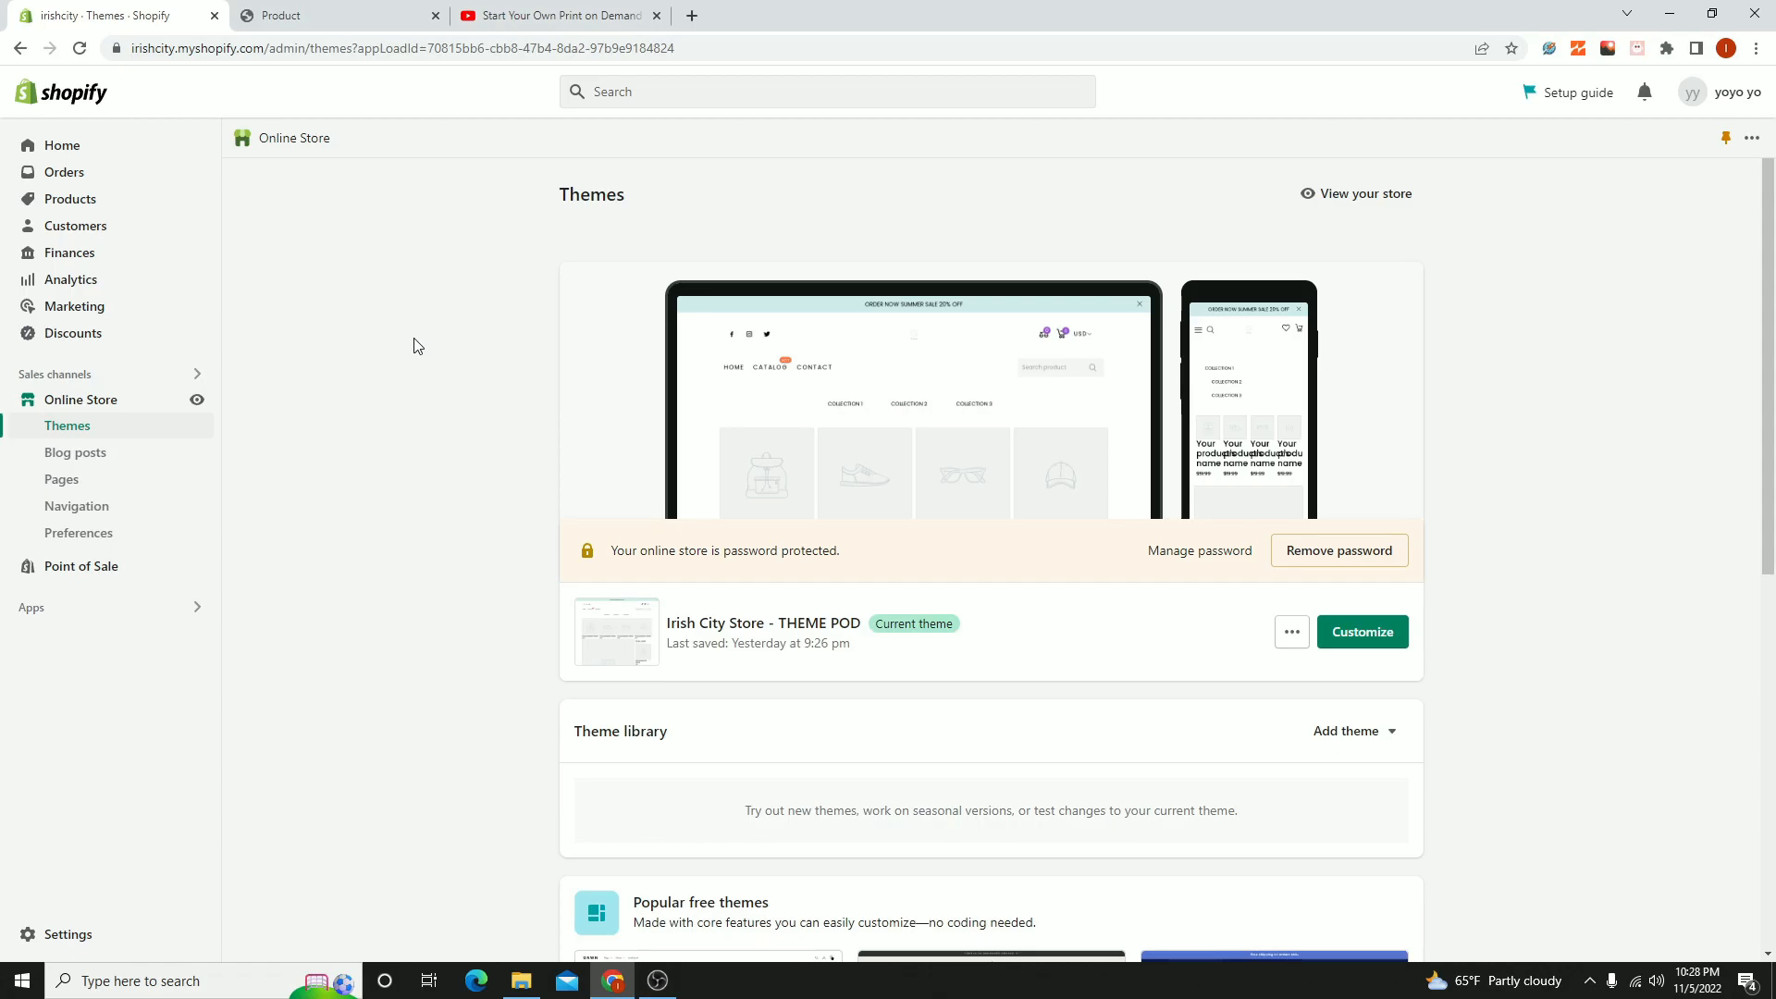
- View the "Start Your Own Print on Demand Shopify Store" playlist on YouTube and return to the store's Themes page
click(546, 20)
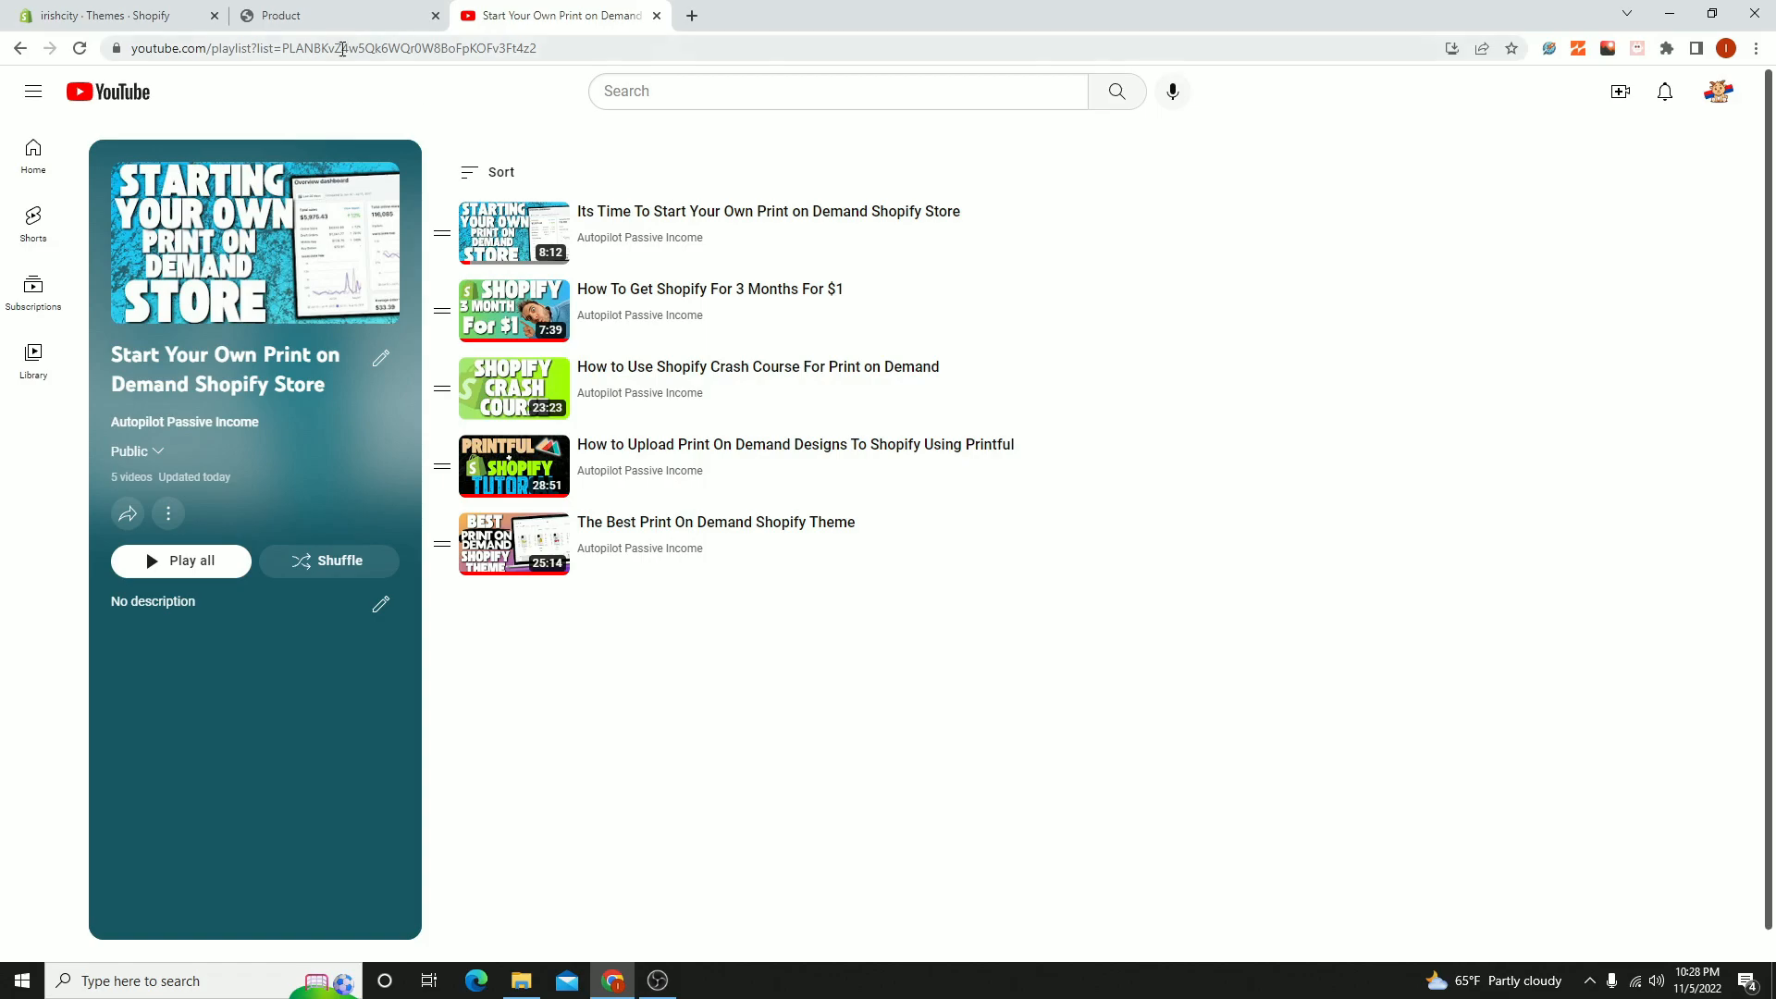
click(148, 13)
scroll(658, 484, down, 3)
scroll(583, 551, up, 3)
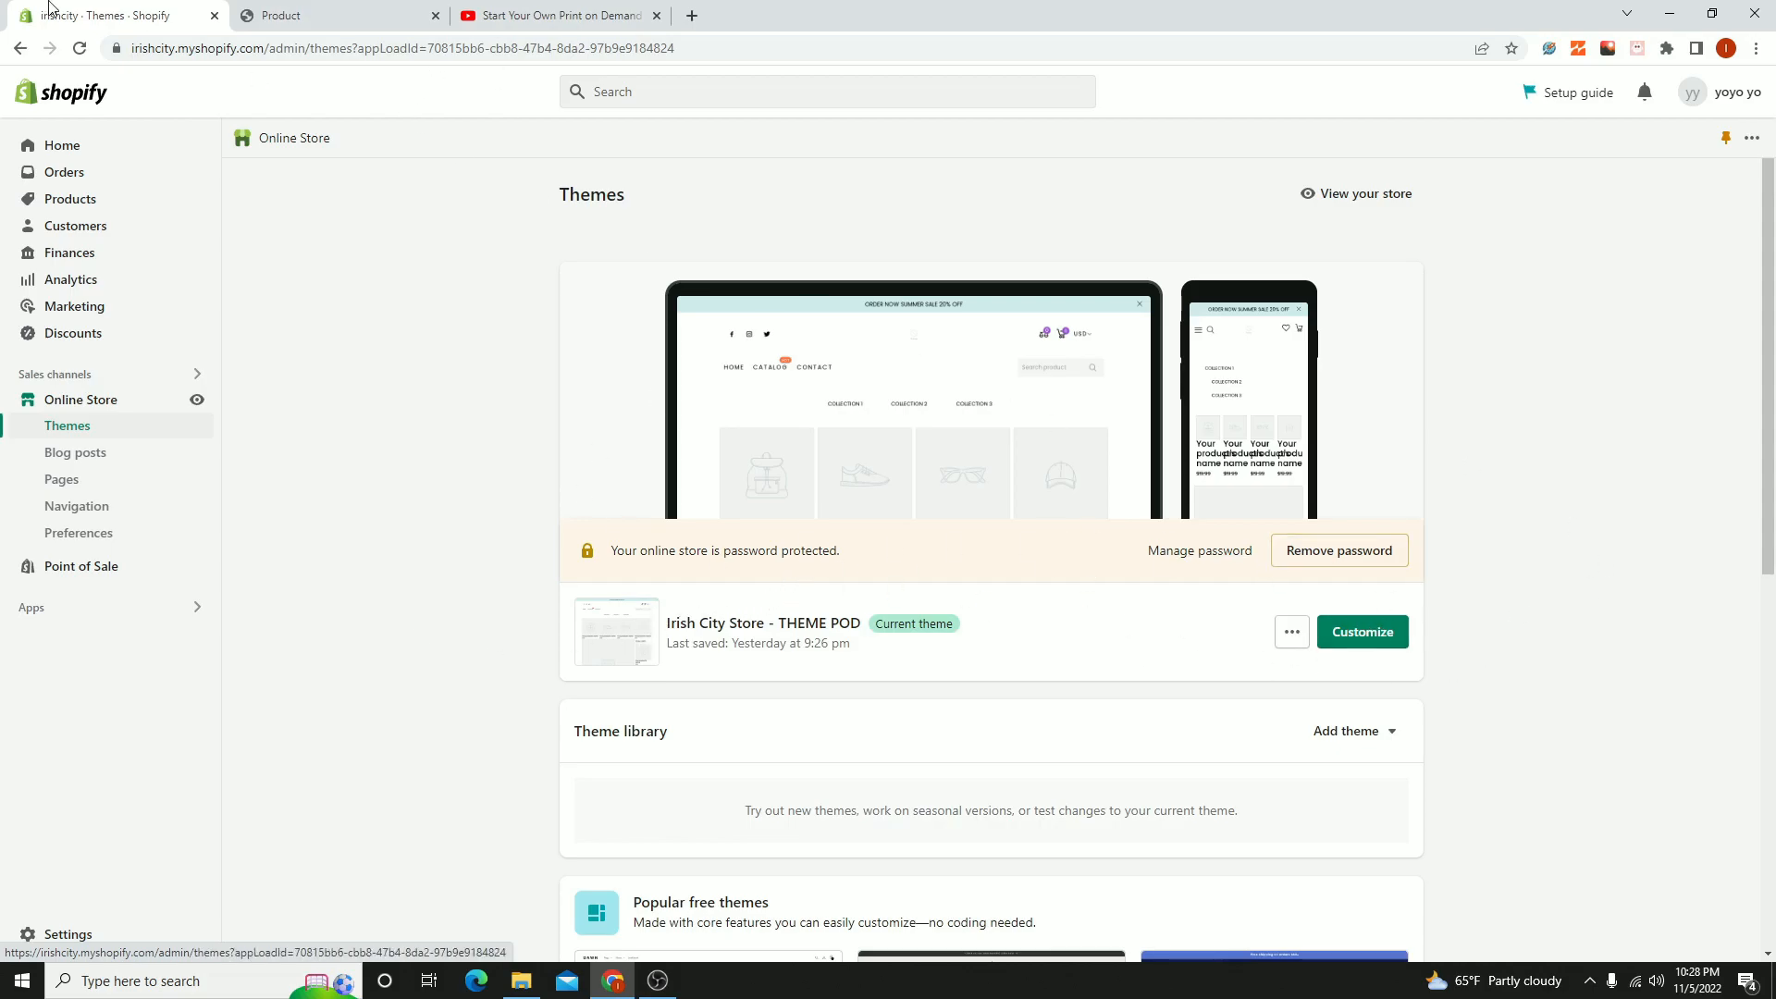
- Look over the print on demand theme's sales page on themepodshop.com, including its price, benefits and sales results
click(365, 19)
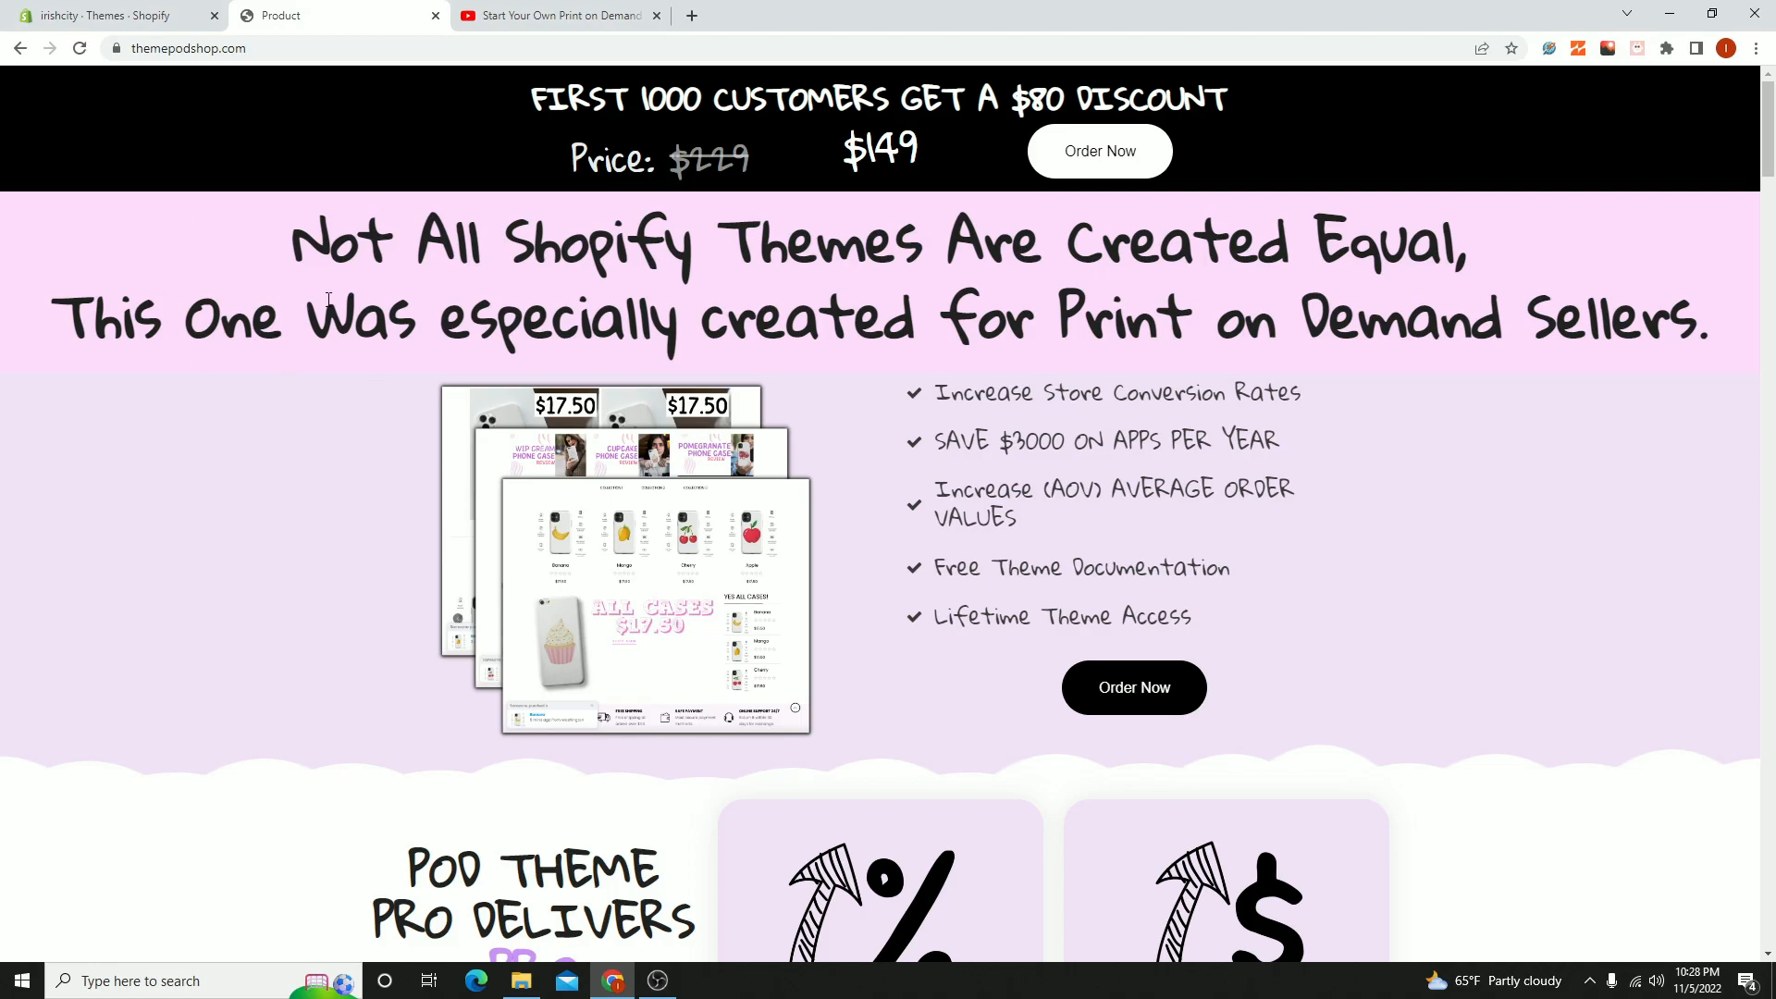
scroll(910, 531, down, 13)
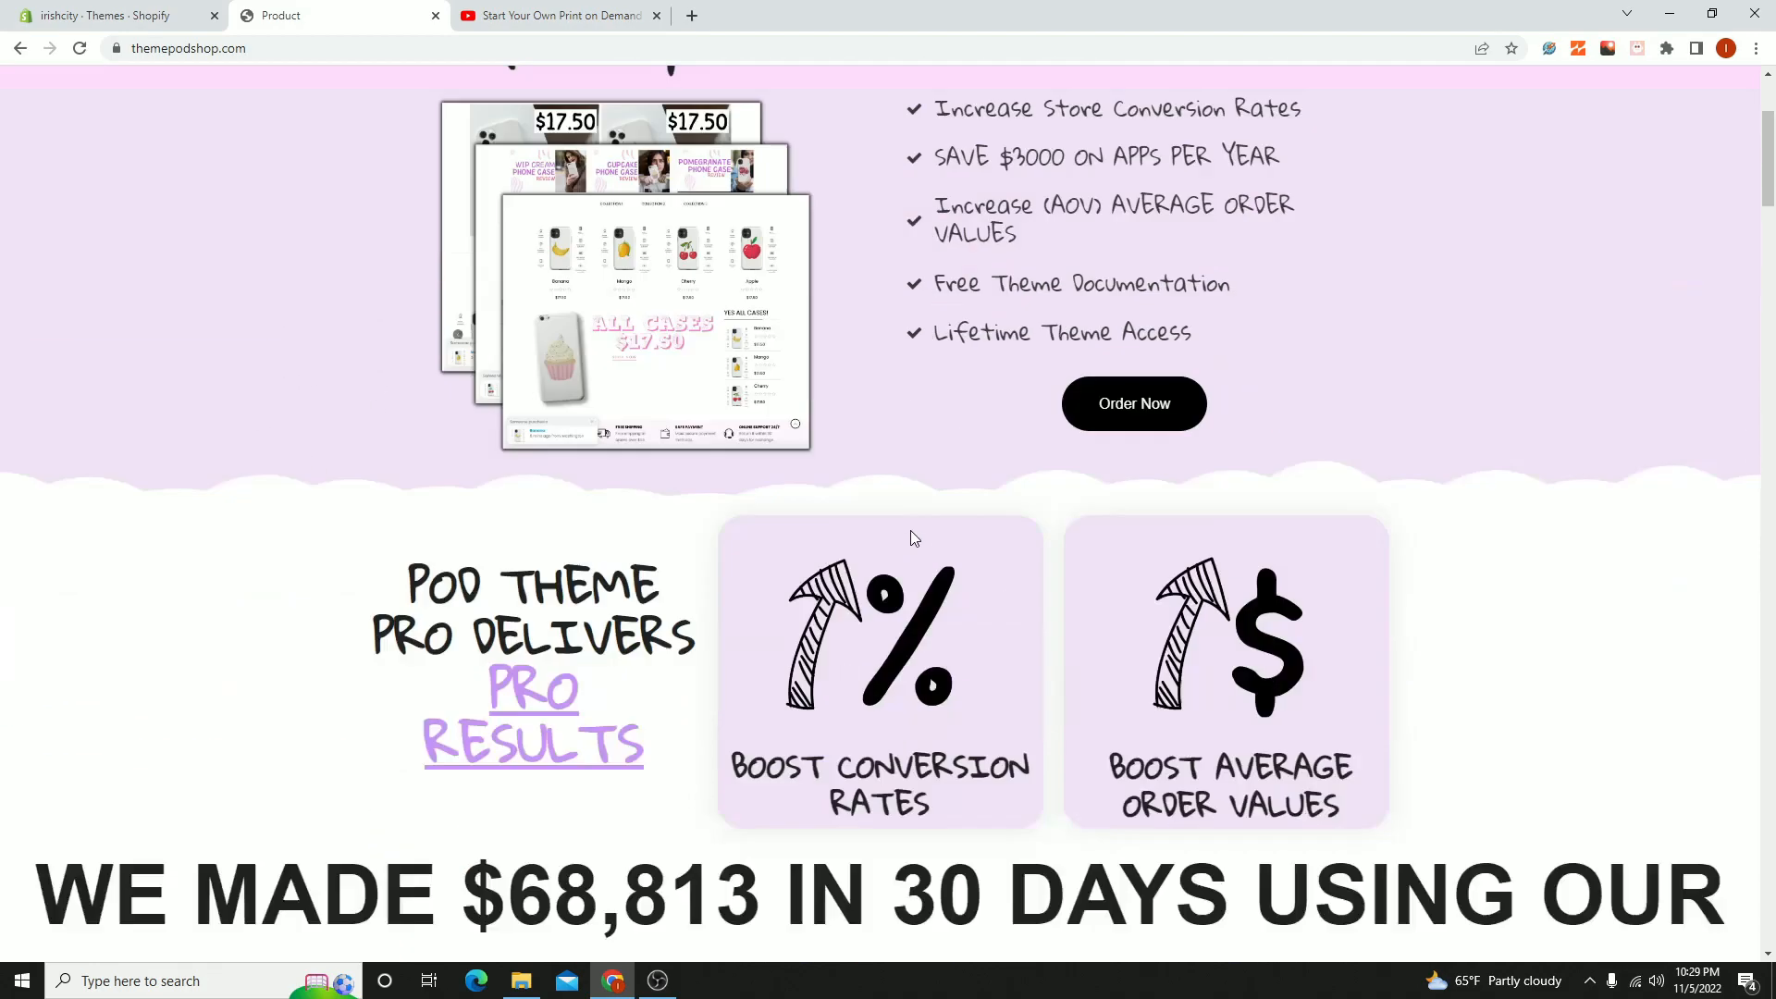
scroll(911, 531, up, 13)
scroll(906, 529, down, 15)
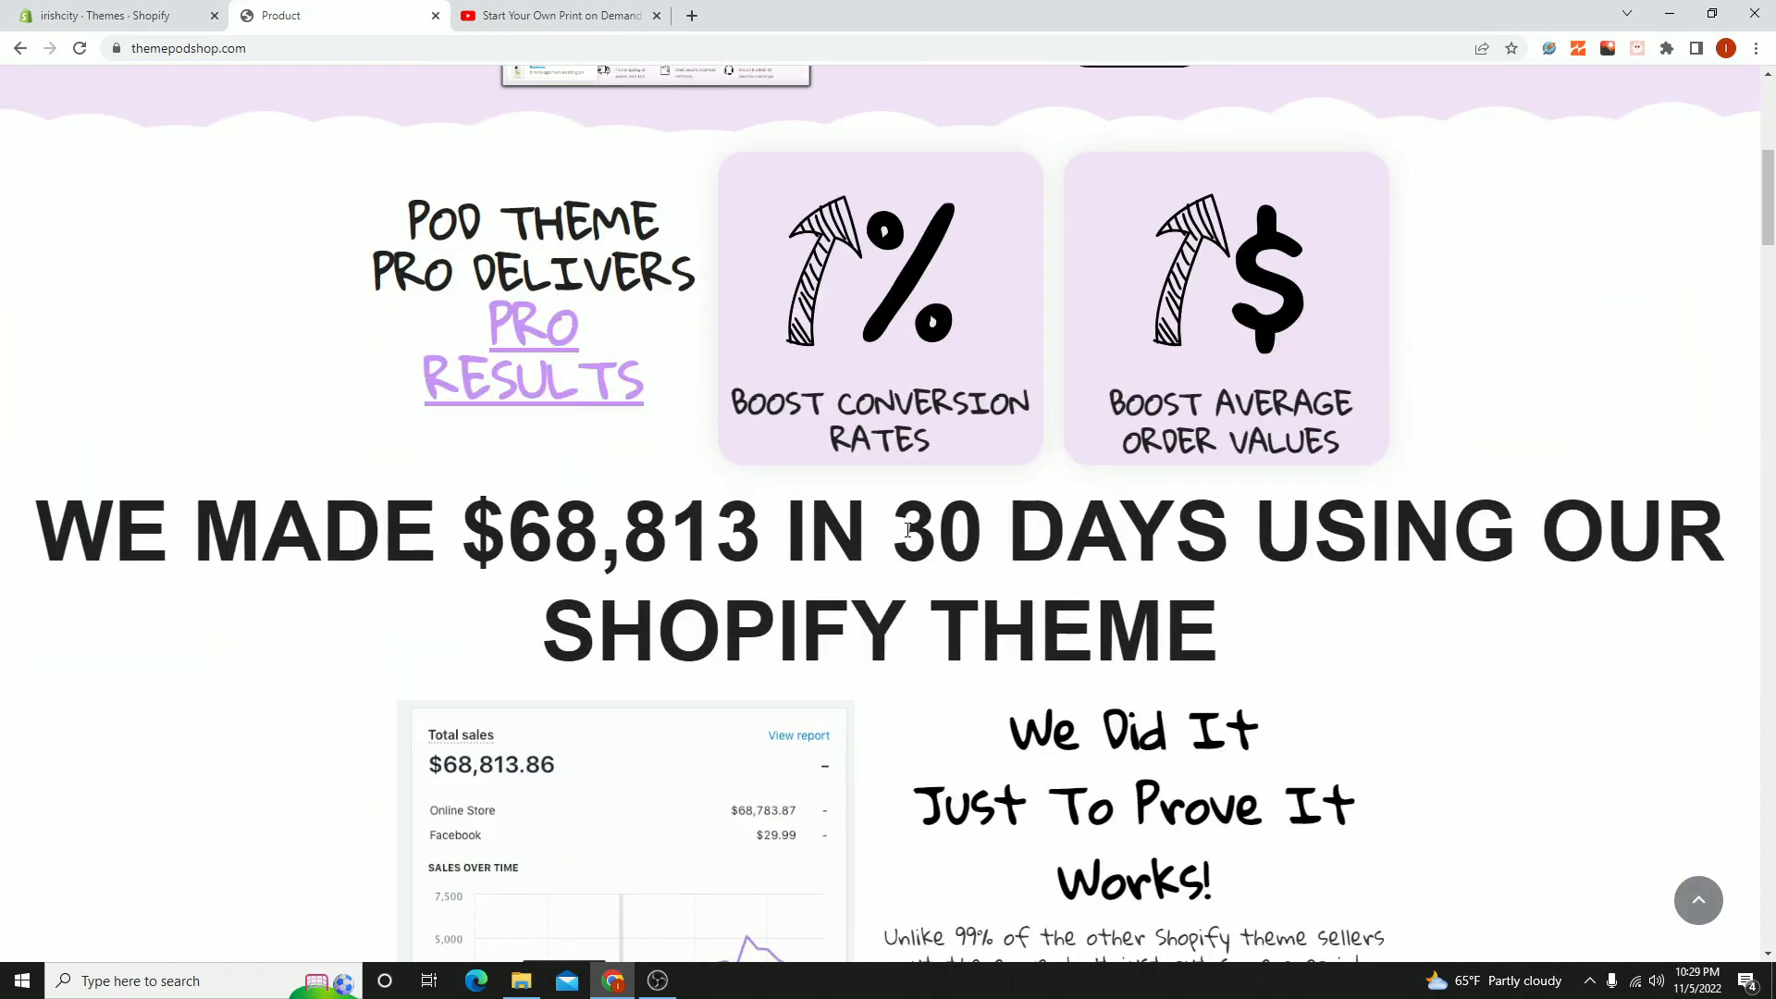
scroll(897, 532, up, 10)
scroll(897, 535, up, 5)
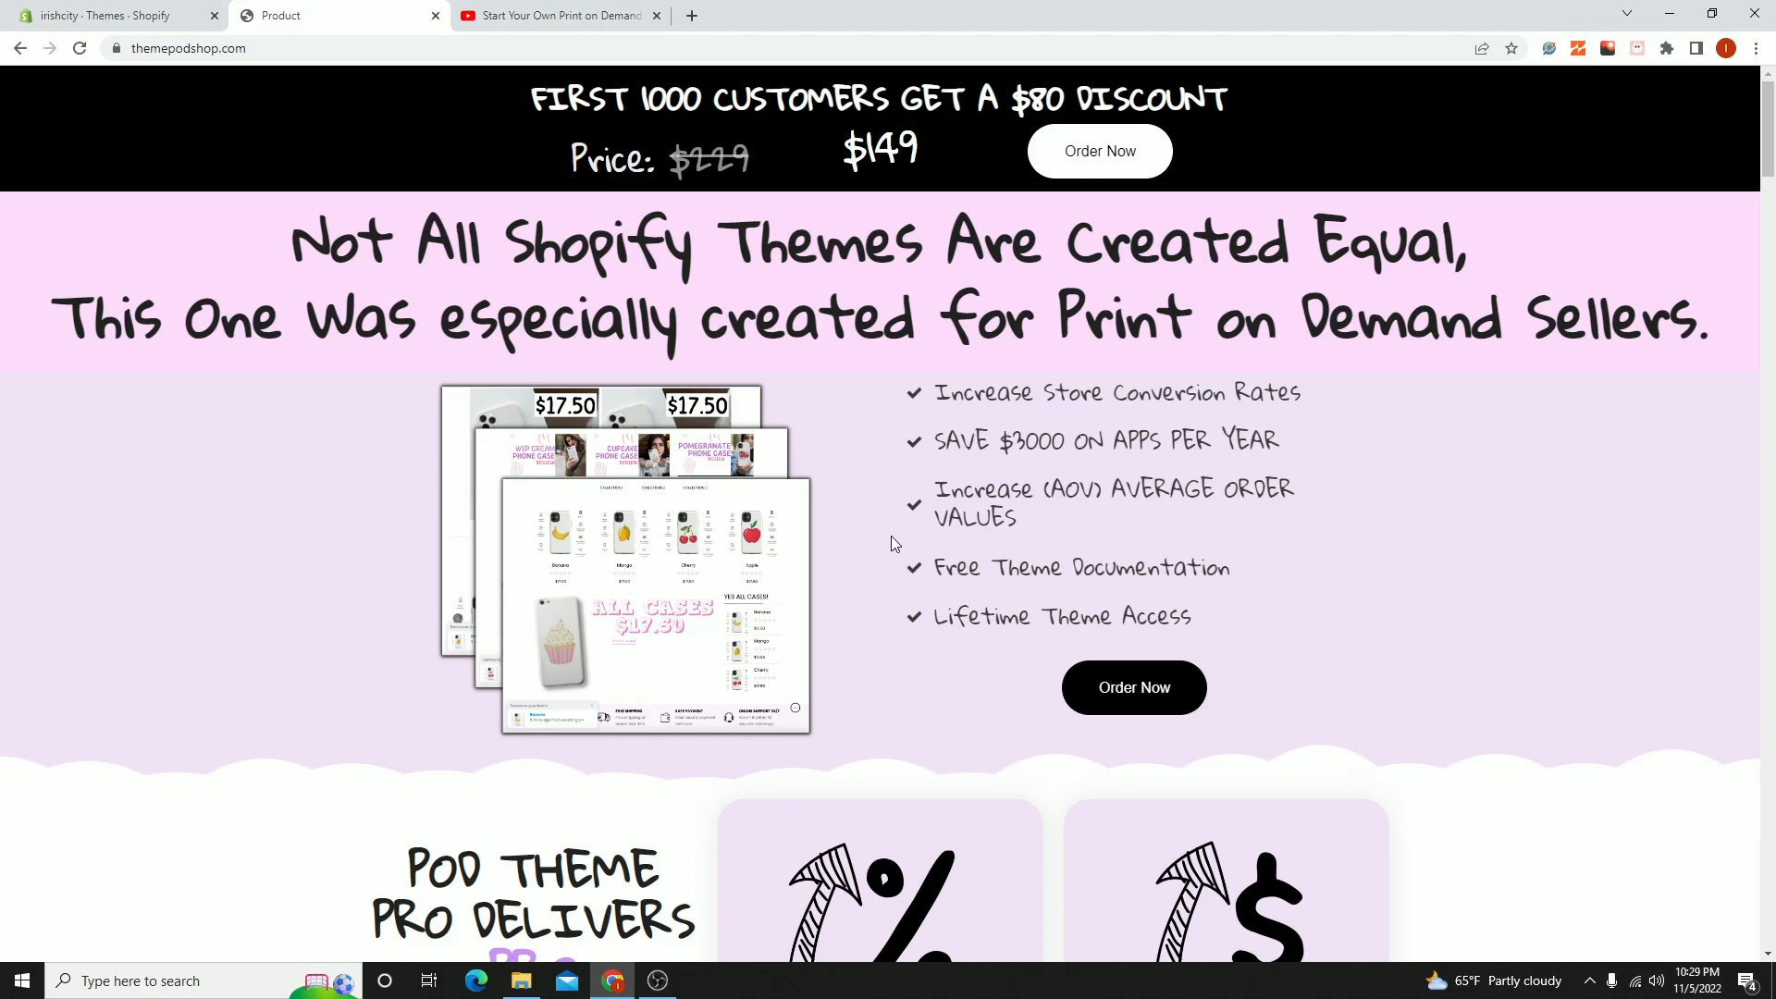
click(148, 15)
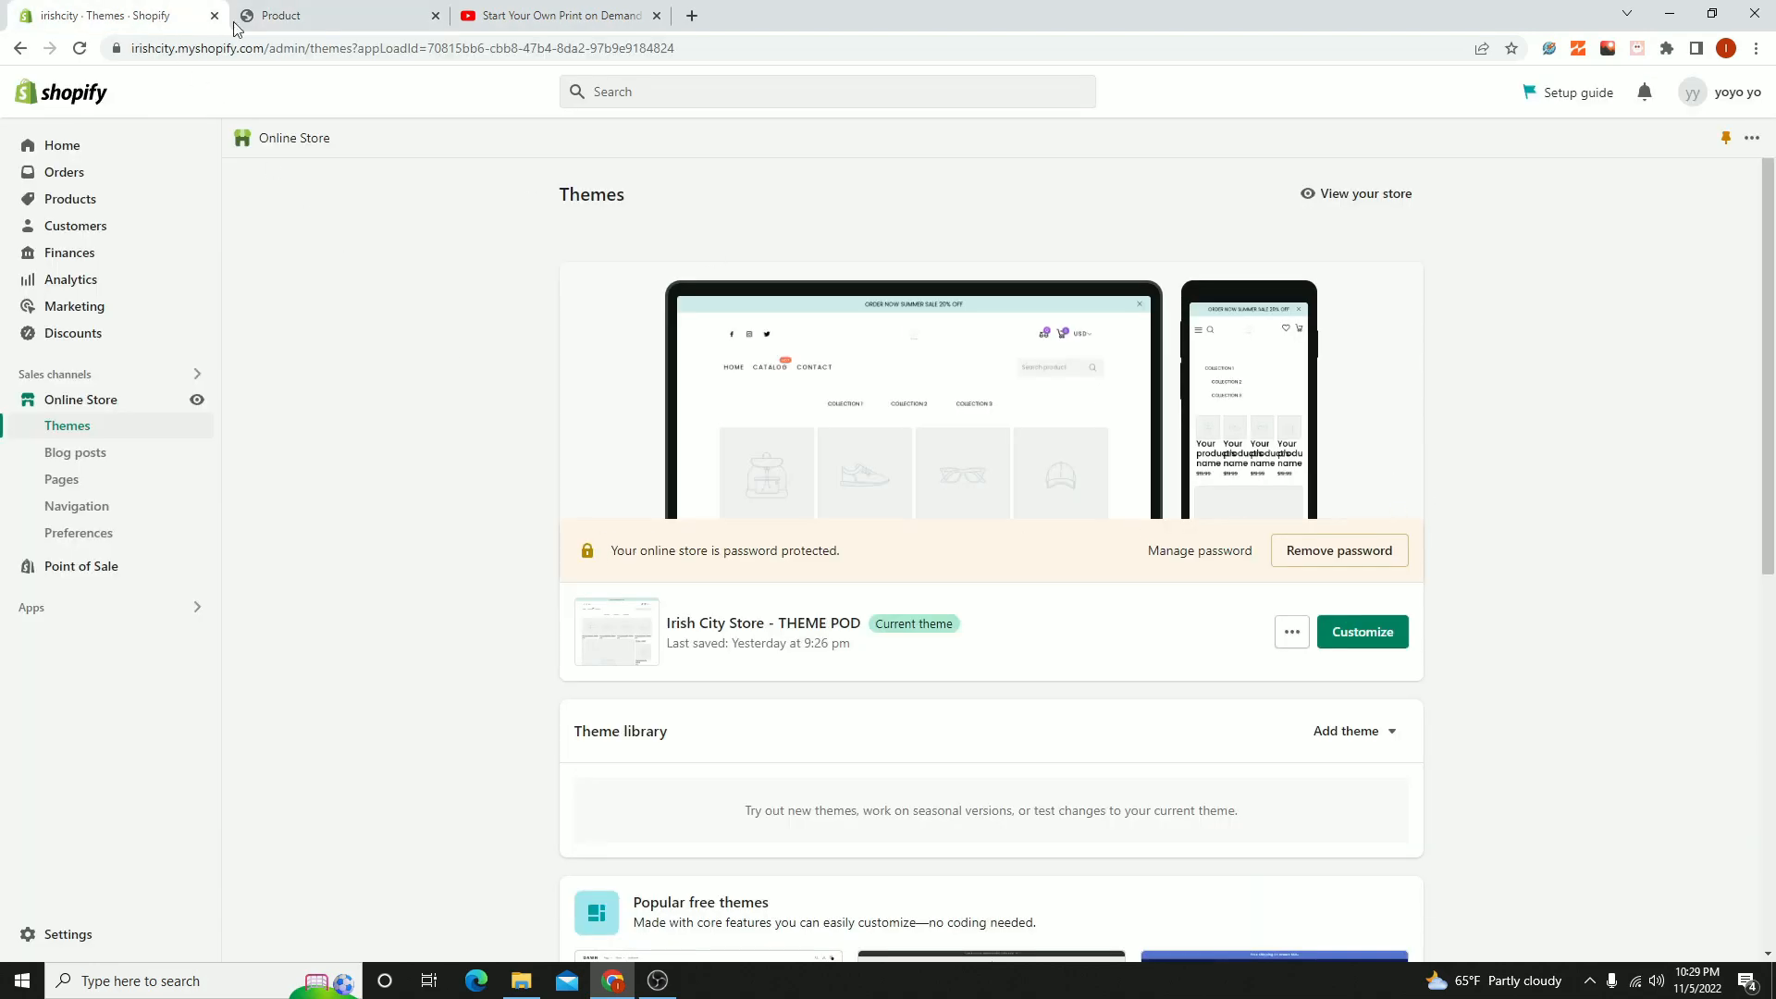
click(287, 15)
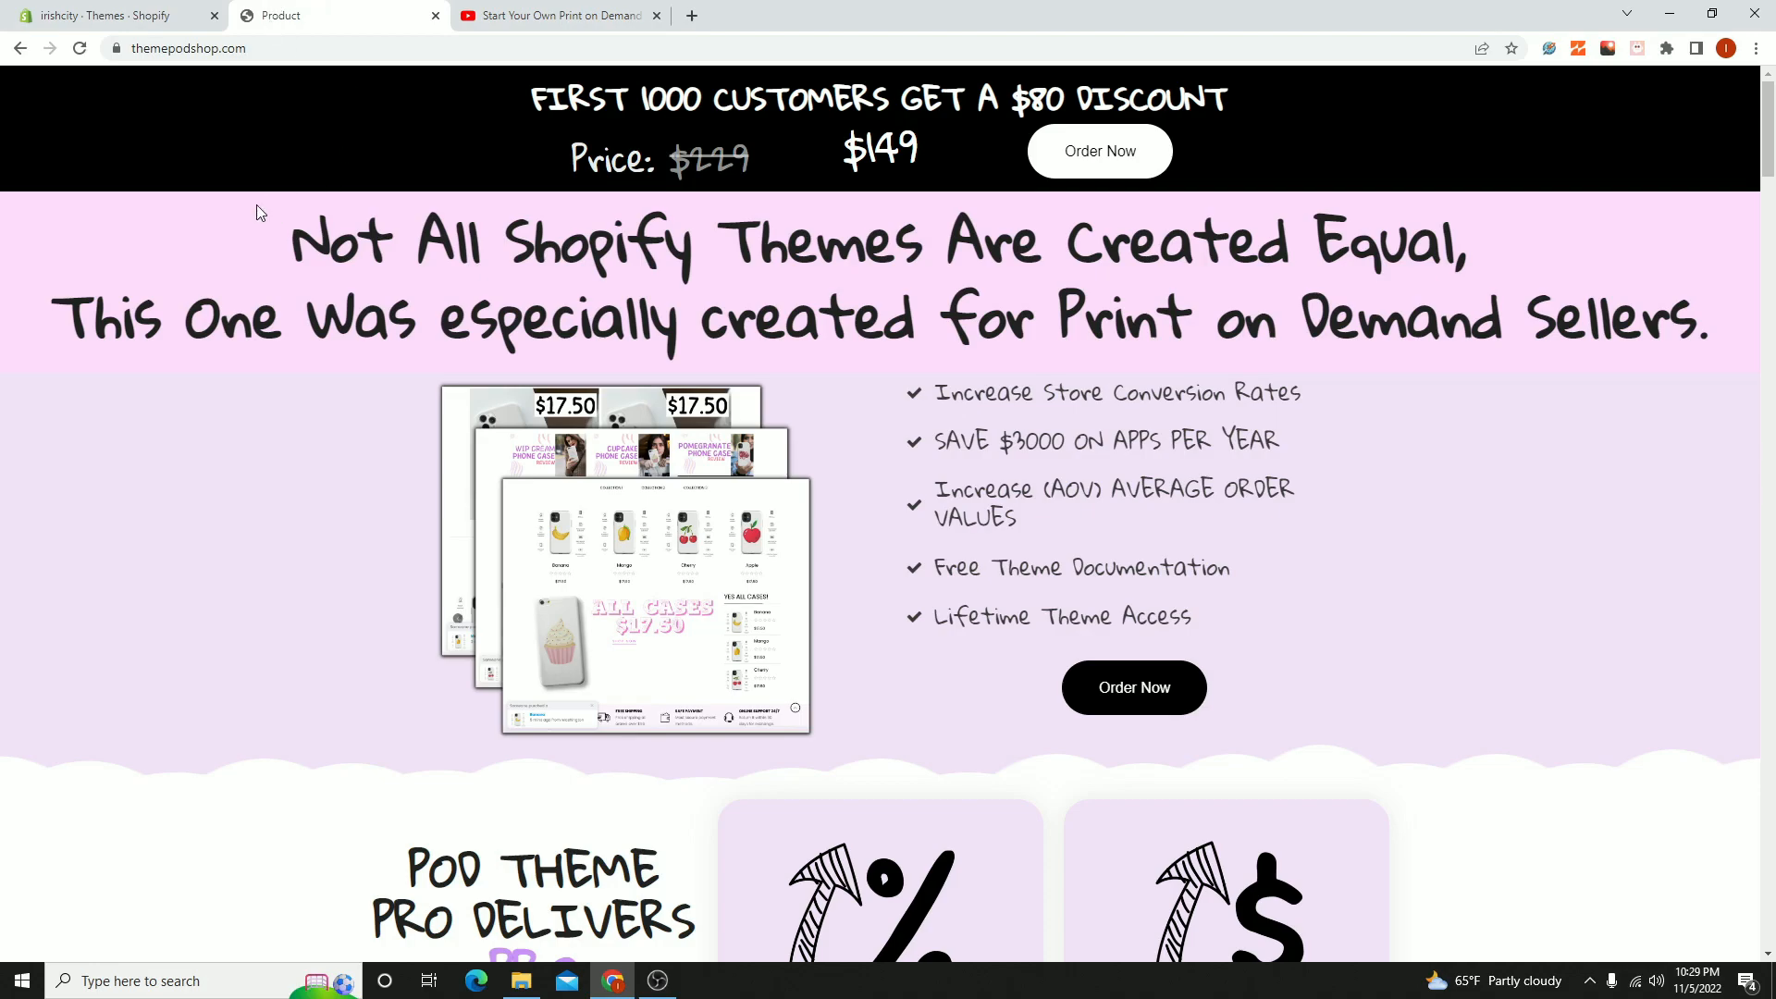
click(130, 15)
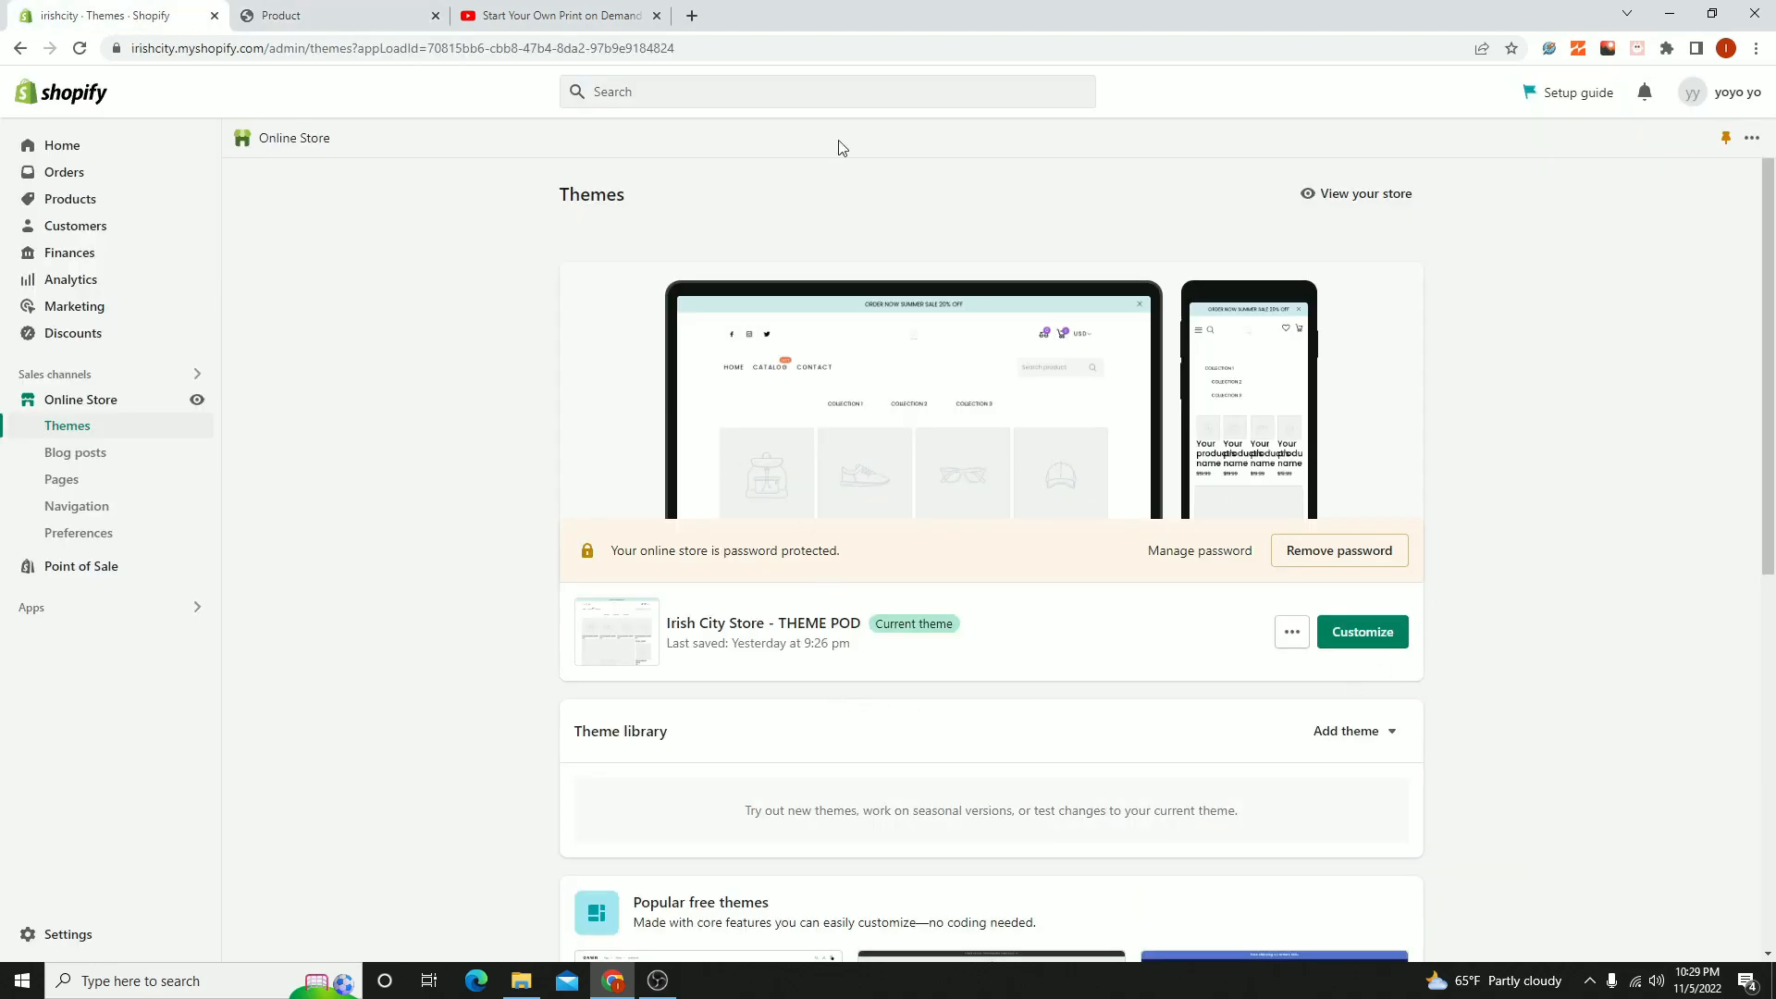
click(374, 9)
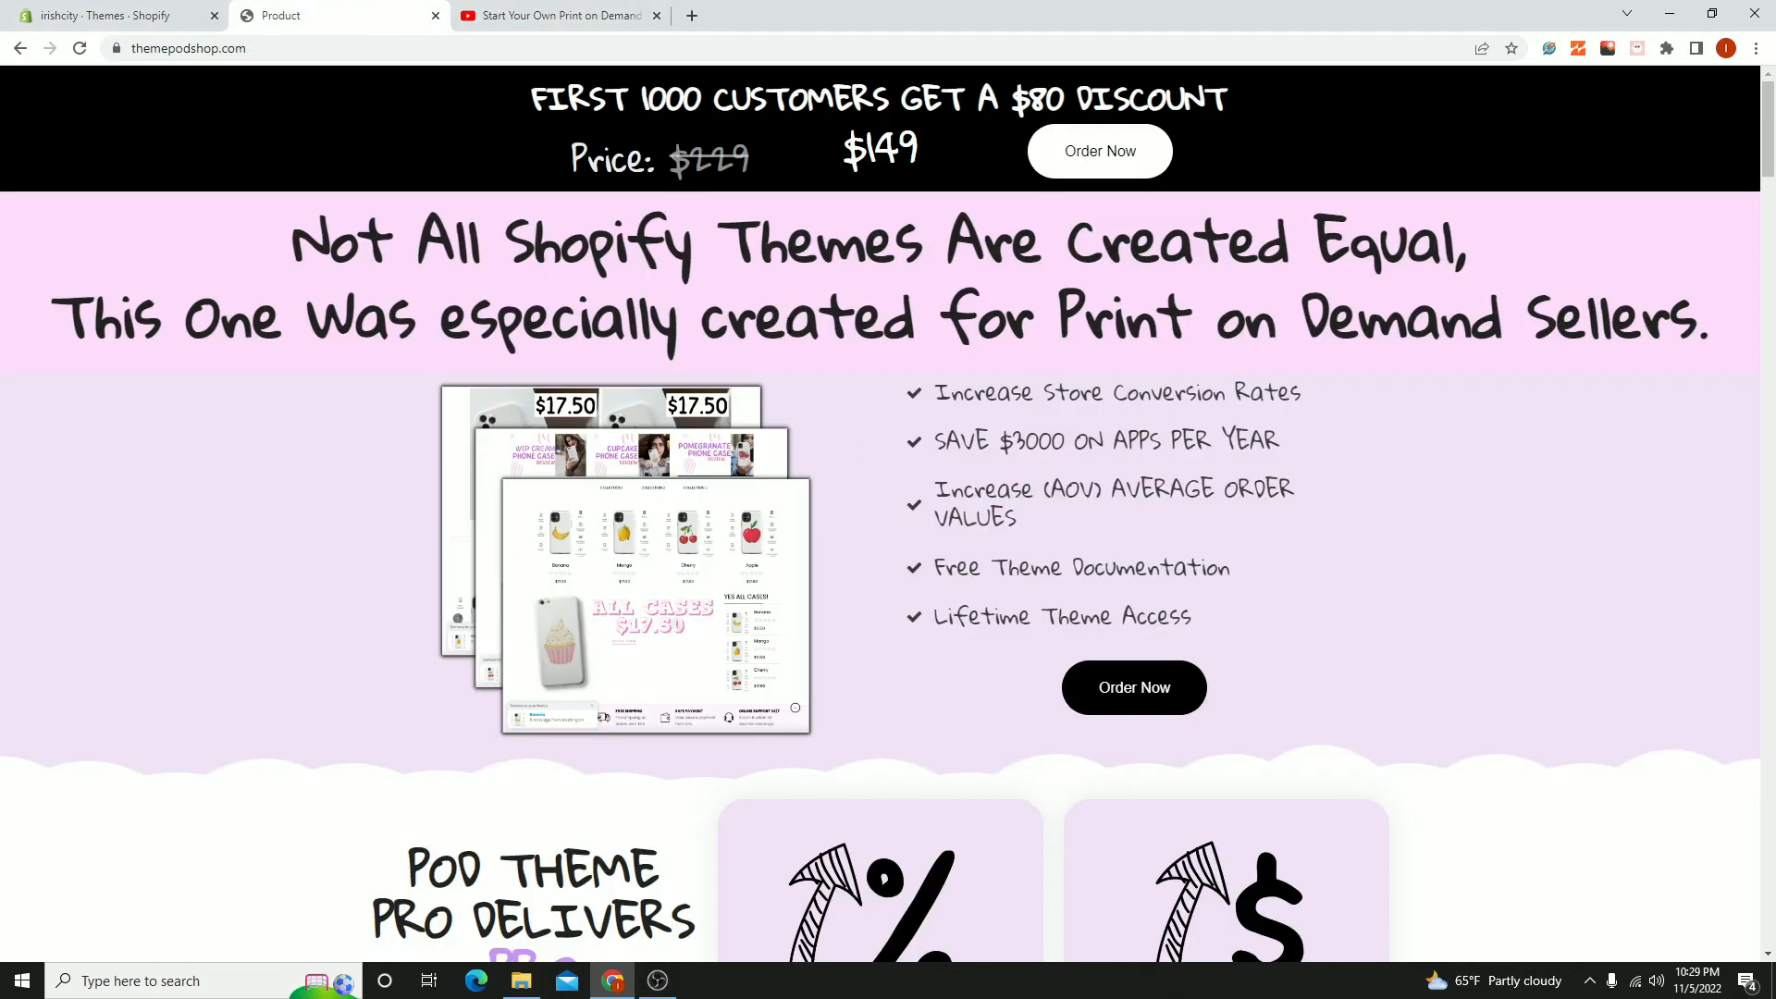
- Search for Debutify in a new incognito window and open the debutify.com website from the results
click(1756, 48)
click(1600, 122)
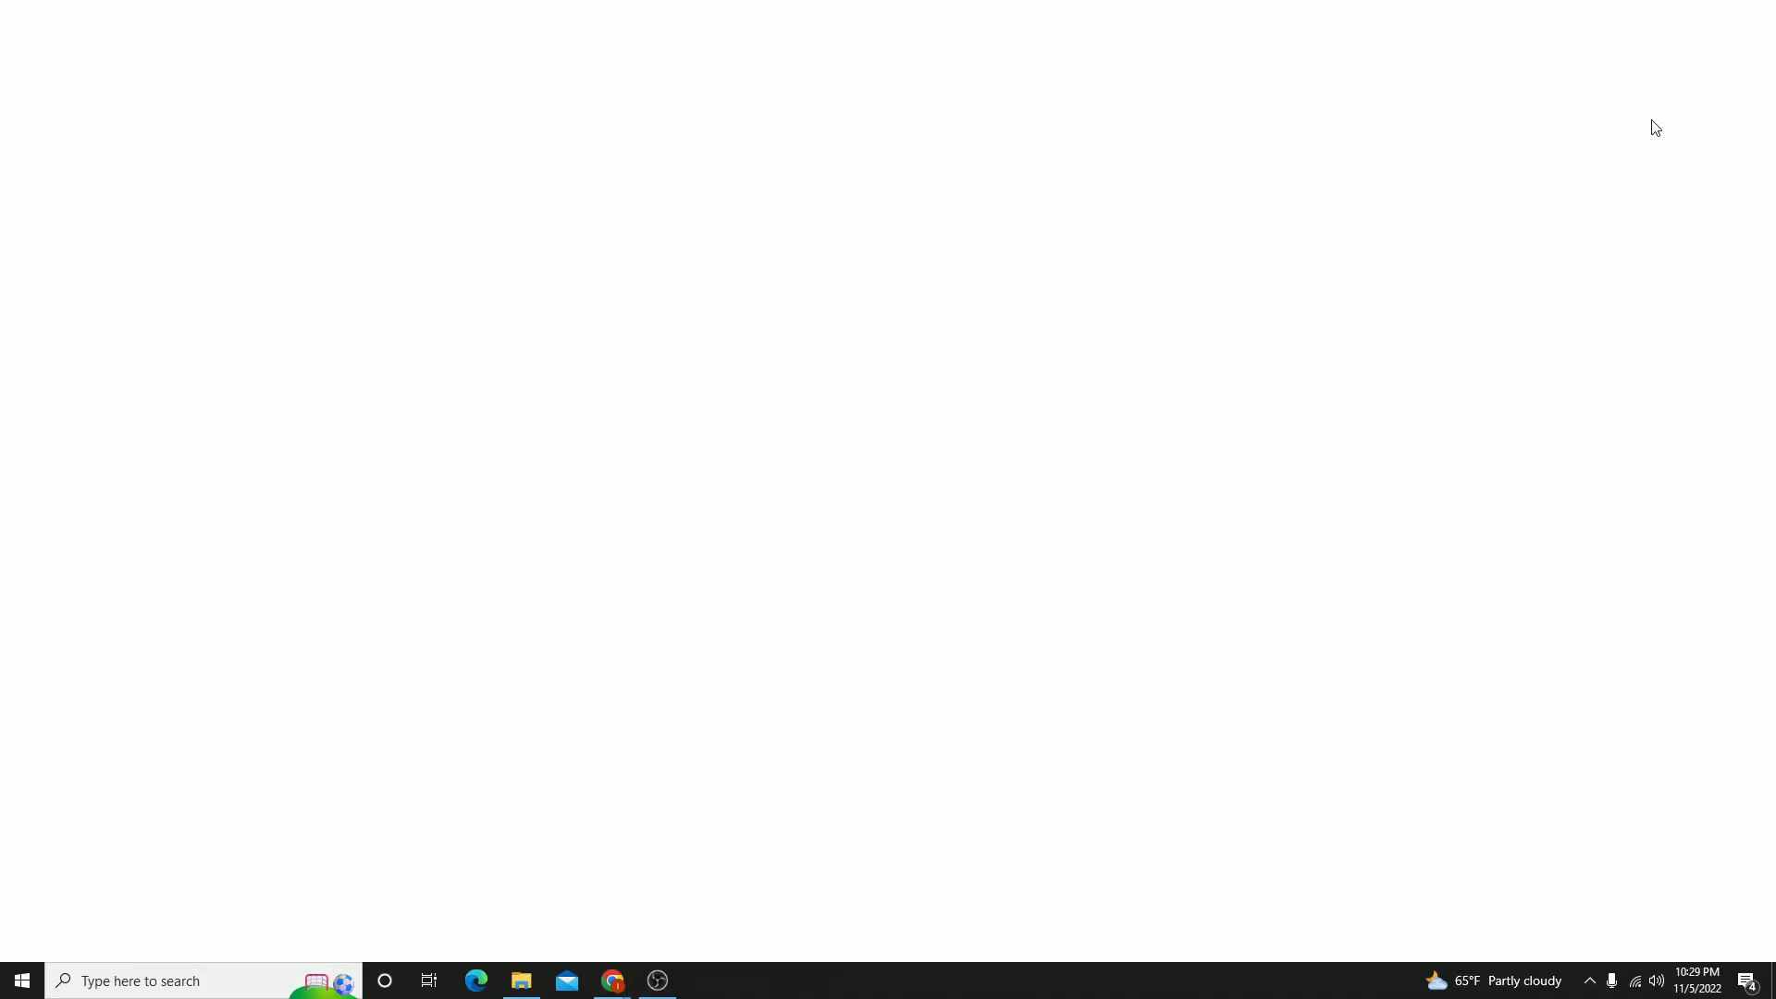
text(debuitufy)
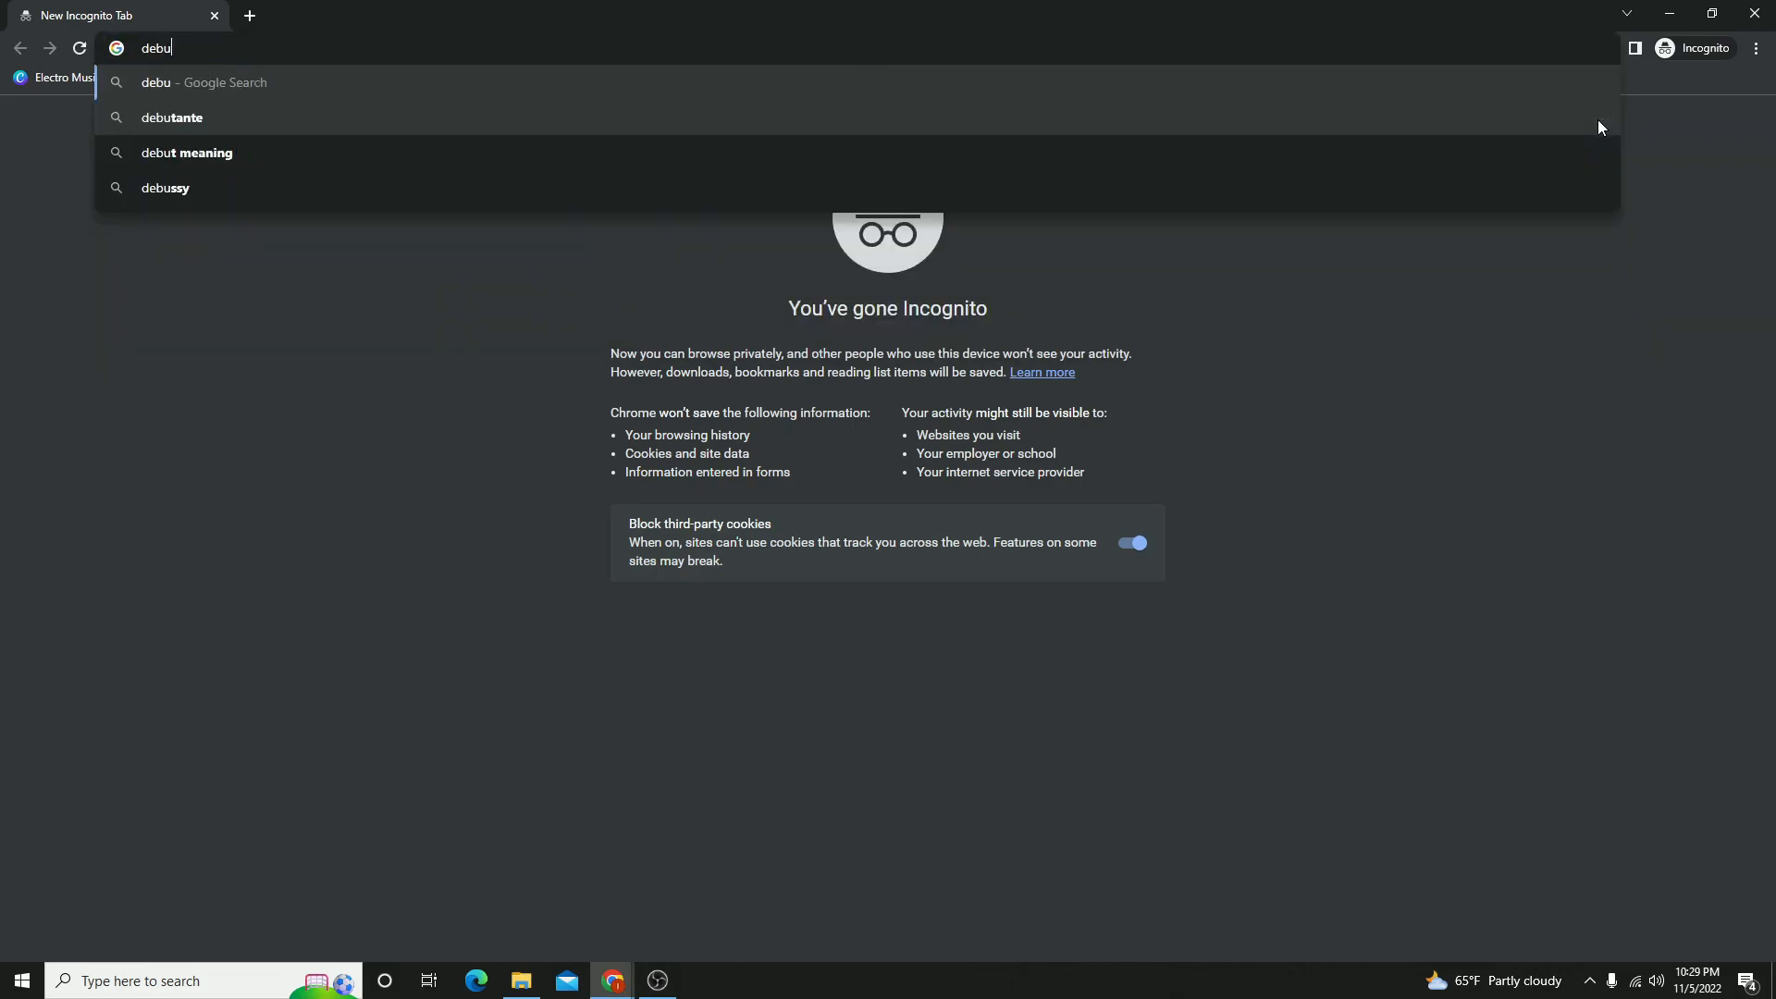
key(Return)
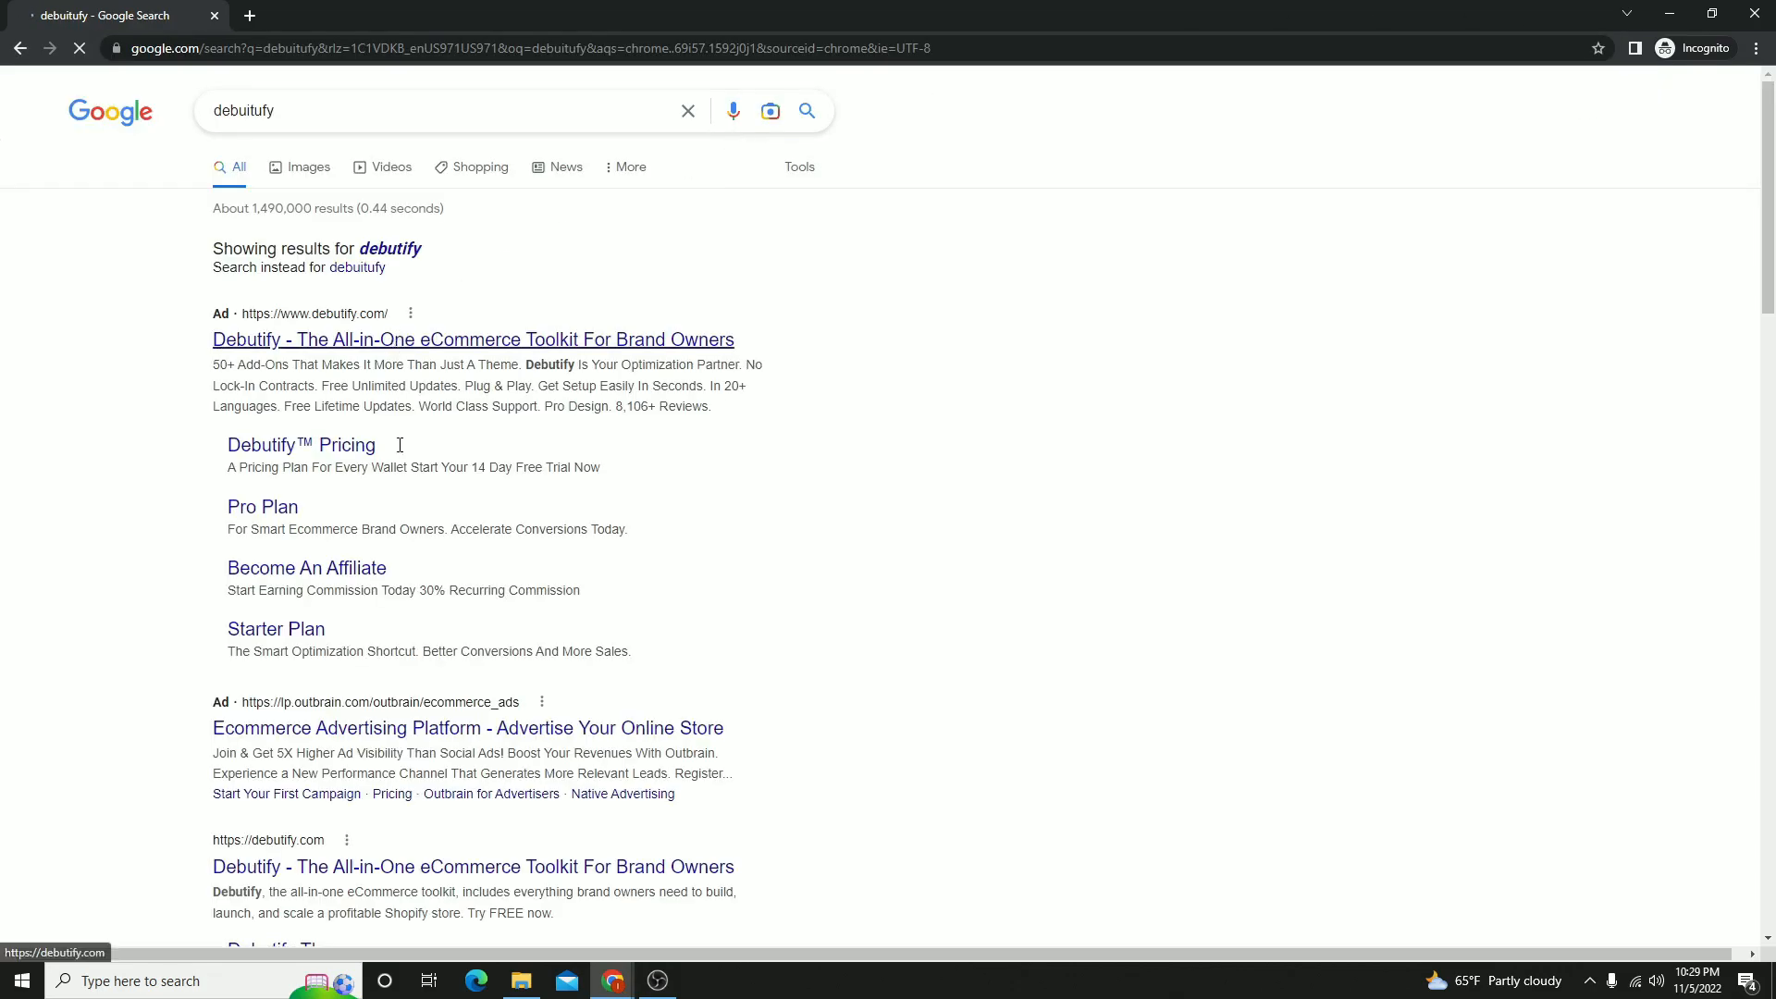
click(412, 860)
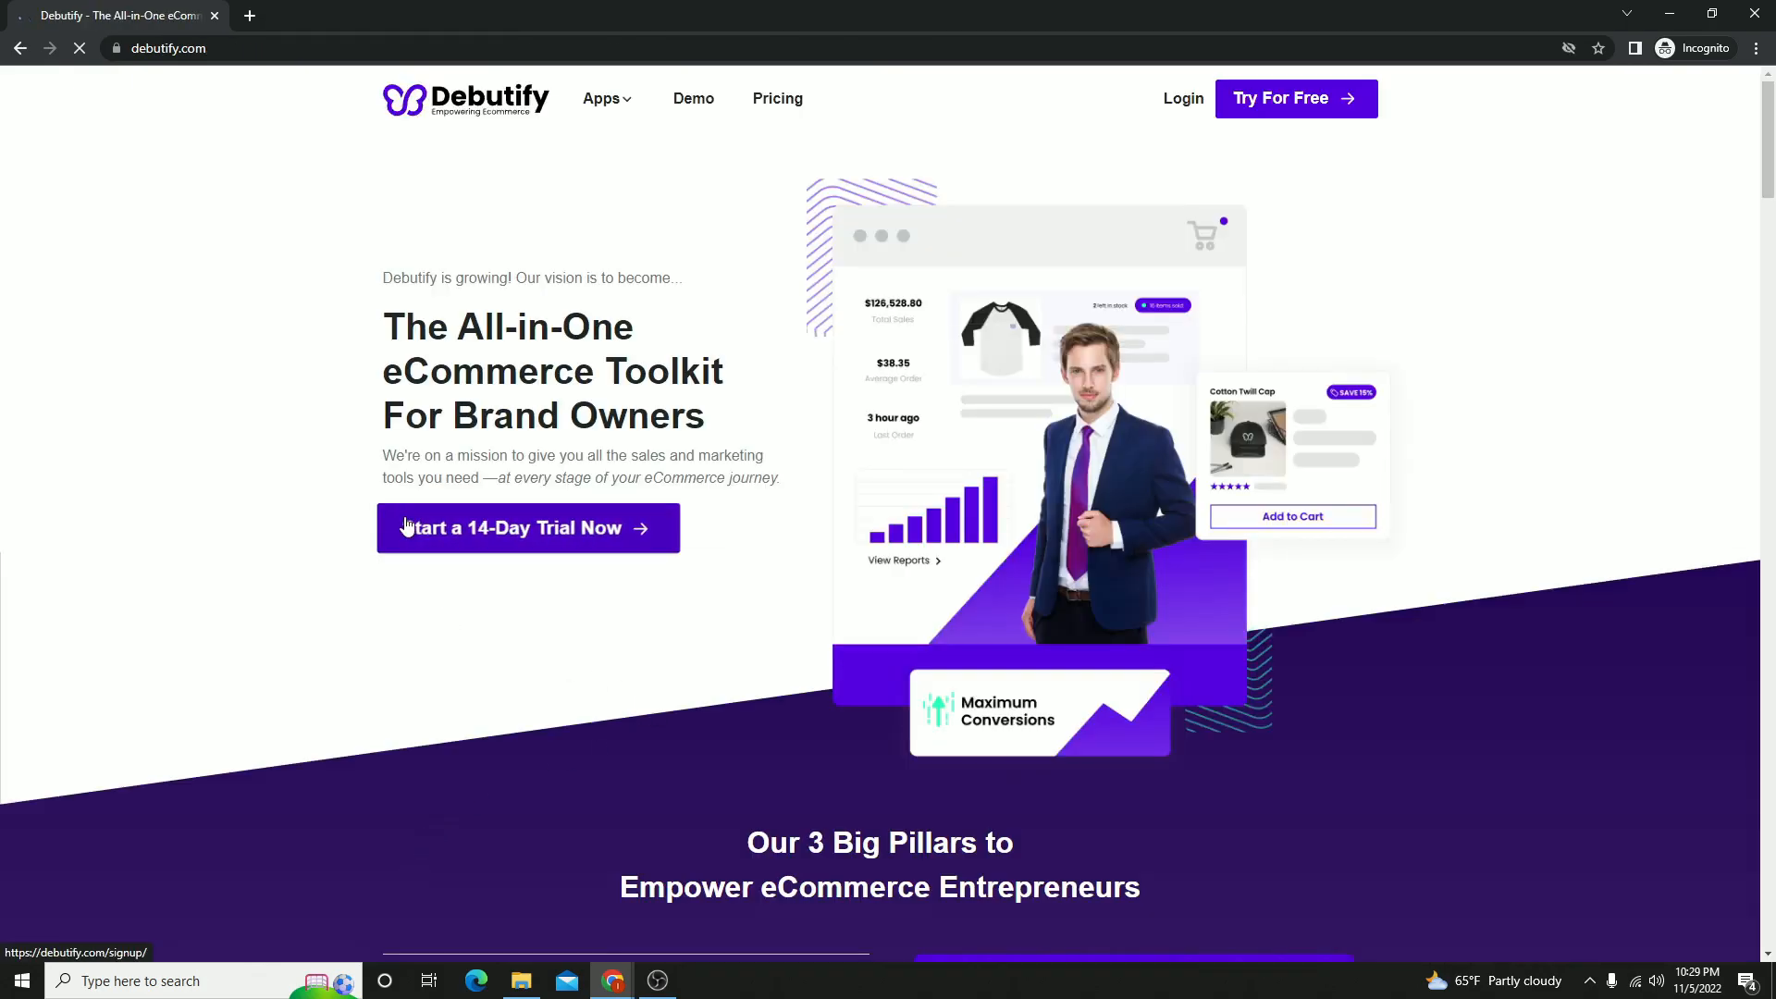
- Open Debutify's pricing page and show the plans with monthly billing
click(783, 100)
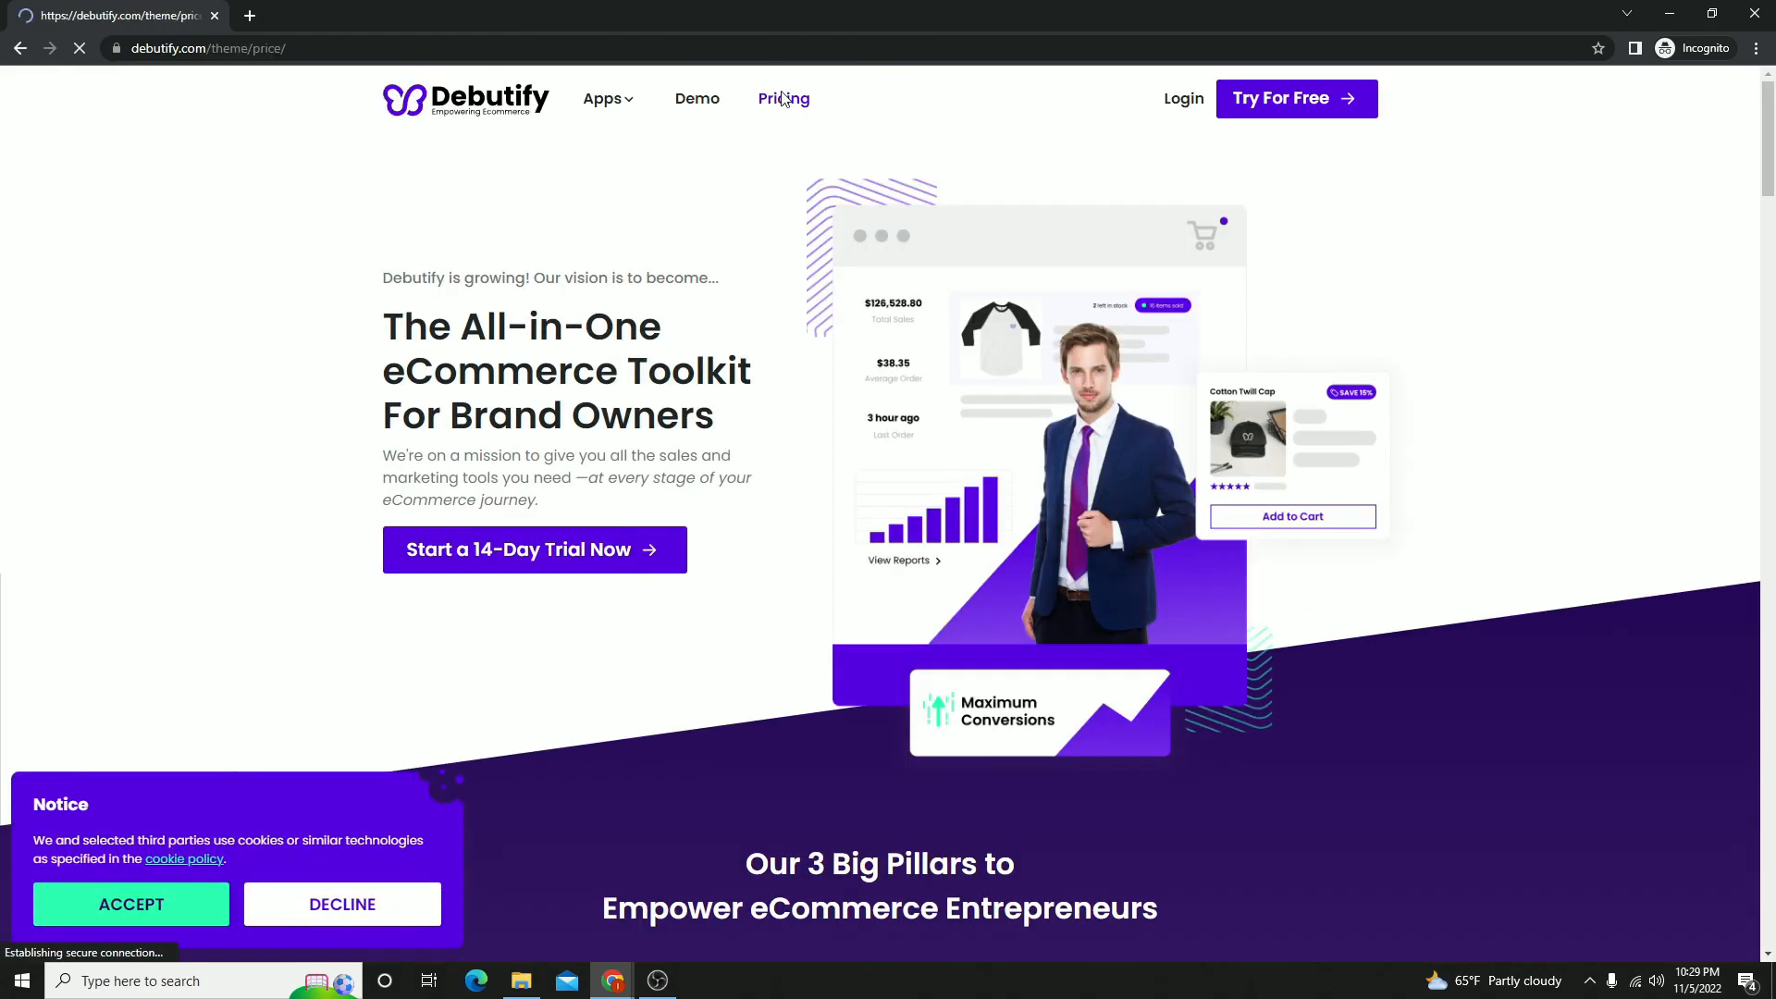
scroll(269, 508, down, 4)
scroll(269, 507, down, 3)
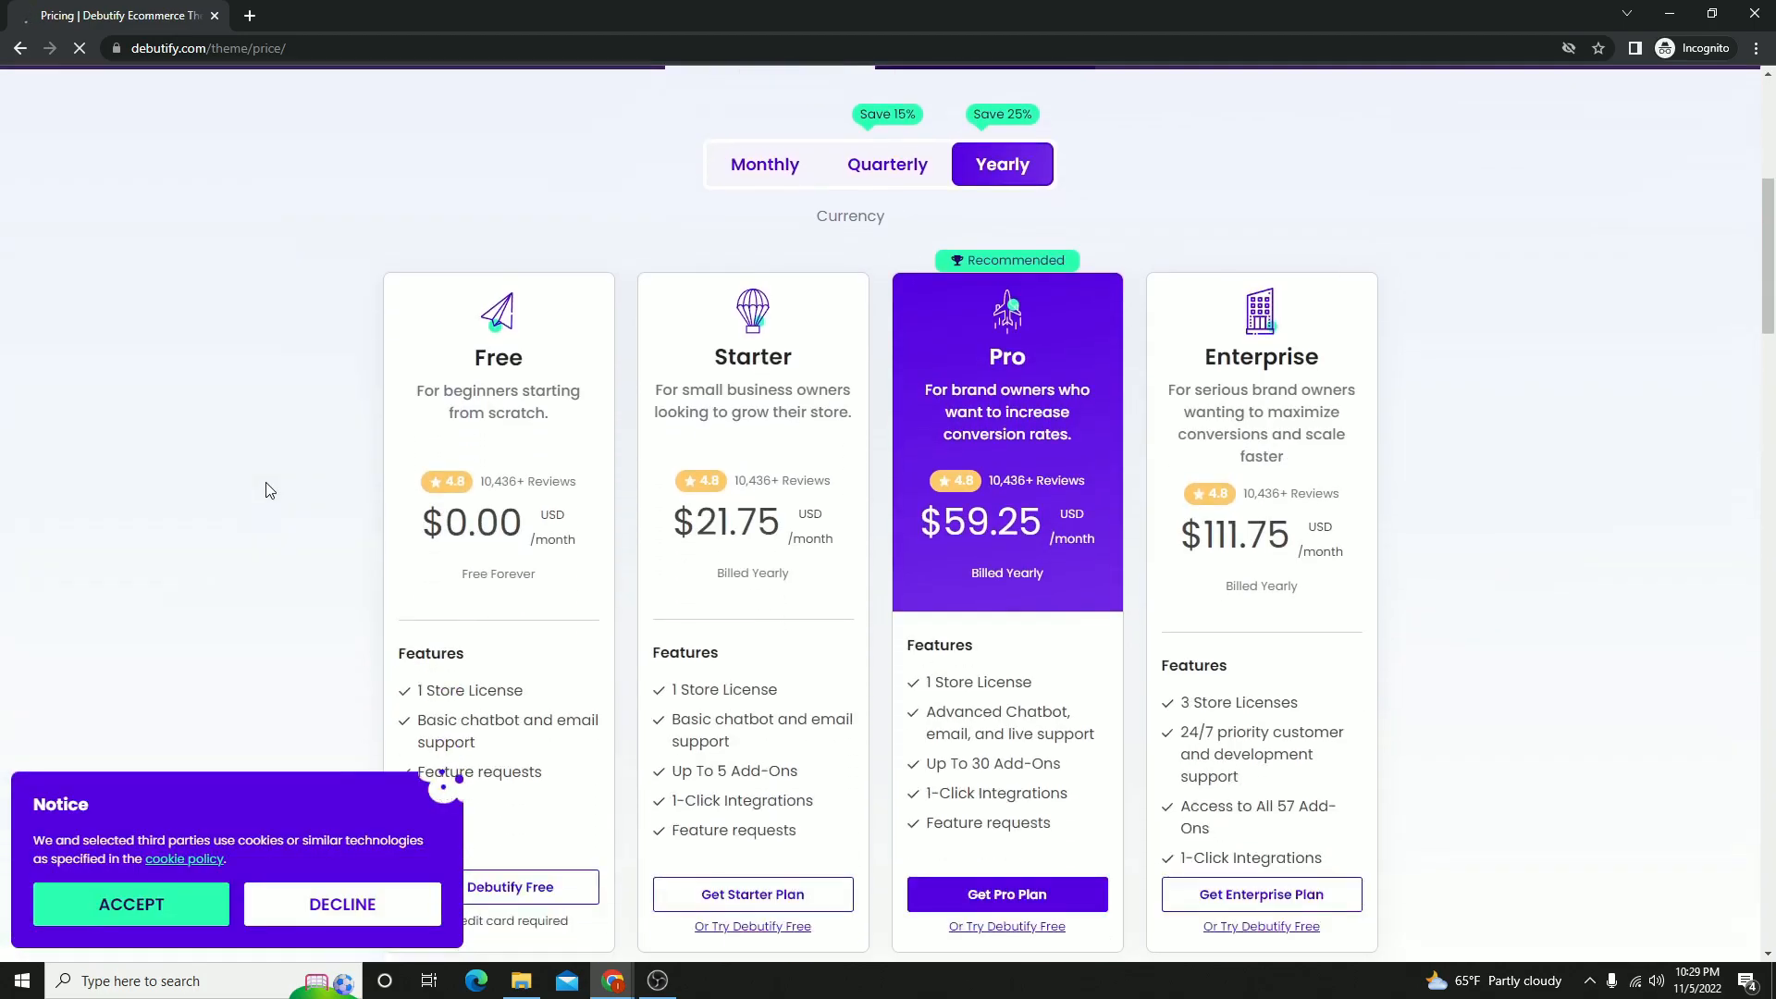
scroll(865, 212, up, 1)
click(749, 176)
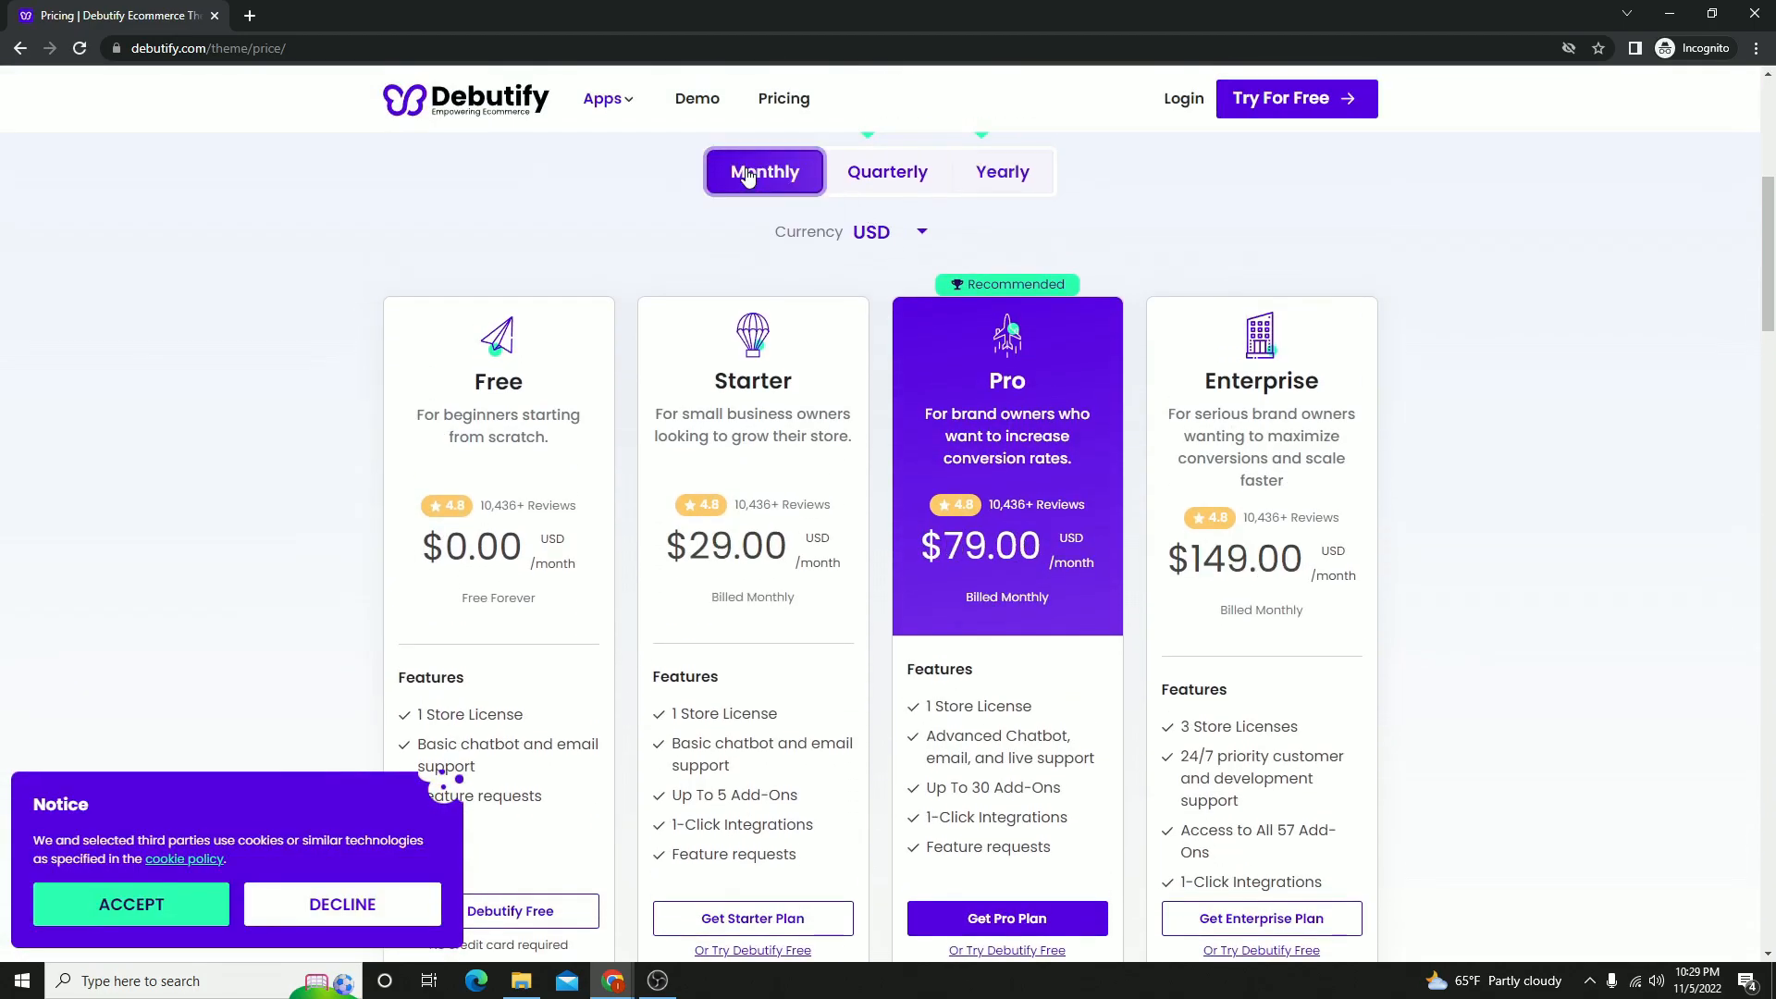
scroll(865, 389, down, 1)
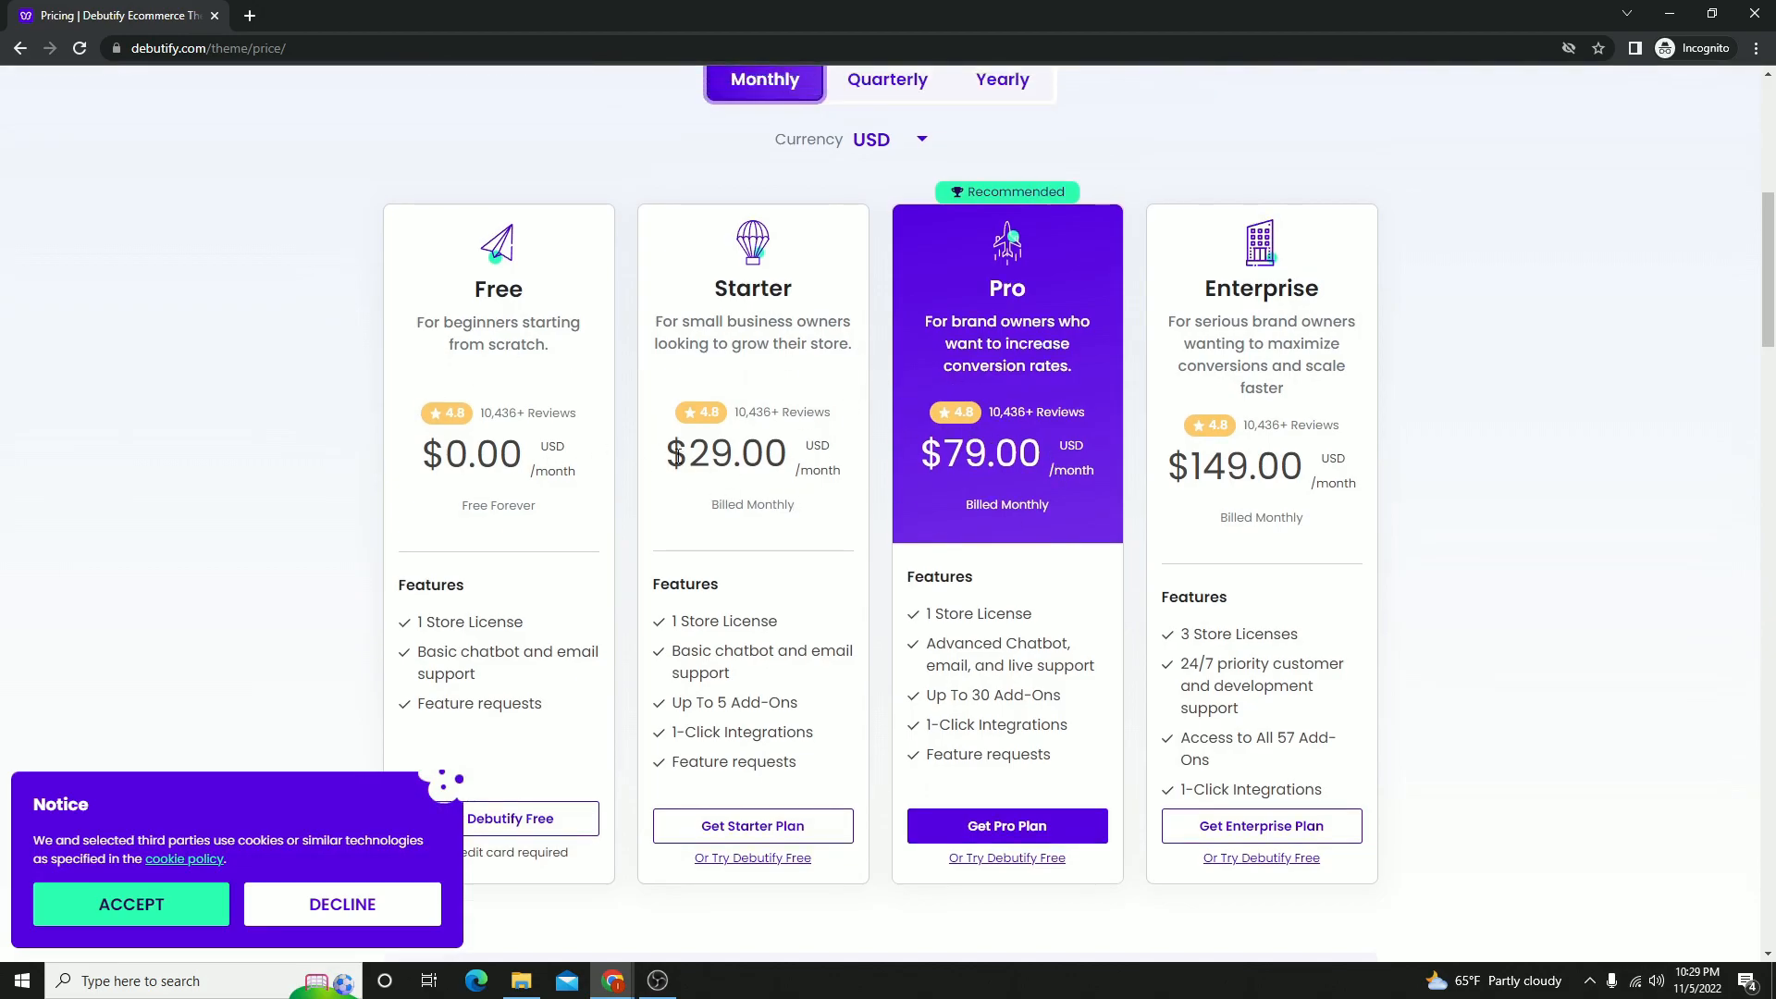
- Examine and highlight the monthly prices of the Free, Starter, Pro and Enterprise plans
drag(685, 453, 786, 450)
drag(942, 453, 1044, 453)
drag(1202, 466, 1320, 474)
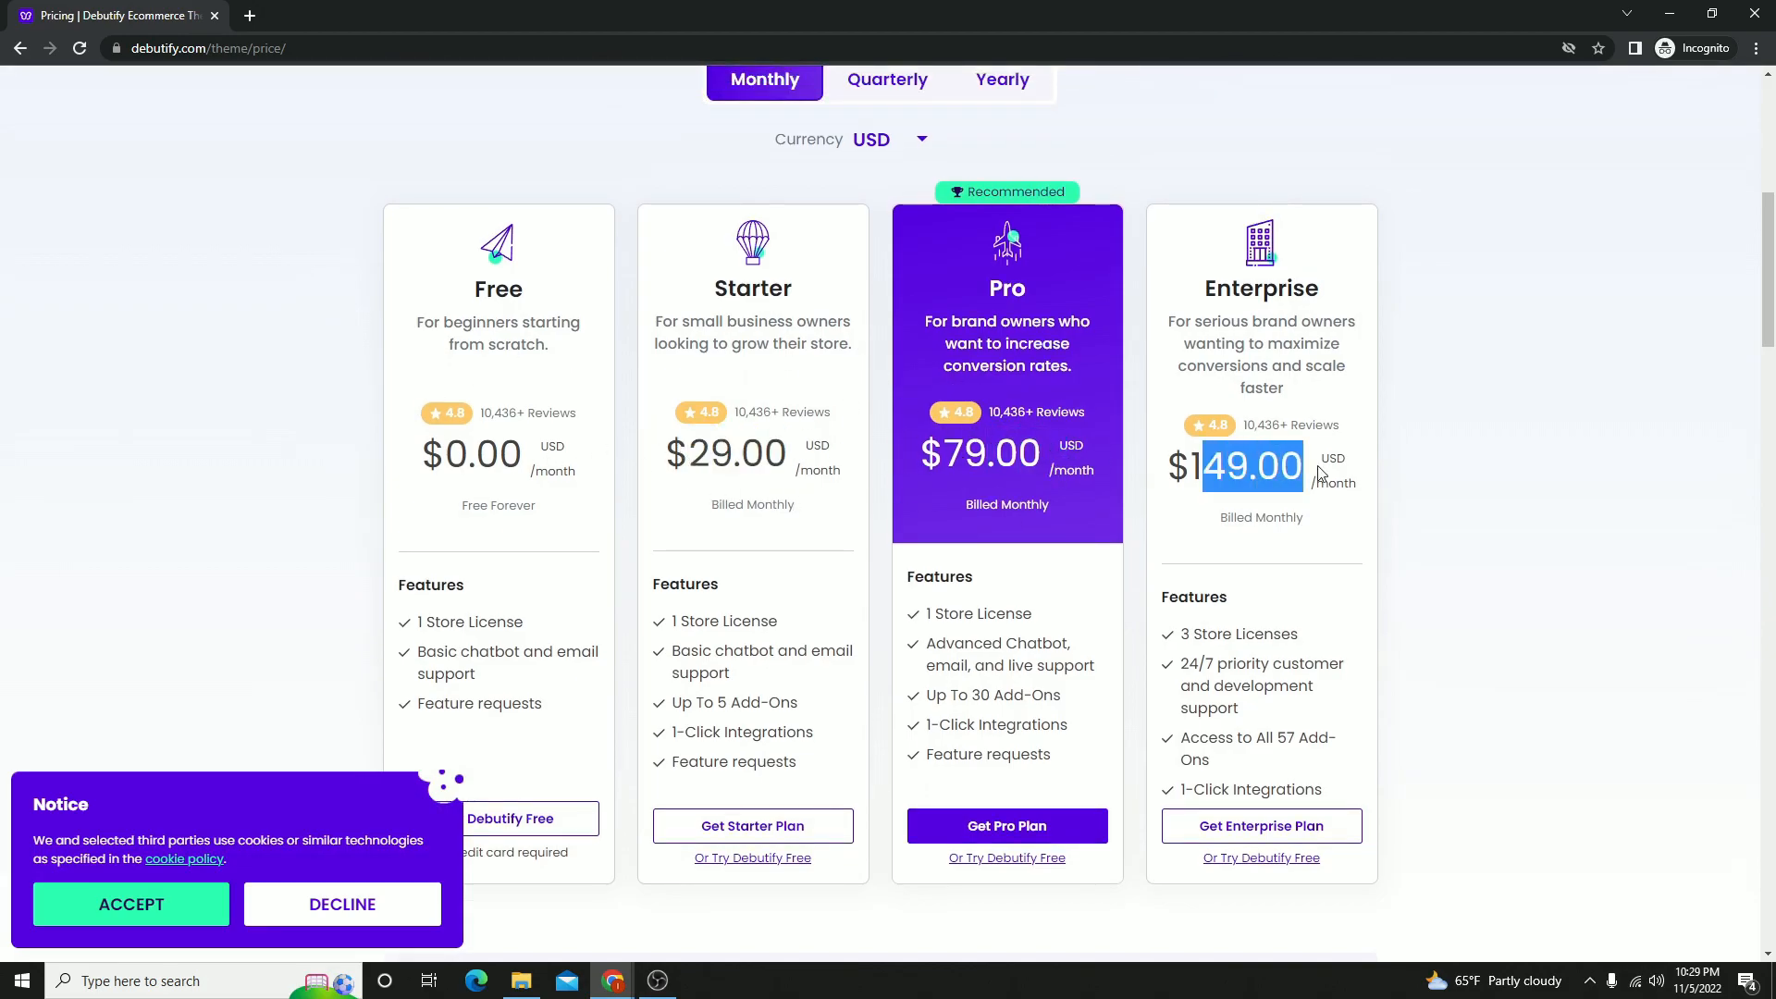
scroll(844, 509, down, 3)
scroll(844, 509, up, 2)
drag(568, 421, 469, 402)
scroll(550, 384, up, 3)
scroll(523, 635, down, 2)
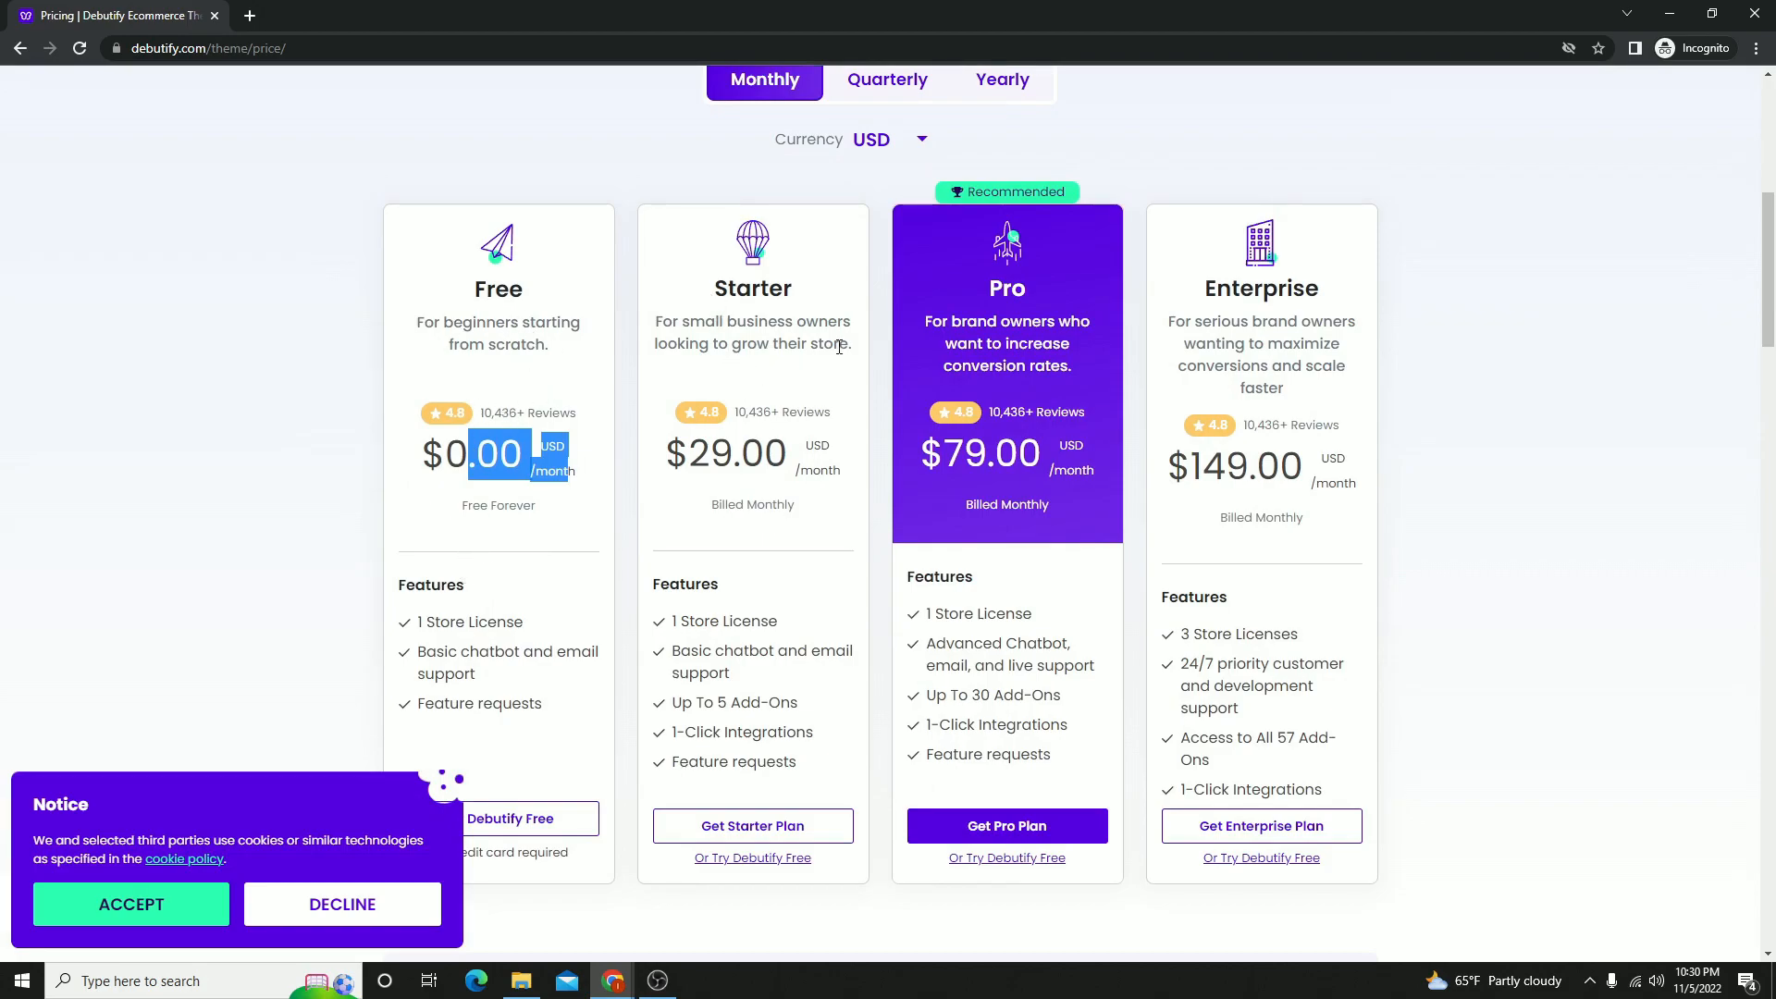
drag(969, 298, 1131, 435)
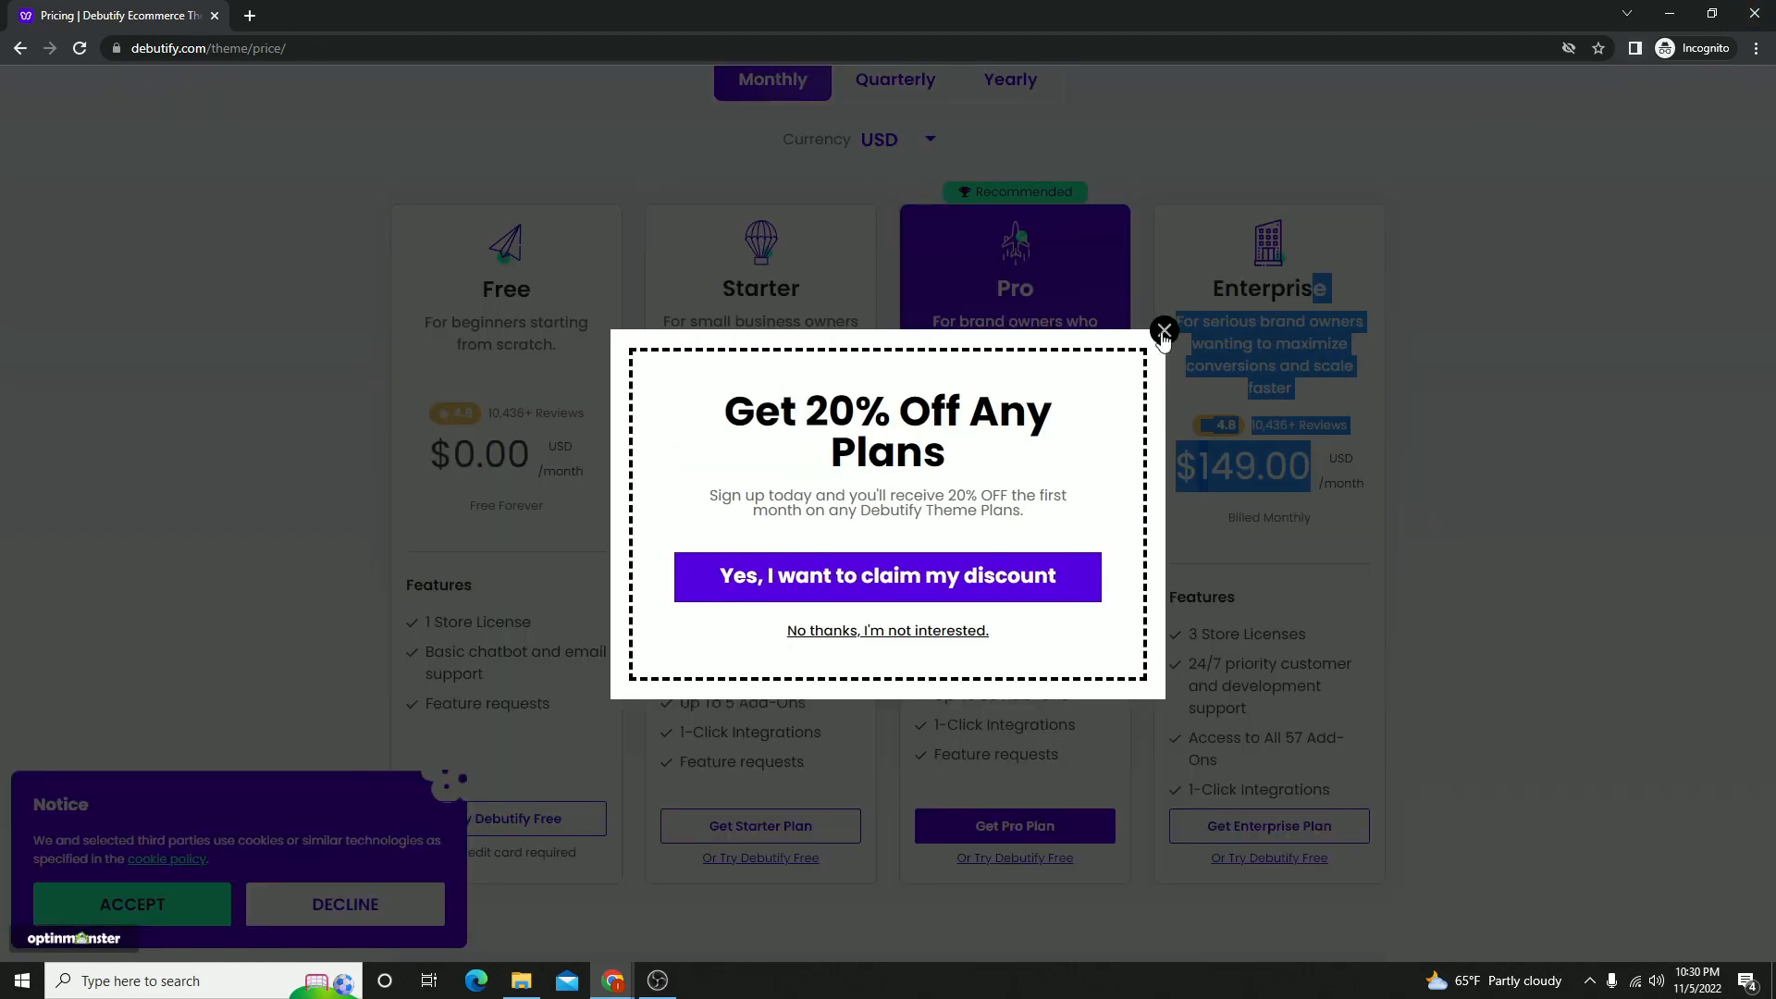
drag(1154, 341, 1194, 278)
- Leave the incognito window and go back through the theme's sales page to the Shopify Themes page
click(1713, 13)
drag(638, 339, 628, 338)
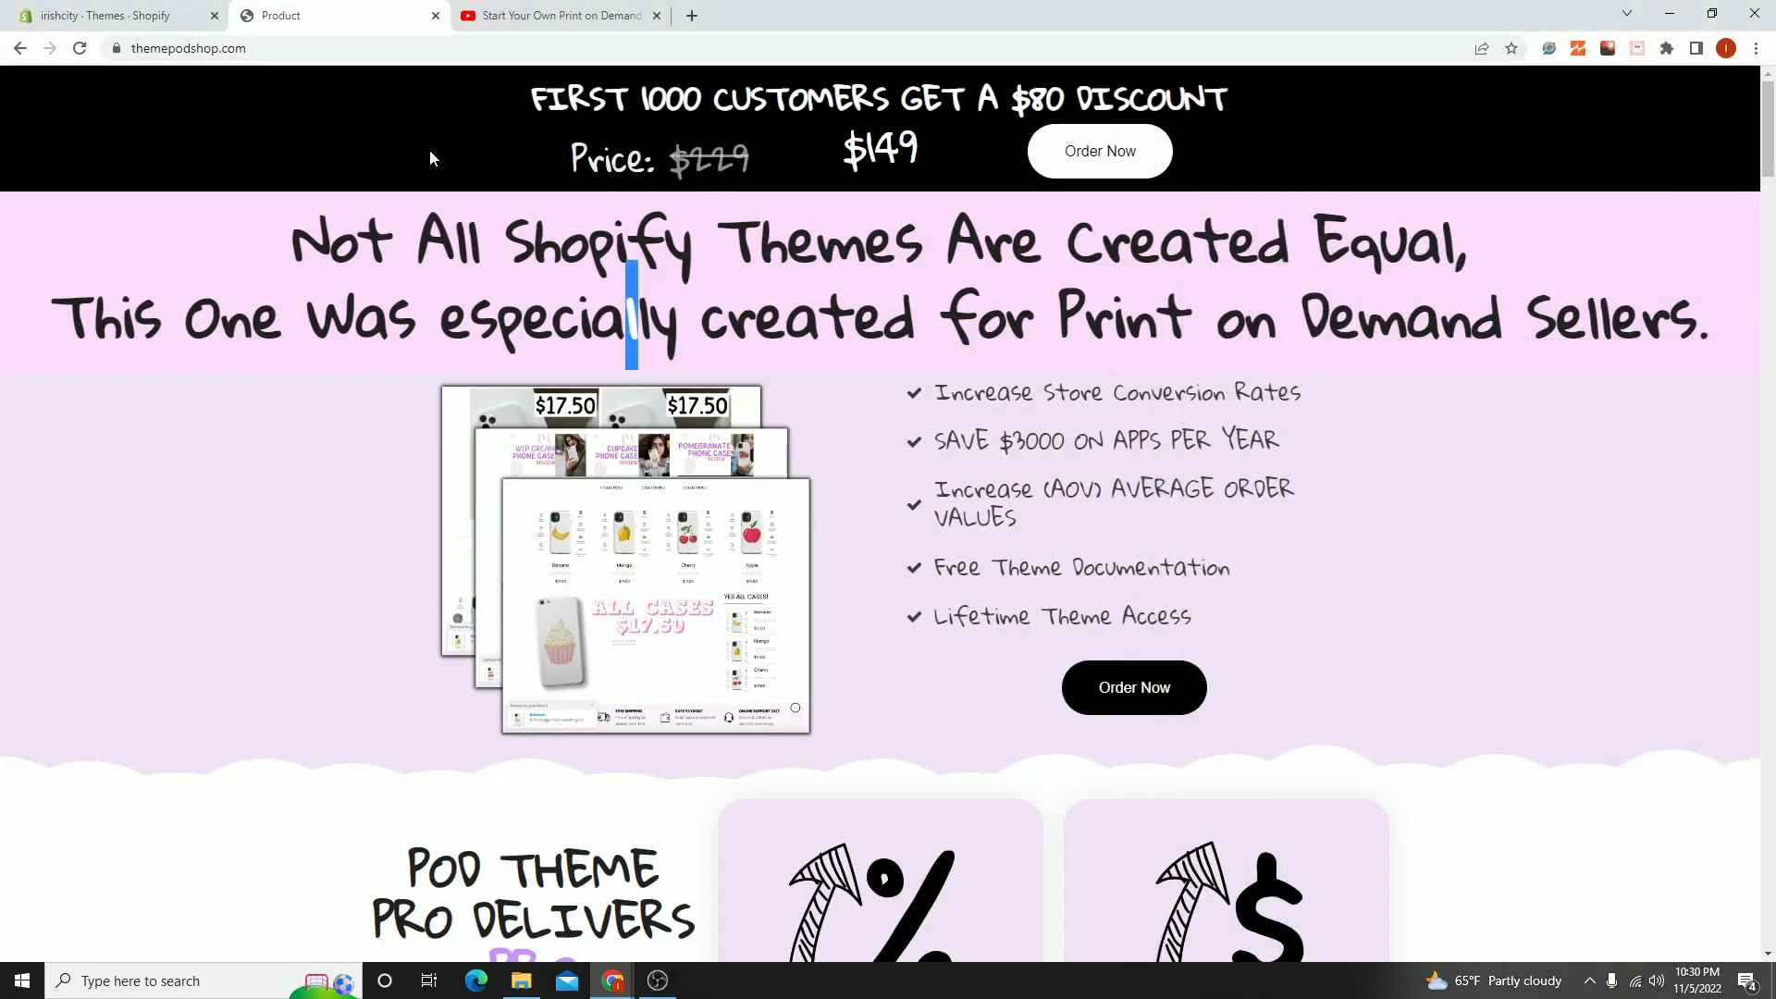
click(880, 278)
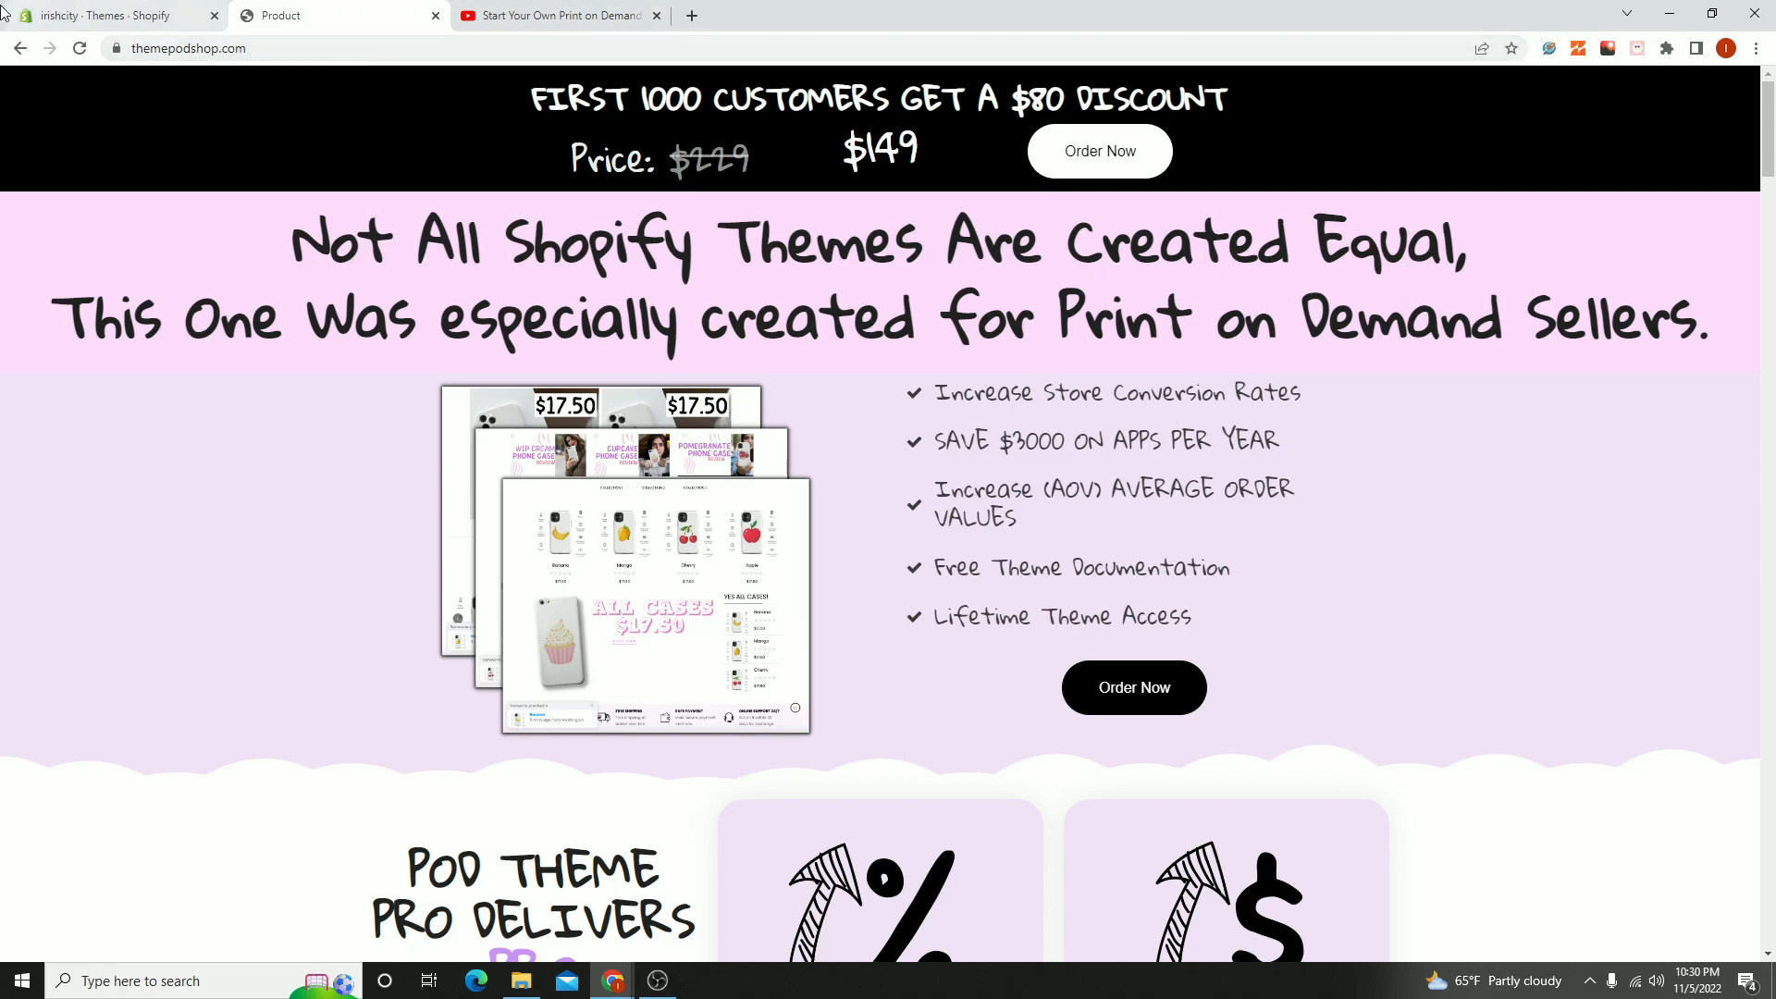
click(106, 13)
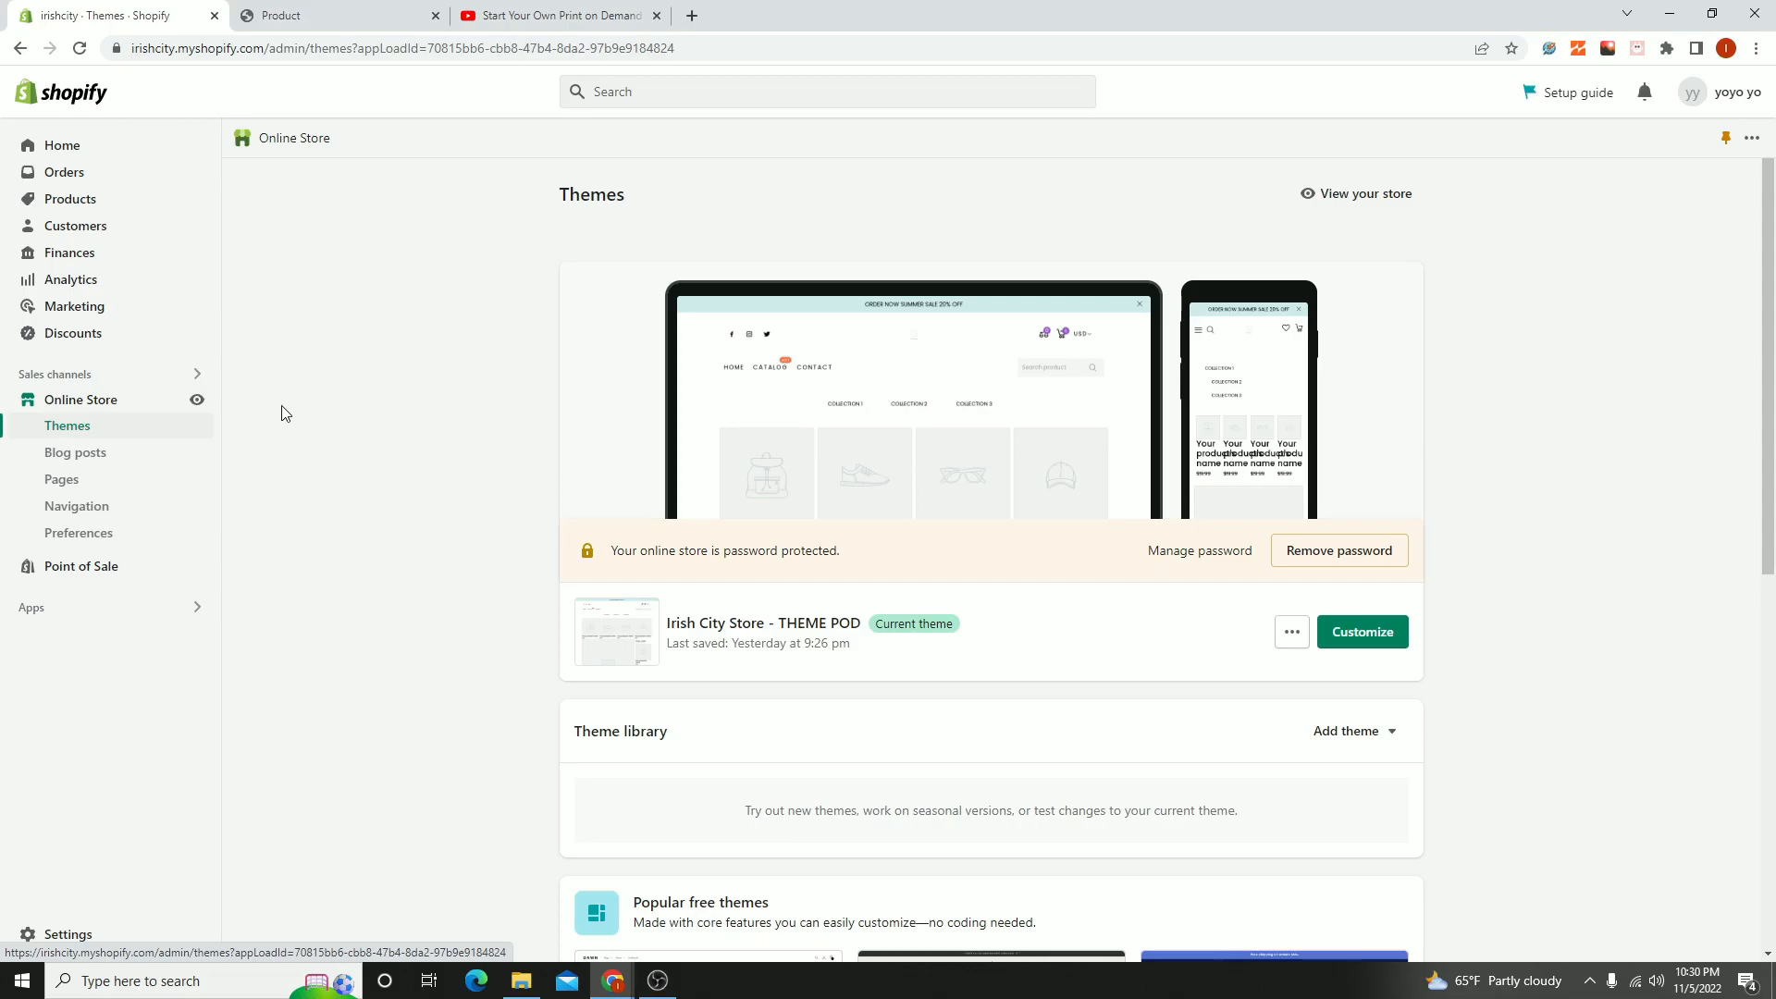
- Open the Irish City Store - THEME POD theme for customization and look through its home page preview
click(1351, 629)
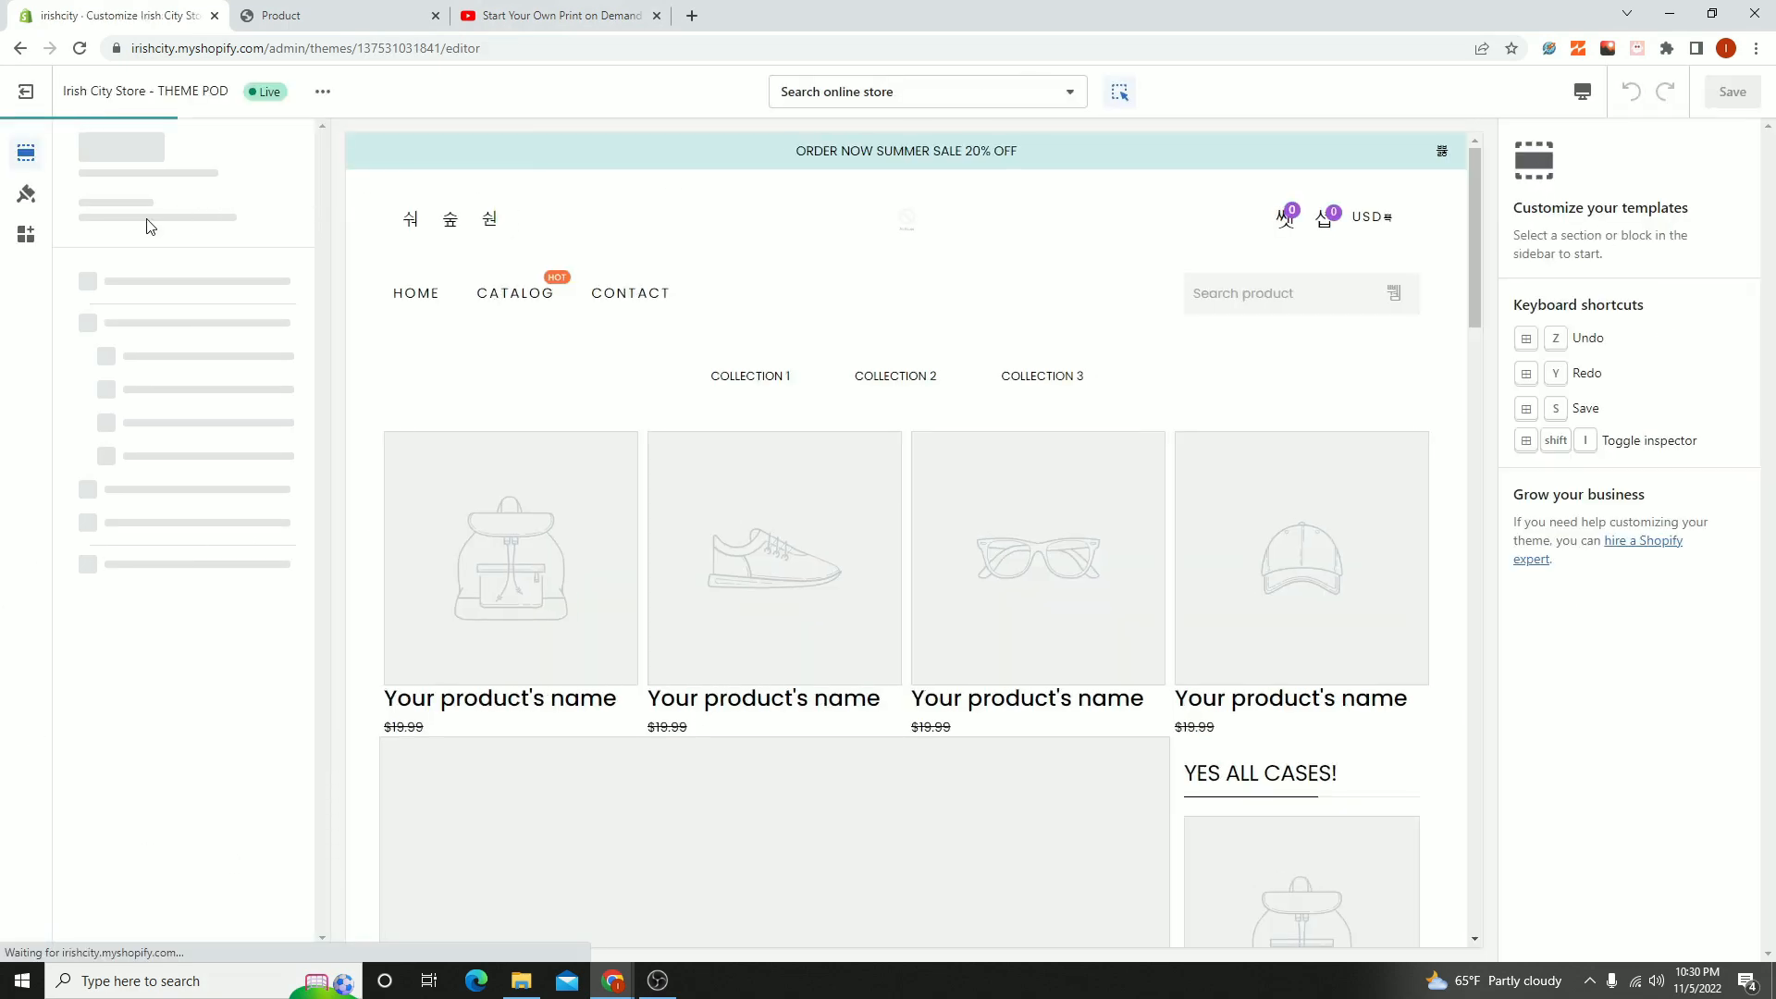
scroll(658, 389, down, 15)
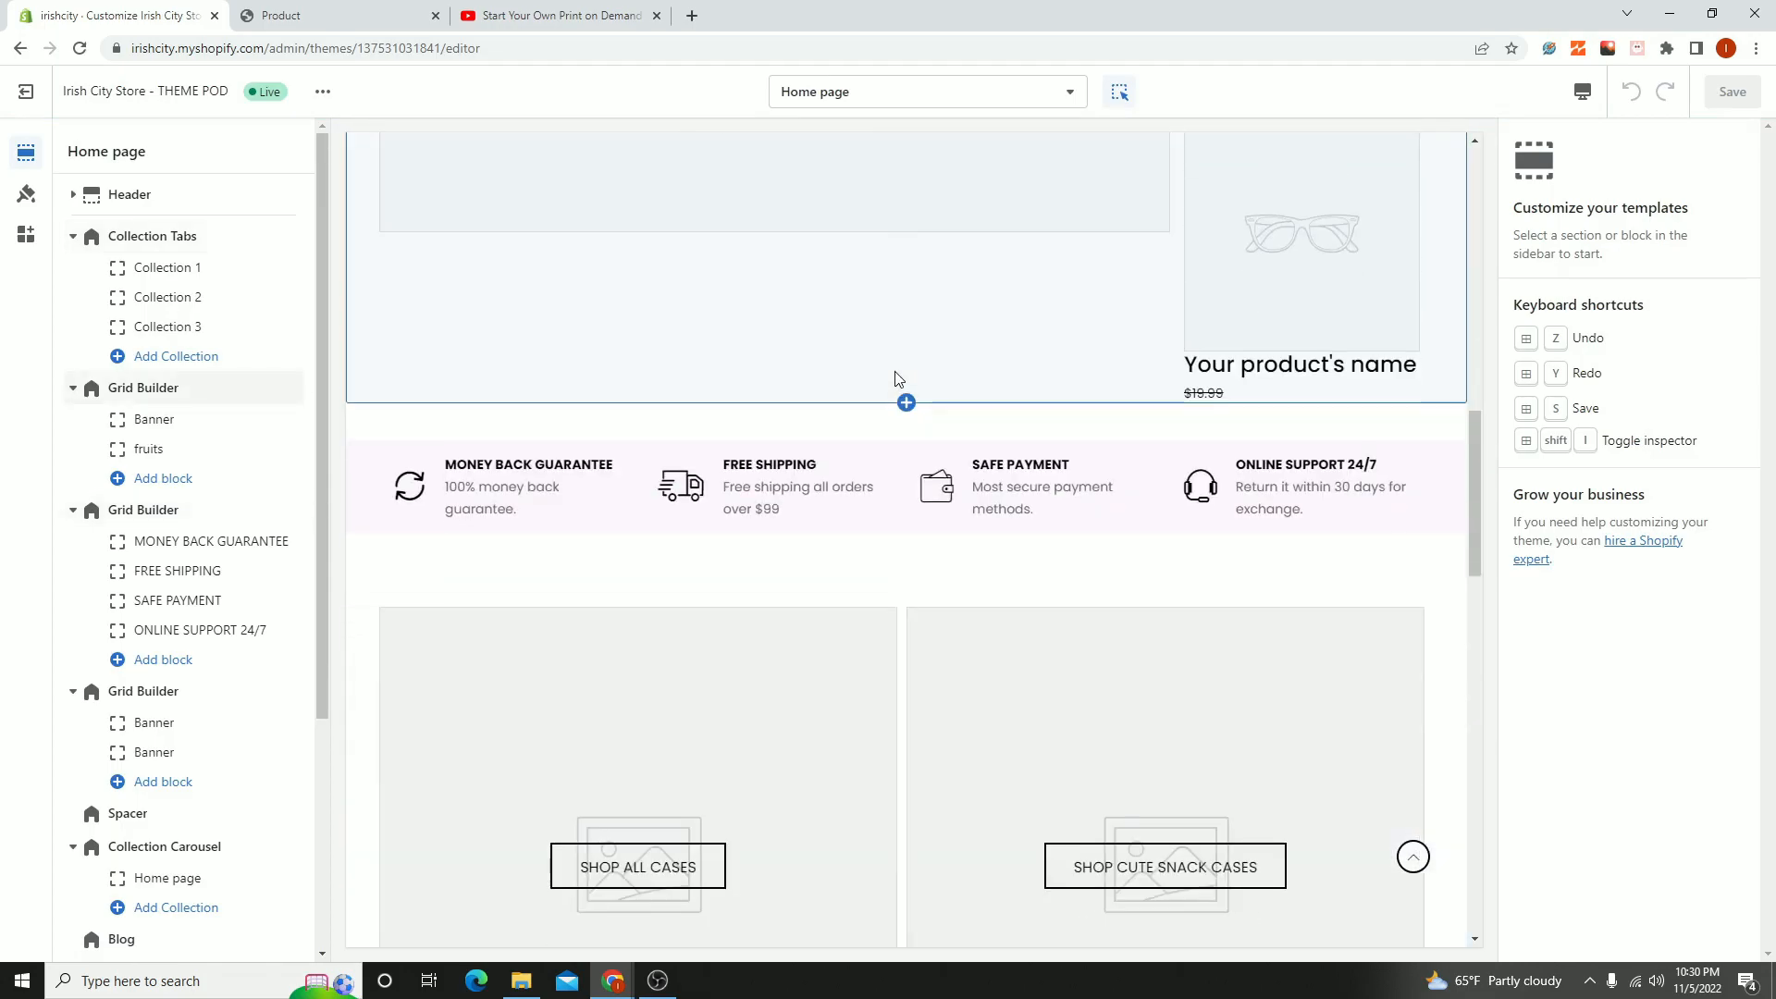
scroll(904, 379, down, 7)
scroll(1190, 451, down, 6)
scroll(866, 358, up, 20)
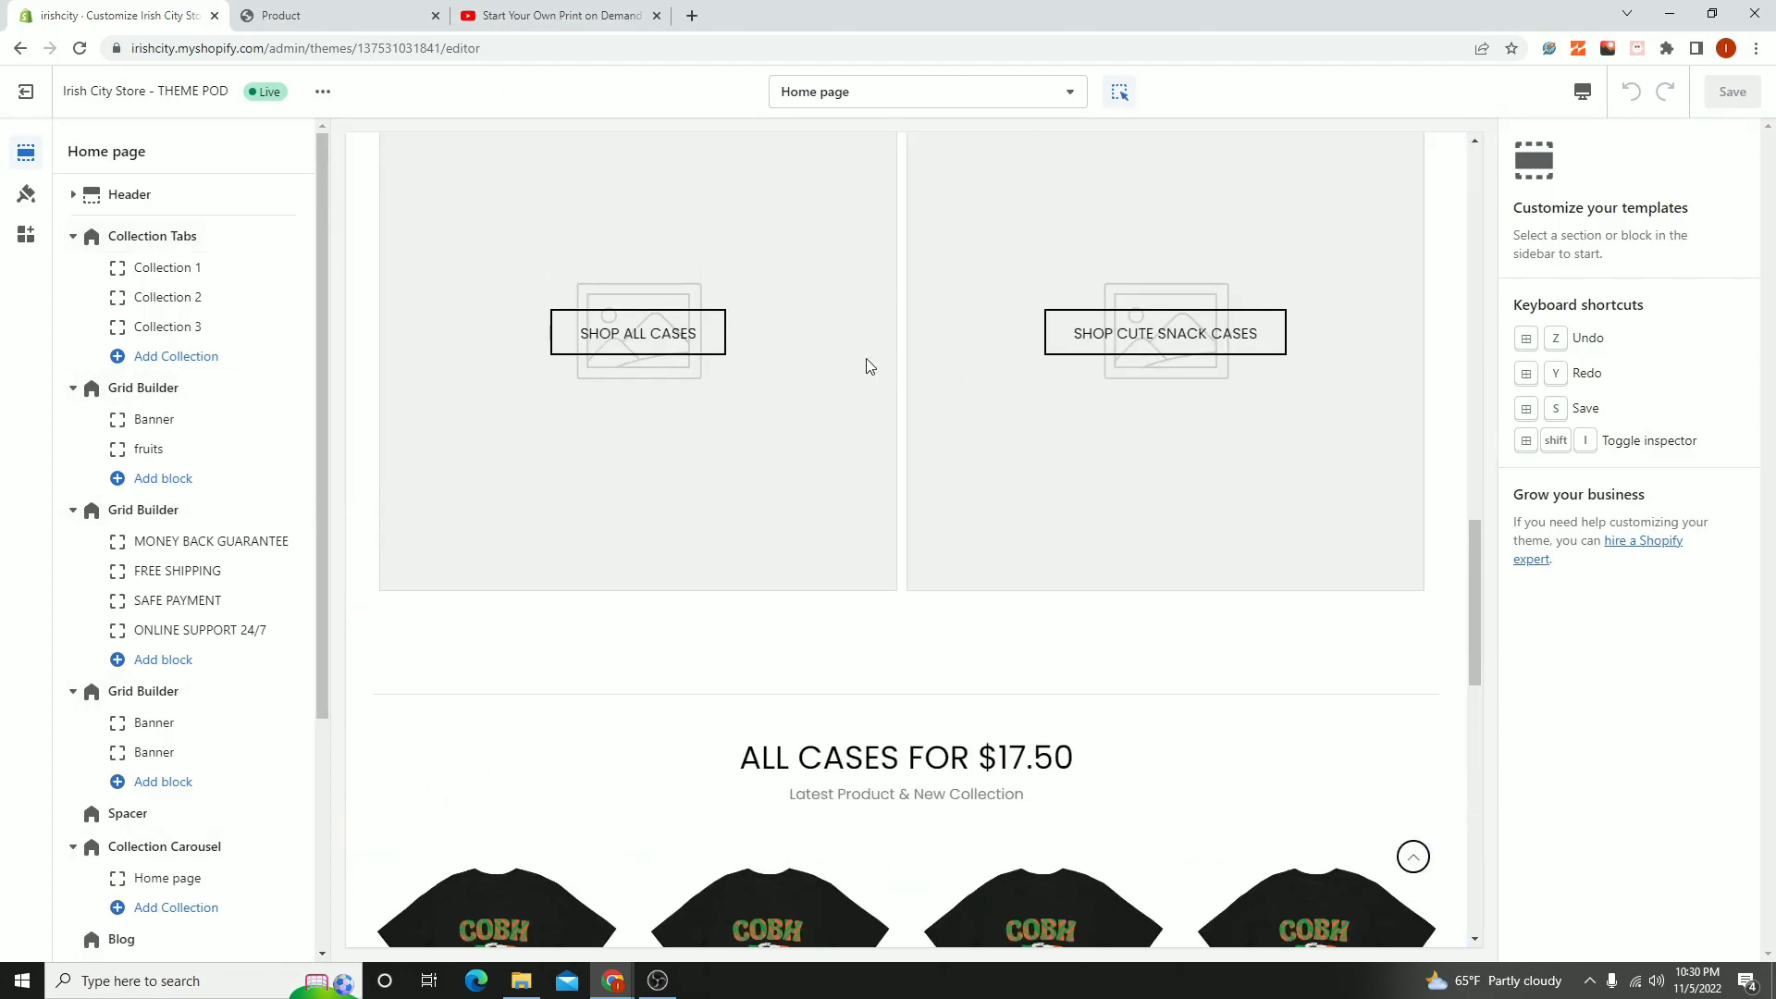
scroll(856, 359, up, 5)
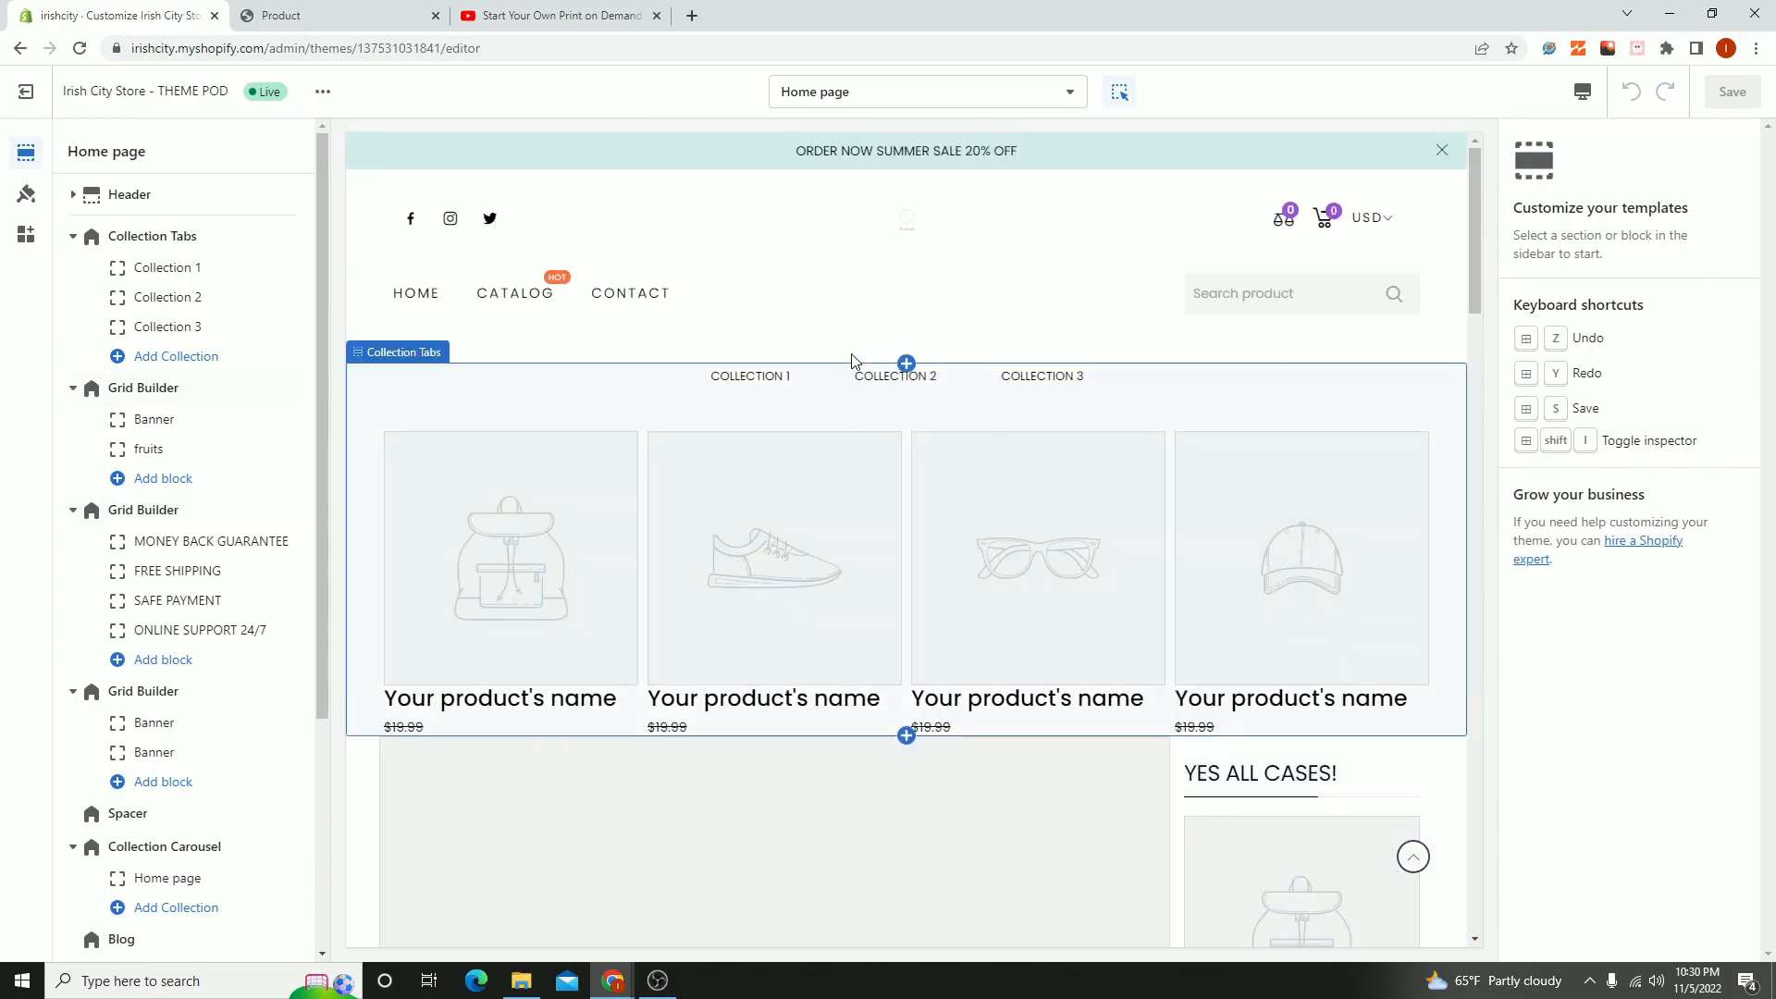
- Examine the list of page templates that can be customized in the theme editor, and close the list
click(867, 96)
scroll(874, 370, down, 2)
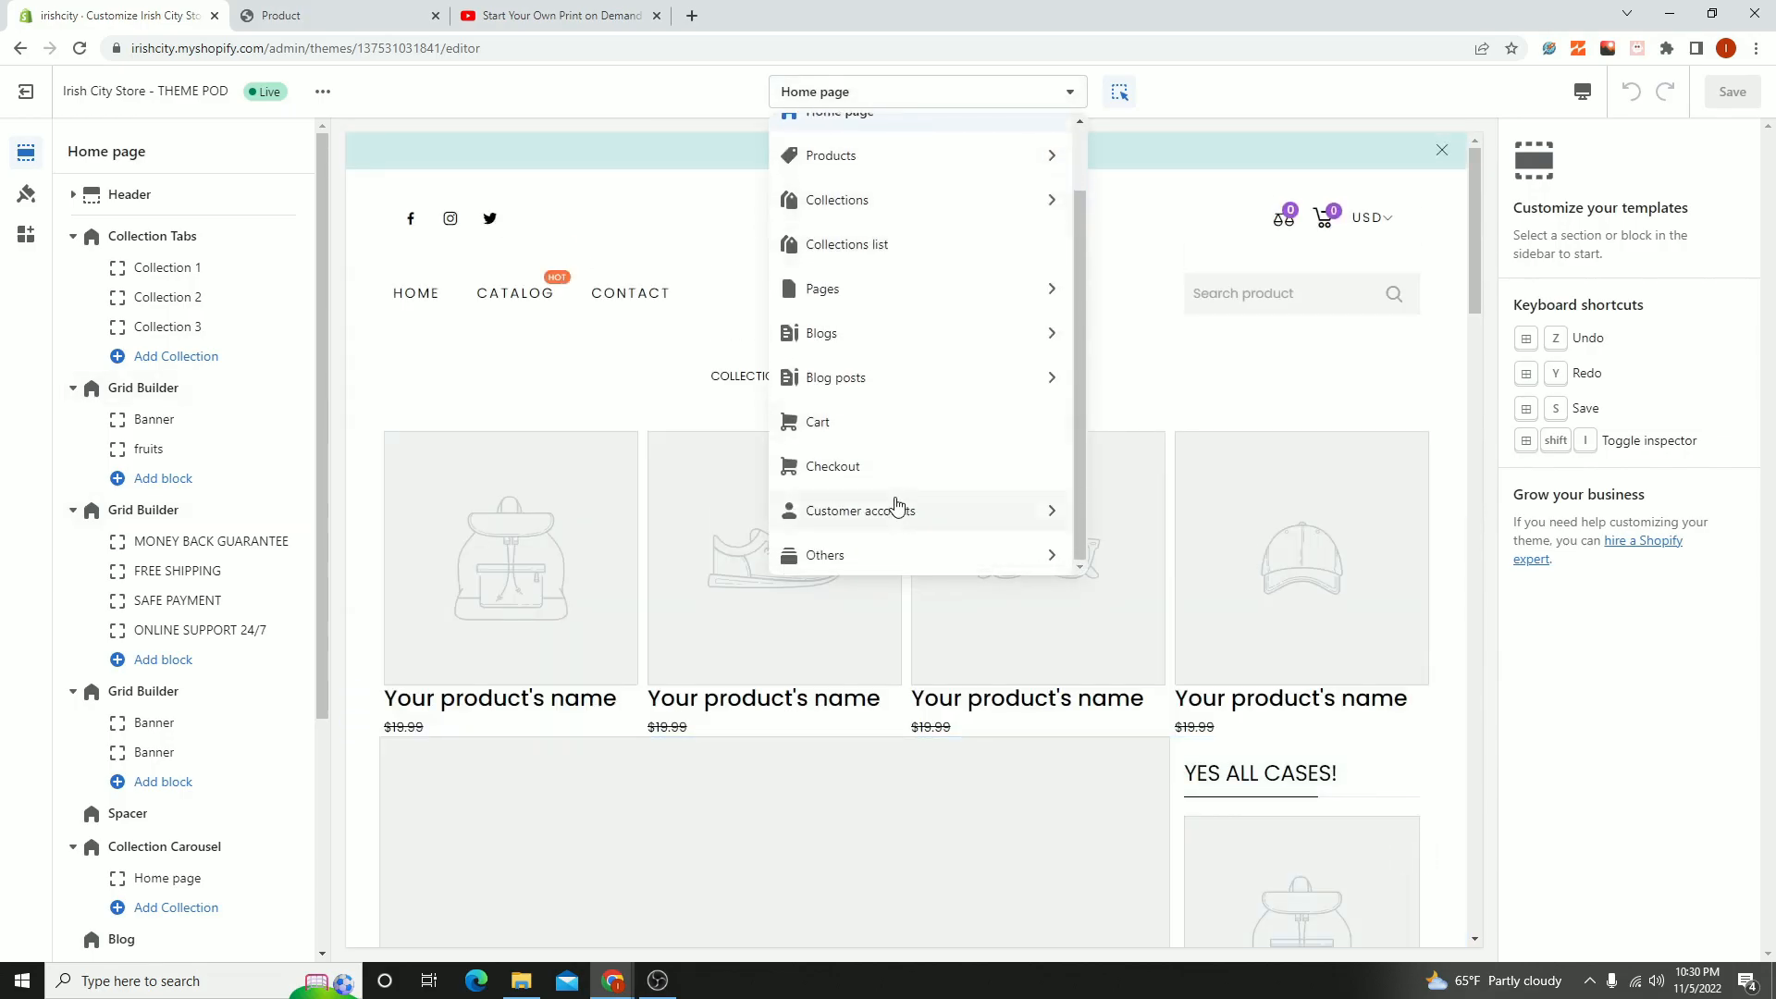
scroll(944, 268, up, 2)
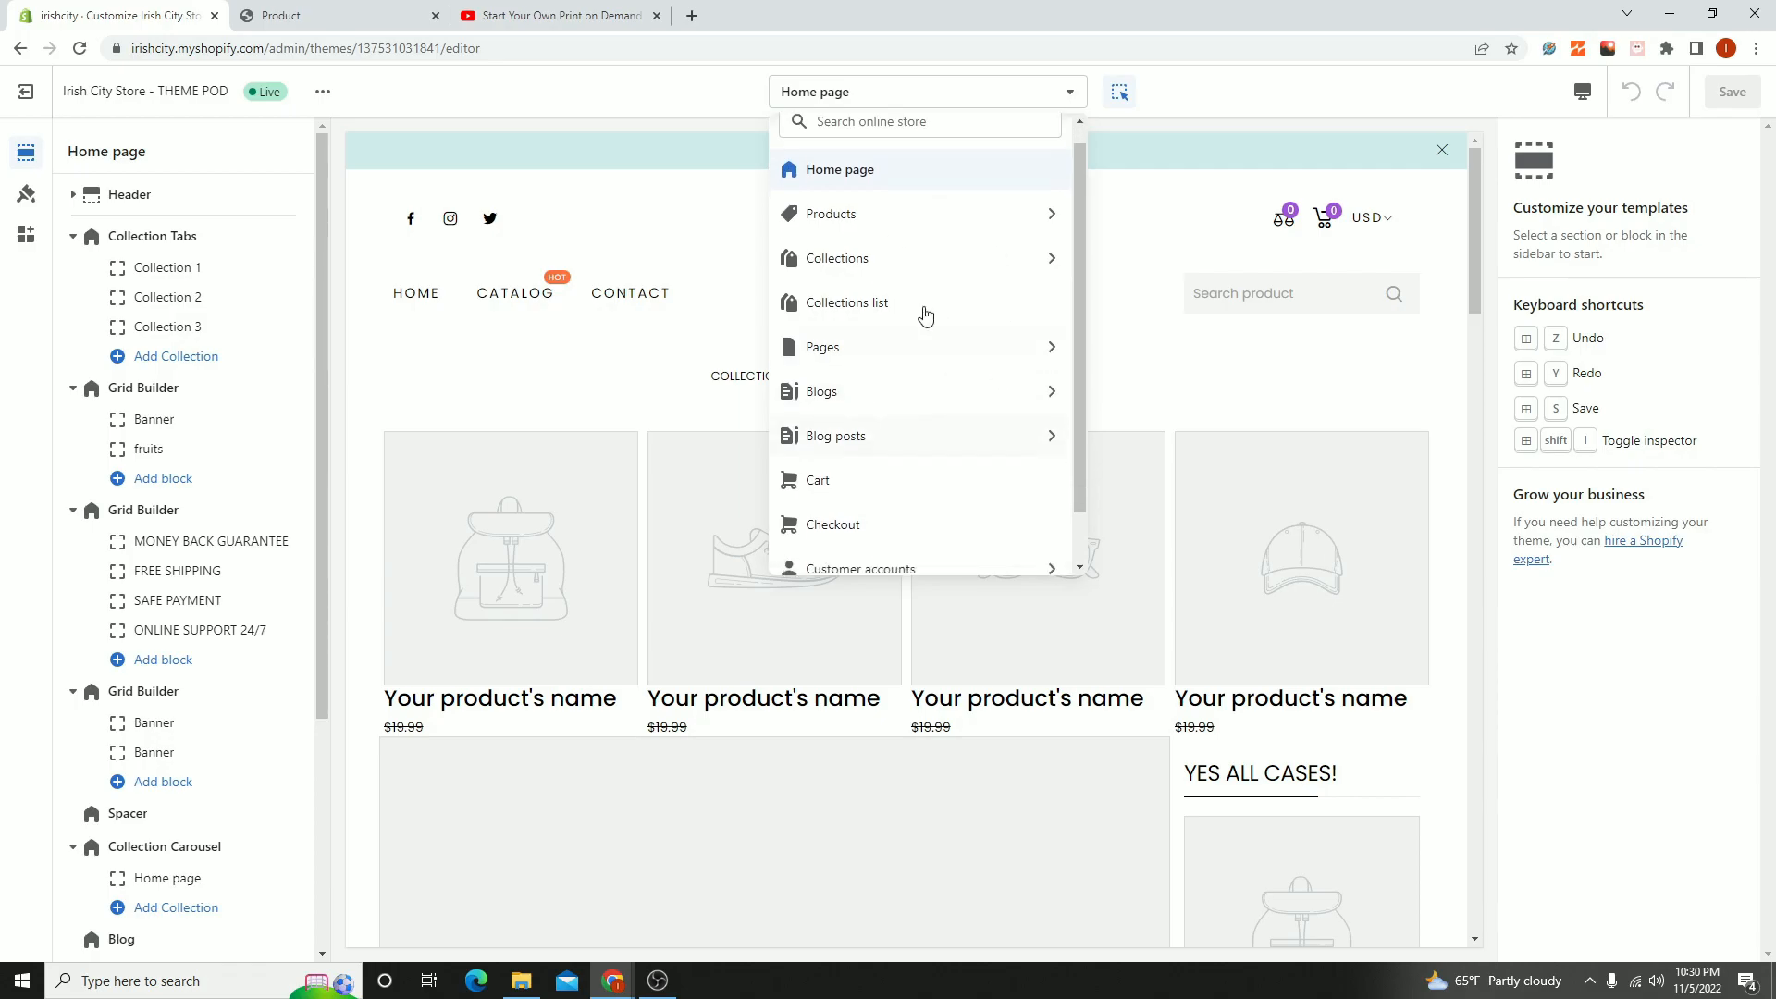
scroll(925, 338, down, 2)
scroll(868, 218, up, 2)
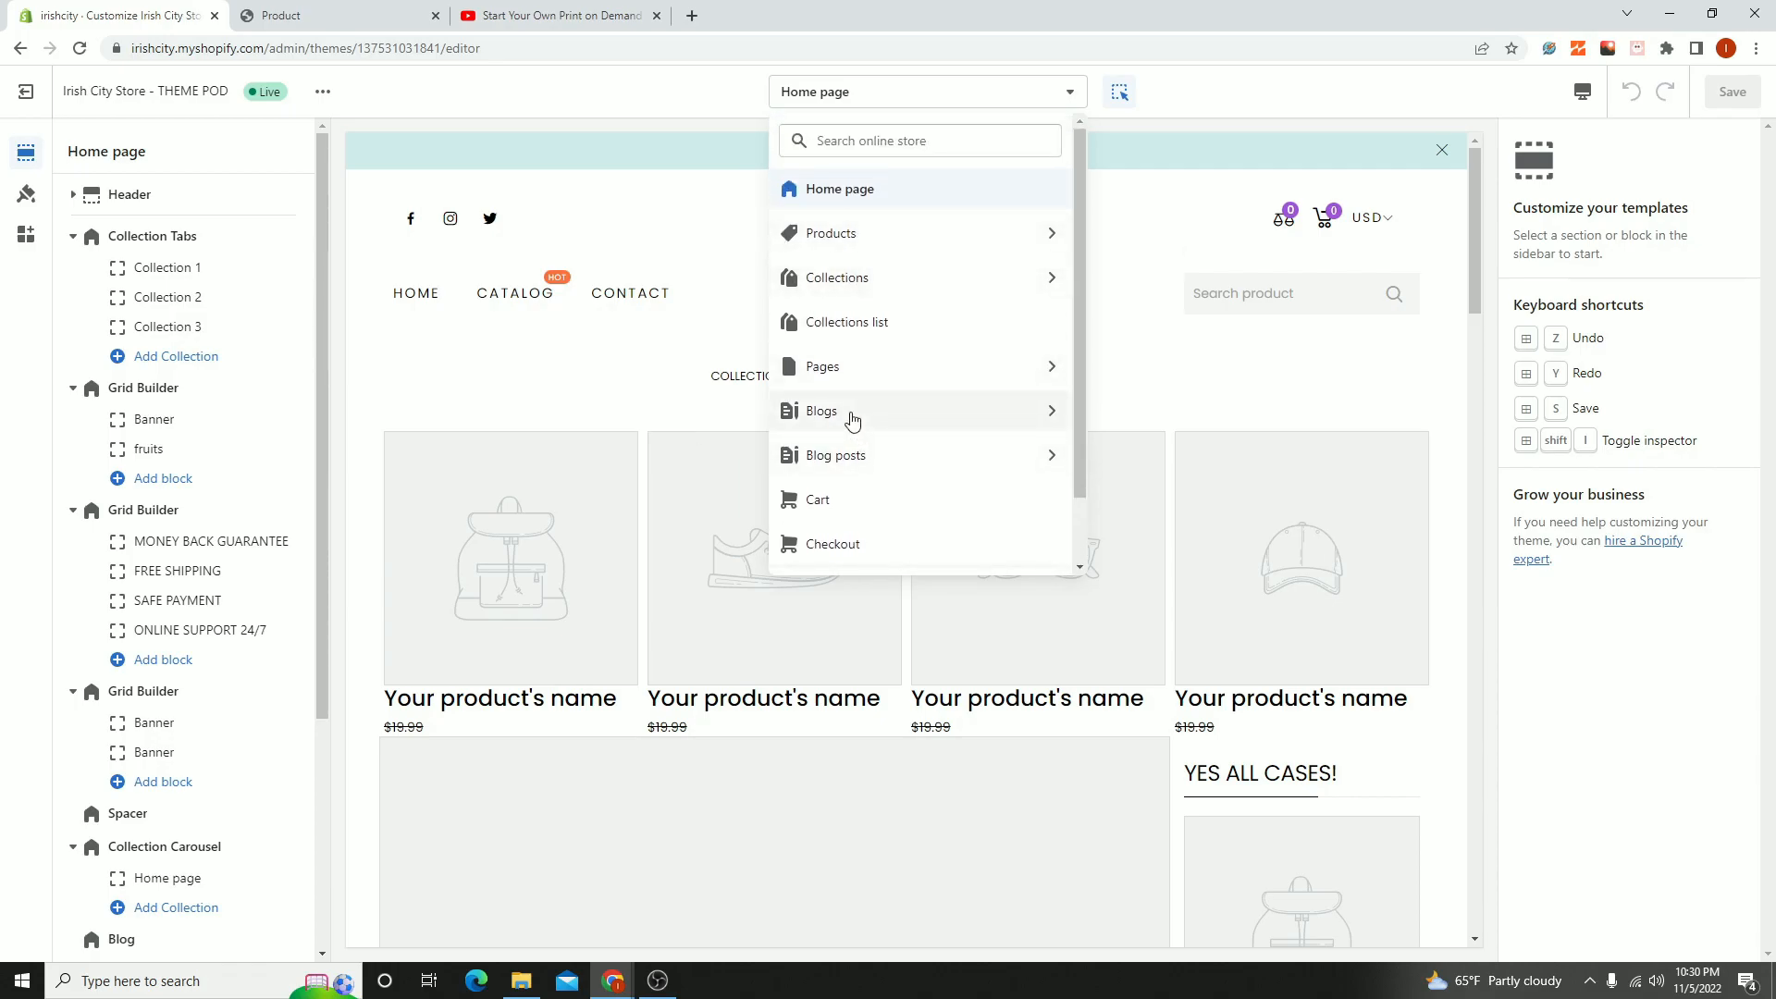
scroll(838, 479, down, 2)
scroll(796, 494, up, 2)
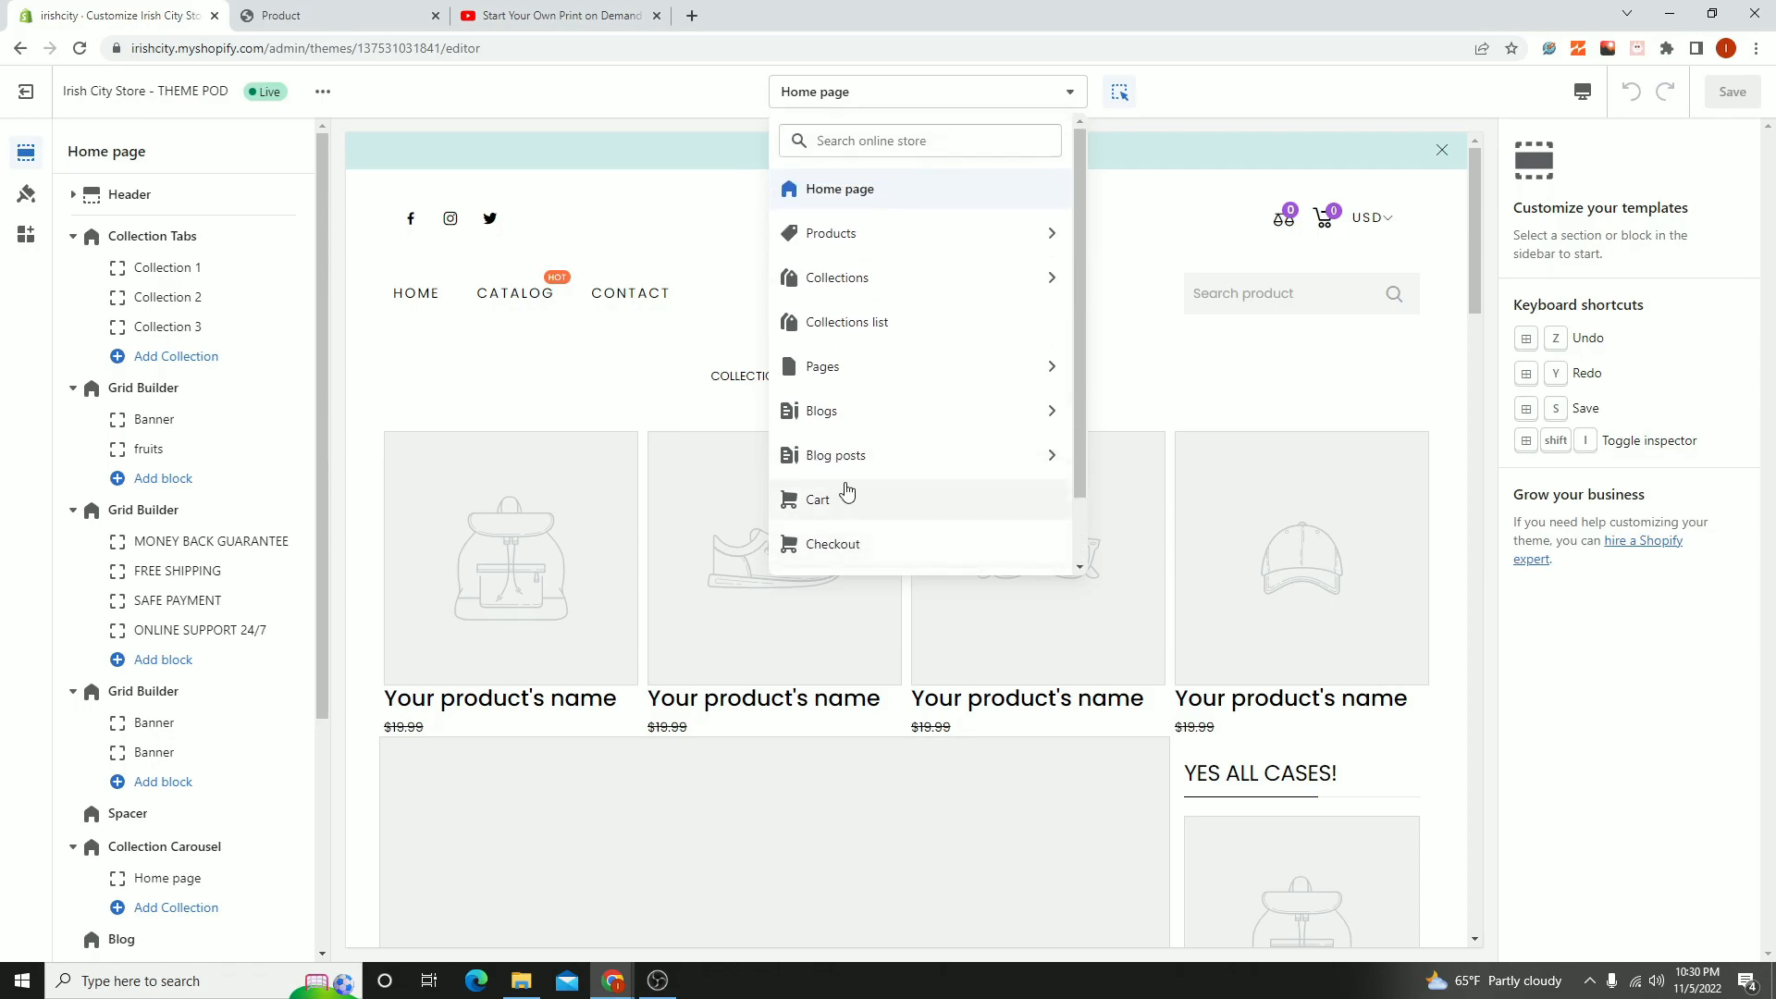
click(577, 90)
- Leave the theme editor and delete the existing Contact page from the online store's pages
click(26, 91)
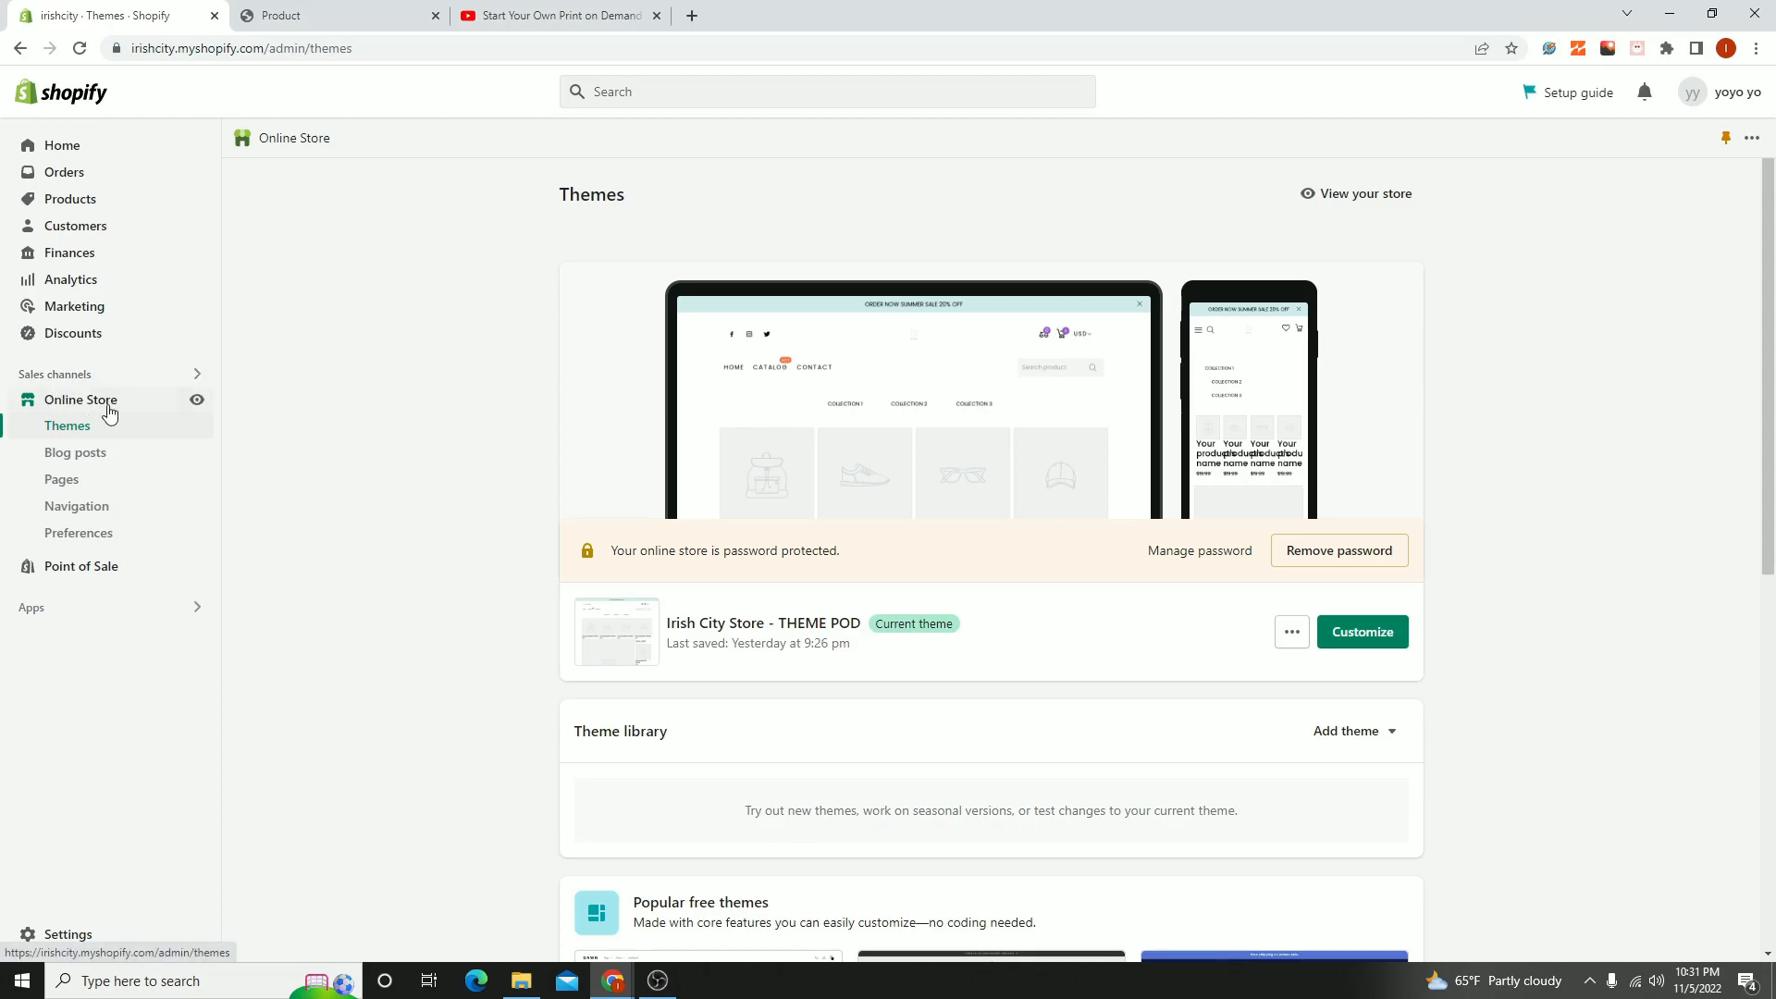
click(80, 480)
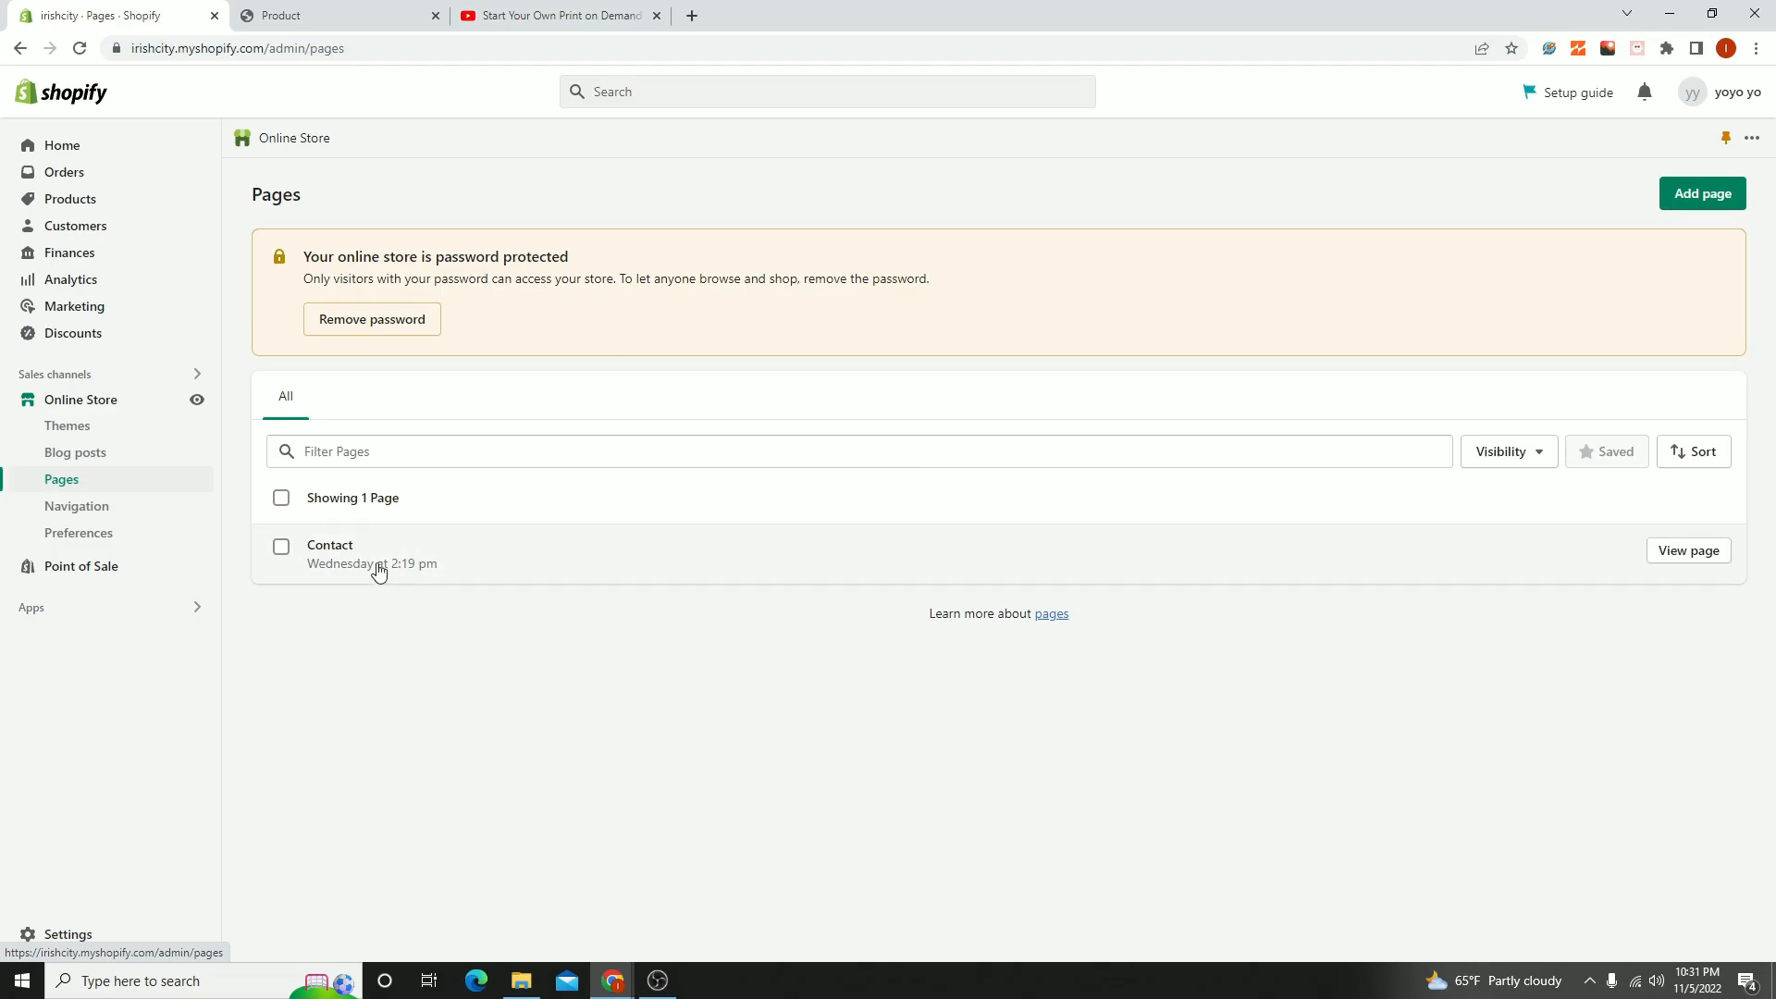
click(281, 547)
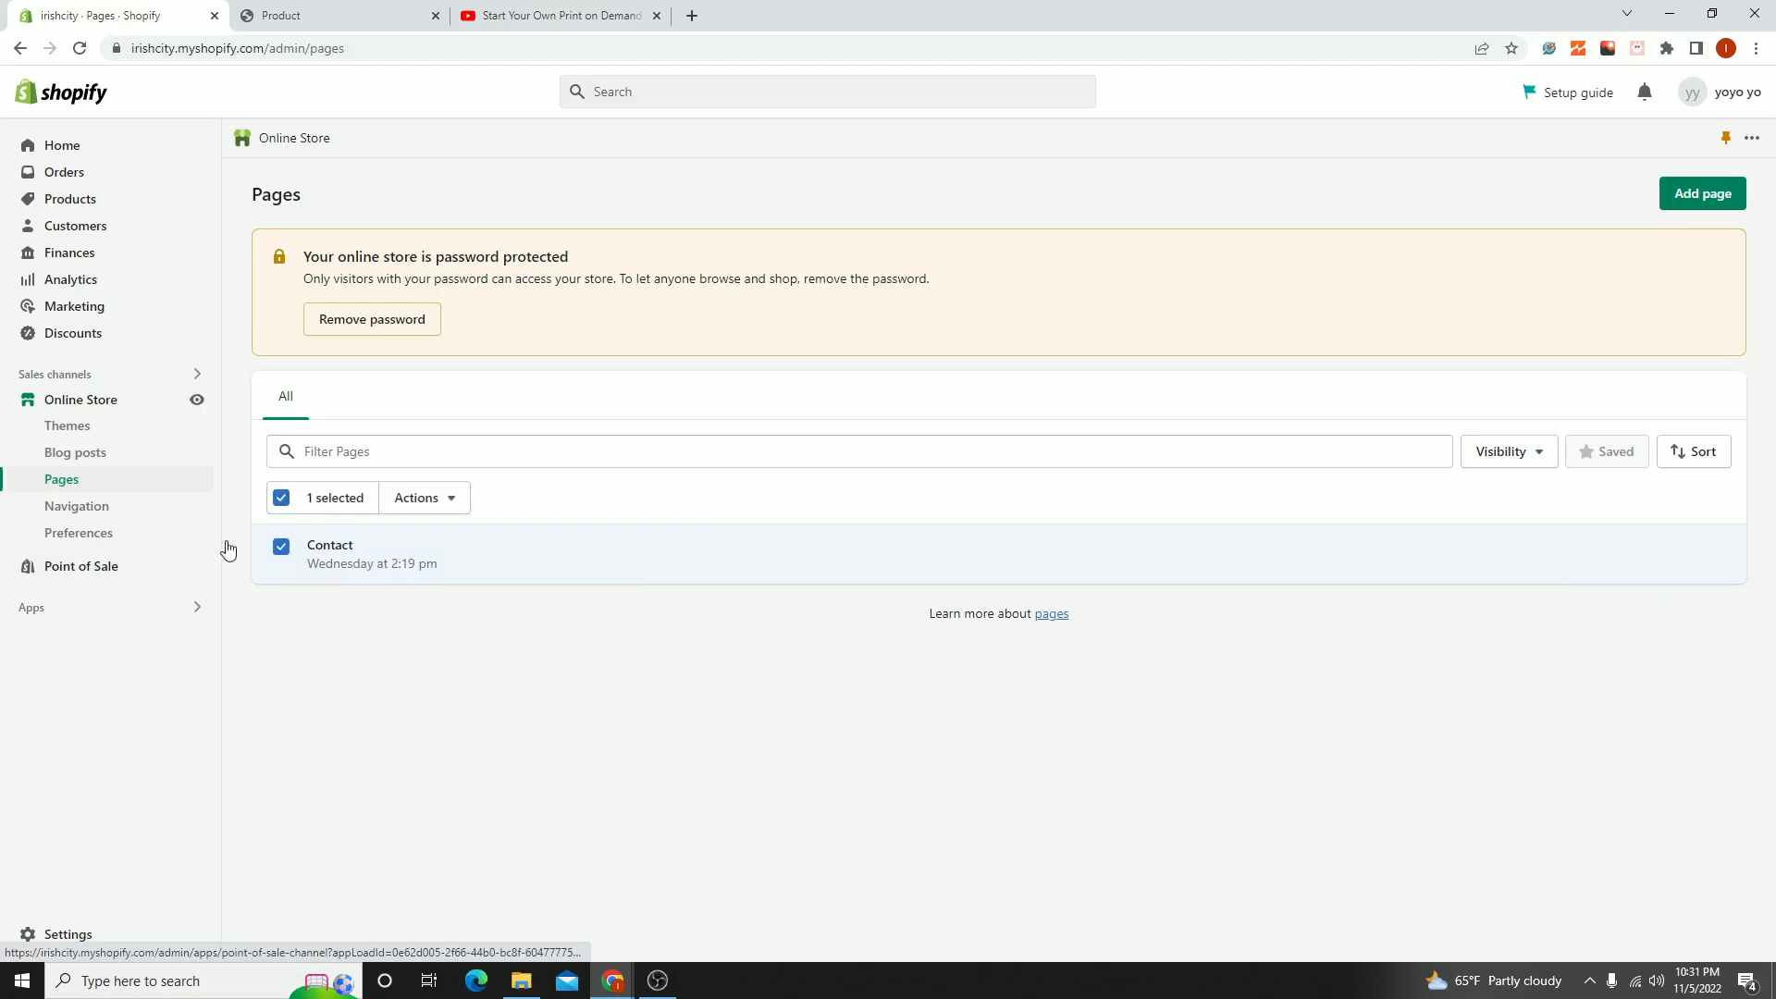
click(458, 504)
click(443, 626)
click(1080, 573)
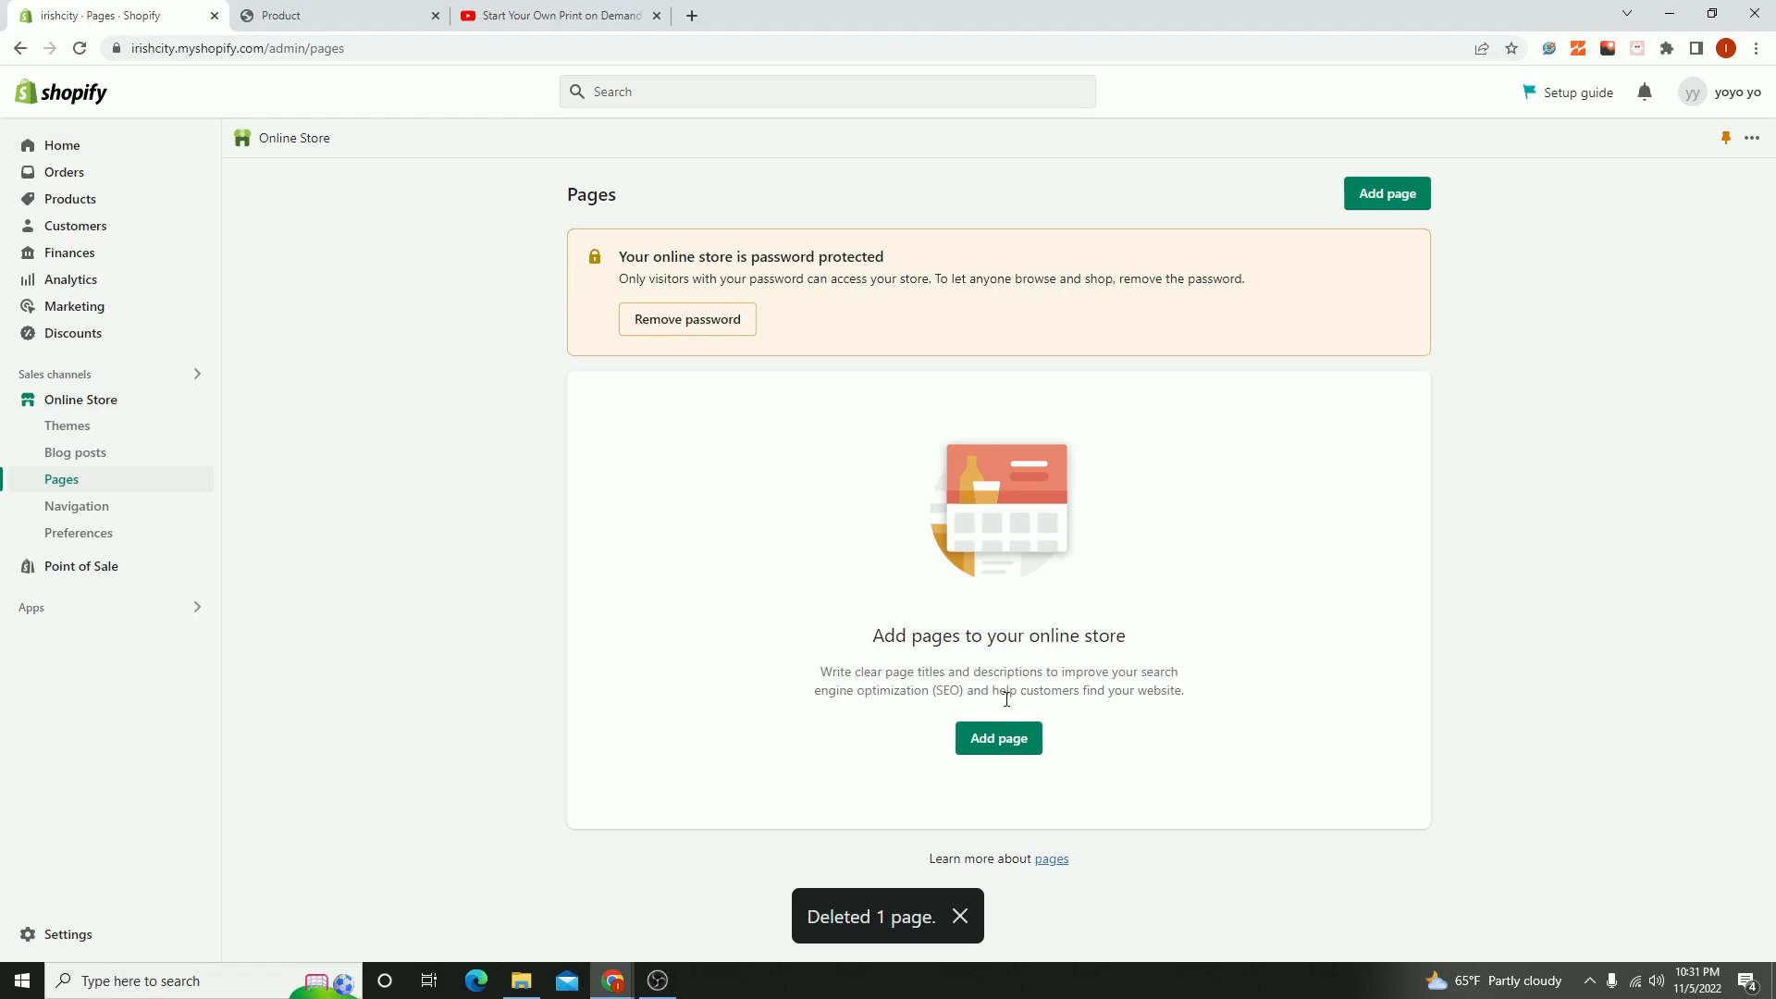
- Create and save a page titled "About us" with the aboutus theme template
click(1018, 737)
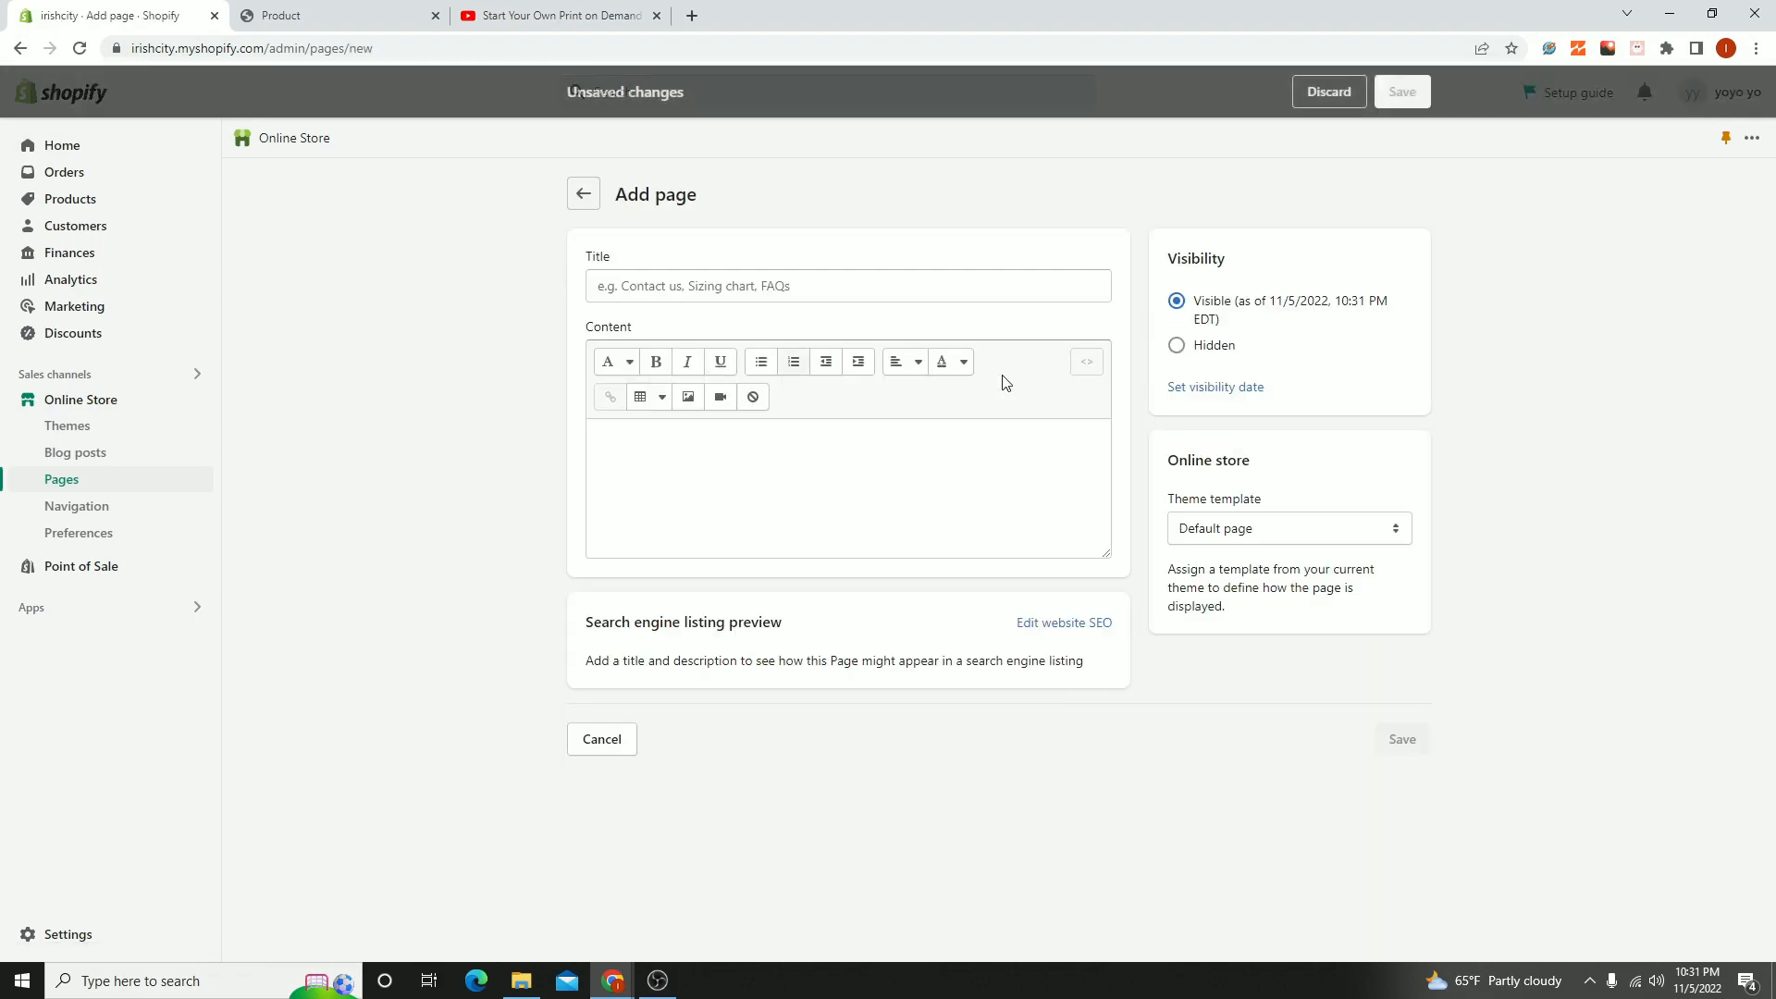
drag(1184, 500, 1251, 505)
click(1265, 530)
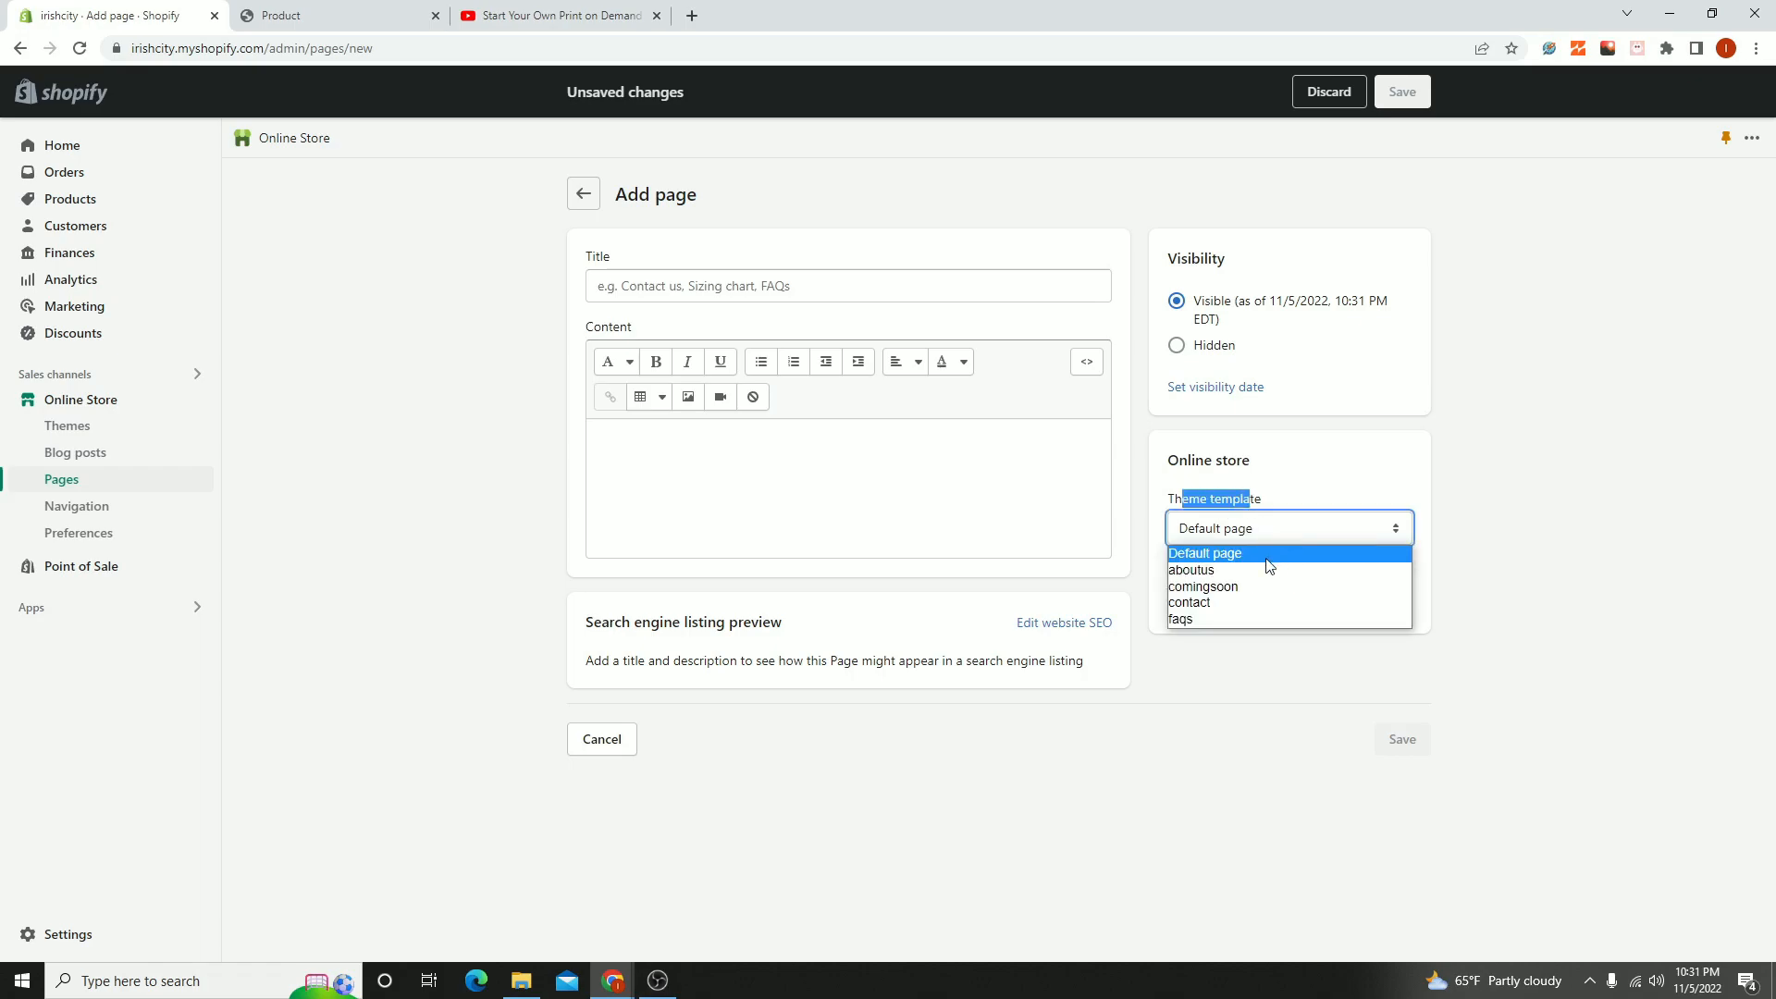
click(1199, 572)
click(706, 289)
text(About us)
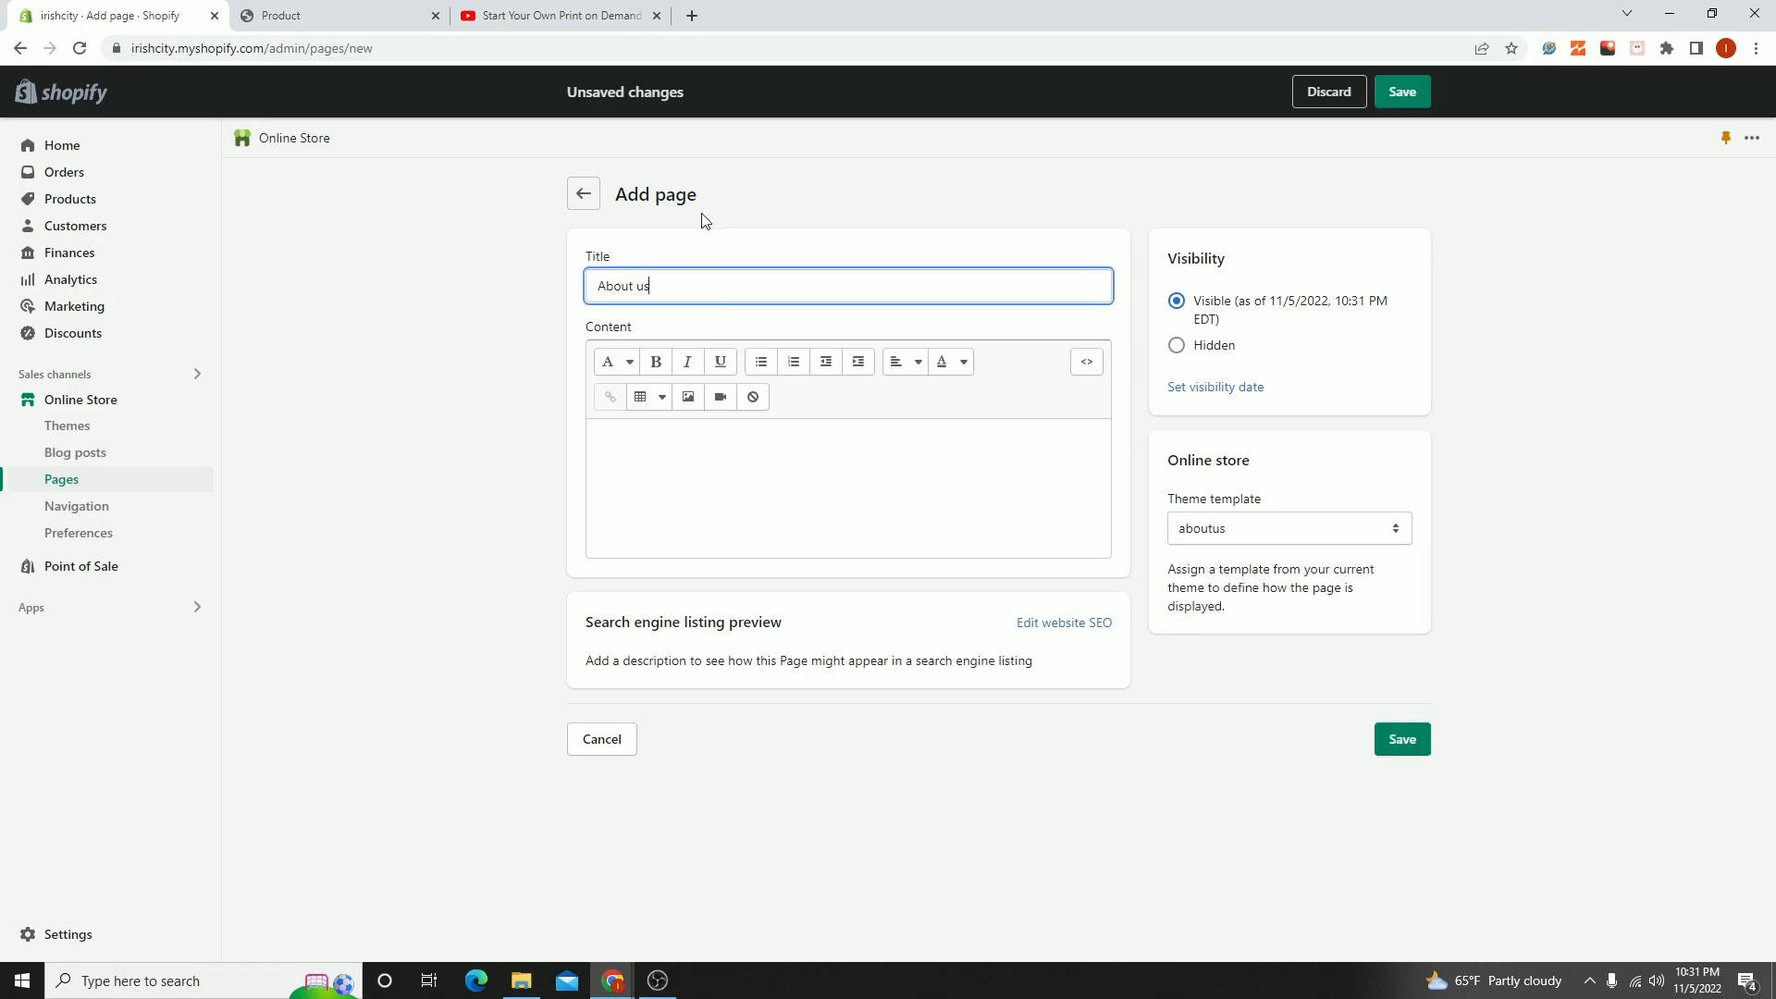
click(1403, 739)
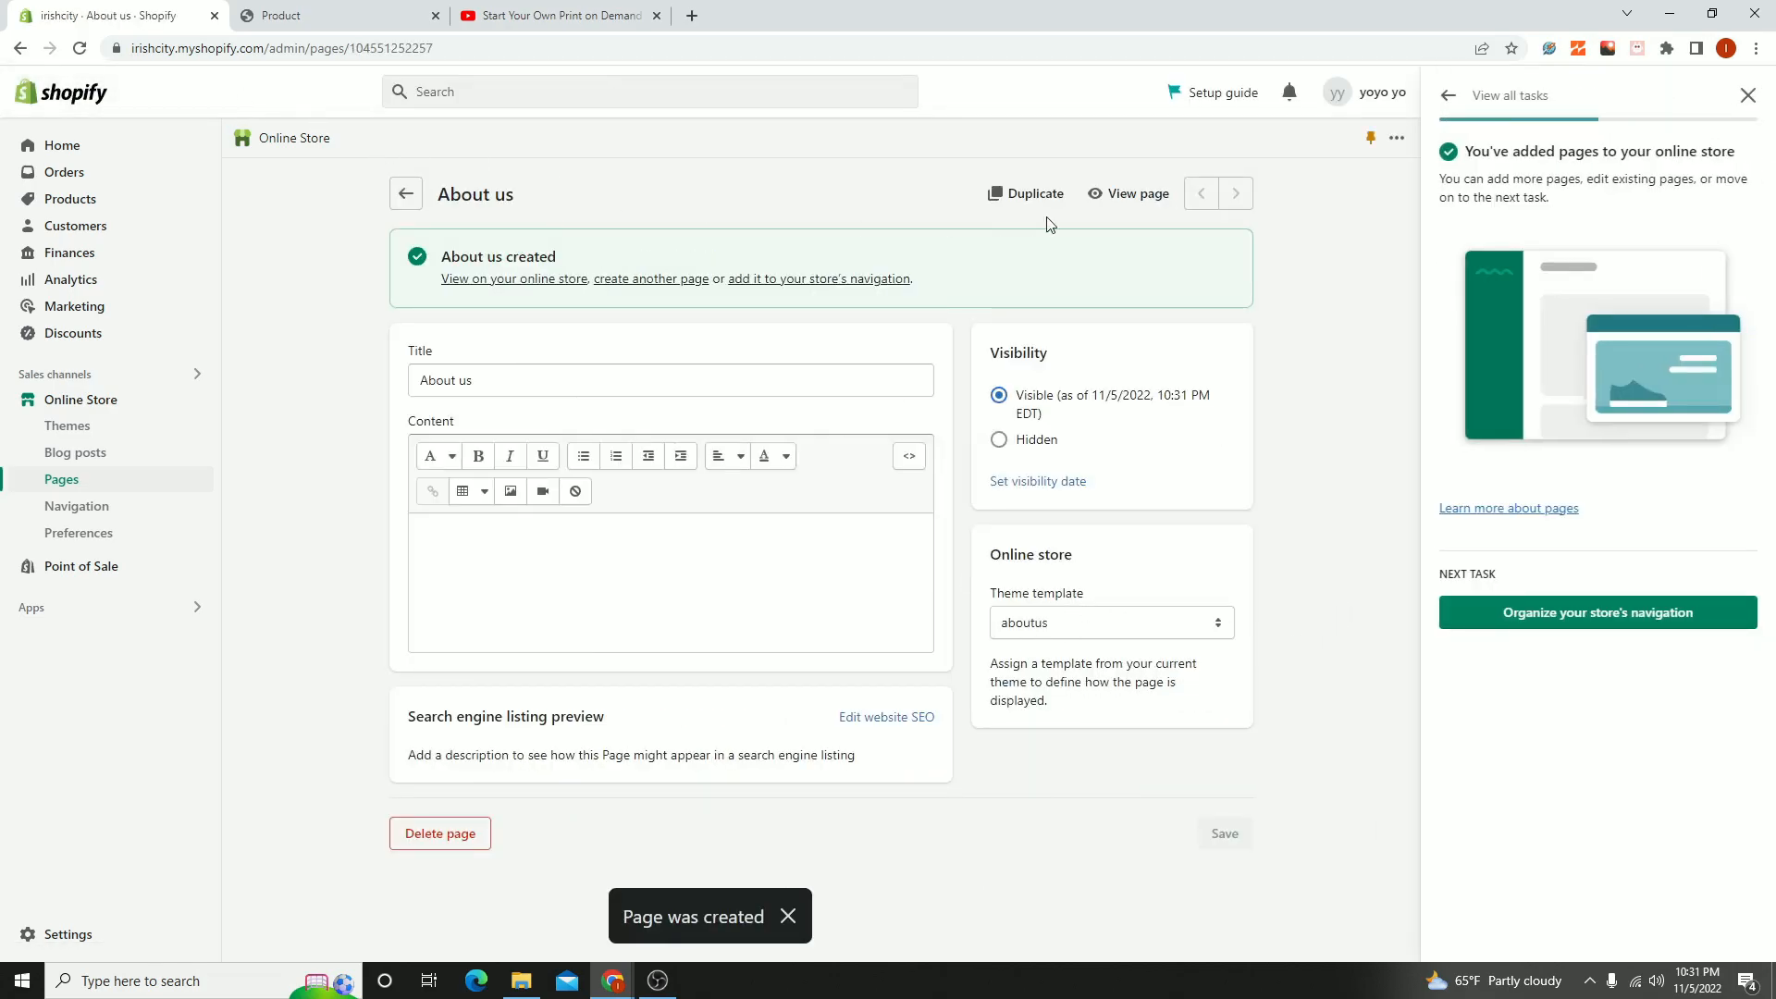
- Create and save another page titled "Contact Us" with the contact theme template
click(631, 280)
click(575, 299)
text(Contact Us)
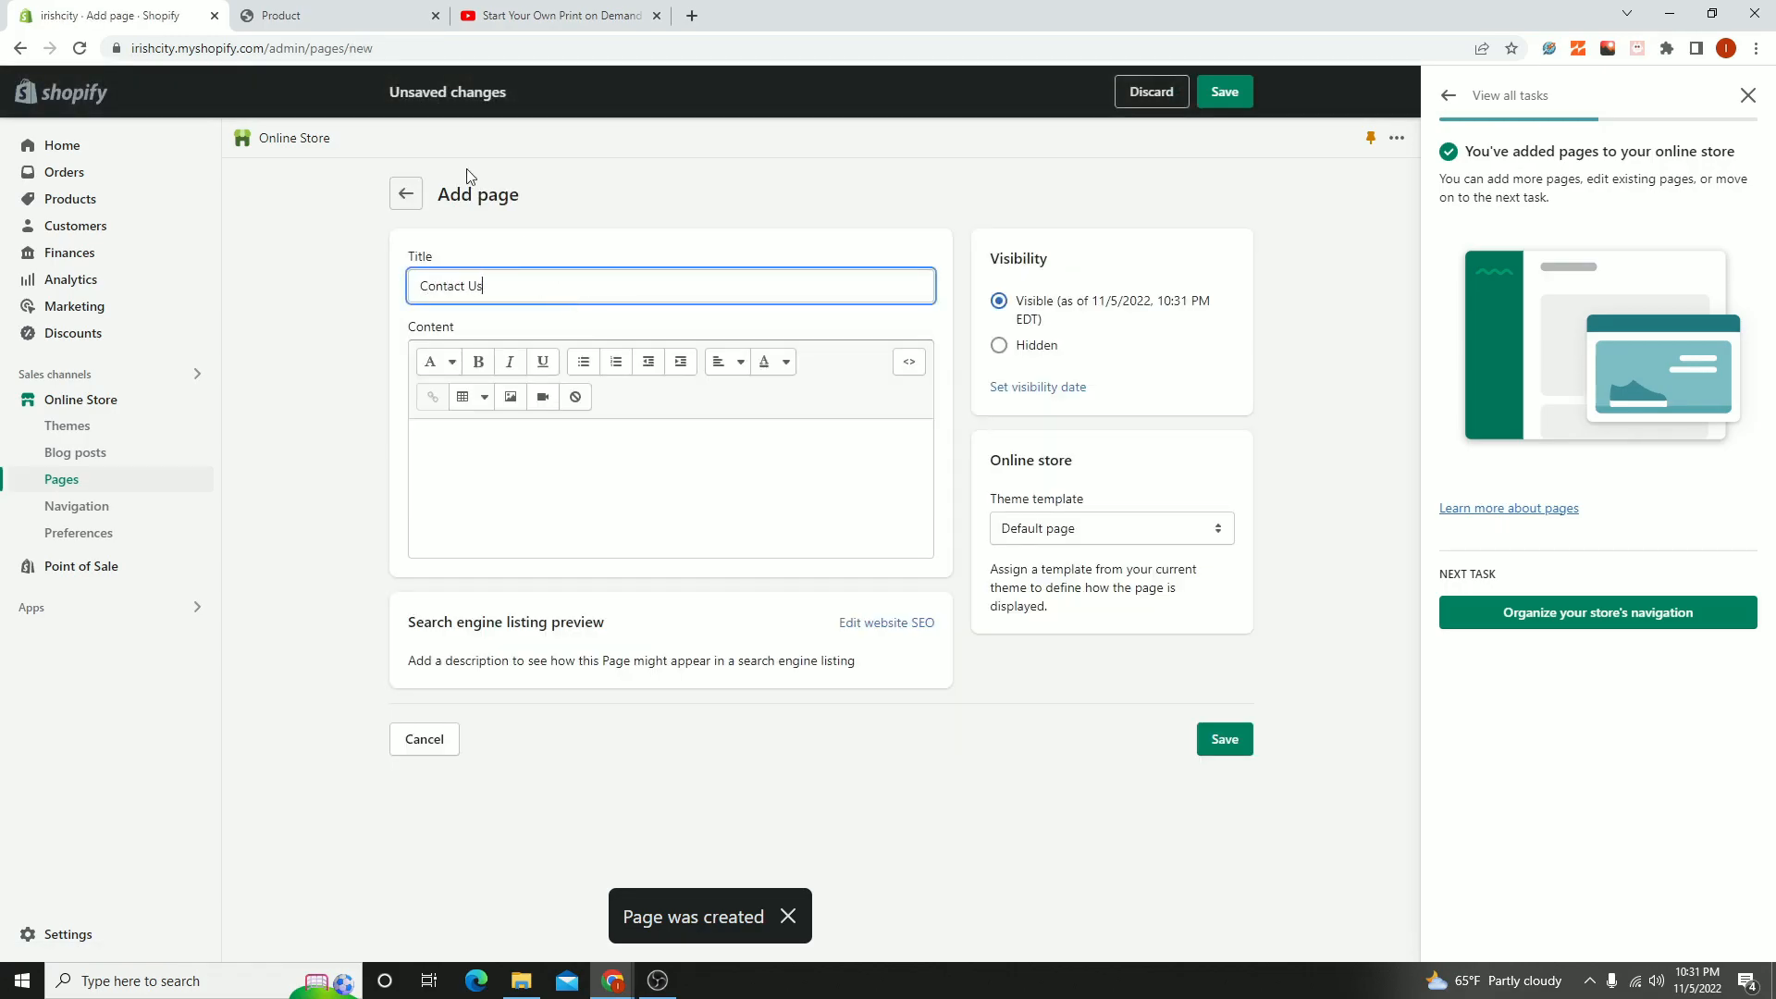
click(1108, 529)
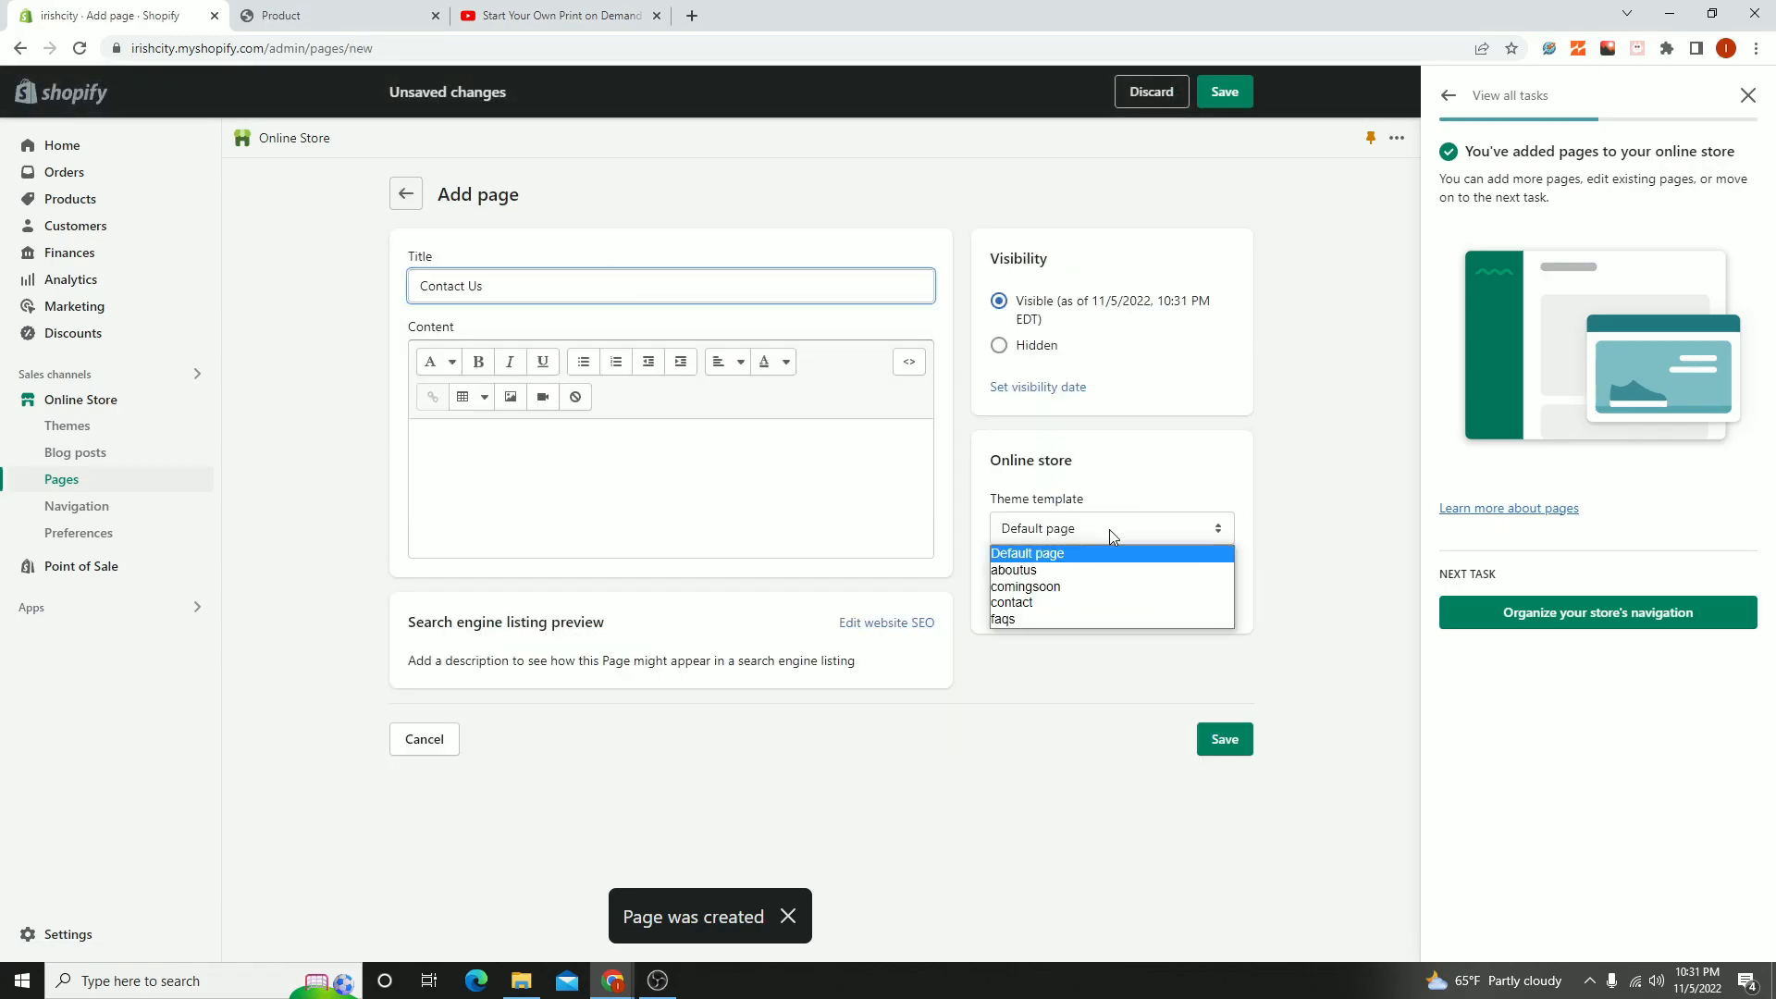
click(1075, 606)
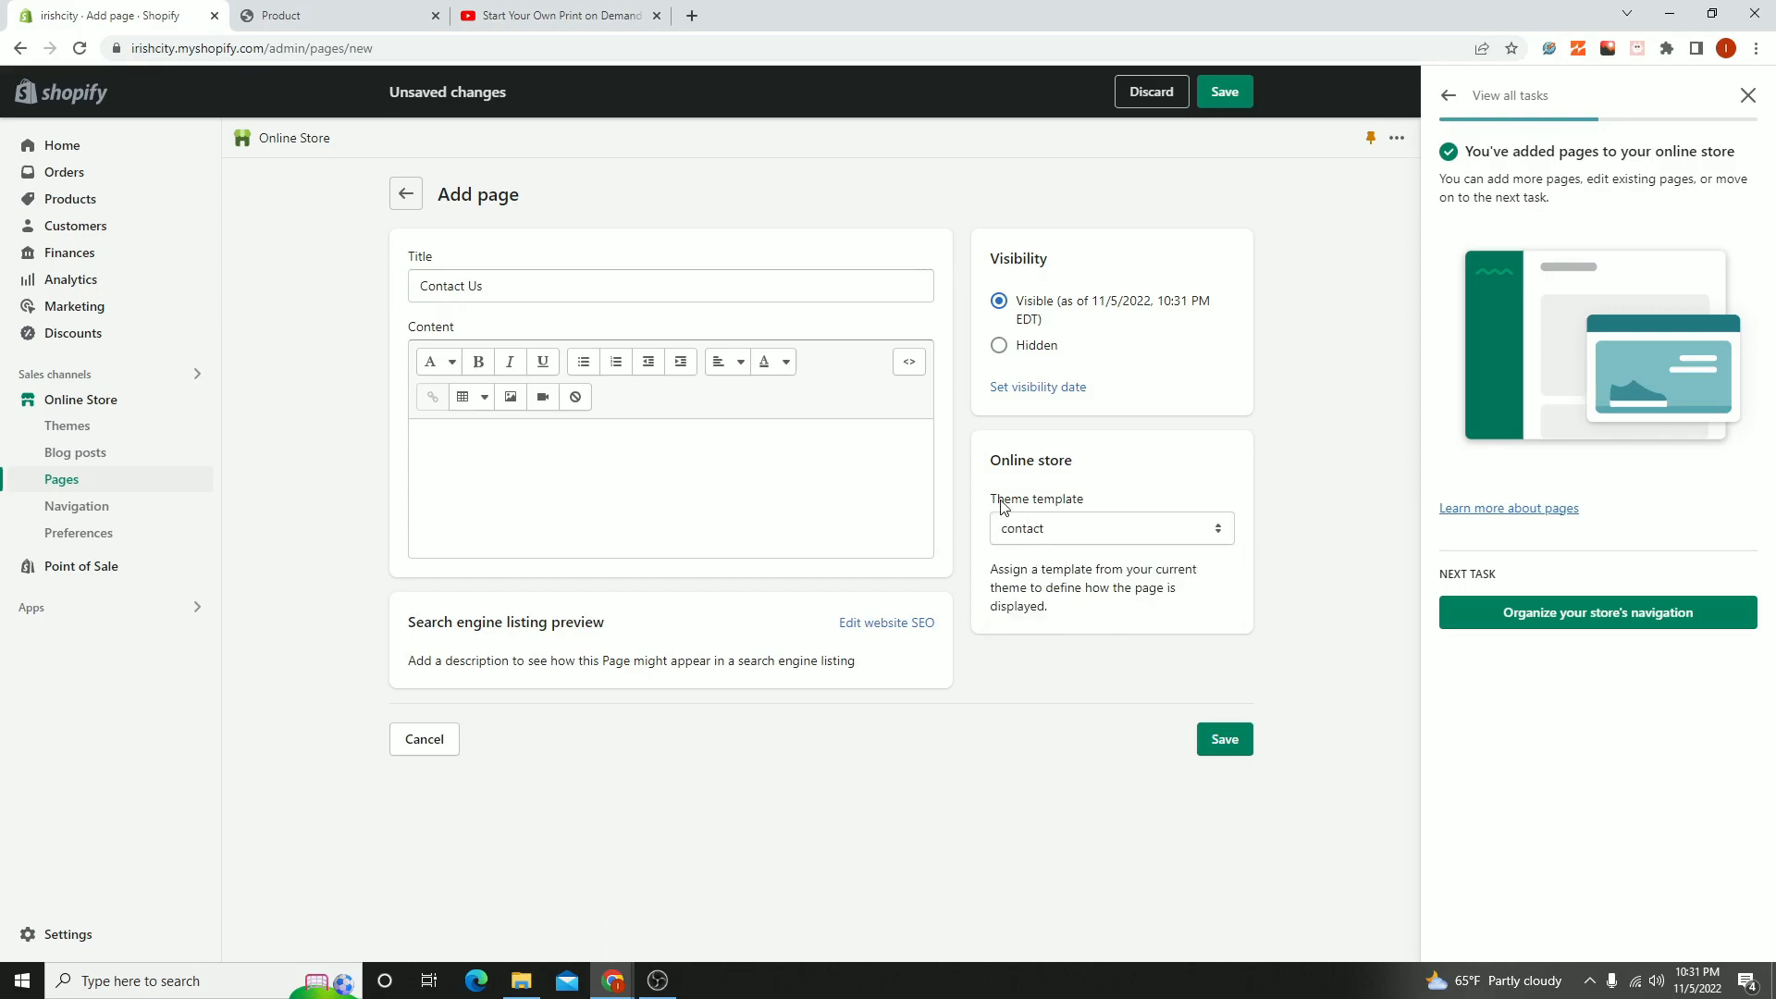
click(1236, 740)
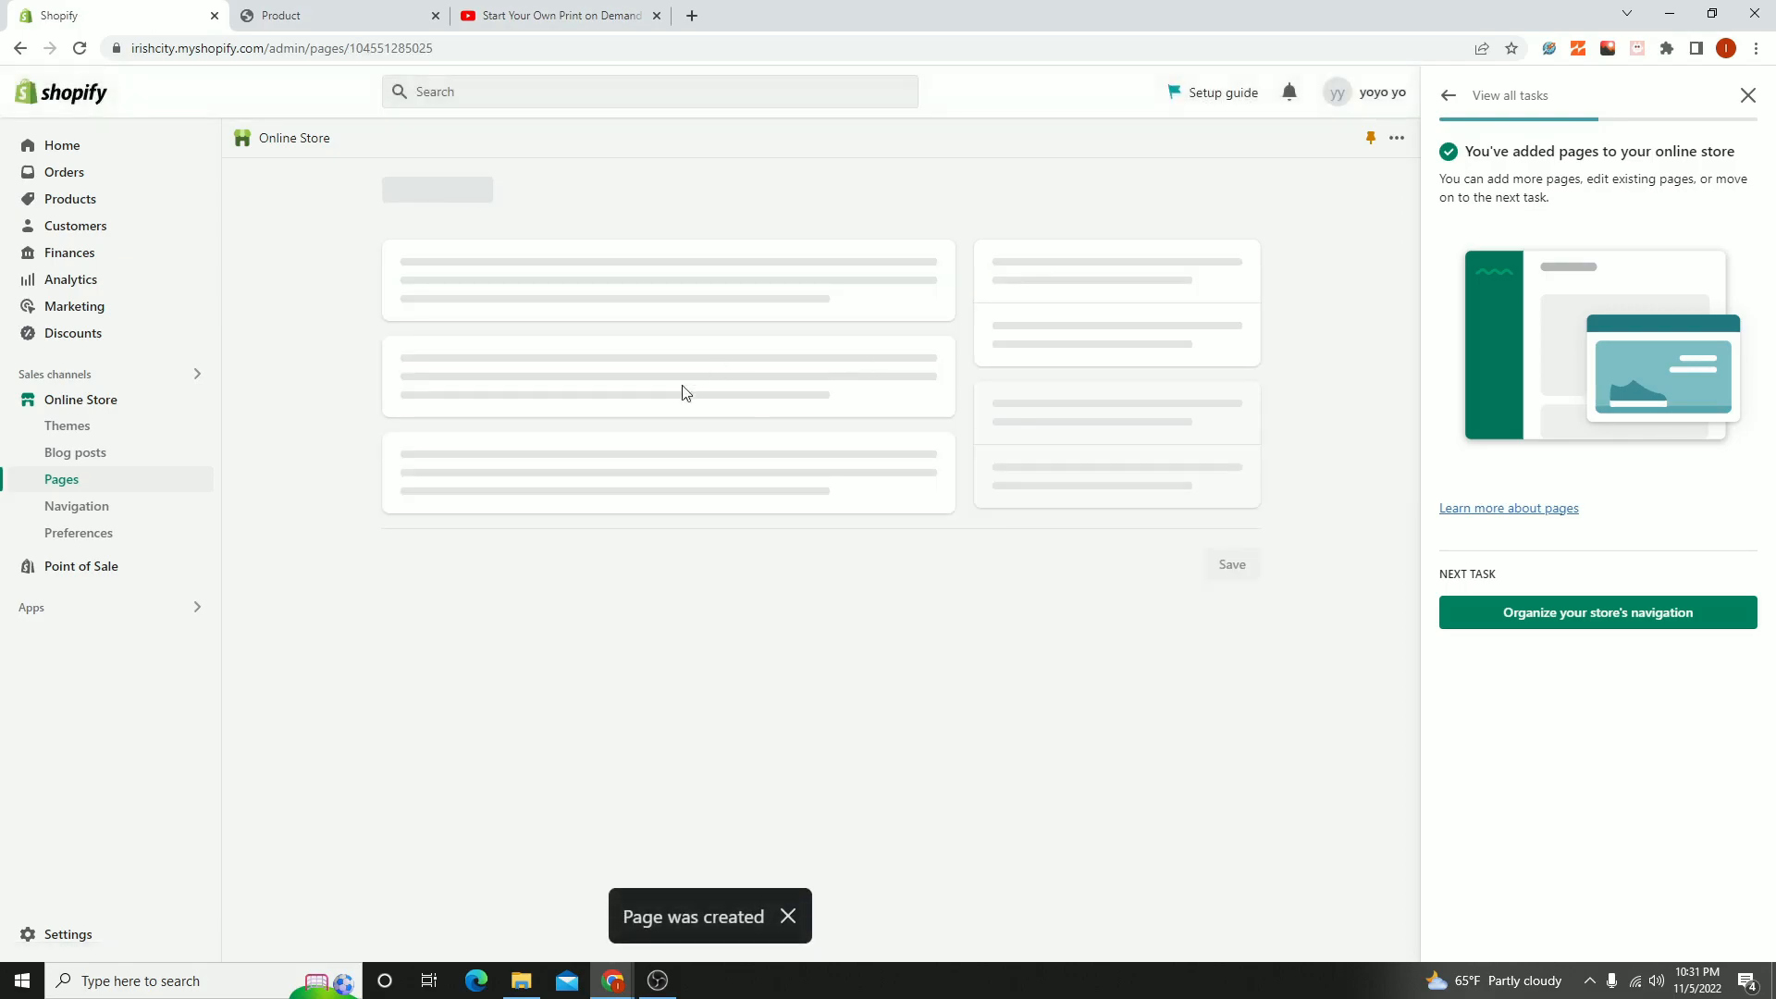
- Create and save a page titled "FAQs" with the faqs theme template, and close the setup task guide
click(650, 286)
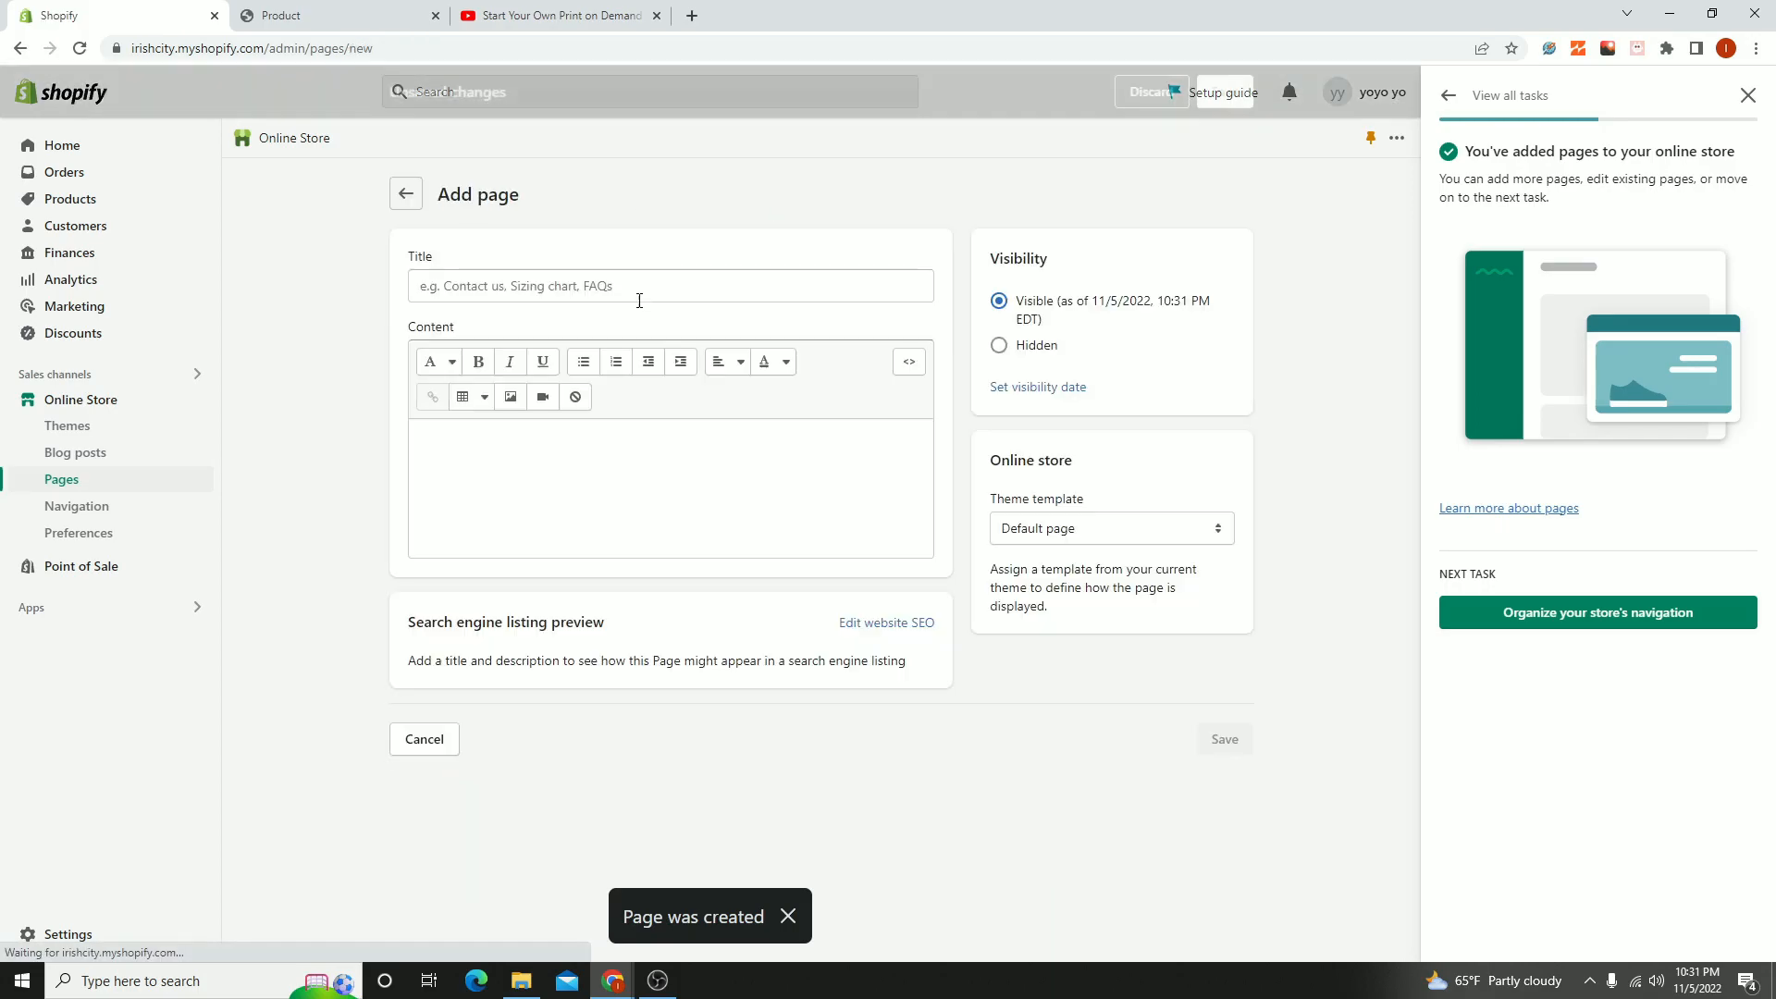
click(1076, 531)
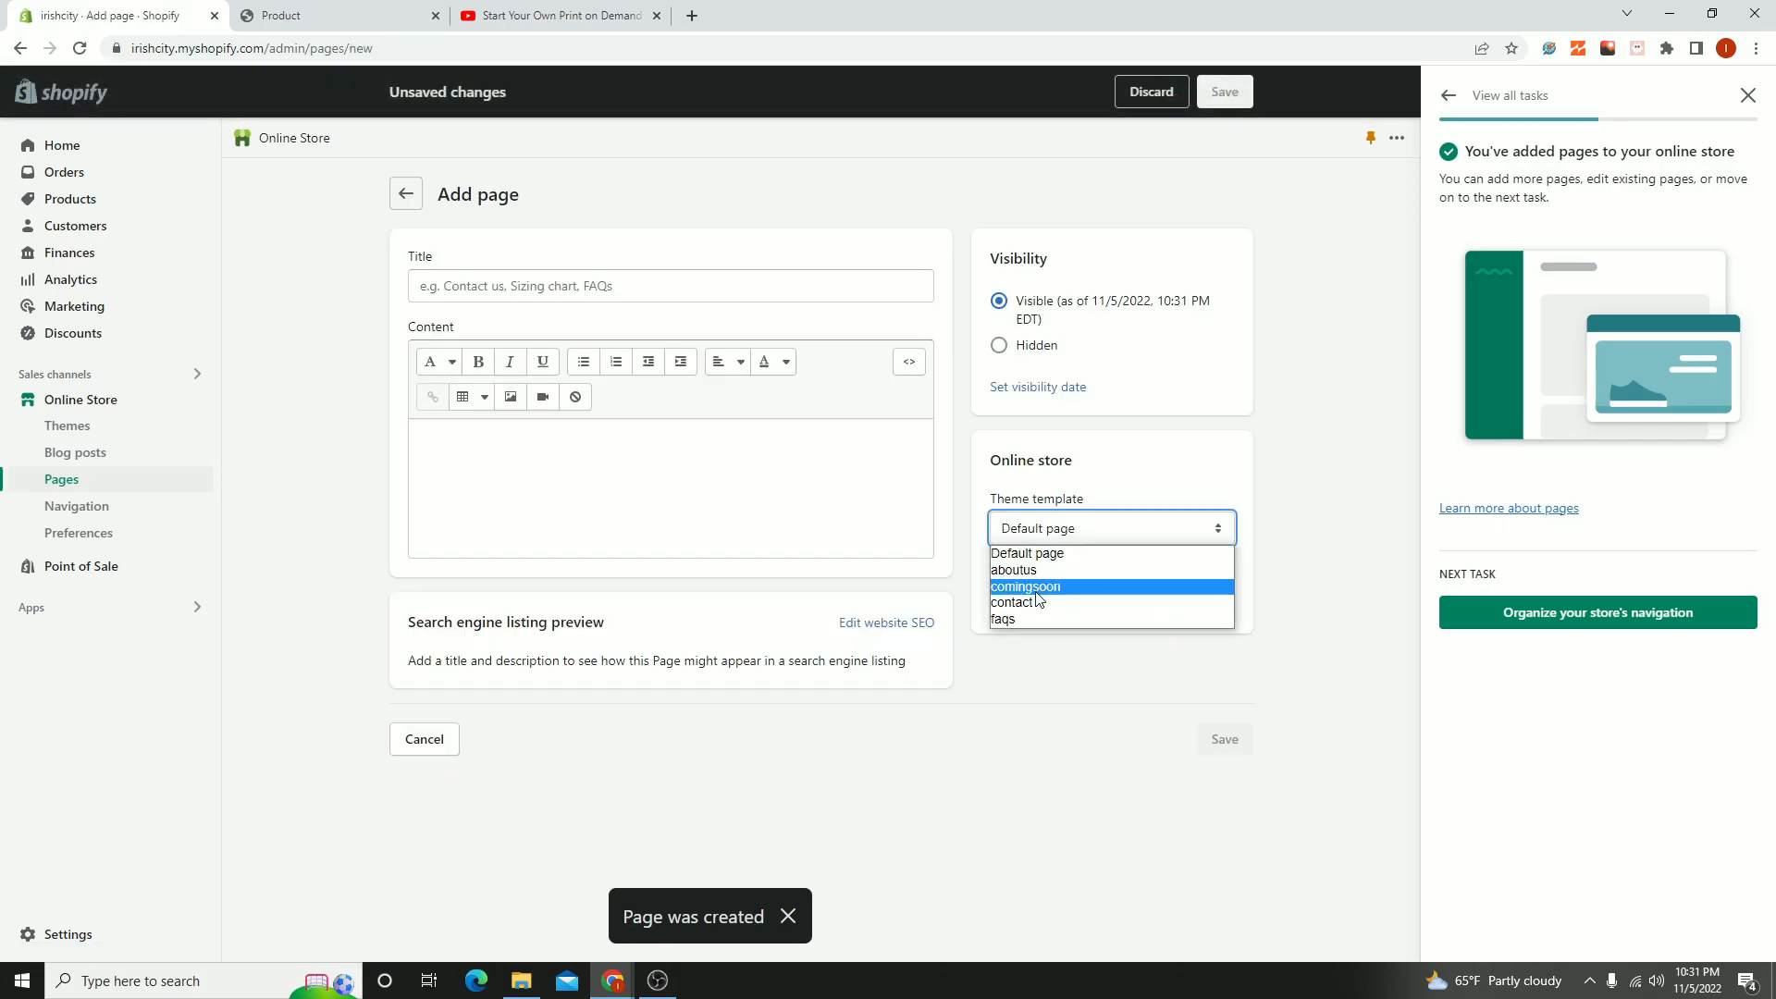
click(1016, 620)
click(511, 286)
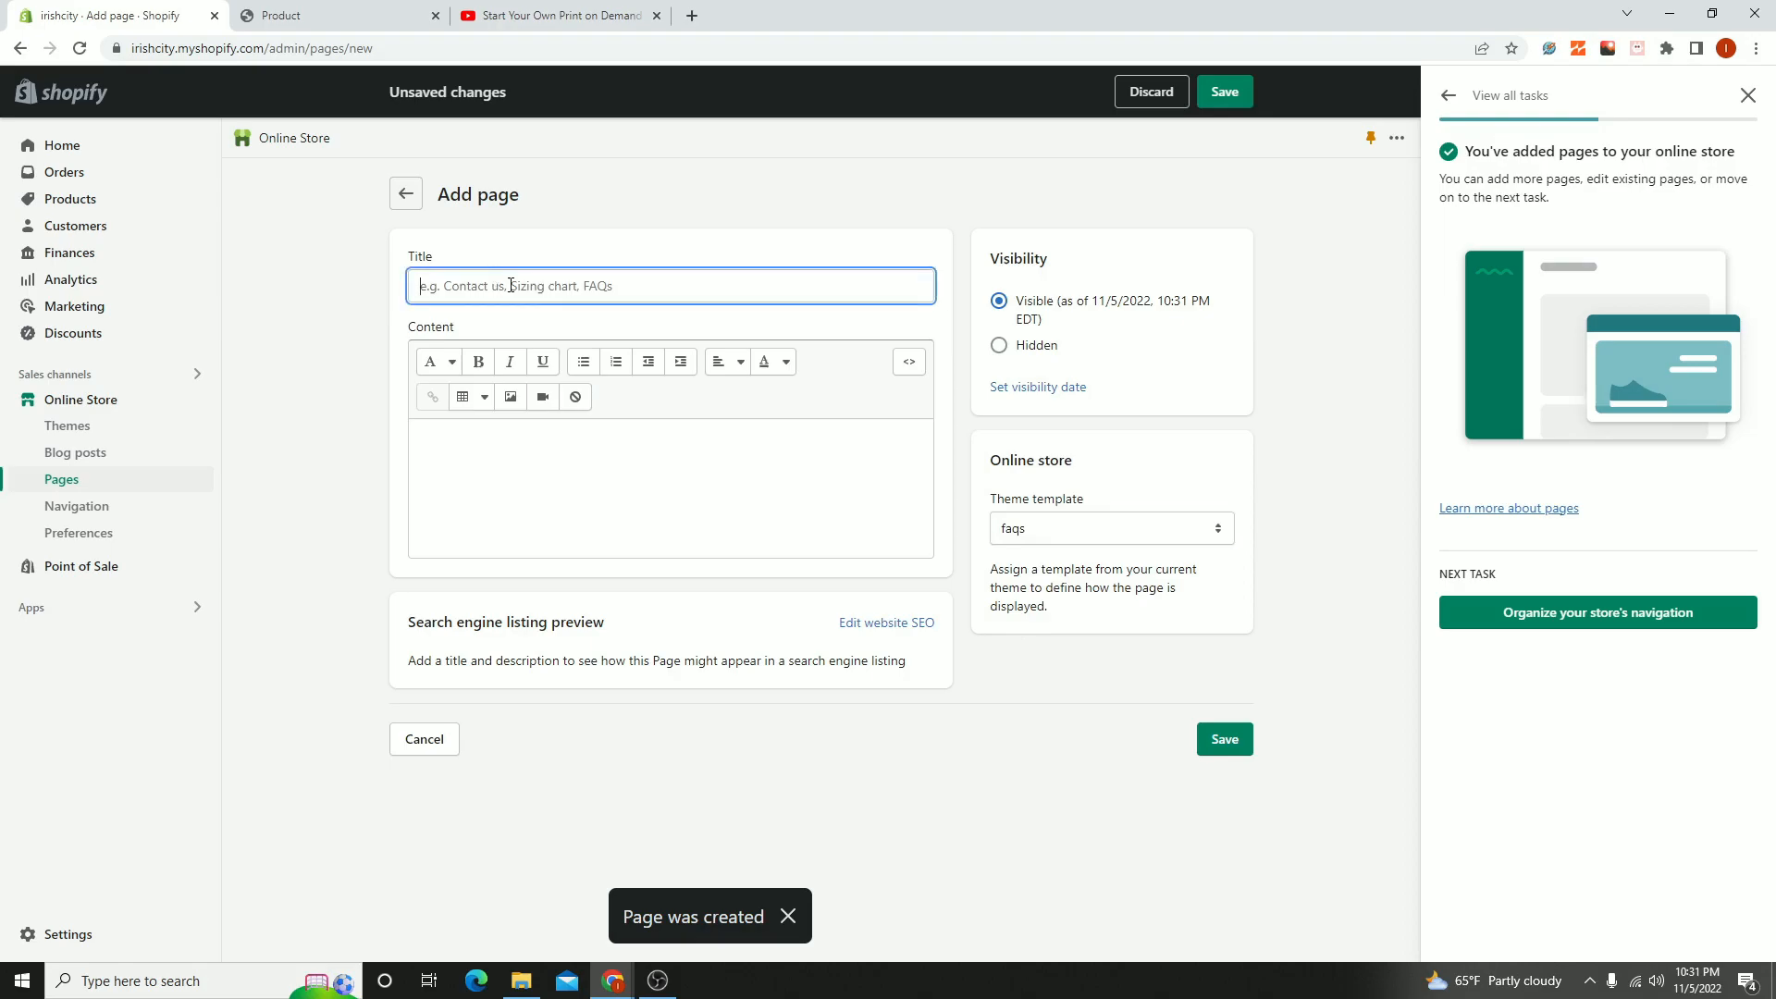
text(F)
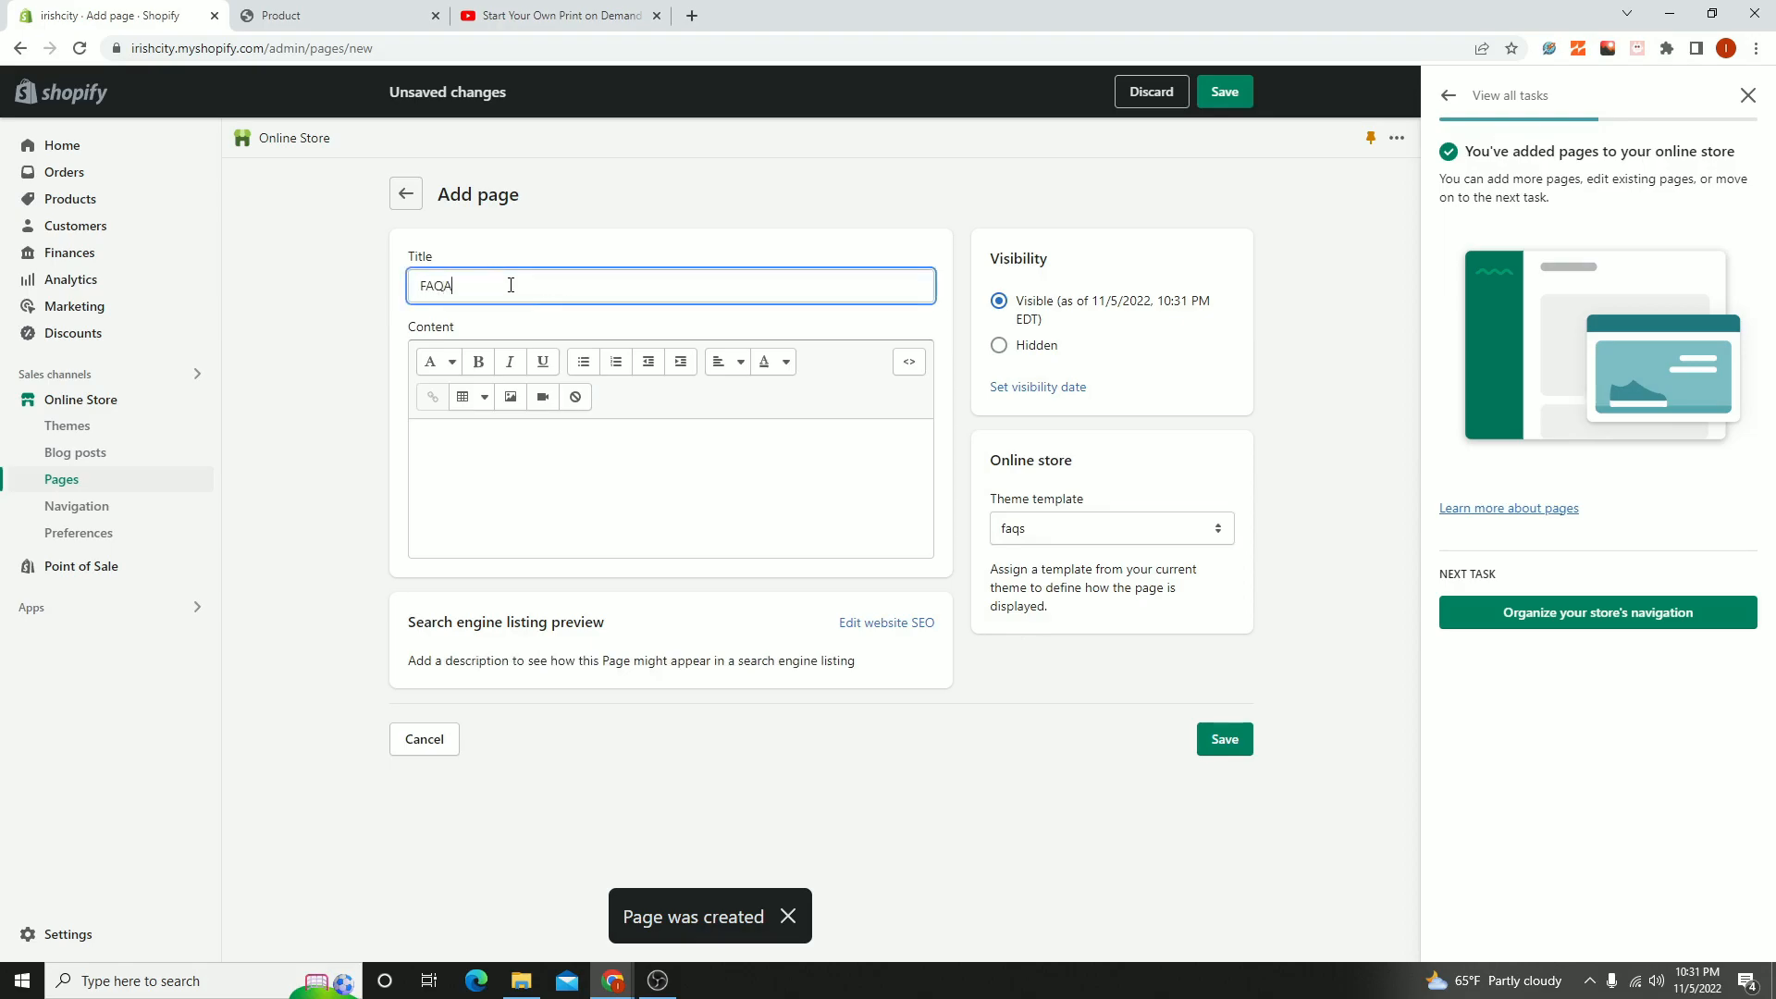
text(AQs)
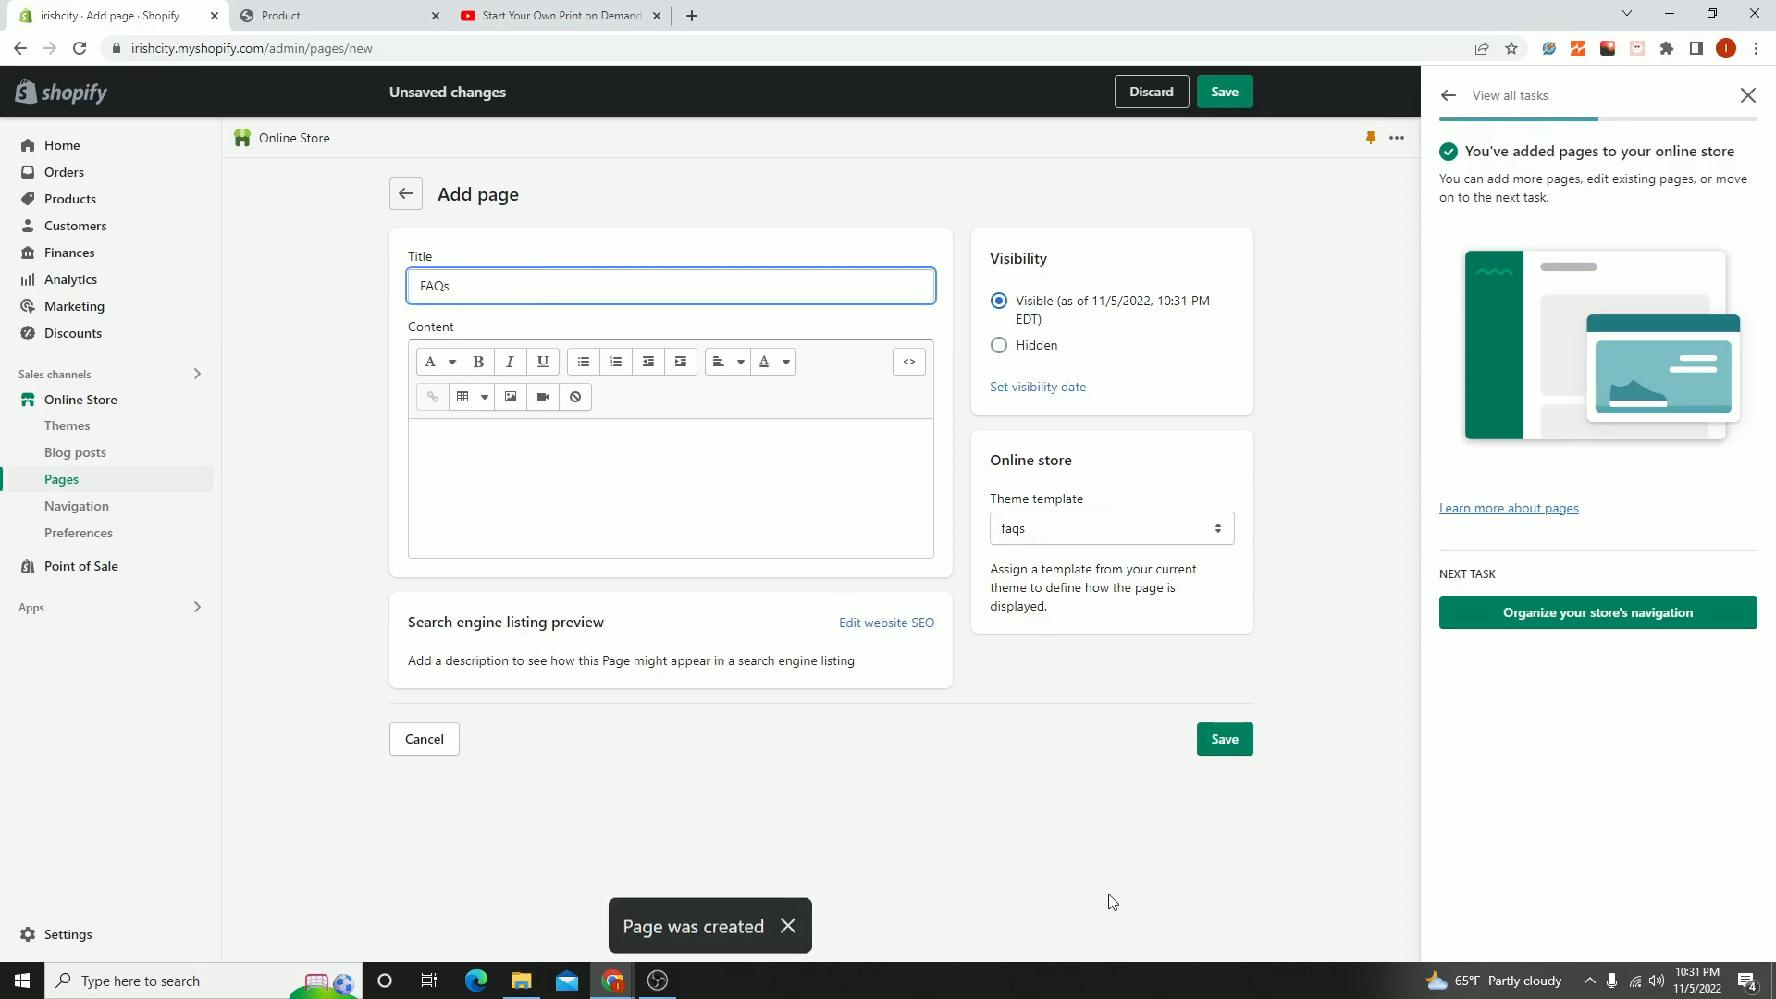
click(1235, 744)
click(1750, 96)
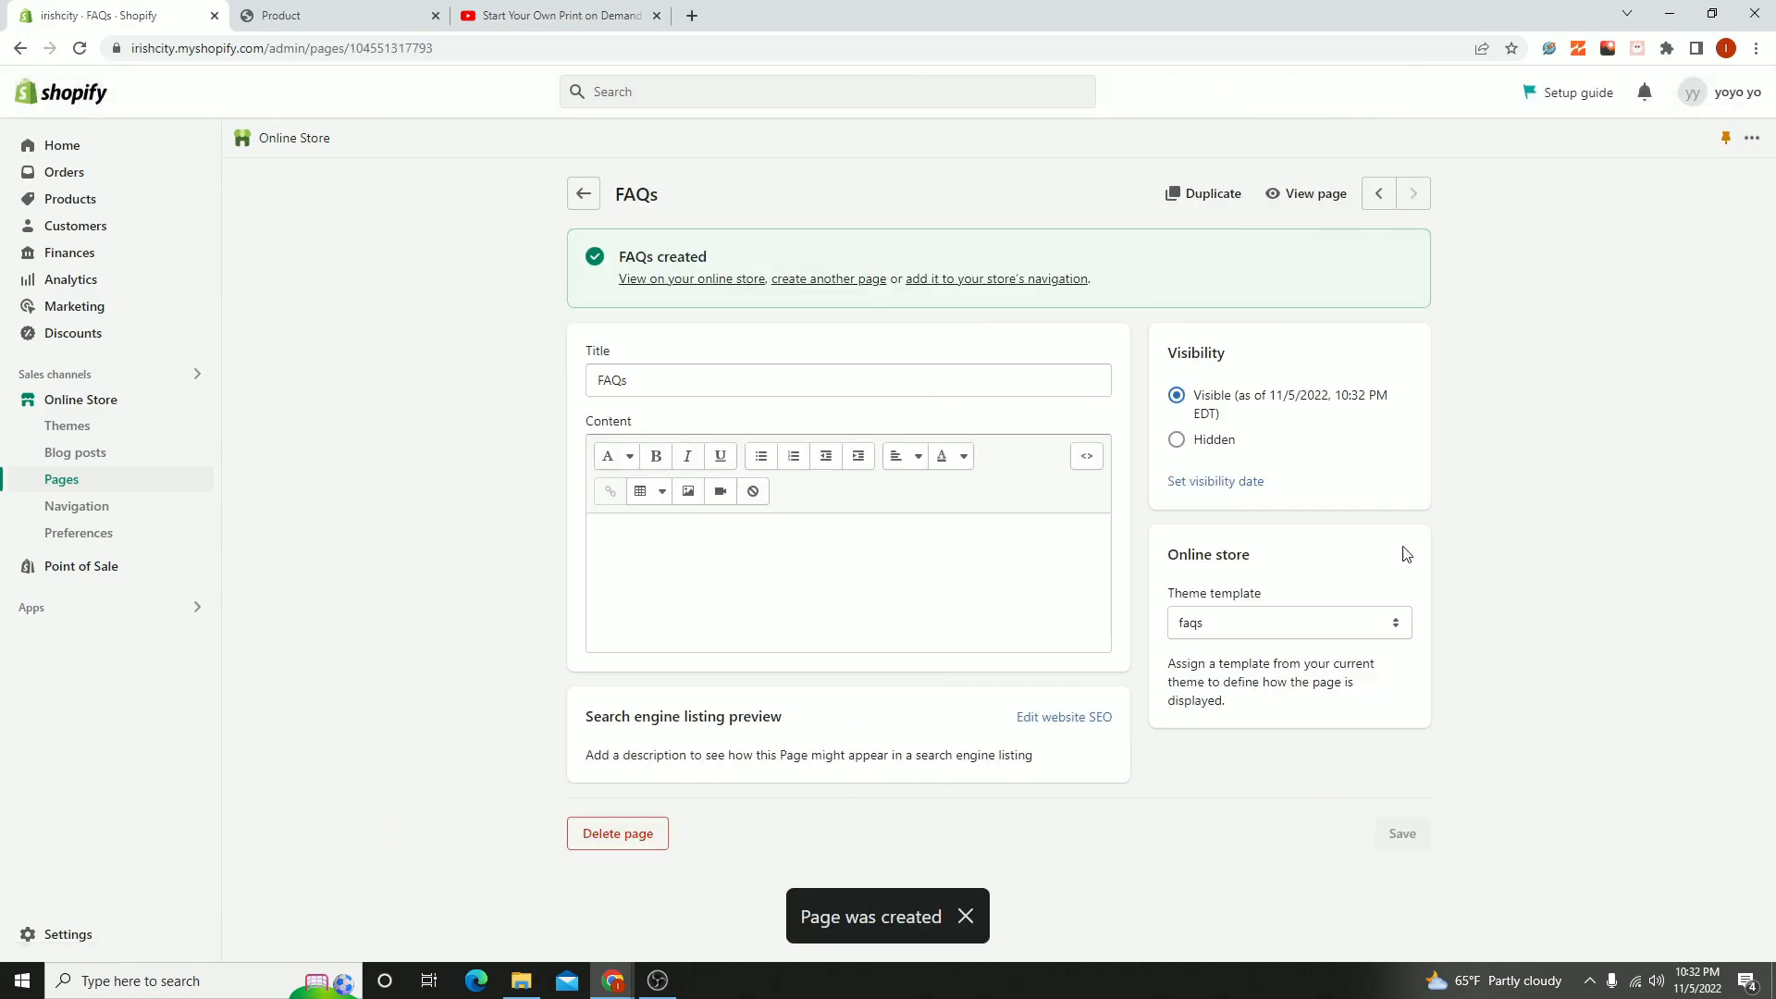
- Review the theme templates available for the FAQs page without changing it, and return to the list of pages
click(1284, 639)
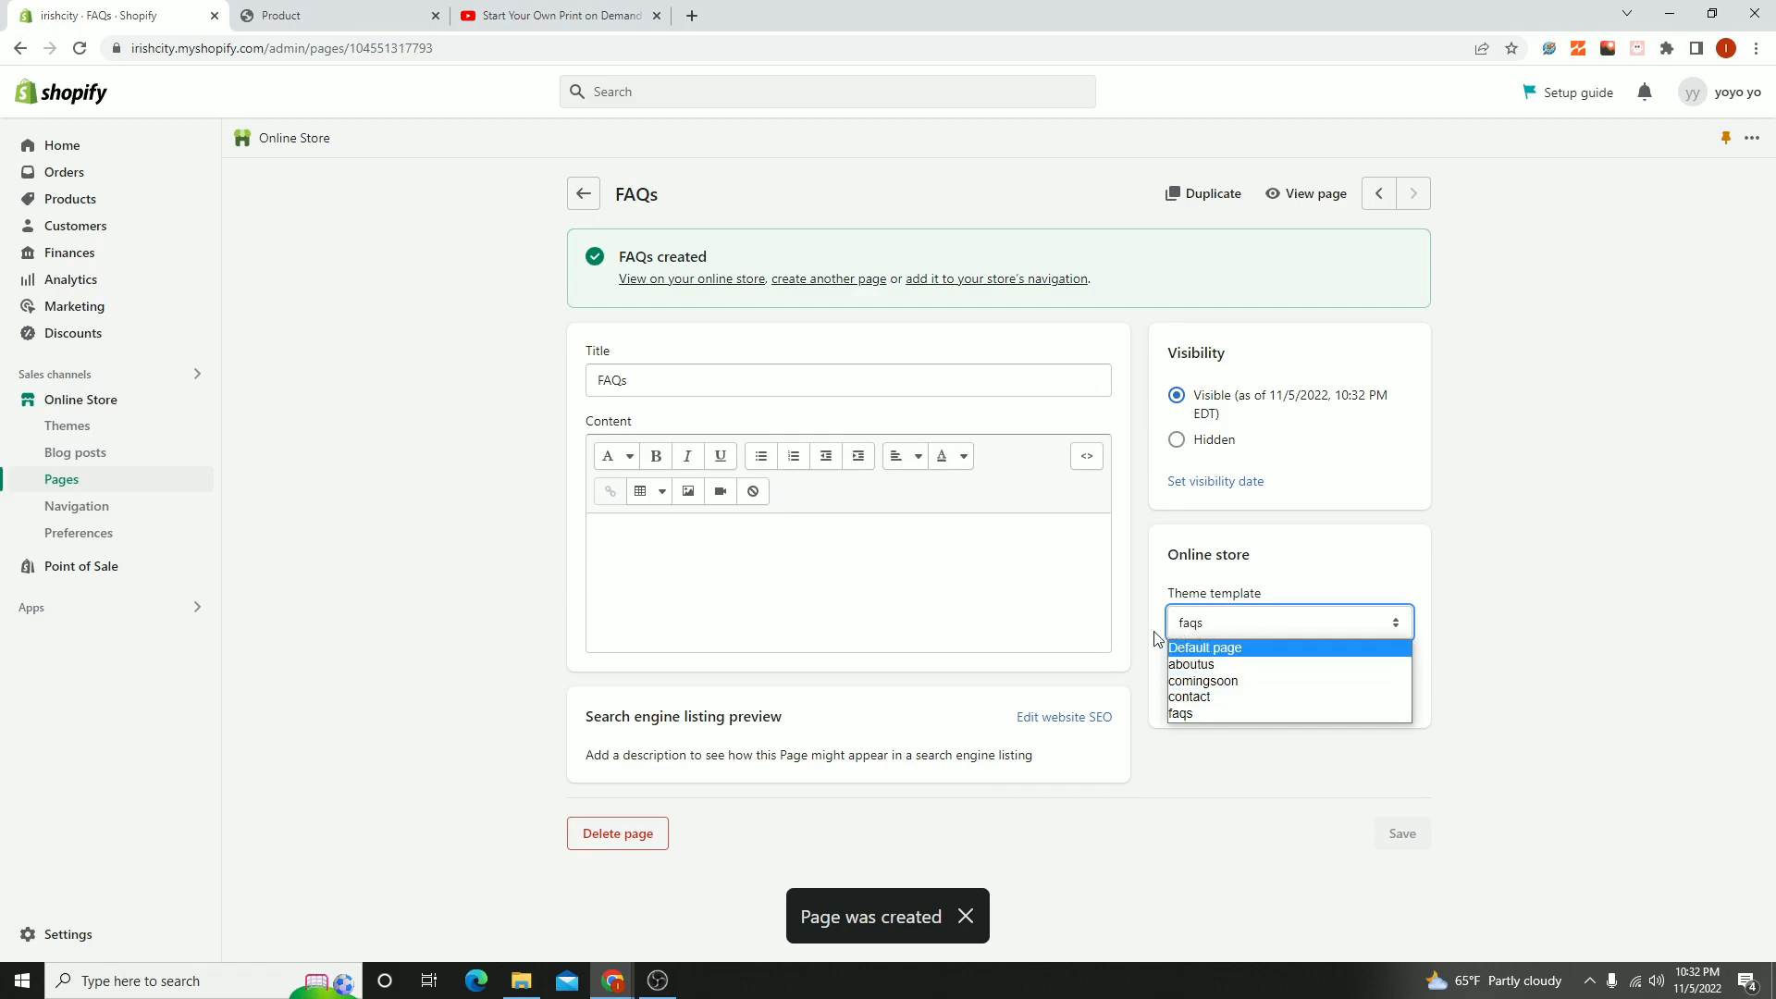
click(1552, 555)
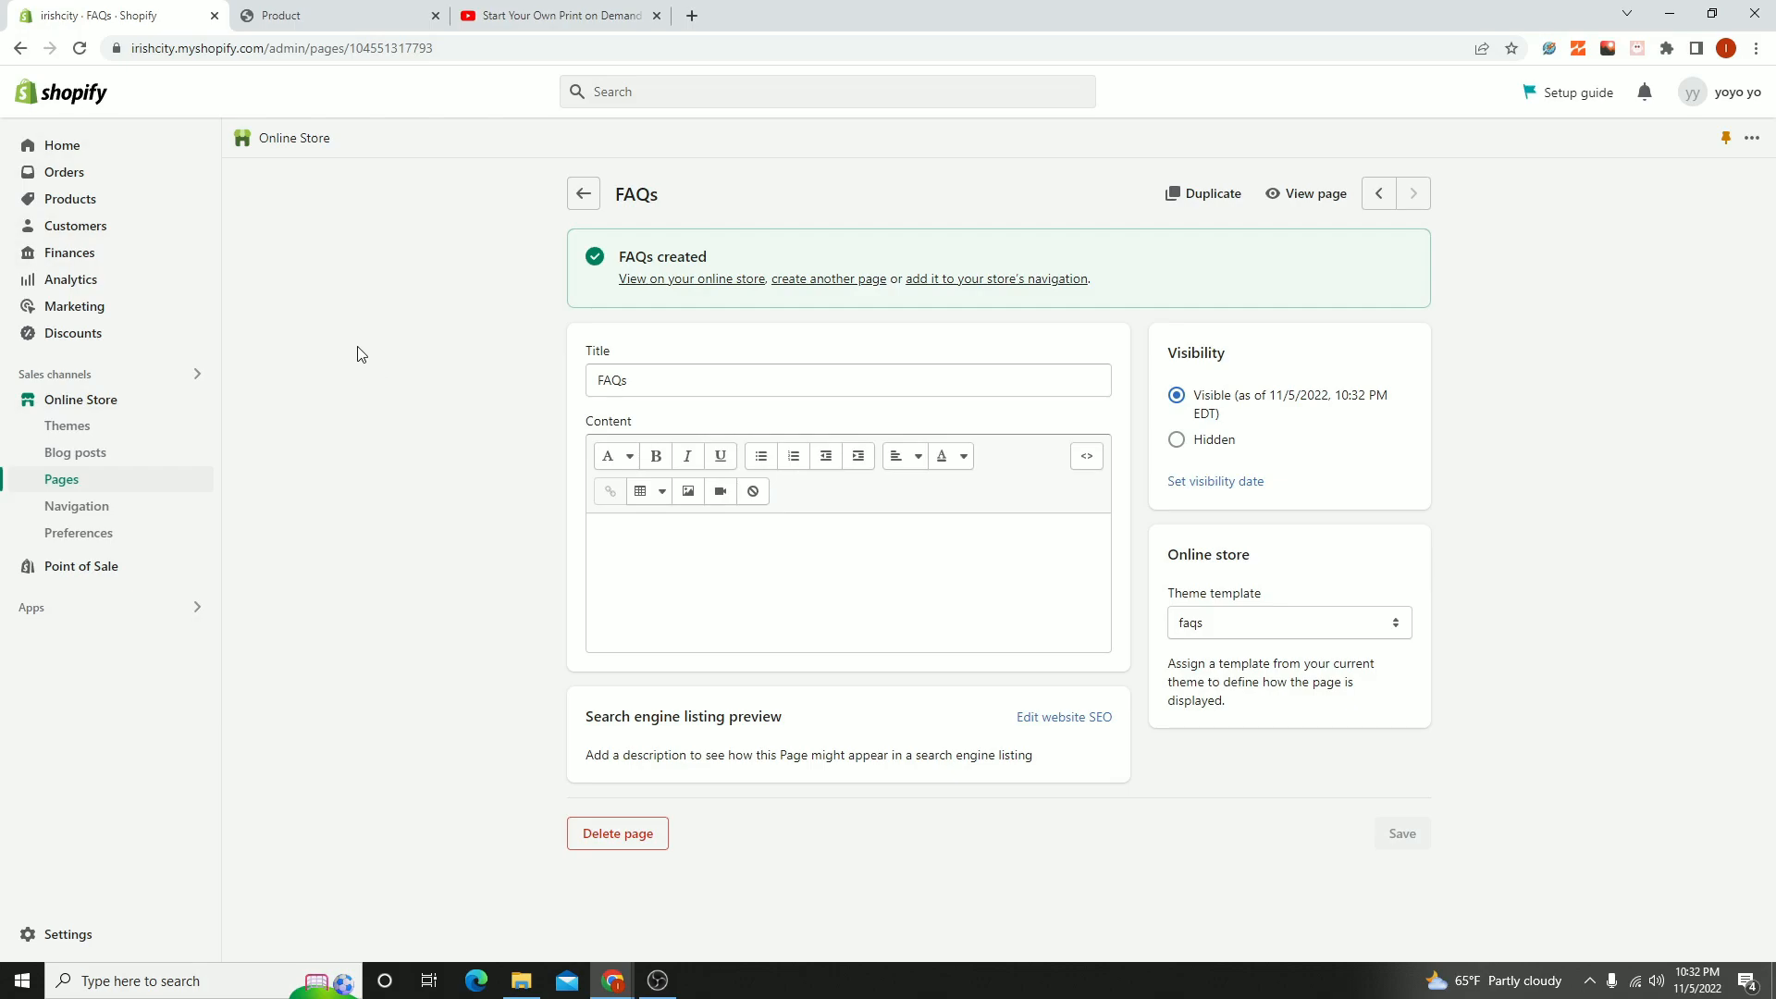
click(578, 193)
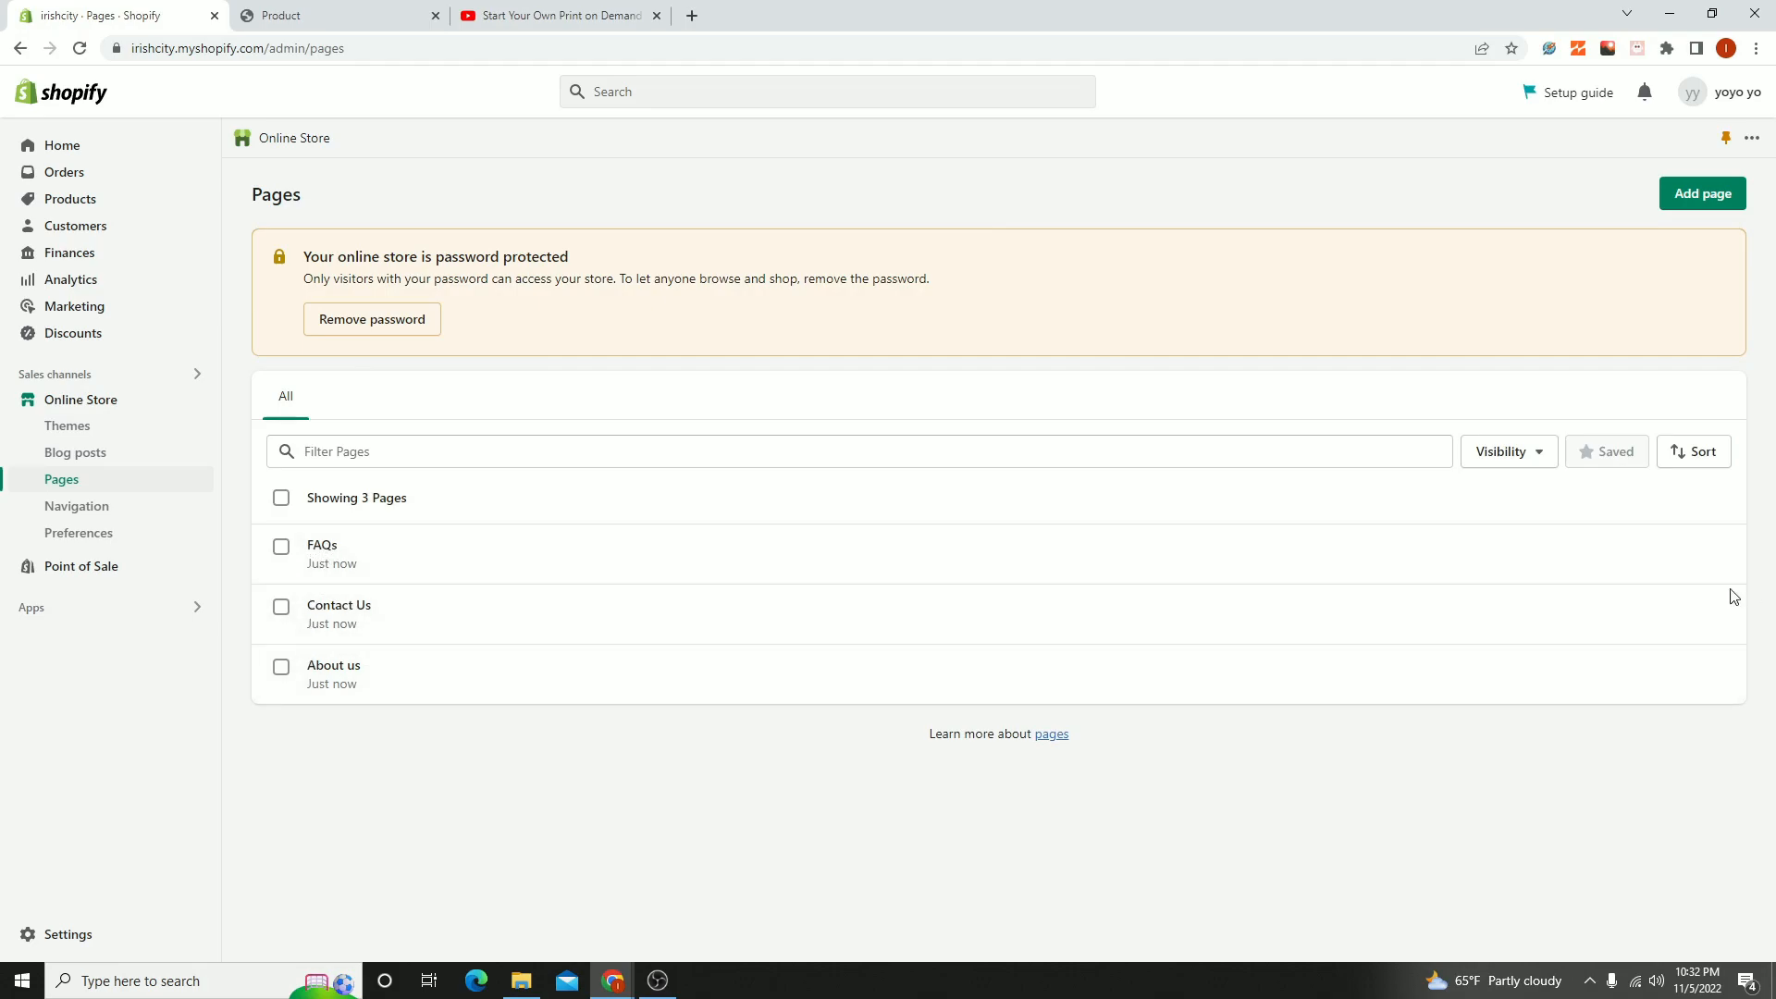
- View the FAQs page on the storefront, try its question entries, and return to the list of pages
click(1689, 552)
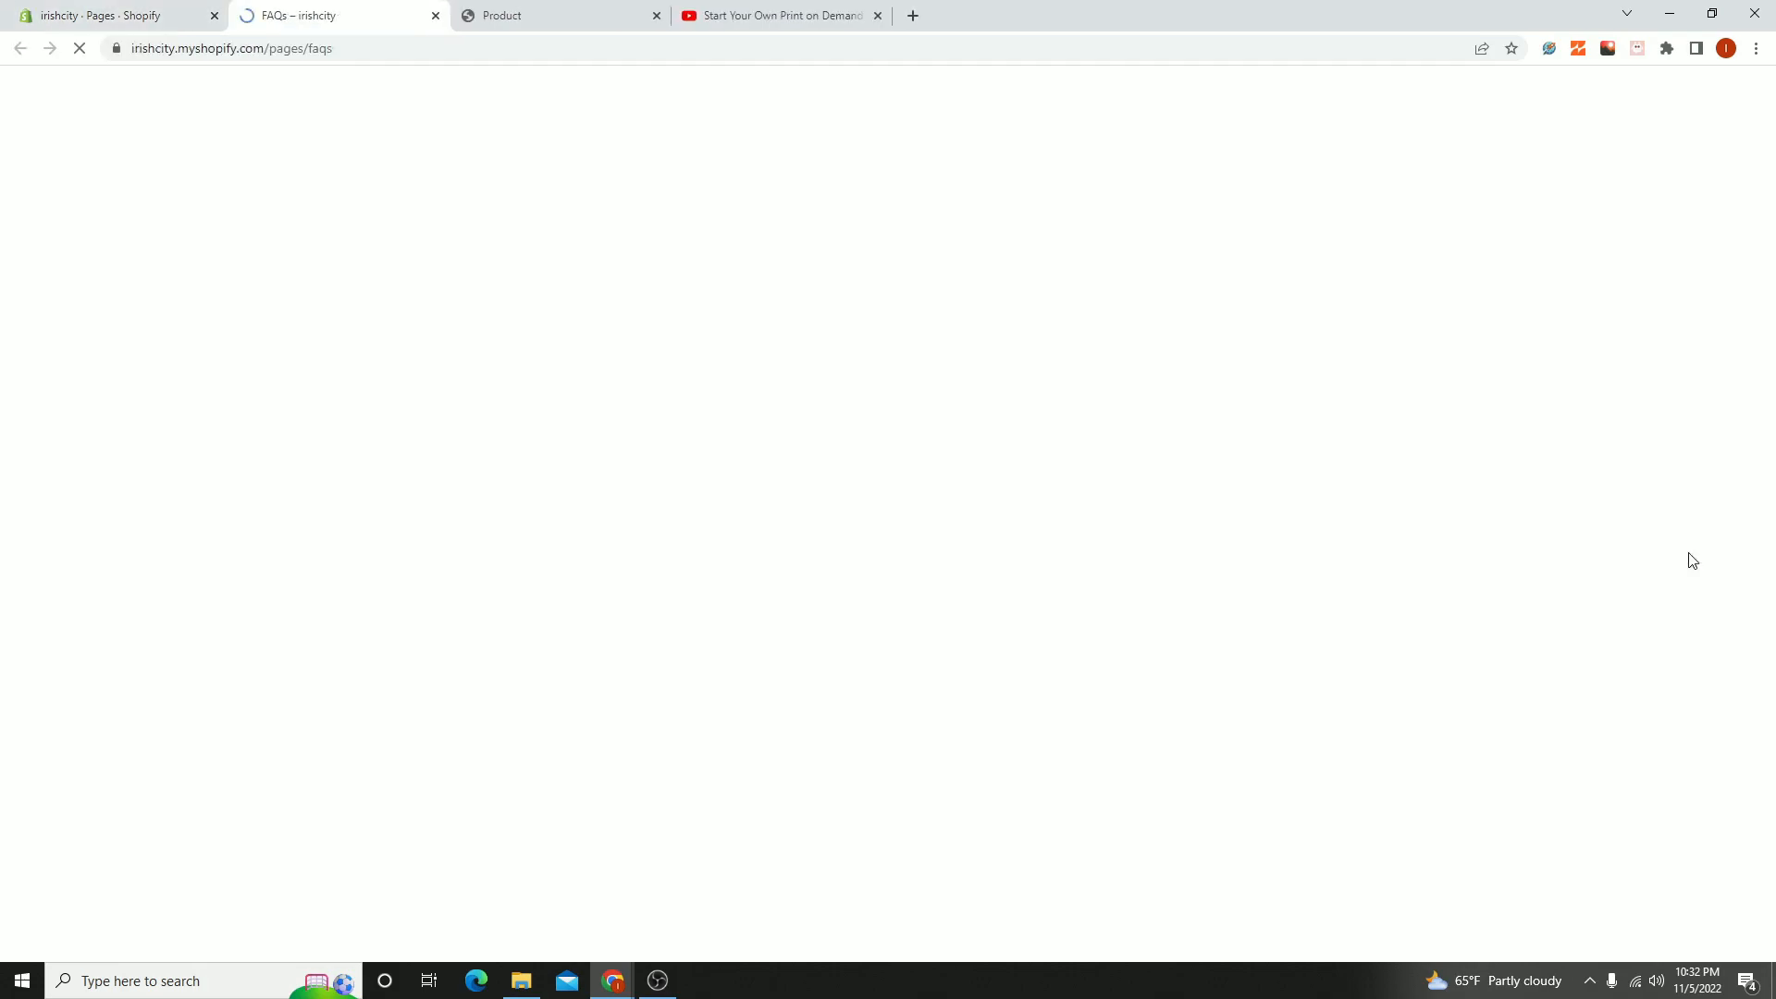
scroll(904, 296, down, 3)
click(416, 294)
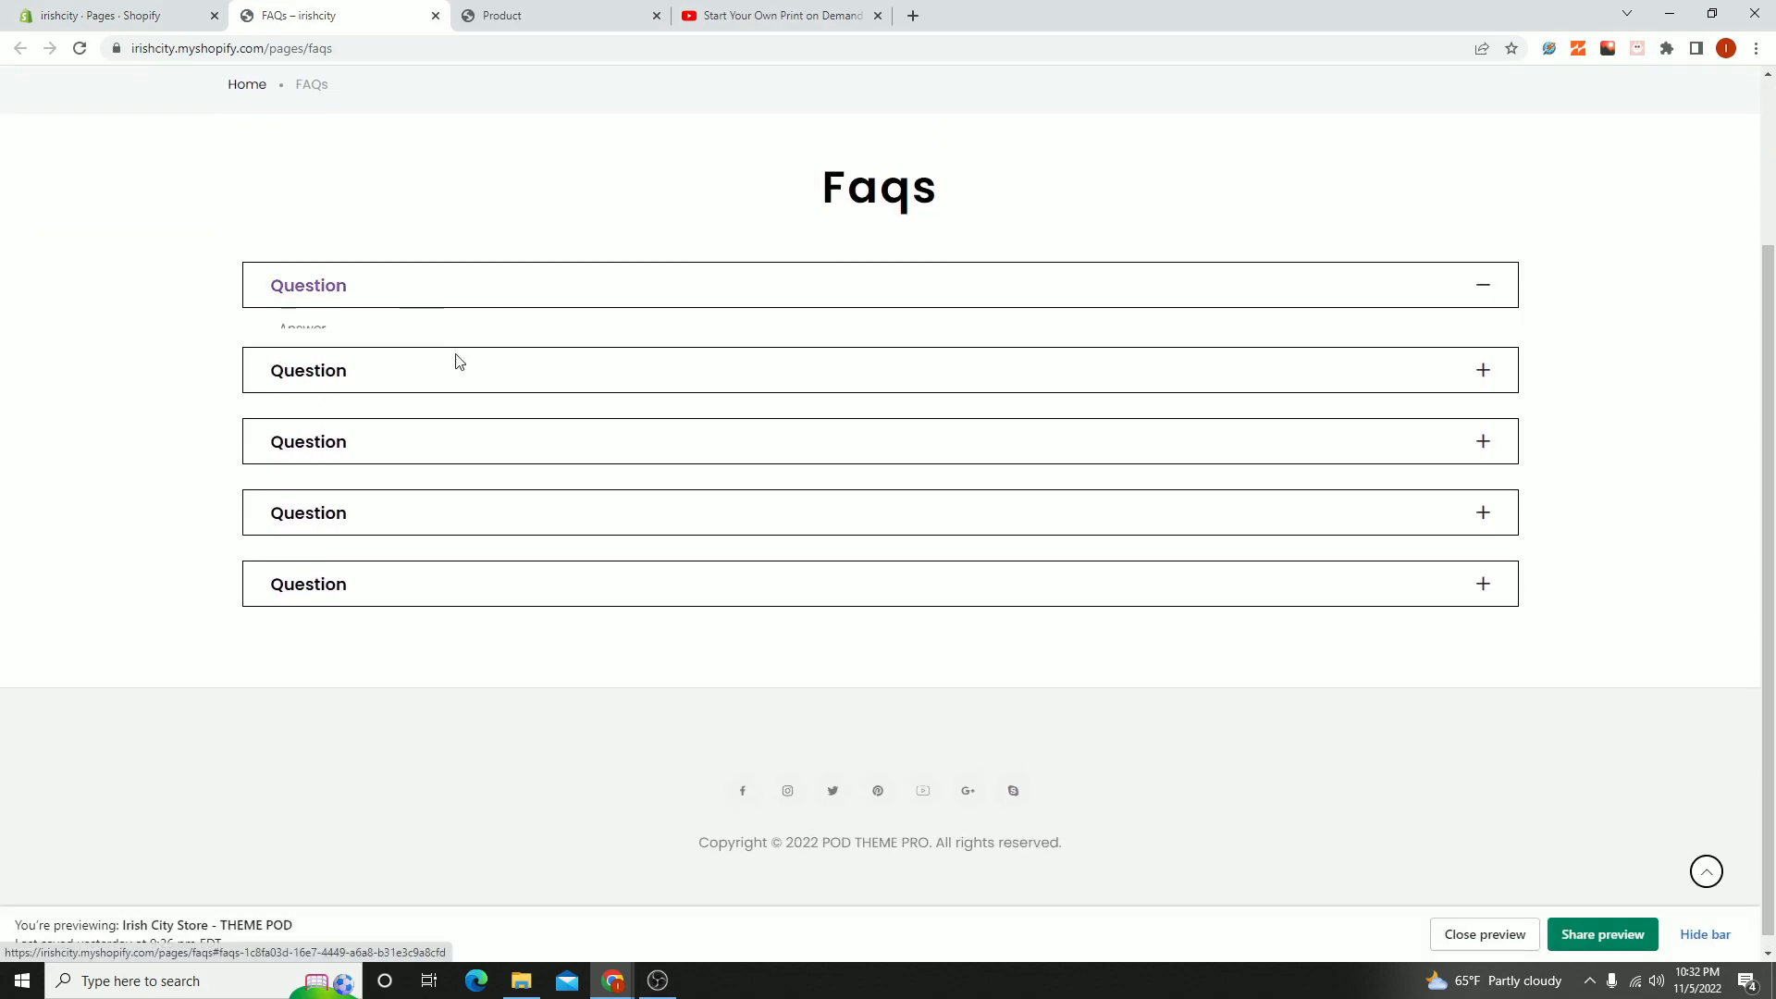
click(504, 384)
click(536, 483)
click(508, 579)
click(470, 678)
click(148, 15)
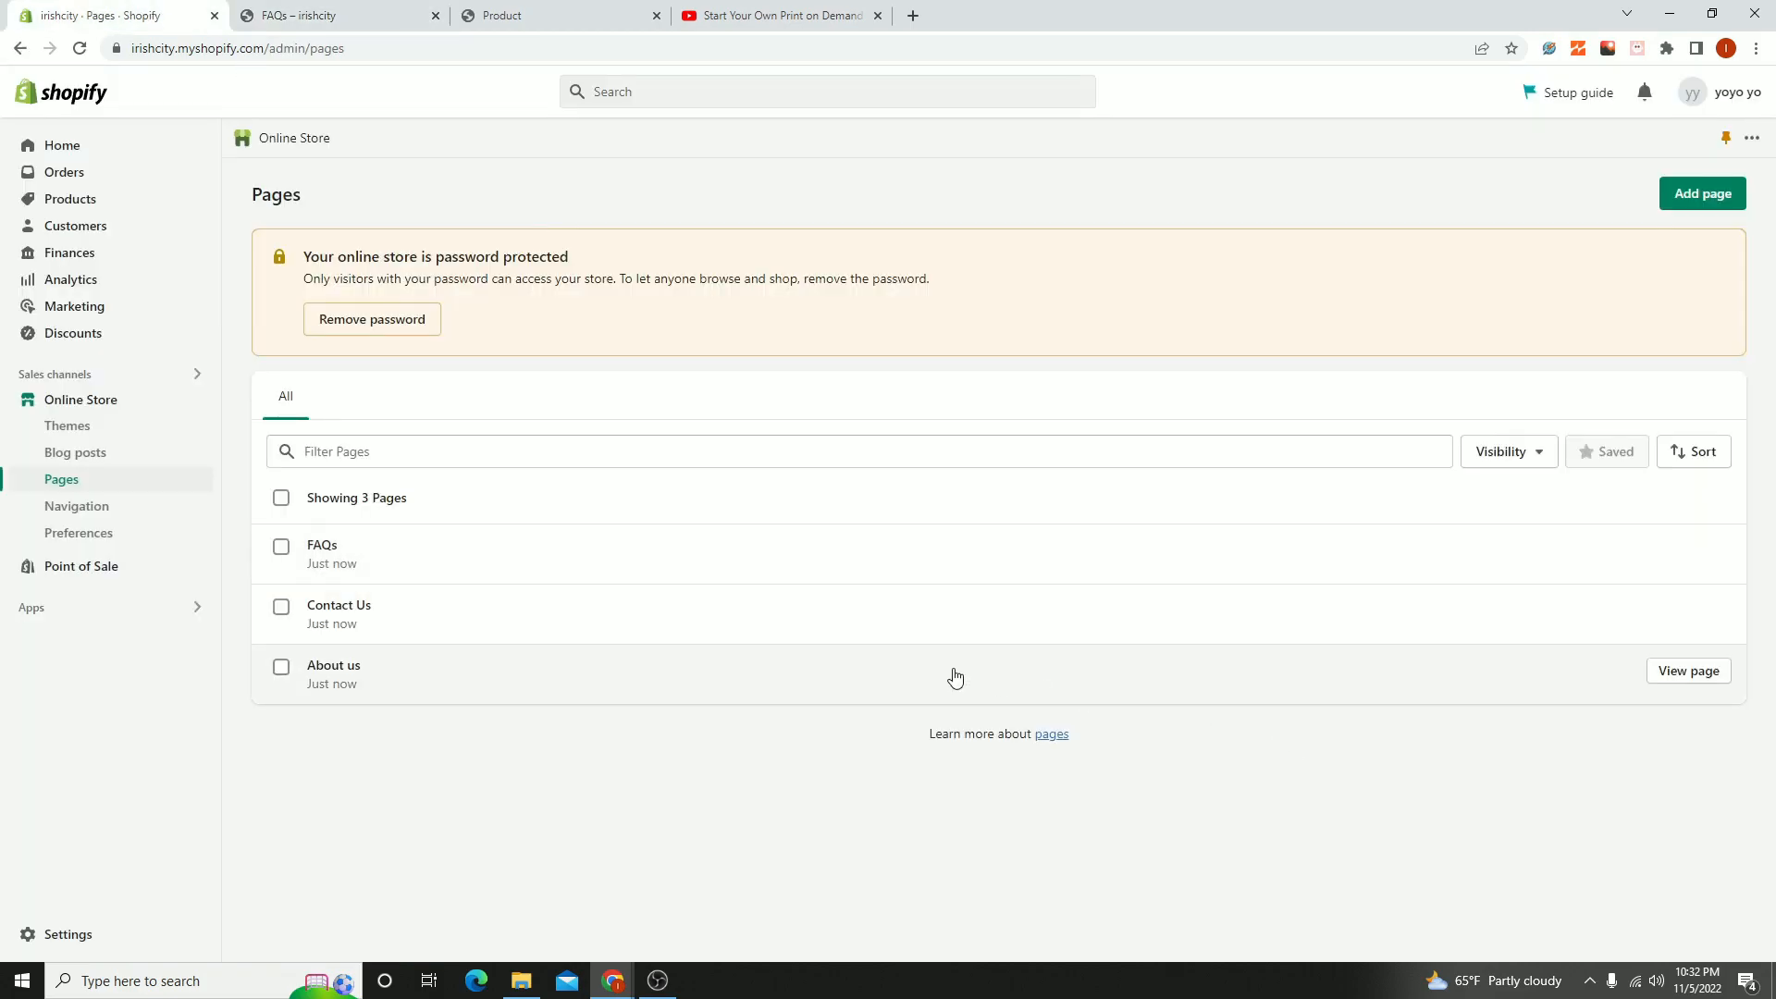
- View the Contact Us page on the storefront, look through its layout, and return to the list of pages
click(1676, 616)
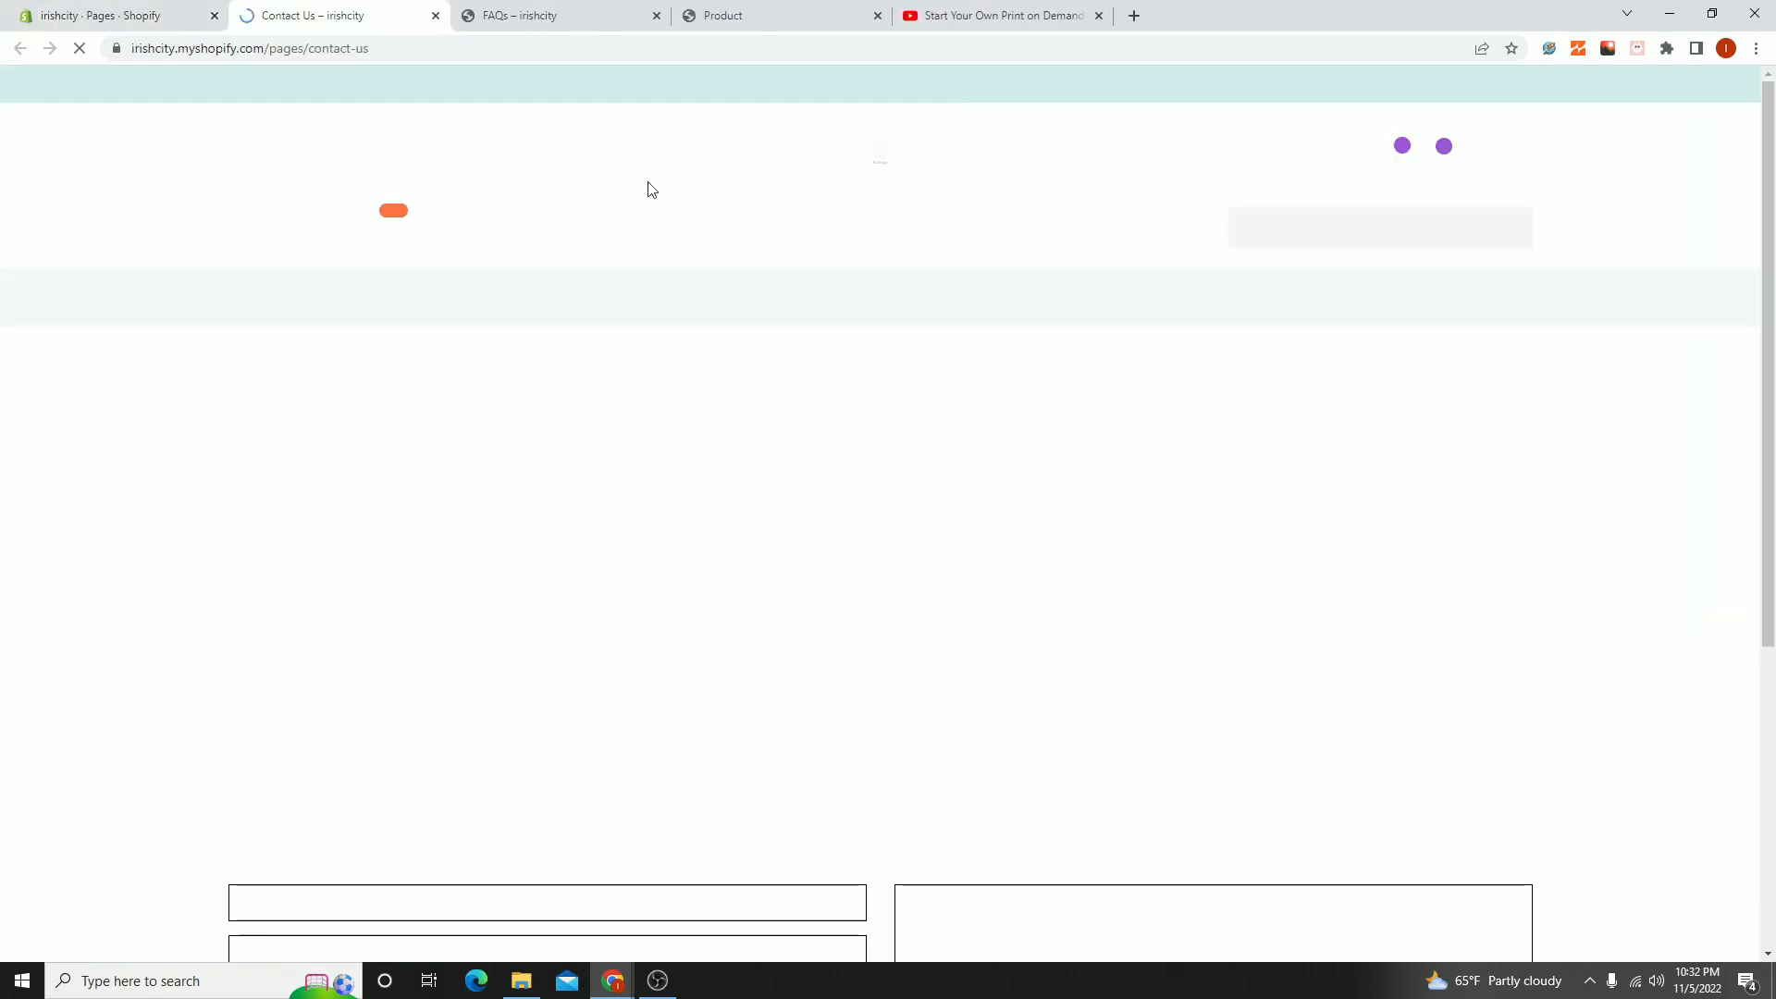
scroll(925, 370, down, 5)
scroll(1036, 497, up, 10)
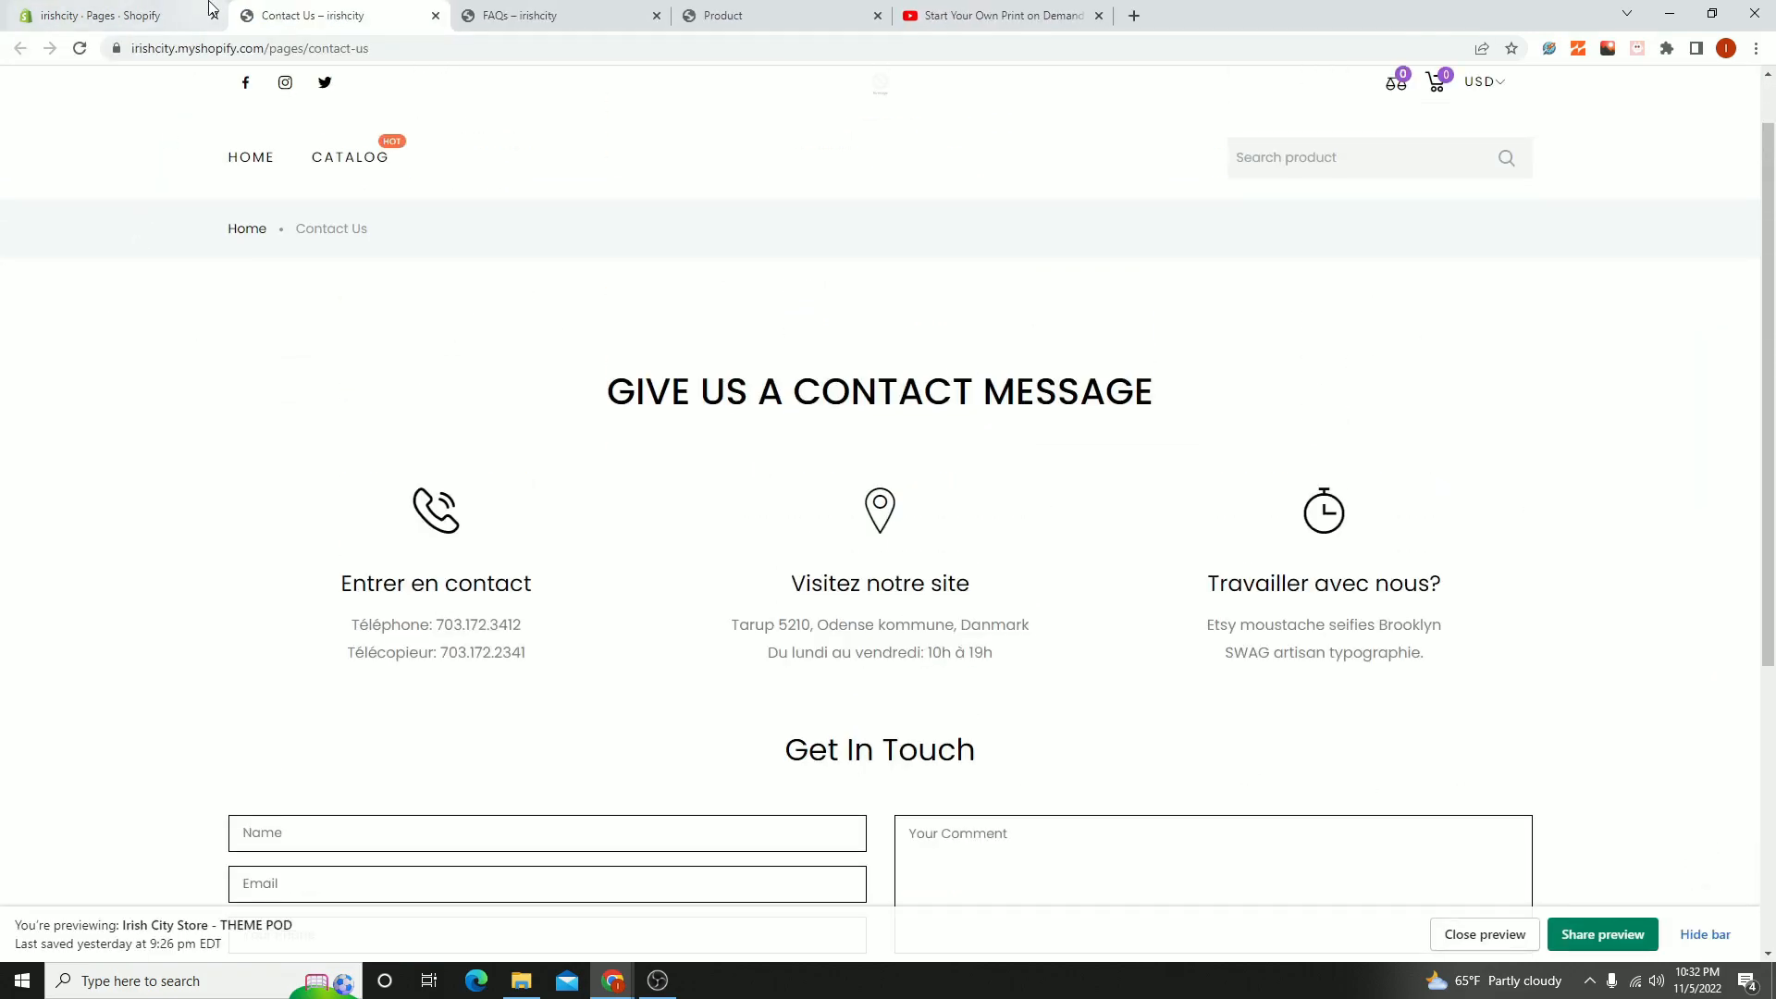
click(129, 11)
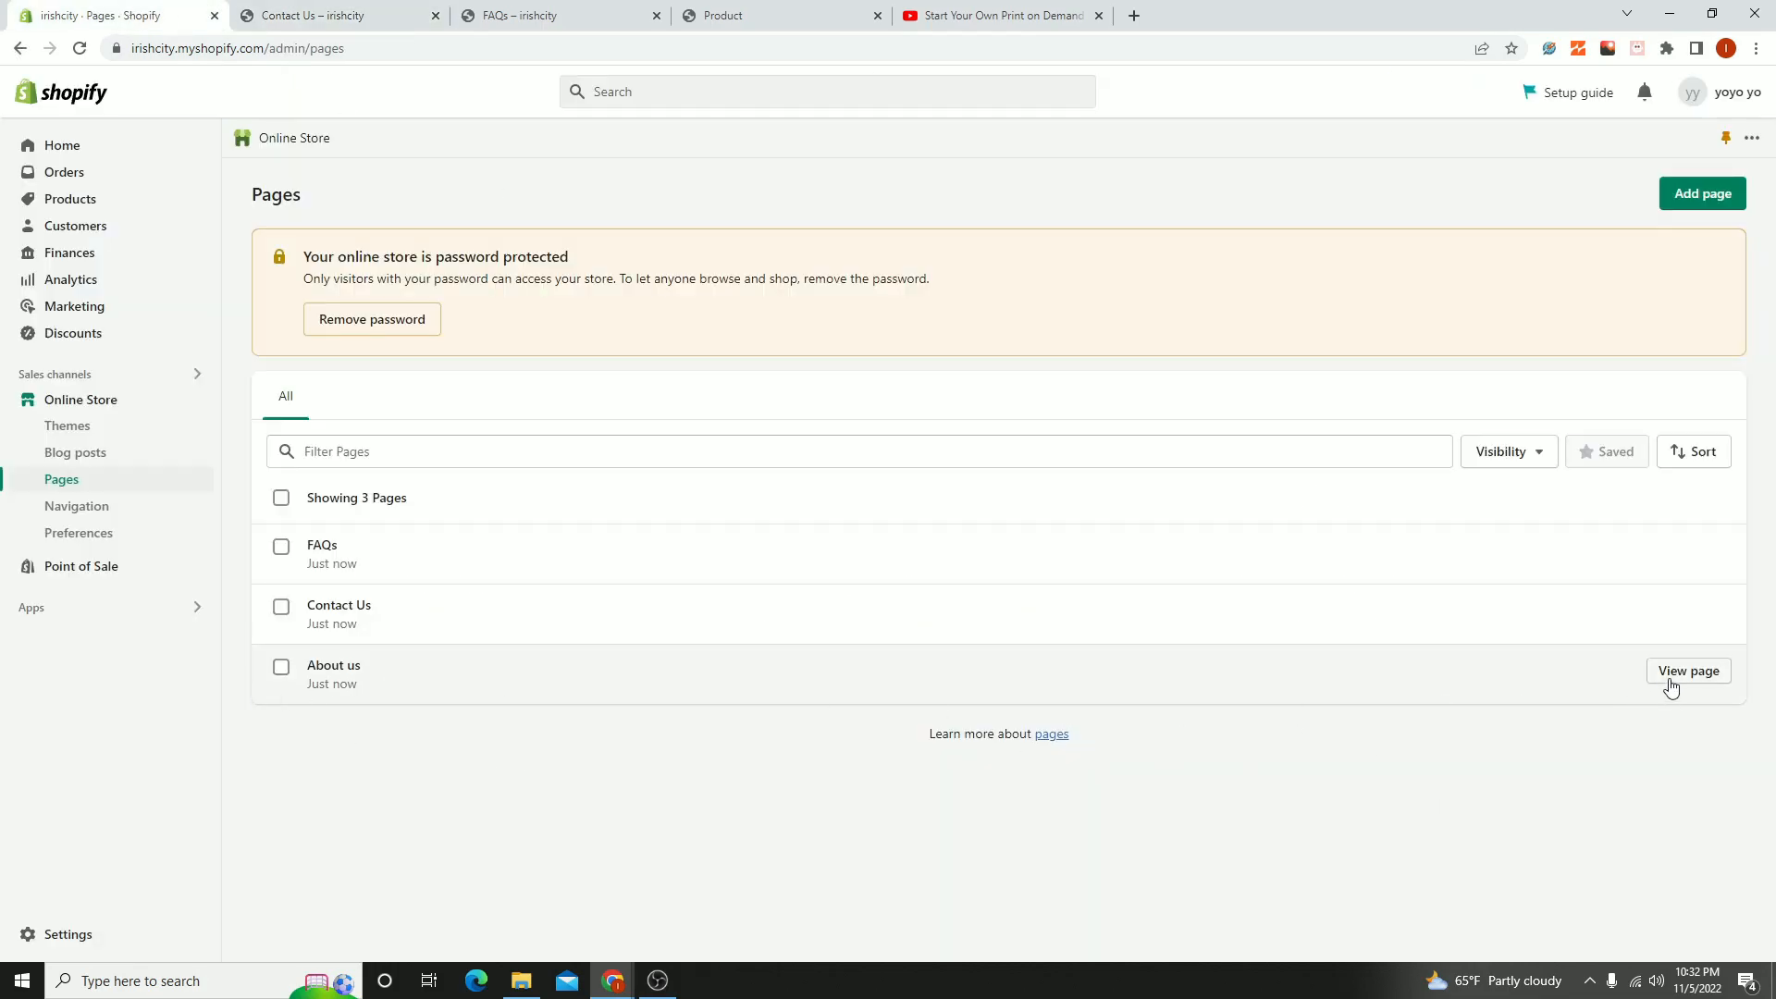
- View the About us page on the storefront, look through its layout, and return to the list of pages
click(1671, 675)
scroll(805, 407, down, 7)
scroll(825, 435, up, 6)
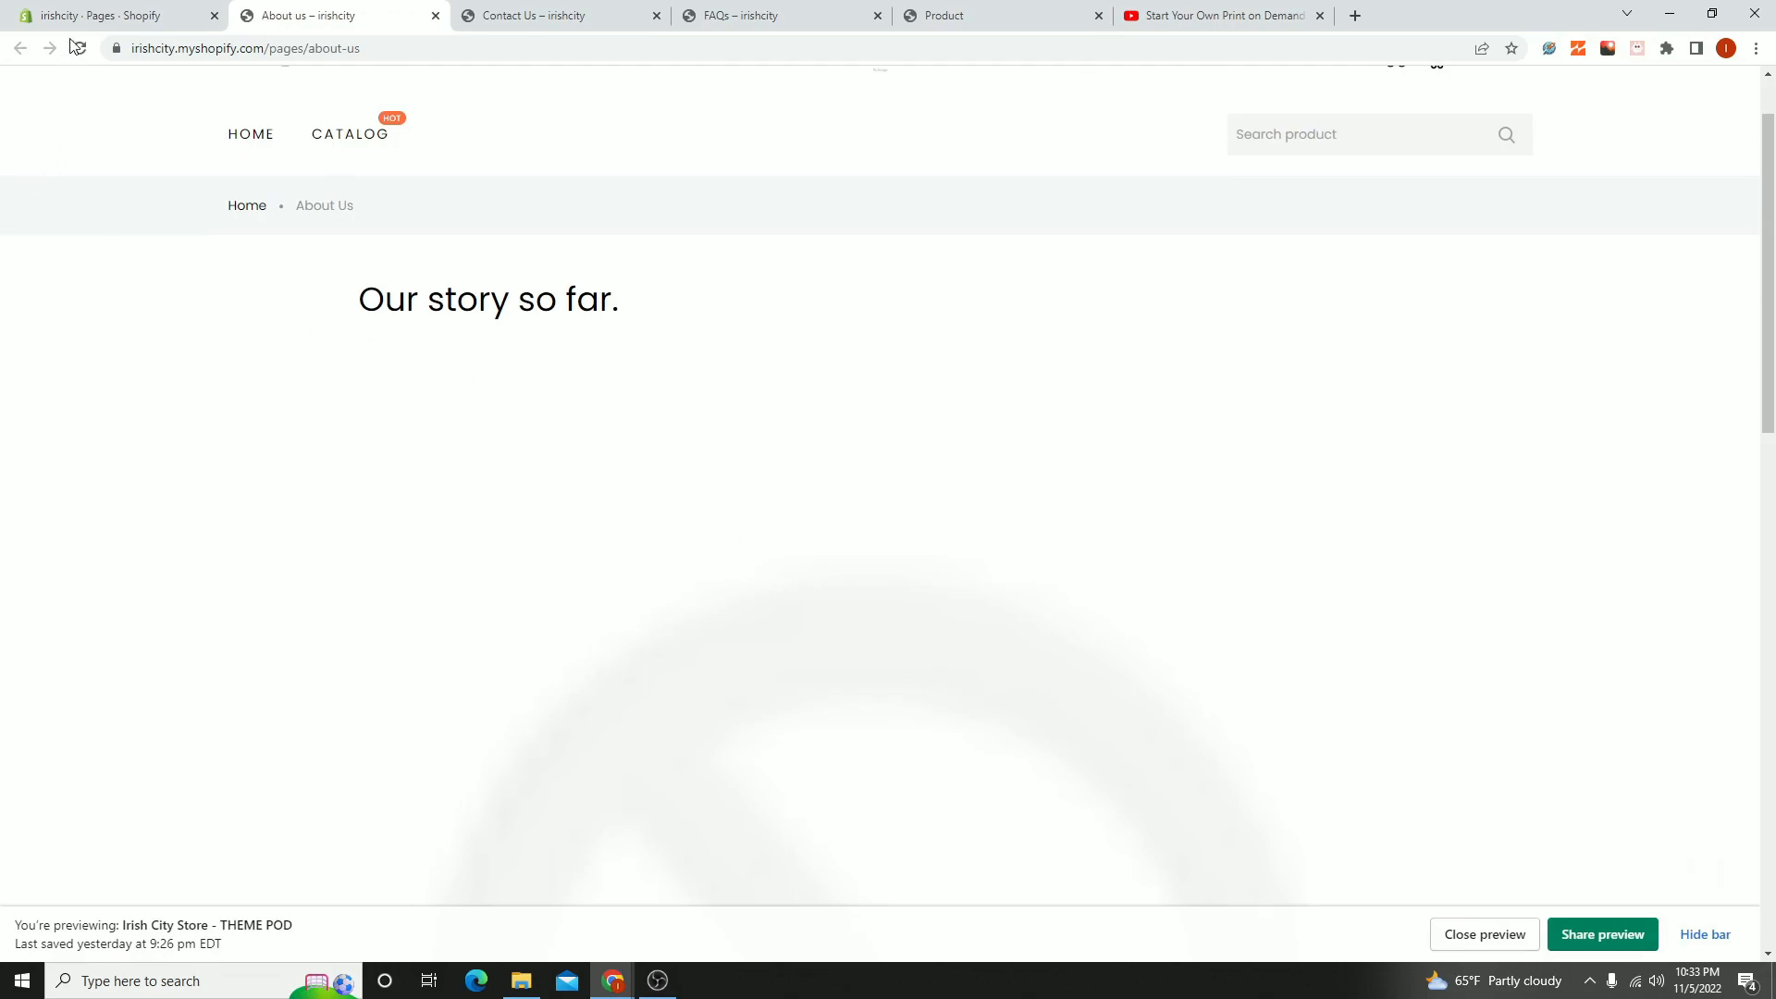
click(93, 16)
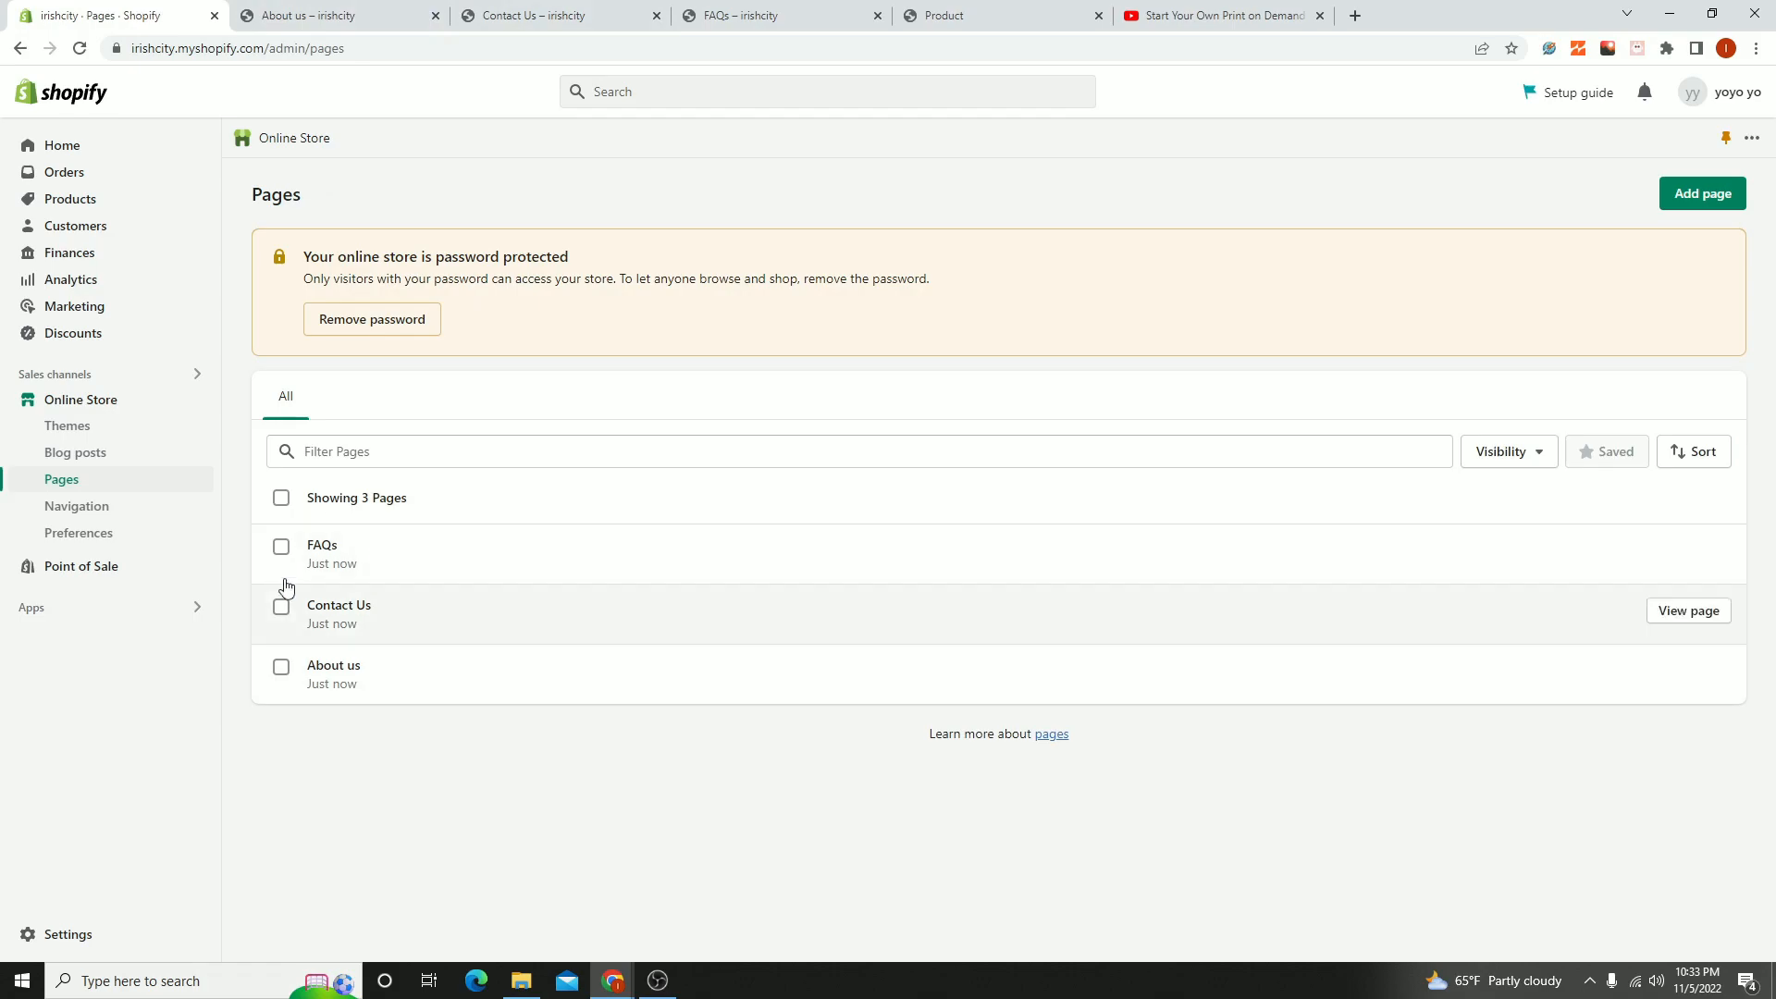
- Return to the storefront's About us page, open the Catalog from its navigation, and look through the product listing
click(404, 17)
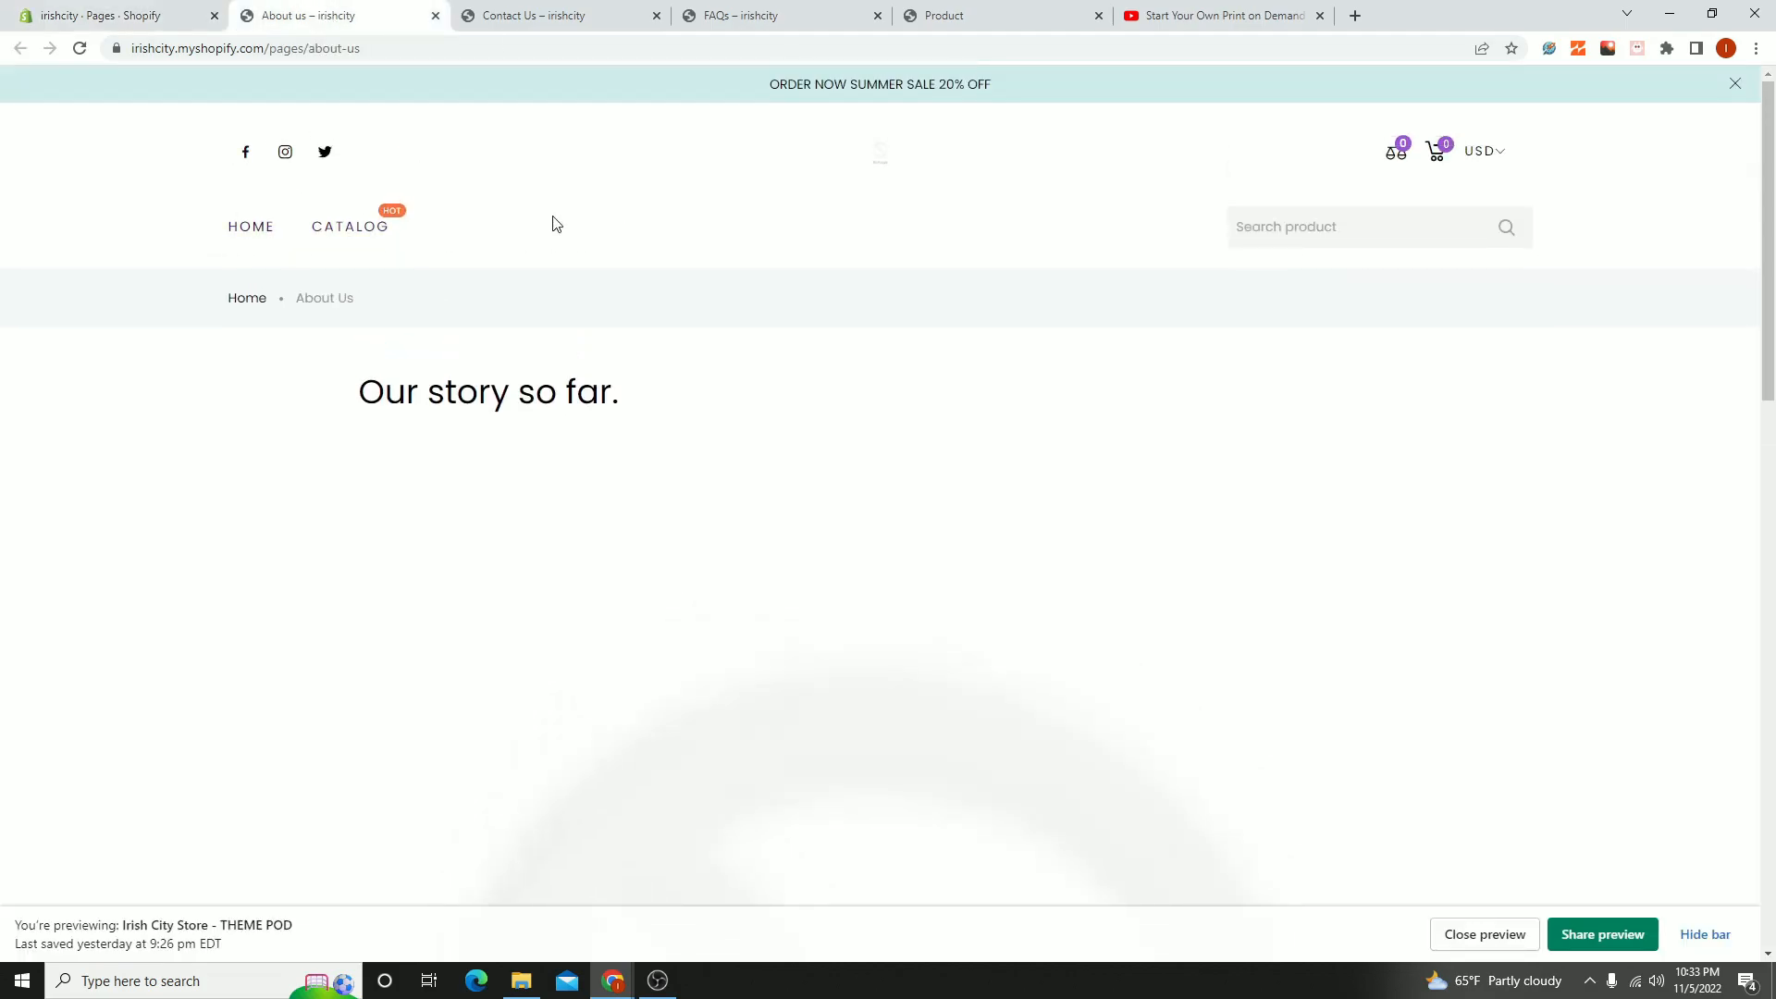
click(83, 14)
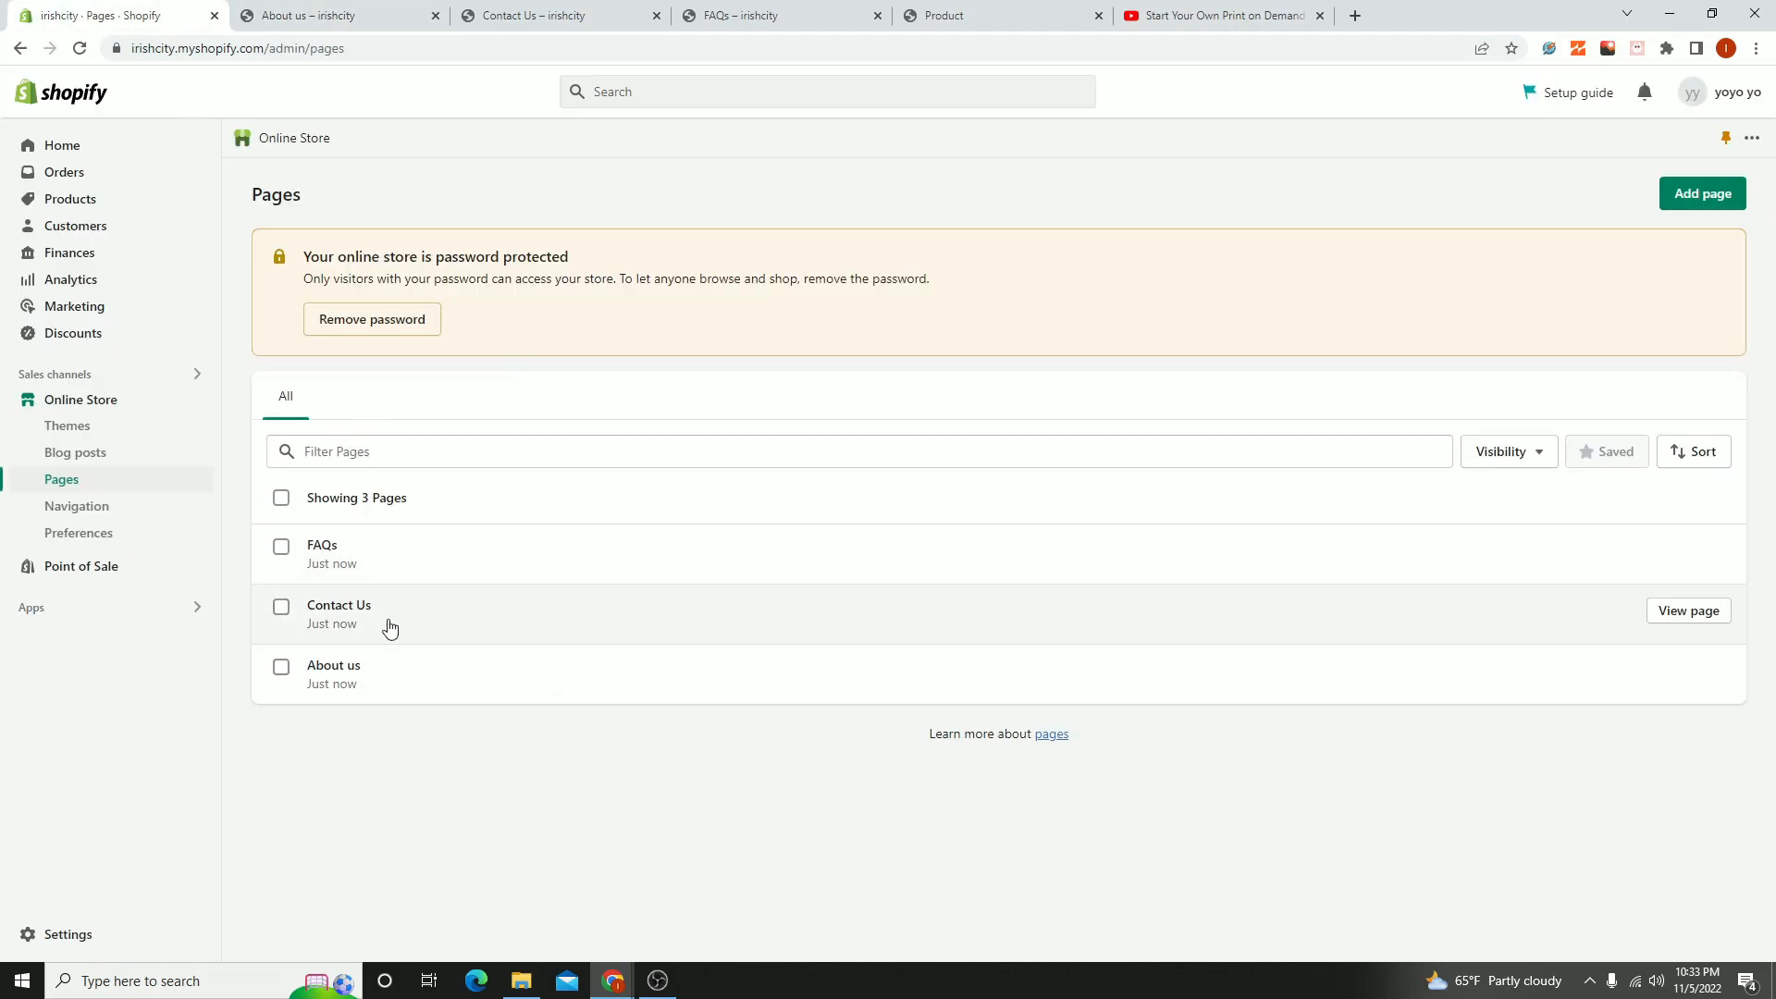
click(298, 13)
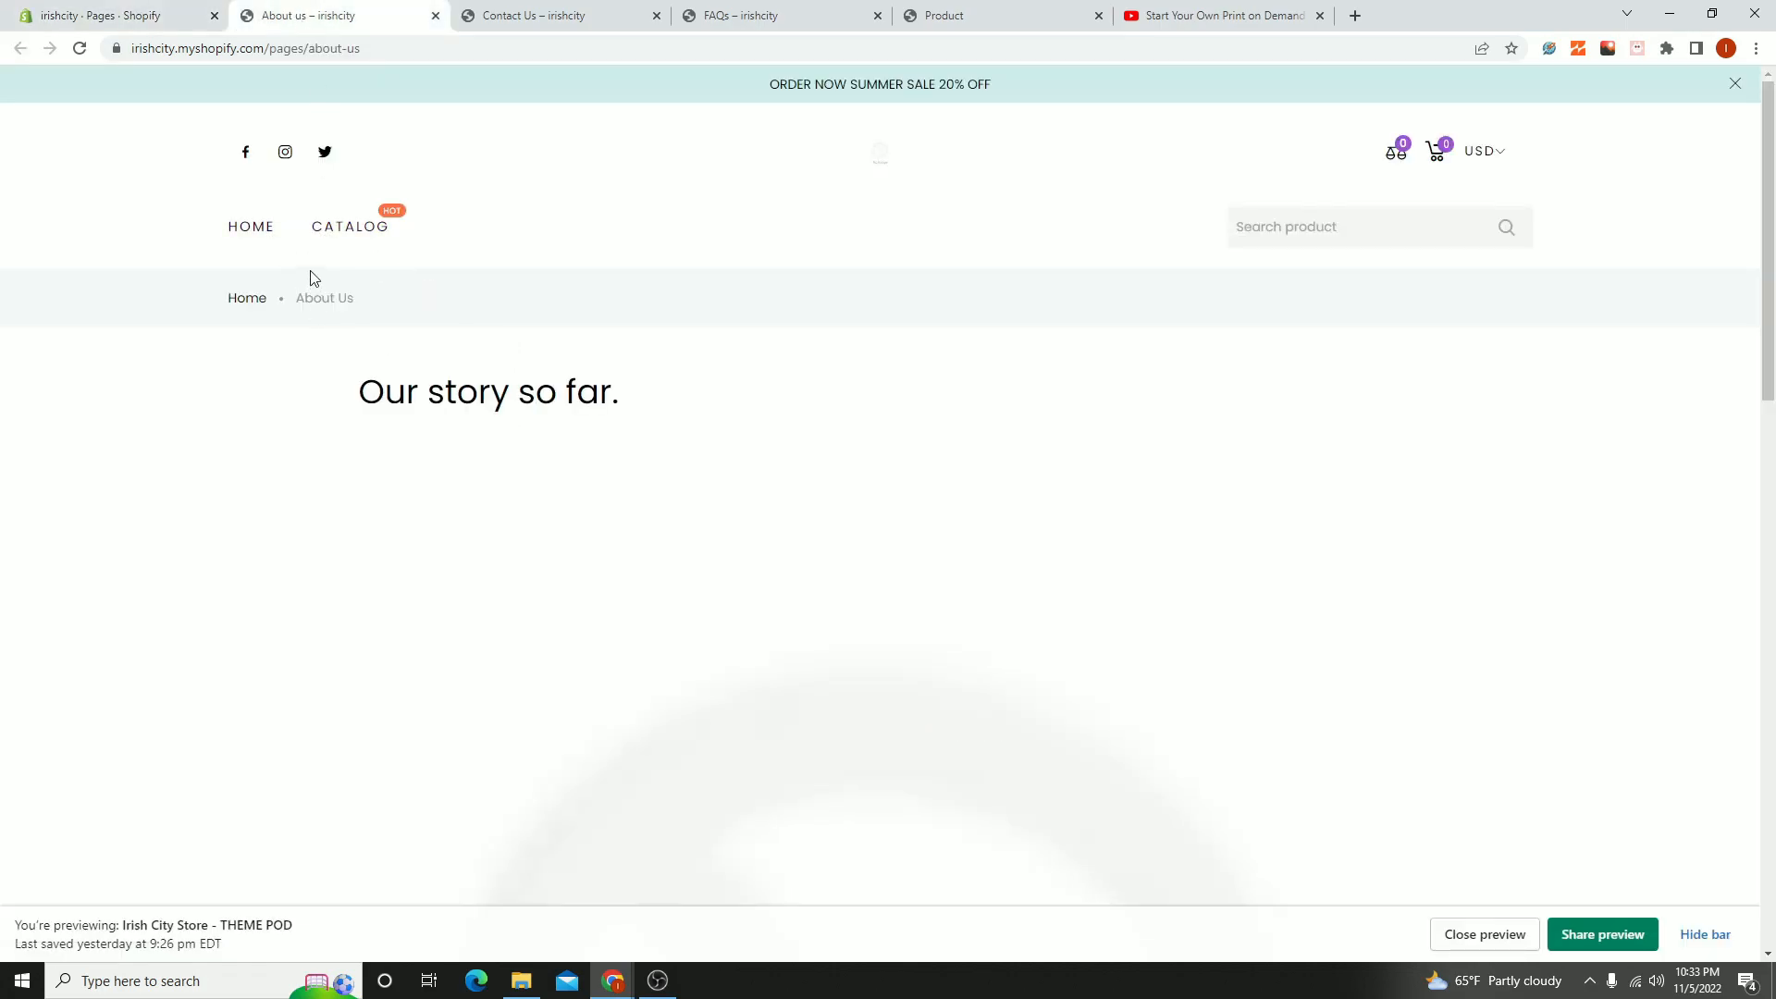
click(348, 239)
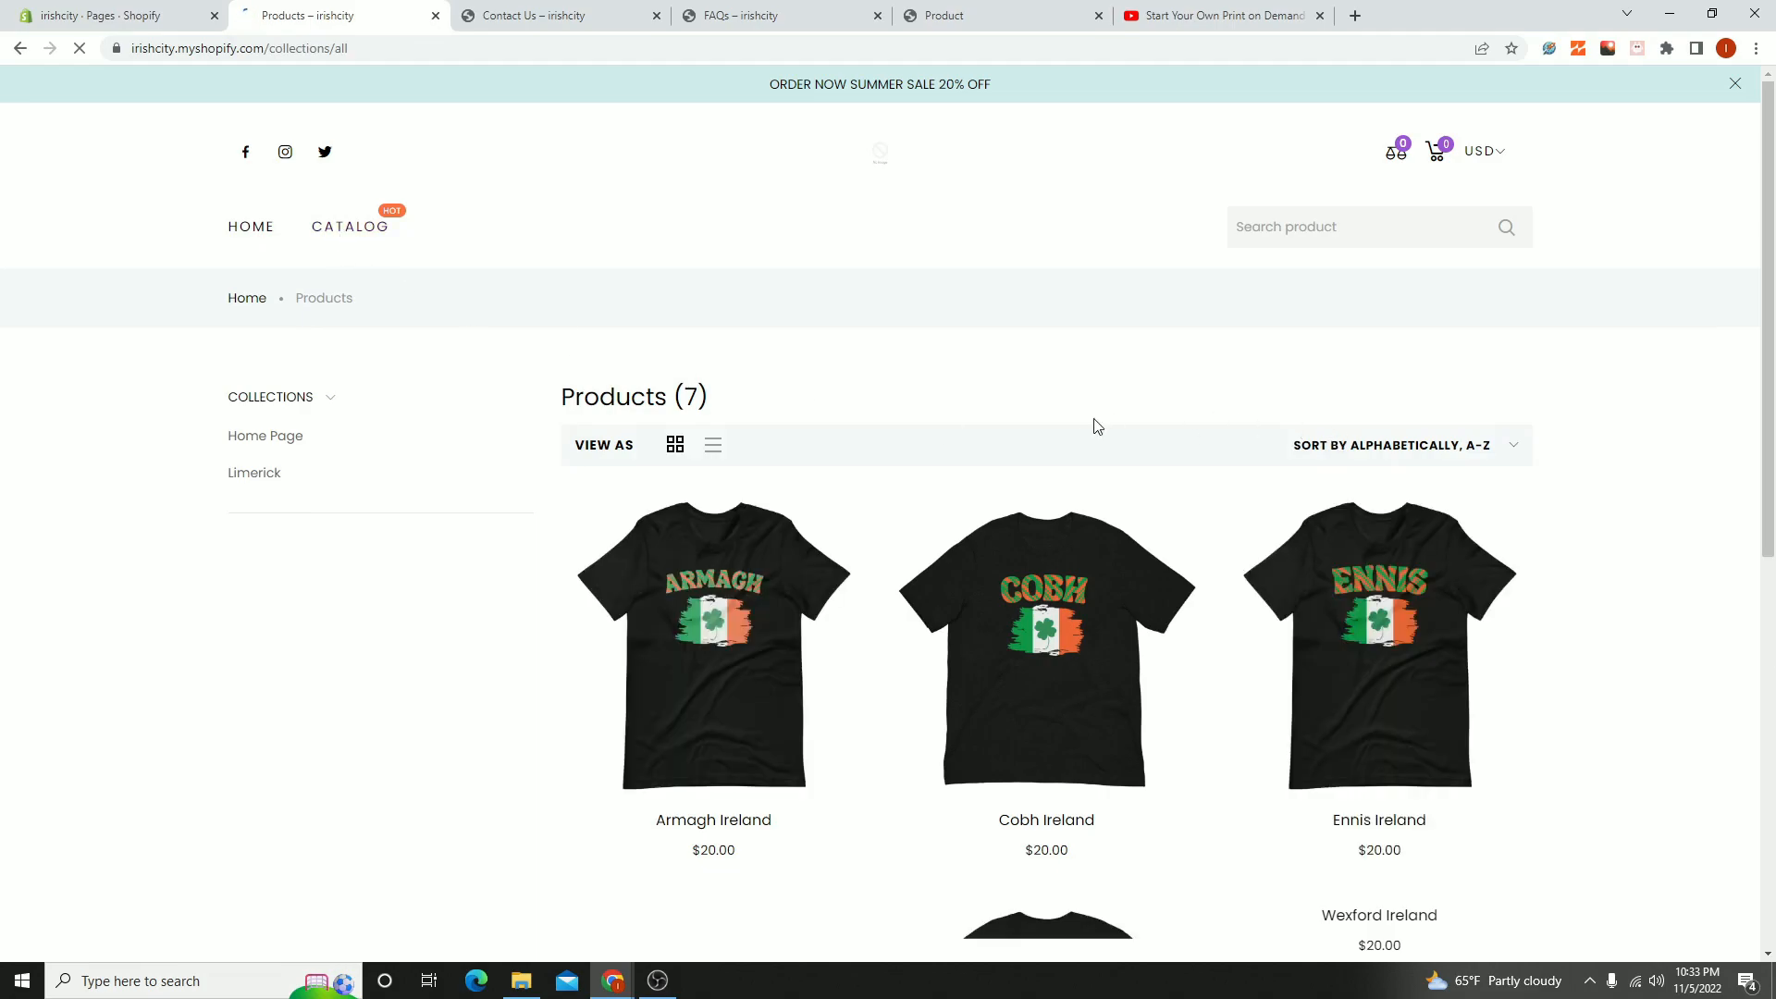
scroll(1098, 424, down, 4)
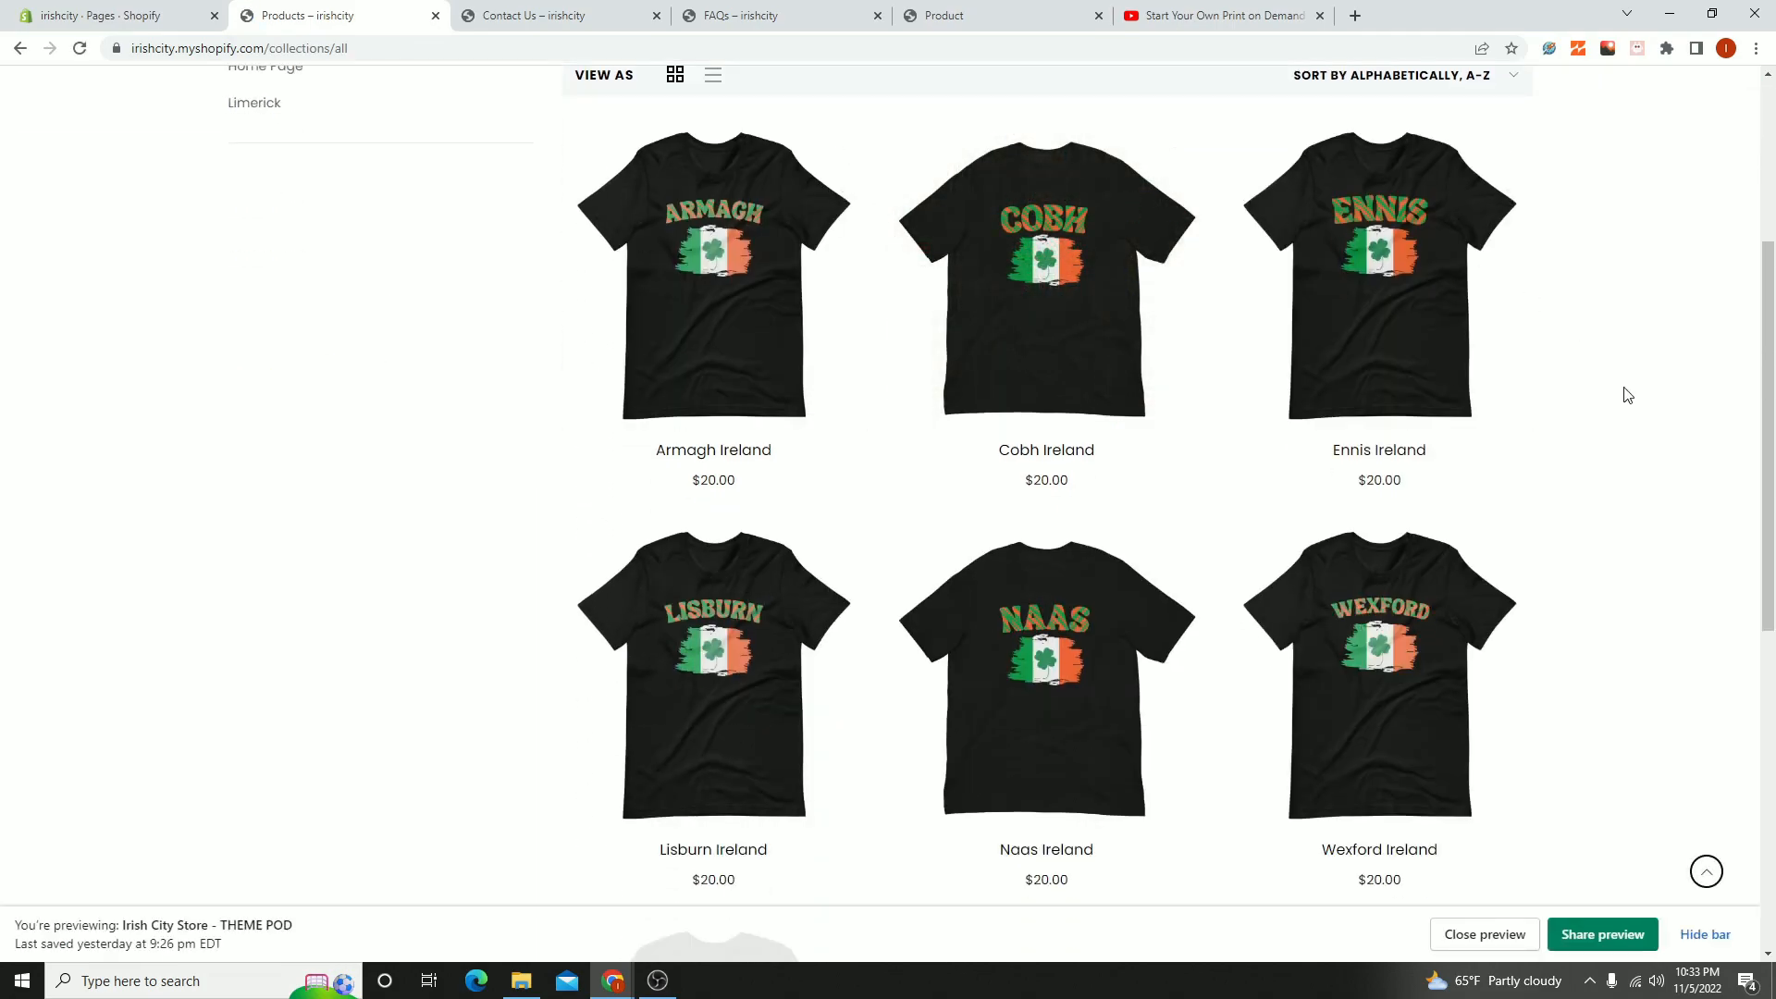
scroll(1475, 330, down, 4)
scroll(1527, 440, up, 8)
scroll(832, 349, down, 4)
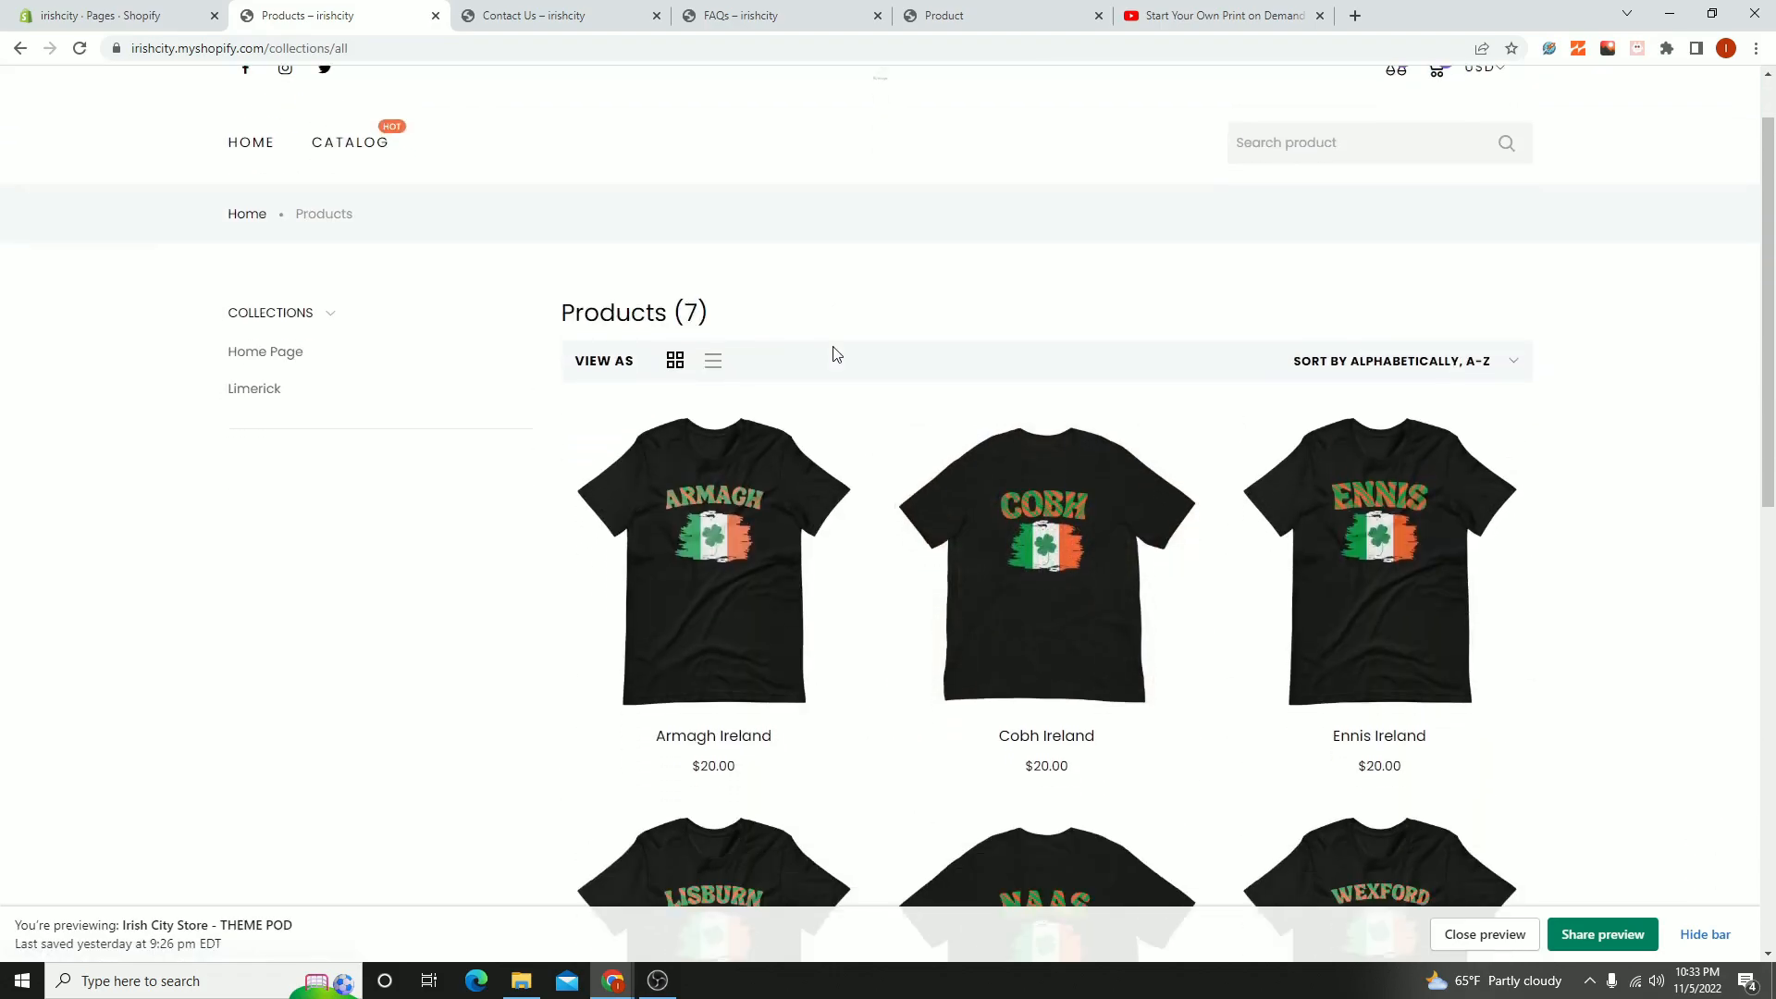
- Open a private browser window, search the web for printful, and look over the Printful homepage
scroll(250, 551, up, 3)
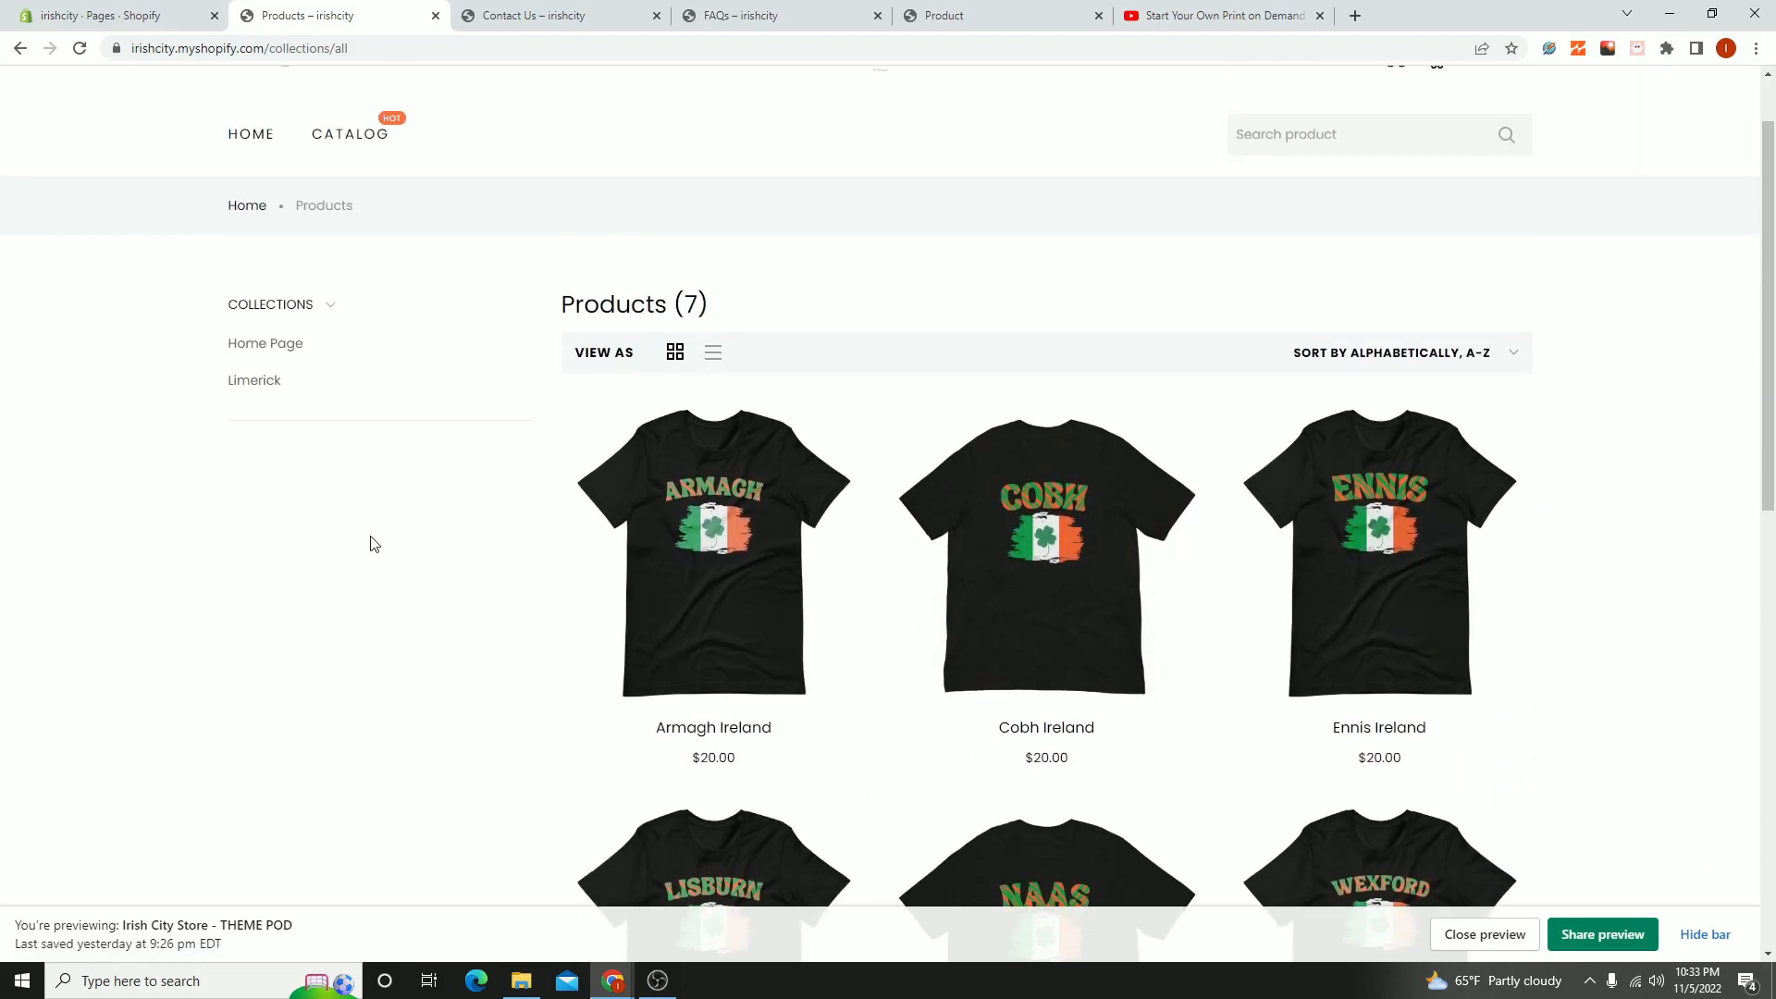
scroll(567, 319, up, 1)
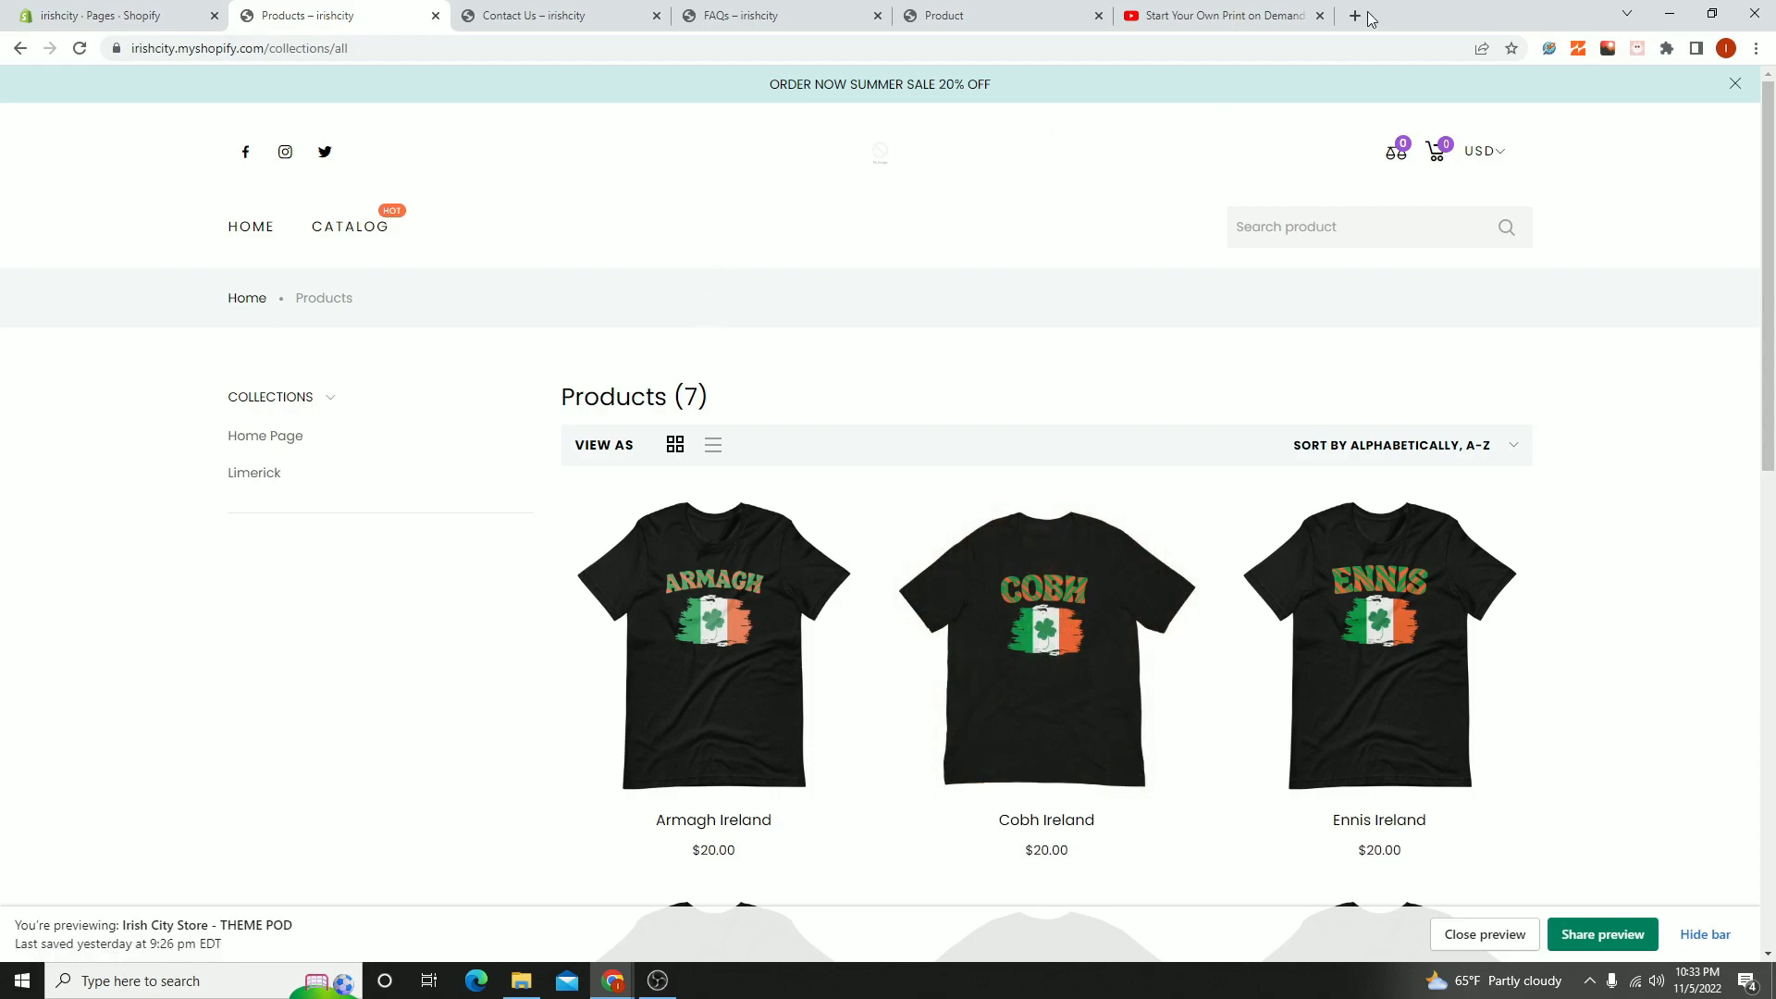
click(1756, 48)
click(1621, 129)
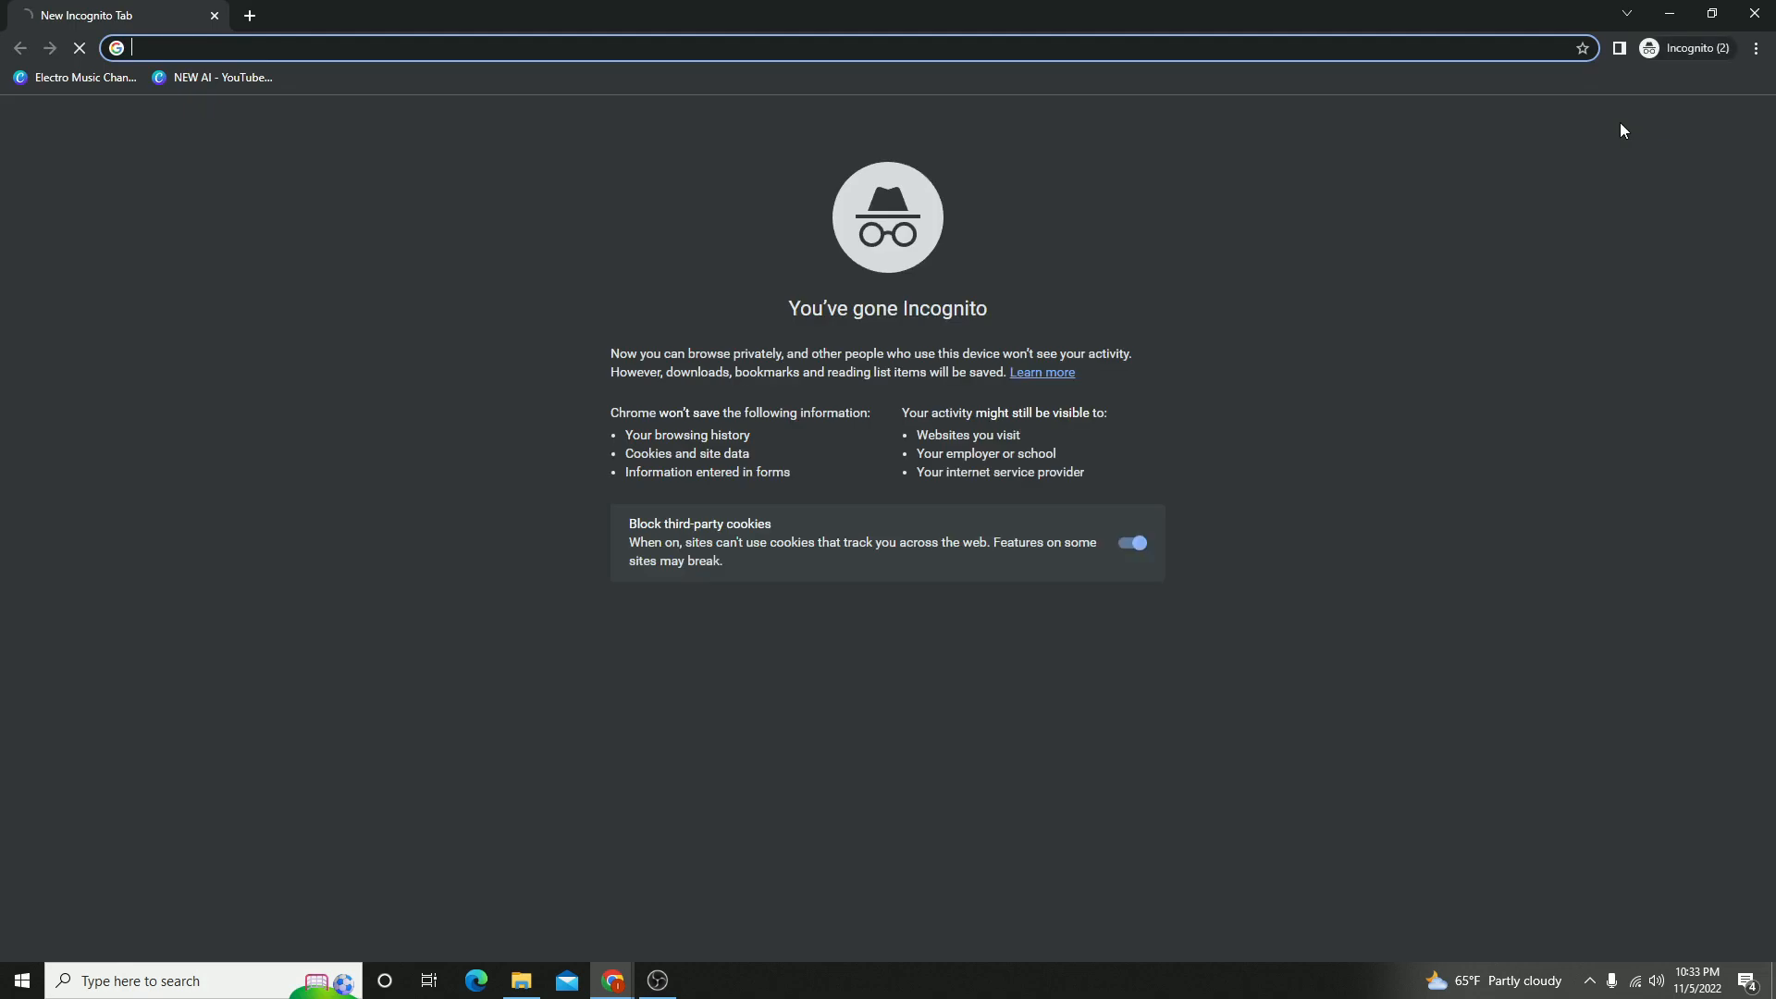
text(printful)
key(Return)
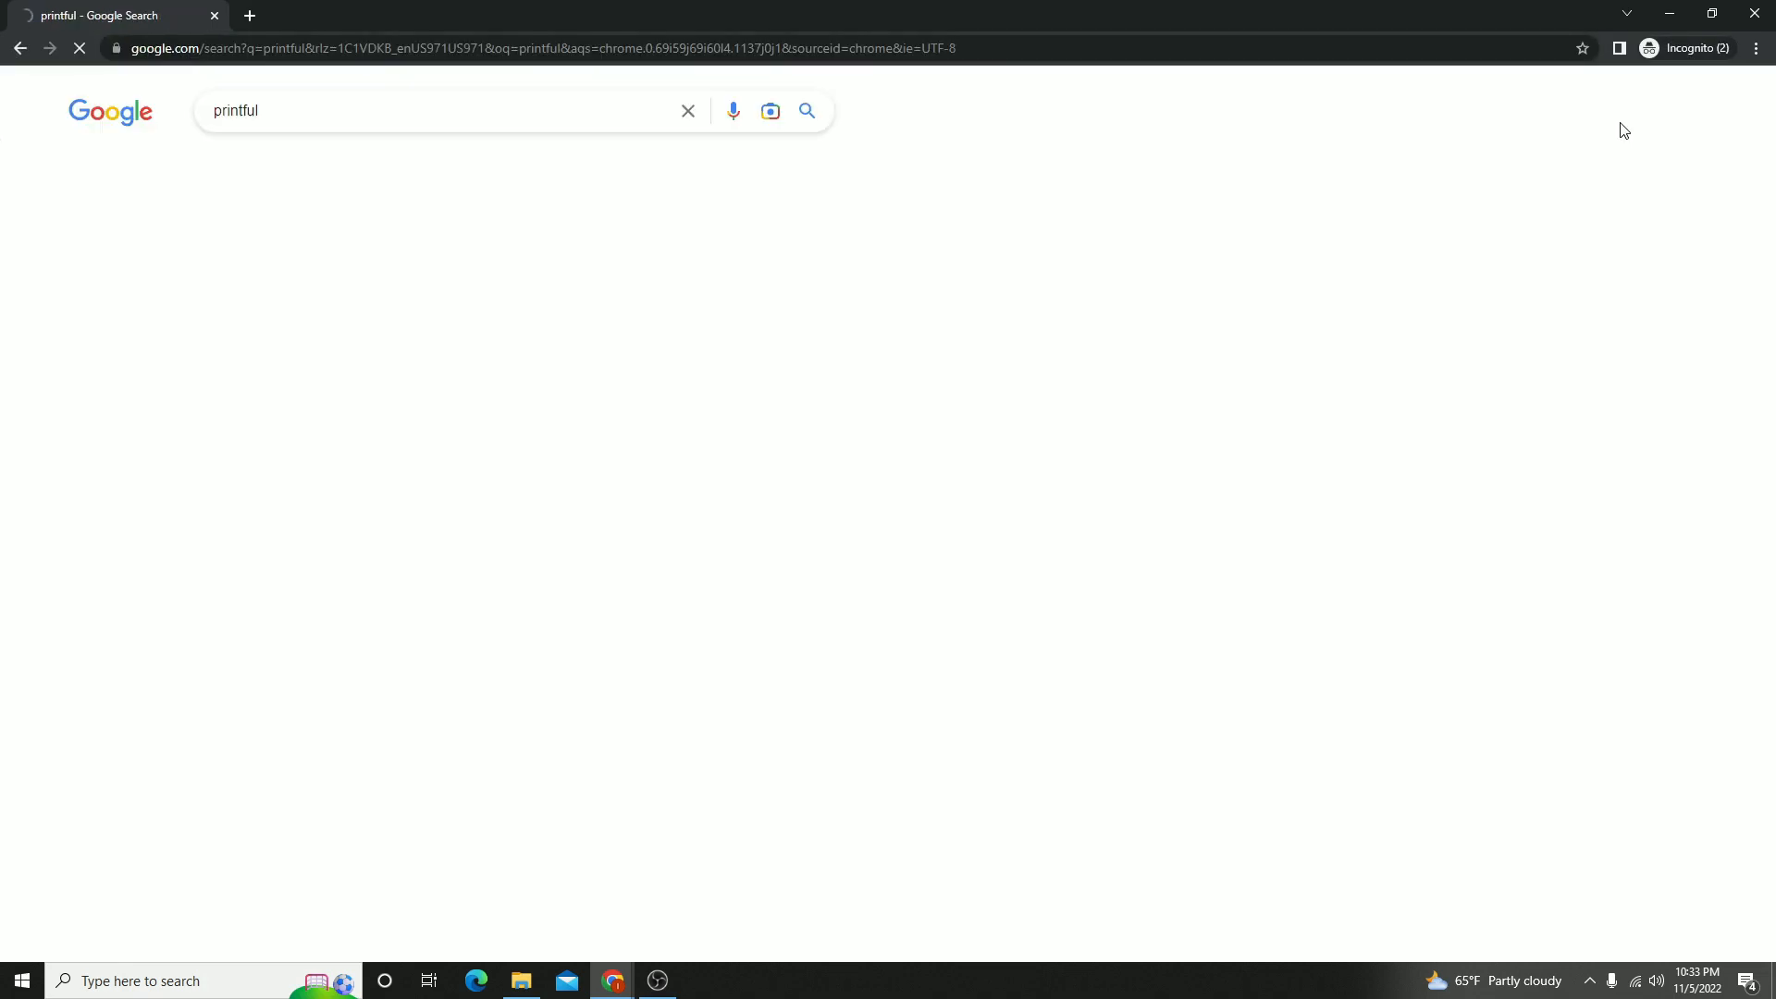
scroll(396, 682, down, 3)
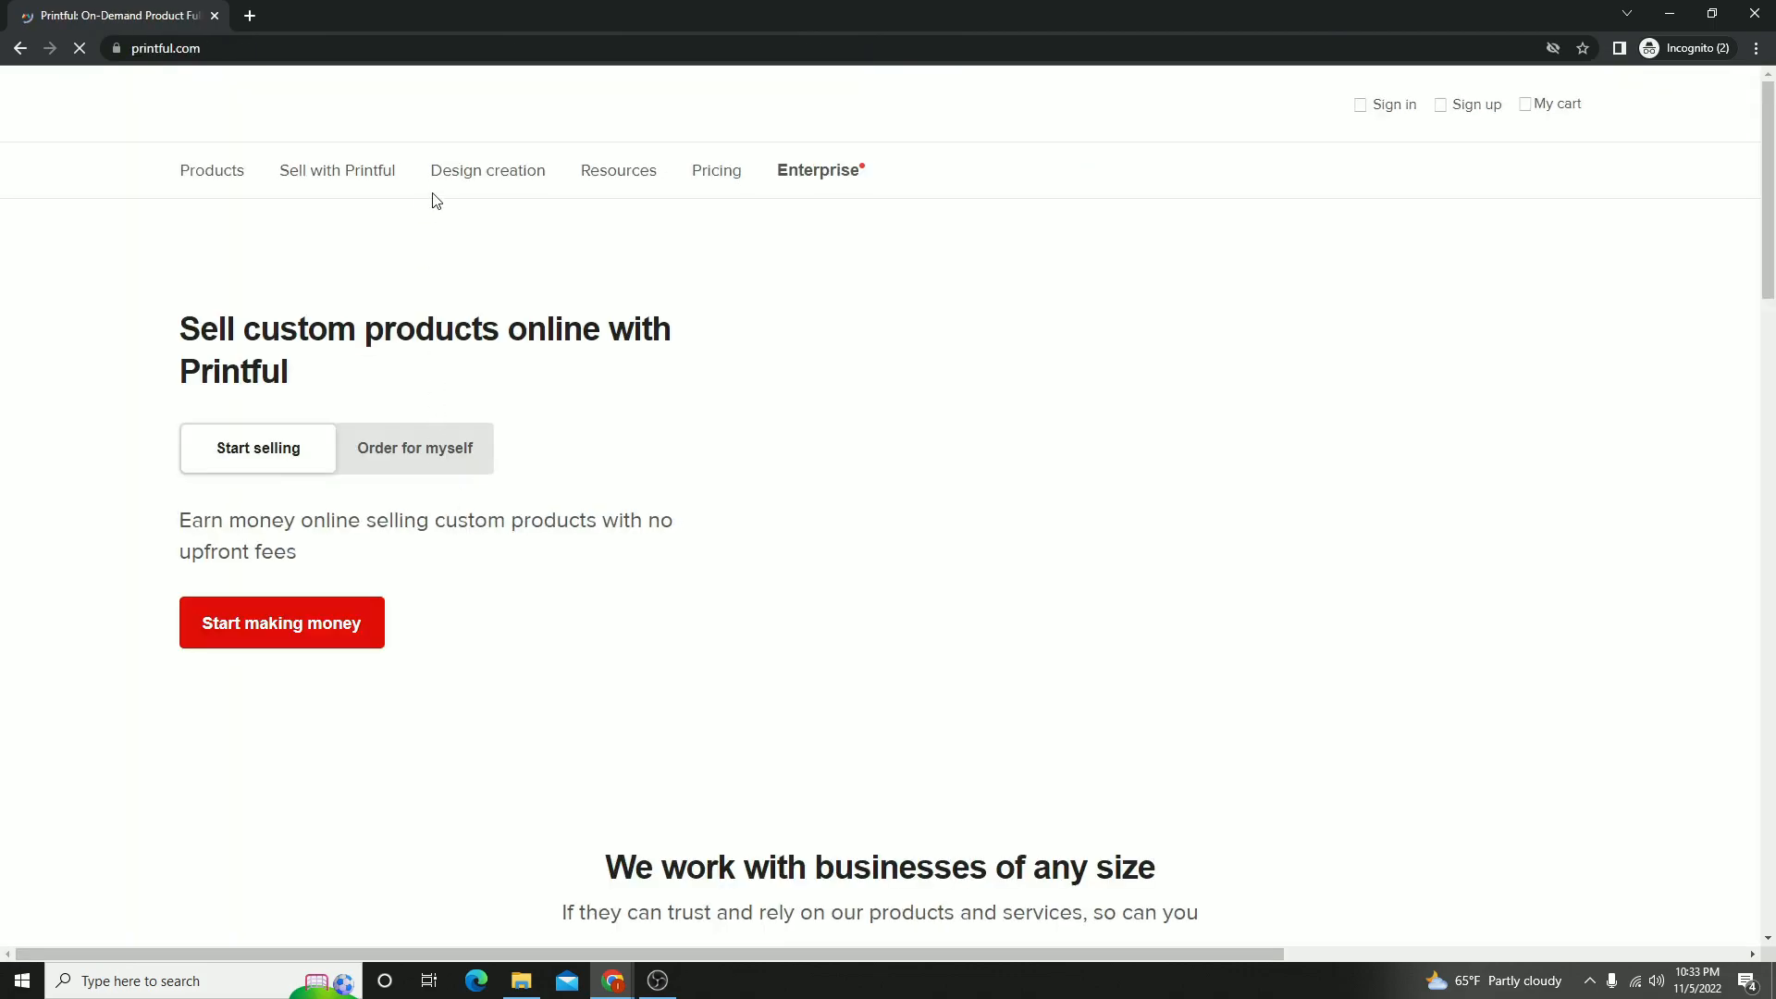
scroll(1101, 545, down, 14)
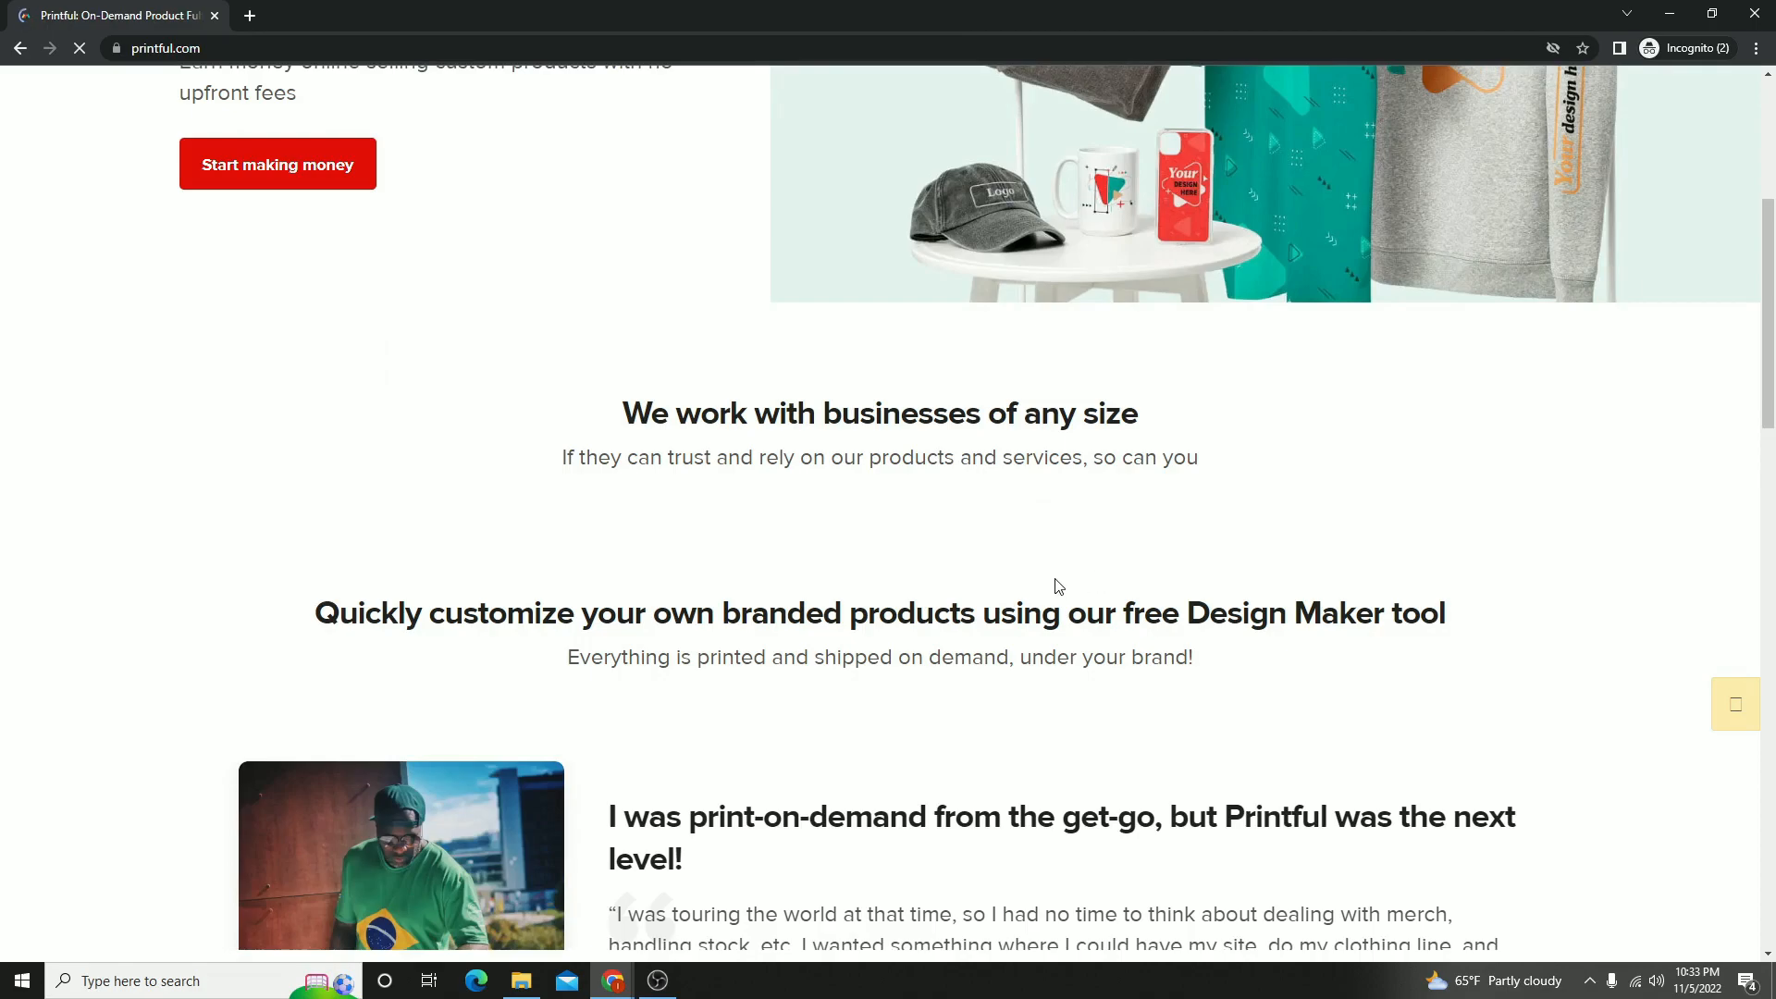
scroll(564, 410, up, 15)
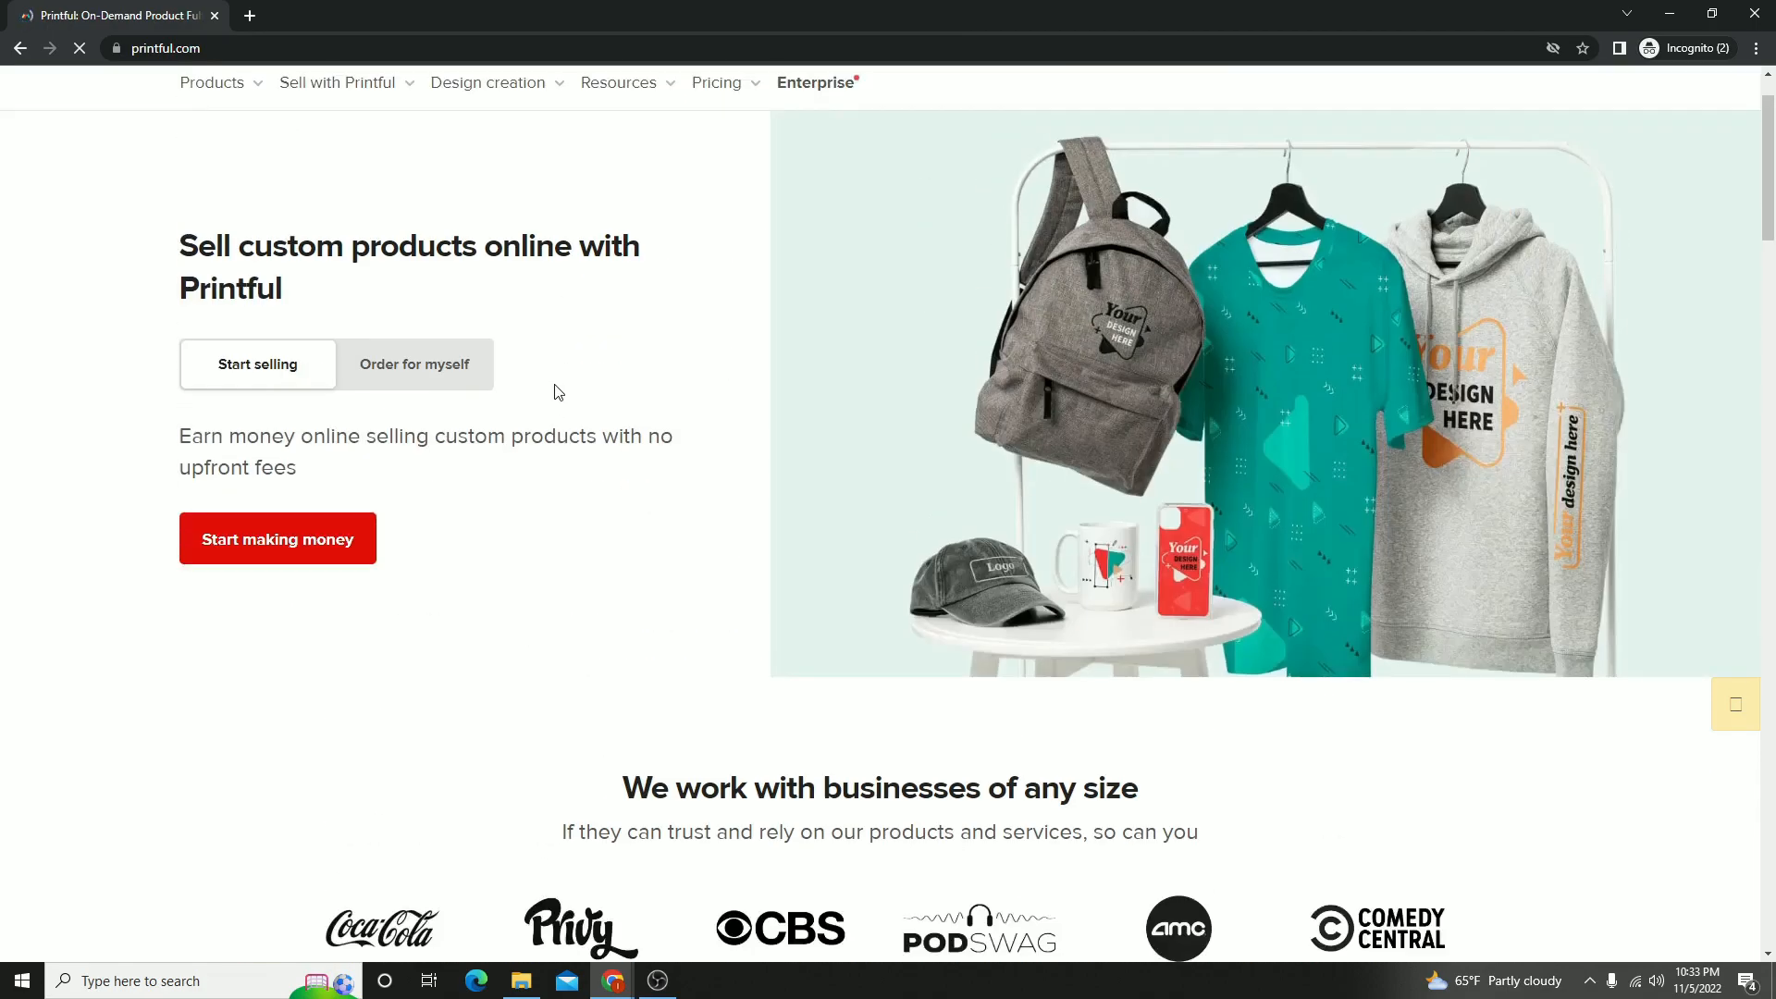
- Open Printful's custom products catalog and look through its product categories and holiday gift items
click(238, 172)
click(232, 178)
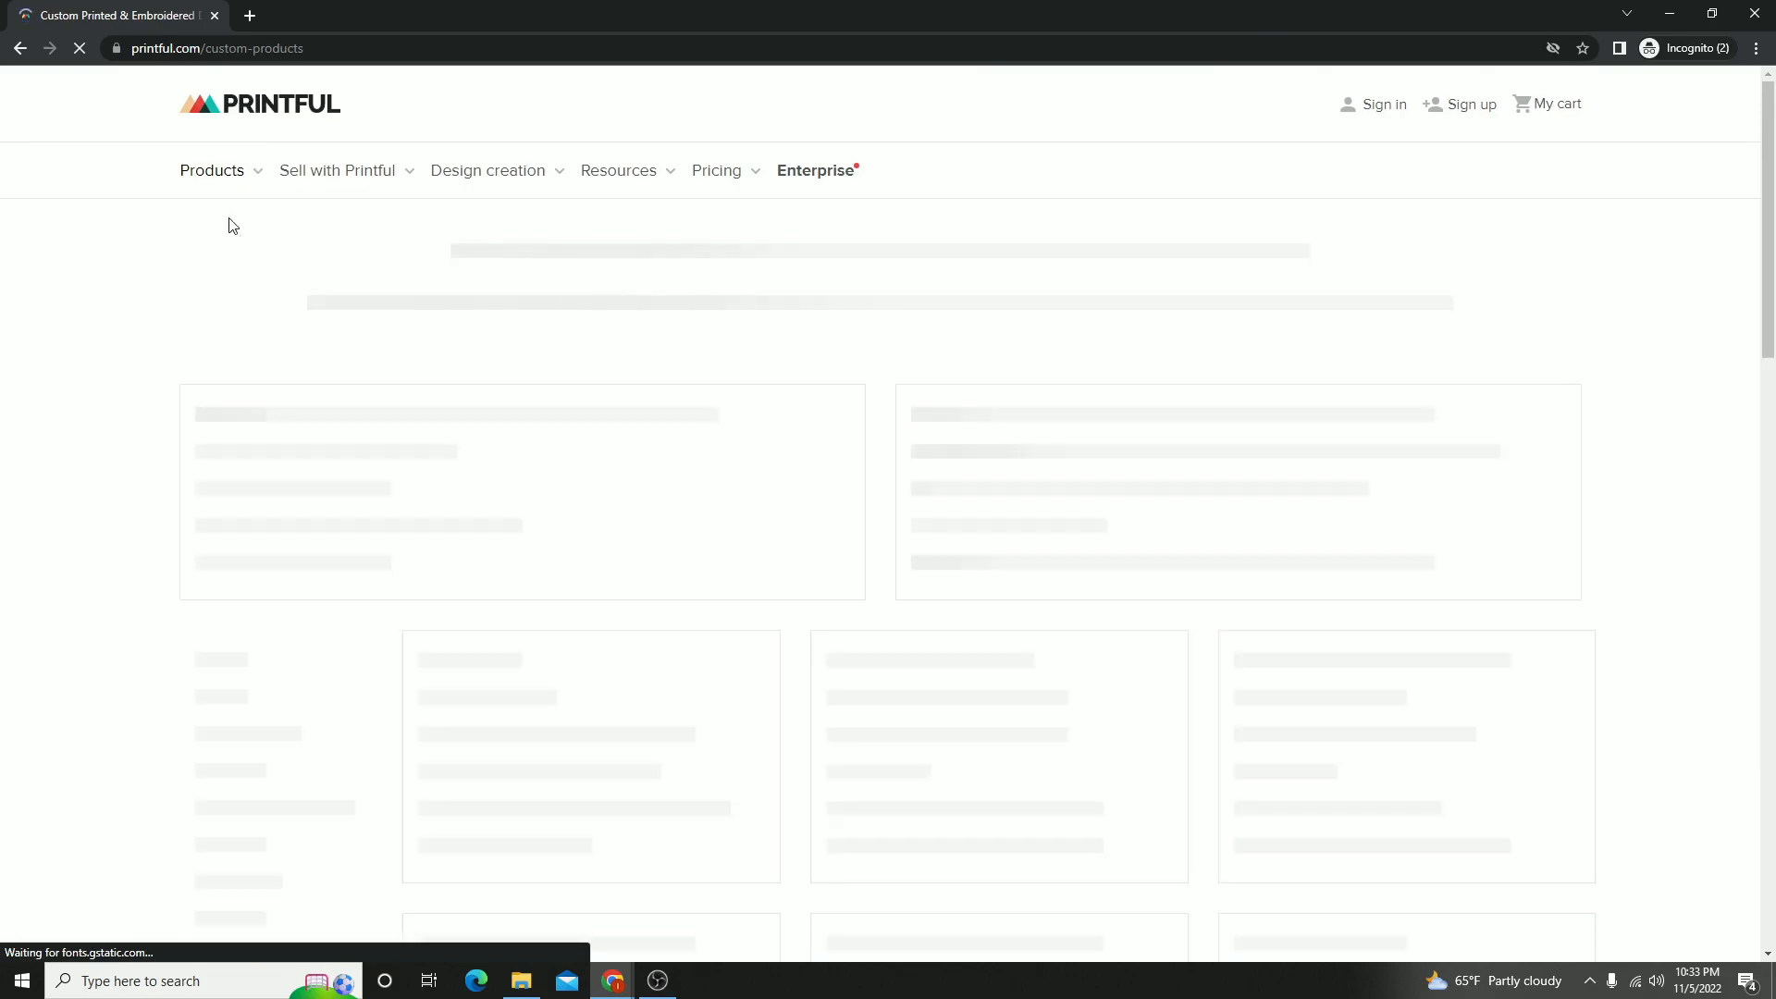
mouse_move(185, 180)
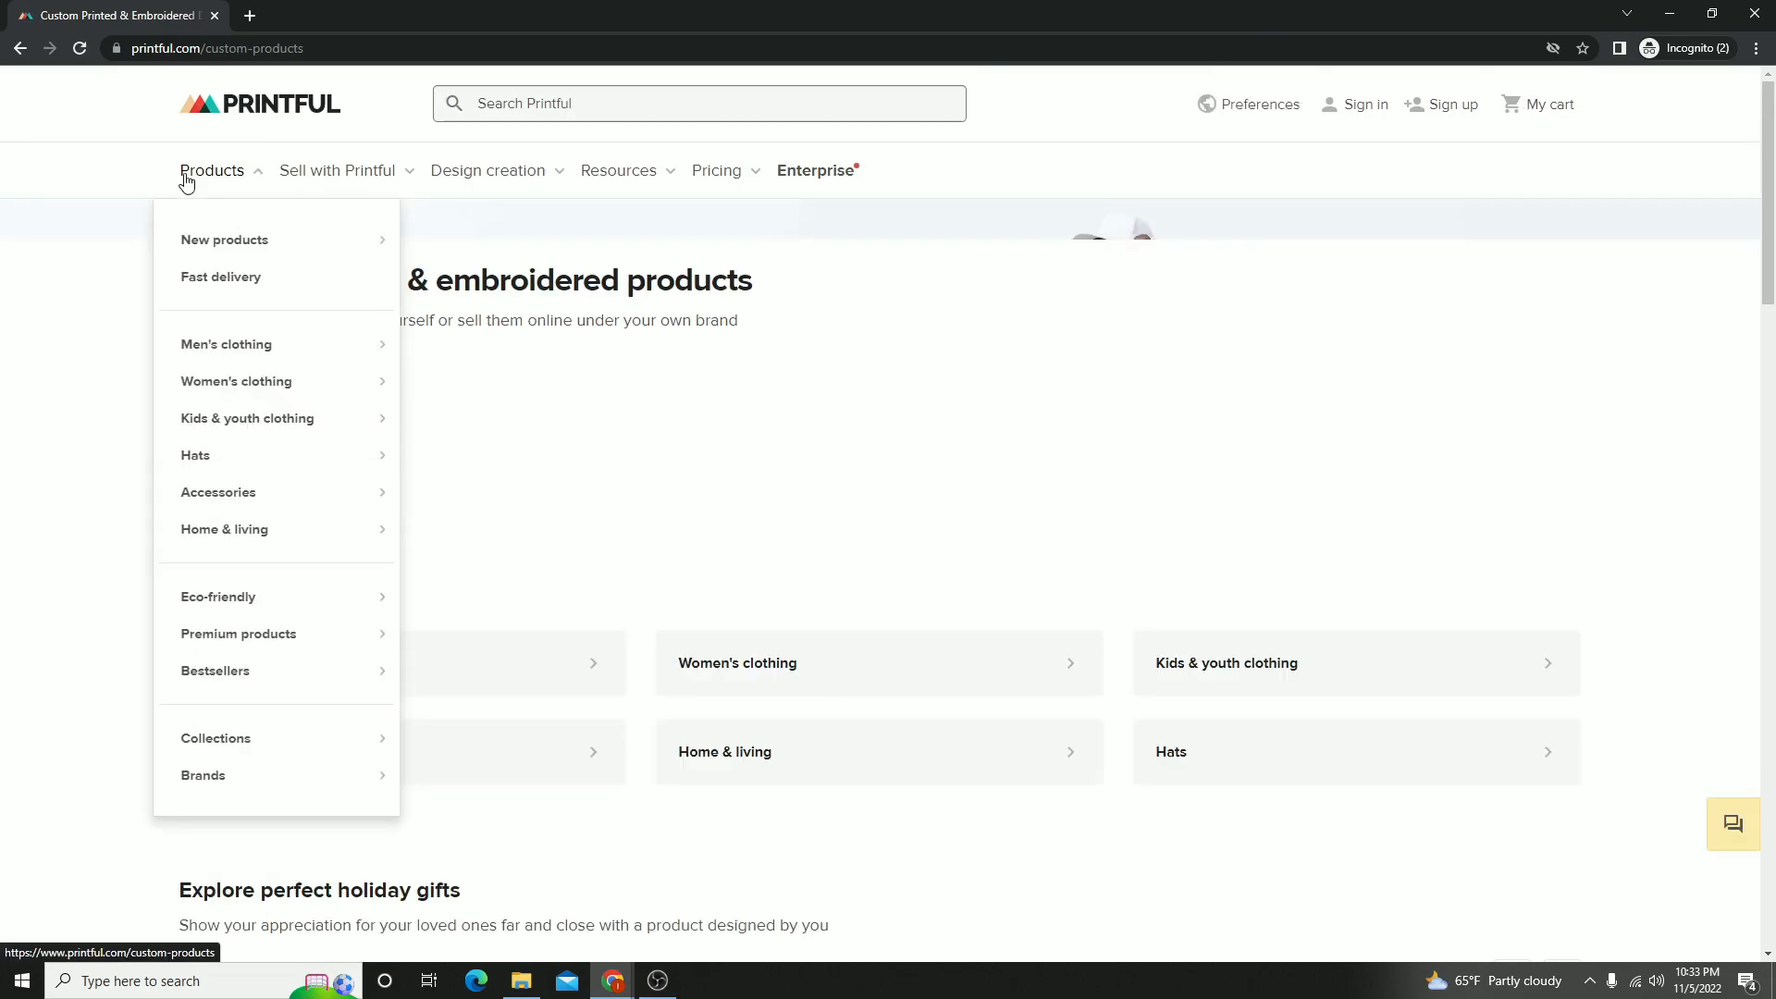
scroll(1119, 527, down, 10)
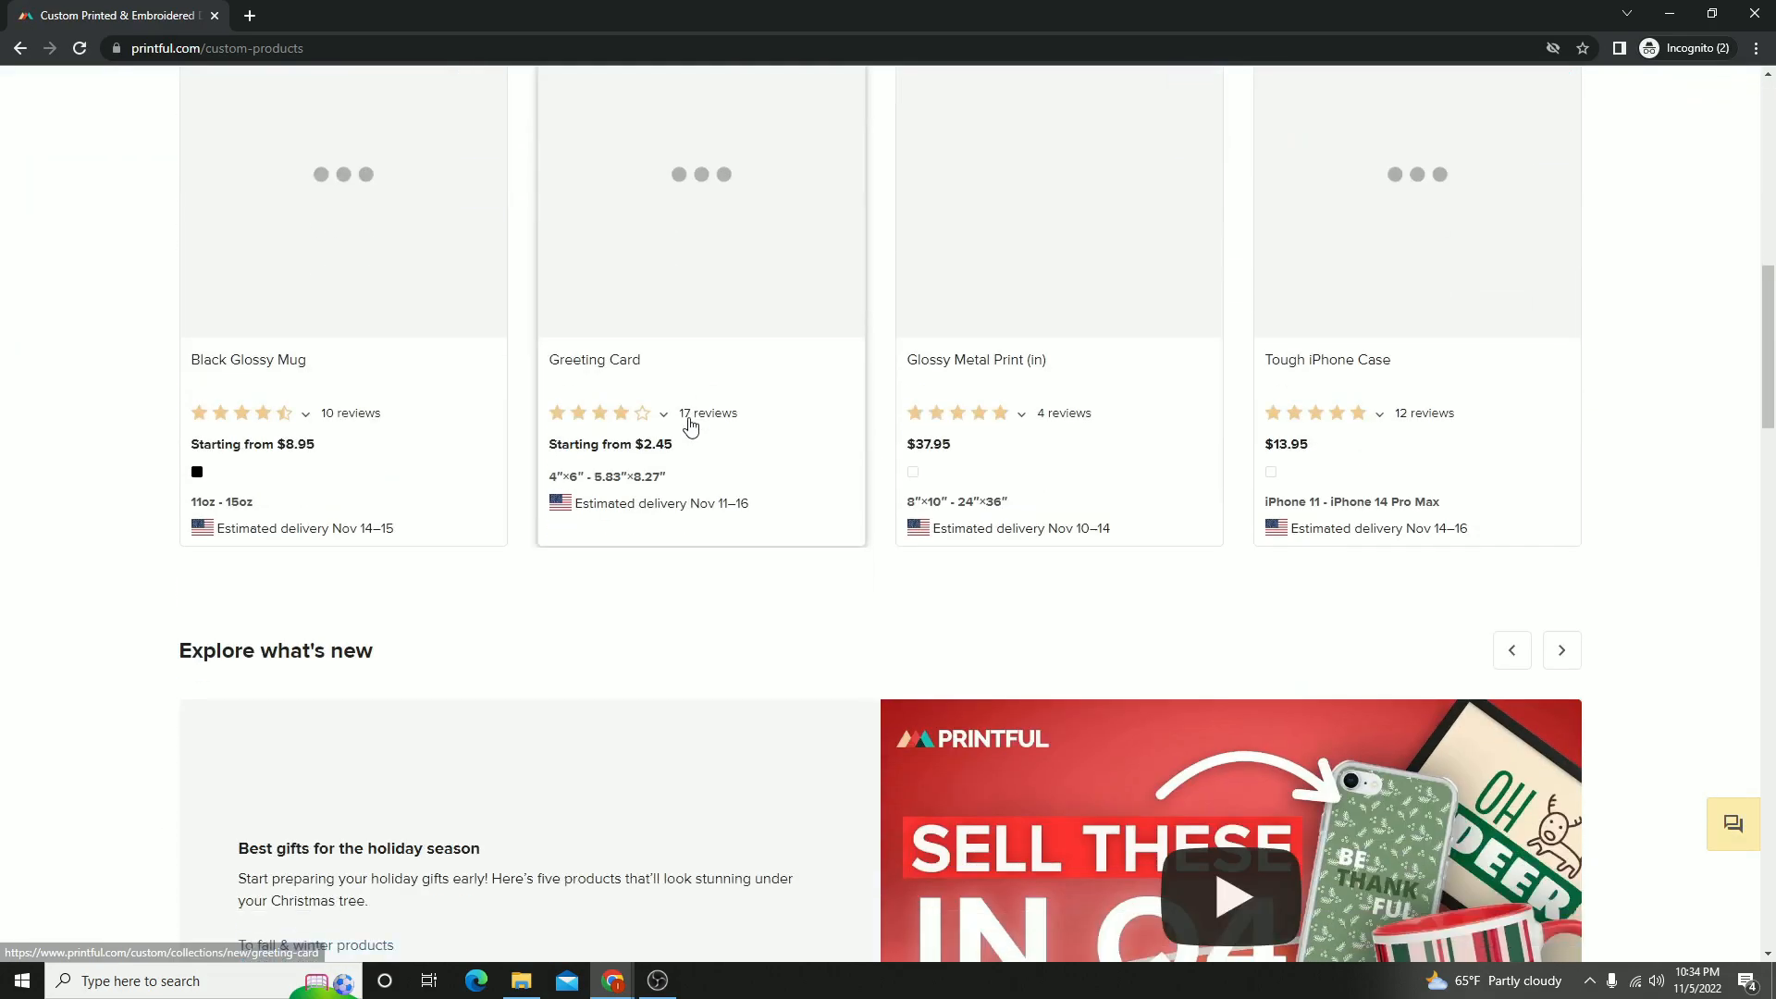
scroll(615, 448, up, 4)
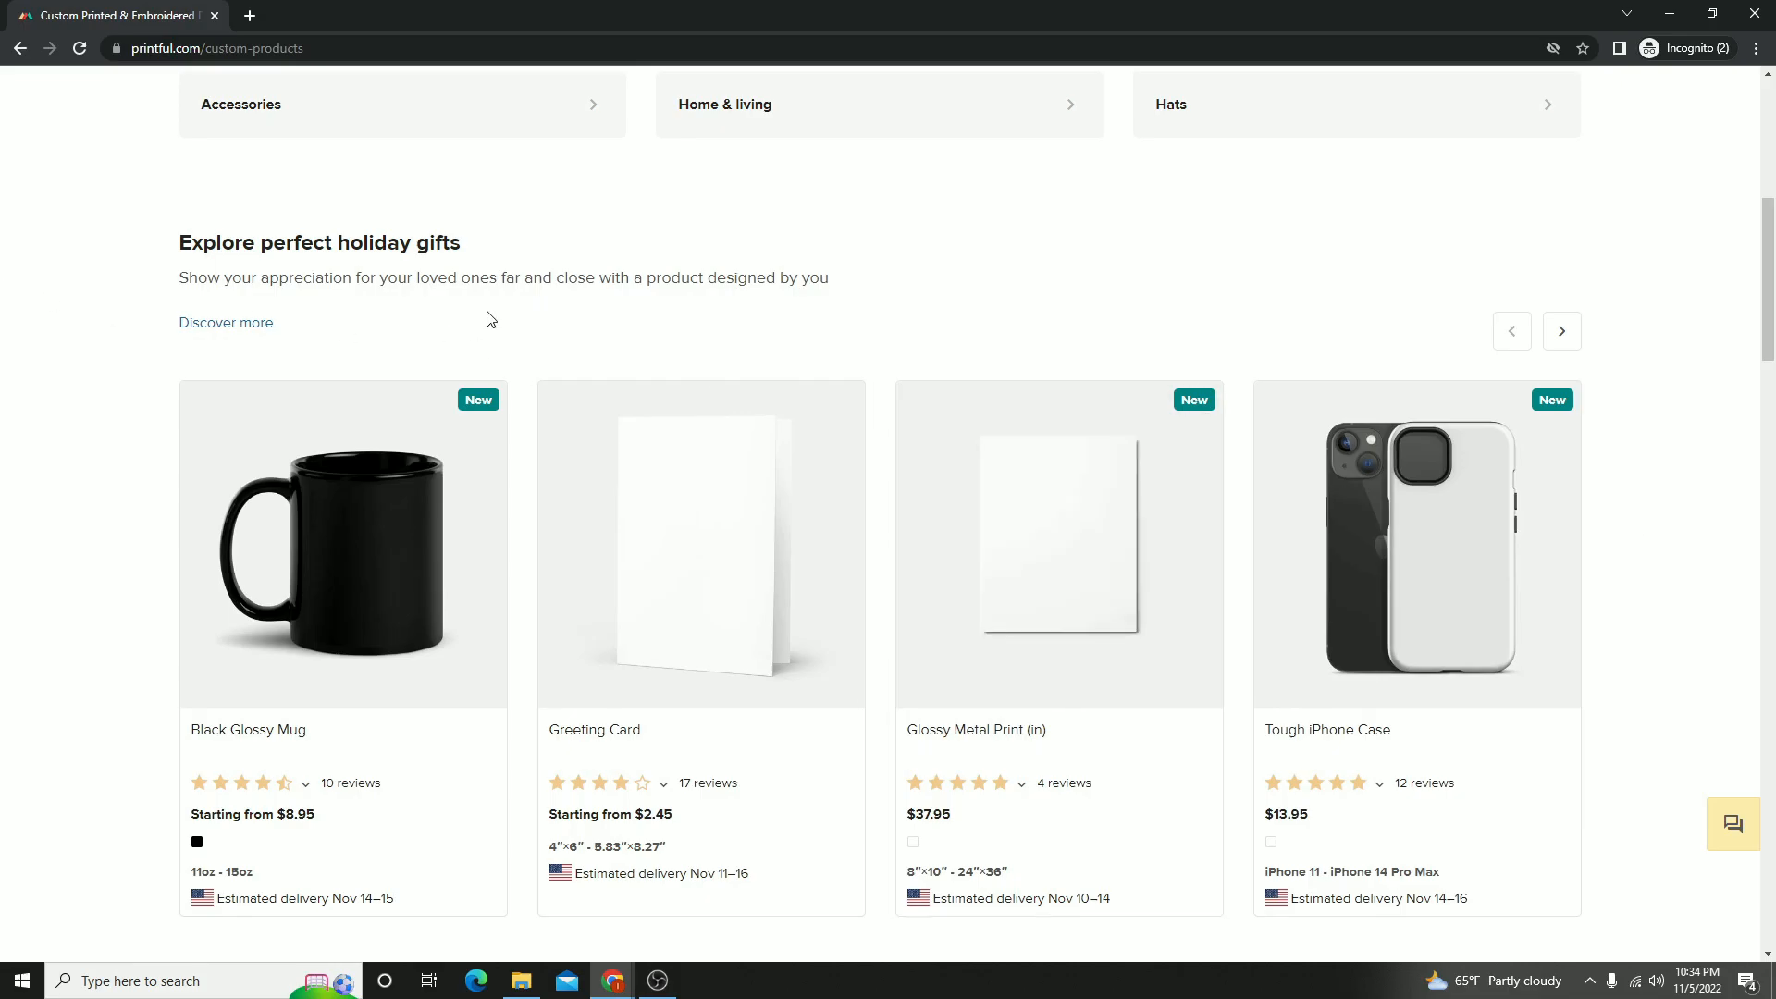
scroll(490, 319, up, 3)
scroll(947, 385, down, 5)
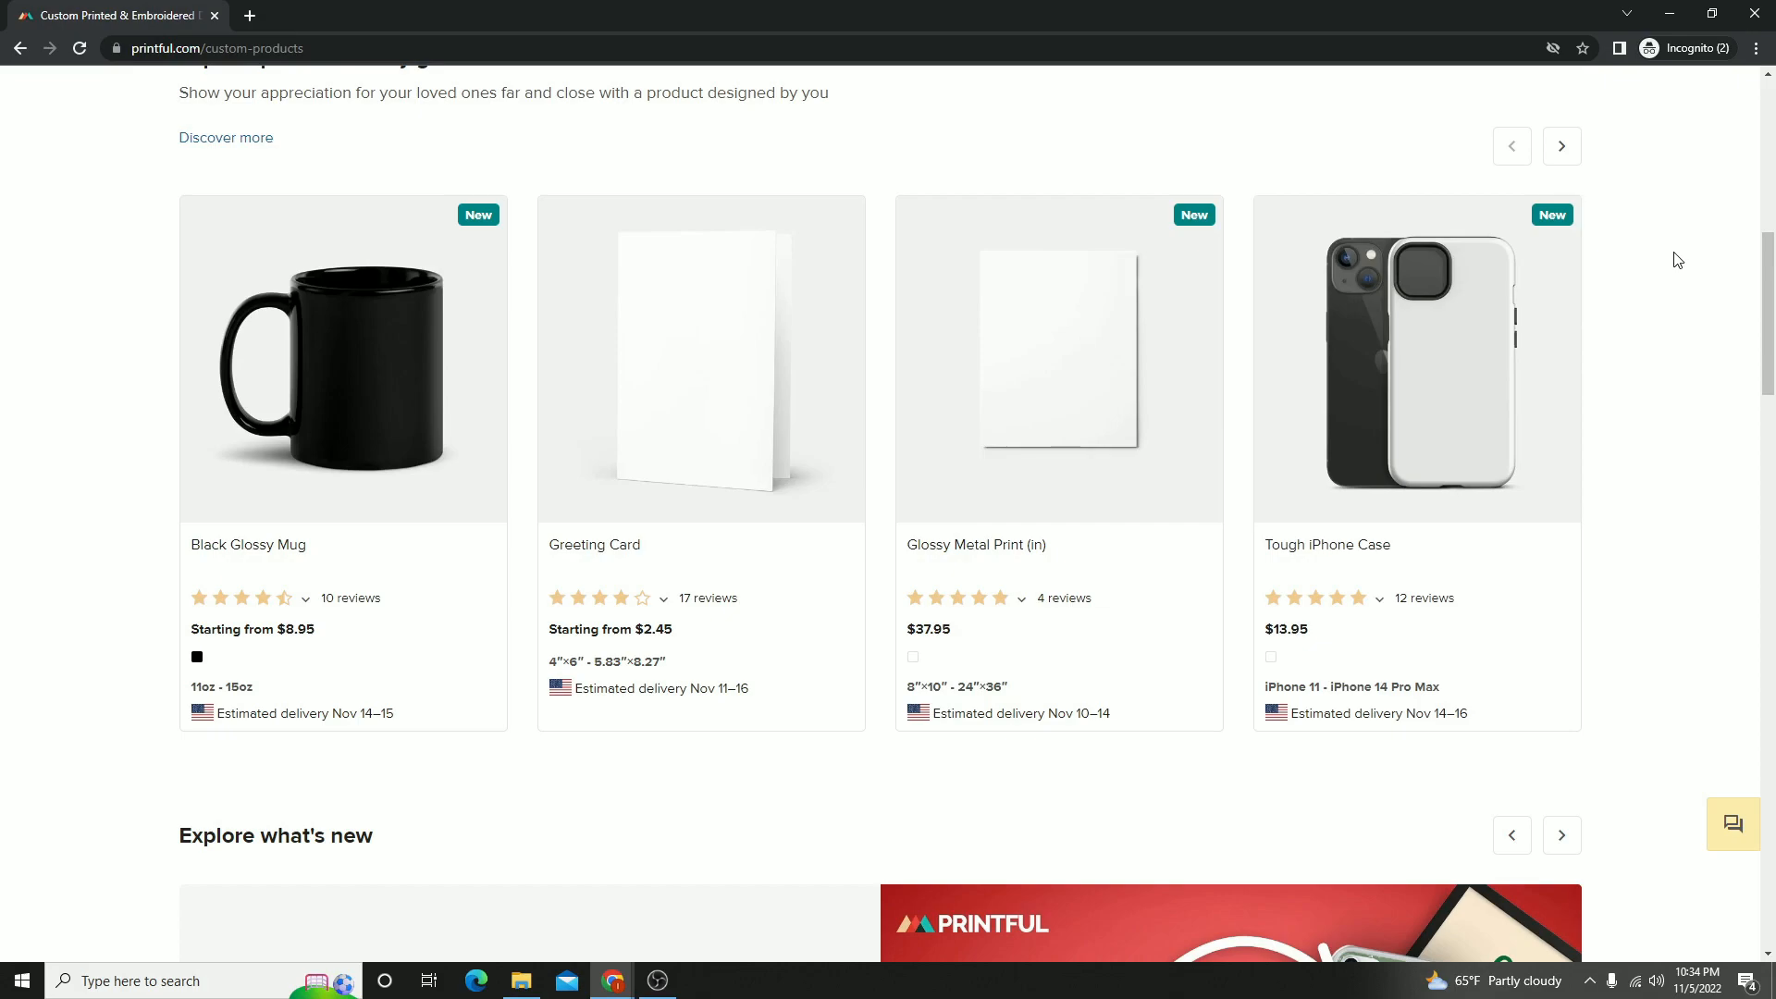
scroll(1767, 606, up, 2)
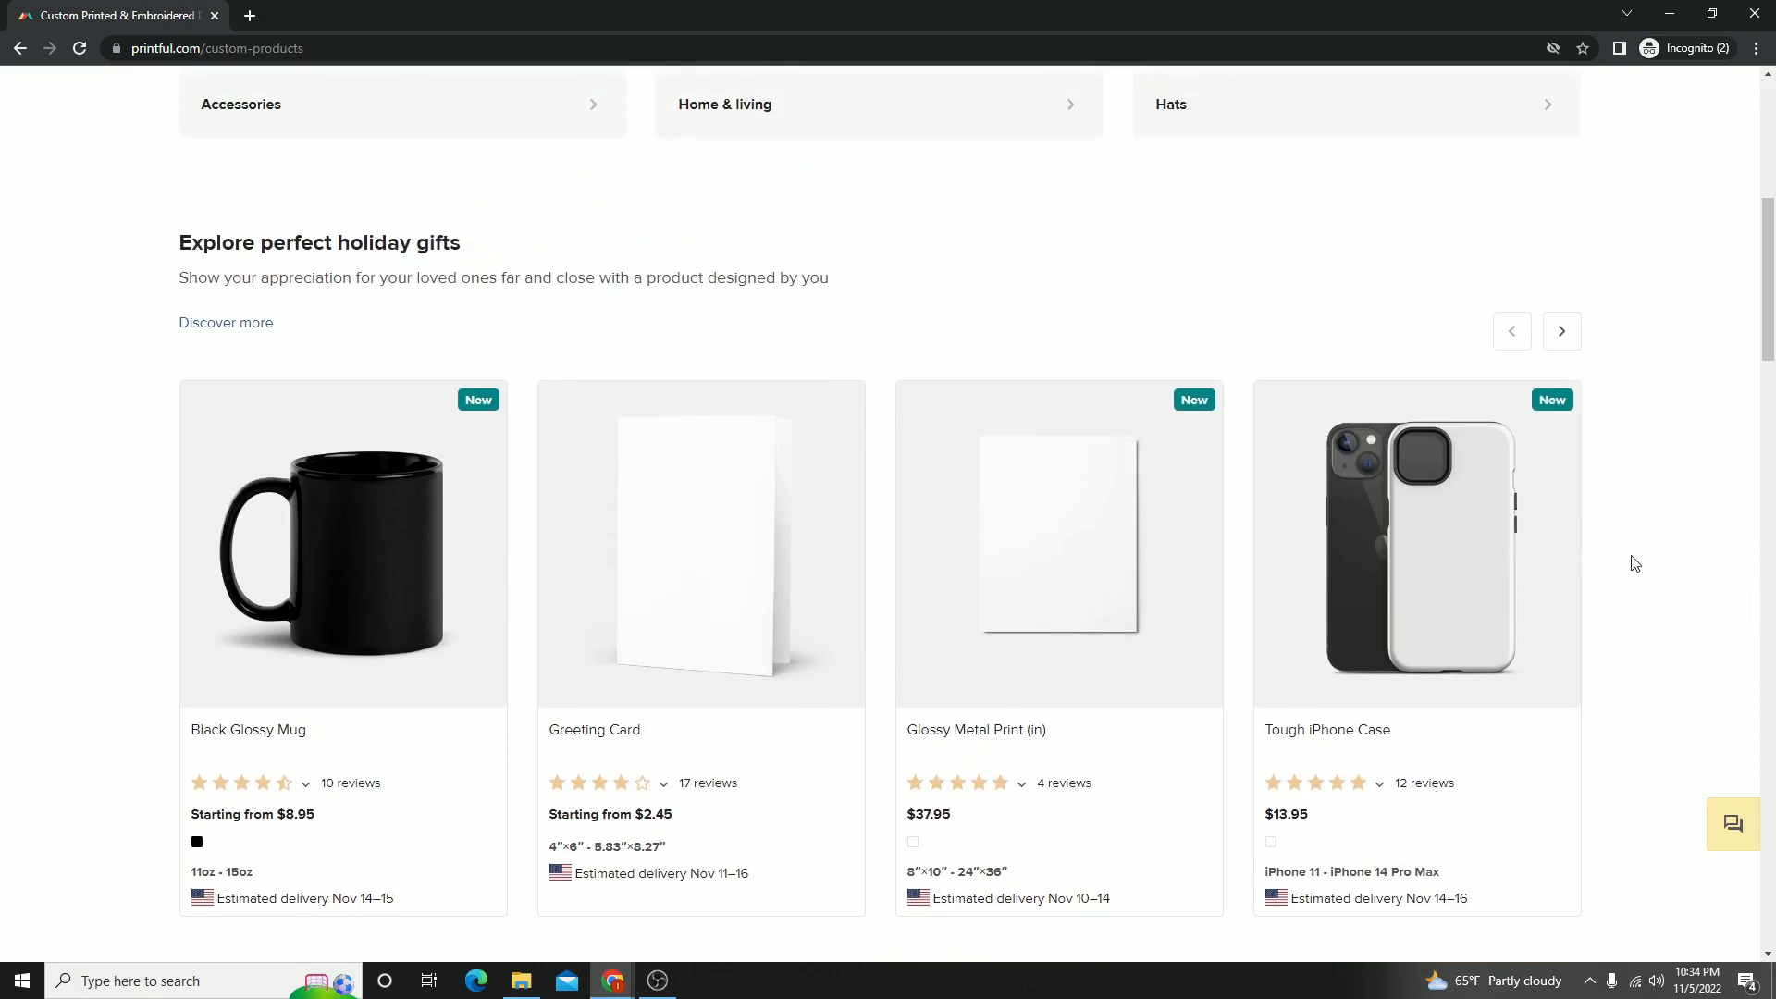
- Return to the store's Shopify admin and open the list of product collections
key(alt+Tab)
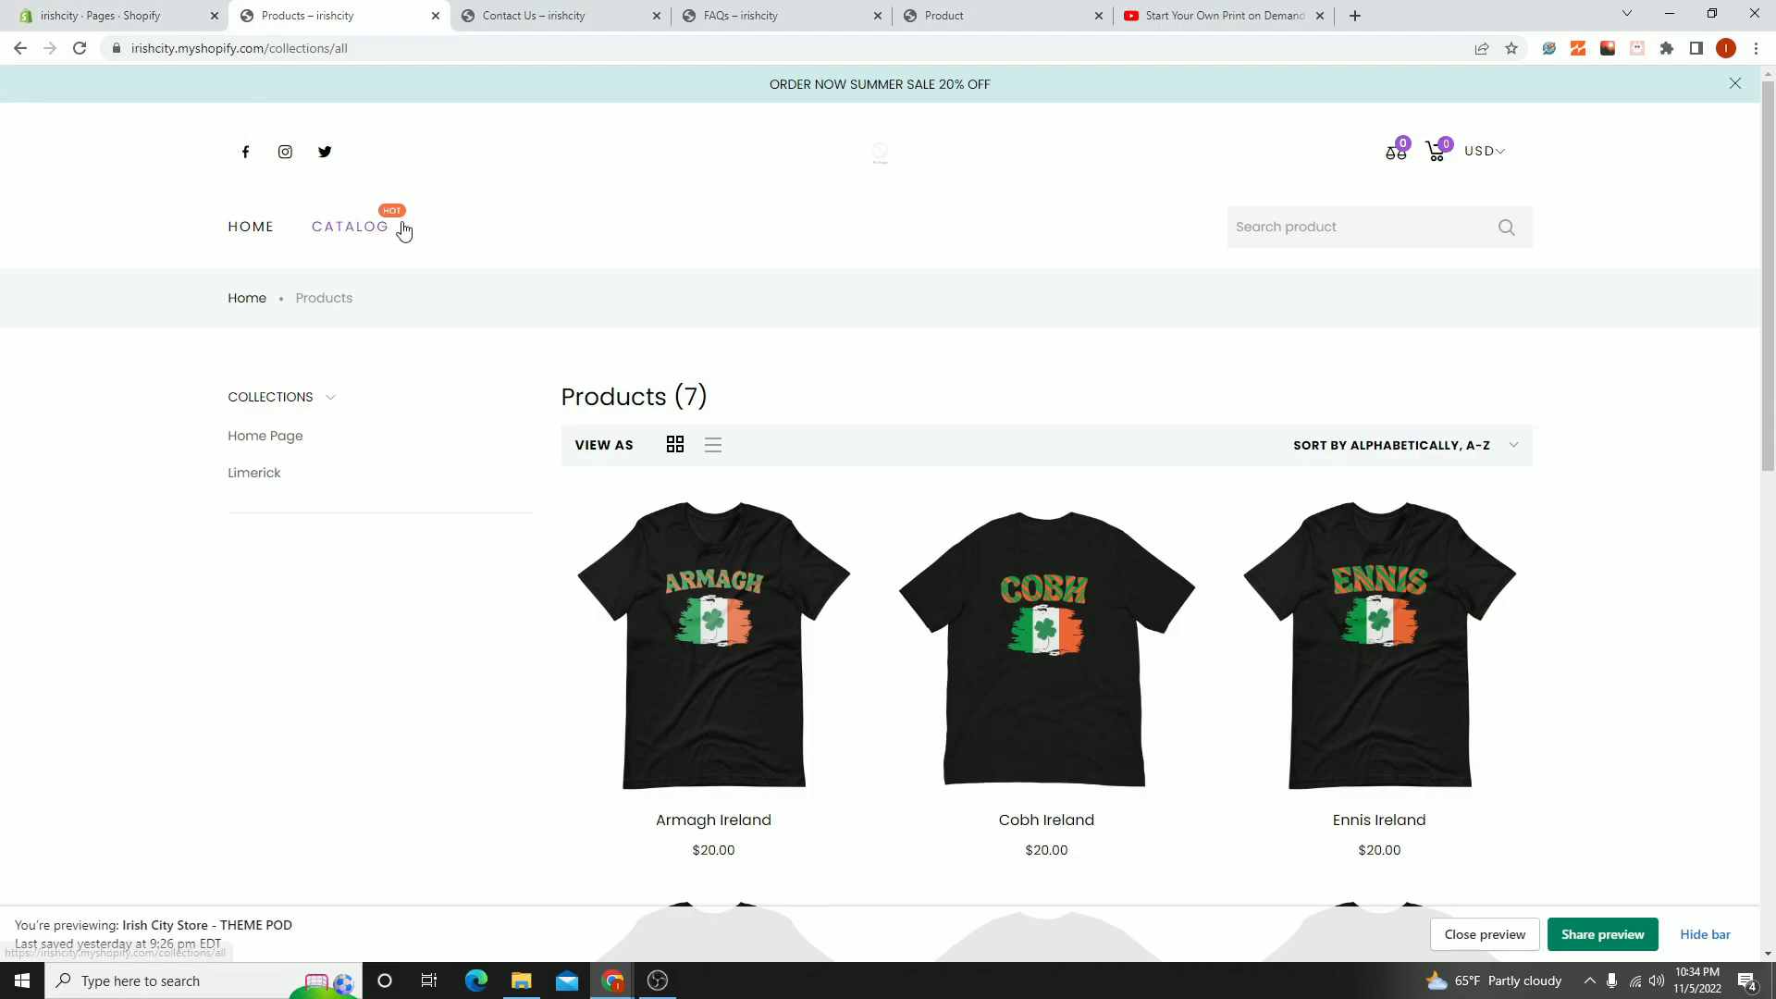
click(48, 8)
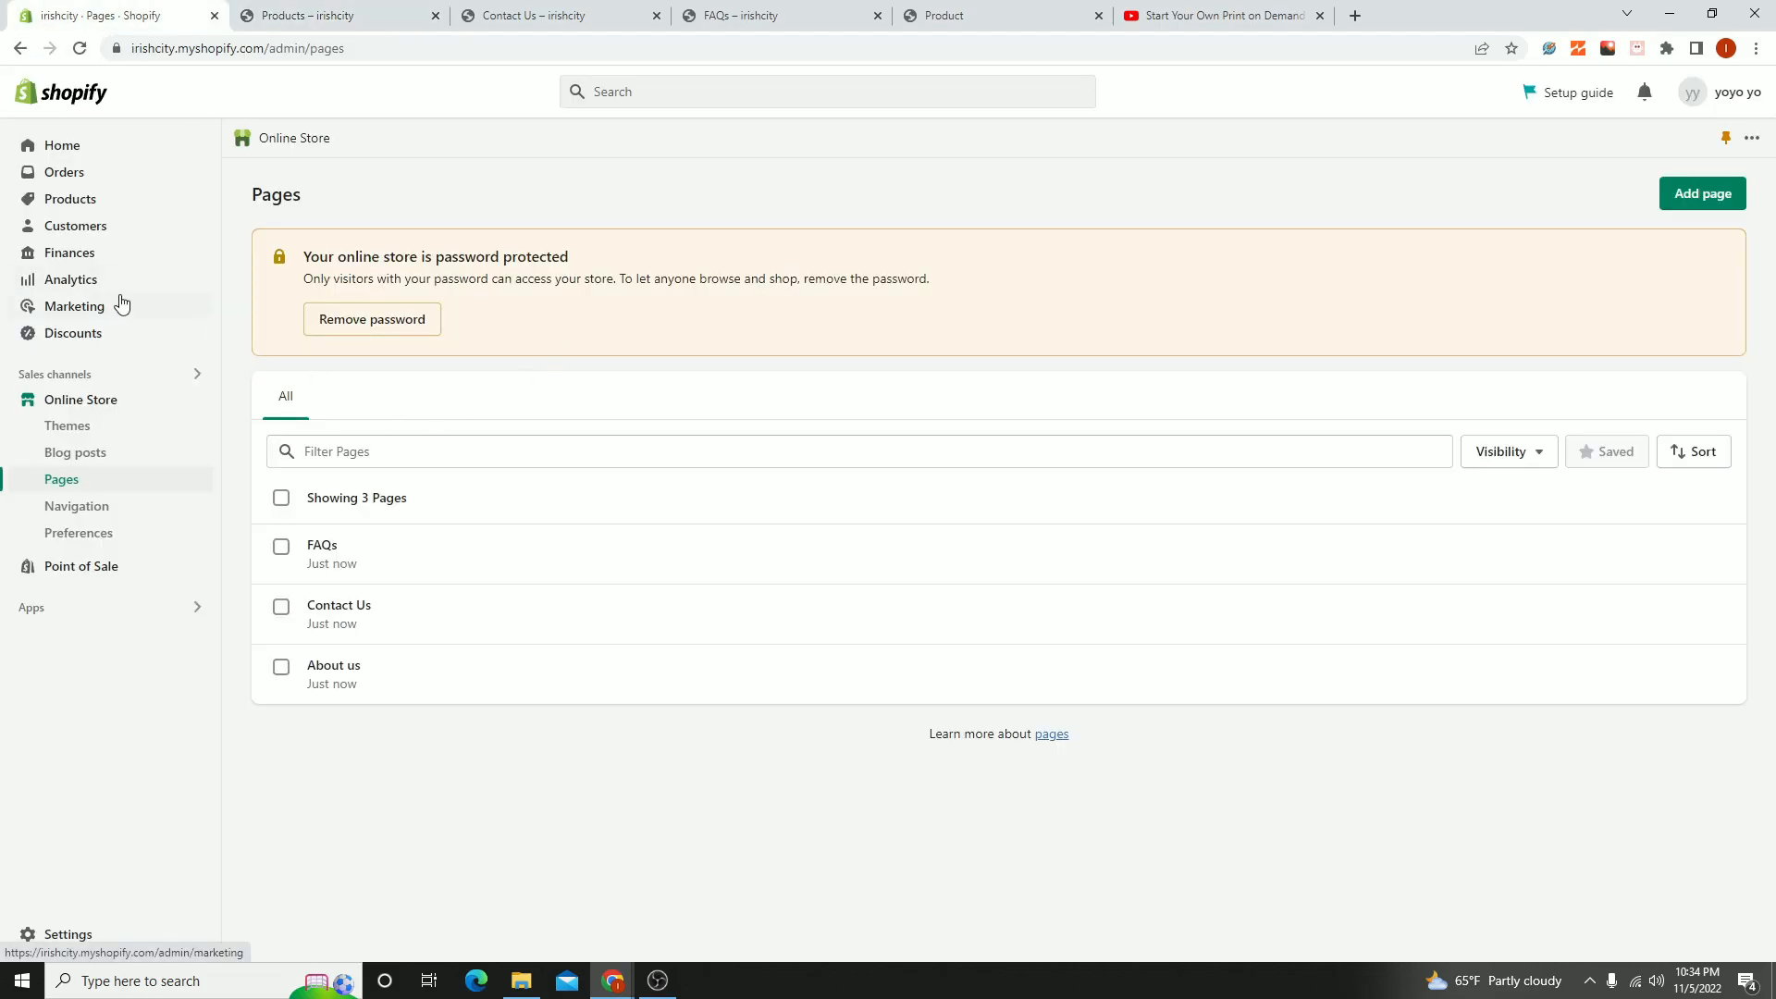
click(66, 207)
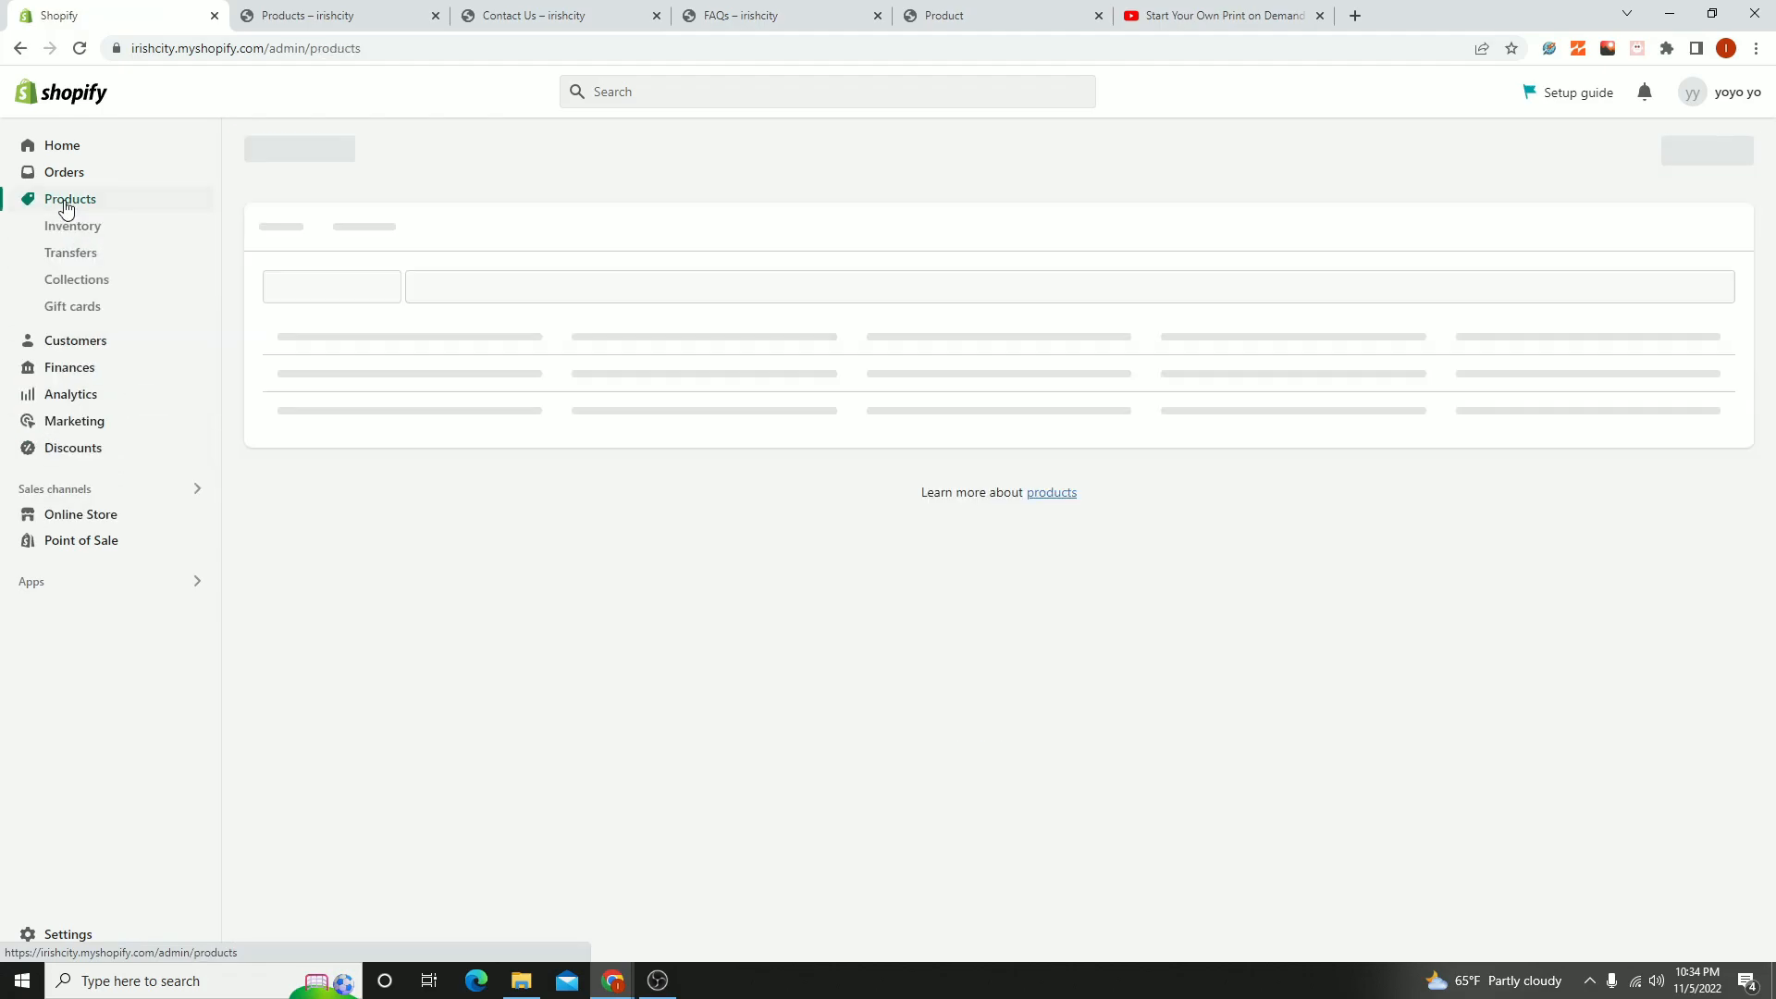
click(66, 280)
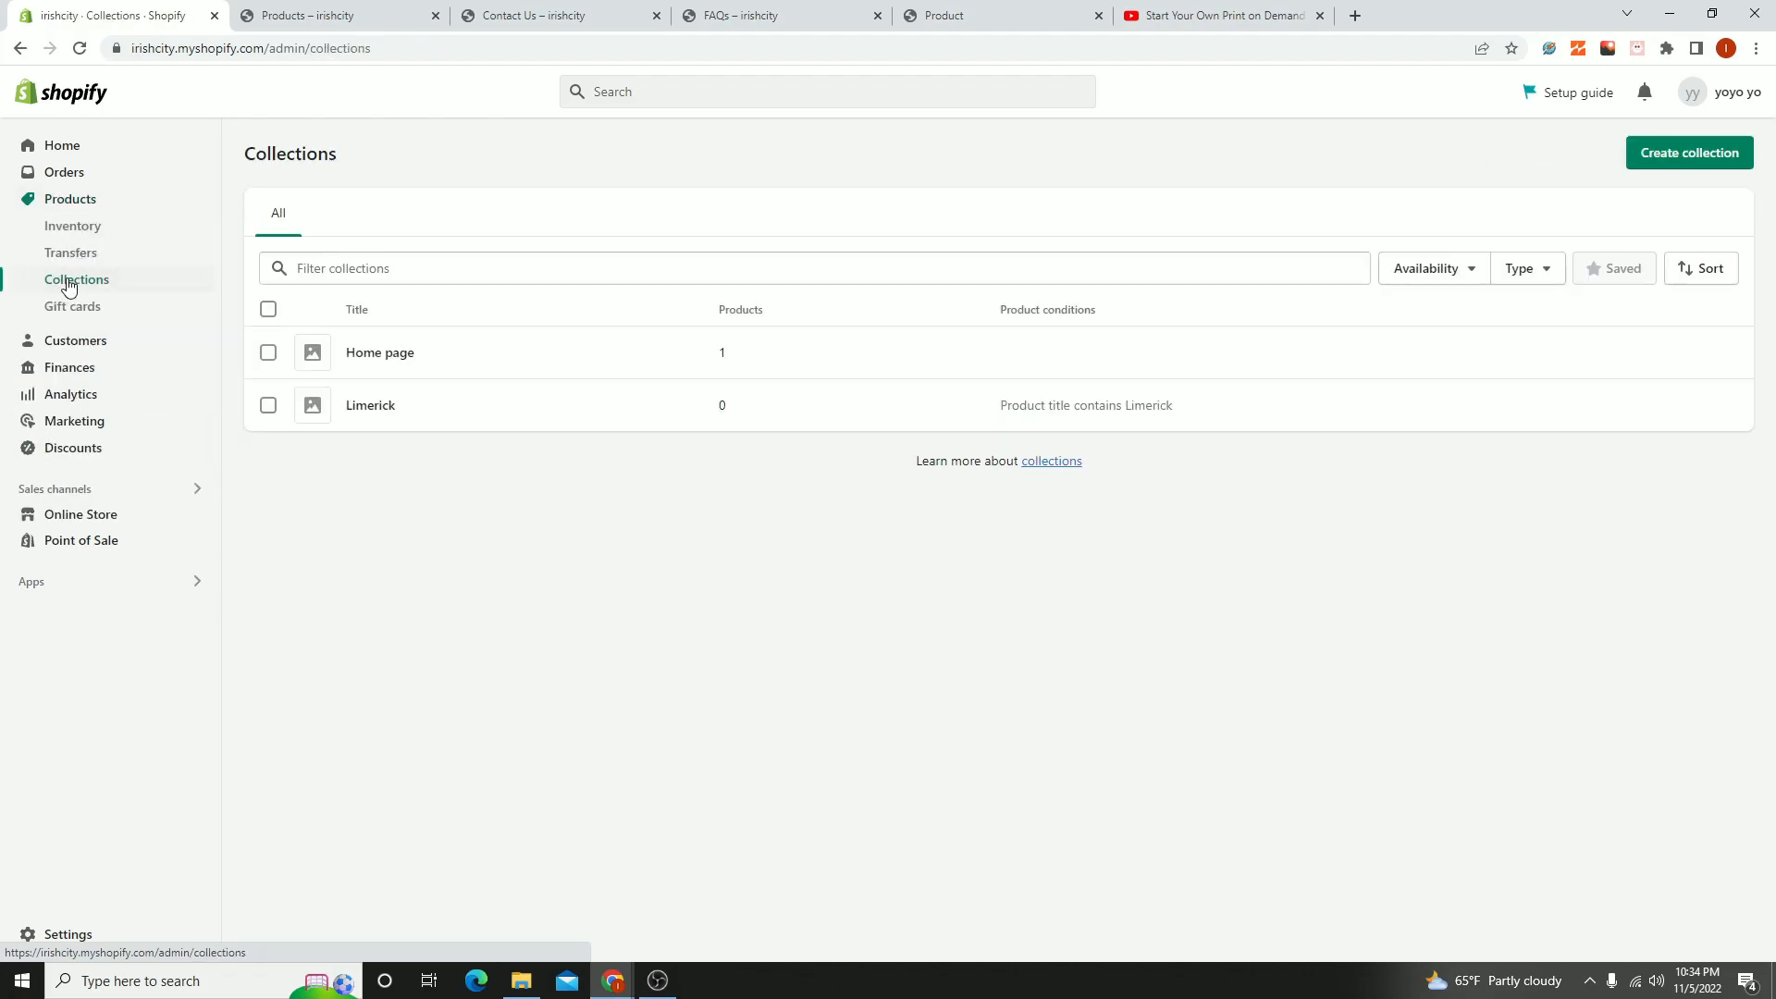
- Create and save a manual collection titled Shirts, check its theme template options, and return to the collections list
click(1708, 164)
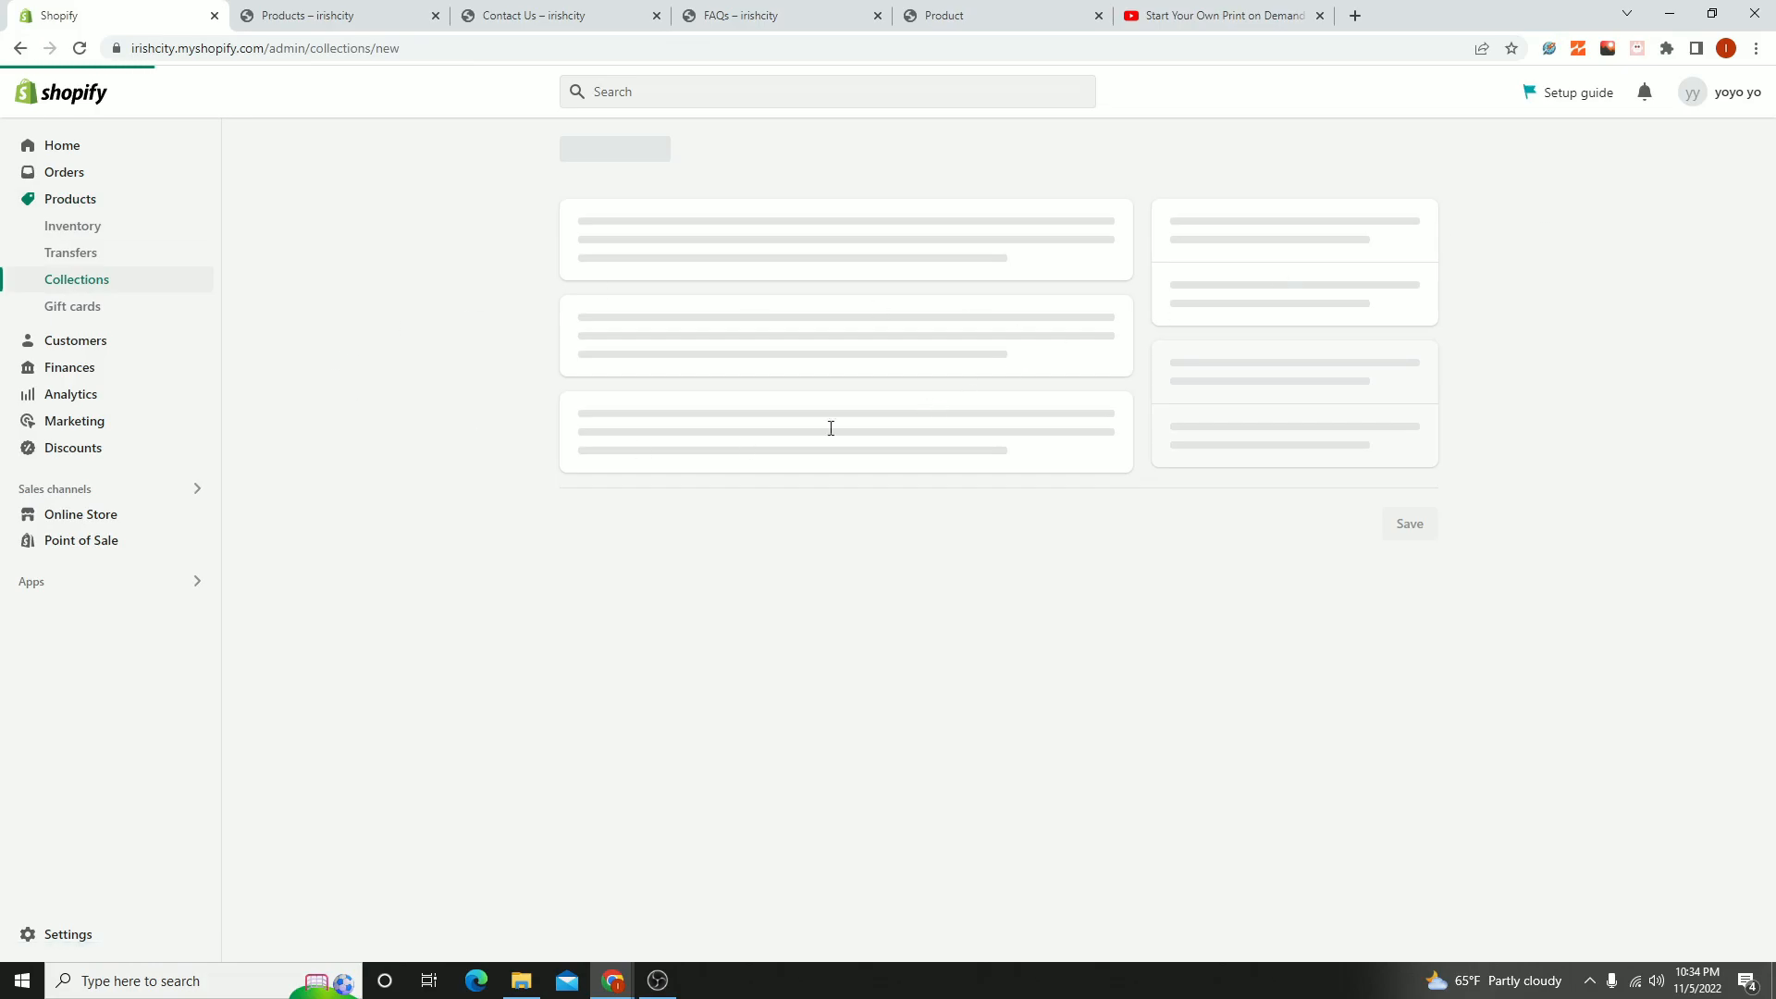
click(638, 250)
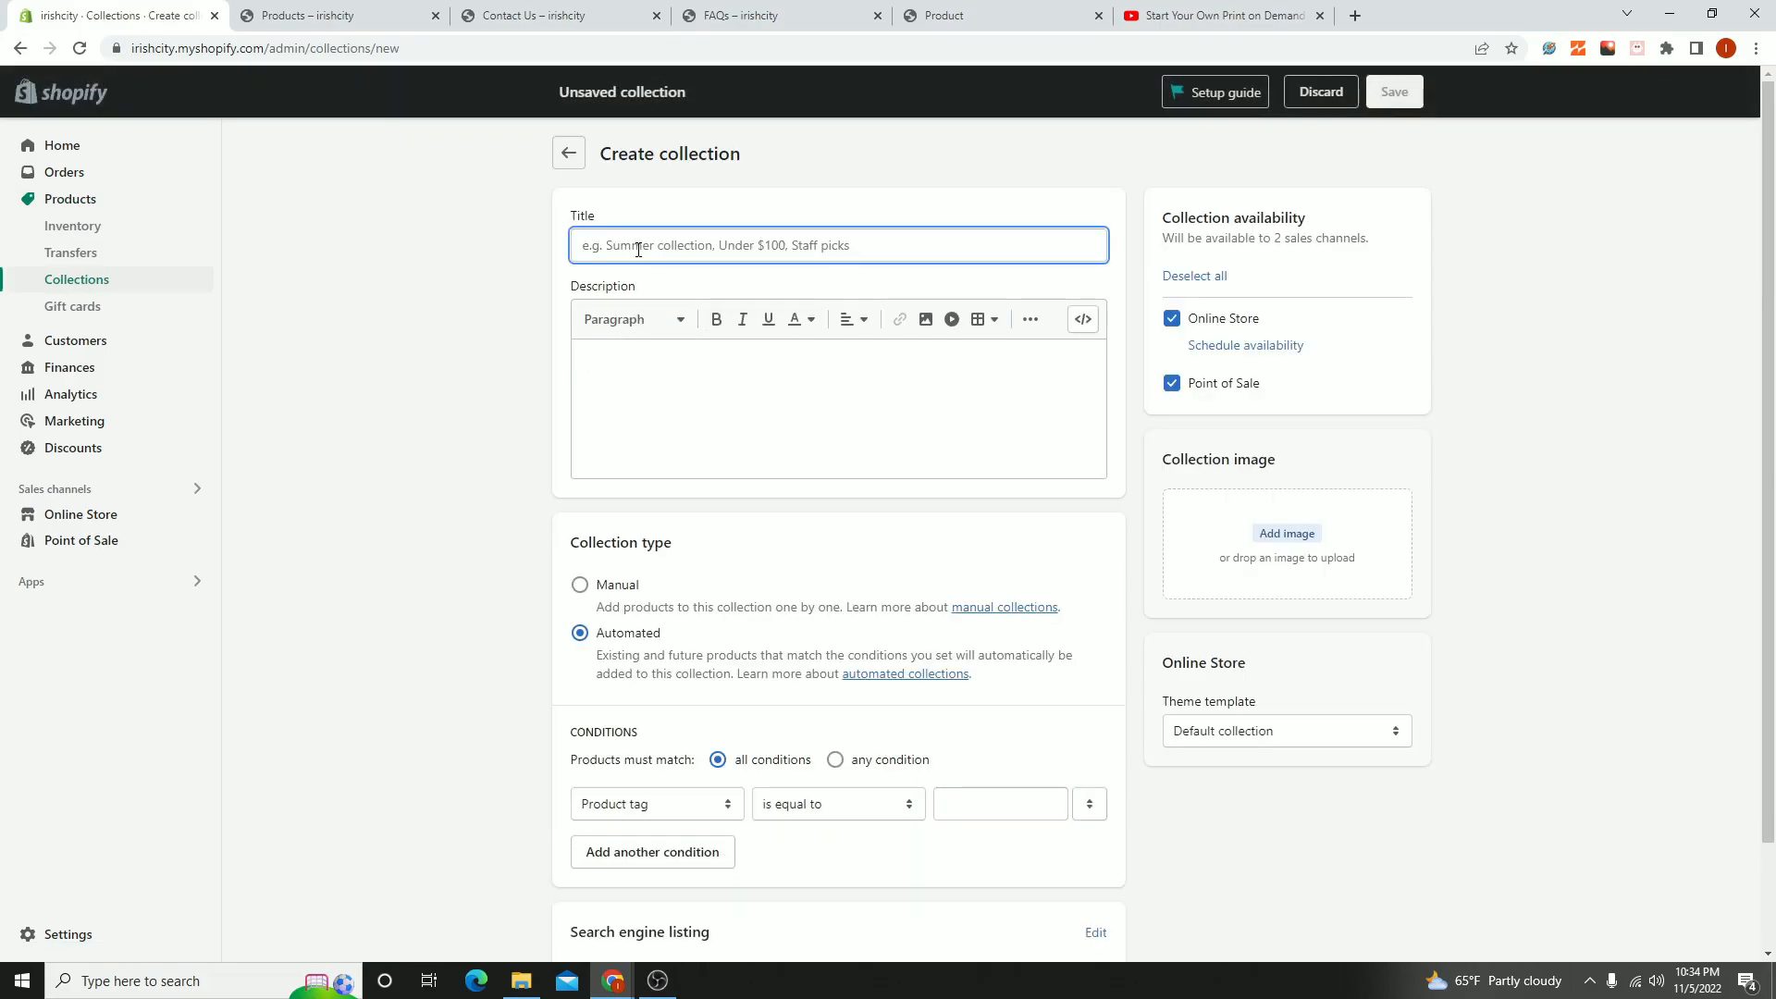
text(Shi)
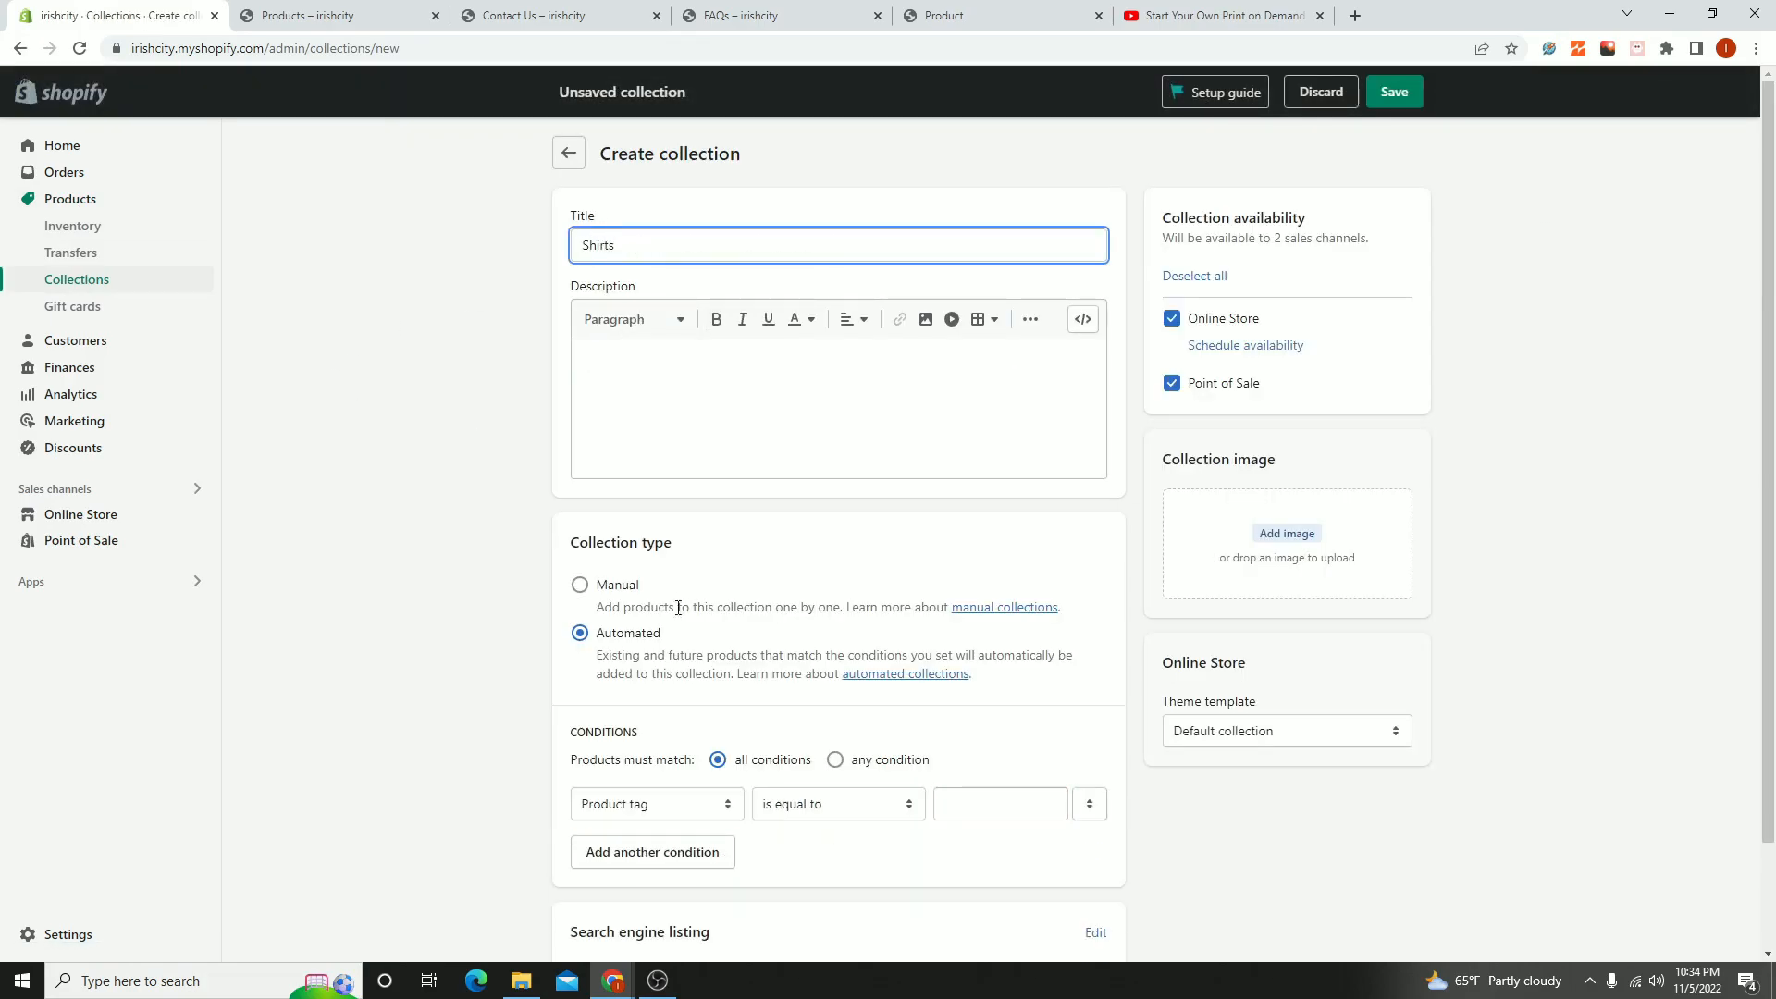
text(rts)
click(601, 599)
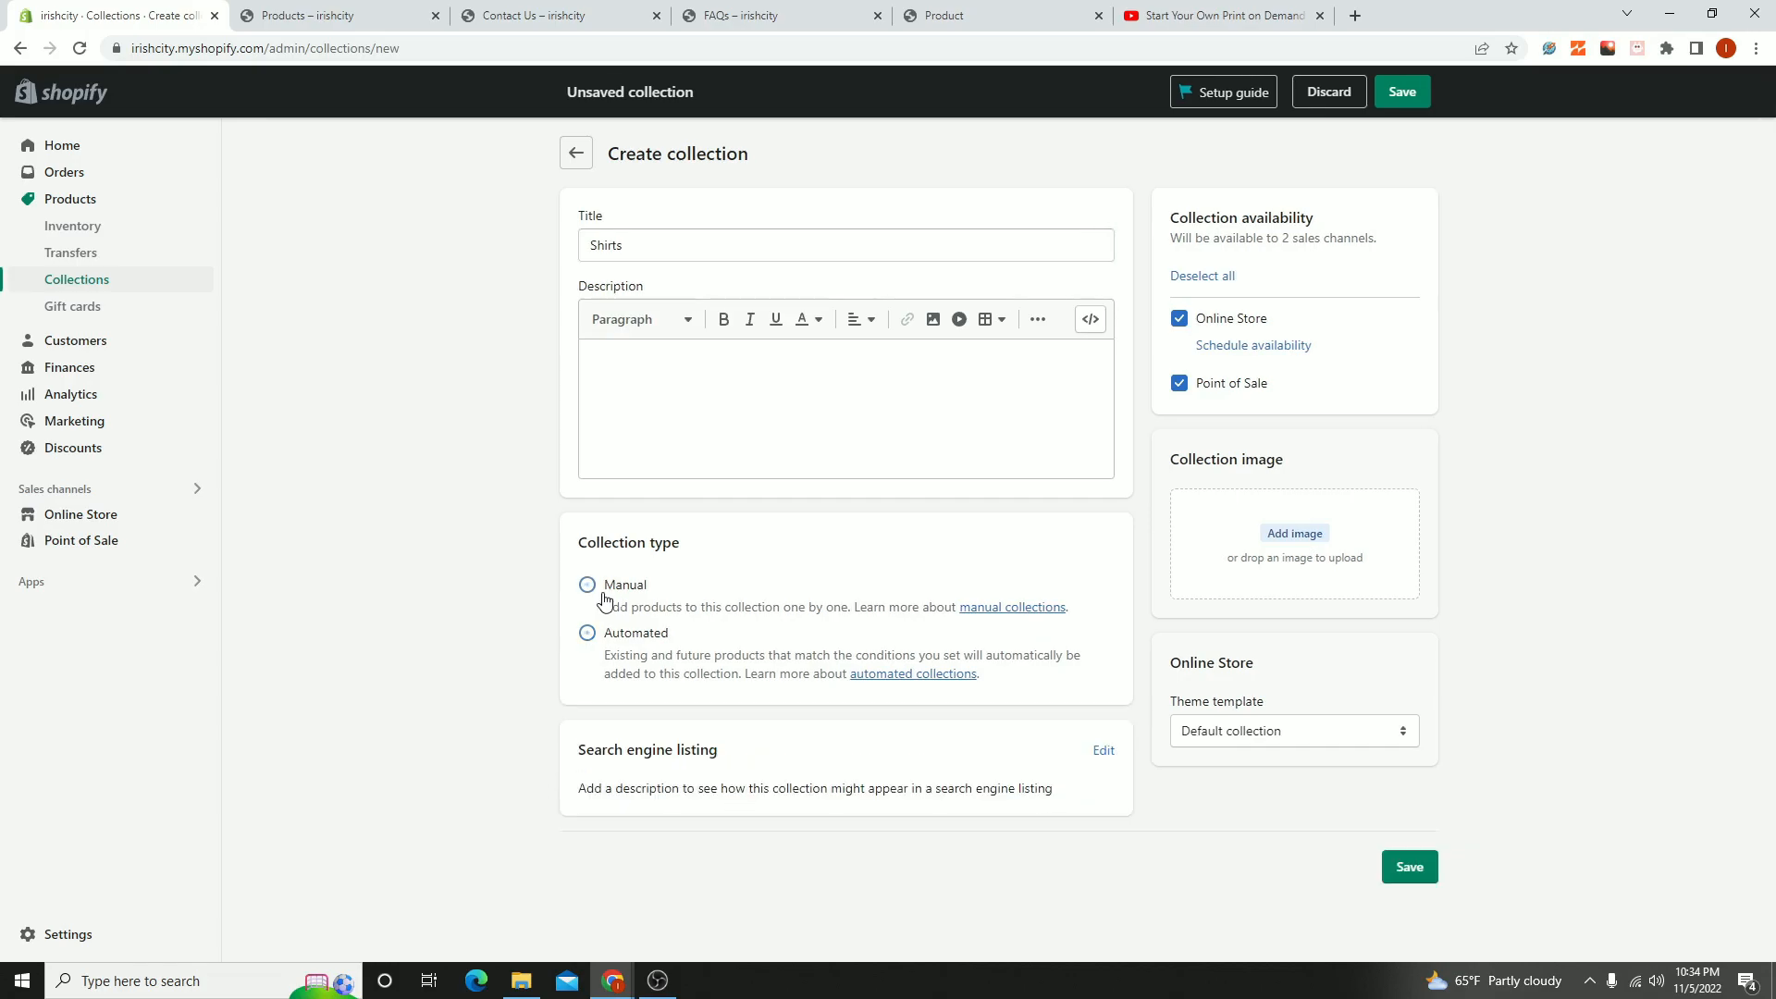
click(1425, 870)
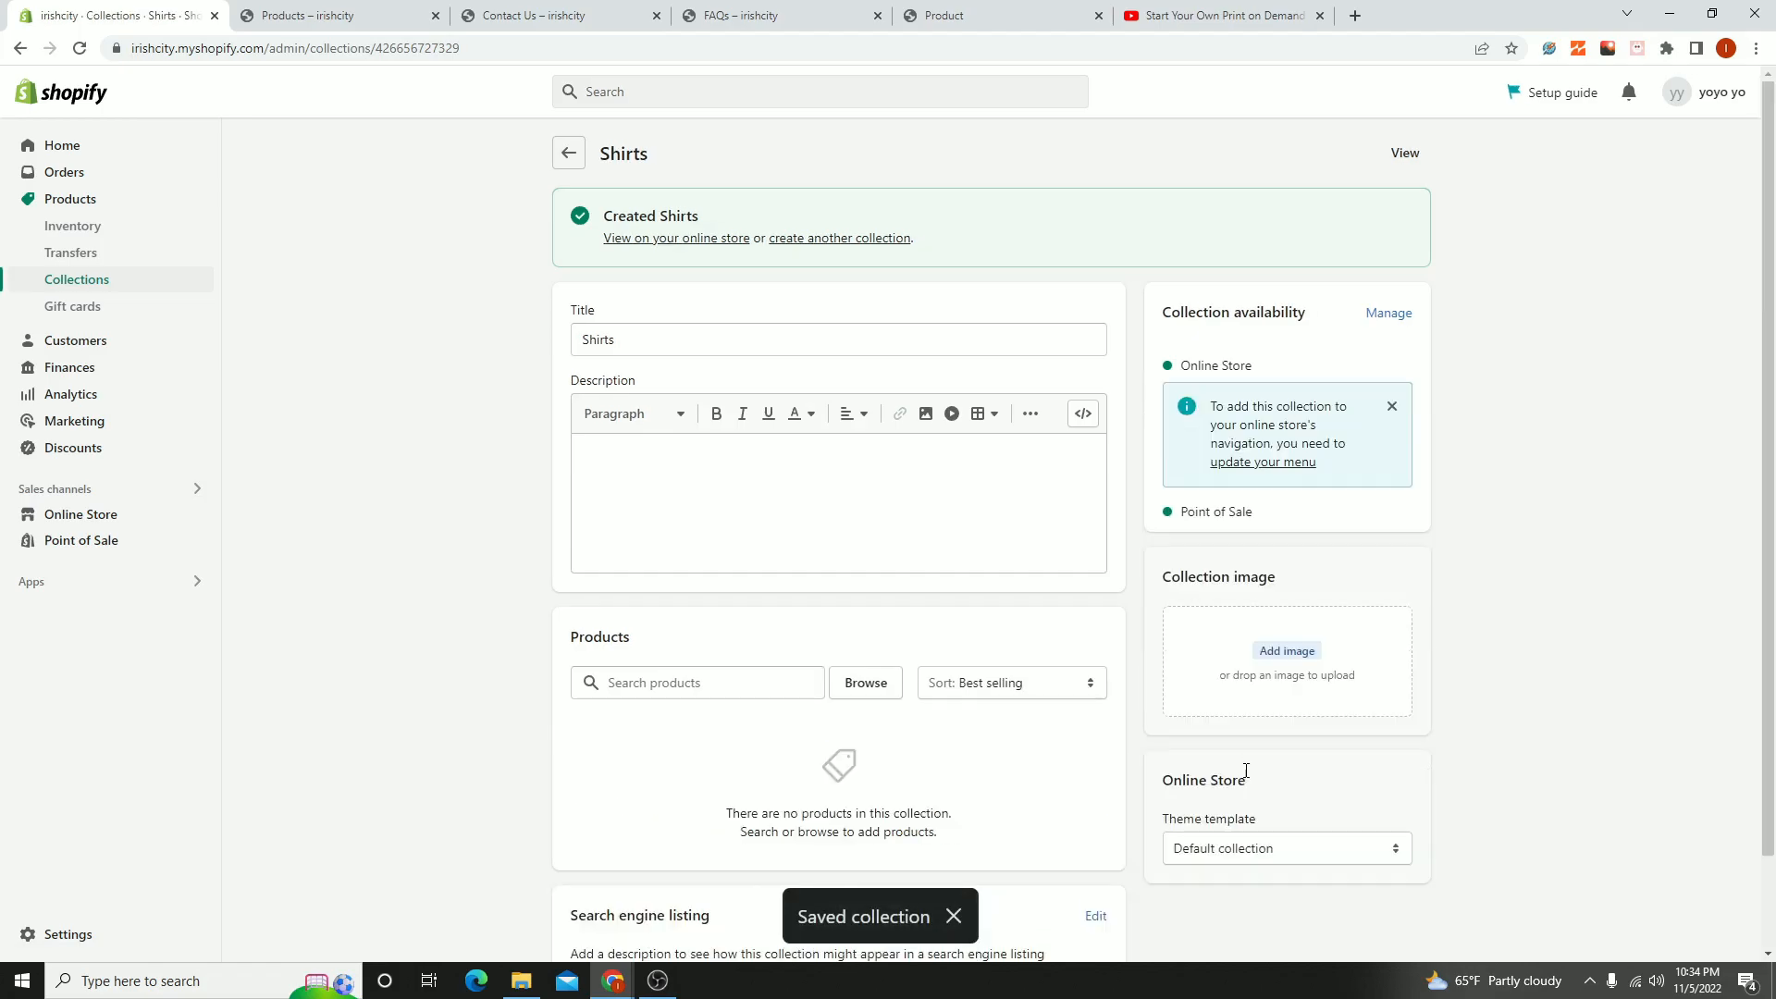
click(1234, 845)
click(1527, 804)
click(567, 156)
- Create and save a manual collection titled Phone Cases, and return to the collections list
click(1681, 151)
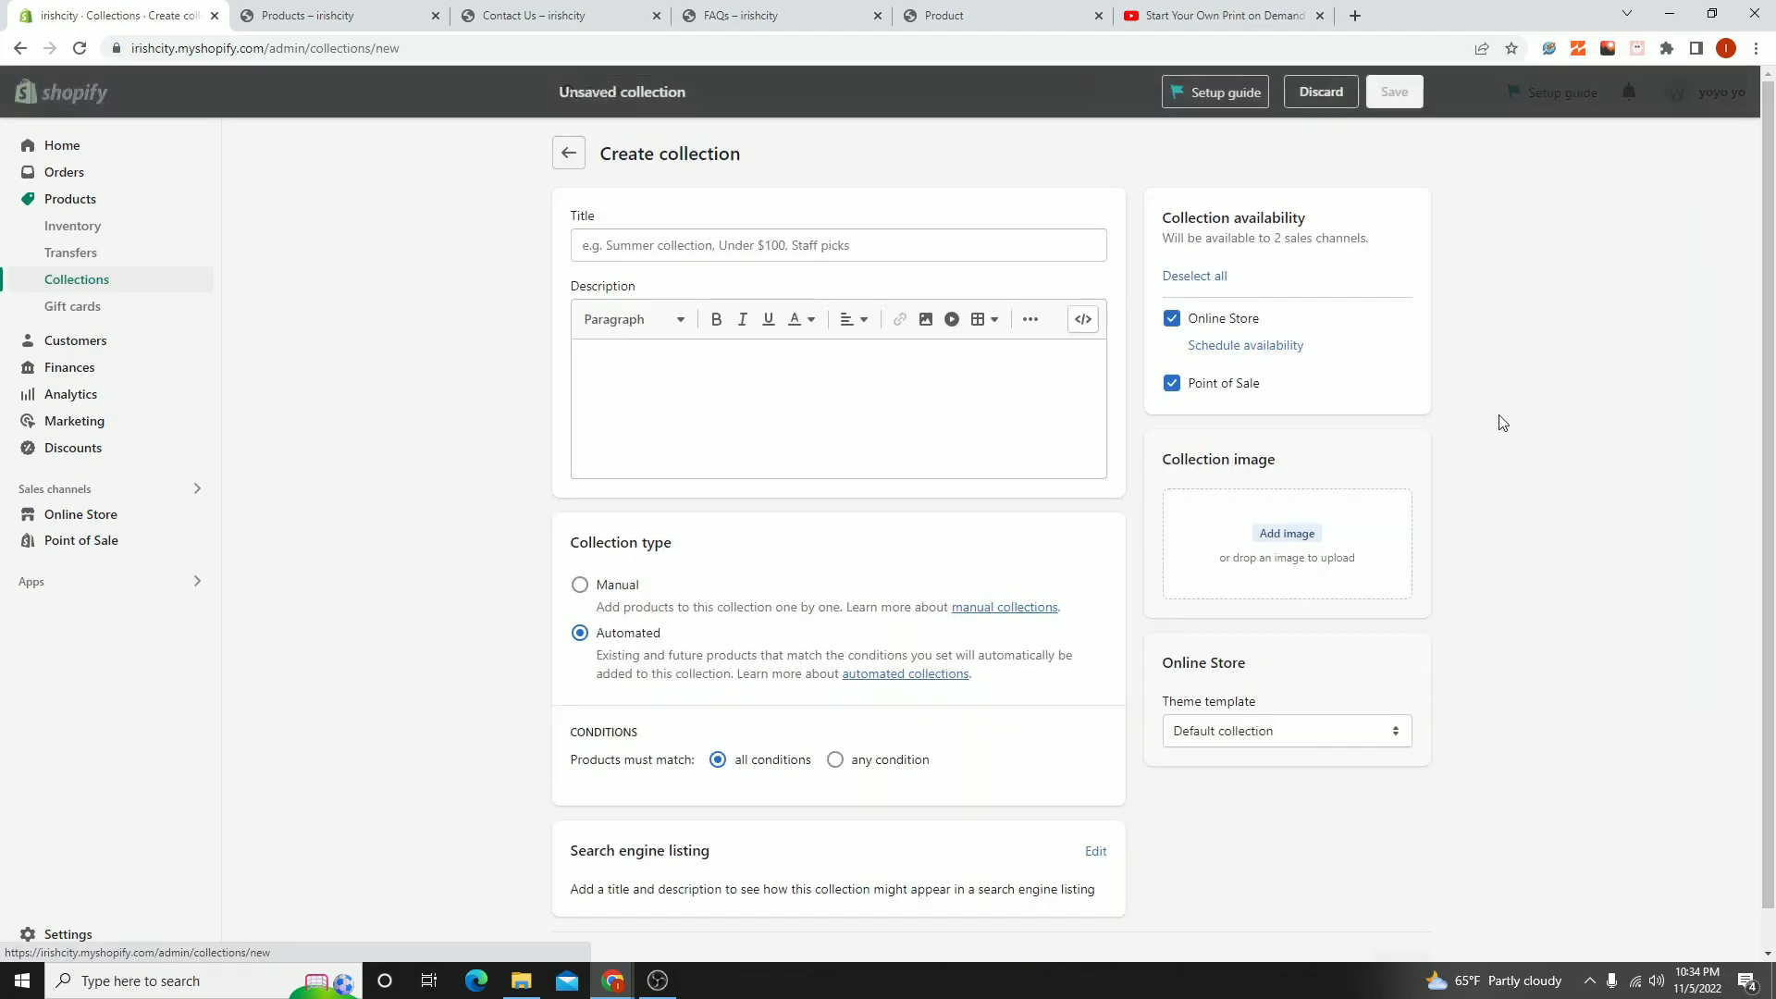
click(784, 257)
text(Phone Cases)
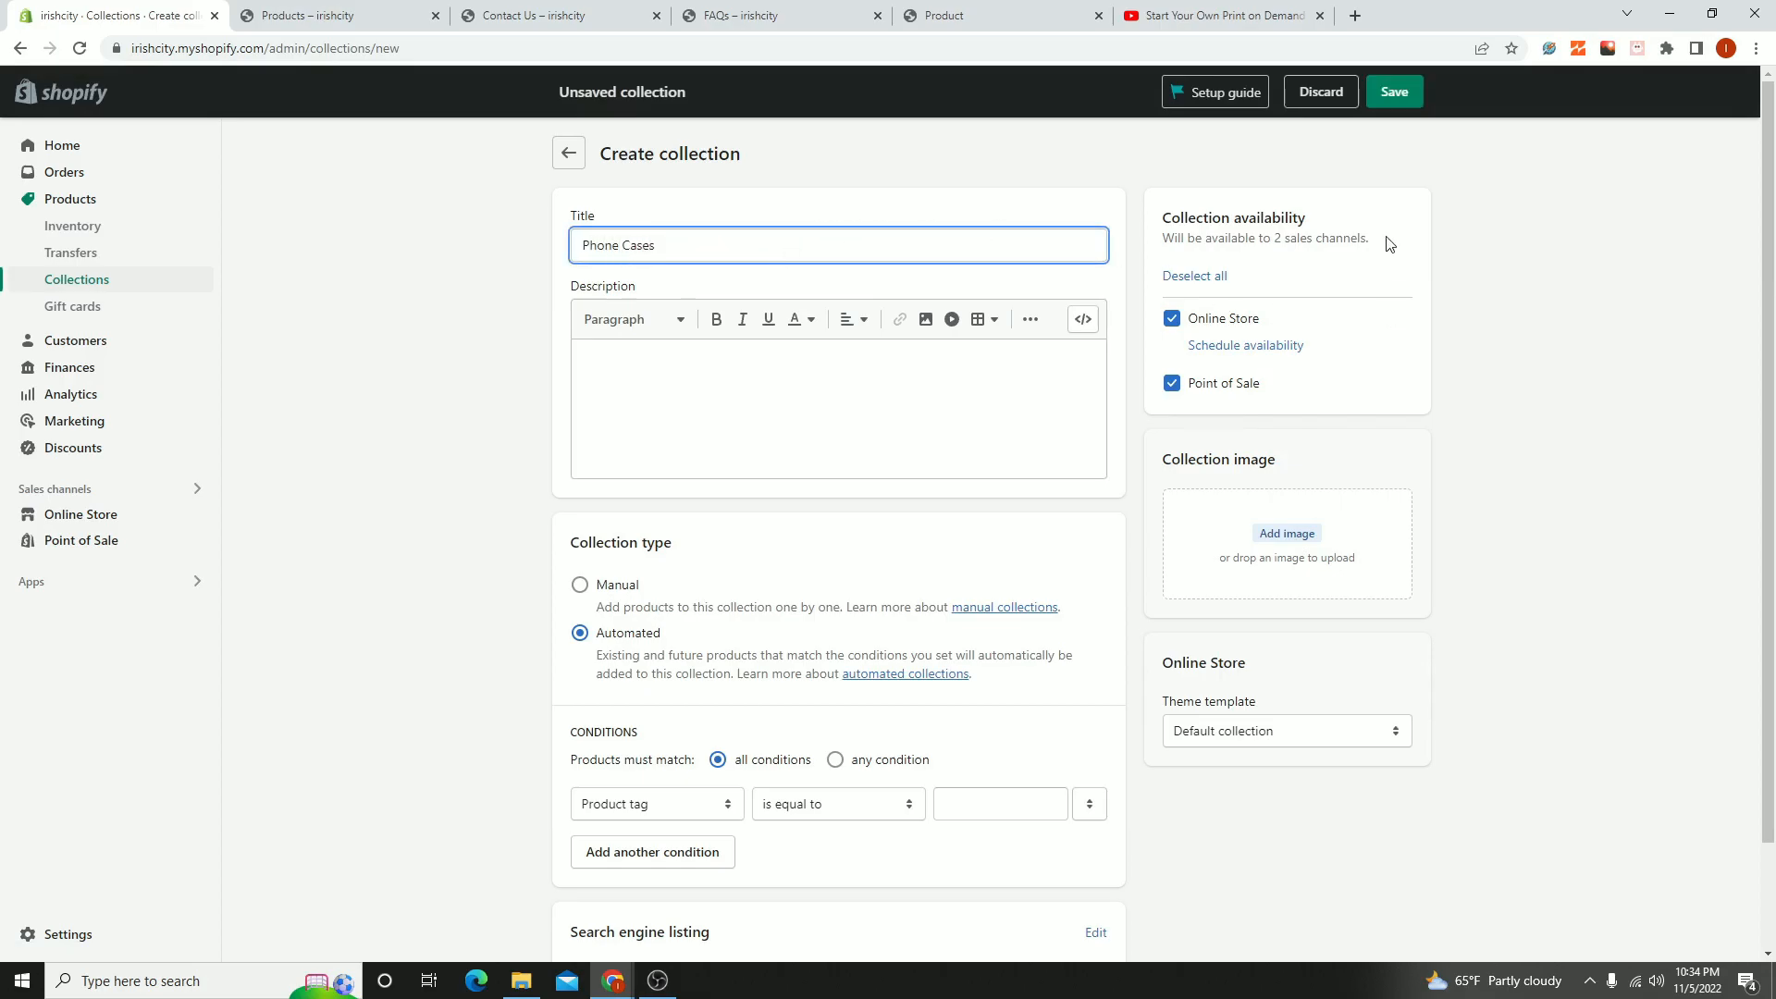
click(622, 583)
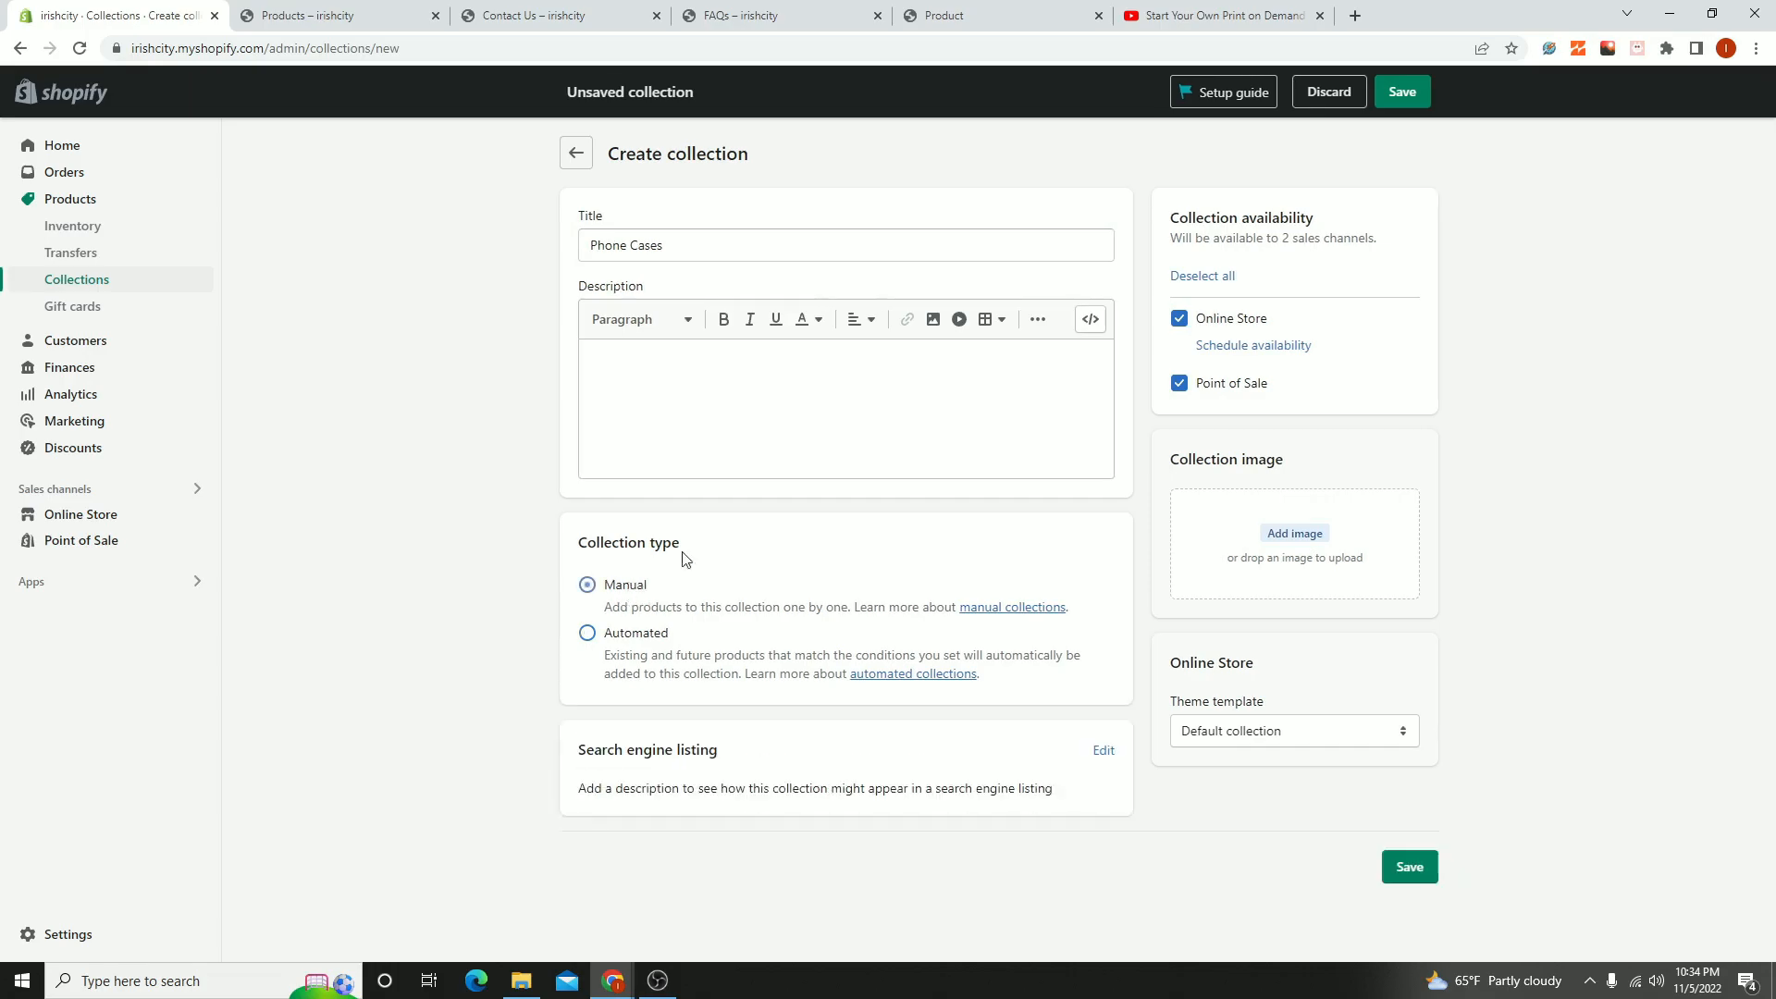
click(1404, 100)
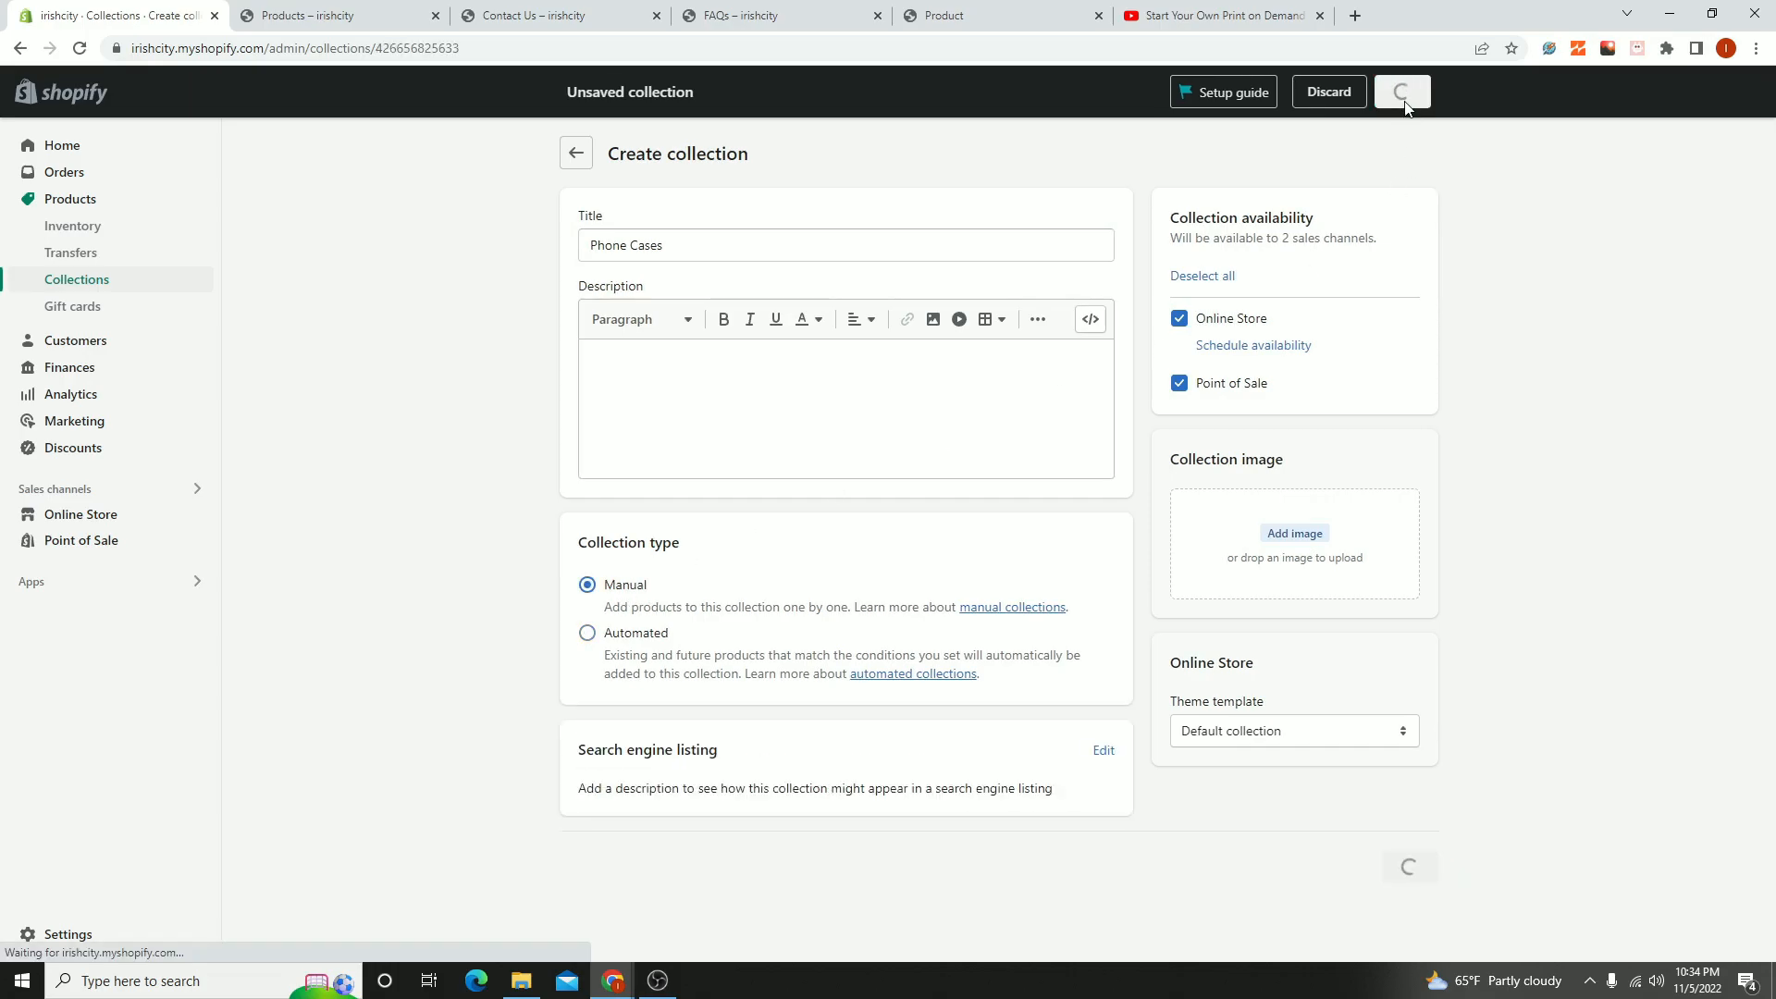
click(572, 155)
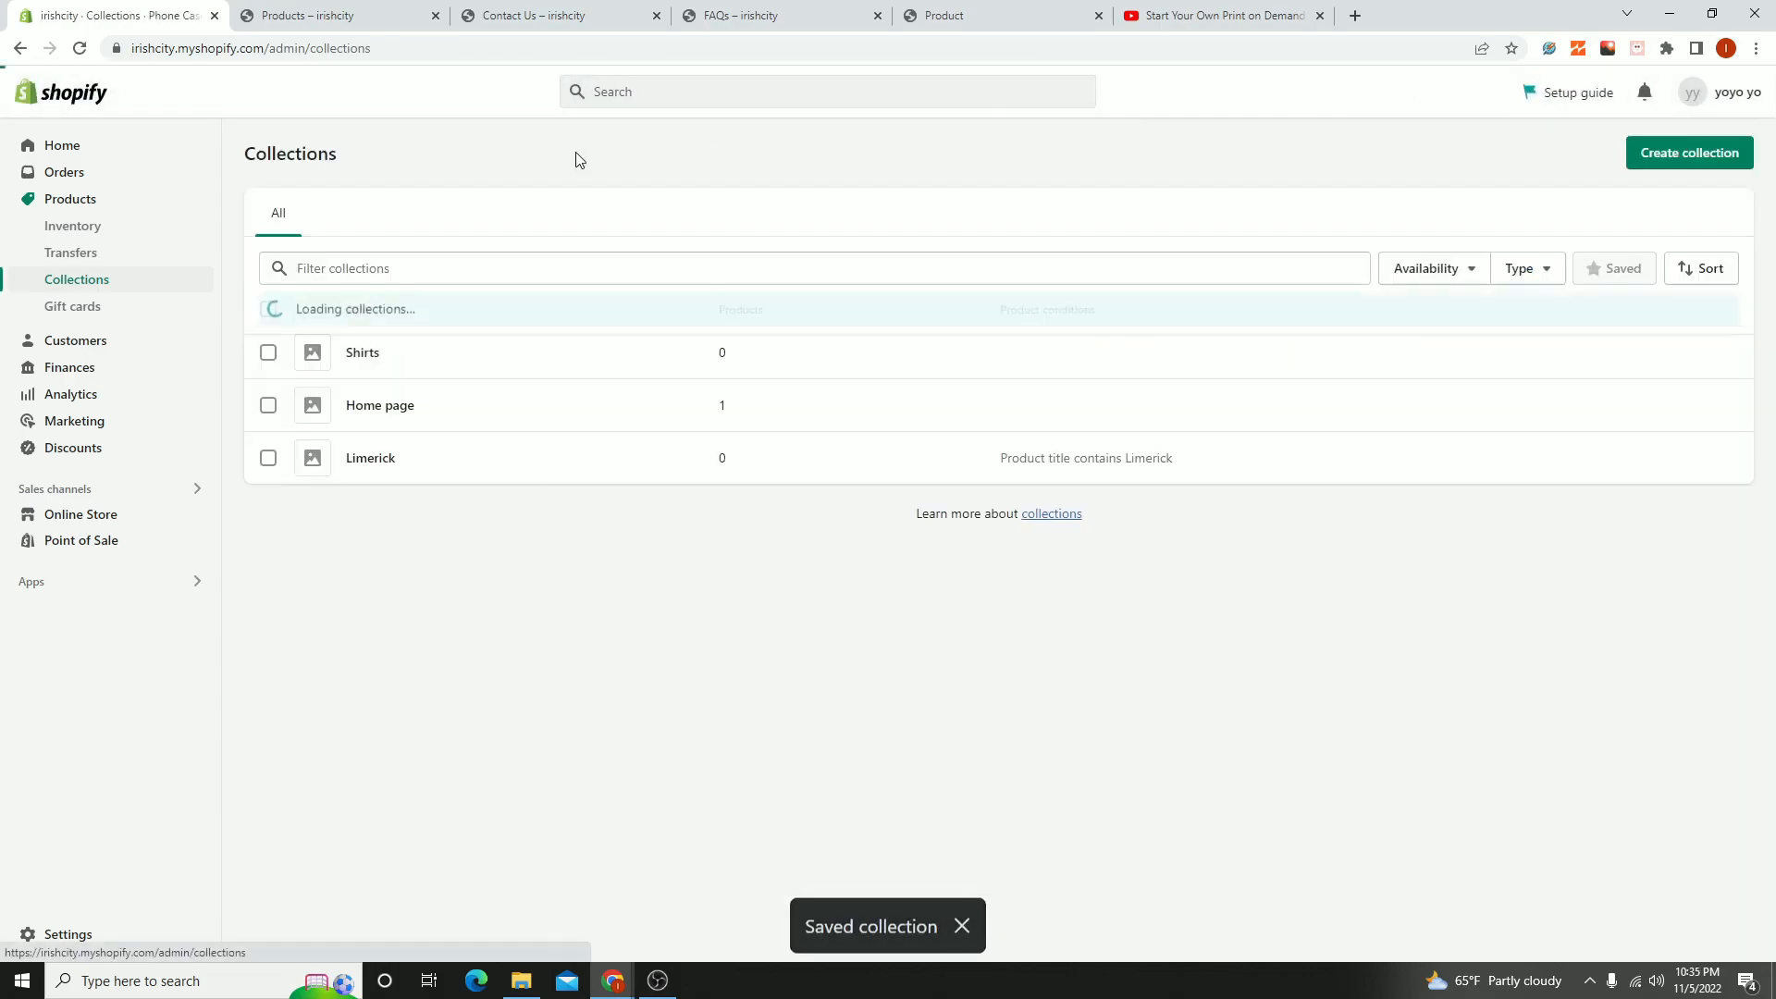
- Create and save a manual collection titled Hoodies, and return to the collections list
click(1690, 155)
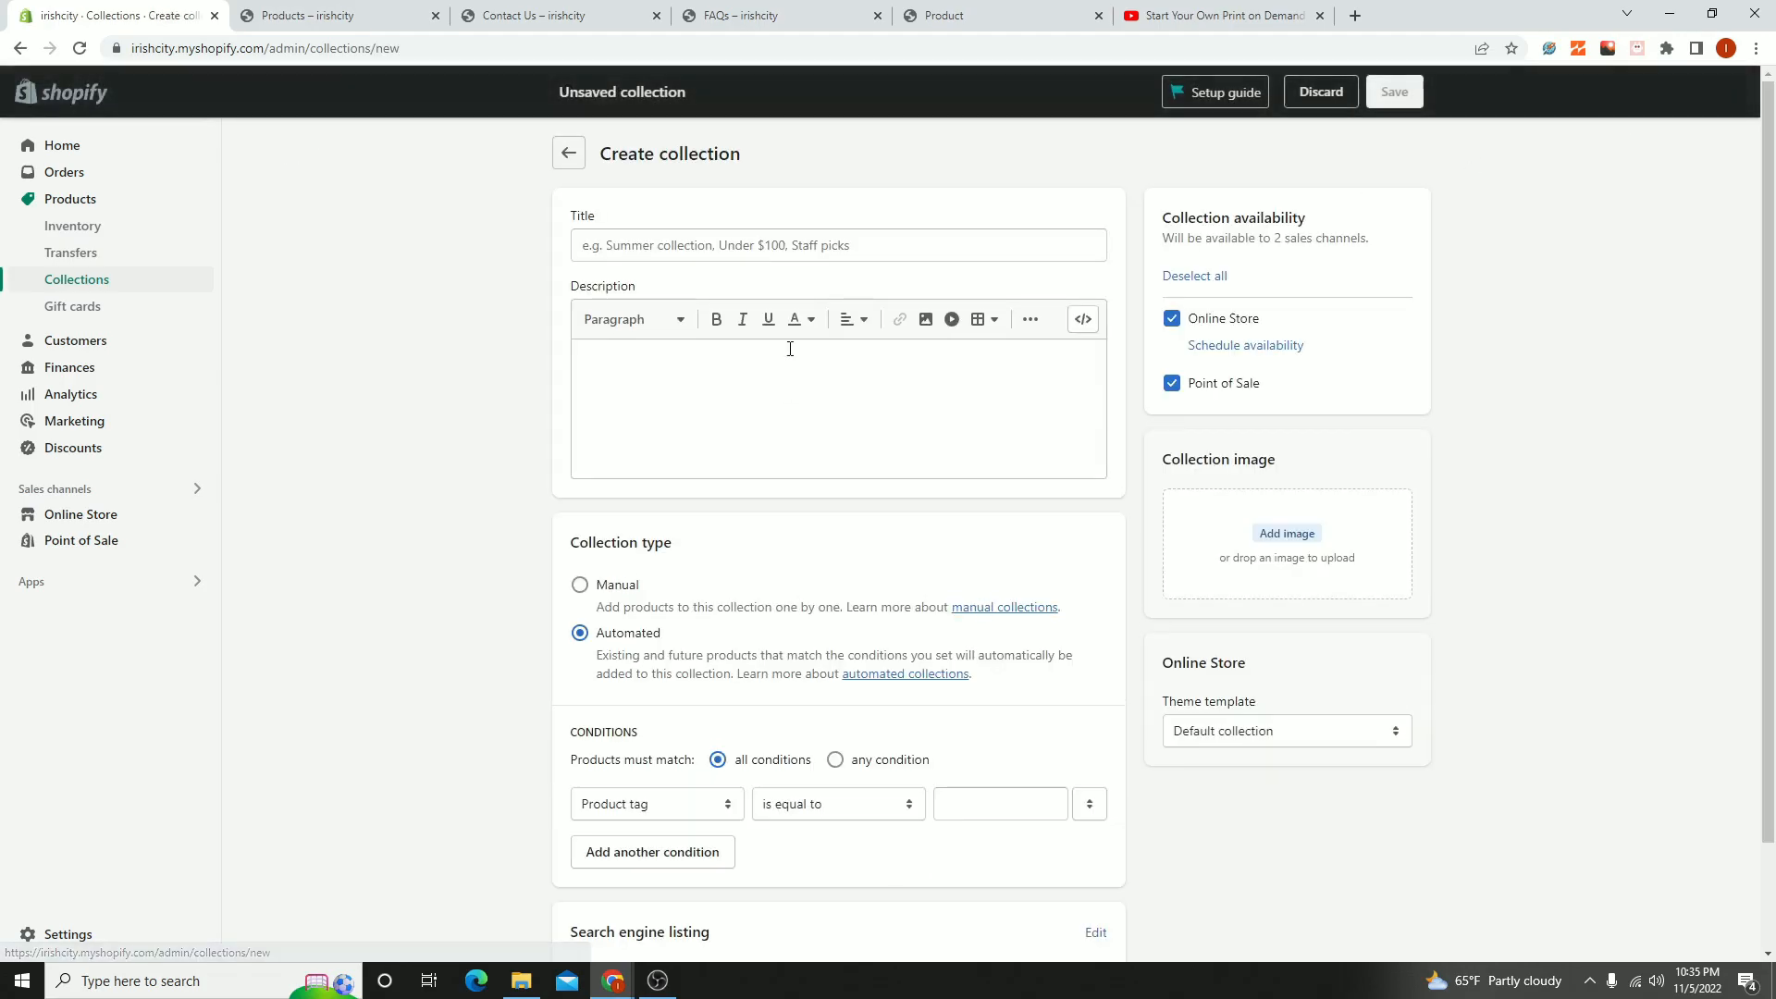
text(Hoodies)
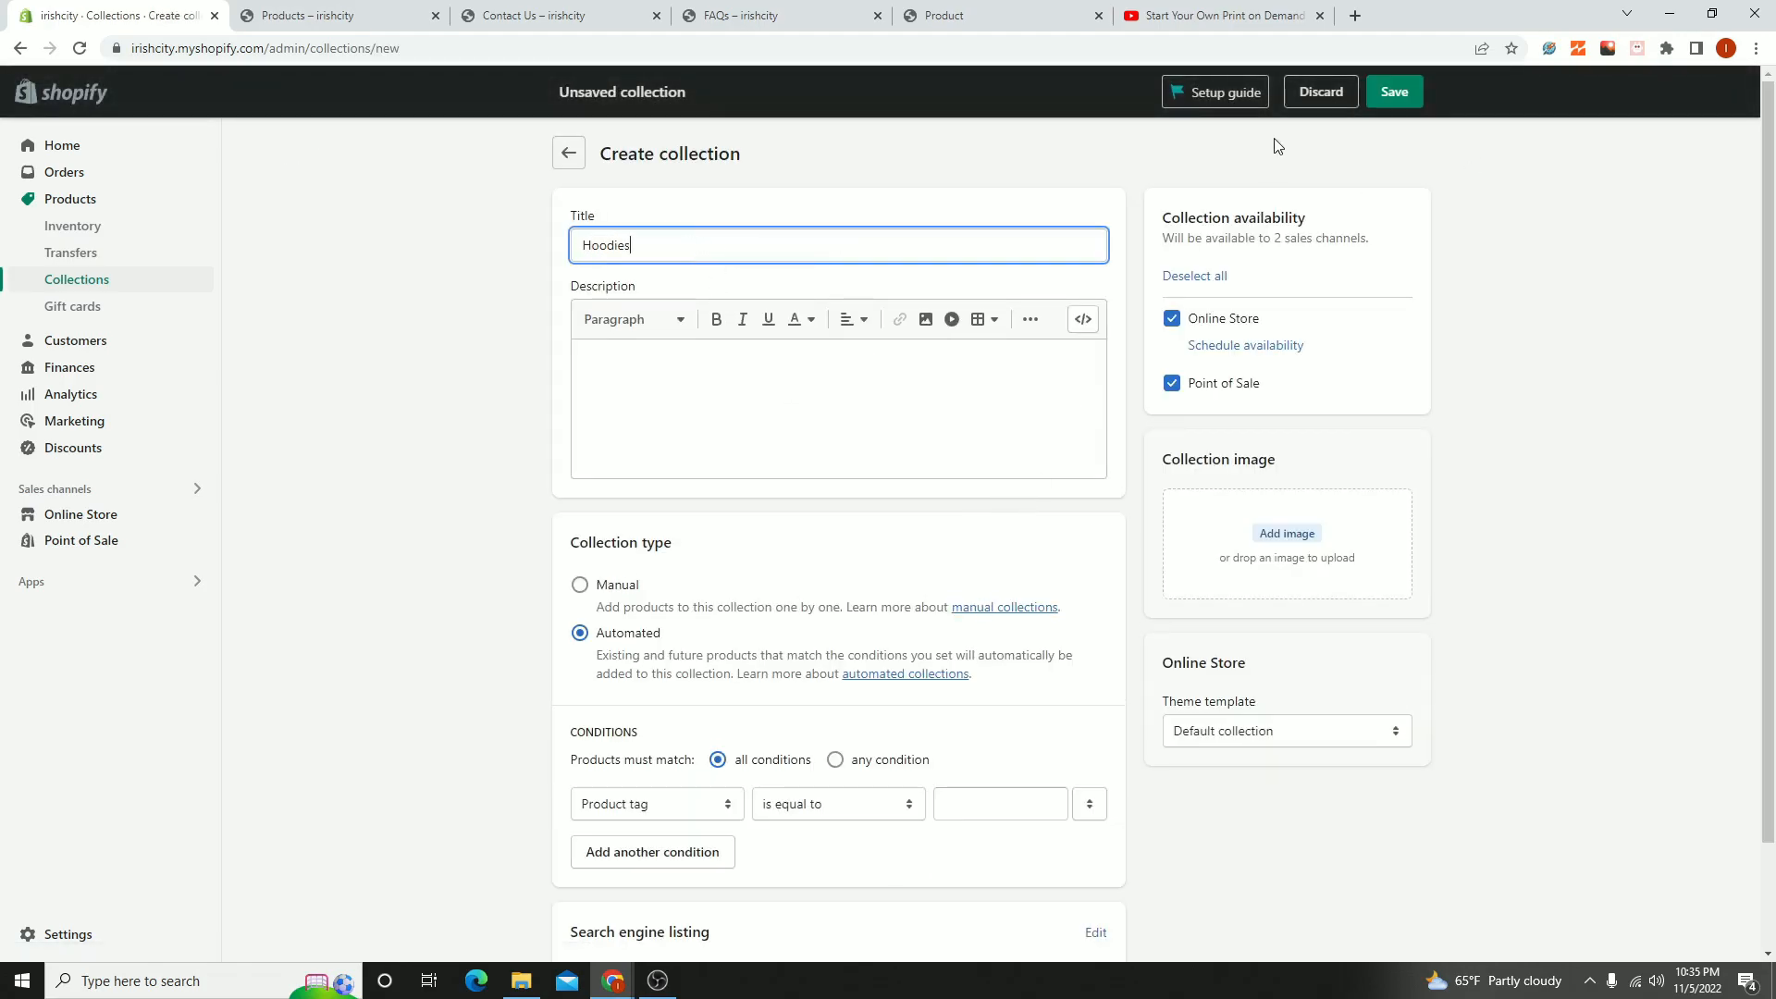
scroll(852, 691, down, 2)
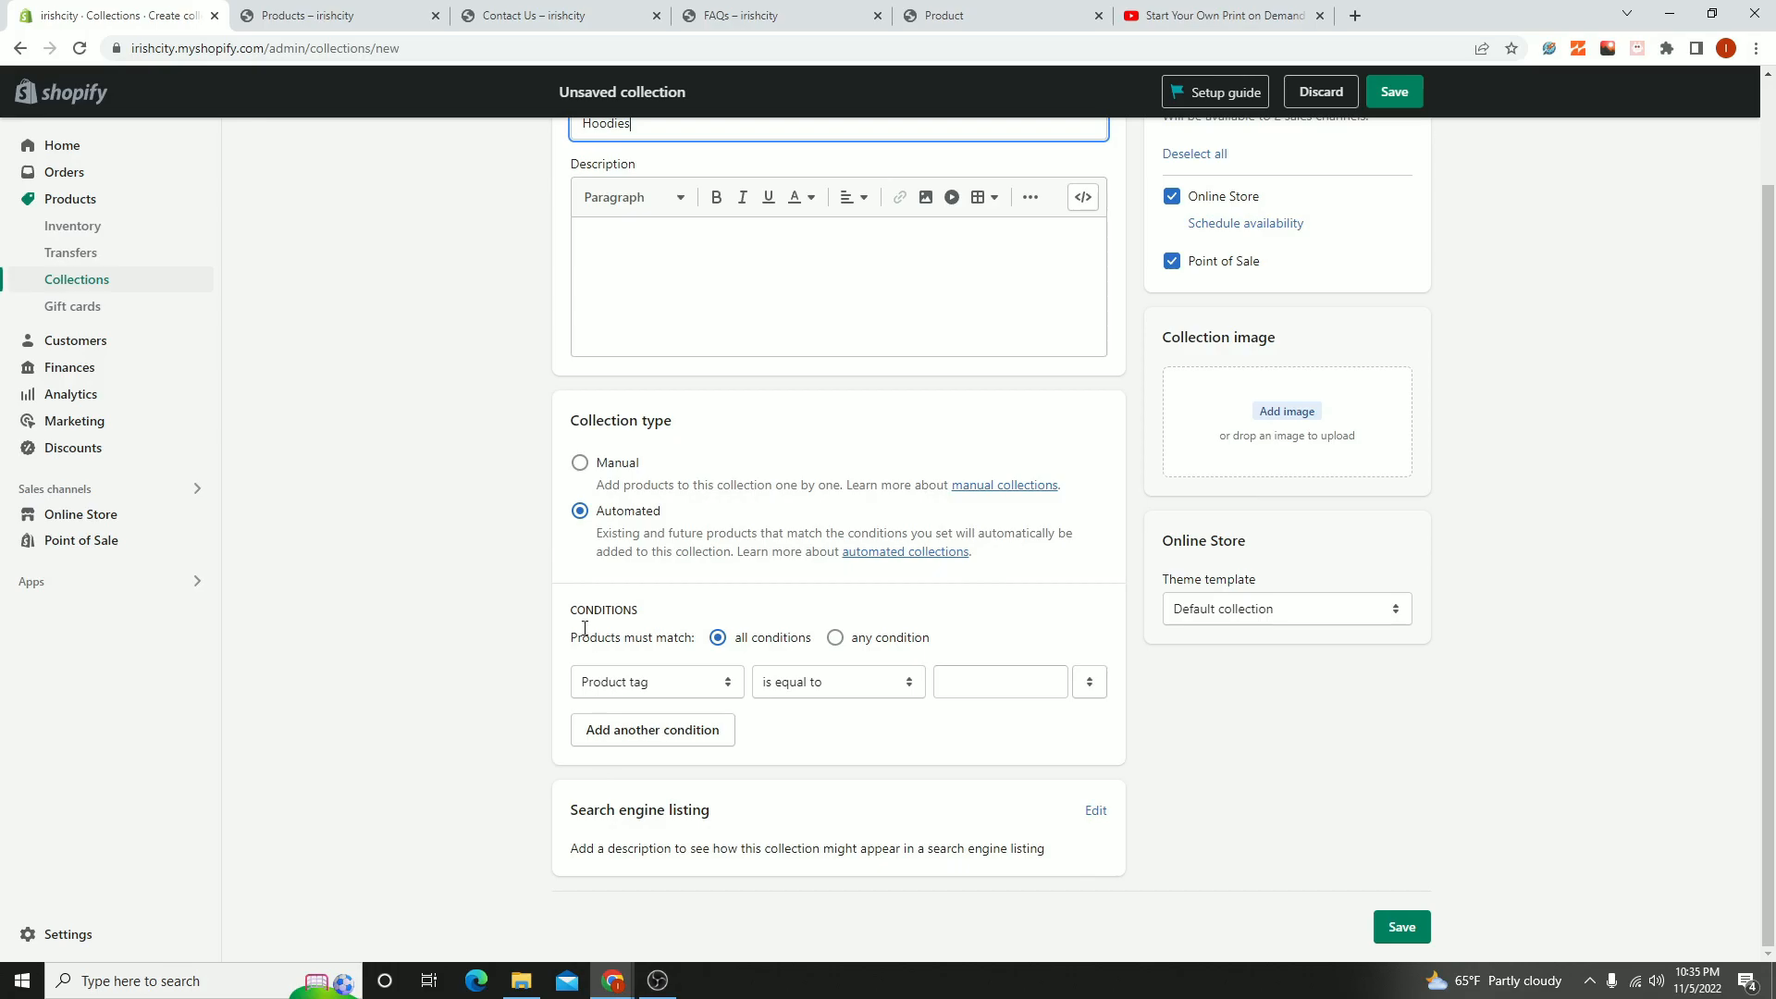
click(583, 460)
click(1420, 93)
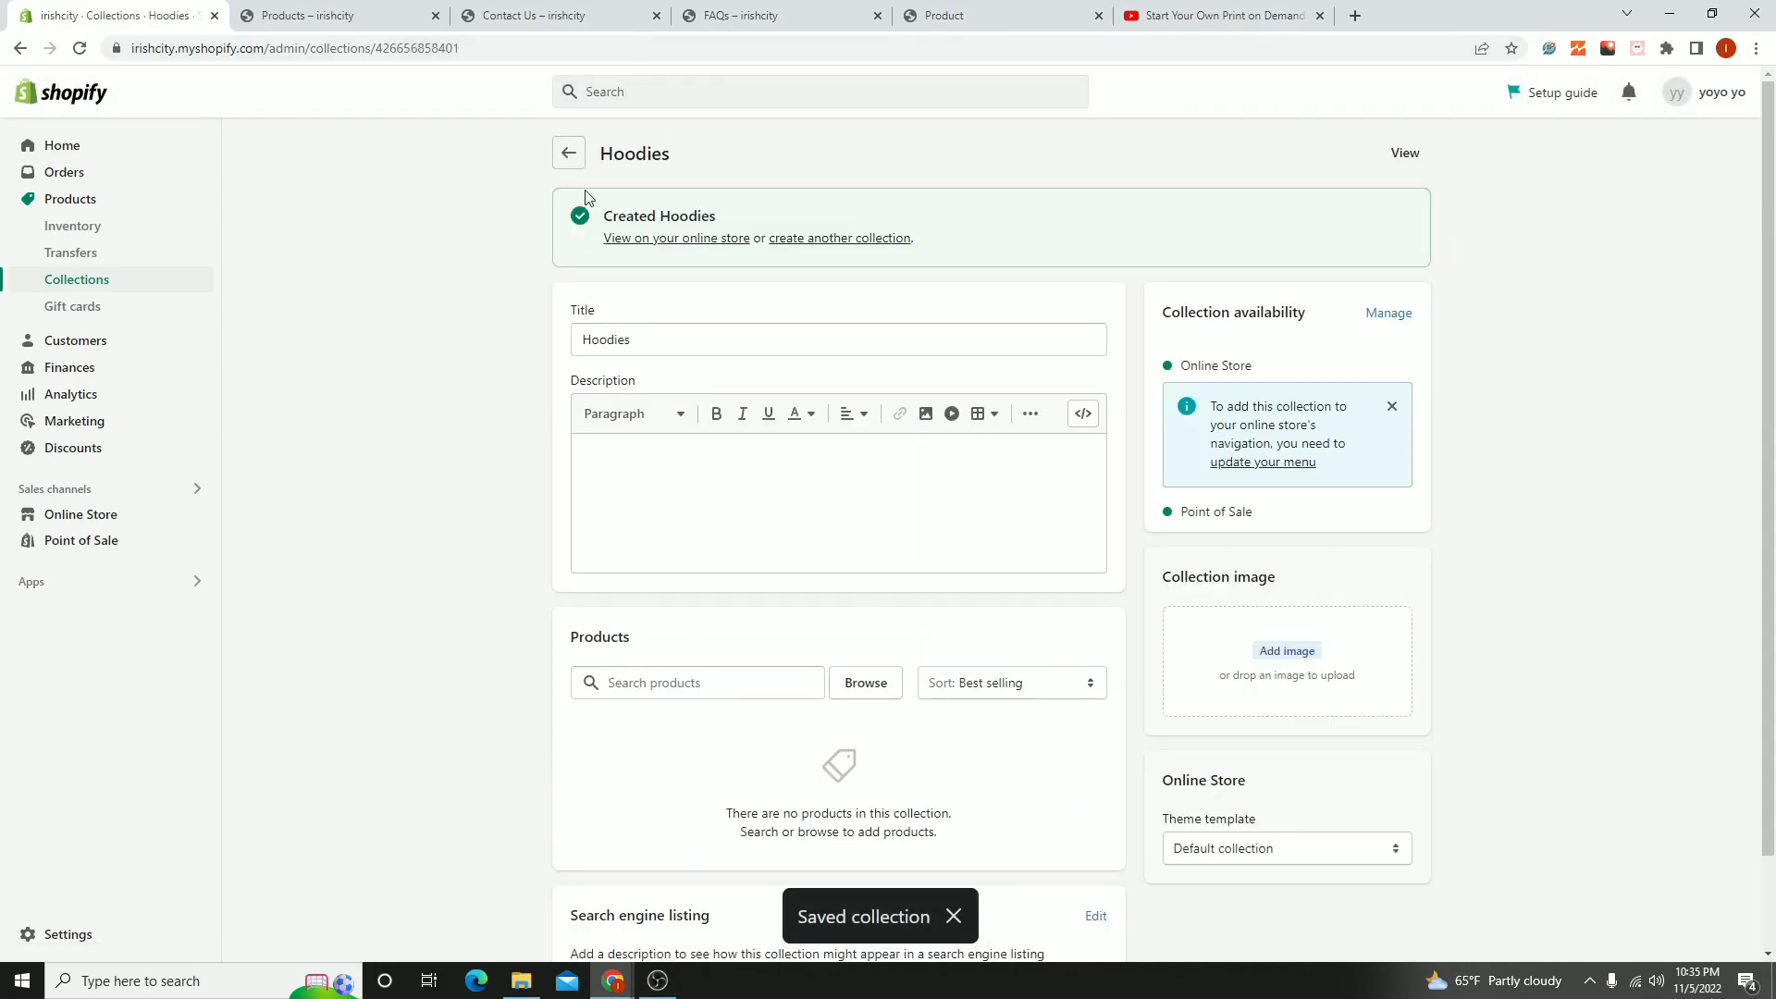
click(582, 167)
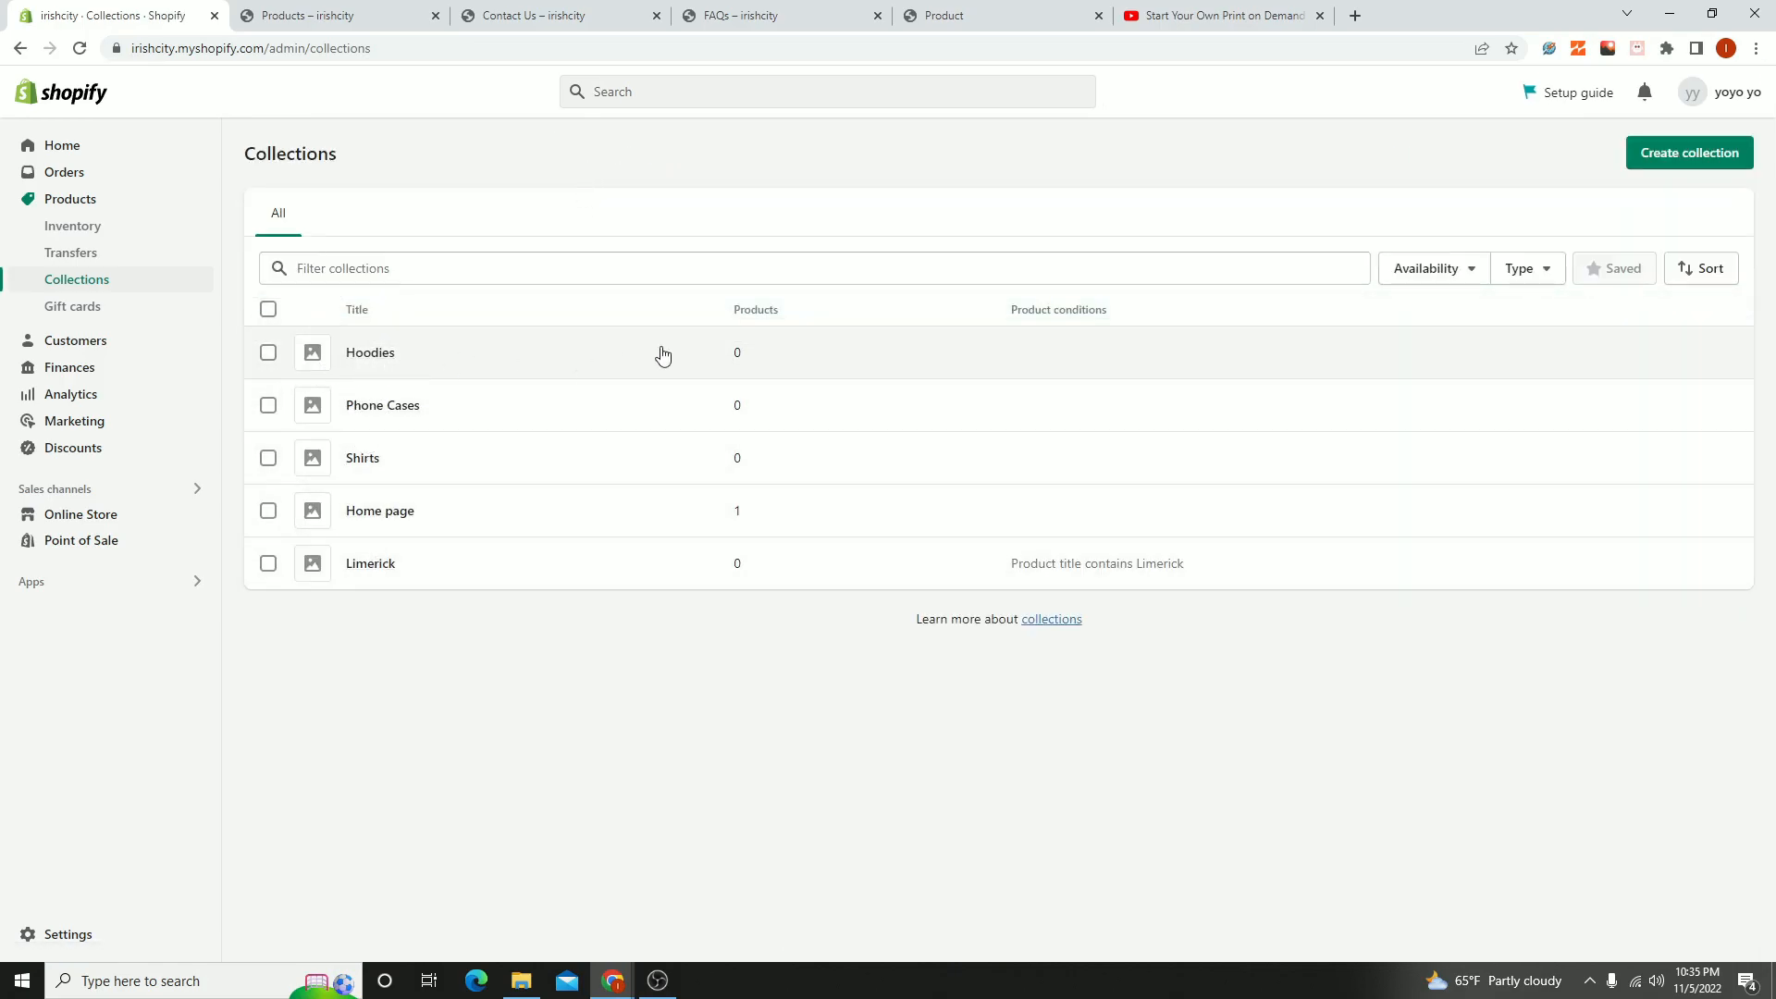
- View the Hoodies collection's details, return to the collections list, and open the Shirts collection
click(732, 355)
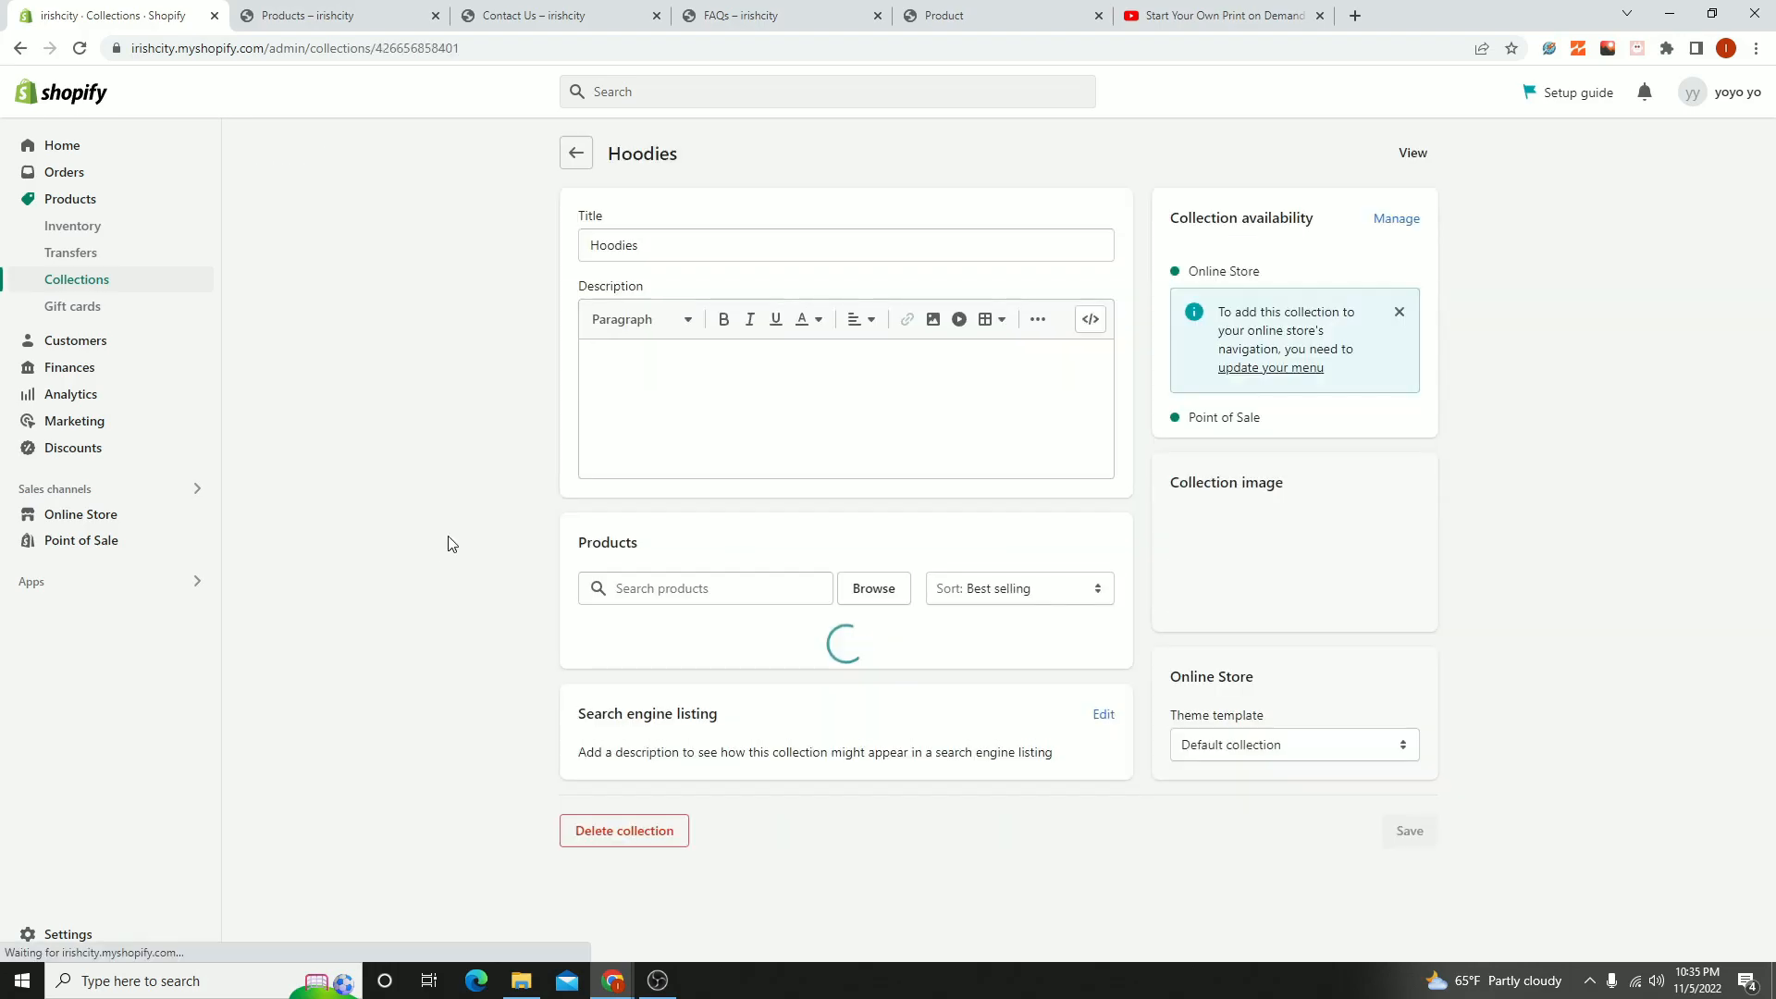
click(574, 153)
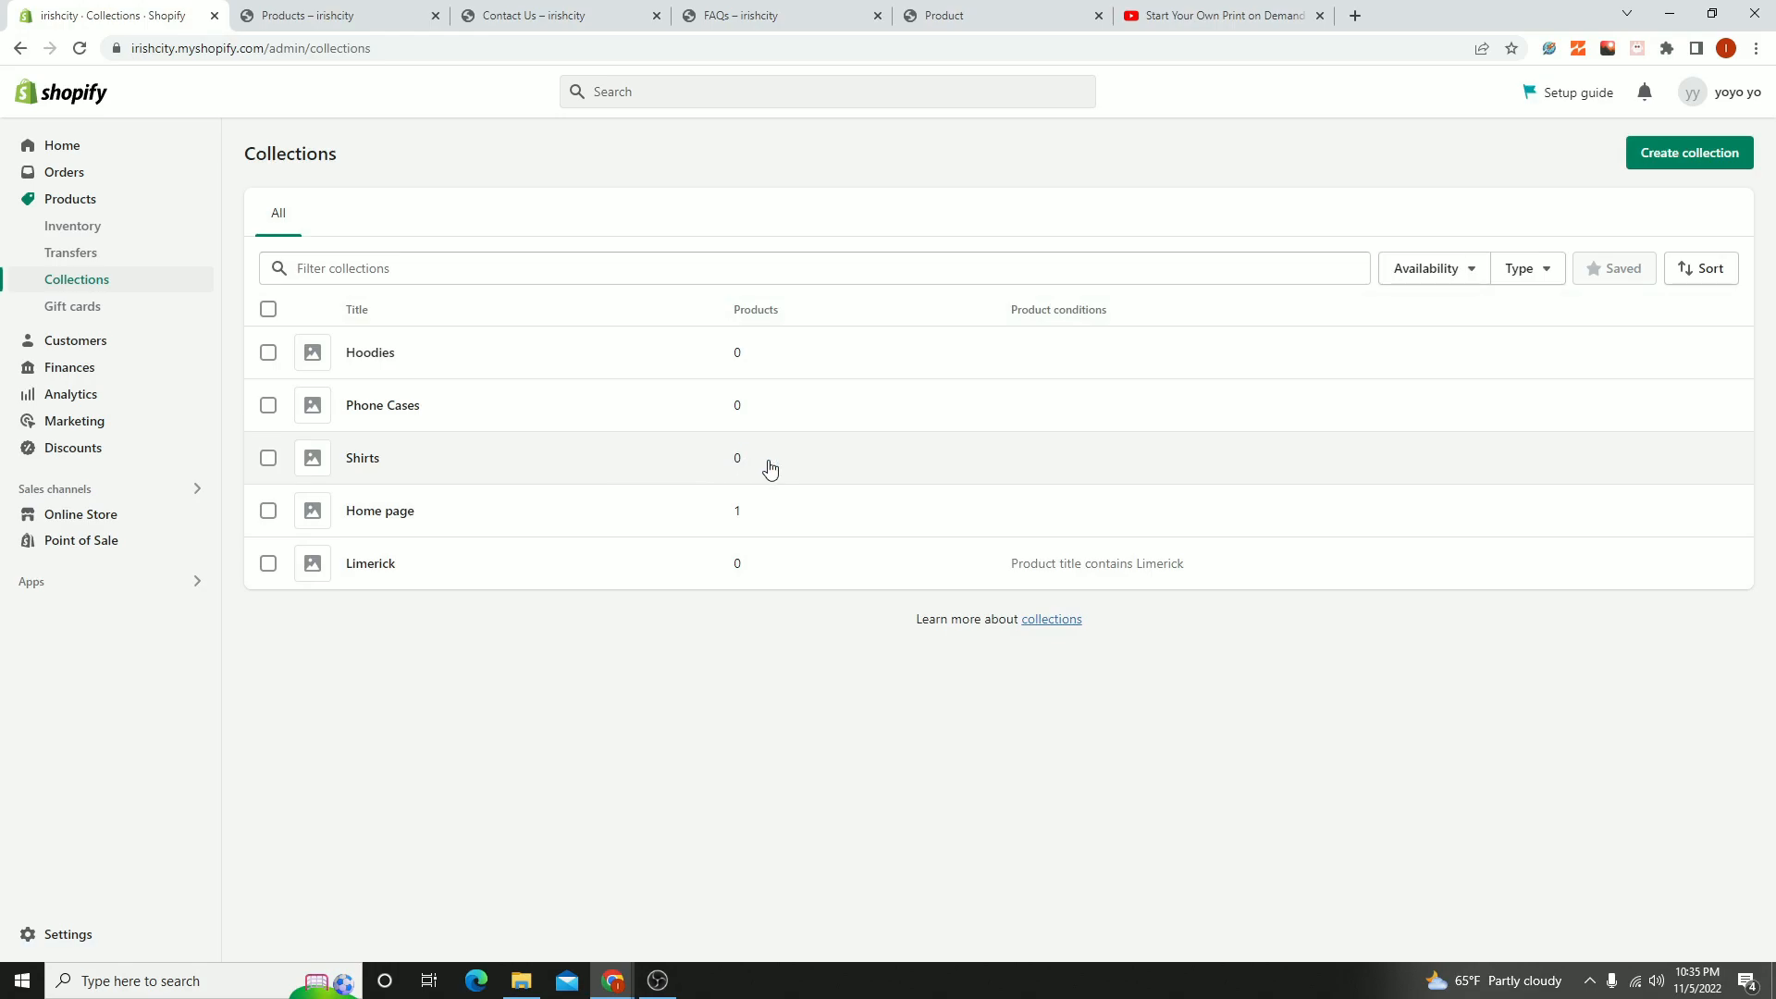
click(714, 466)
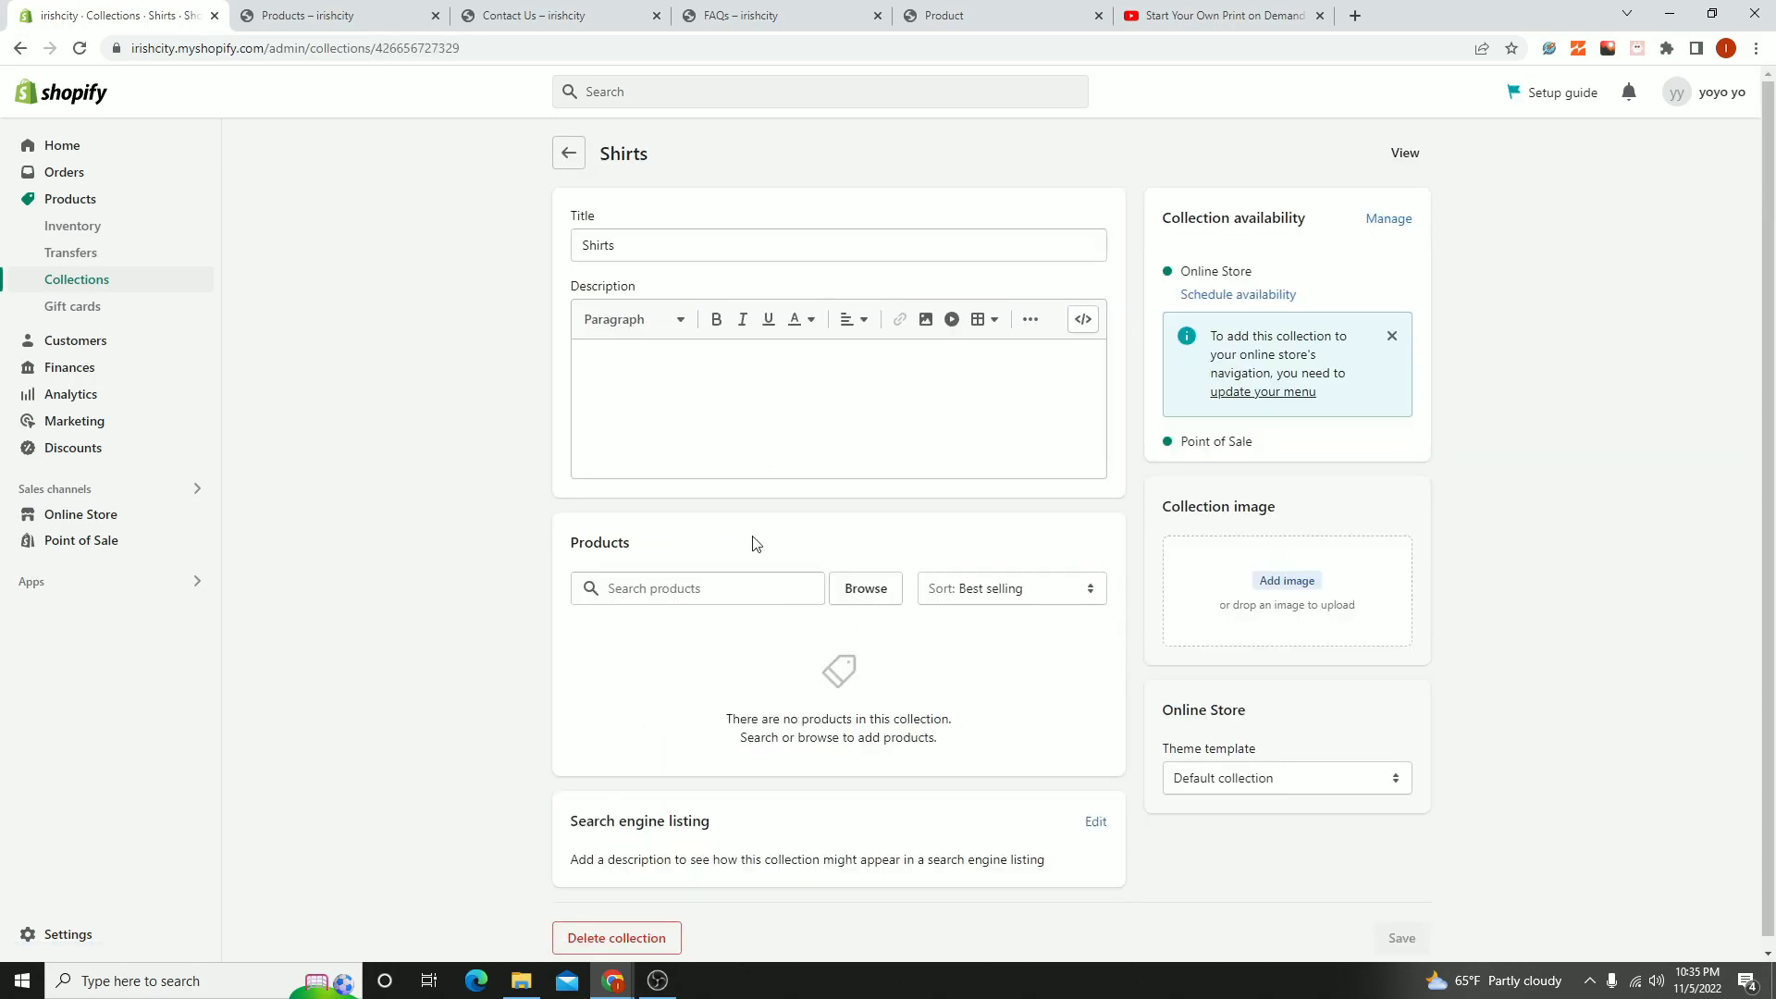
- Add the Armagh, Cobh, Ennis, Lisburn, Naas, Wexford and Youghal Ireland products to the Shirts collection, and return to the collections list
click(877, 589)
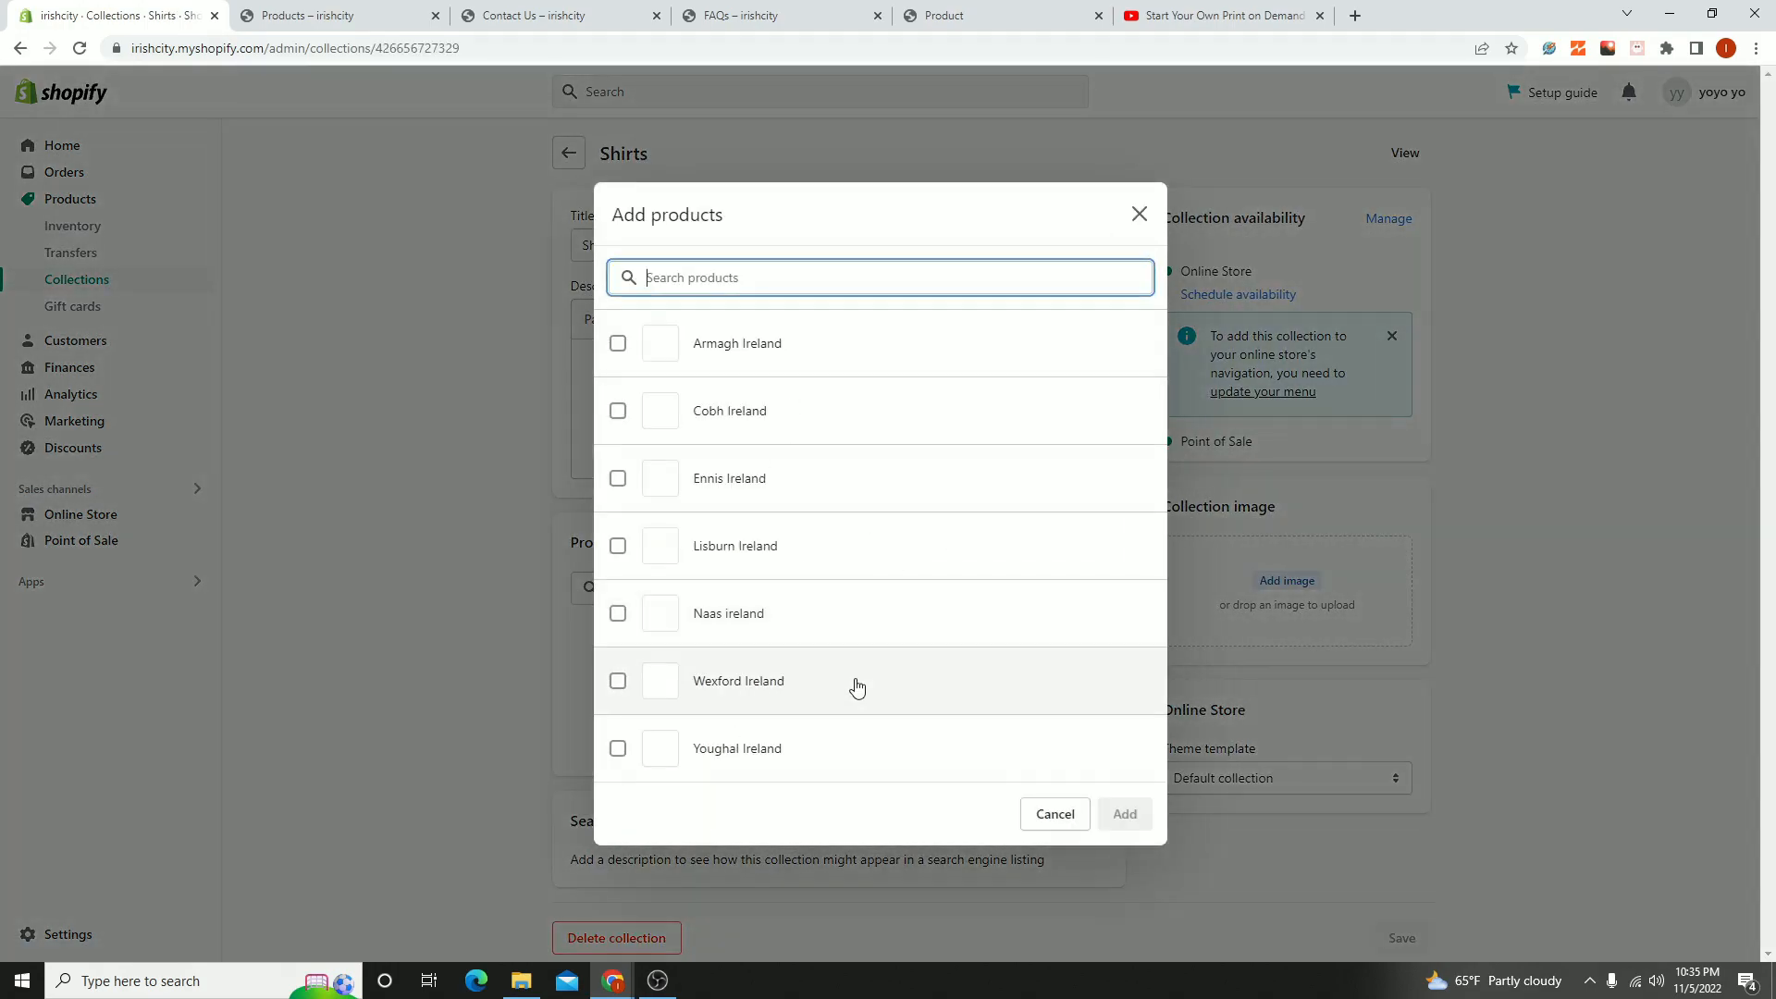
click(737, 341)
click(745, 410)
click(750, 478)
click(751, 546)
click(745, 681)
click(746, 613)
click(745, 747)
click(1126, 815)
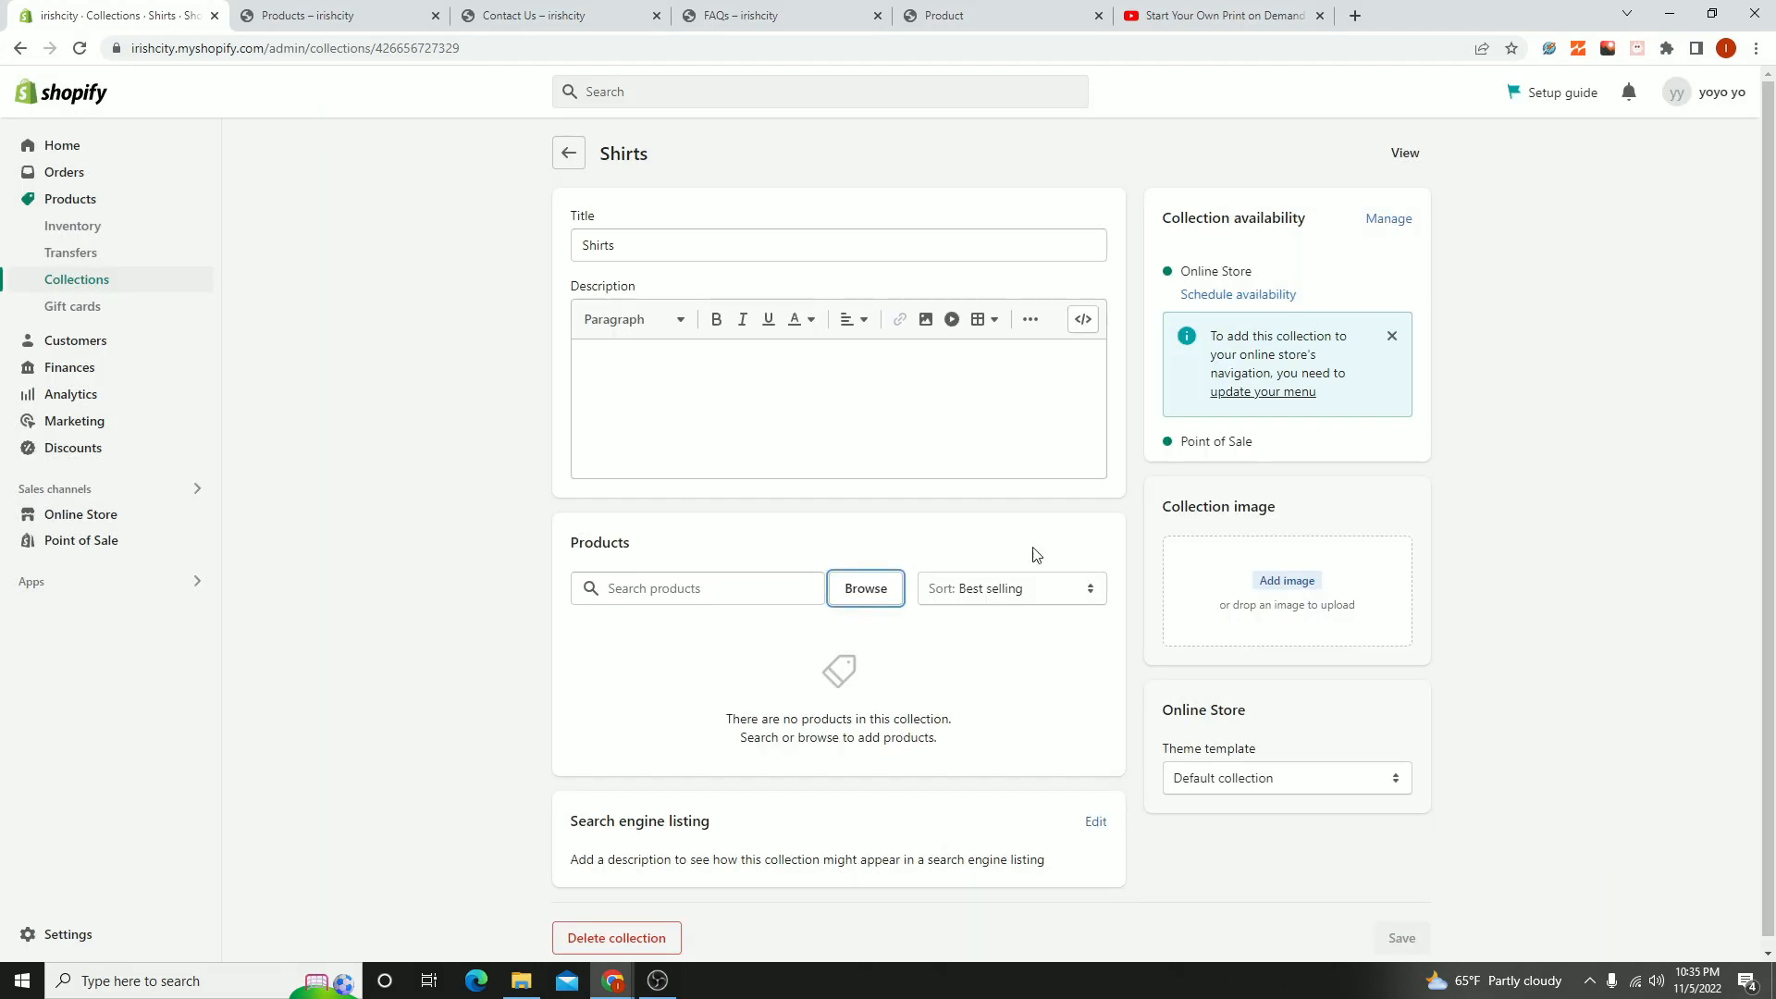
scroll(925, 583, down, 3)
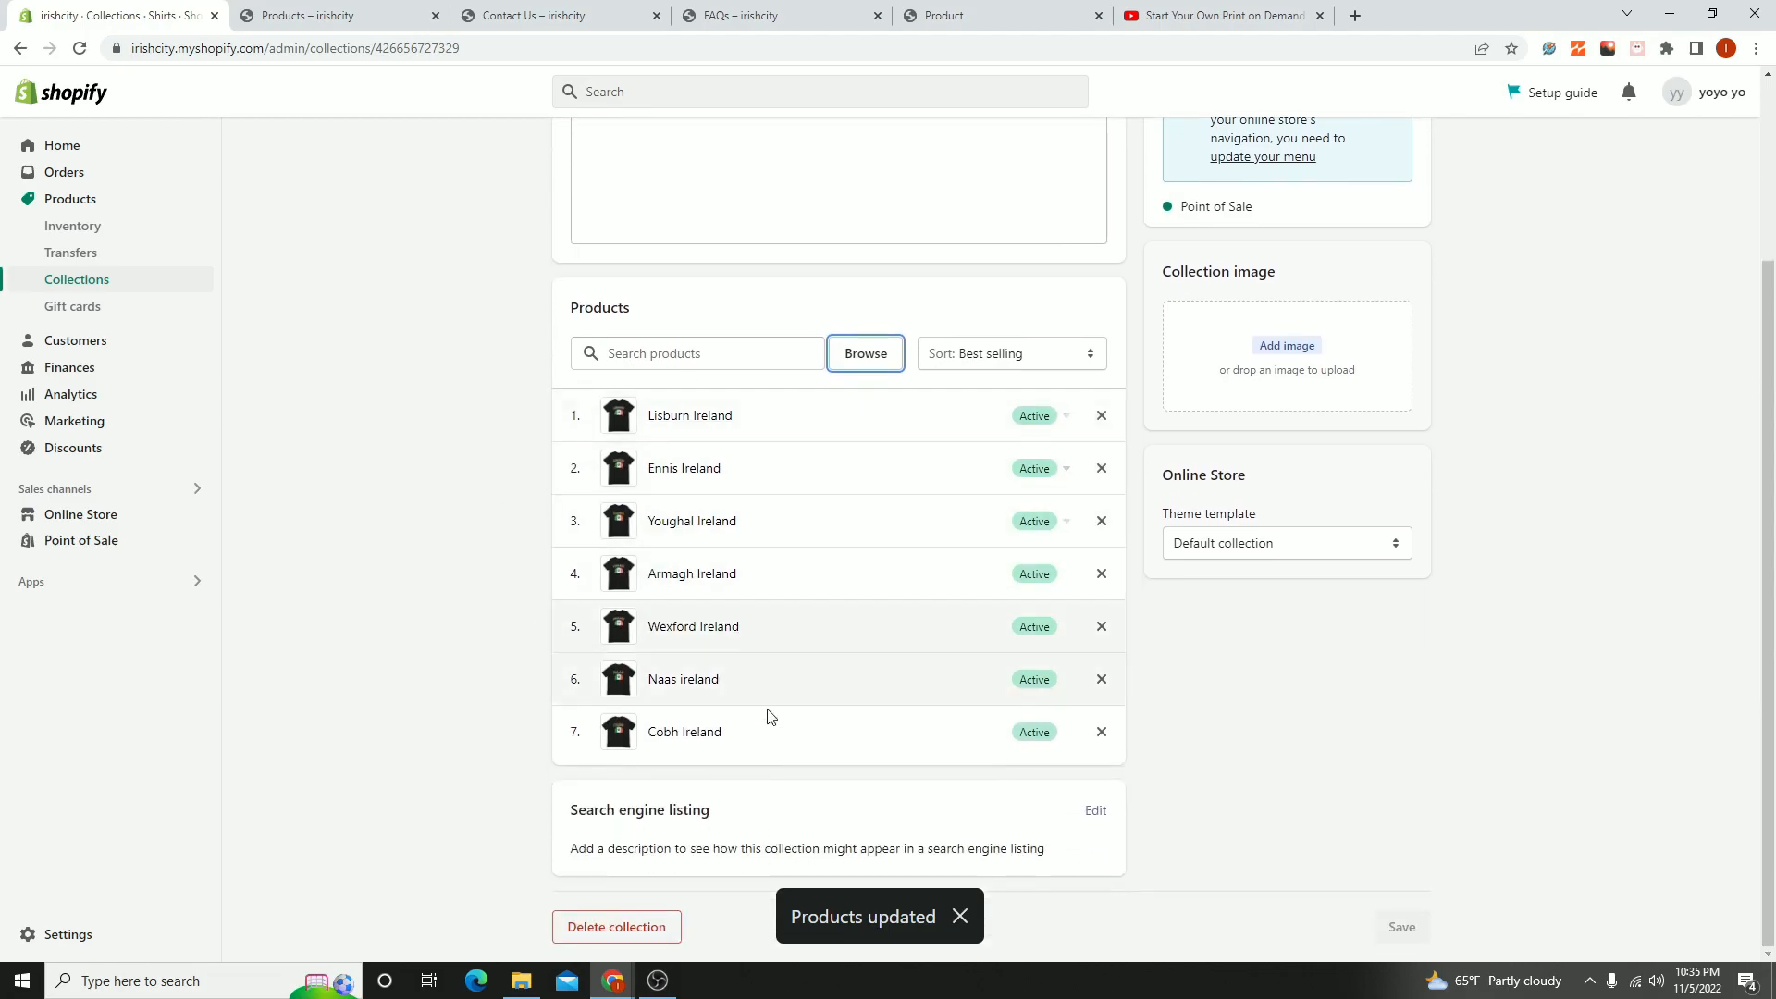
scroll(1203, 777, up, 3)
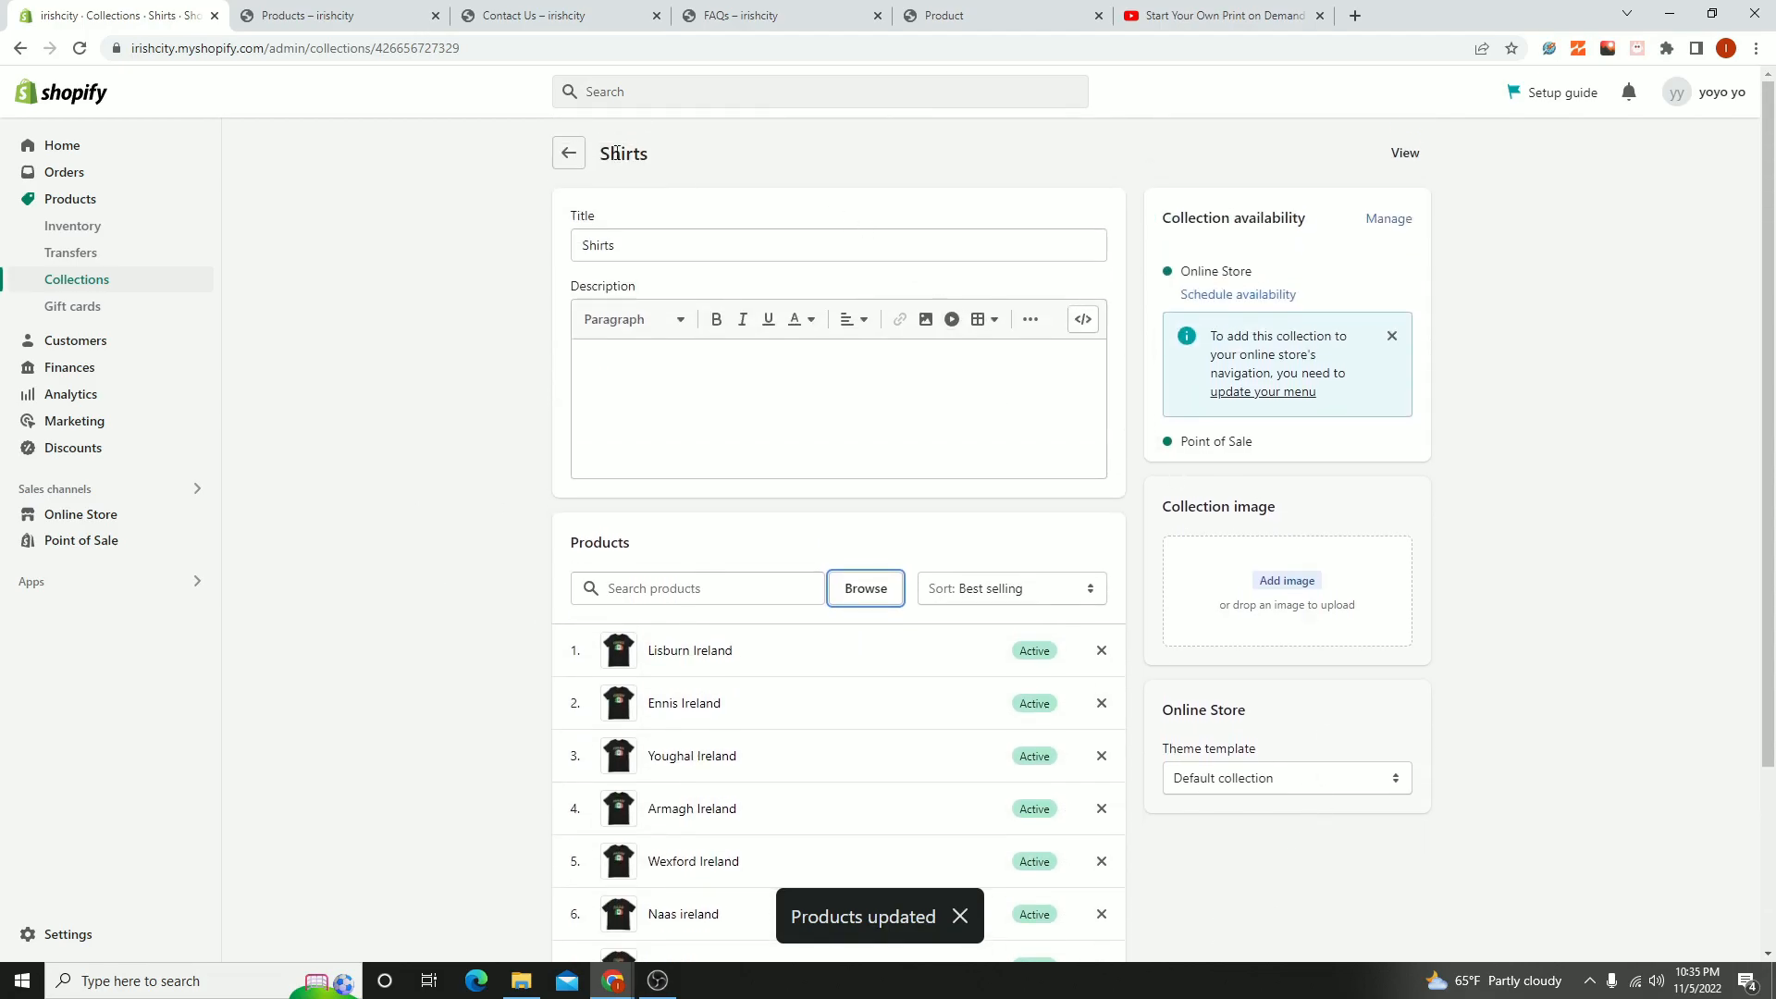
click(566, 151)
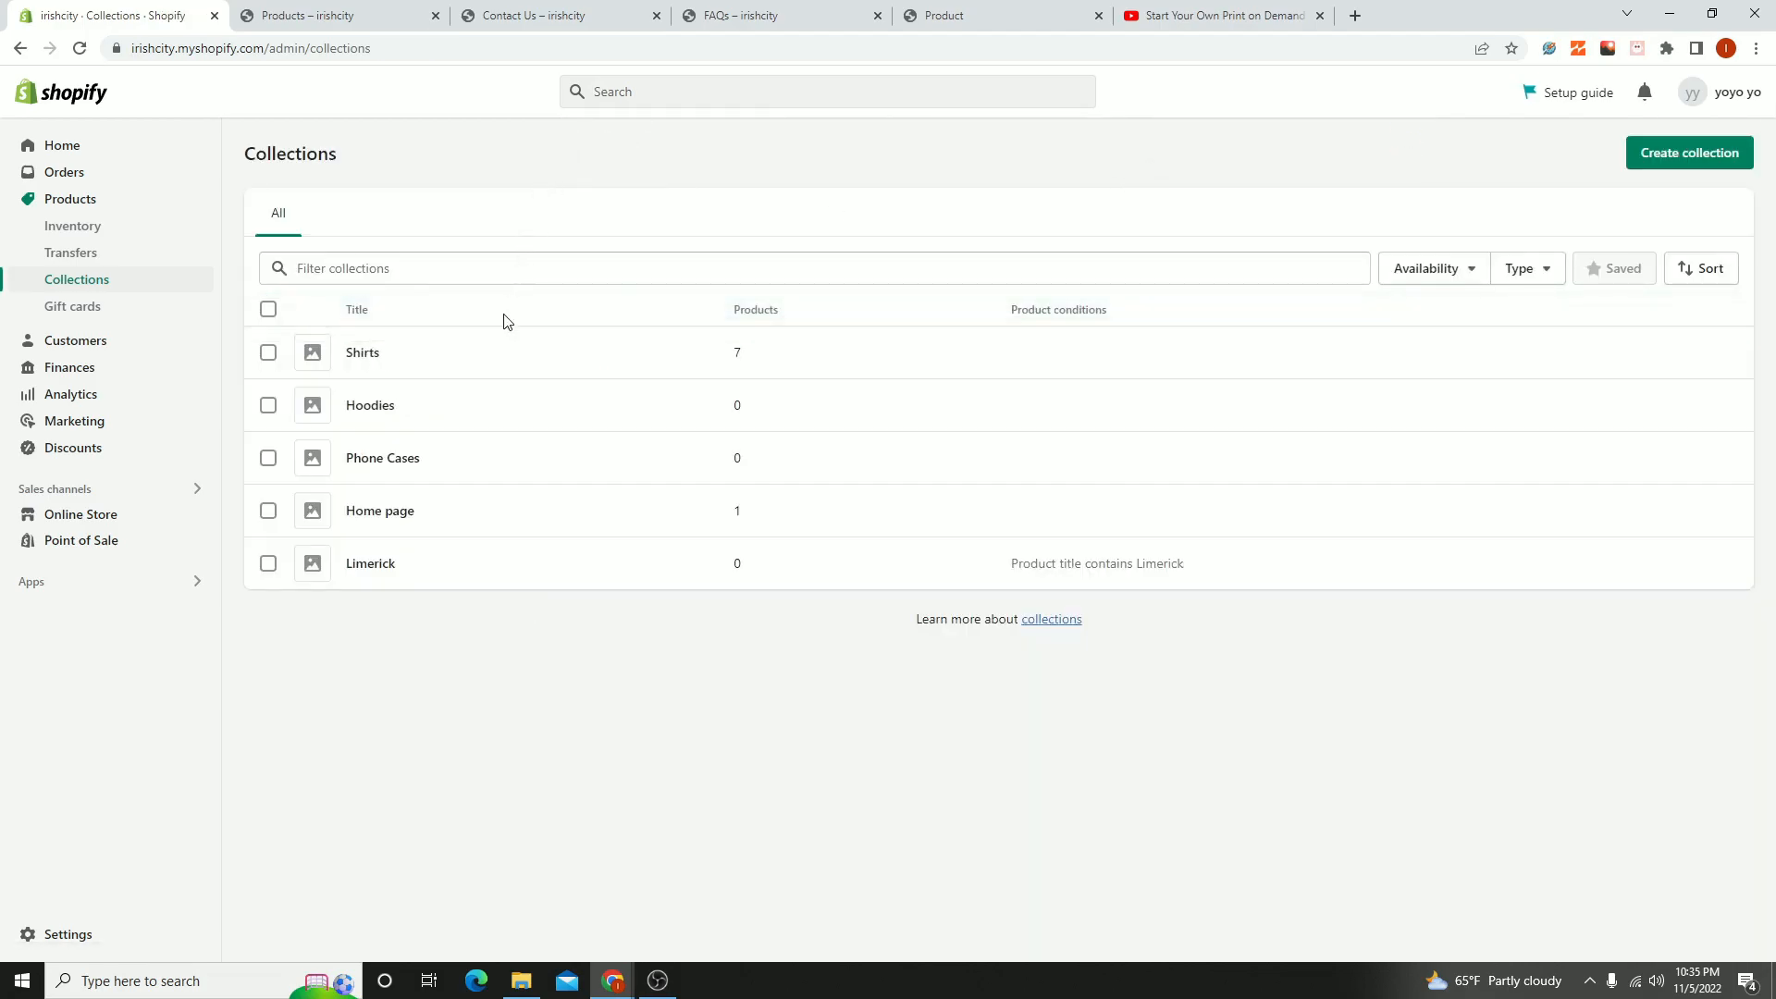
- View the Shirts collection on the storefront, look through its heading and products, and return to the admin's collections list
click(412, 370)
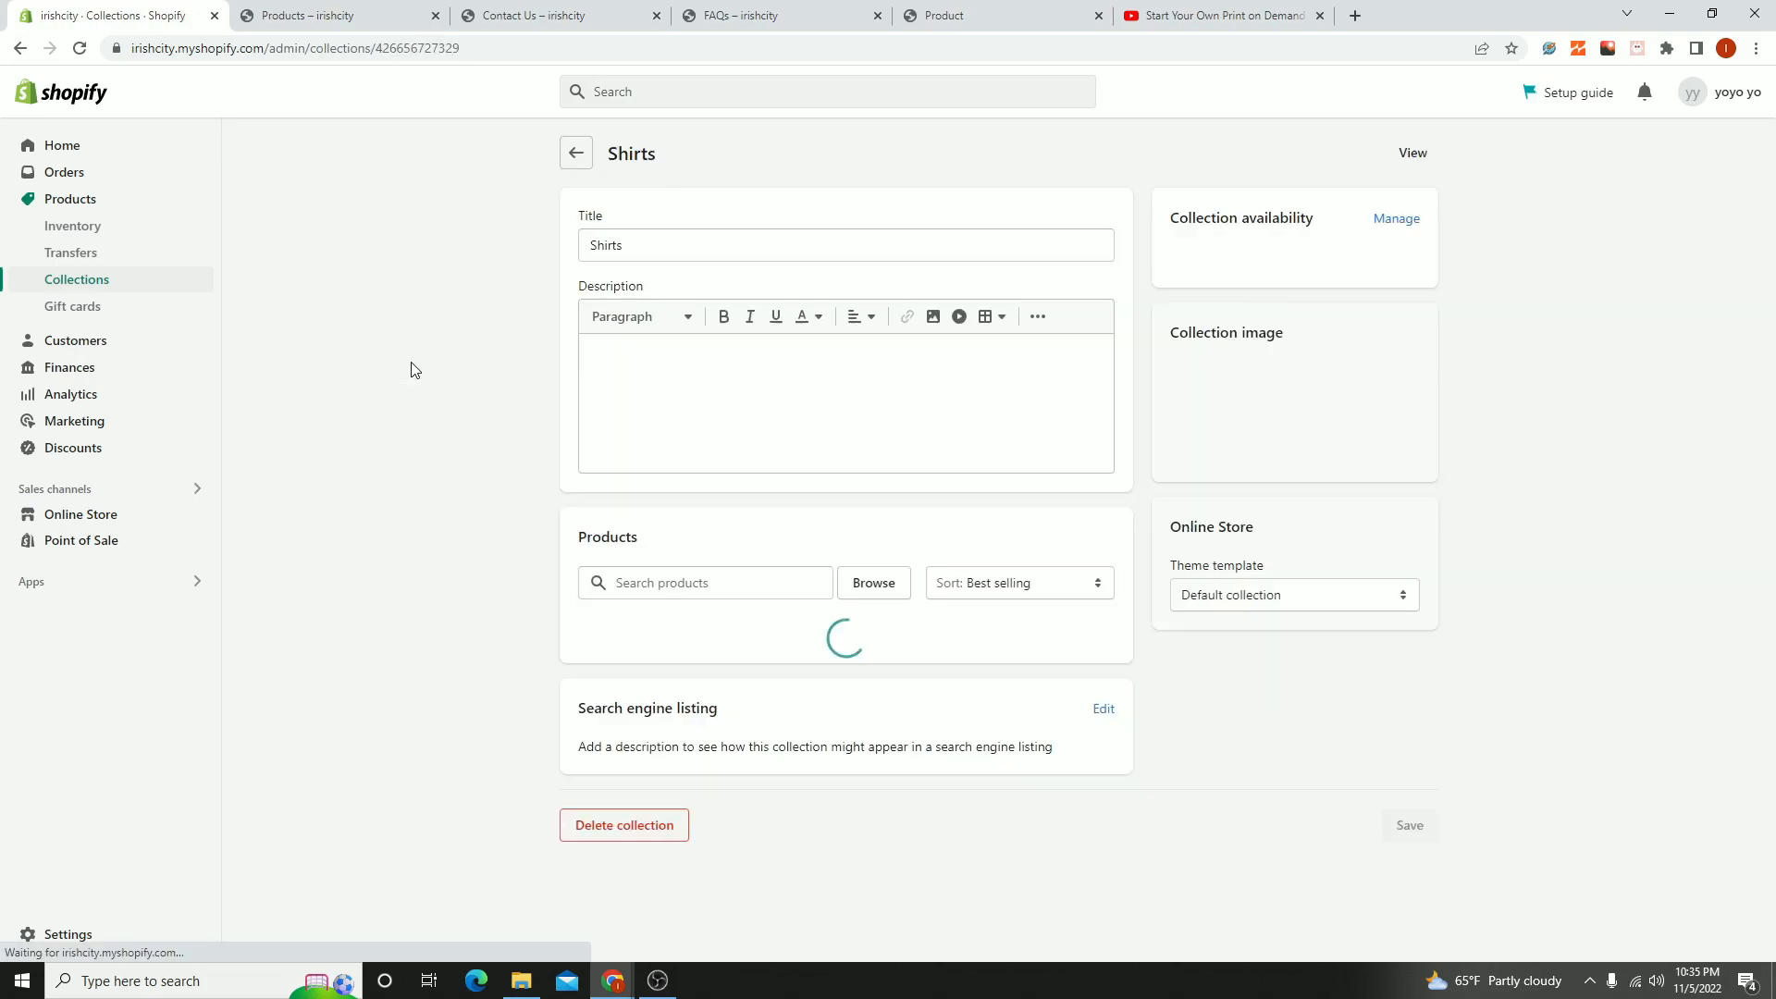
click(1402, 152)
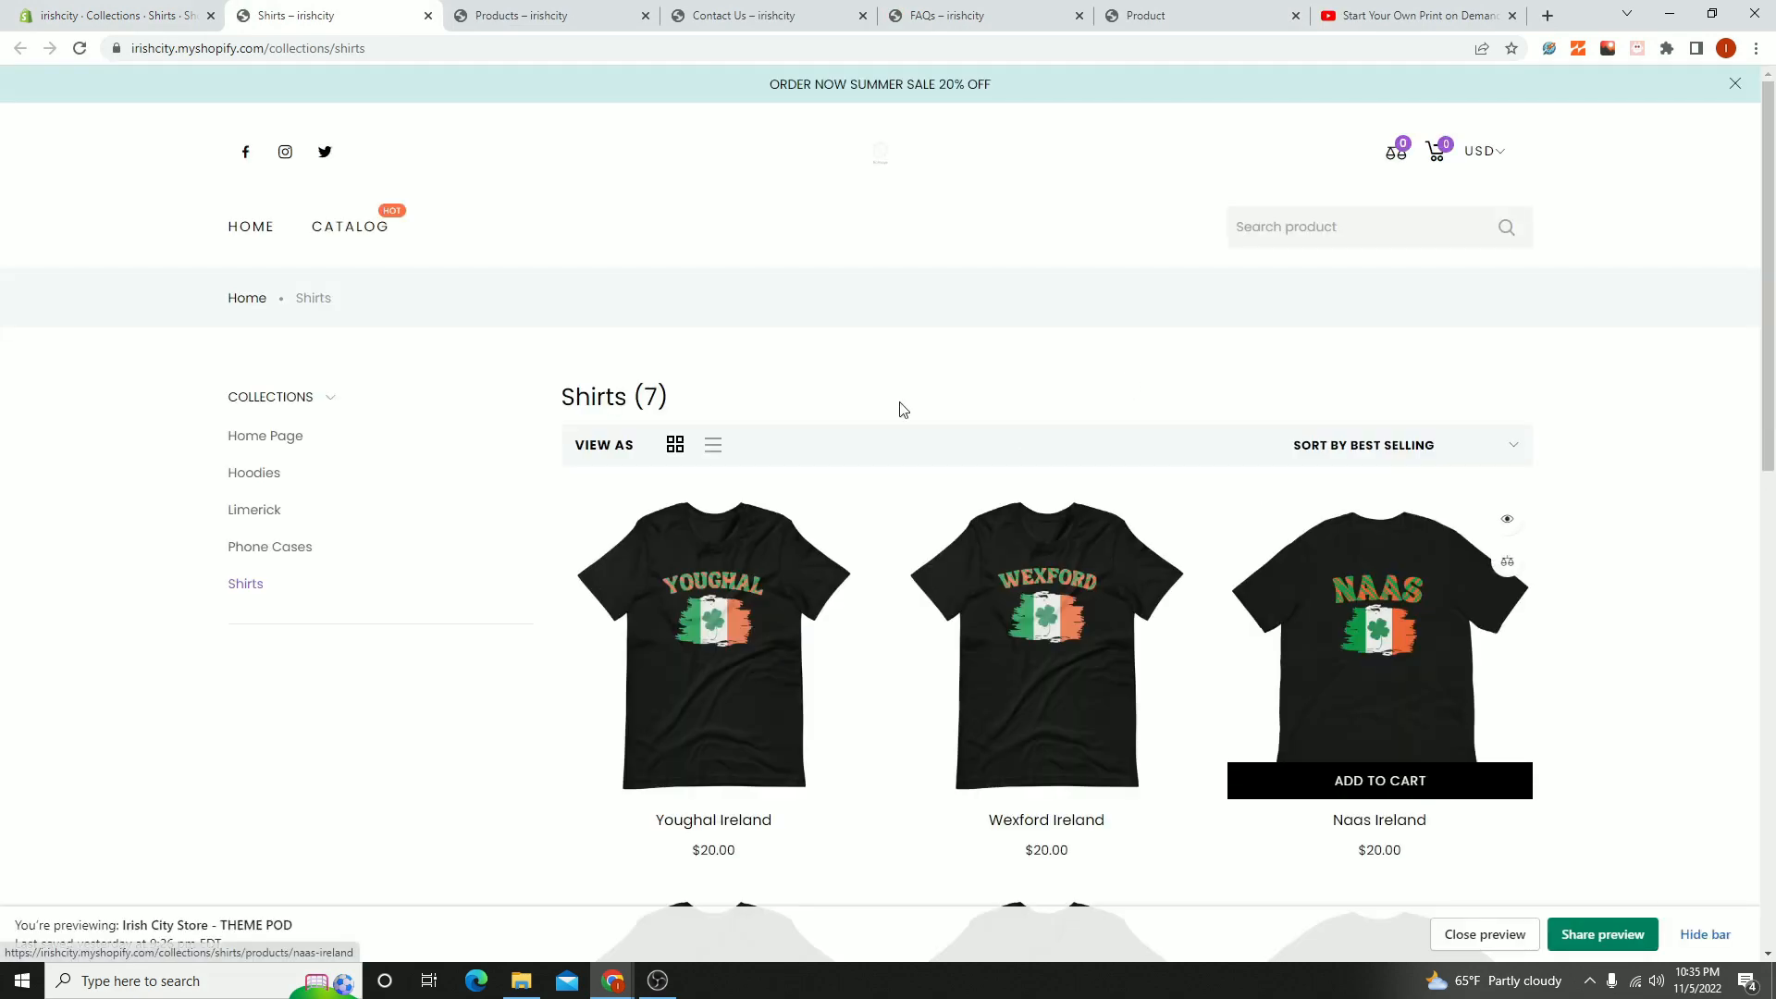
scroll(638, 435, down, 3)
scroll(651, 450, up, 3)
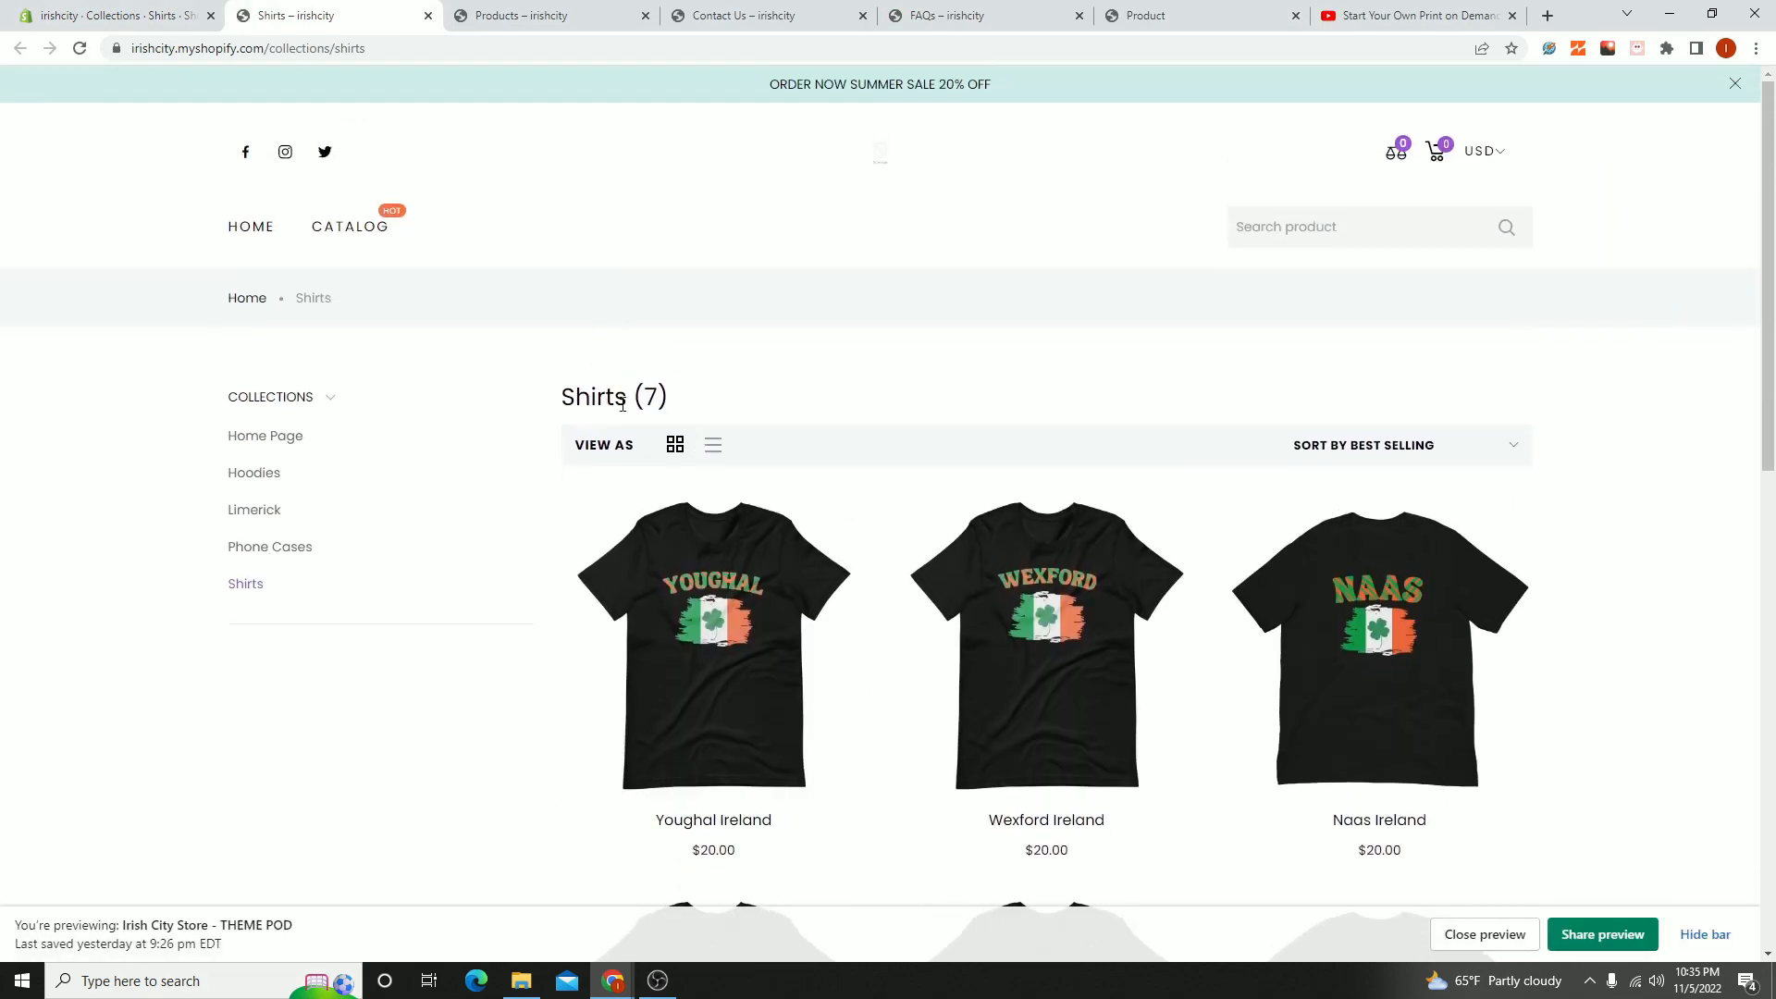
drag(552, 393, 686, 394)
scroll(805, 413, down, 9)
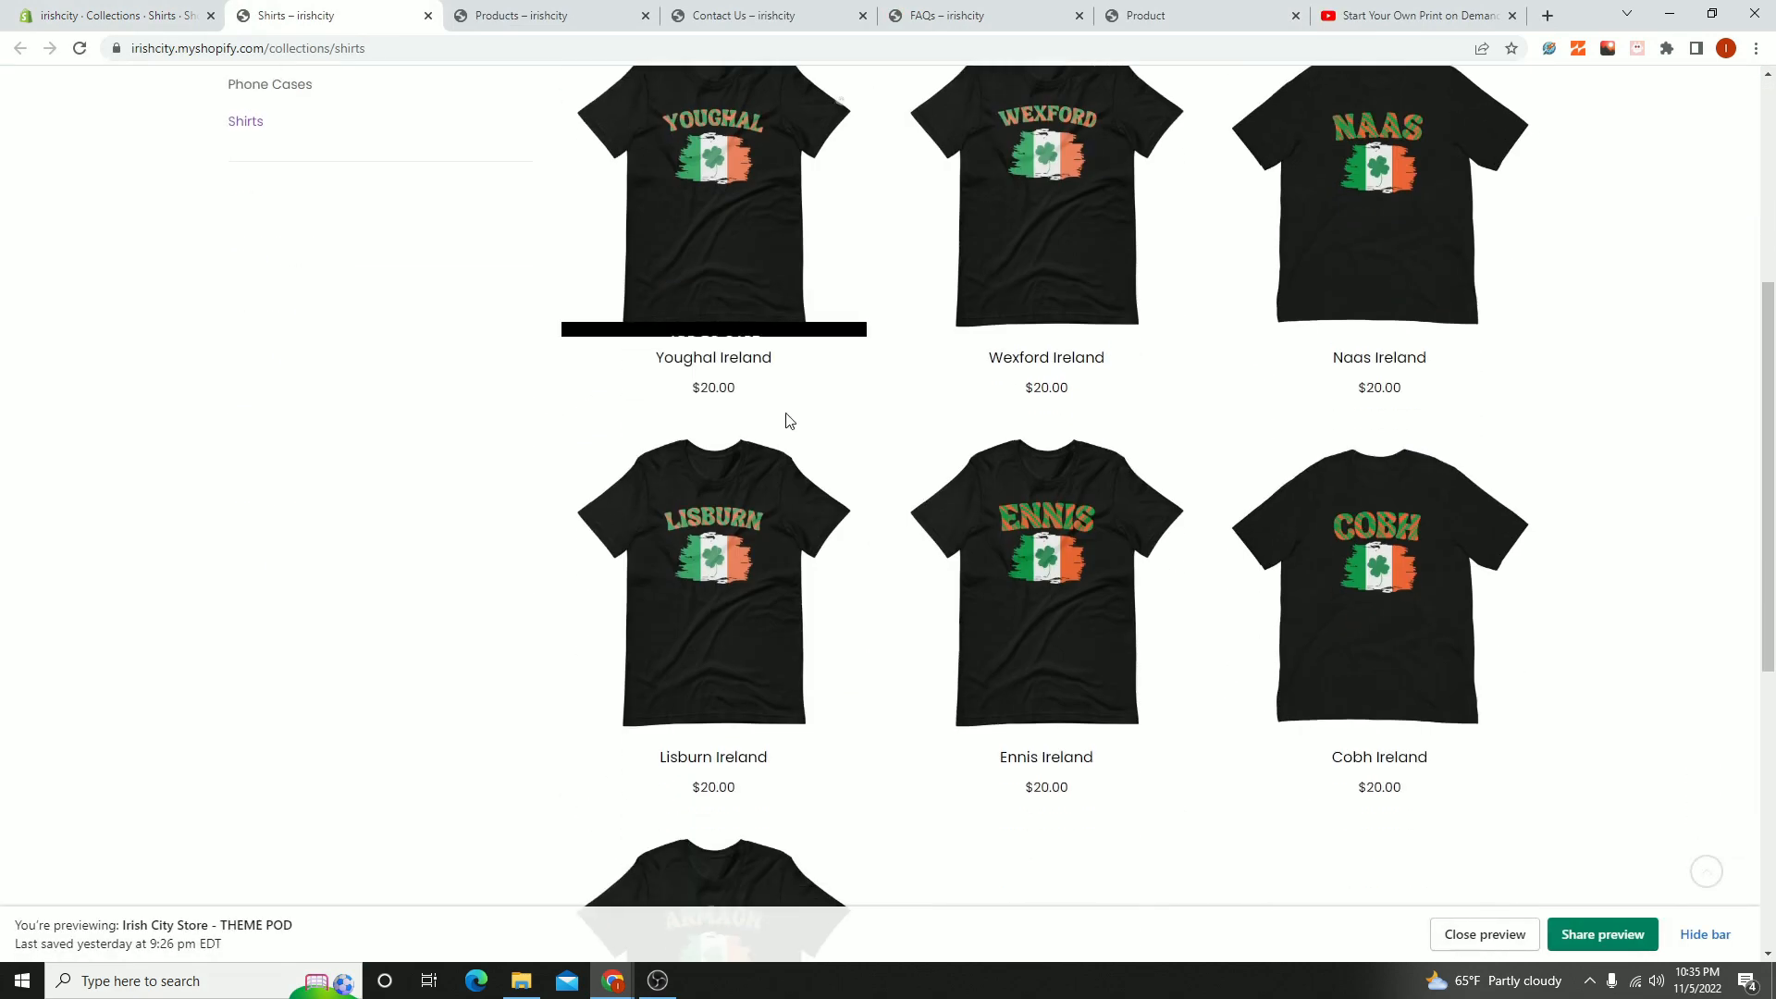
scroll(675, 500, up, 5)
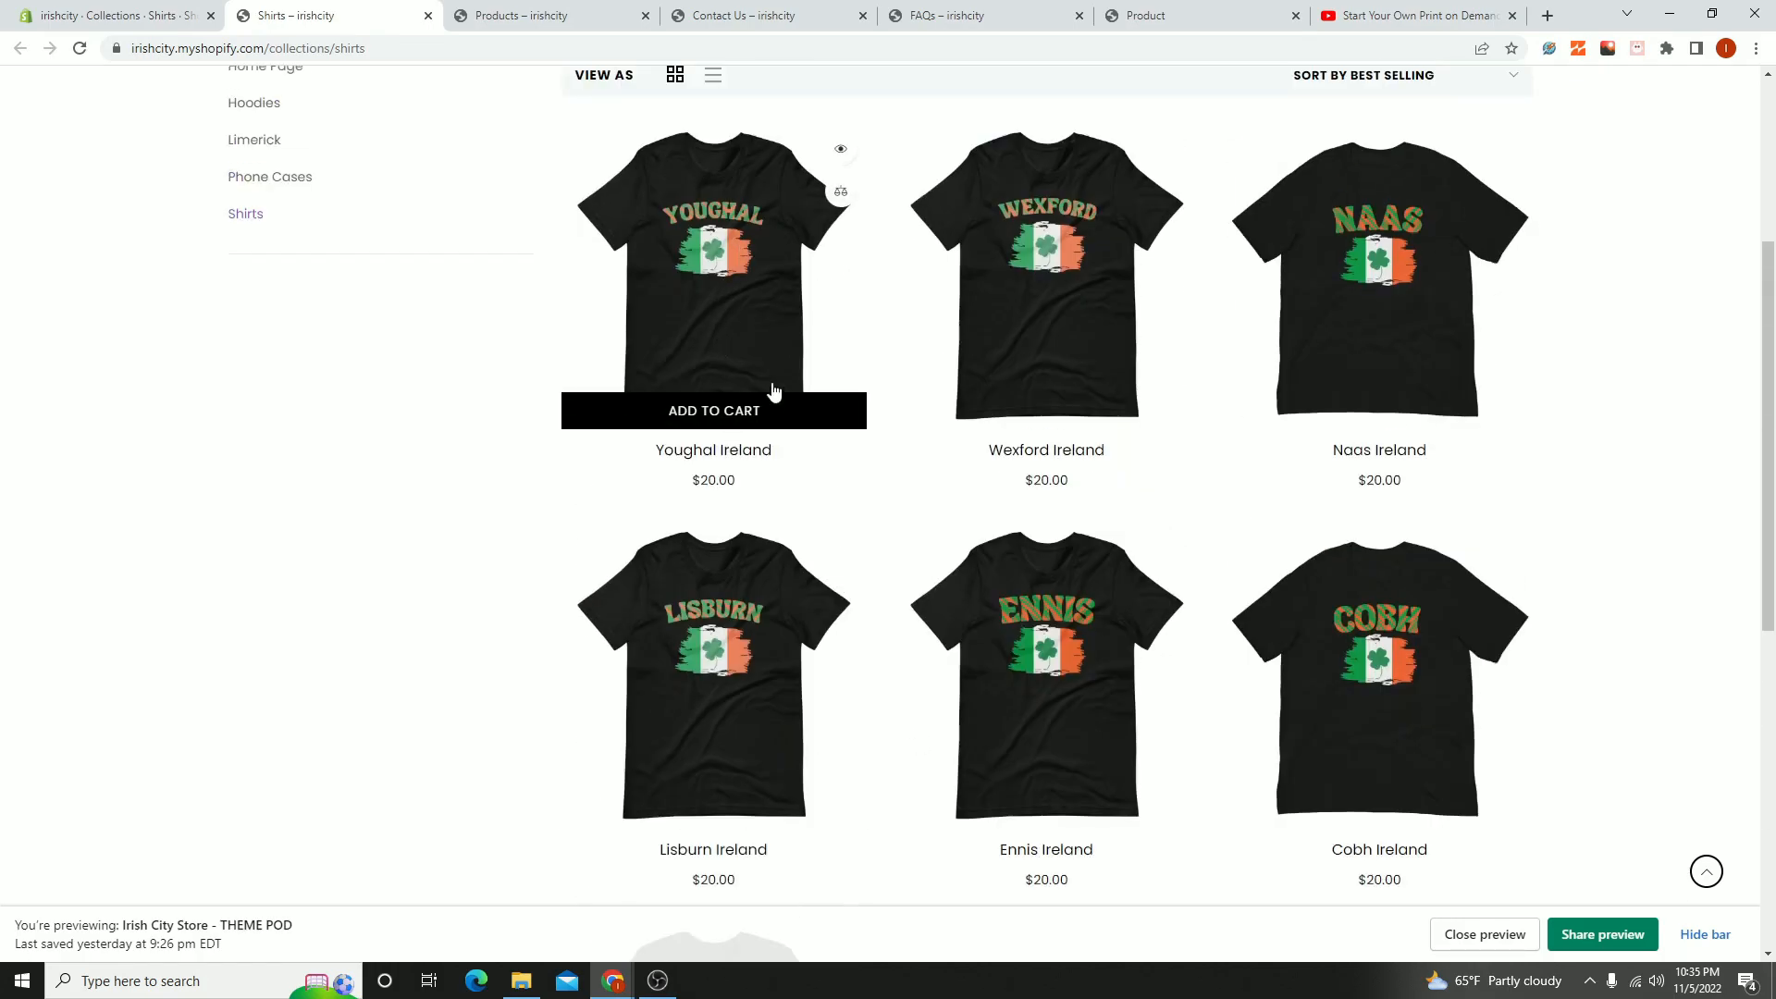
click(714, 413)
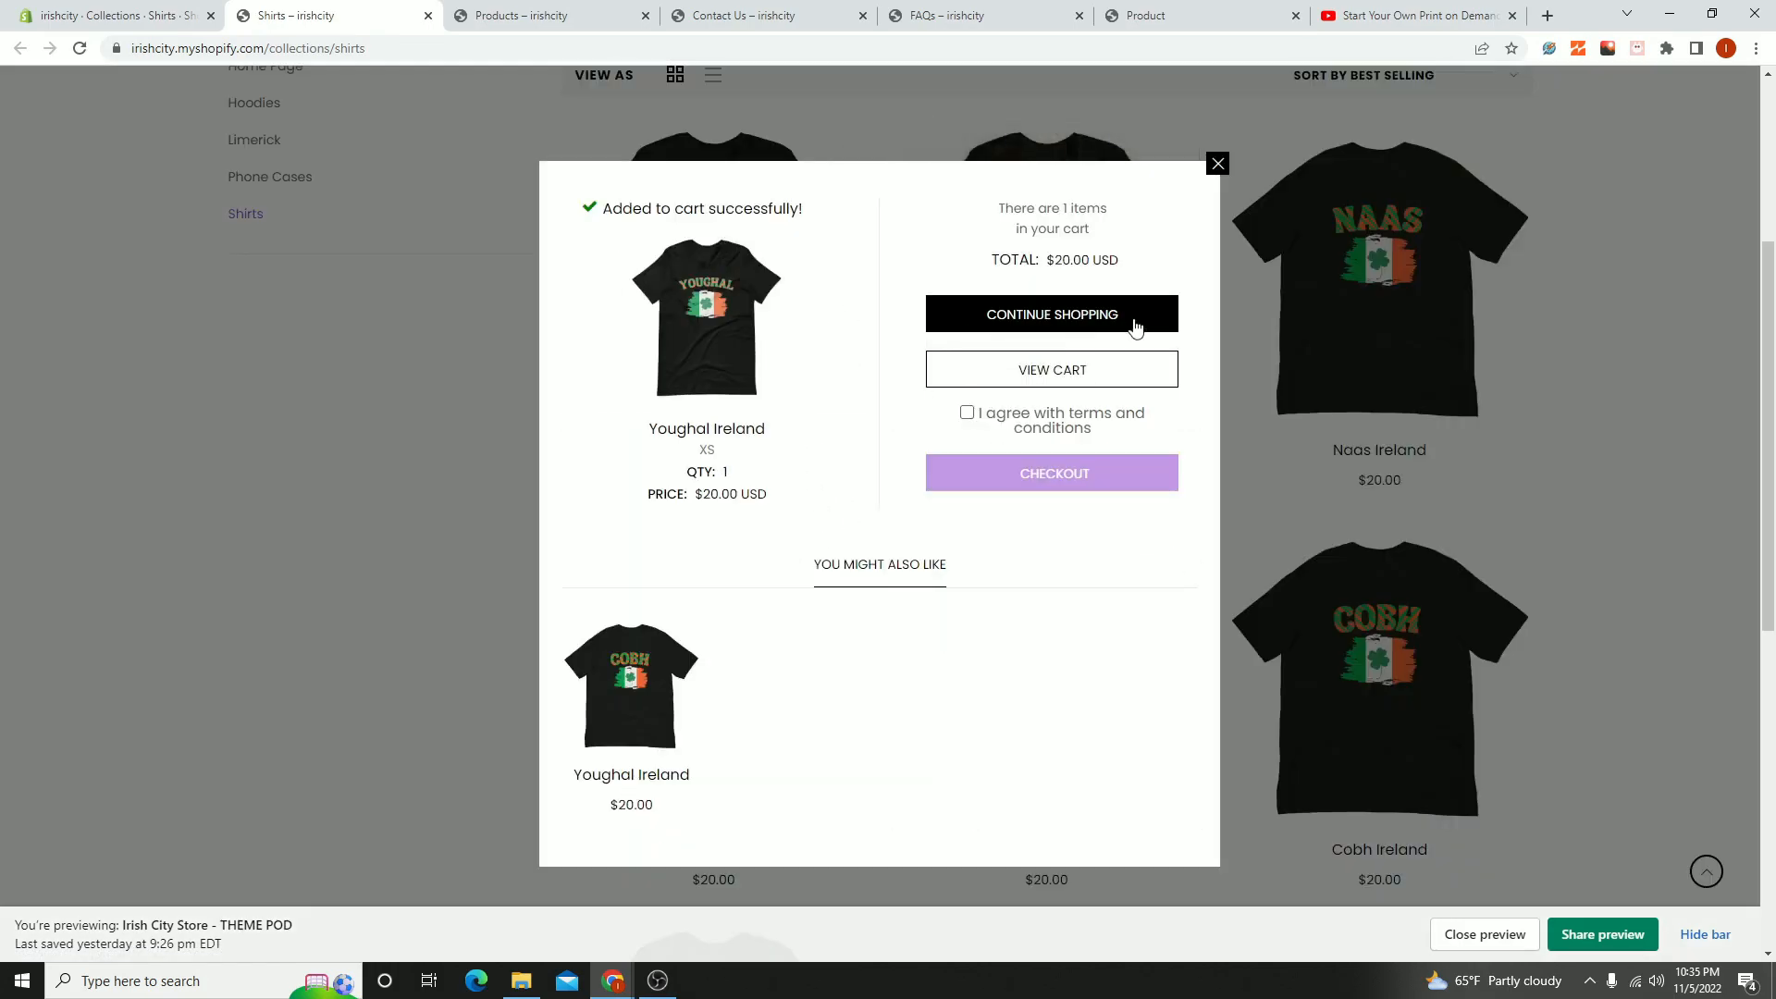
click(1135, 321)
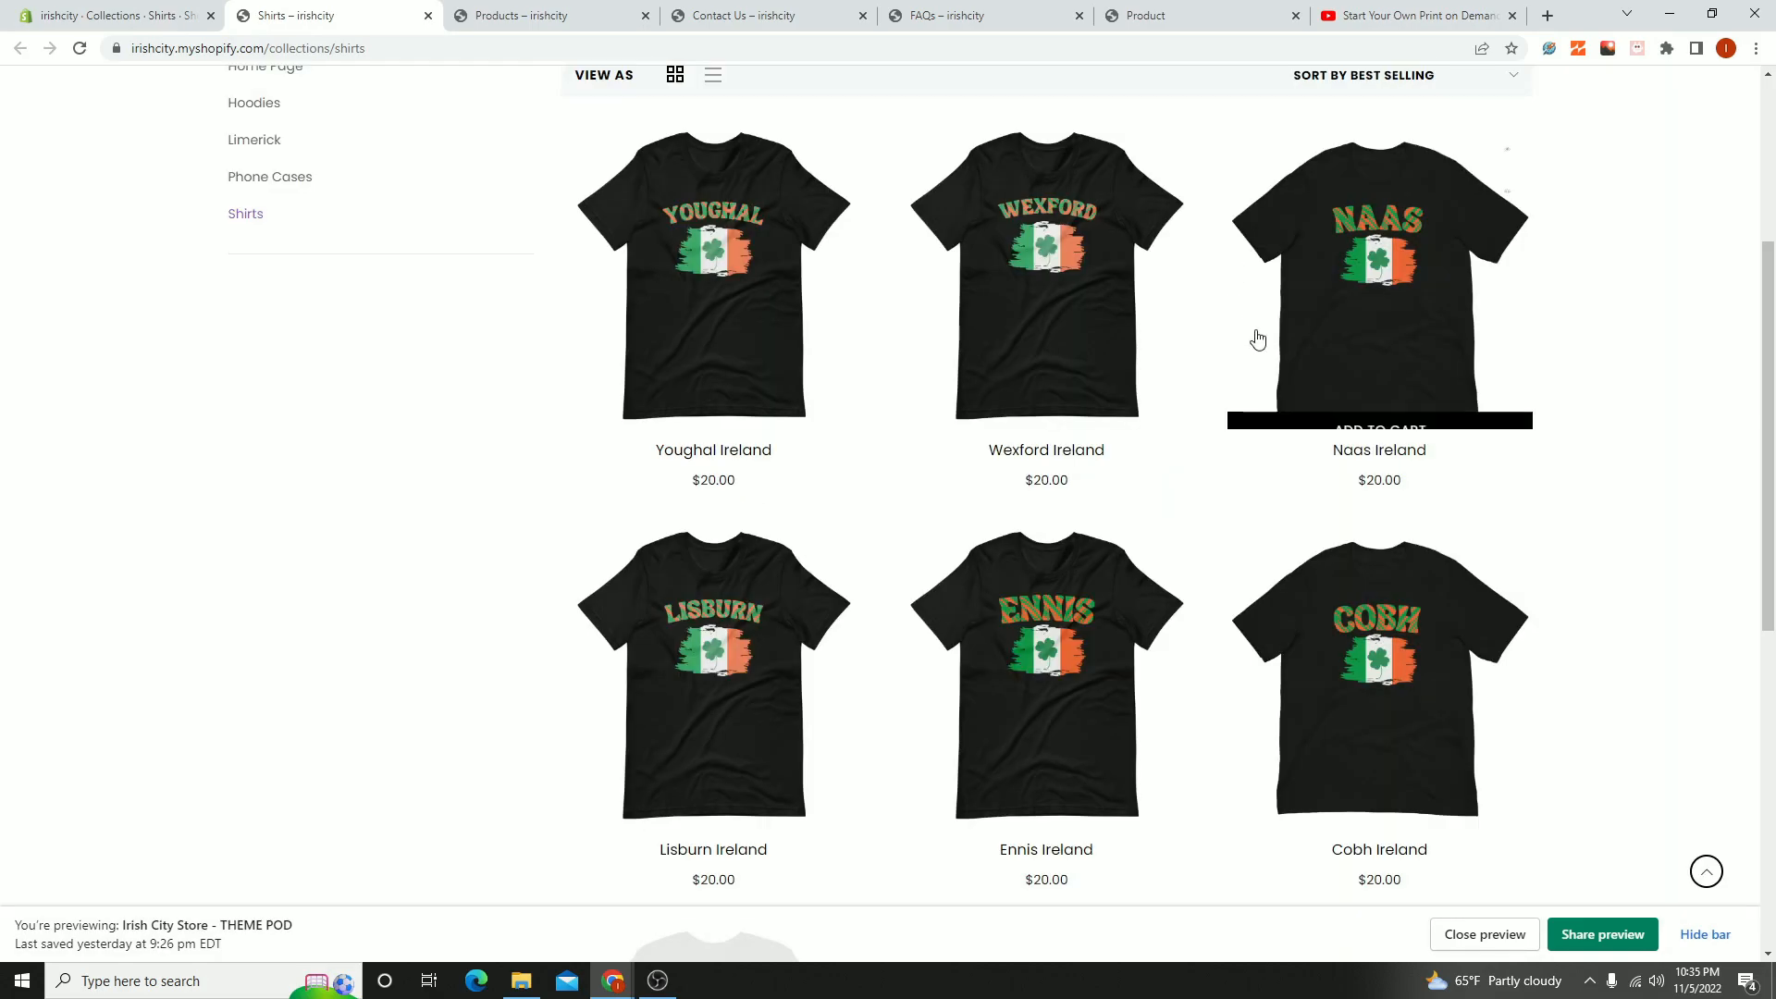
scroll(853, 620, down, 3)
scroll(1031, 464, up, 10)
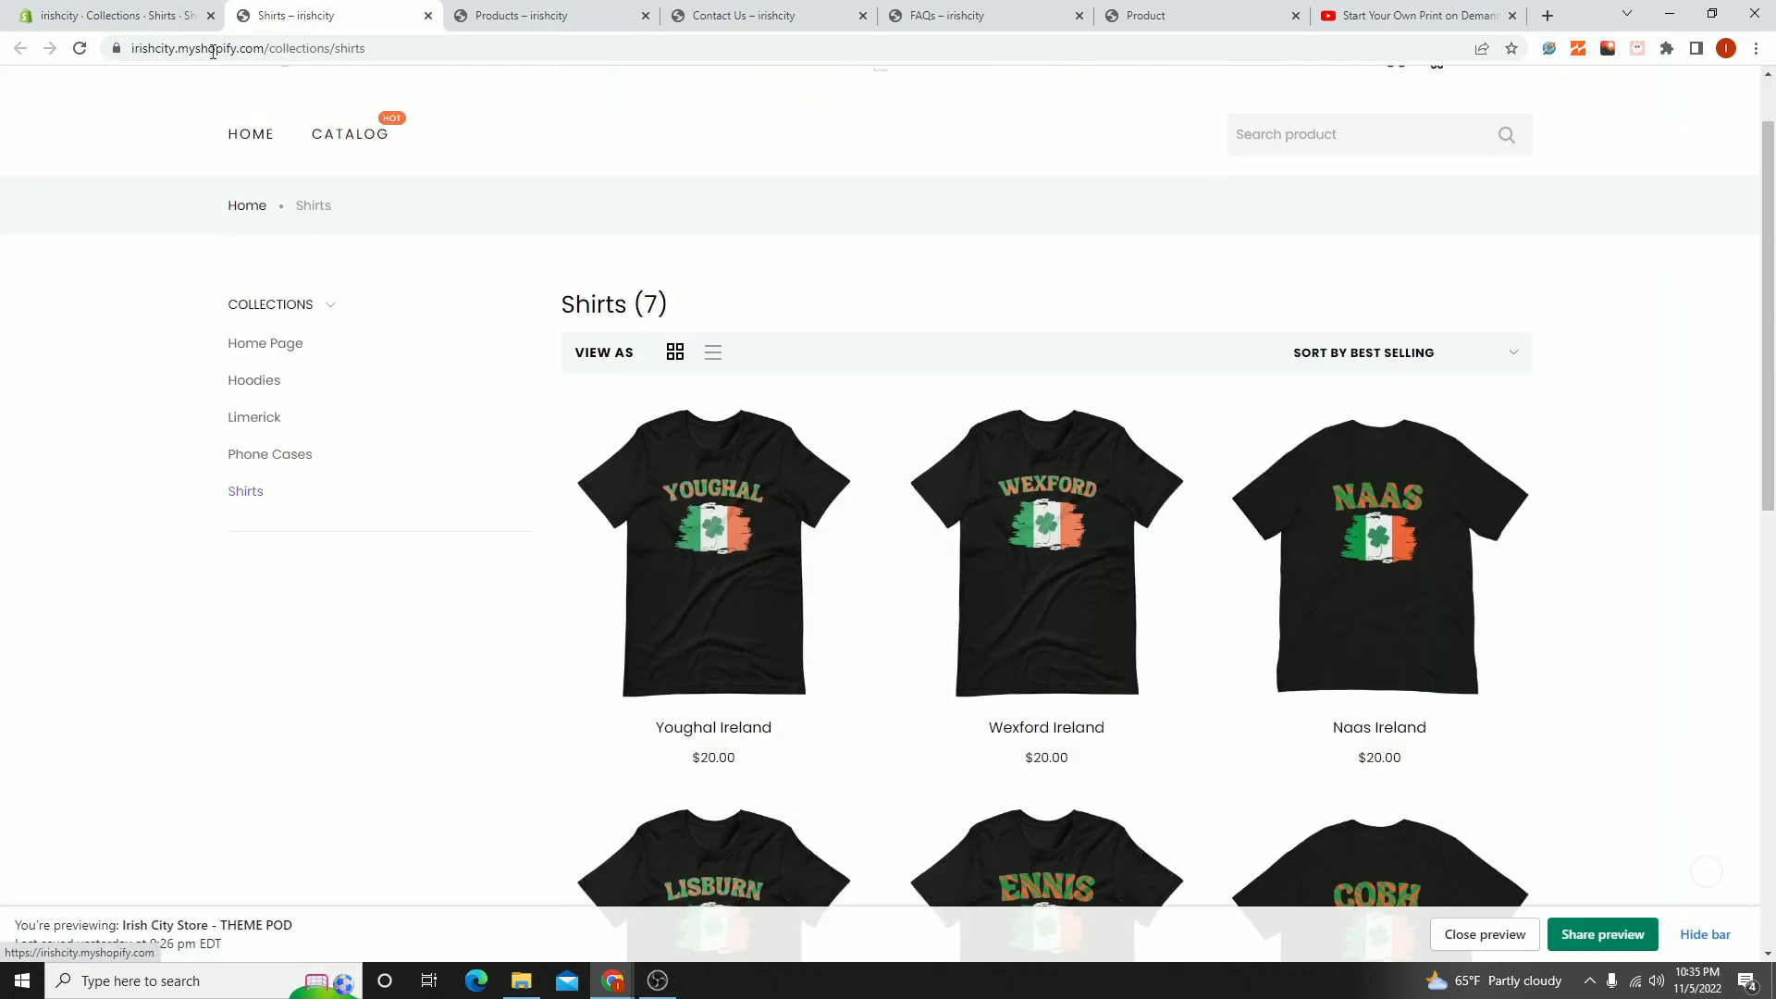
click(121, 16)
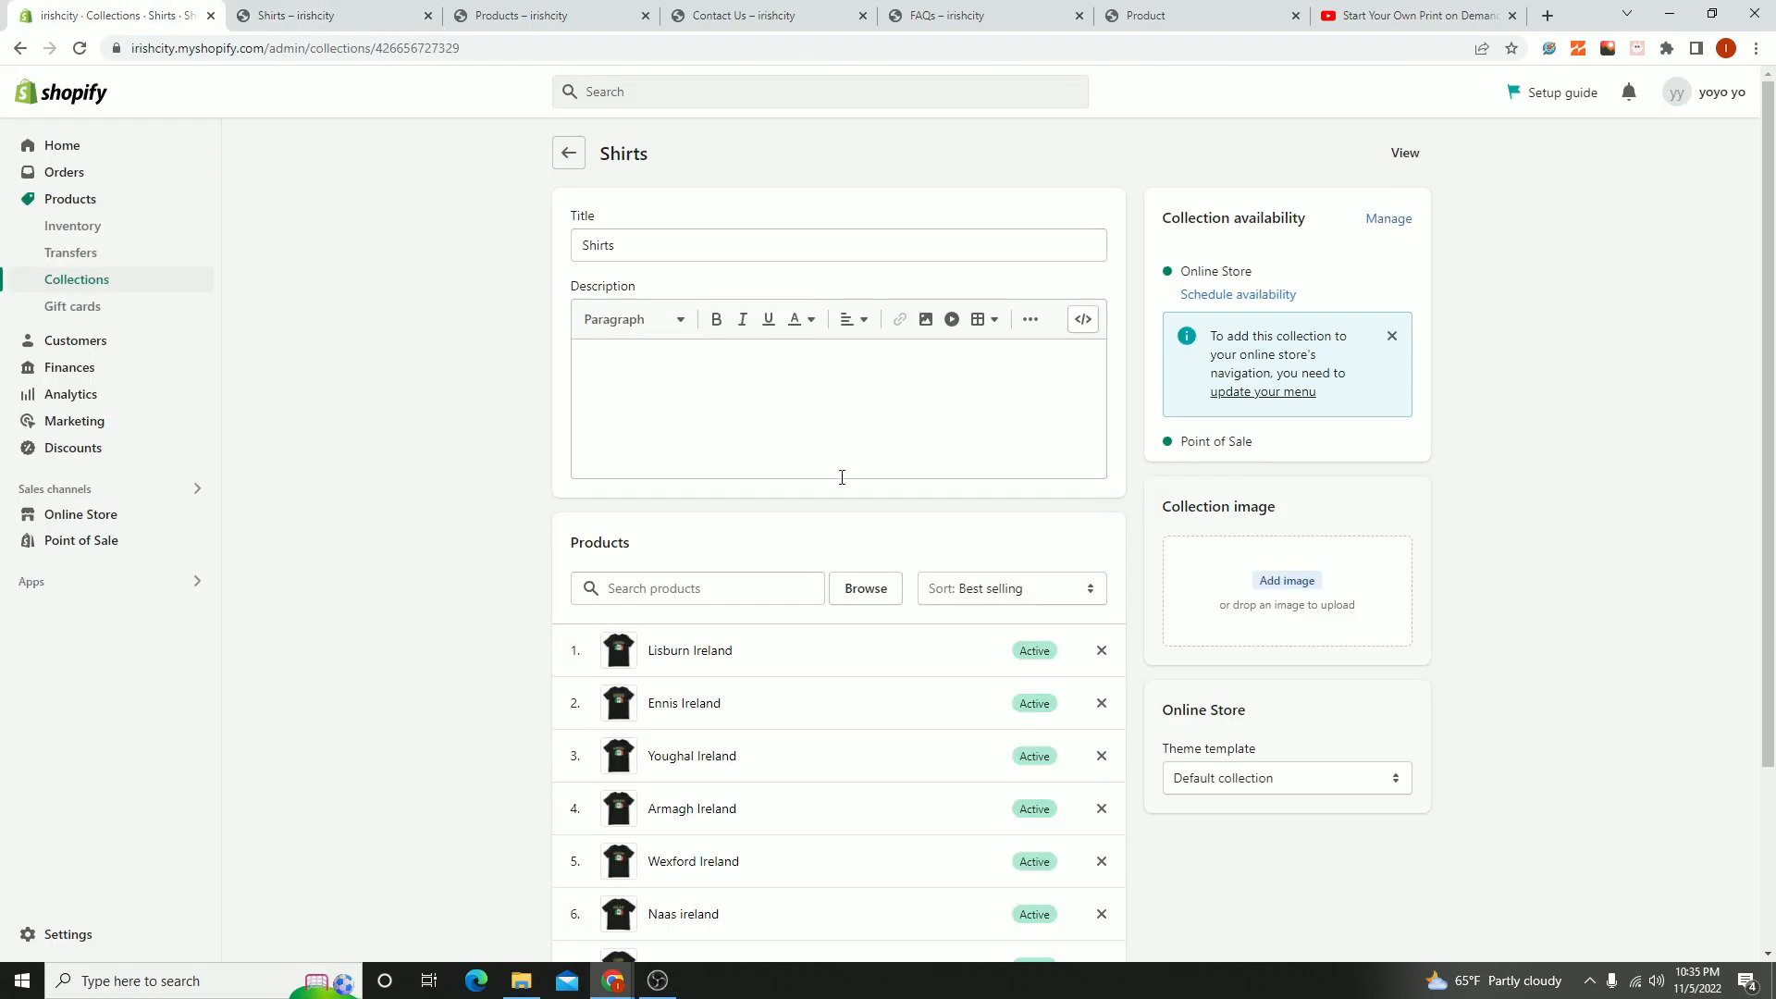
click(572, 153)
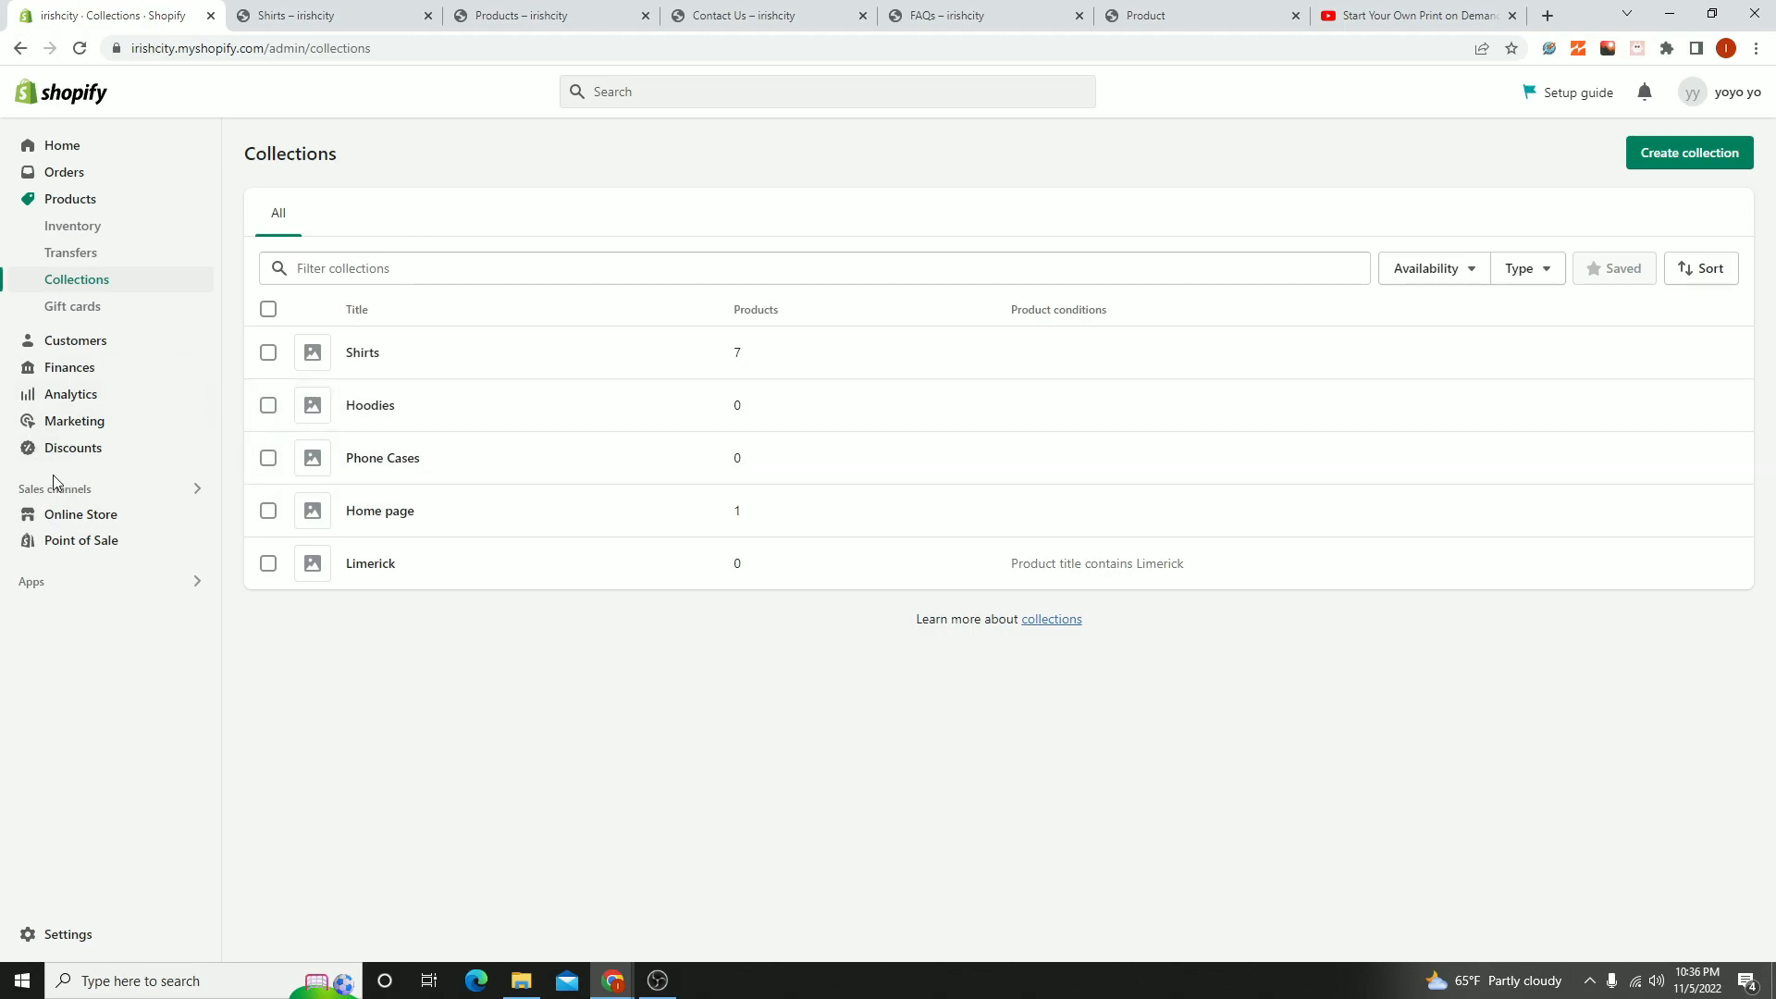
- Open the online store's Main menu in the navigation settings and delete its Catalog item
click(75, 524)
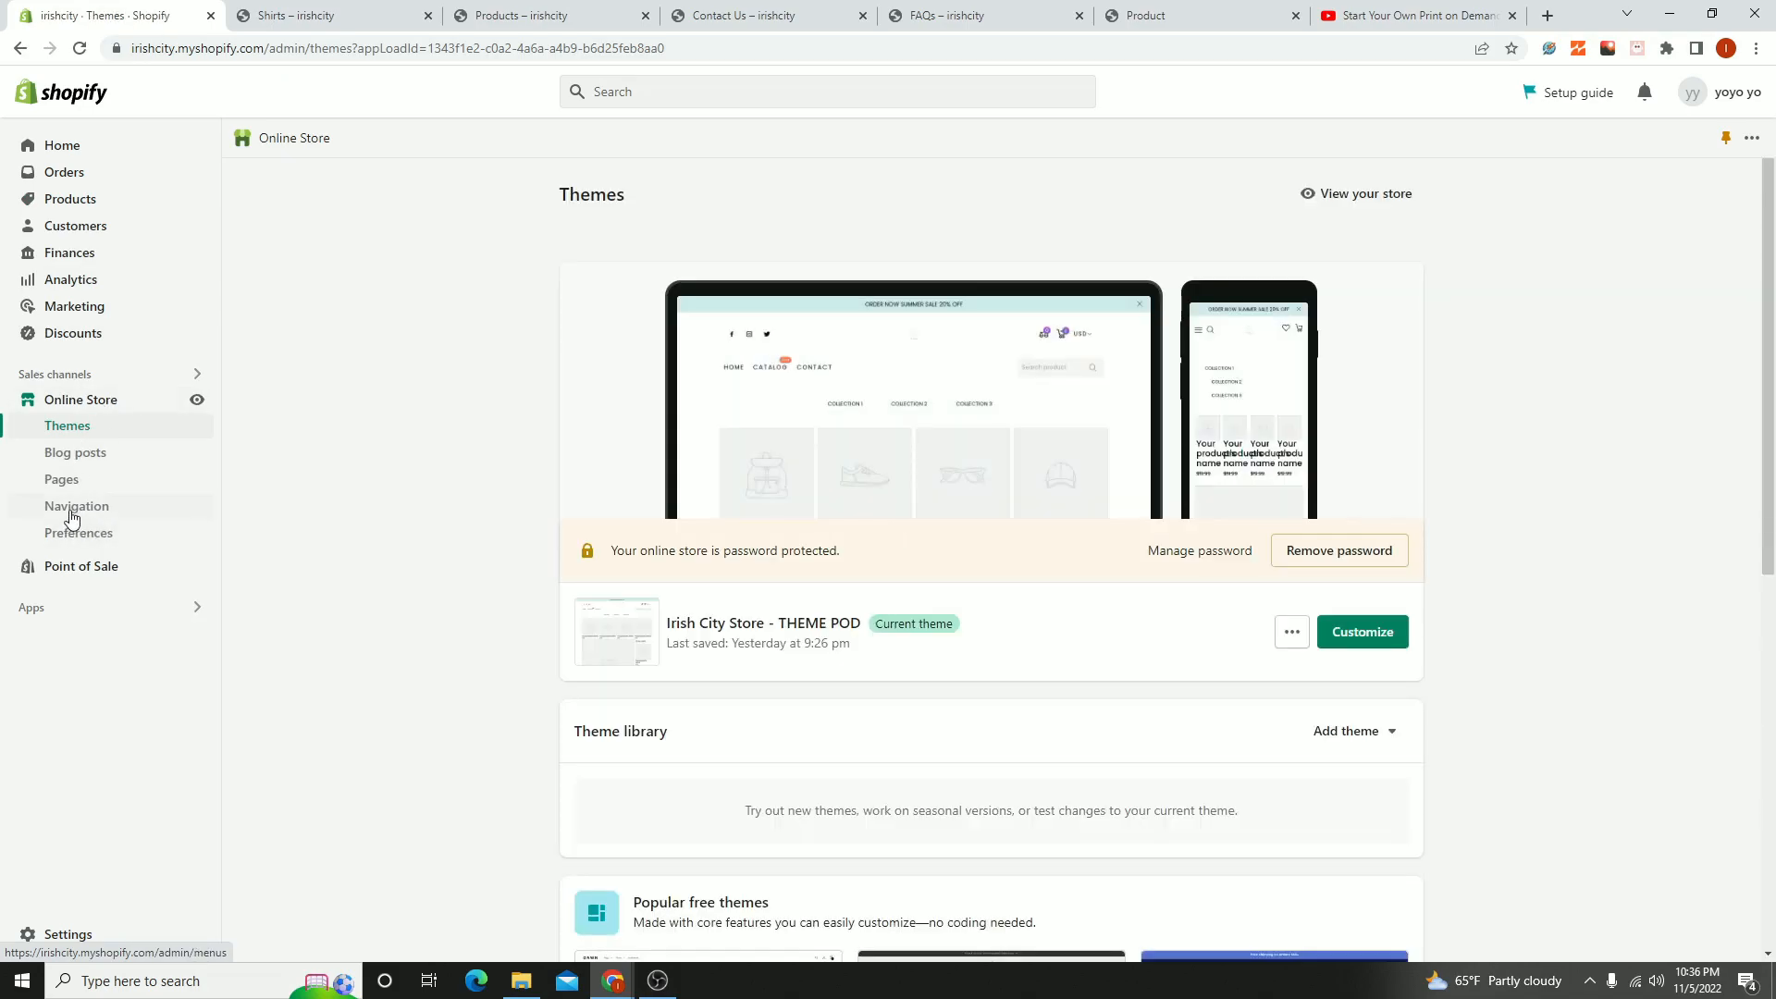
click(74, 508)
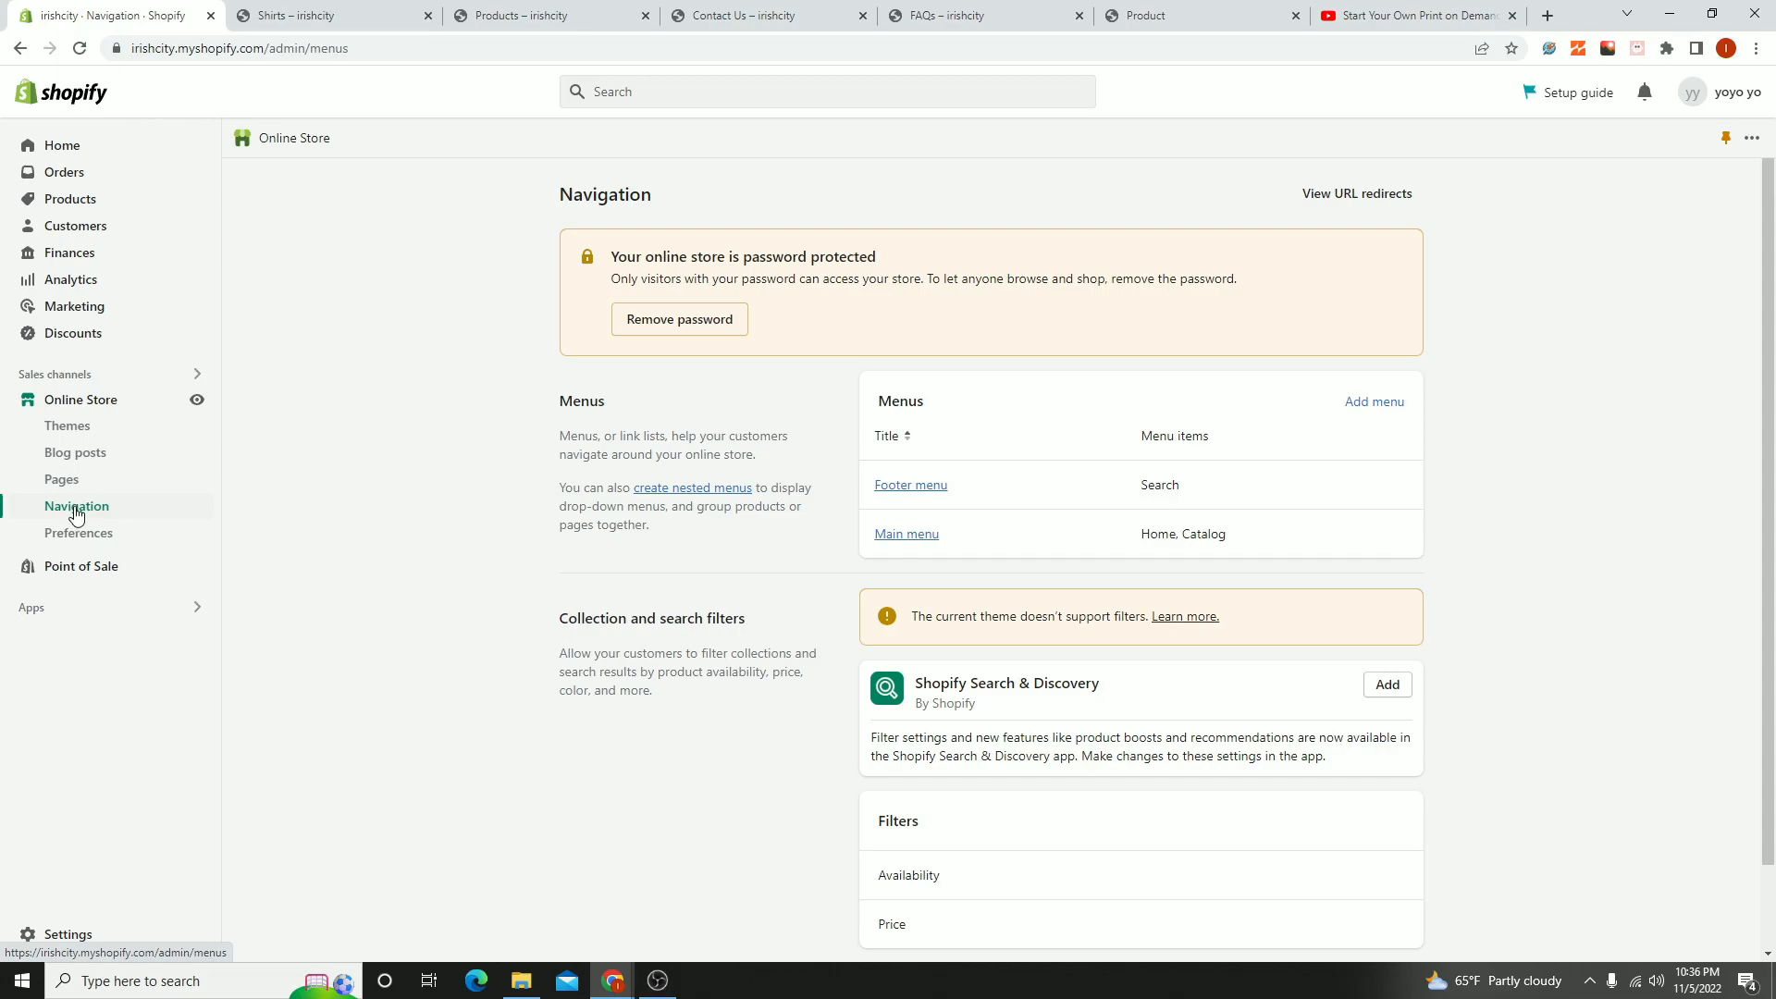
scroll(1190, 723, down, 1)
scroll(944, 495, up, 1)
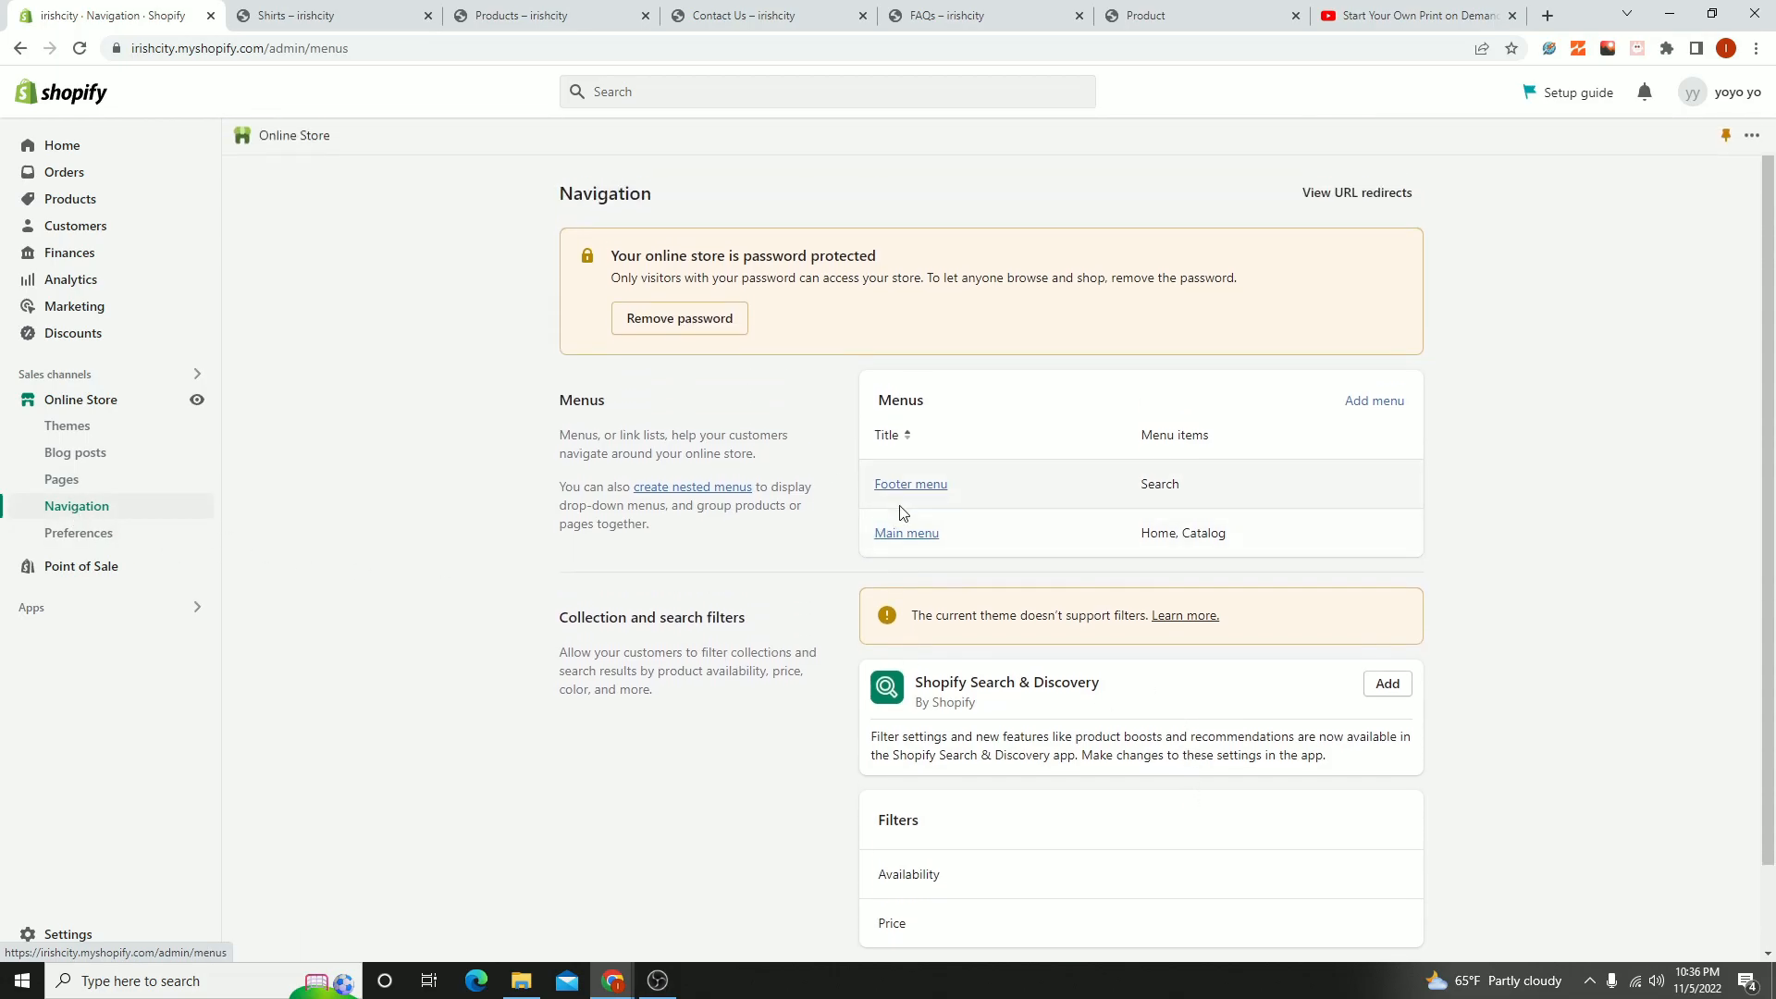
click(913, 532)
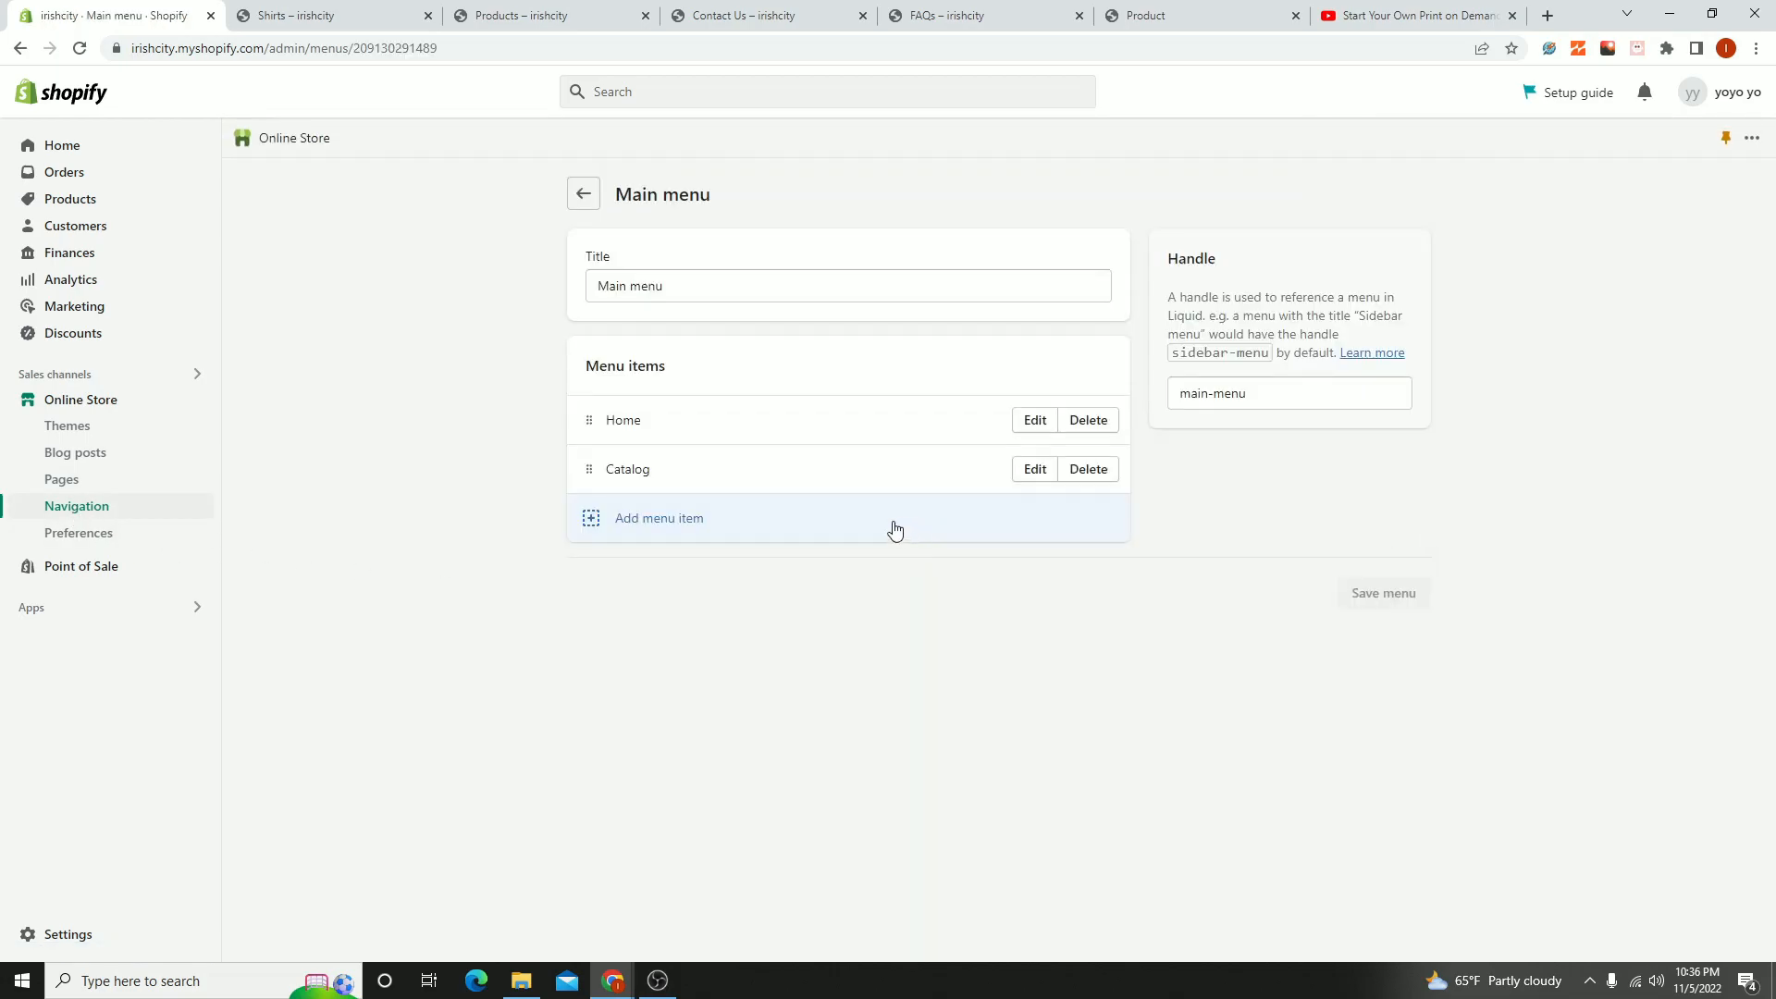
click(1089, 470)
click(1125, 577)
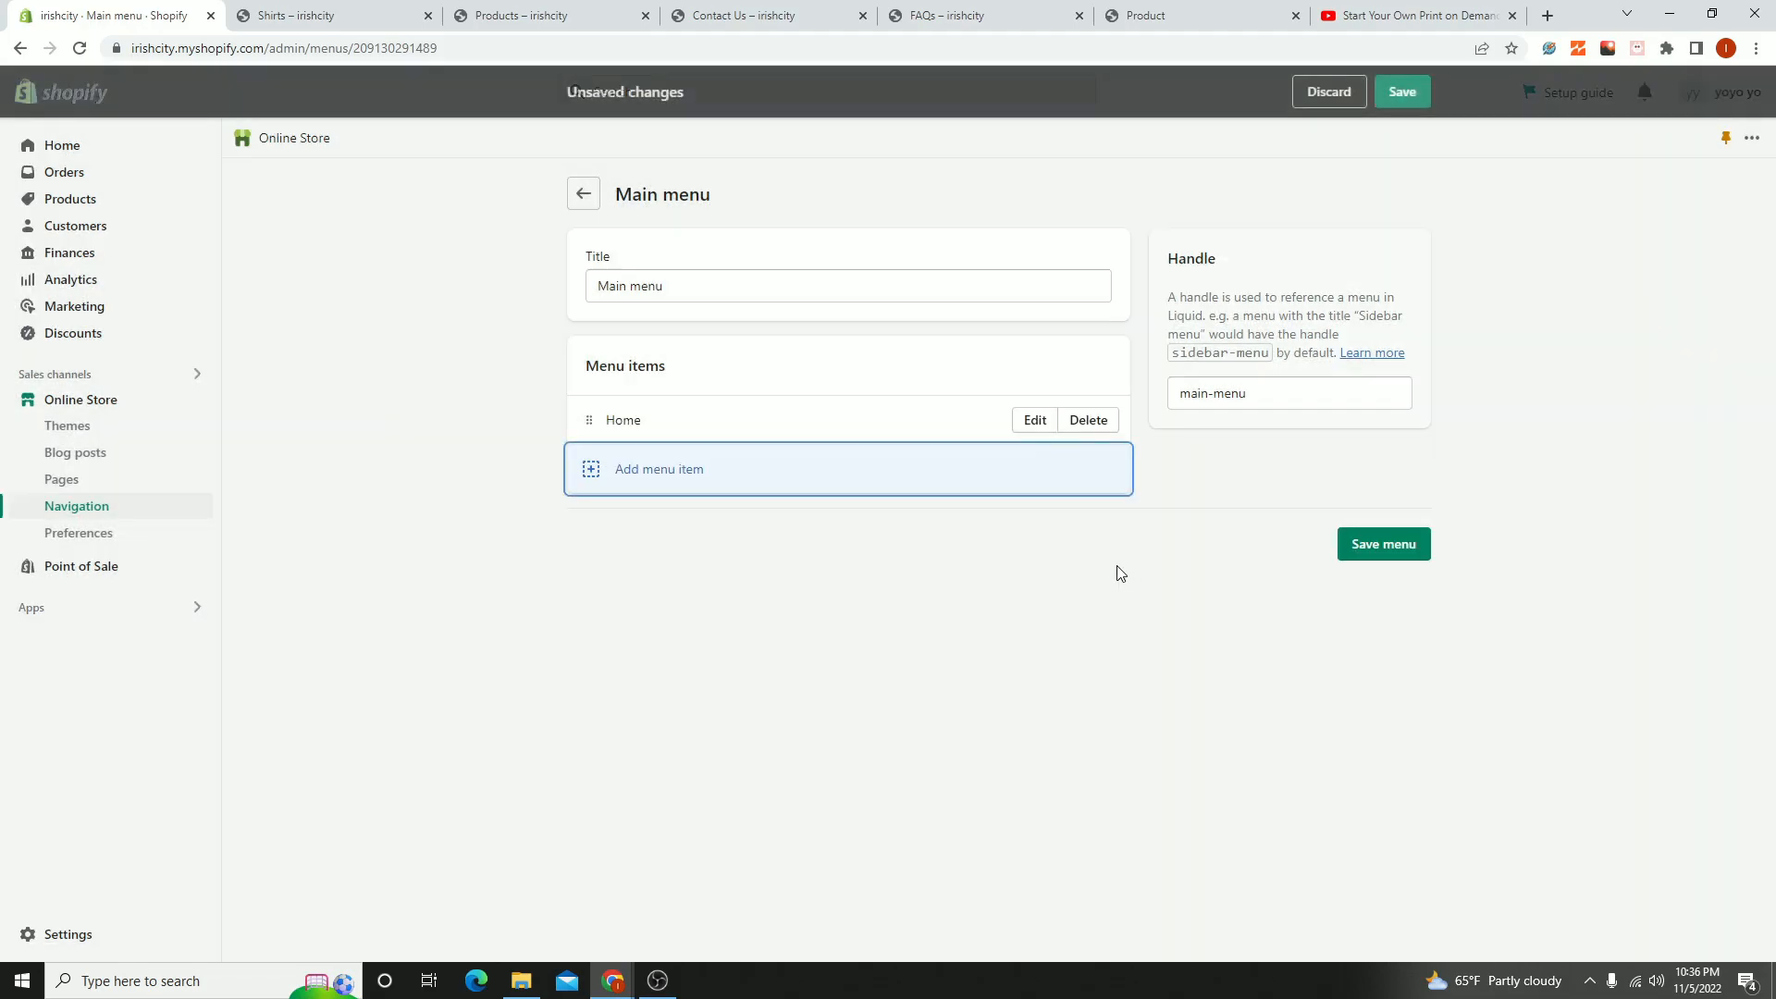
- Add a menu item named Products that links to All collections to the Main menu
click(620, 480)
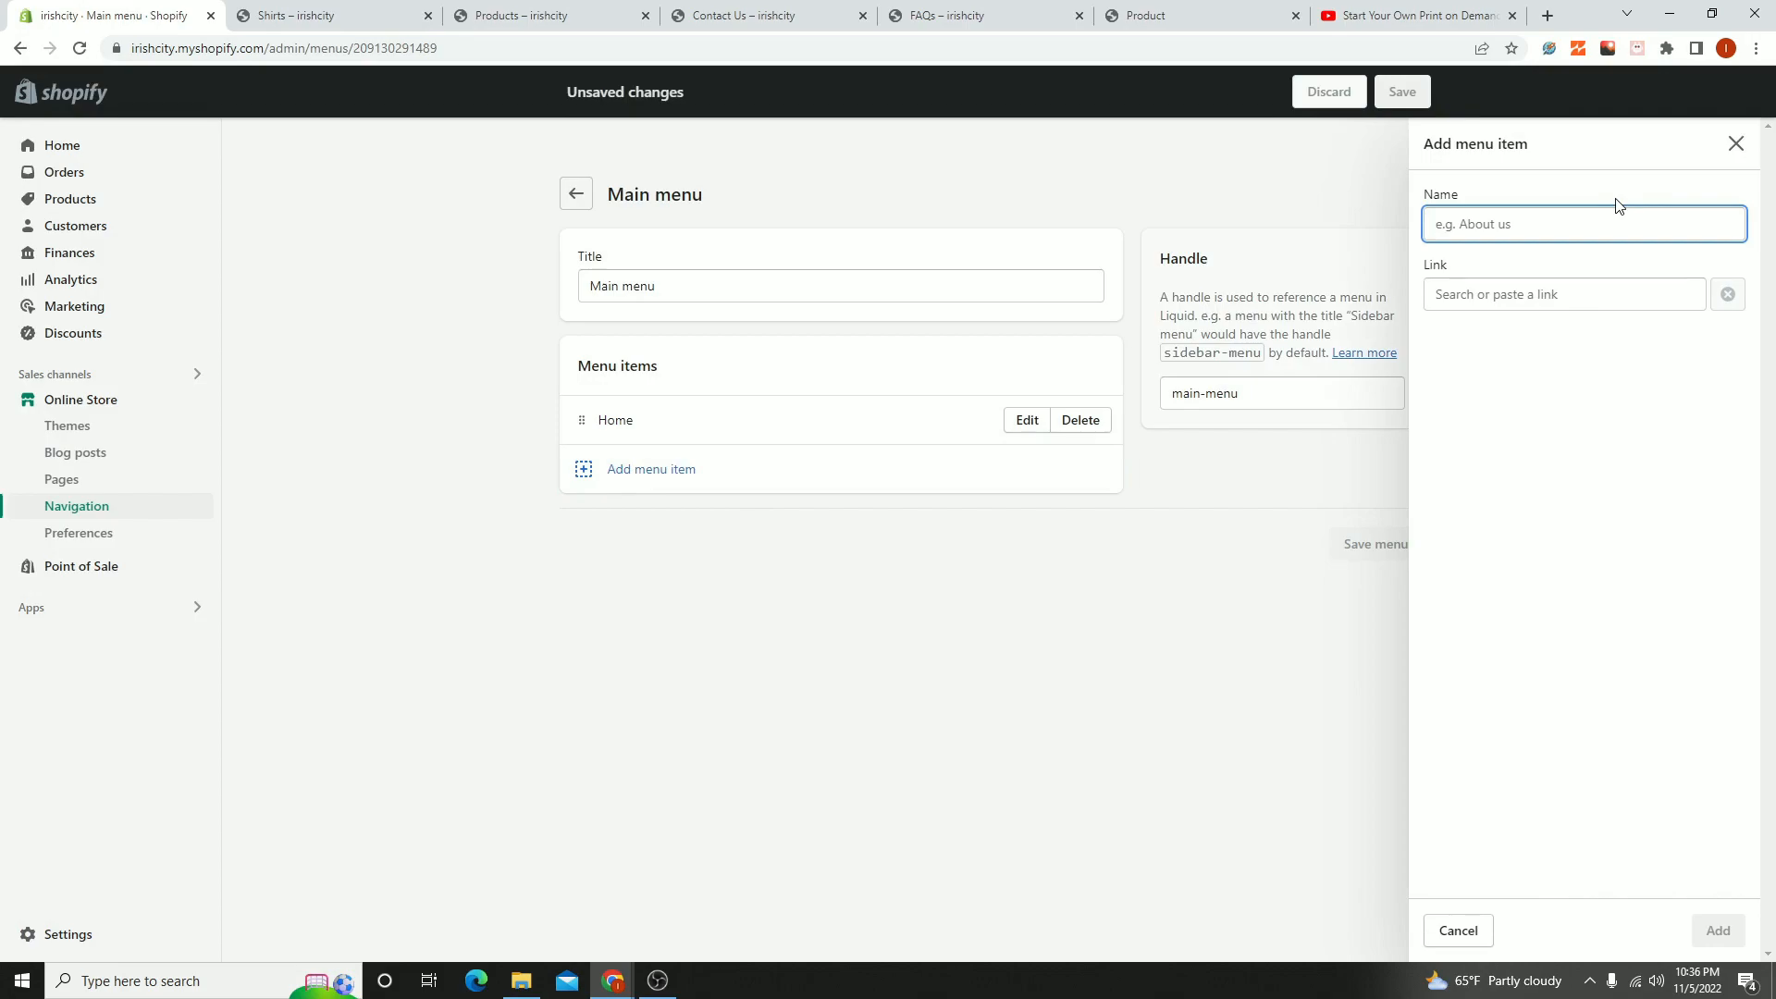
text(p)
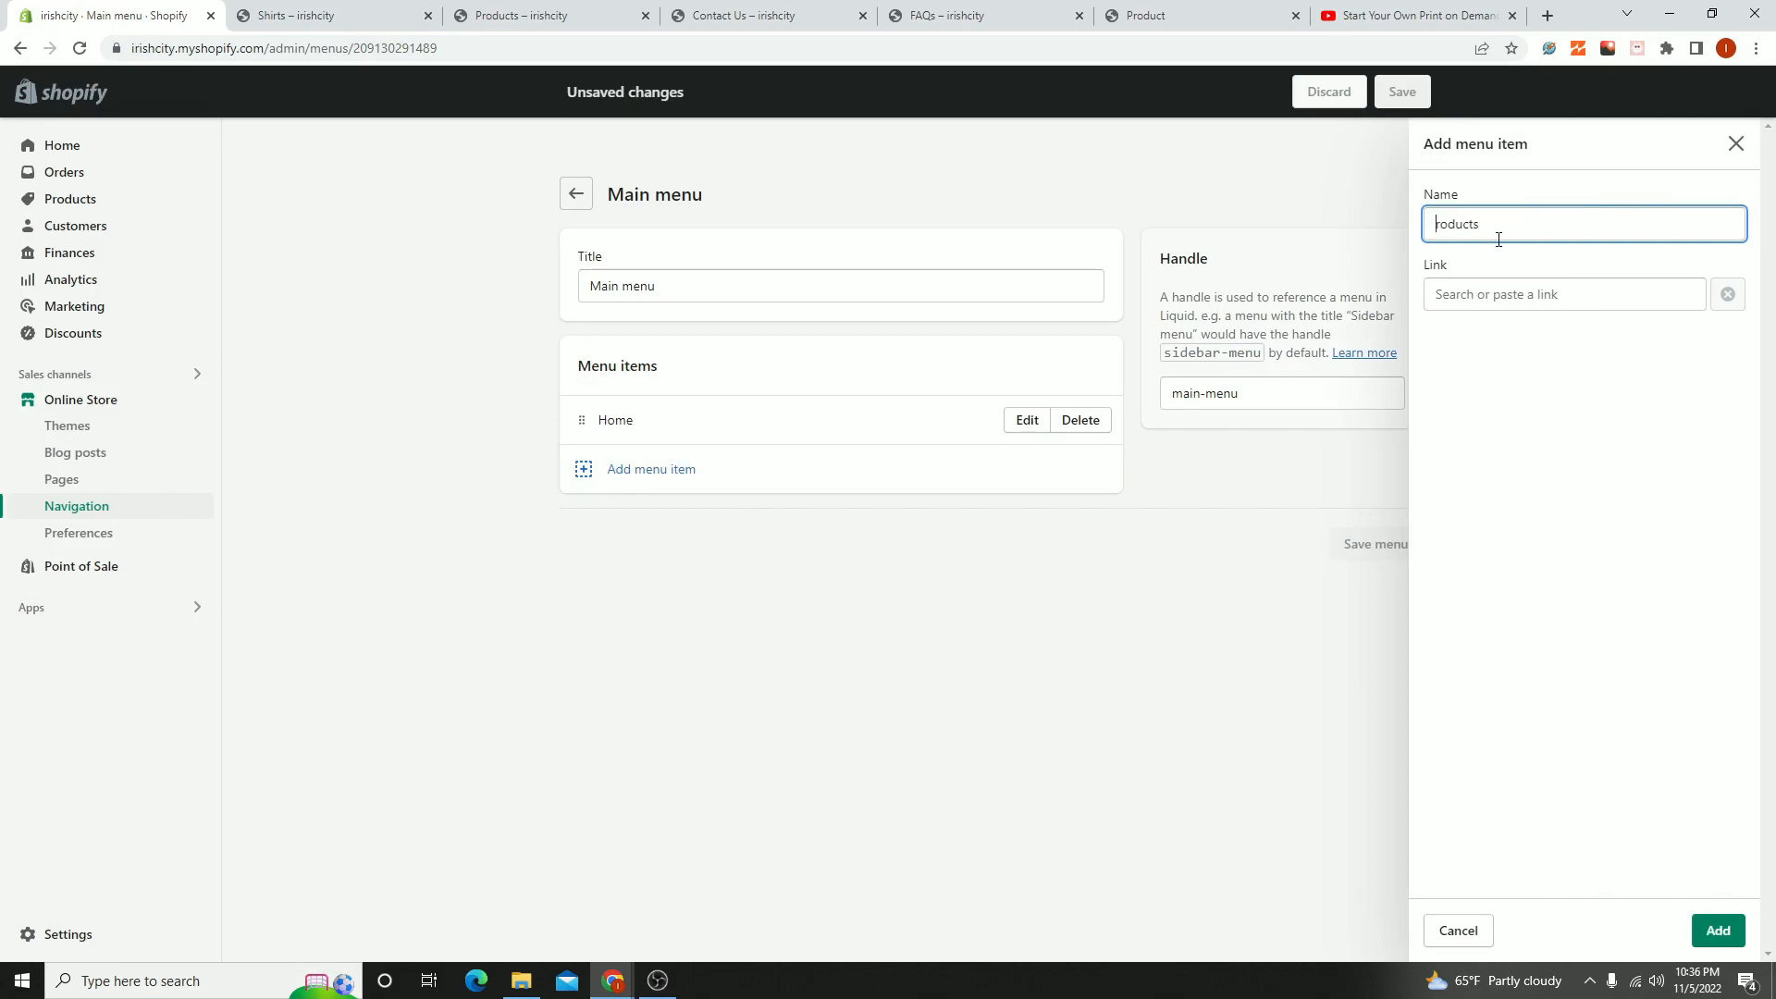
click(1494, 294)
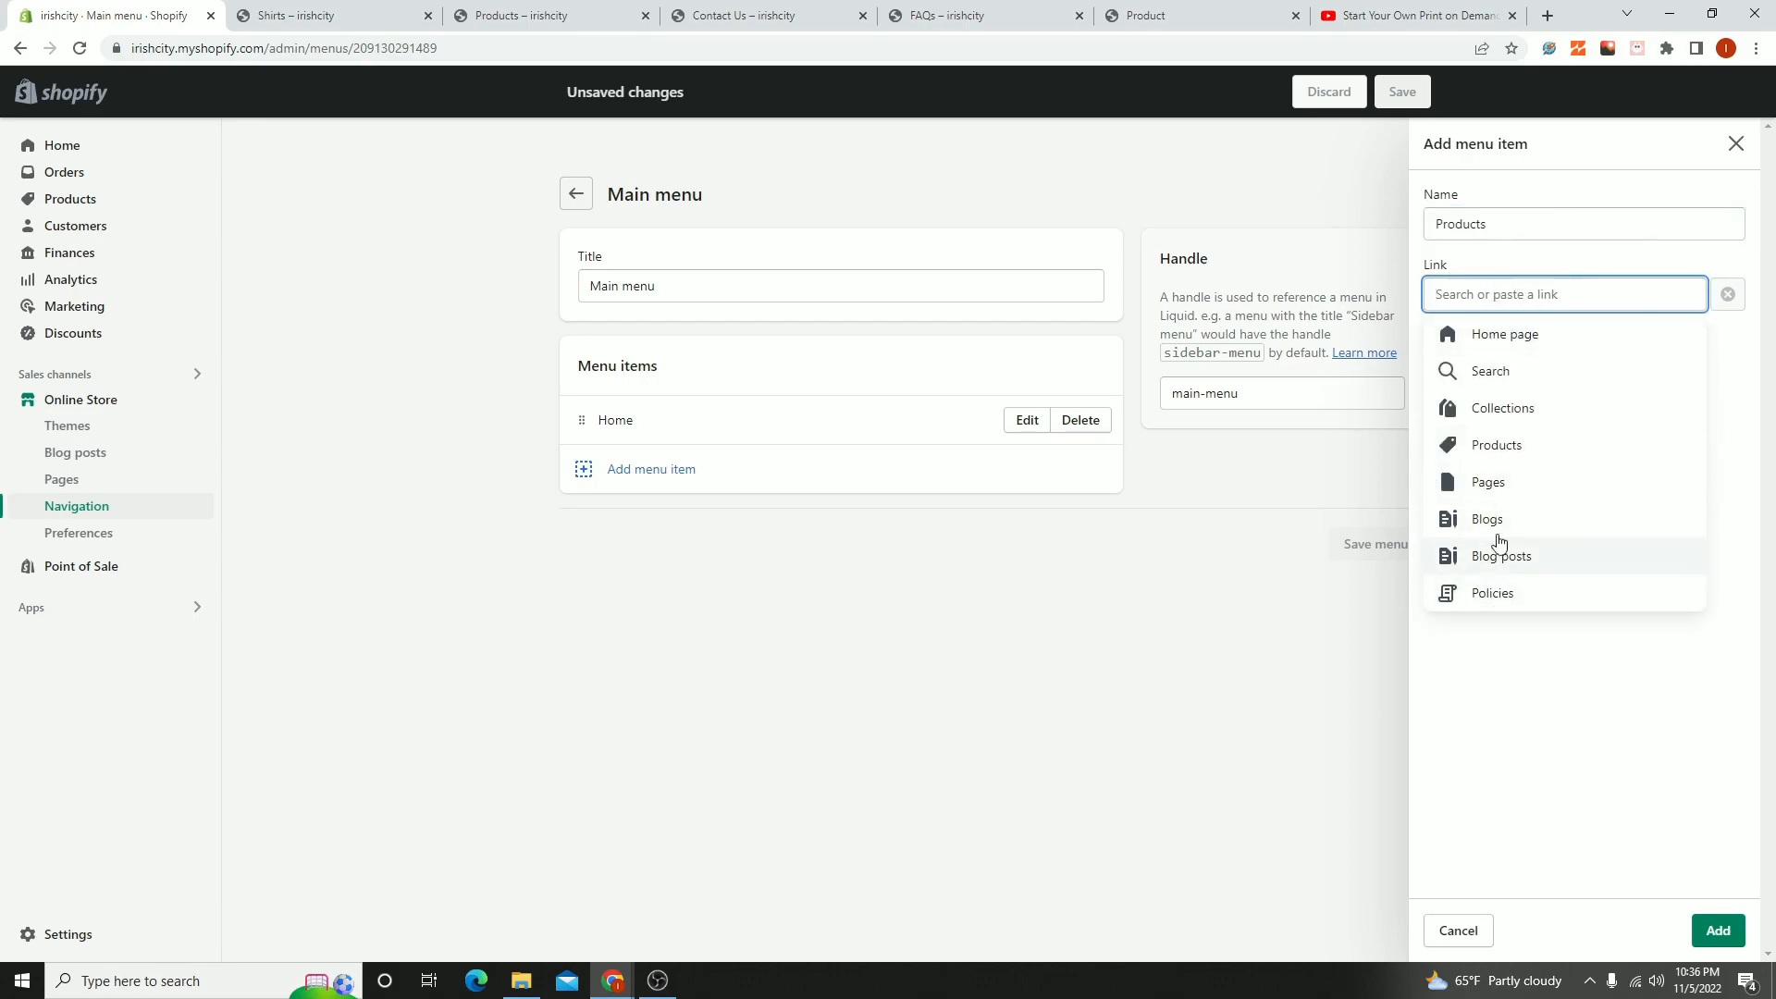
click(1501, 412)
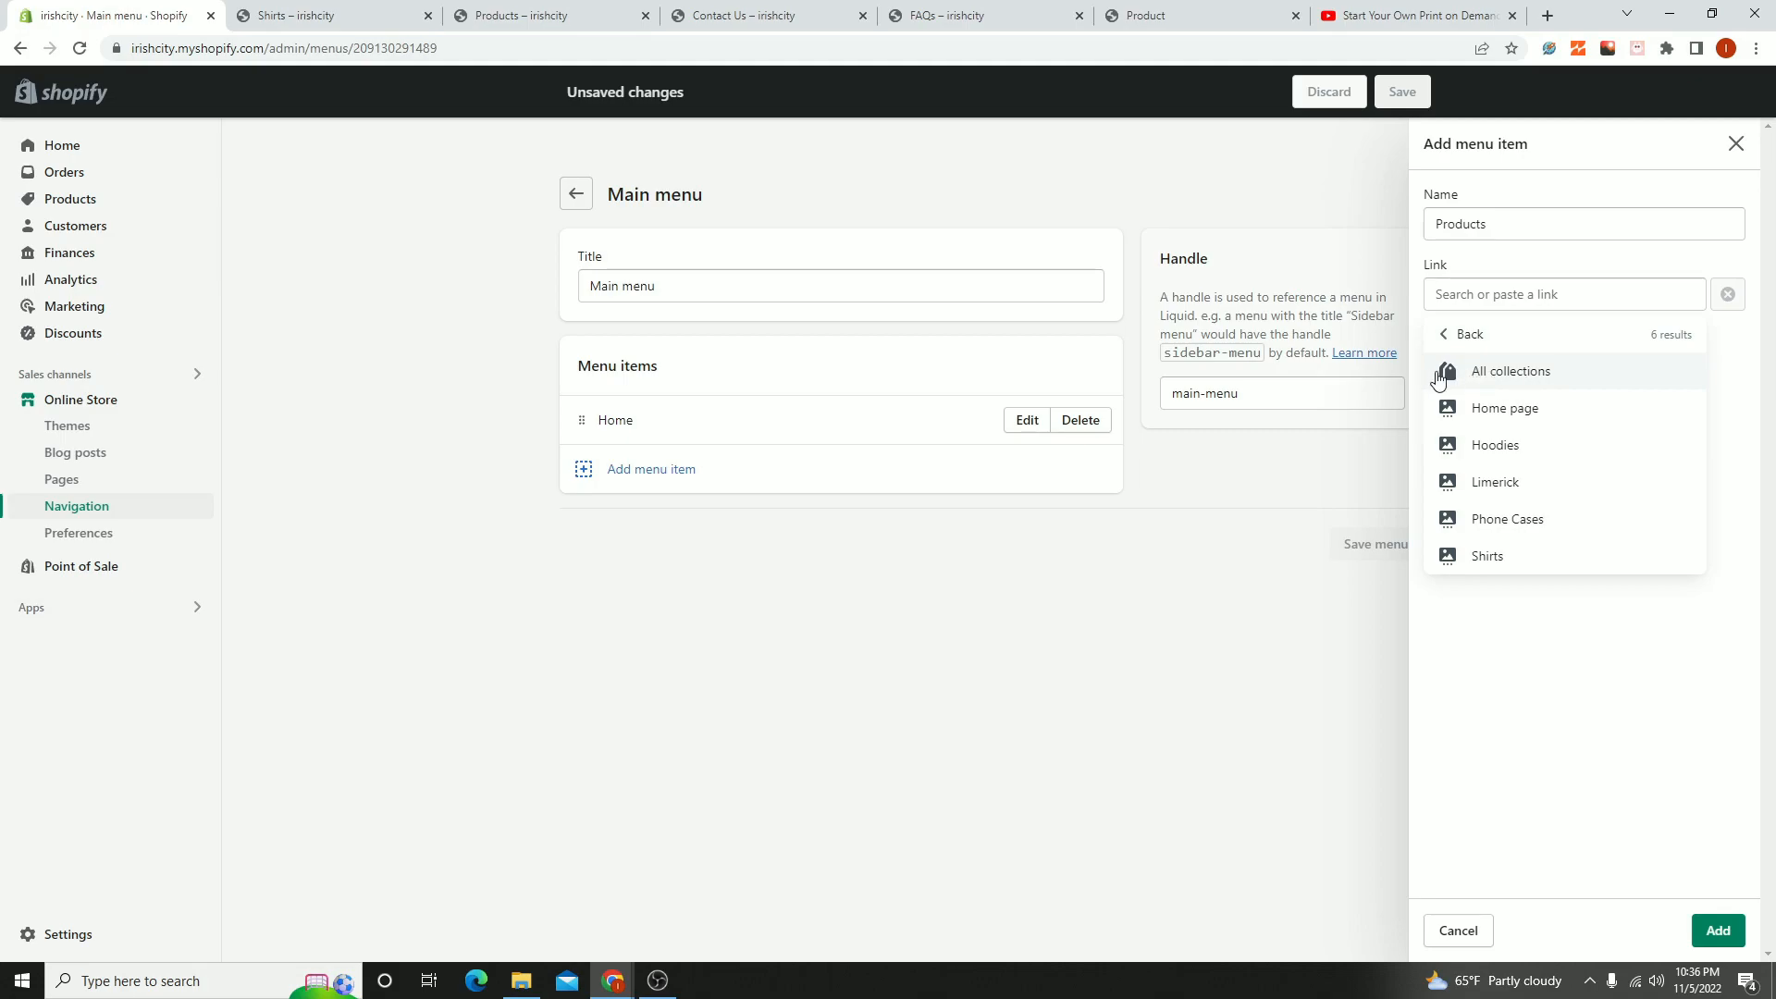
click(1501, 387)
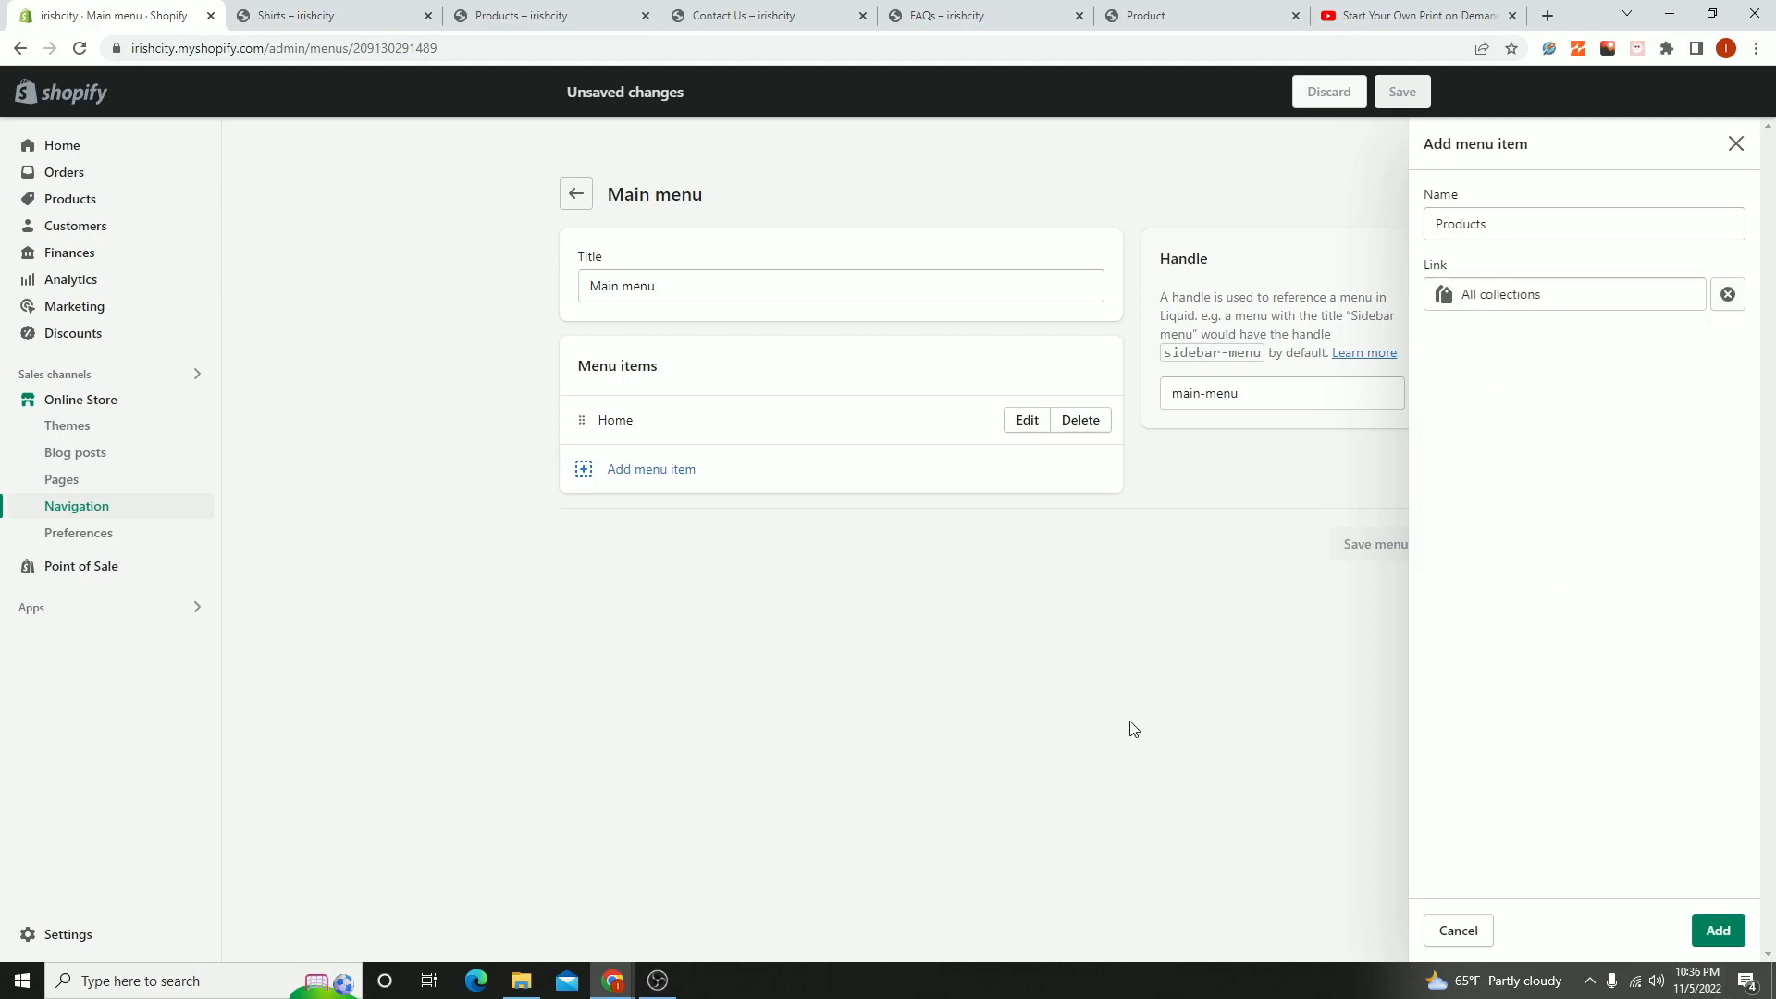
click(1739, 934)
- Add a menu item named Shirts that links to the Shirts collection to the Main menu
click(593, 541)
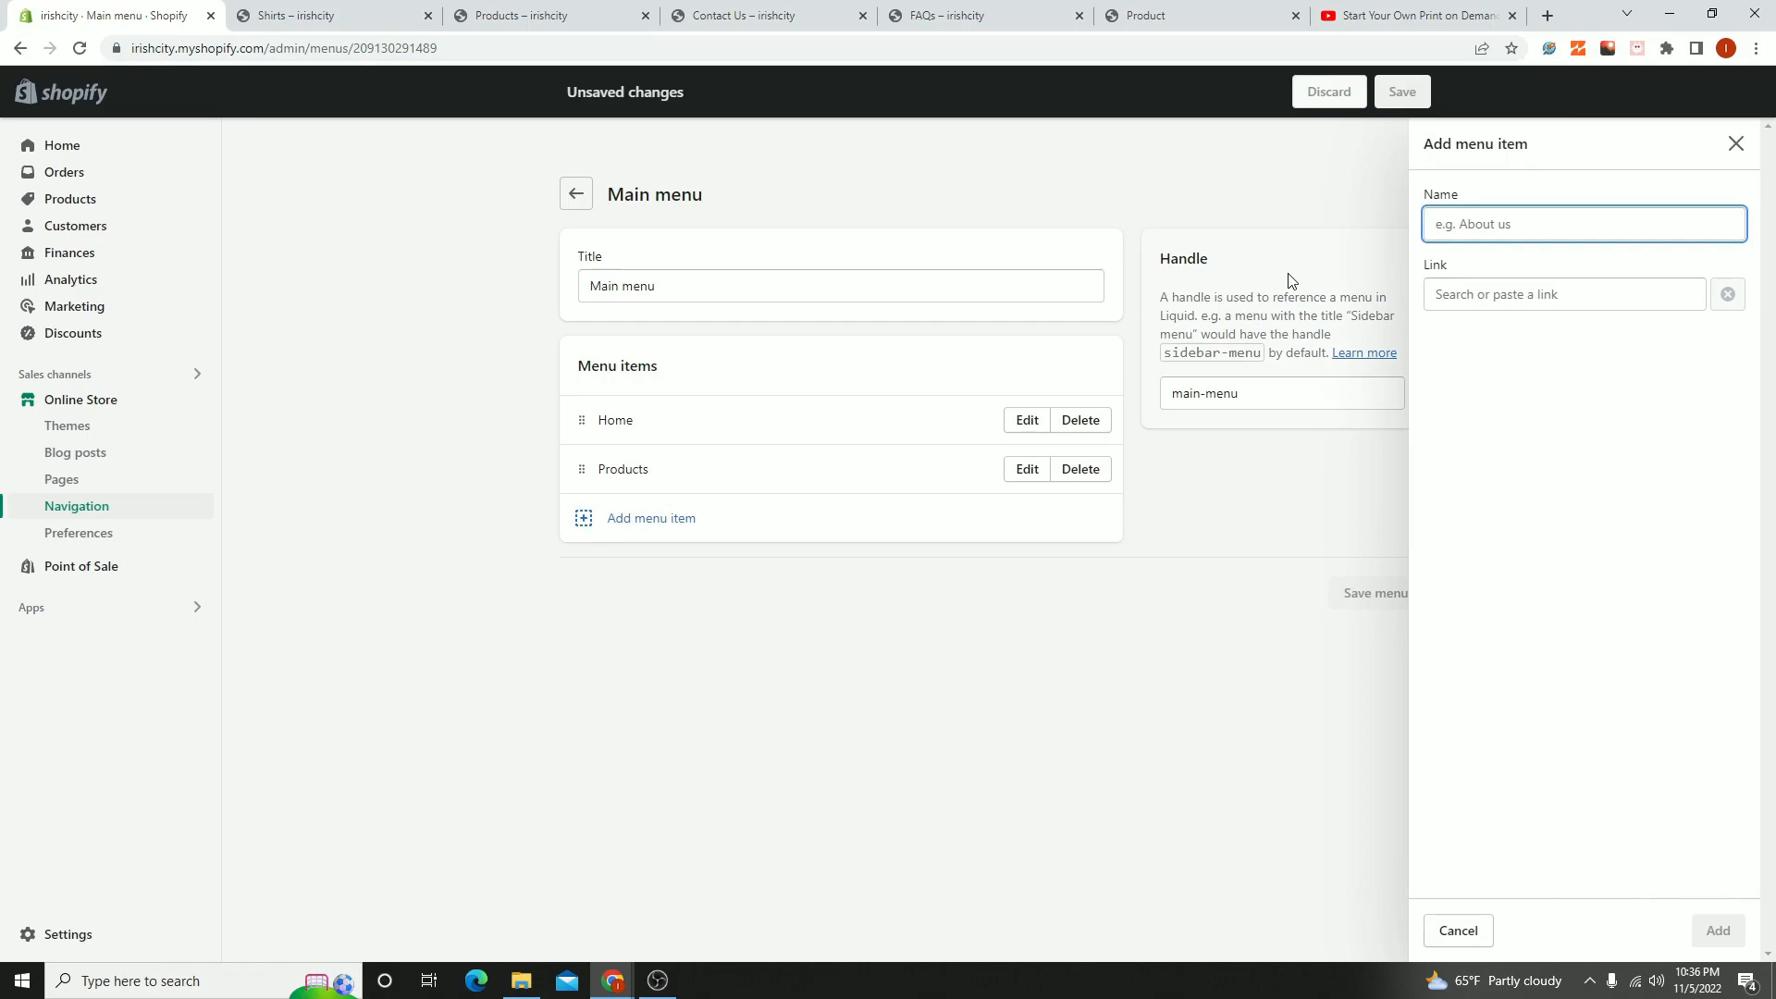
text(Shirts)
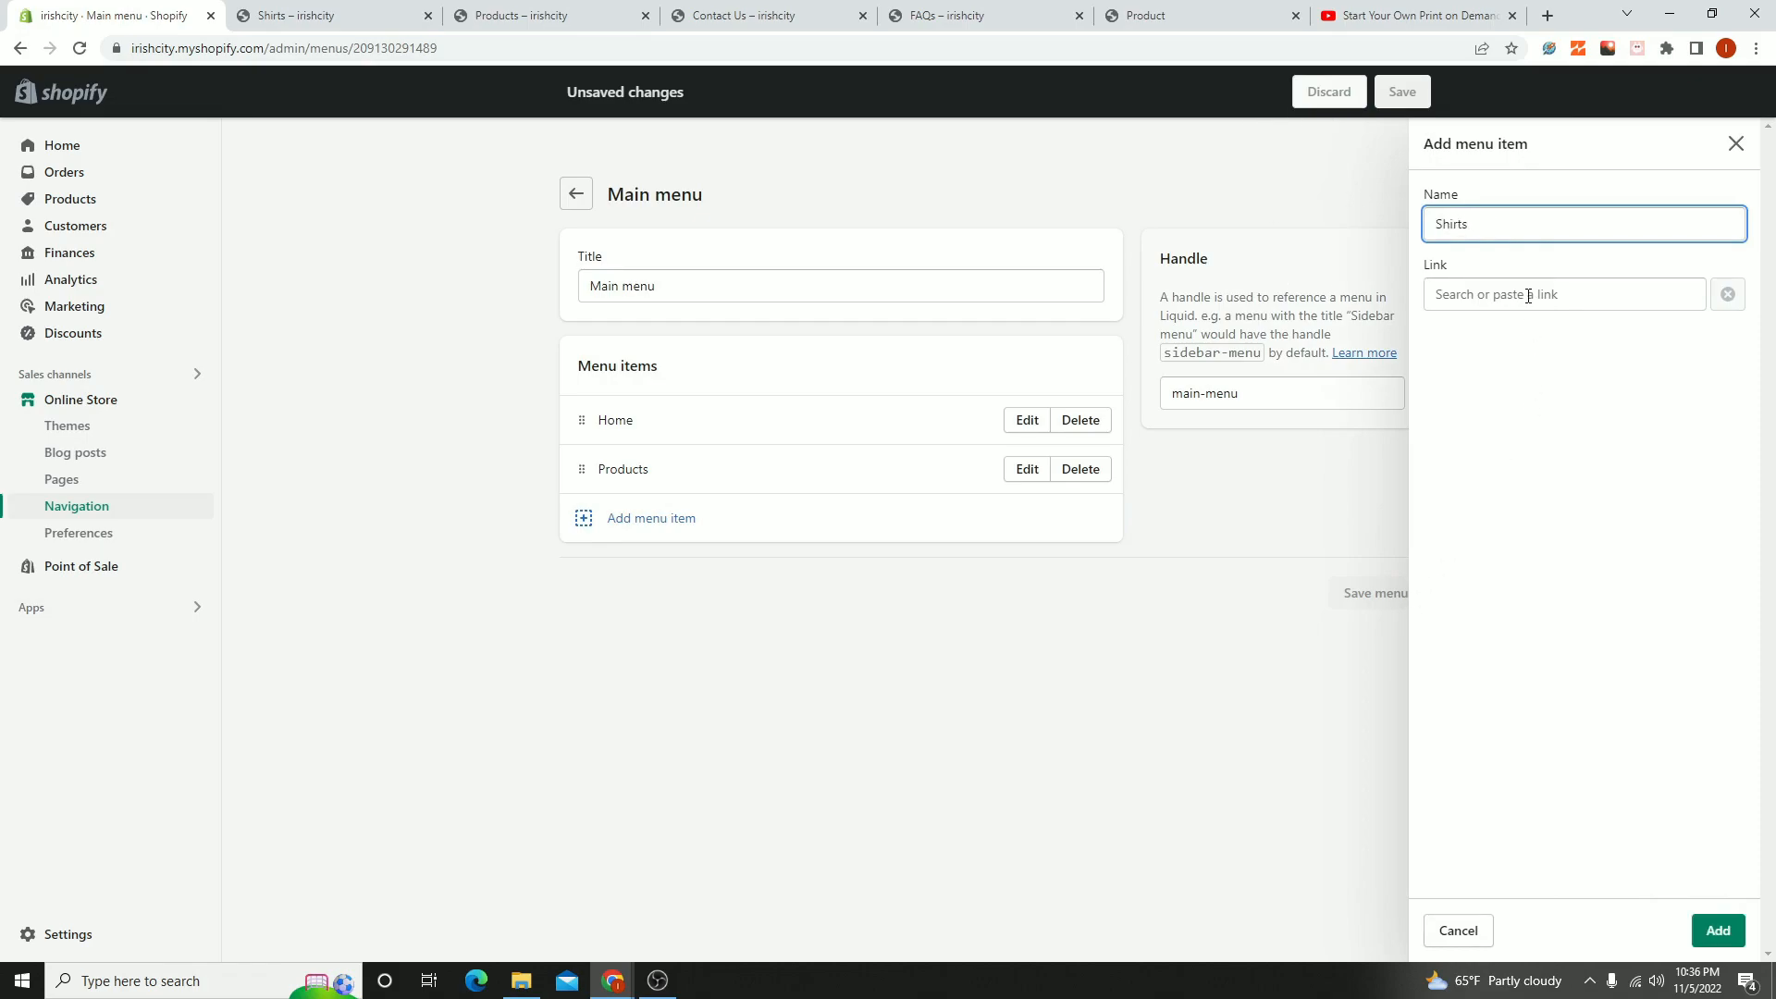
click(1528, 296)
click(1472, 423)
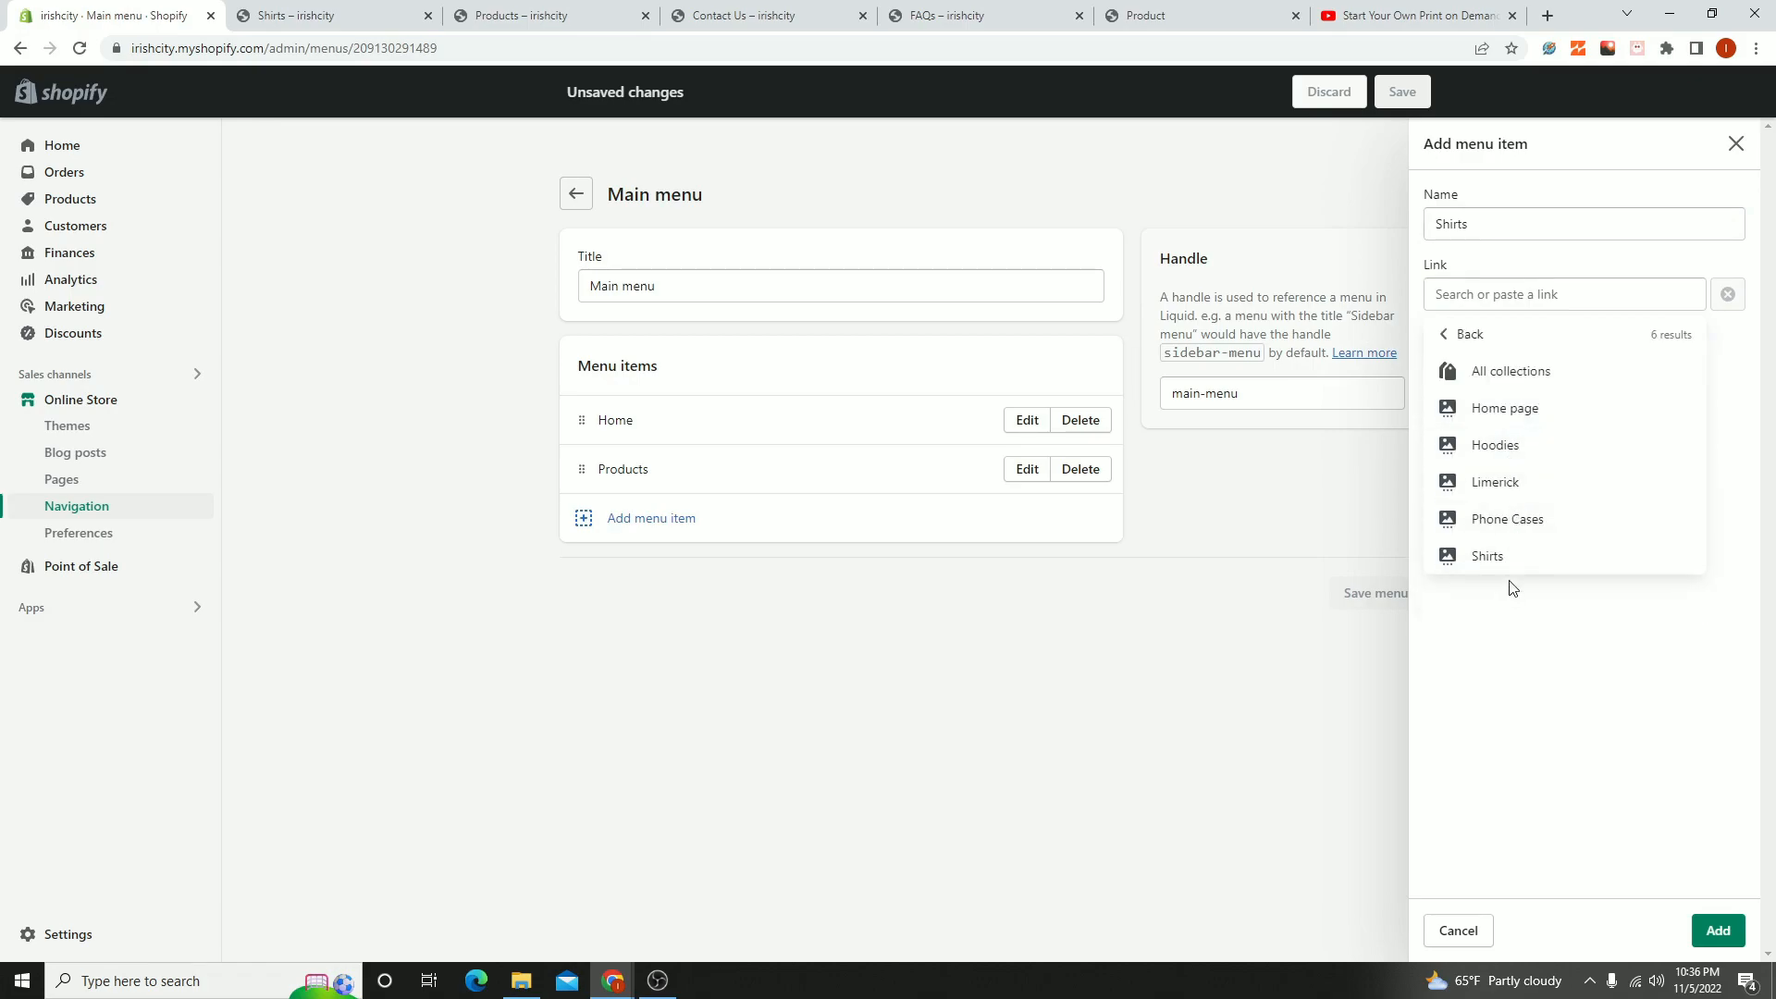
click(1488, 555)
click(1717, 930)
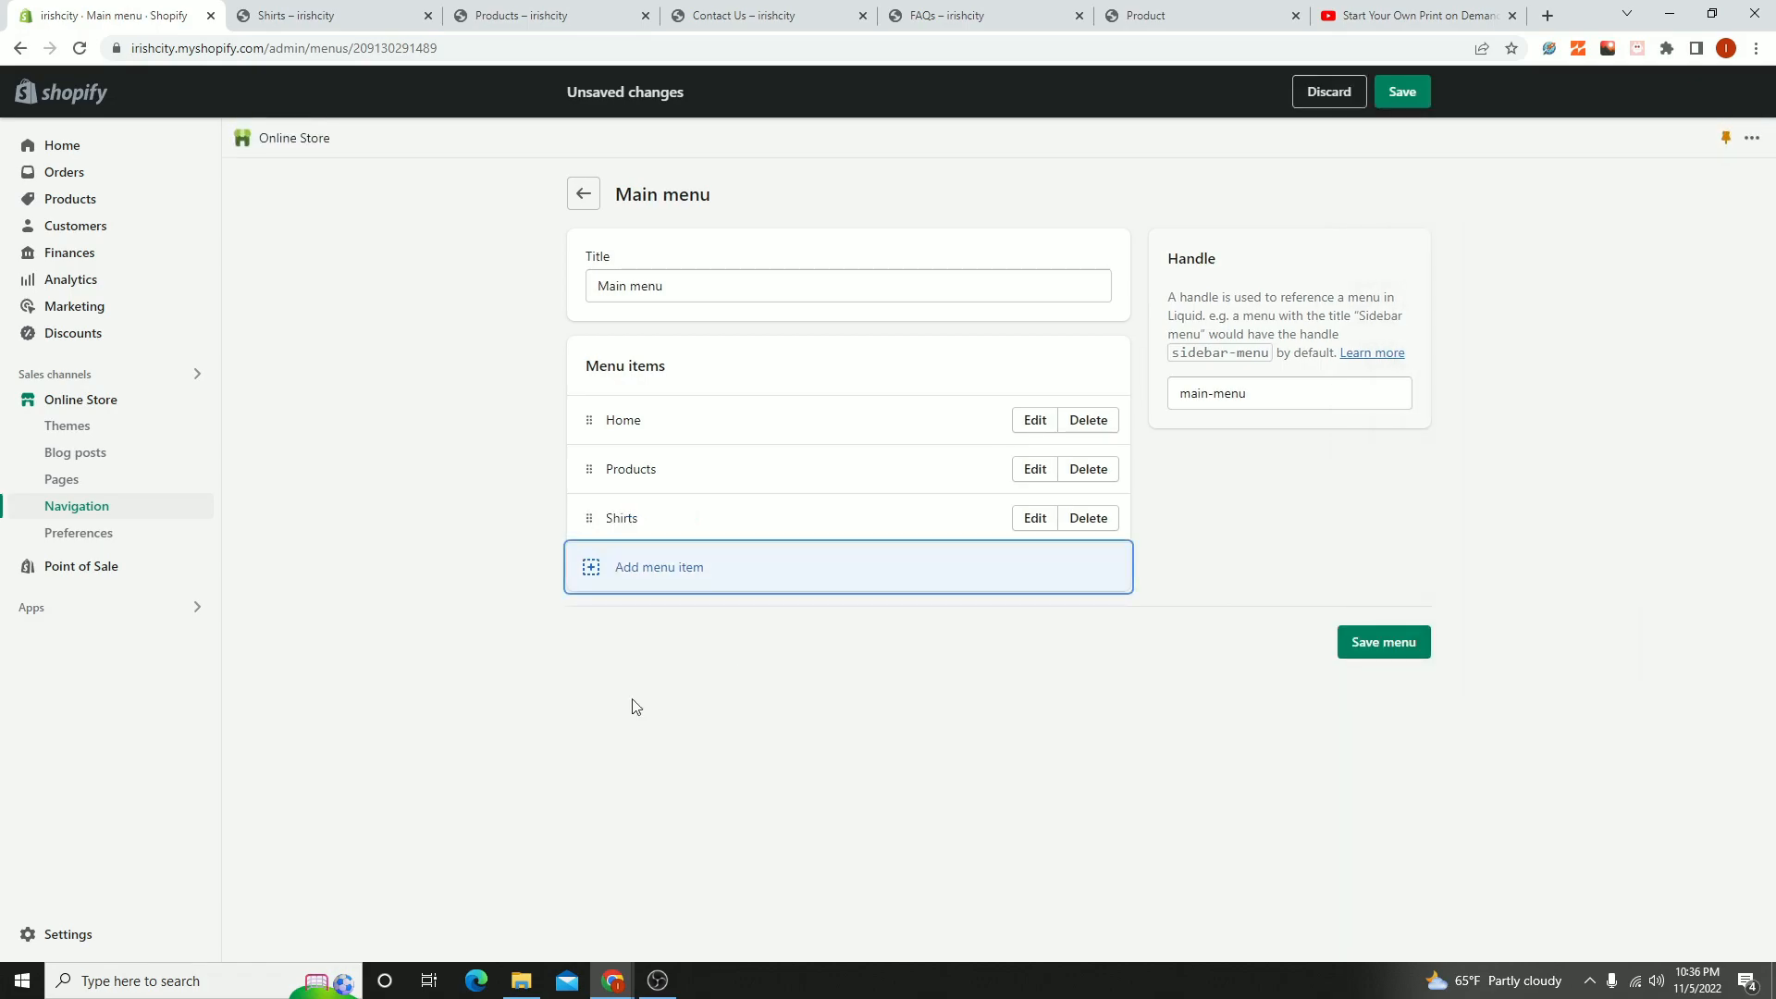
- Add a menu item named Phone Cases that links to the Phone Cases collection to the Main menu
click(576, 578)
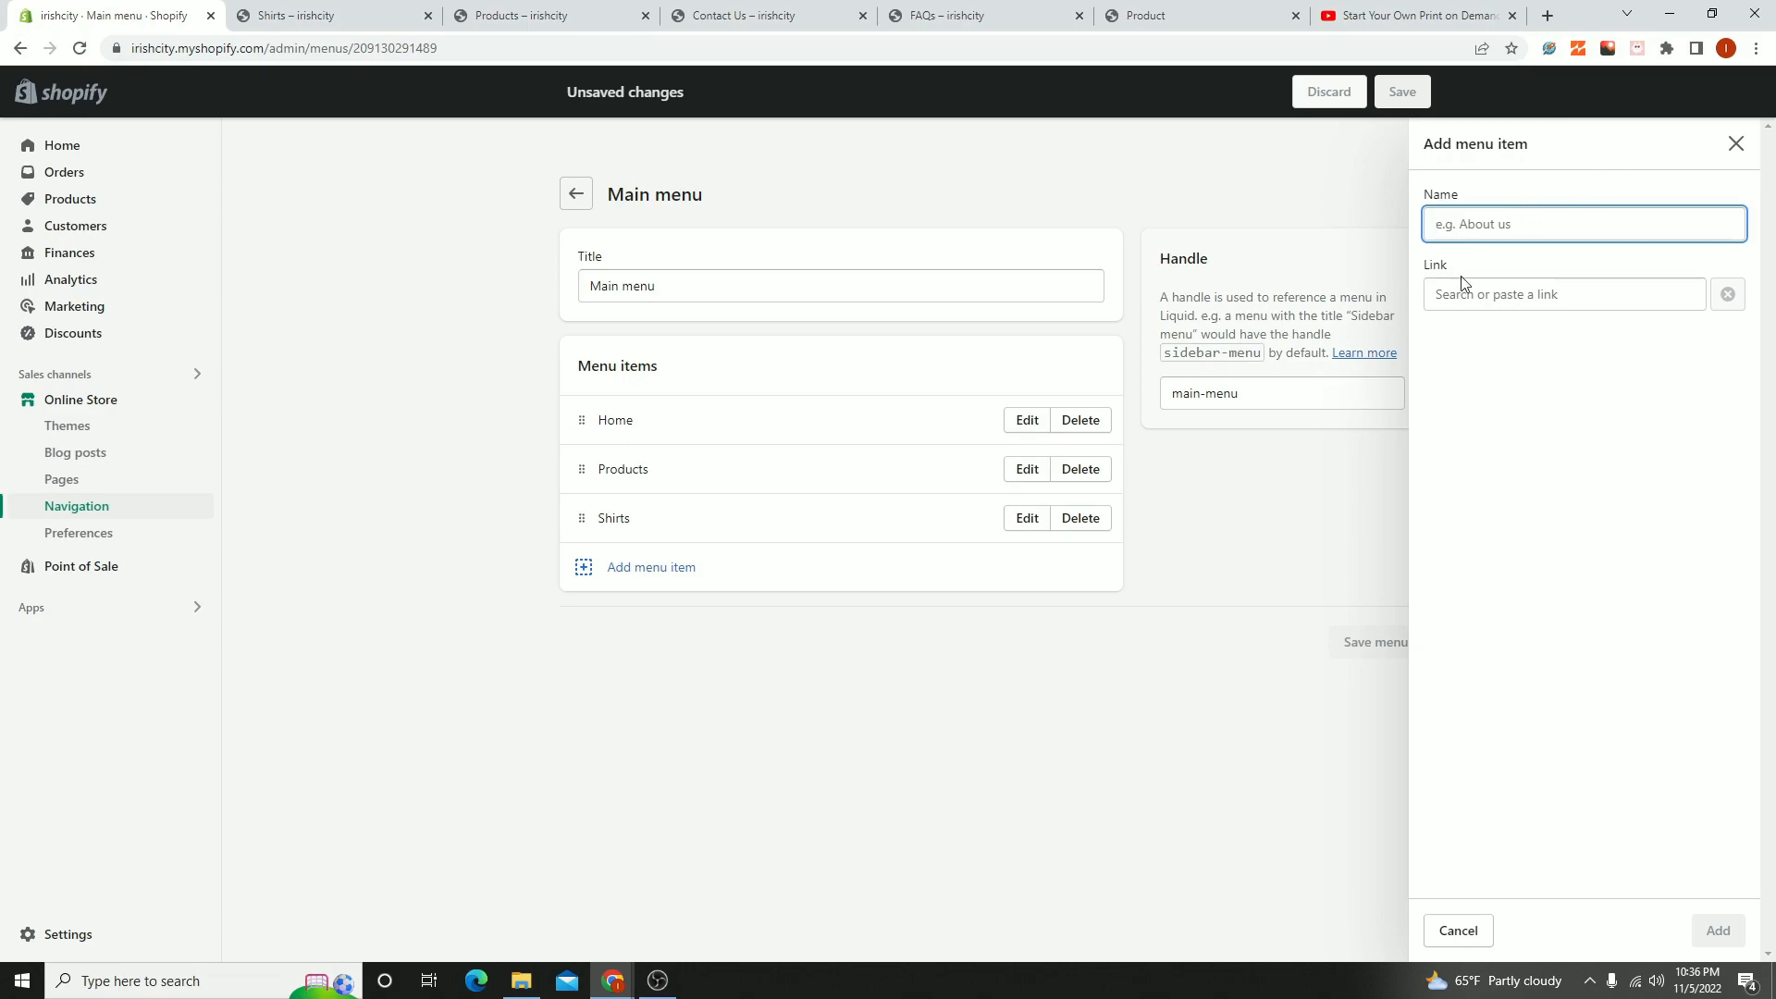
text(Phone Cases)
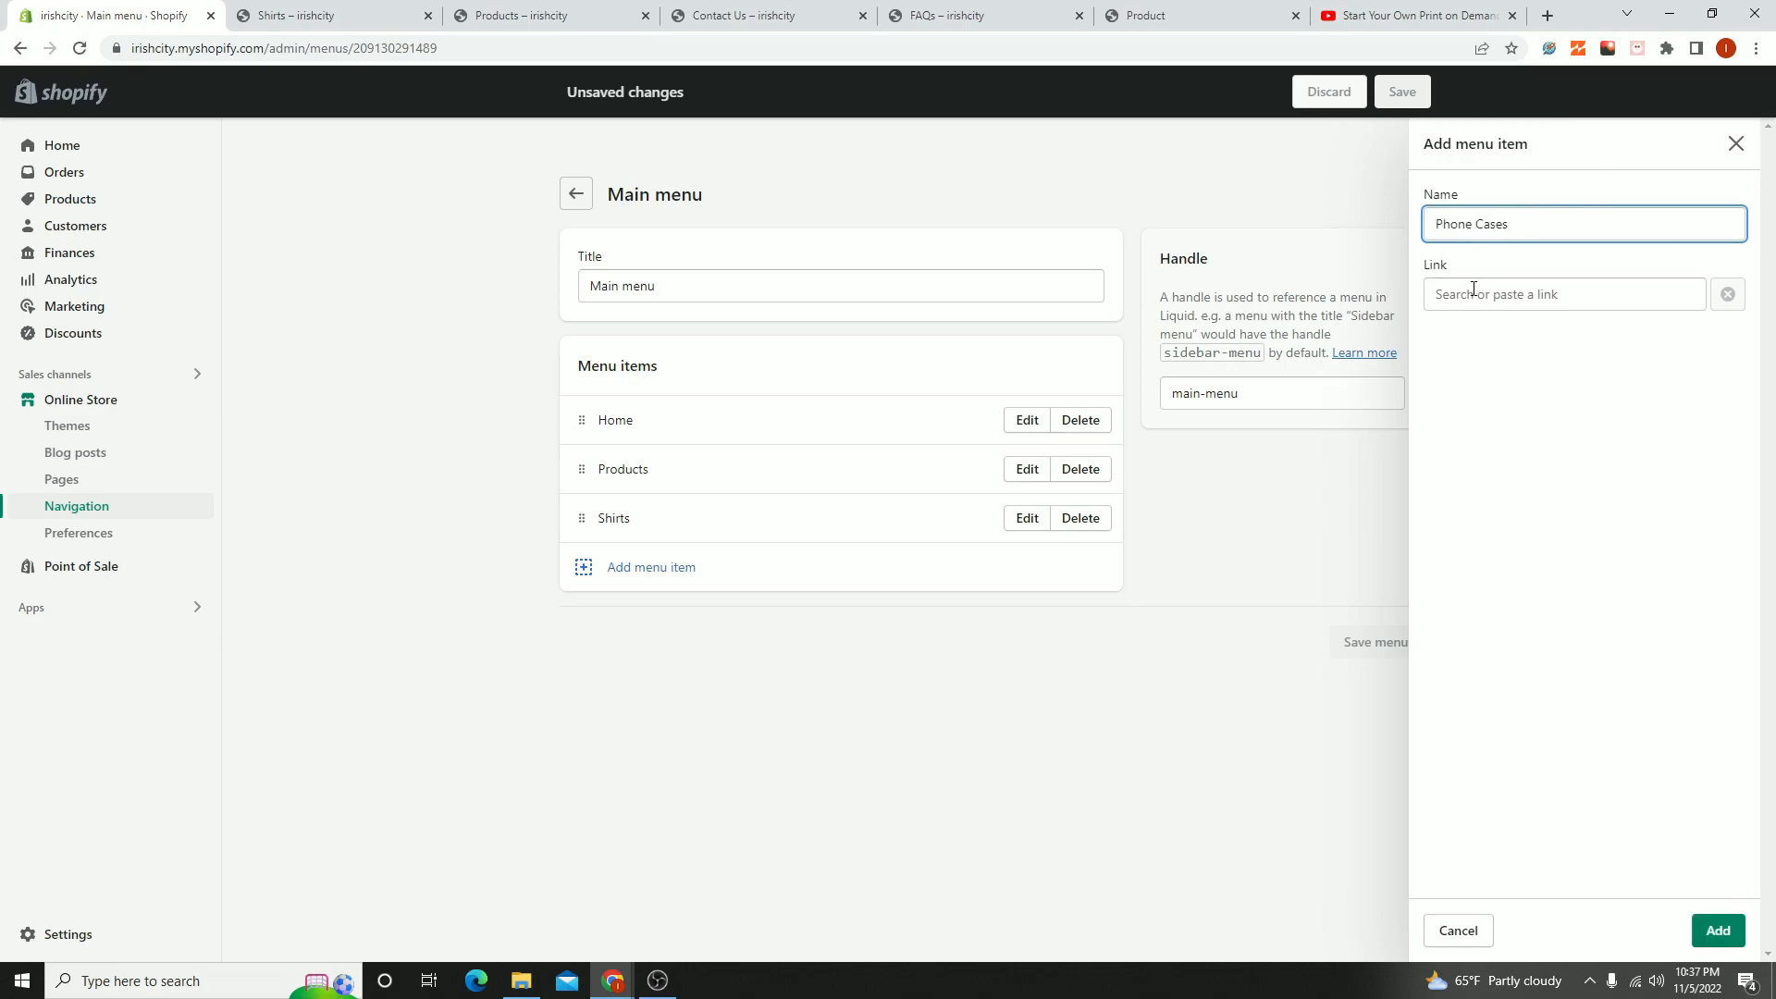
click(1474, 292)
click(1506, 412)
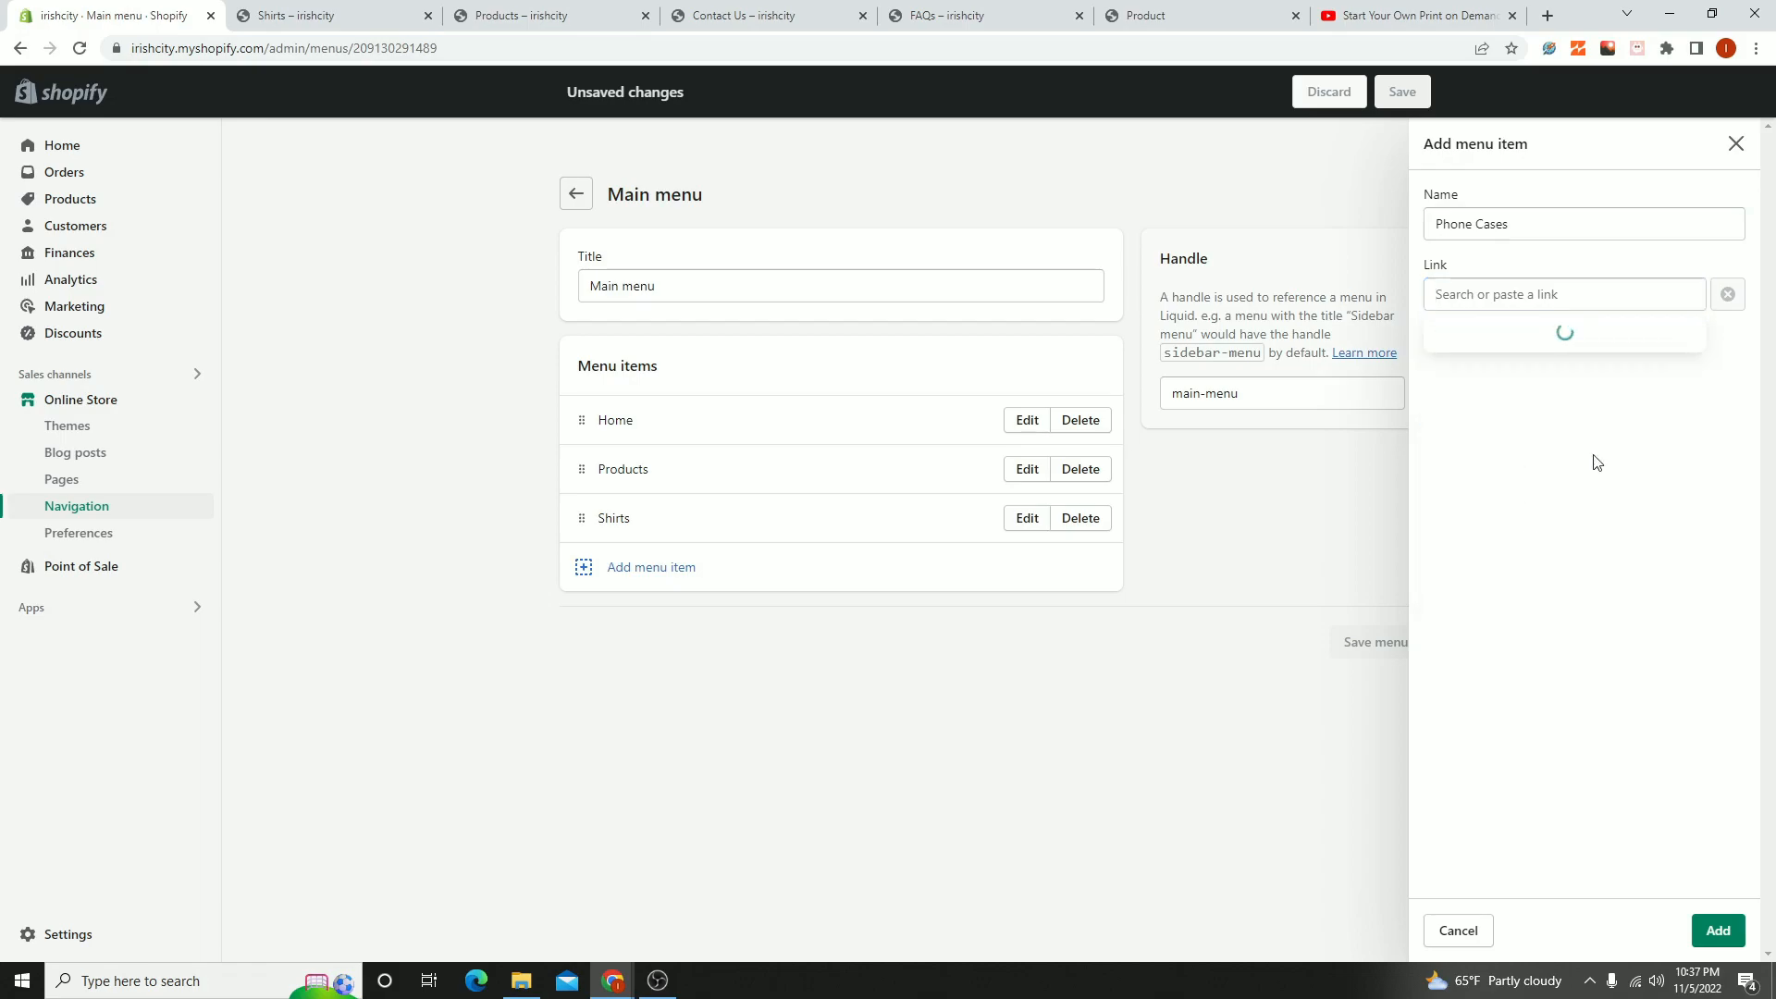
click(1522, 524)
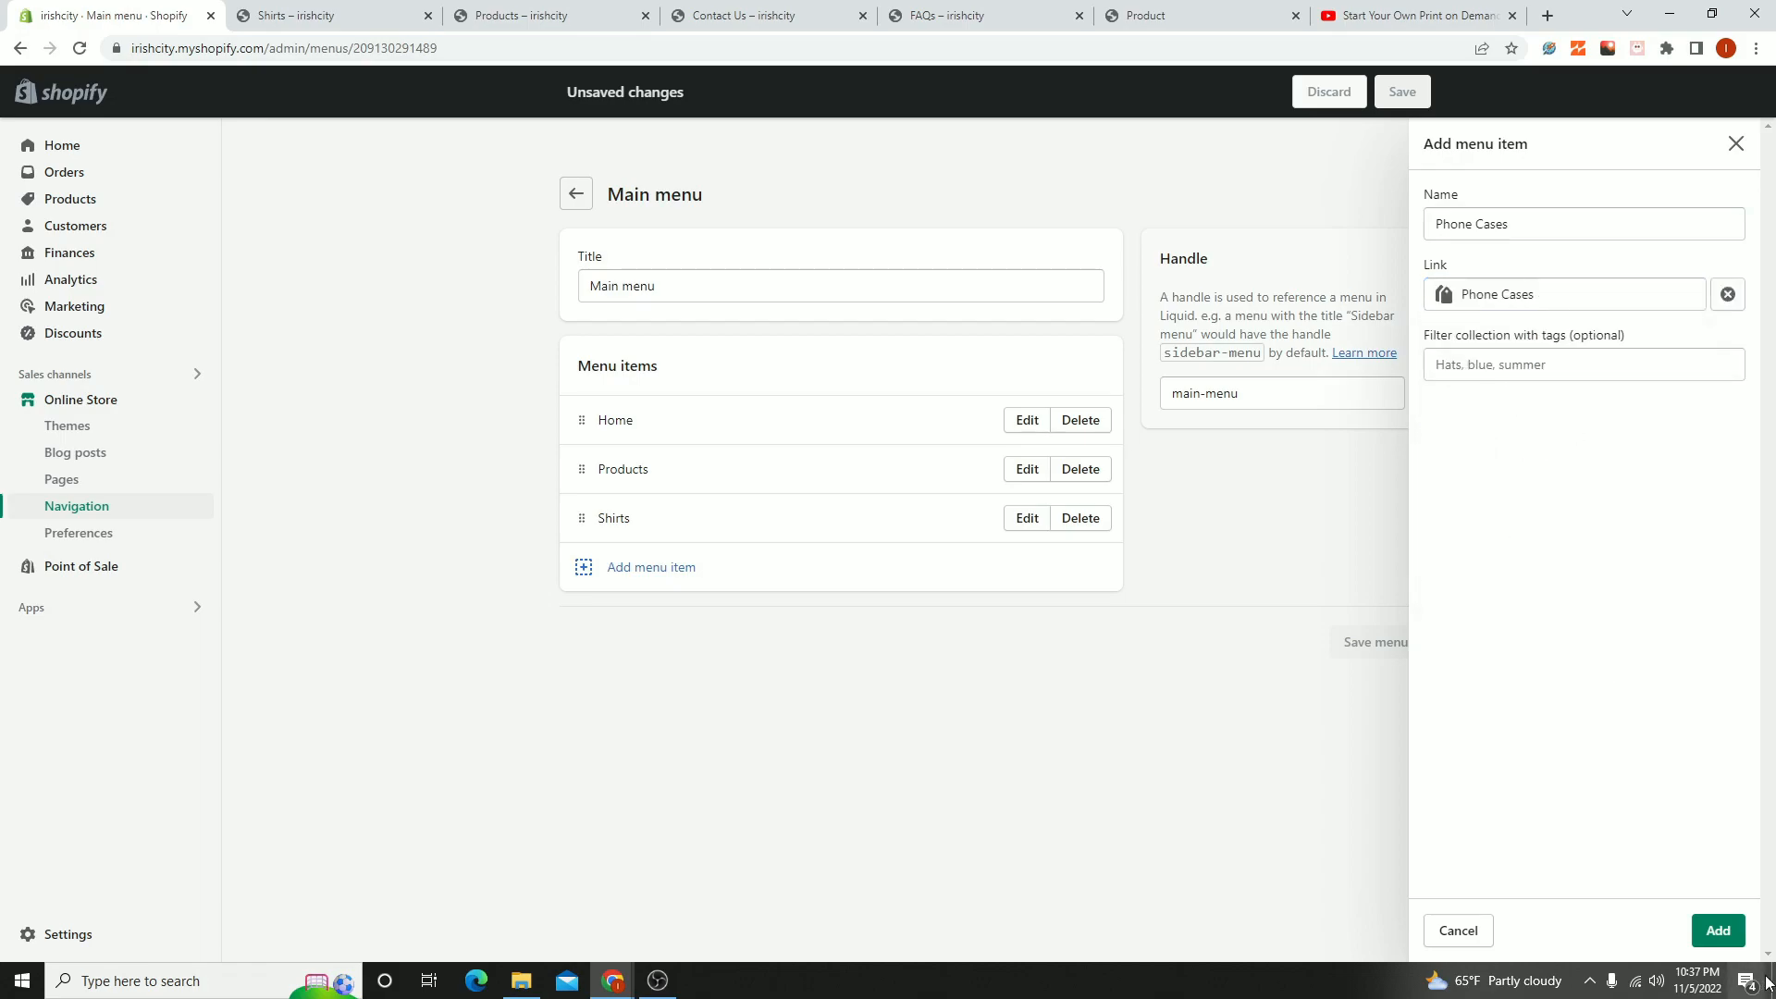
click(1719, 931)
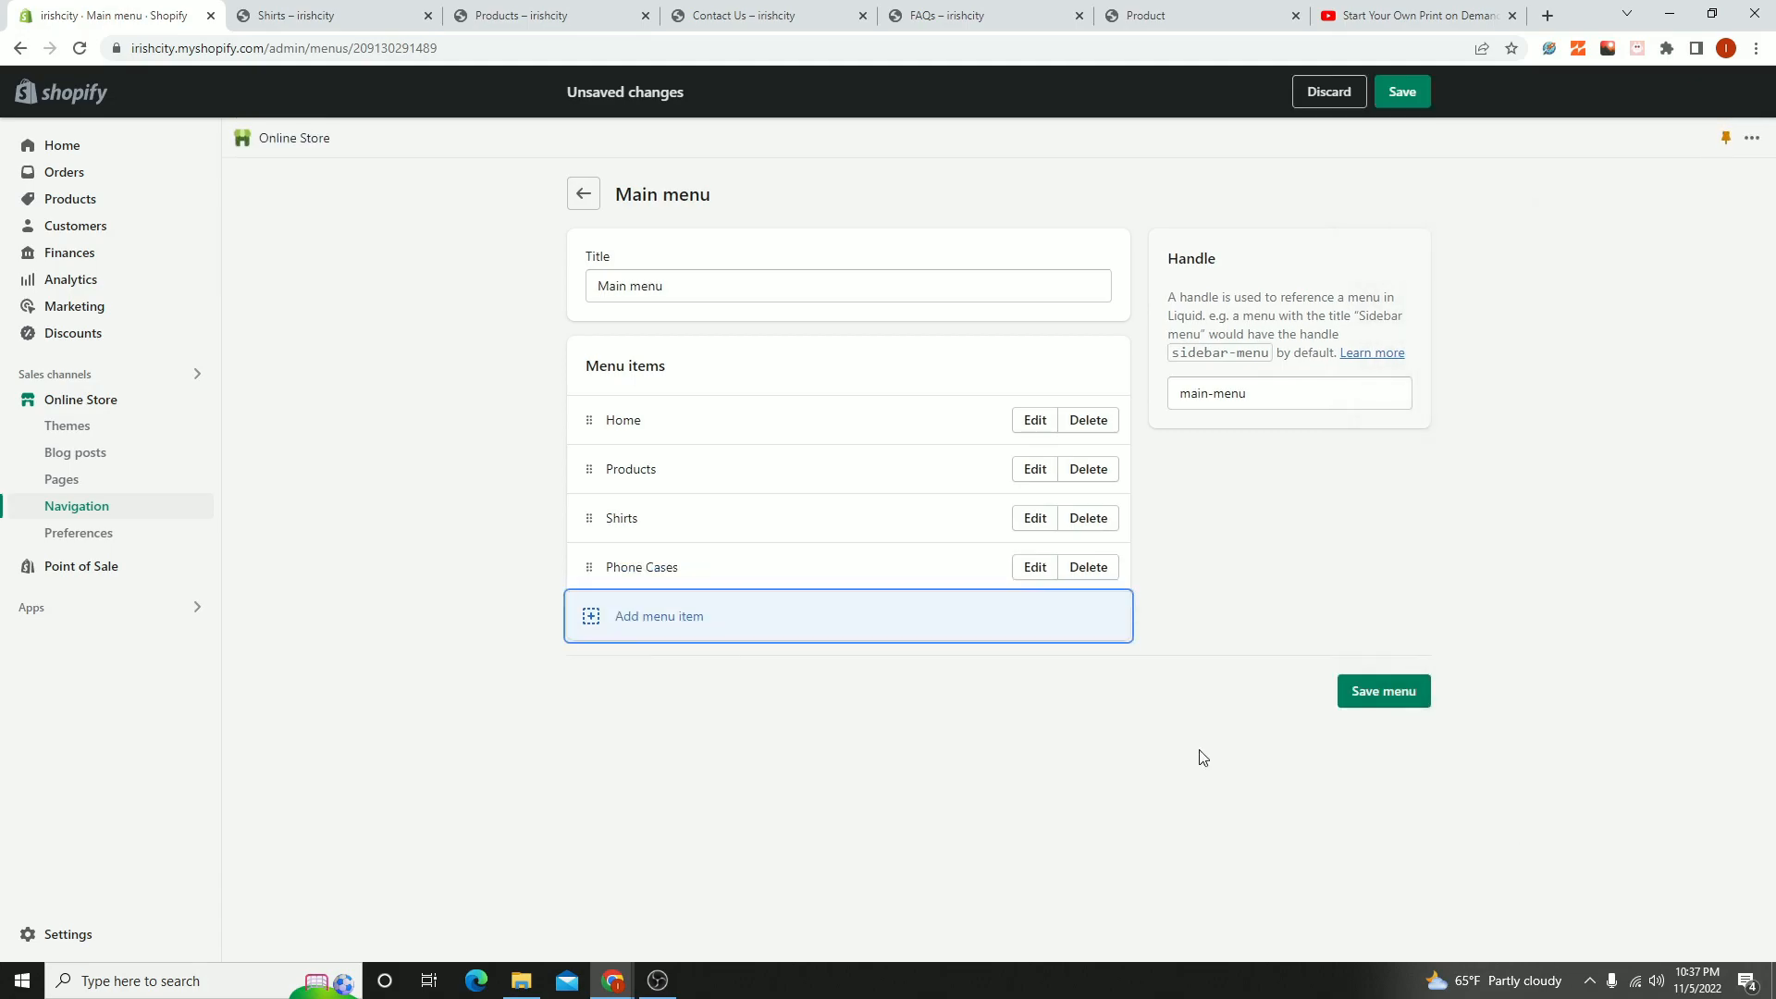
- Add a menu item named Hoodies that links to the Hoodies collection to the Main menu
click(614, 616)
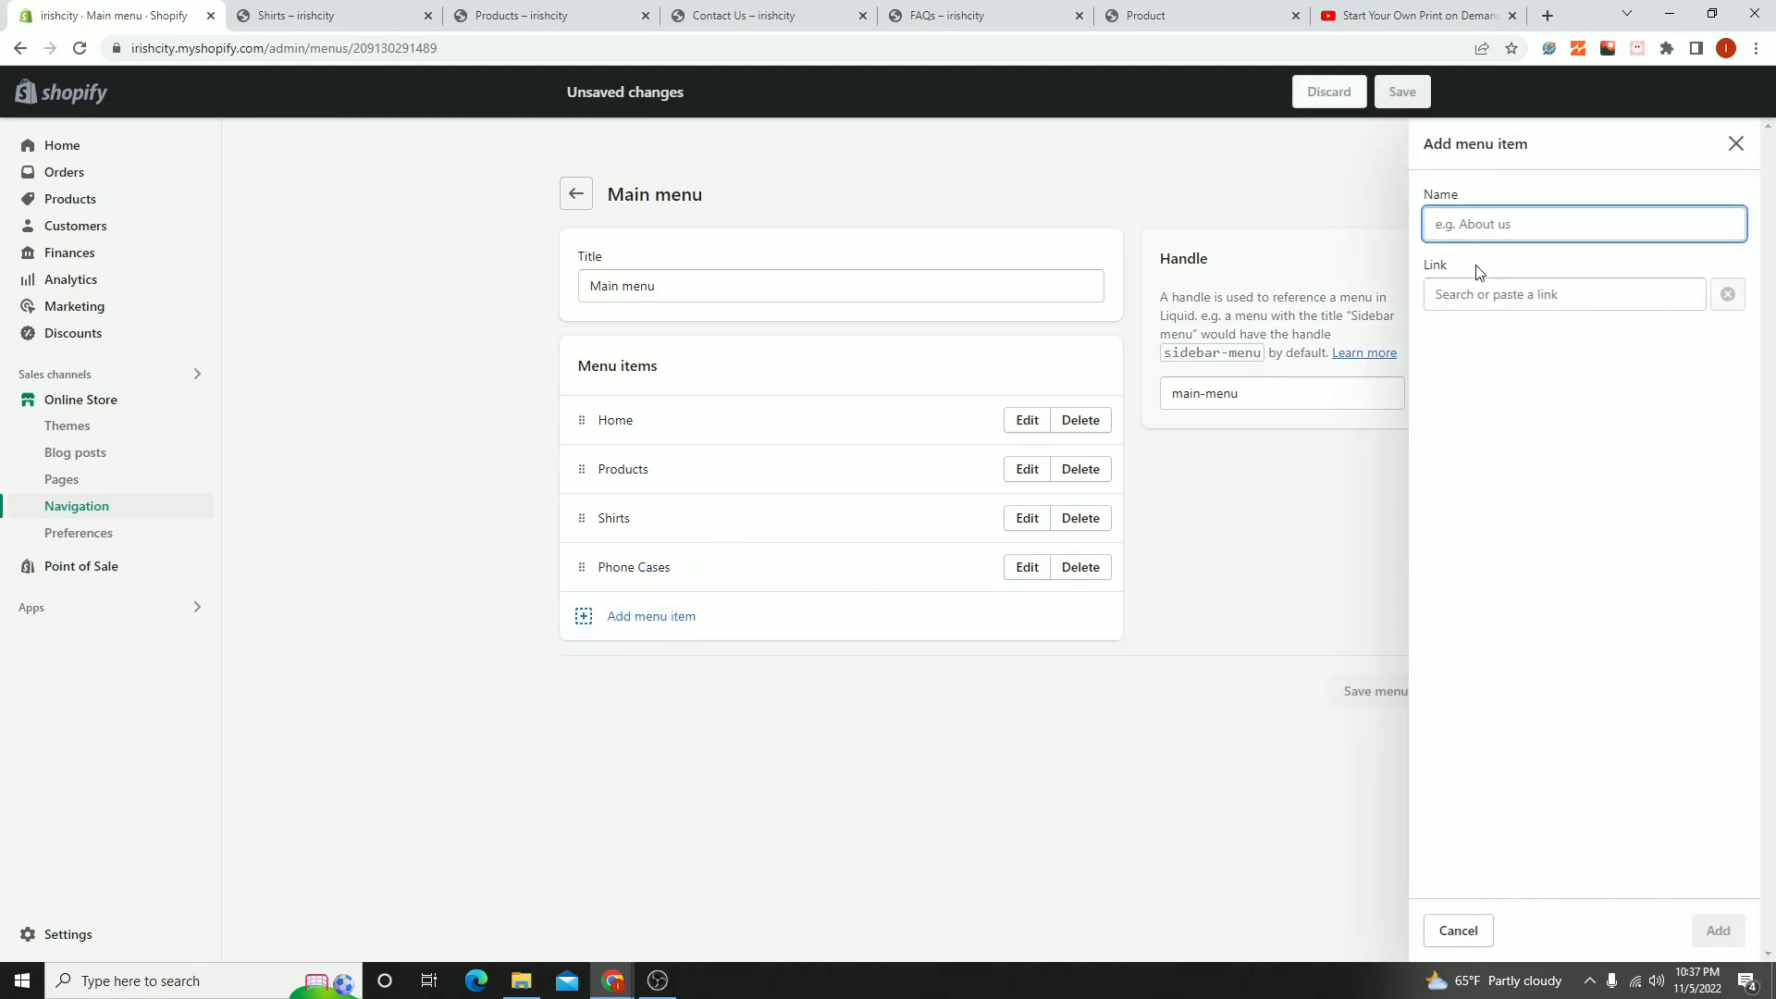
click(1454, 287)
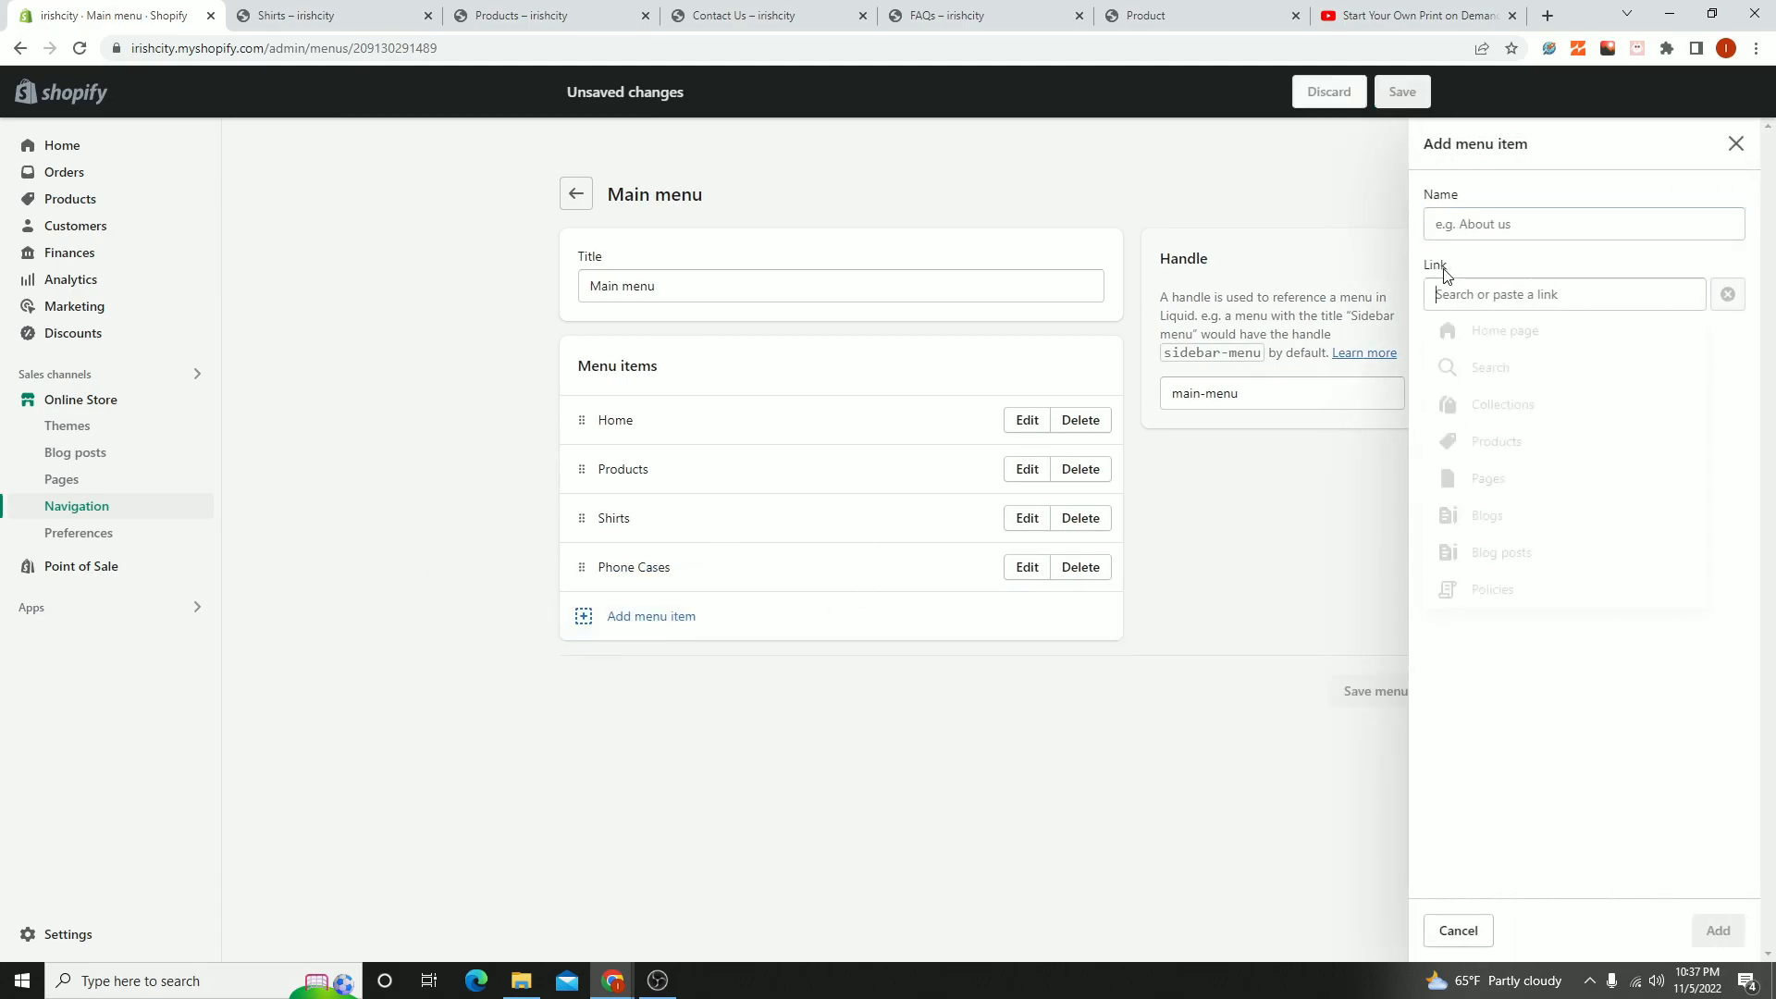
text(Hoo)
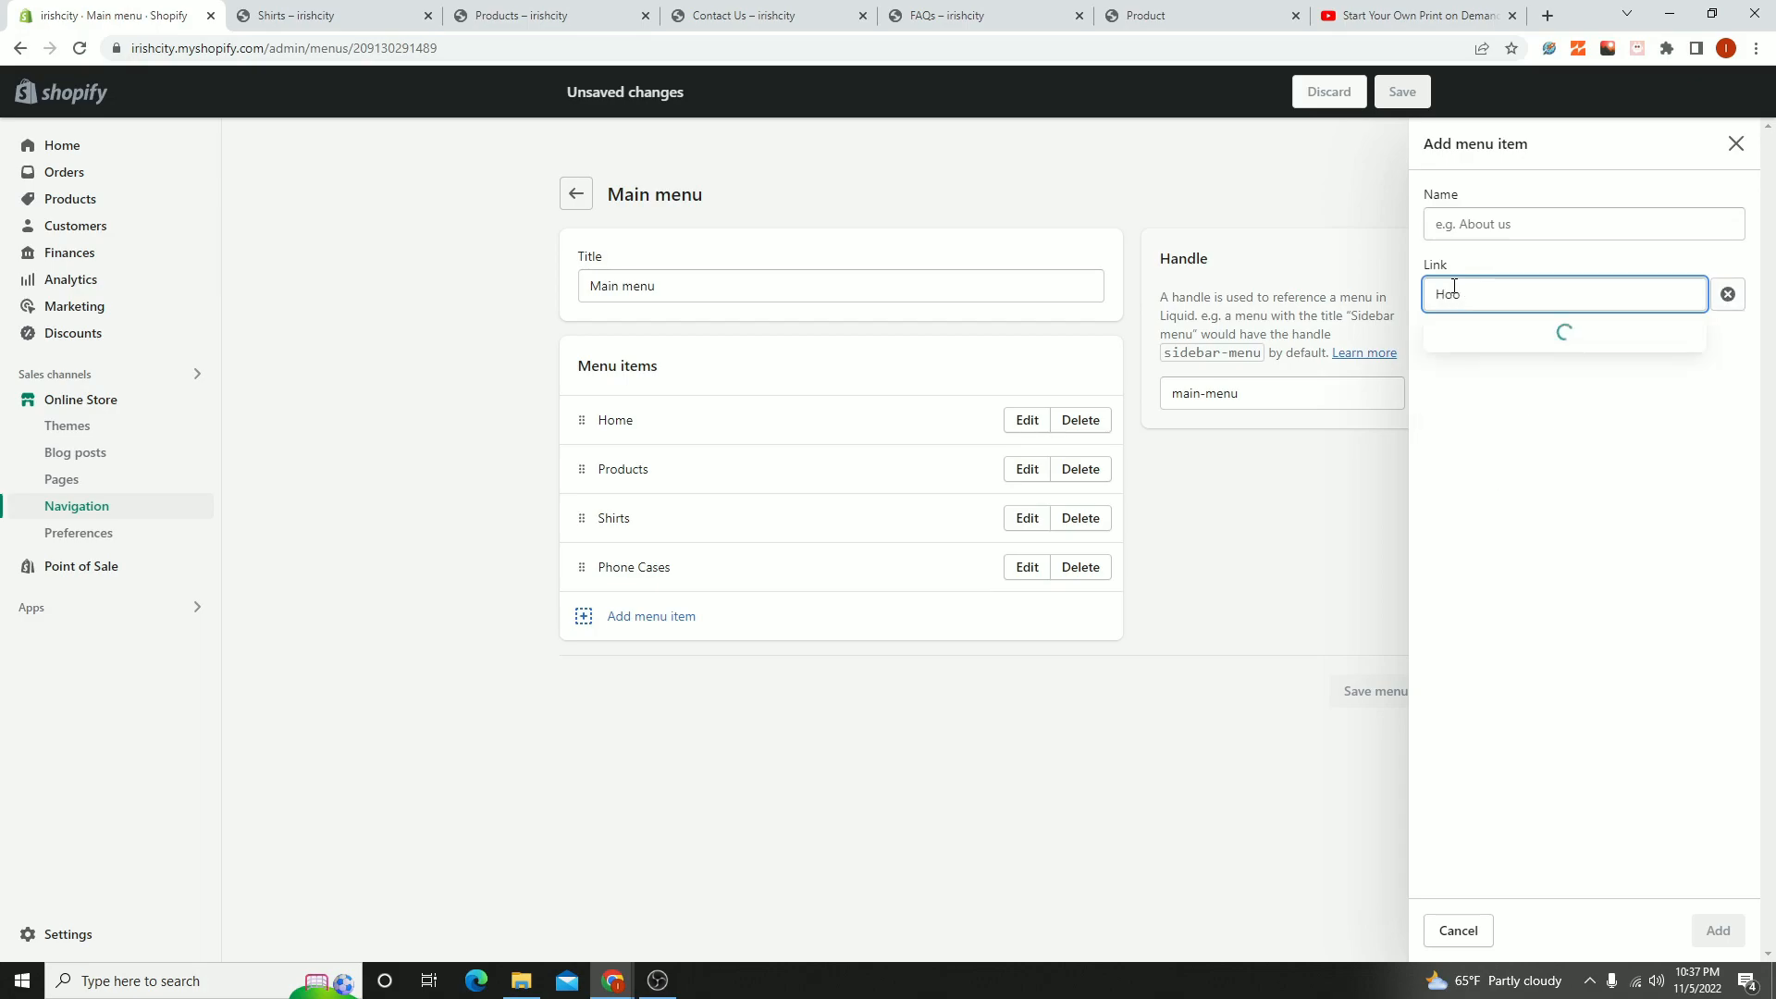
click(1461, 371)
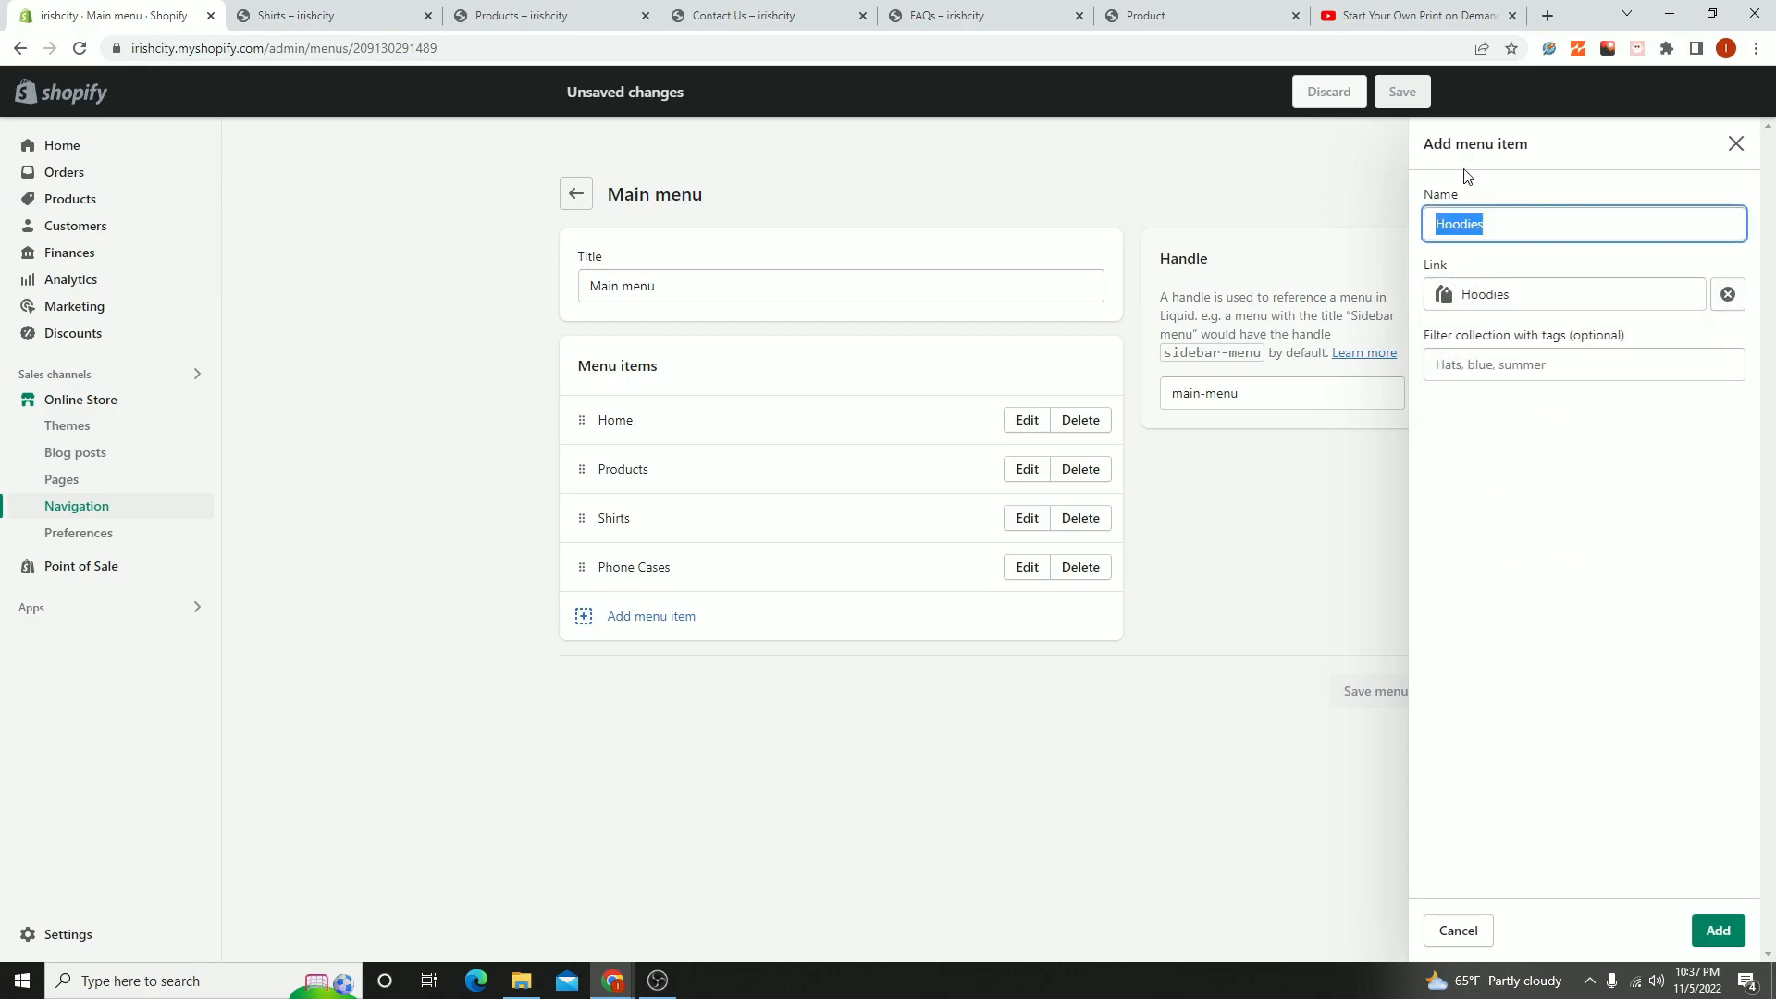
click(1721, 932)
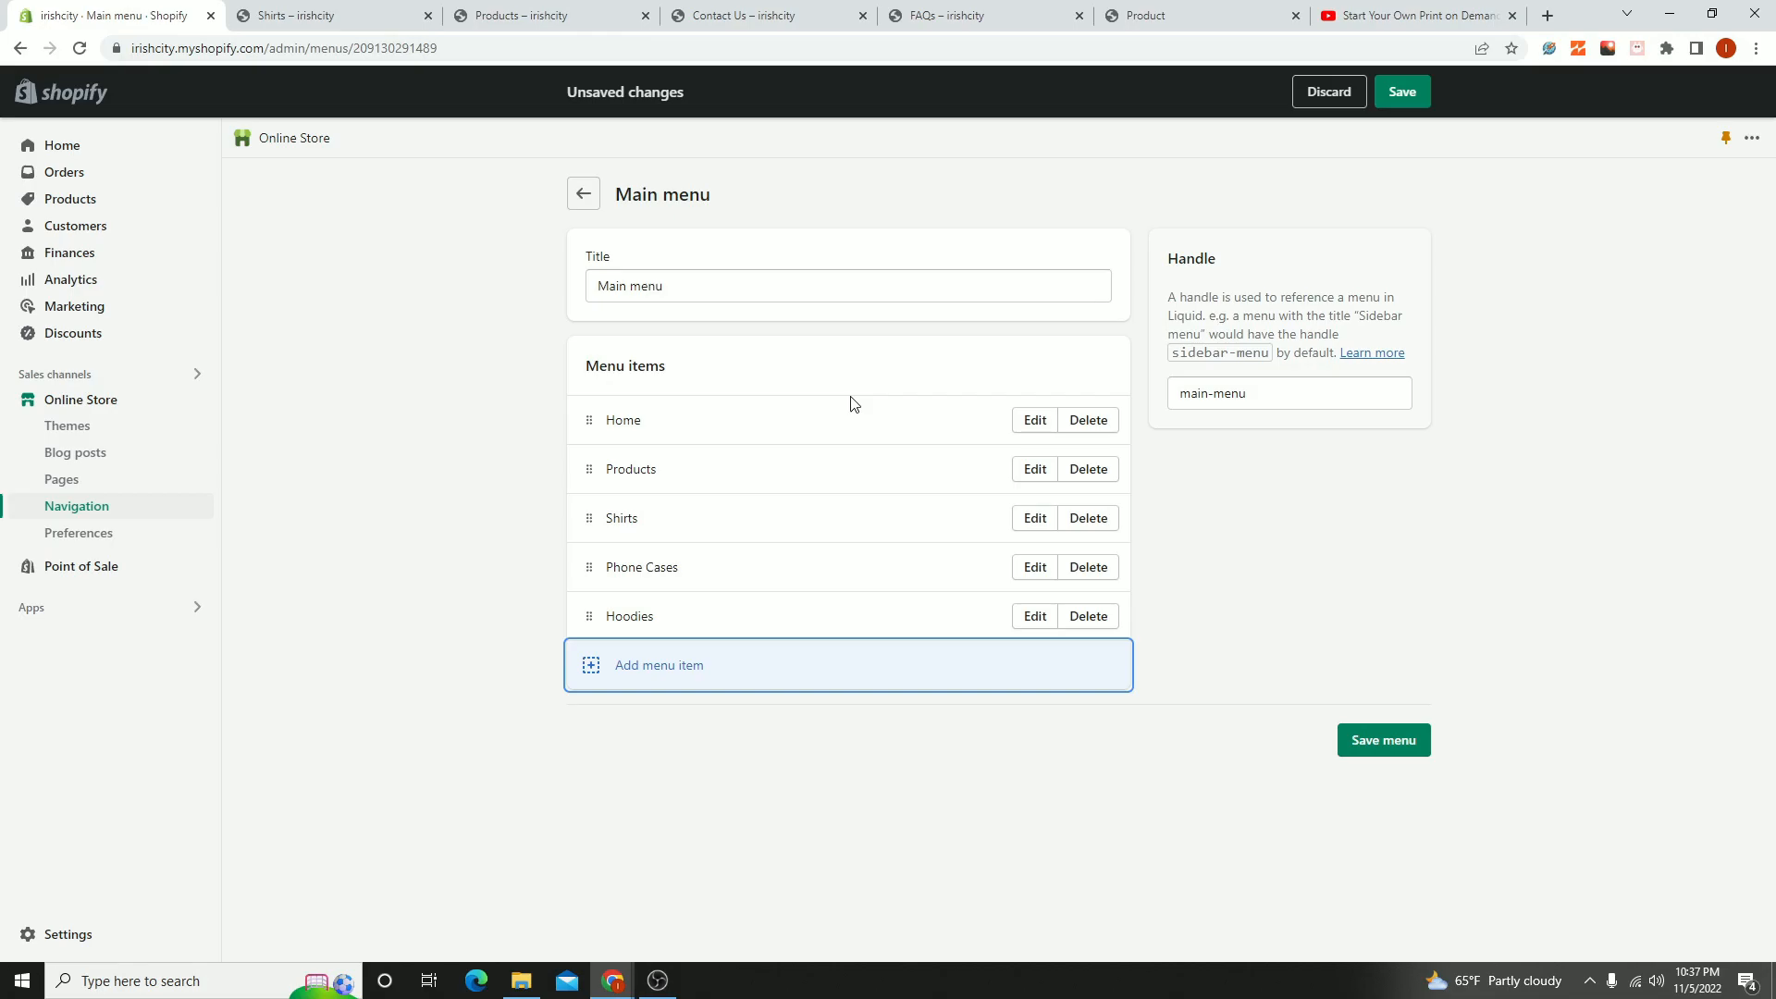
- Remove the Home item from the Main menu and save the menu
click(1089, 418)
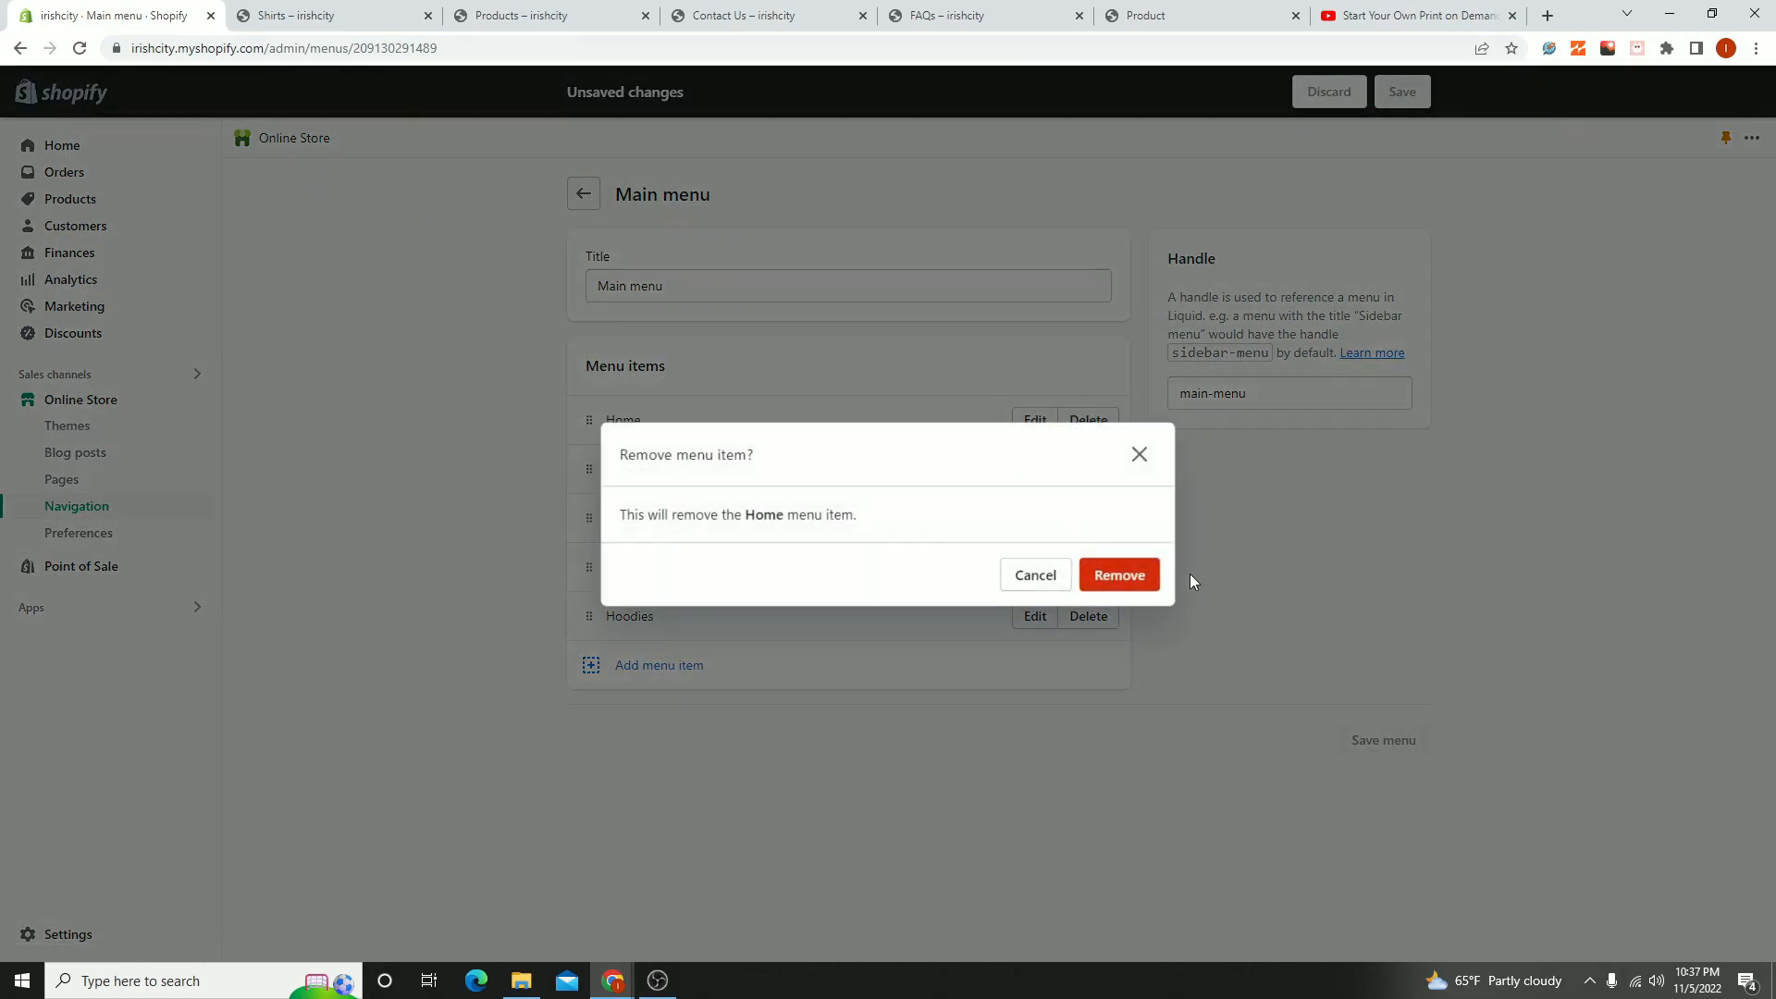
click(1137, 582)
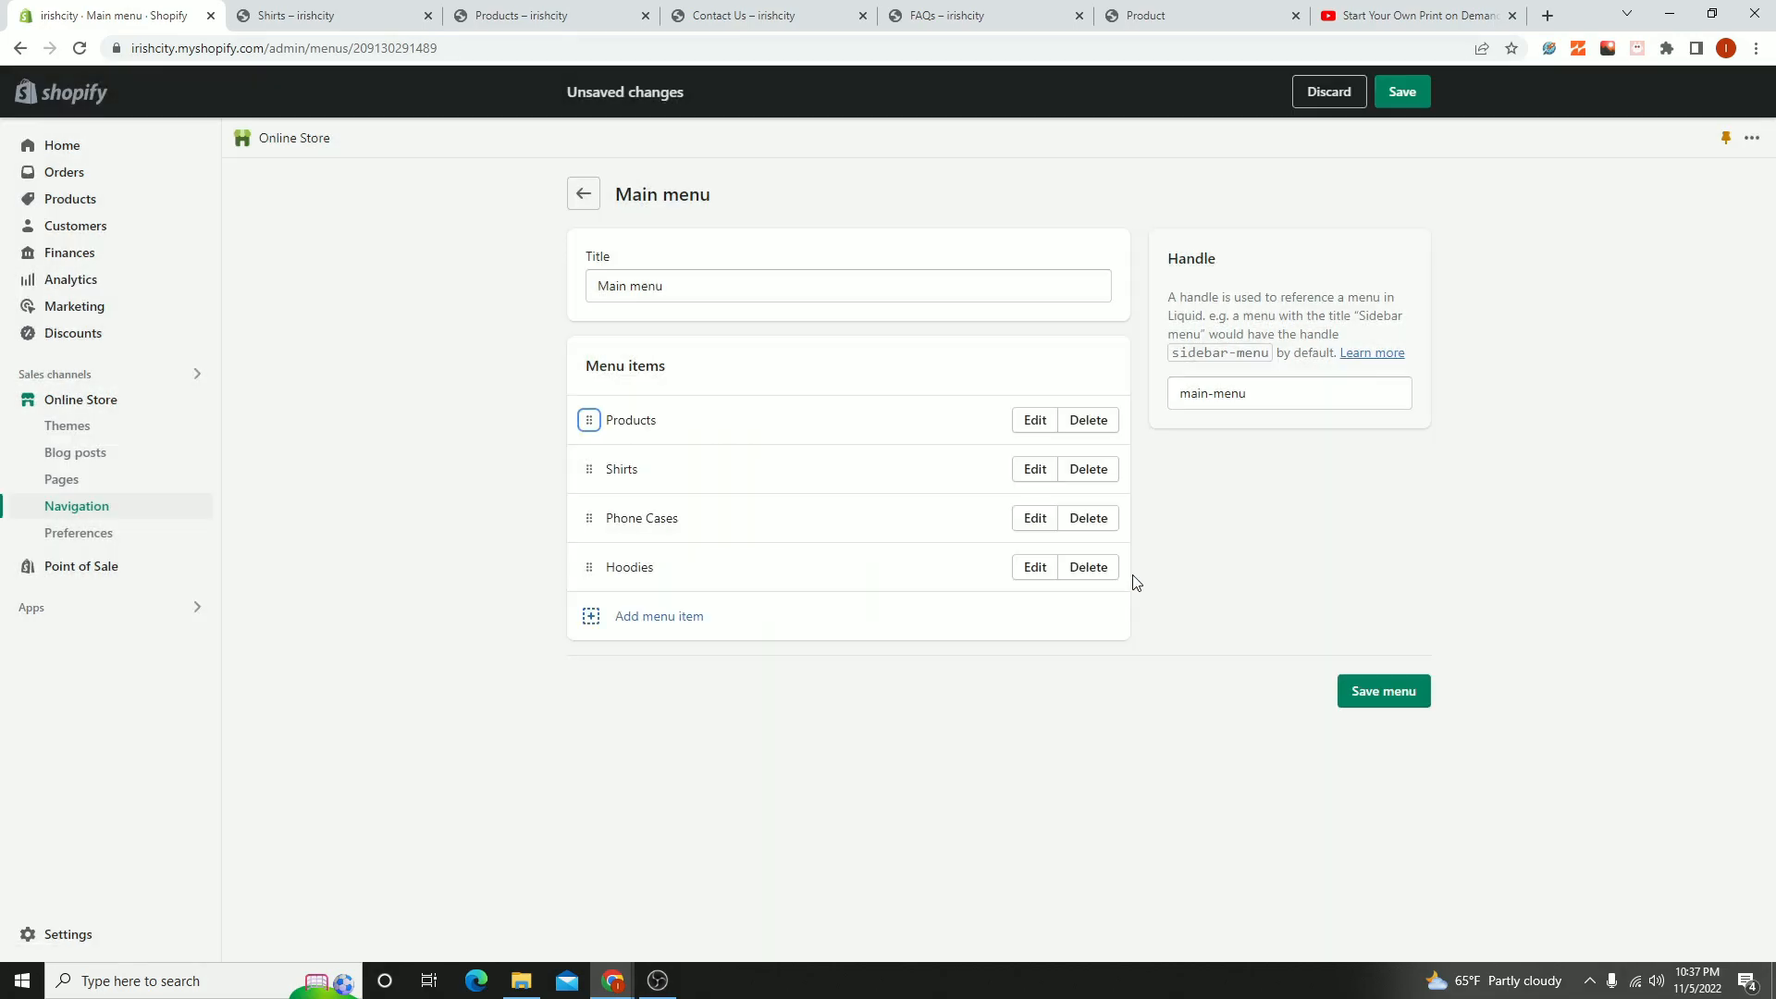
click(1408, 690)
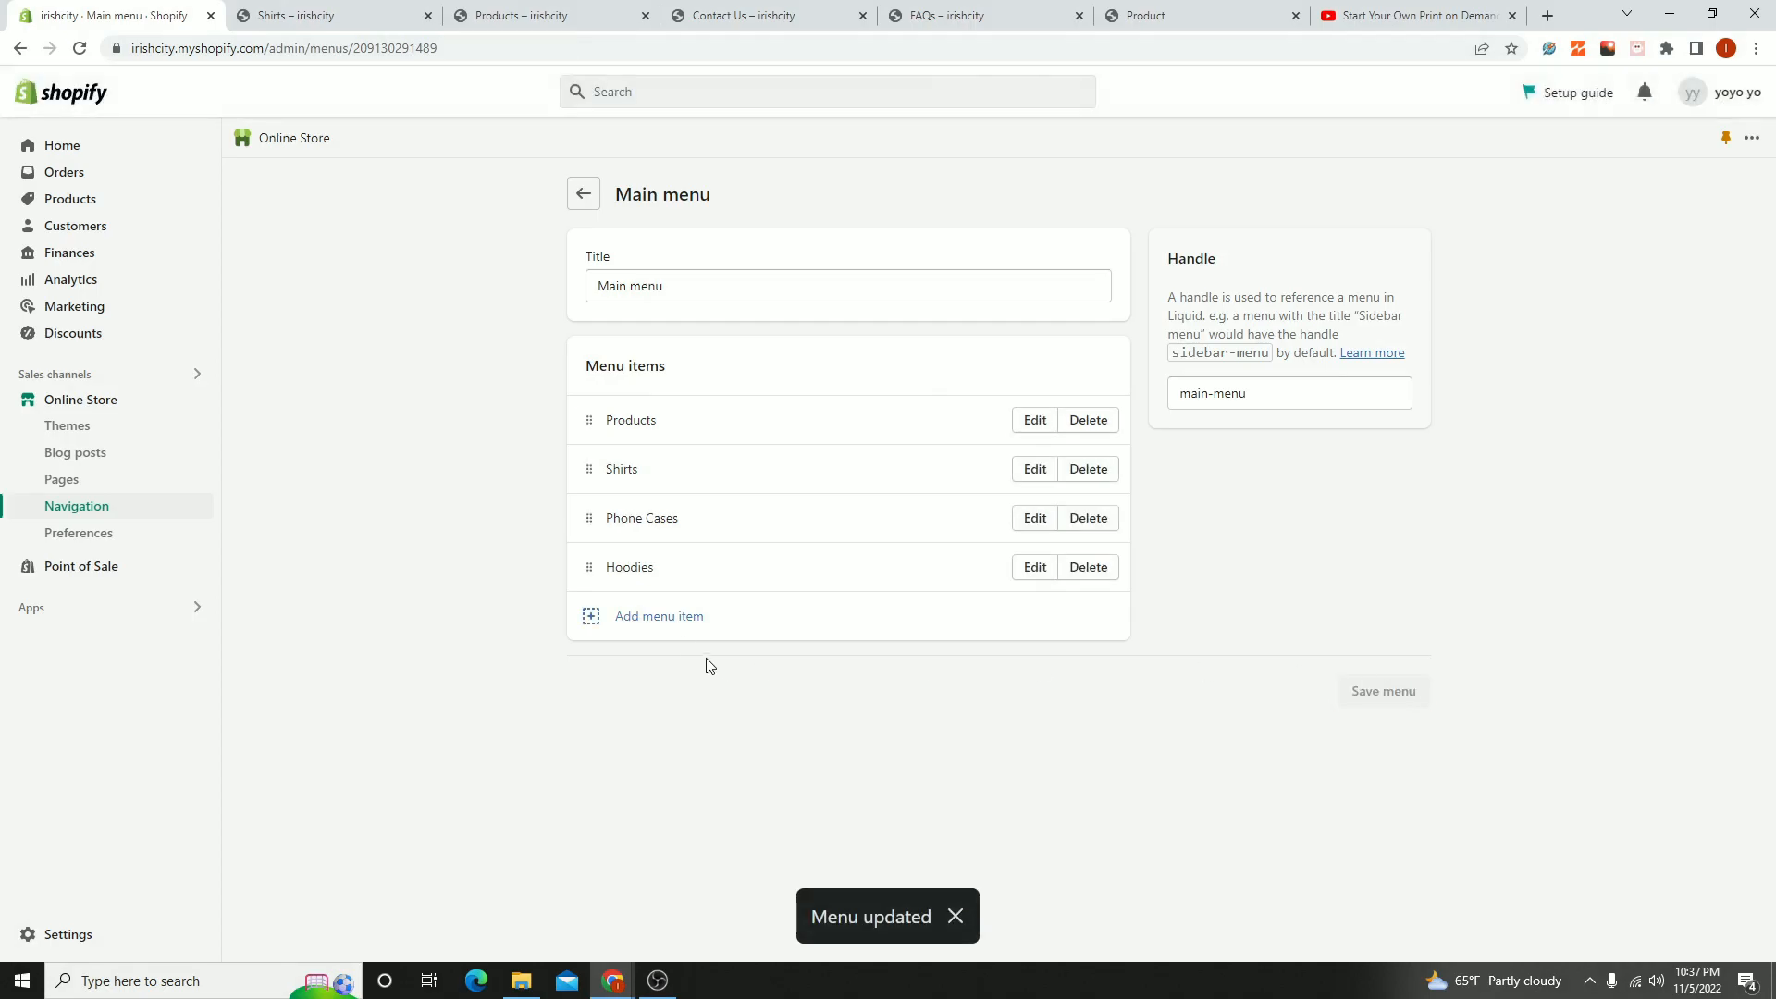
- Add a menu item named FAQs that links to the FAQs page to the Main menu
click(659, 618)
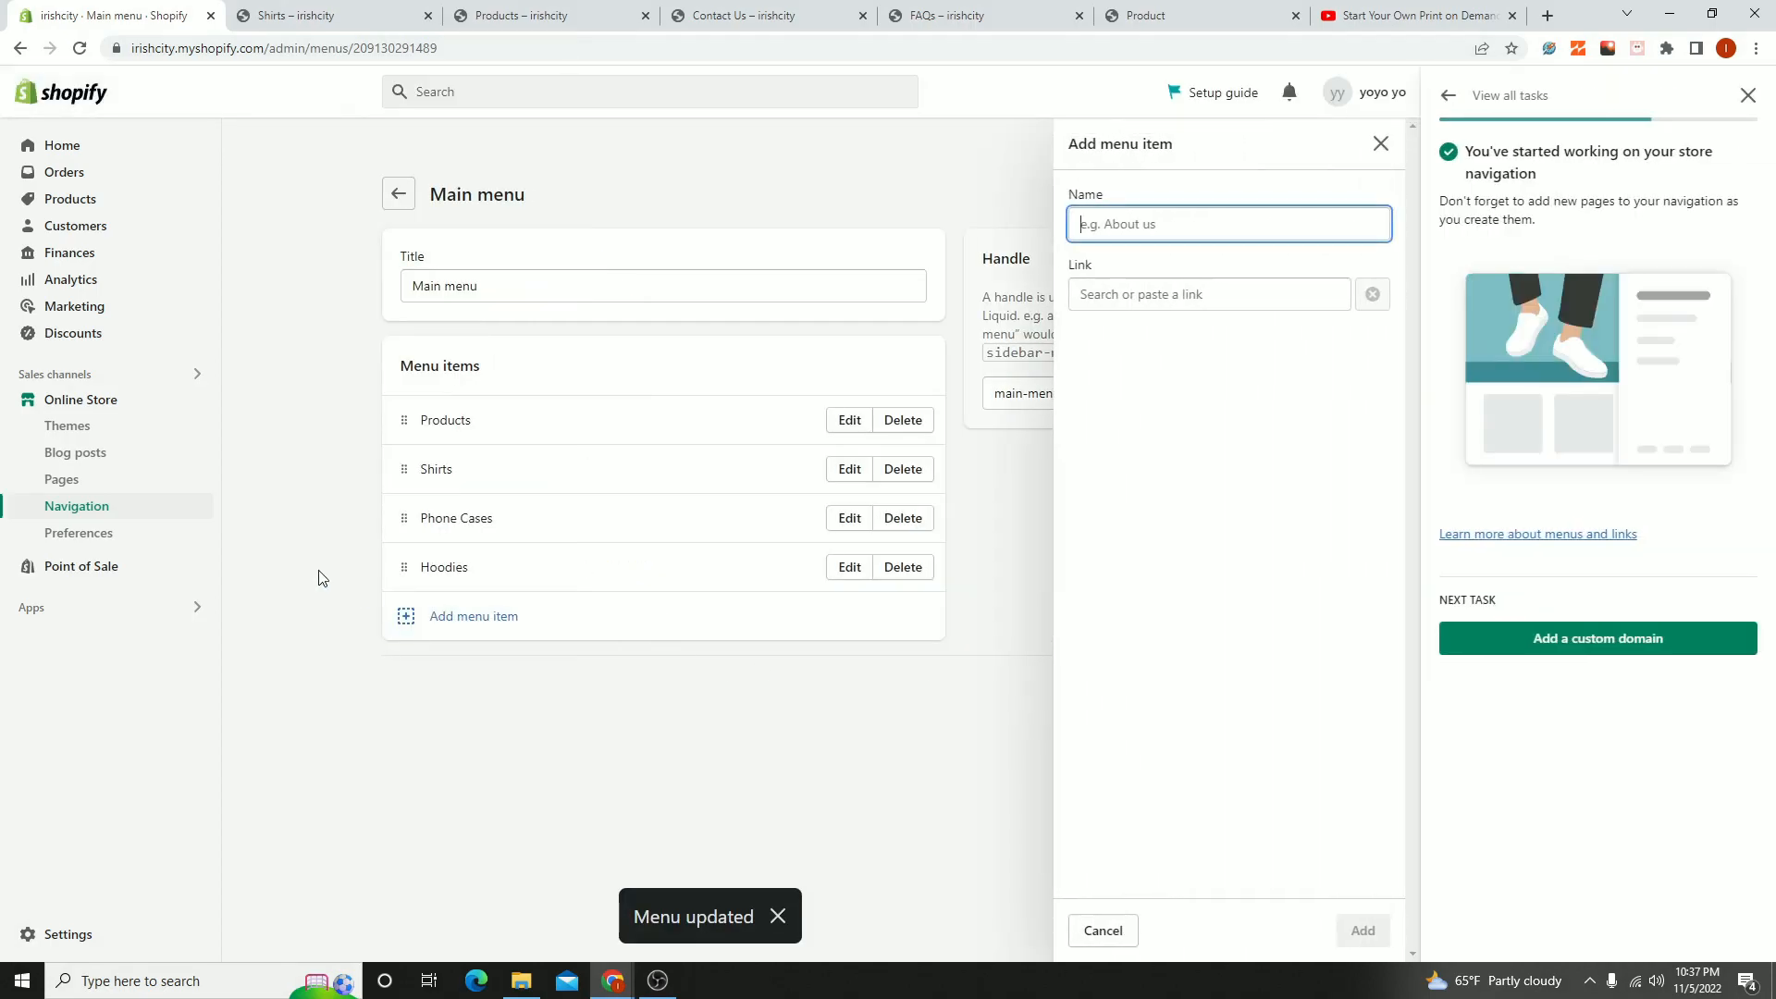
click(1748, 96)
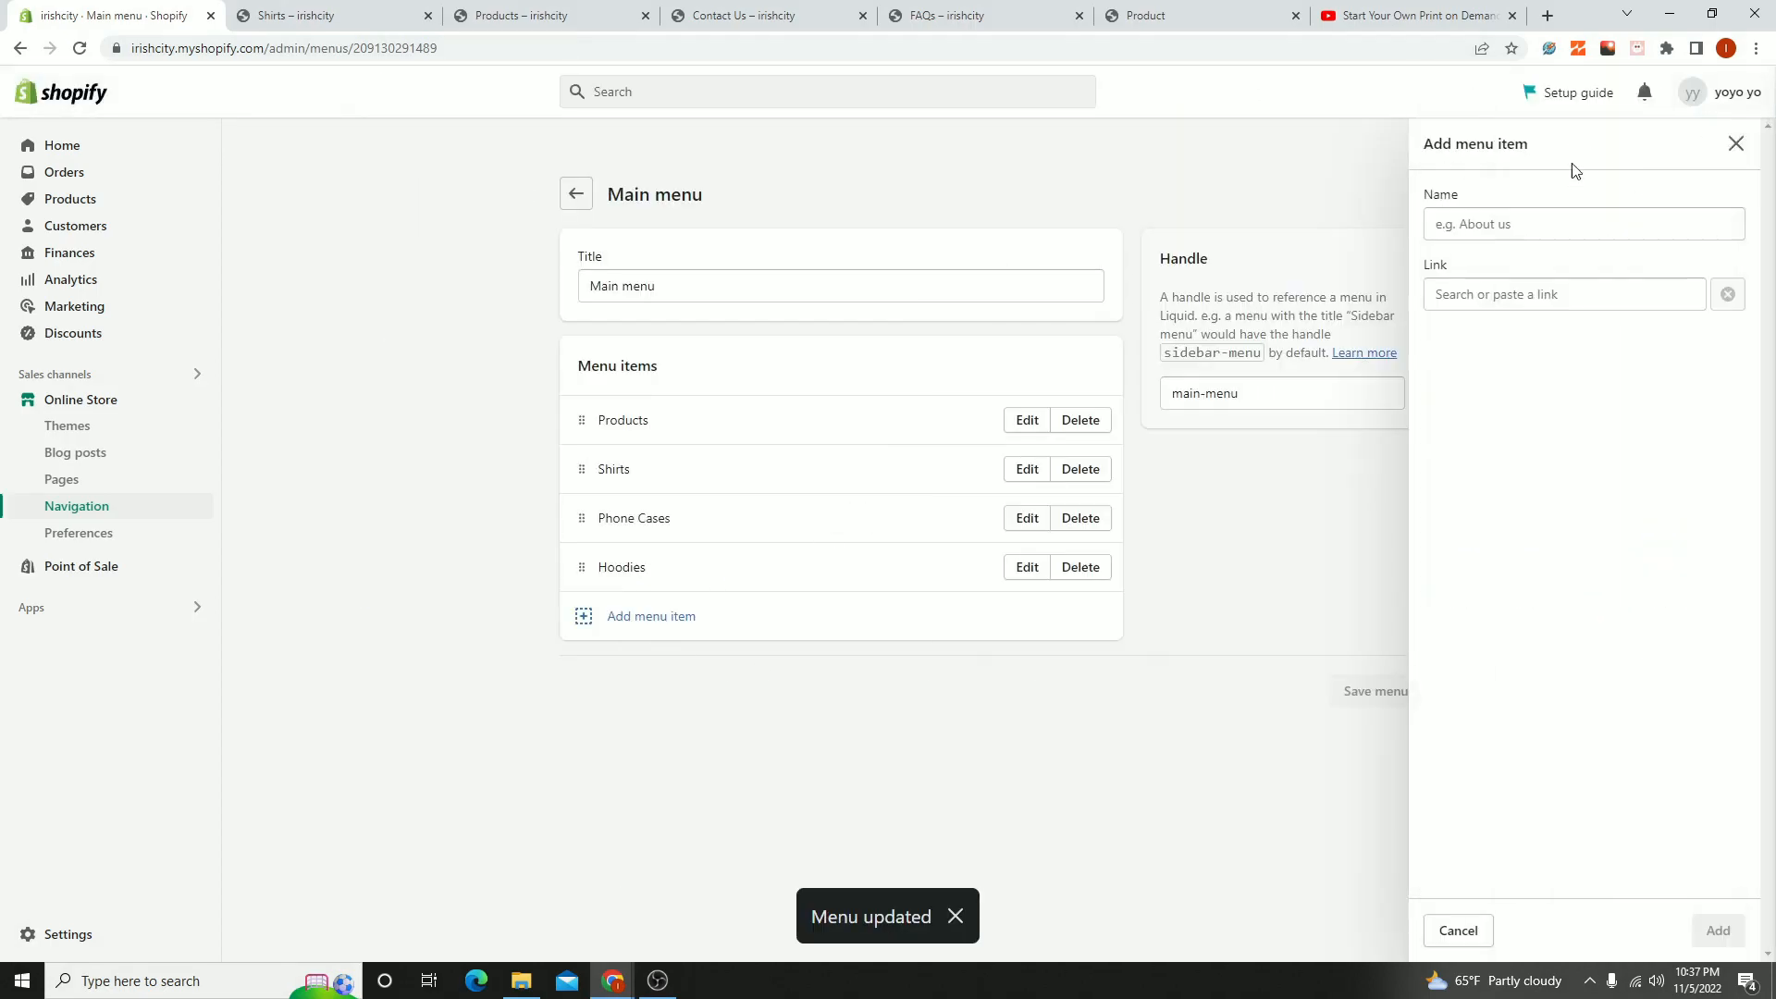
click(1466, 300)
text(F)
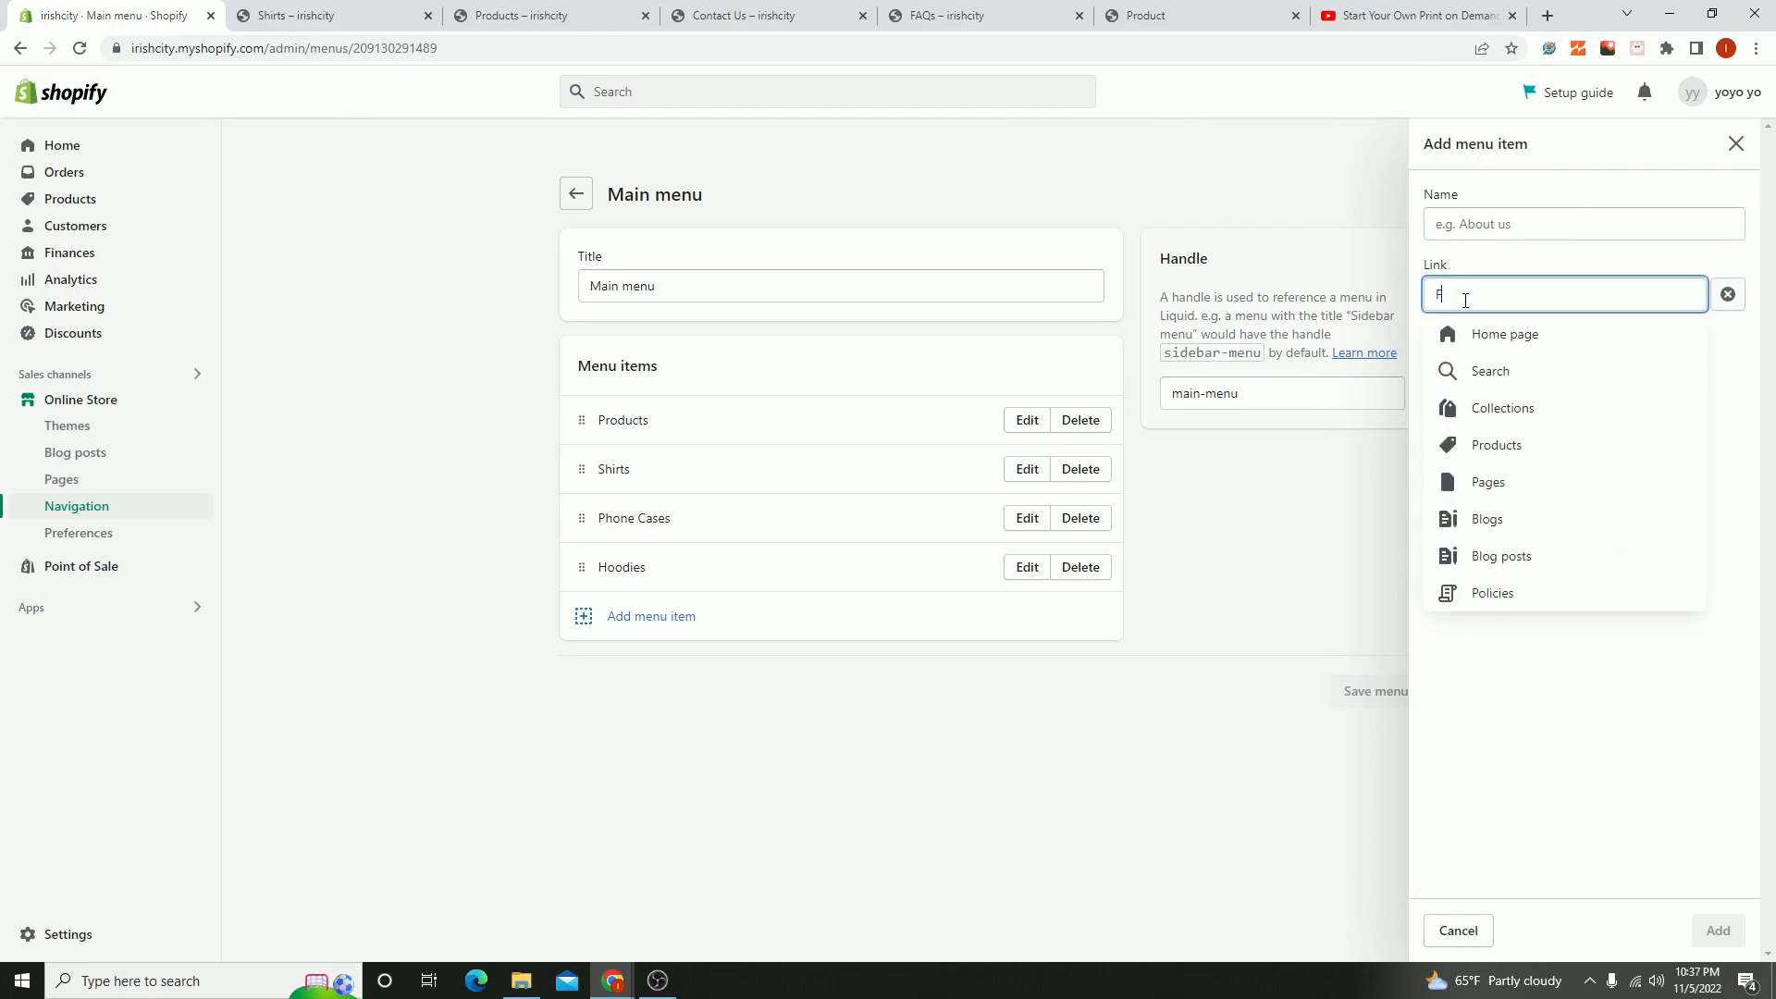
text(aq)
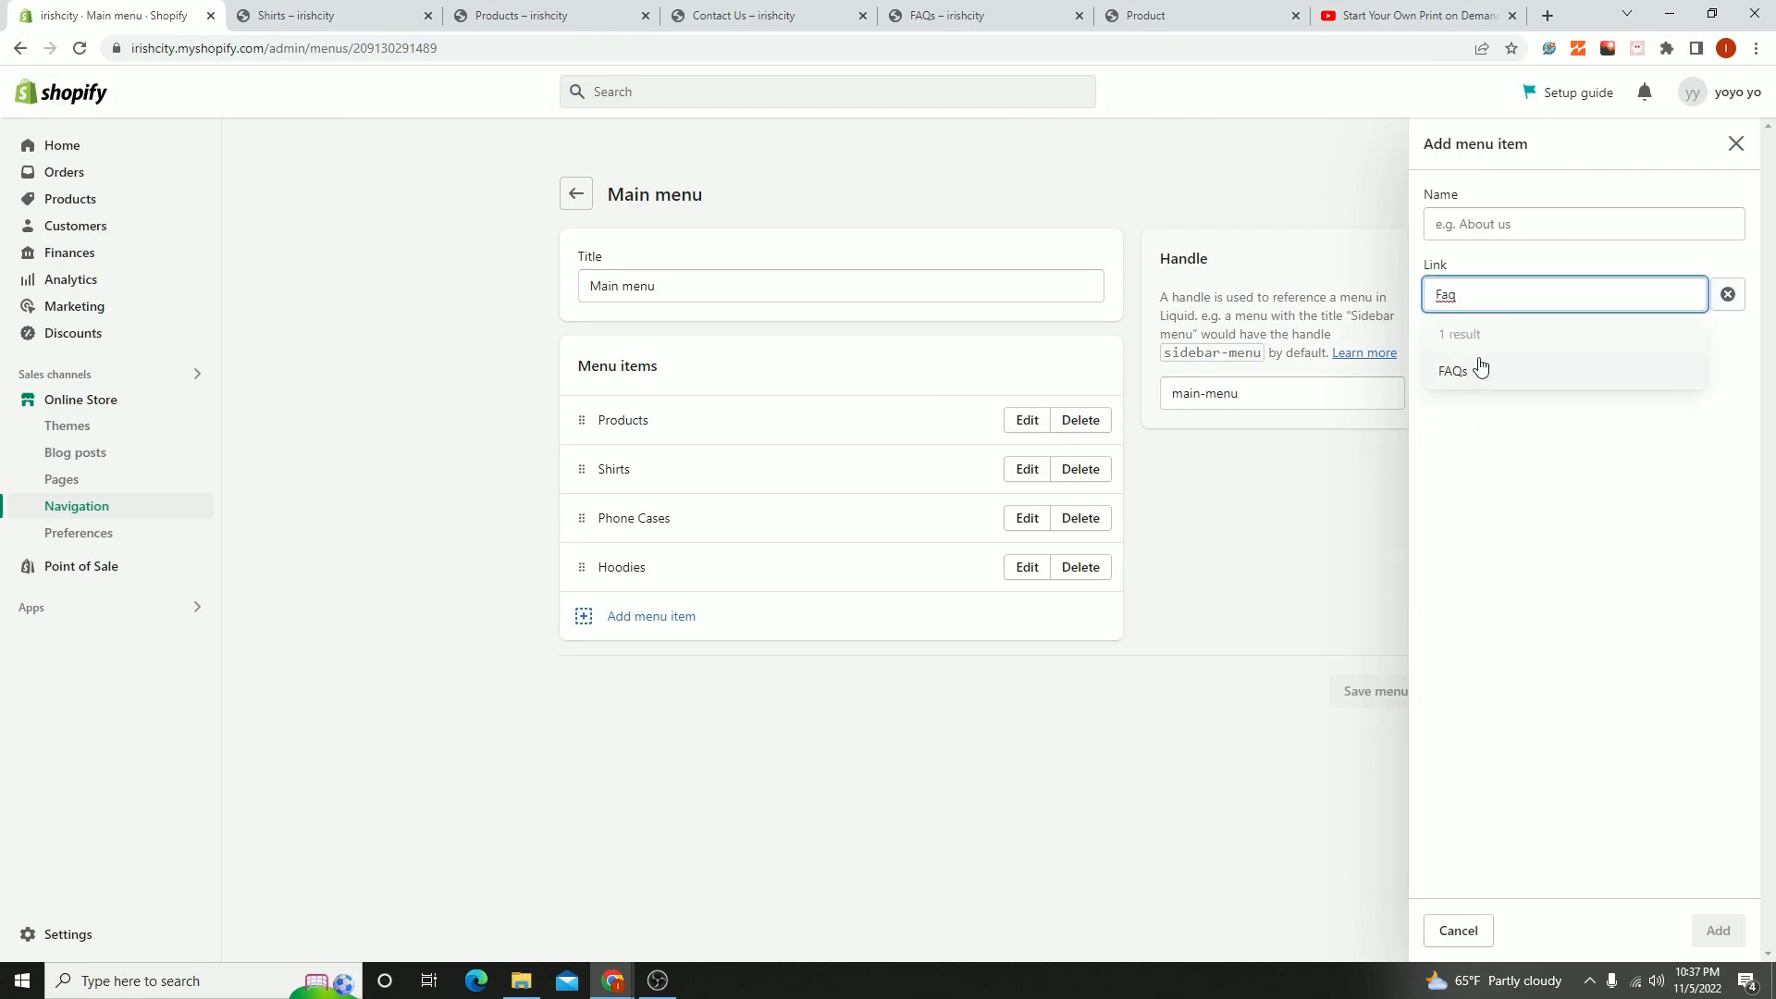
click(1476, 370)
click(1718, 931)
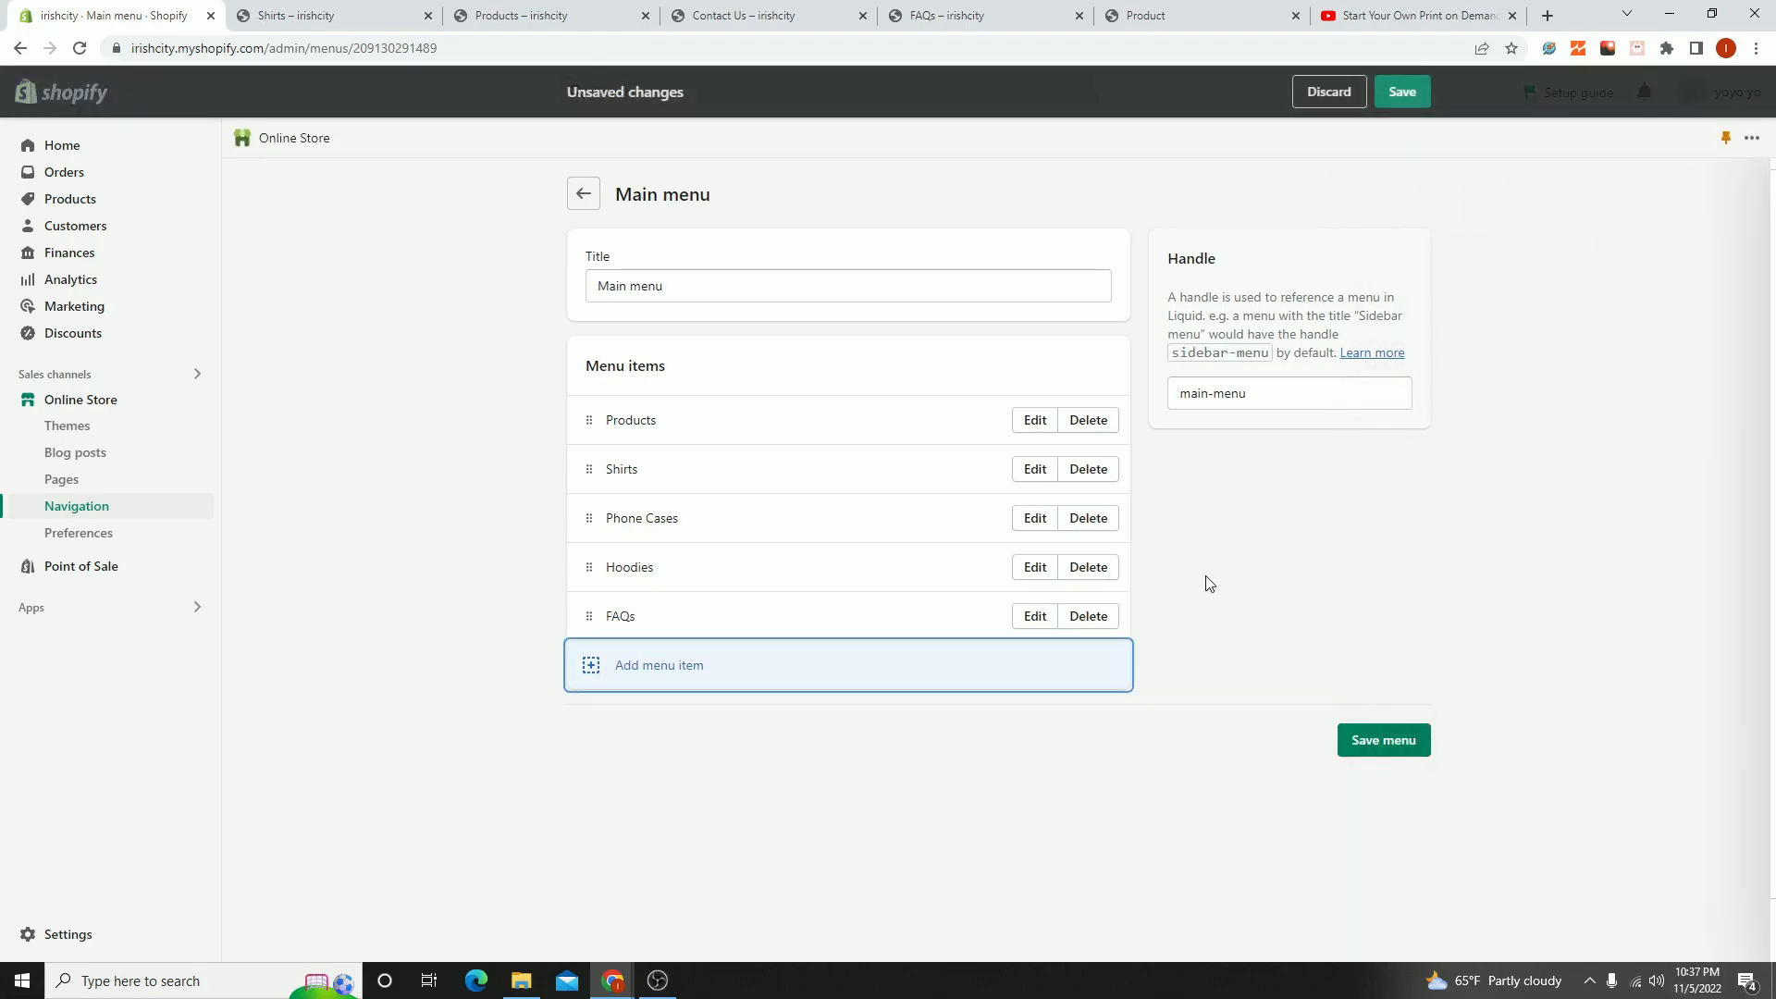
- Add a menu item named Contact Us that links to the Contact Us page to the Main menu
click(657, 683)
click(1573, 291)
text(cont)
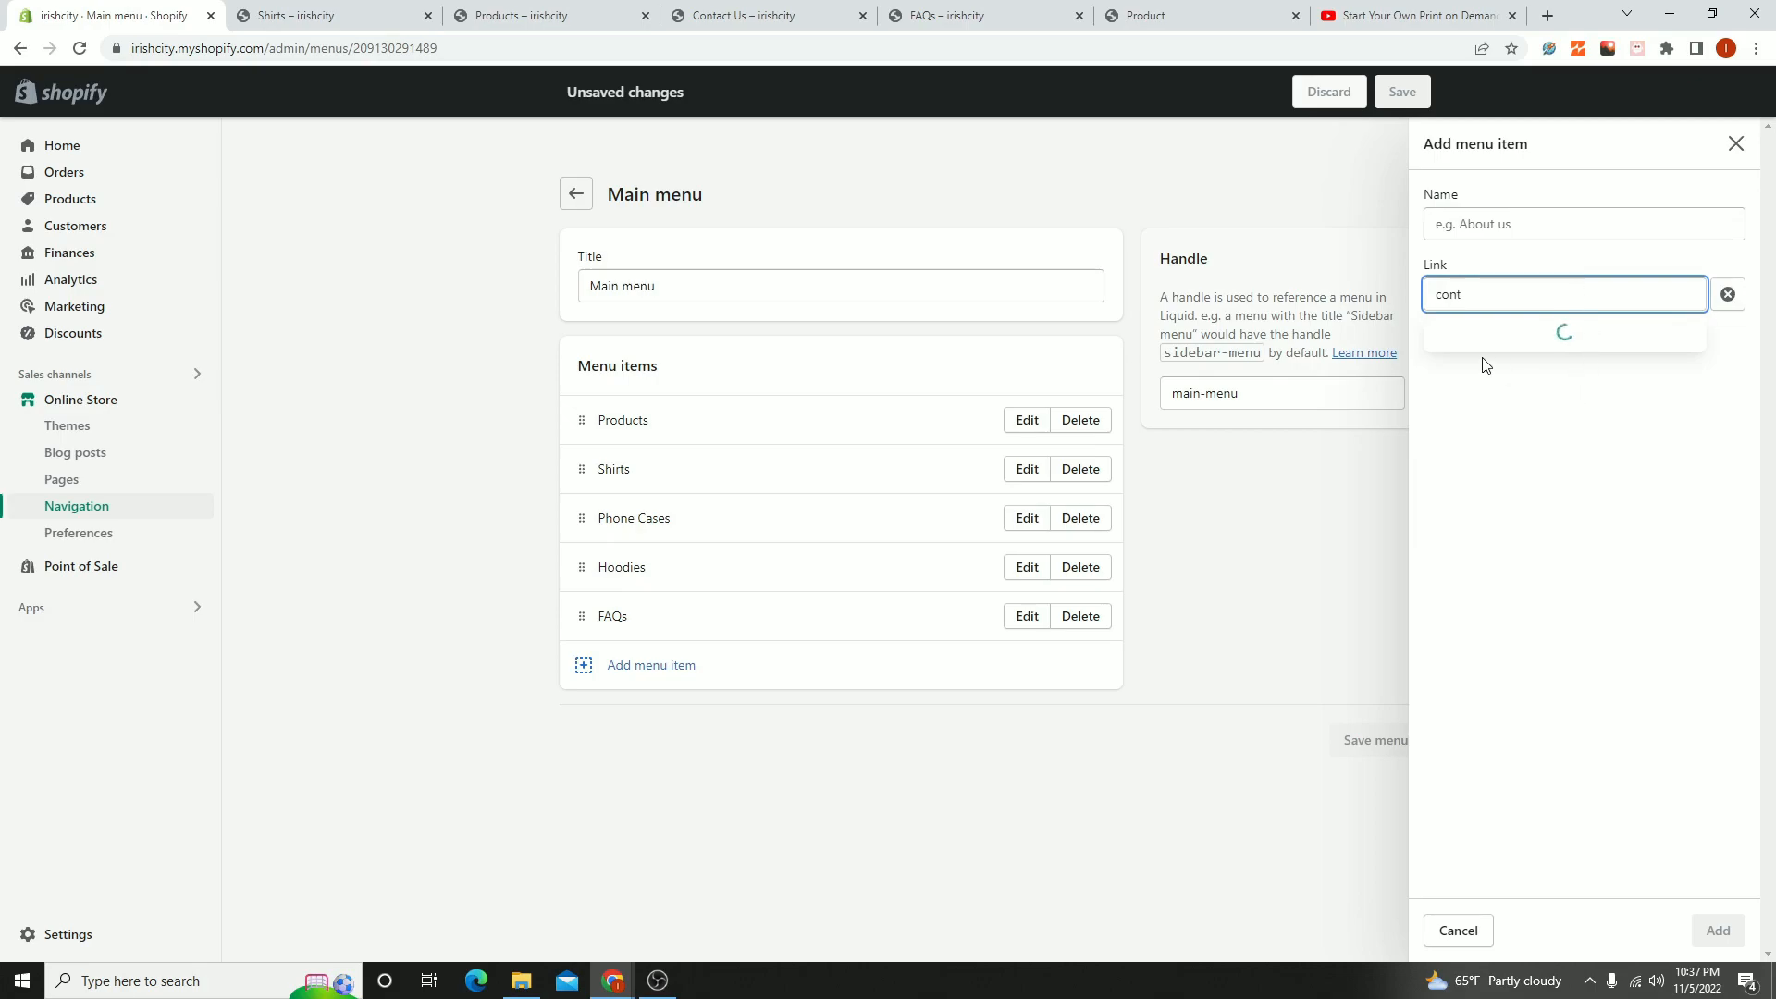
click(1497, 372)
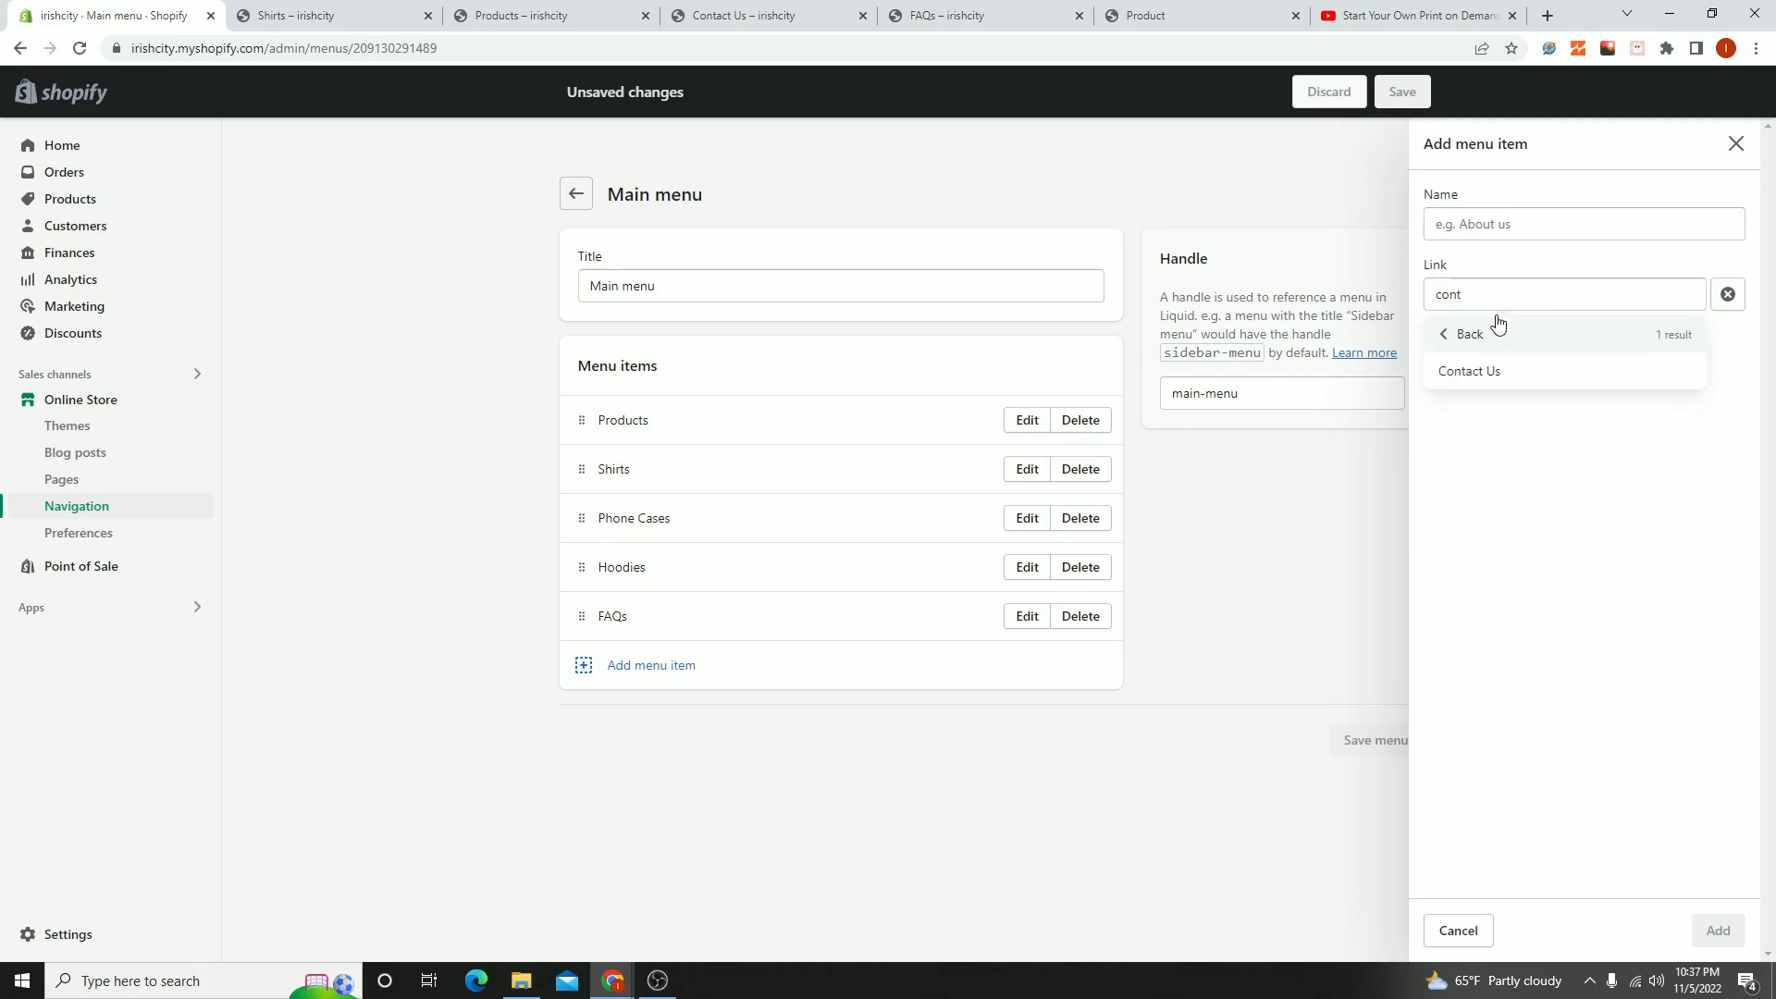
click(1481, 386)
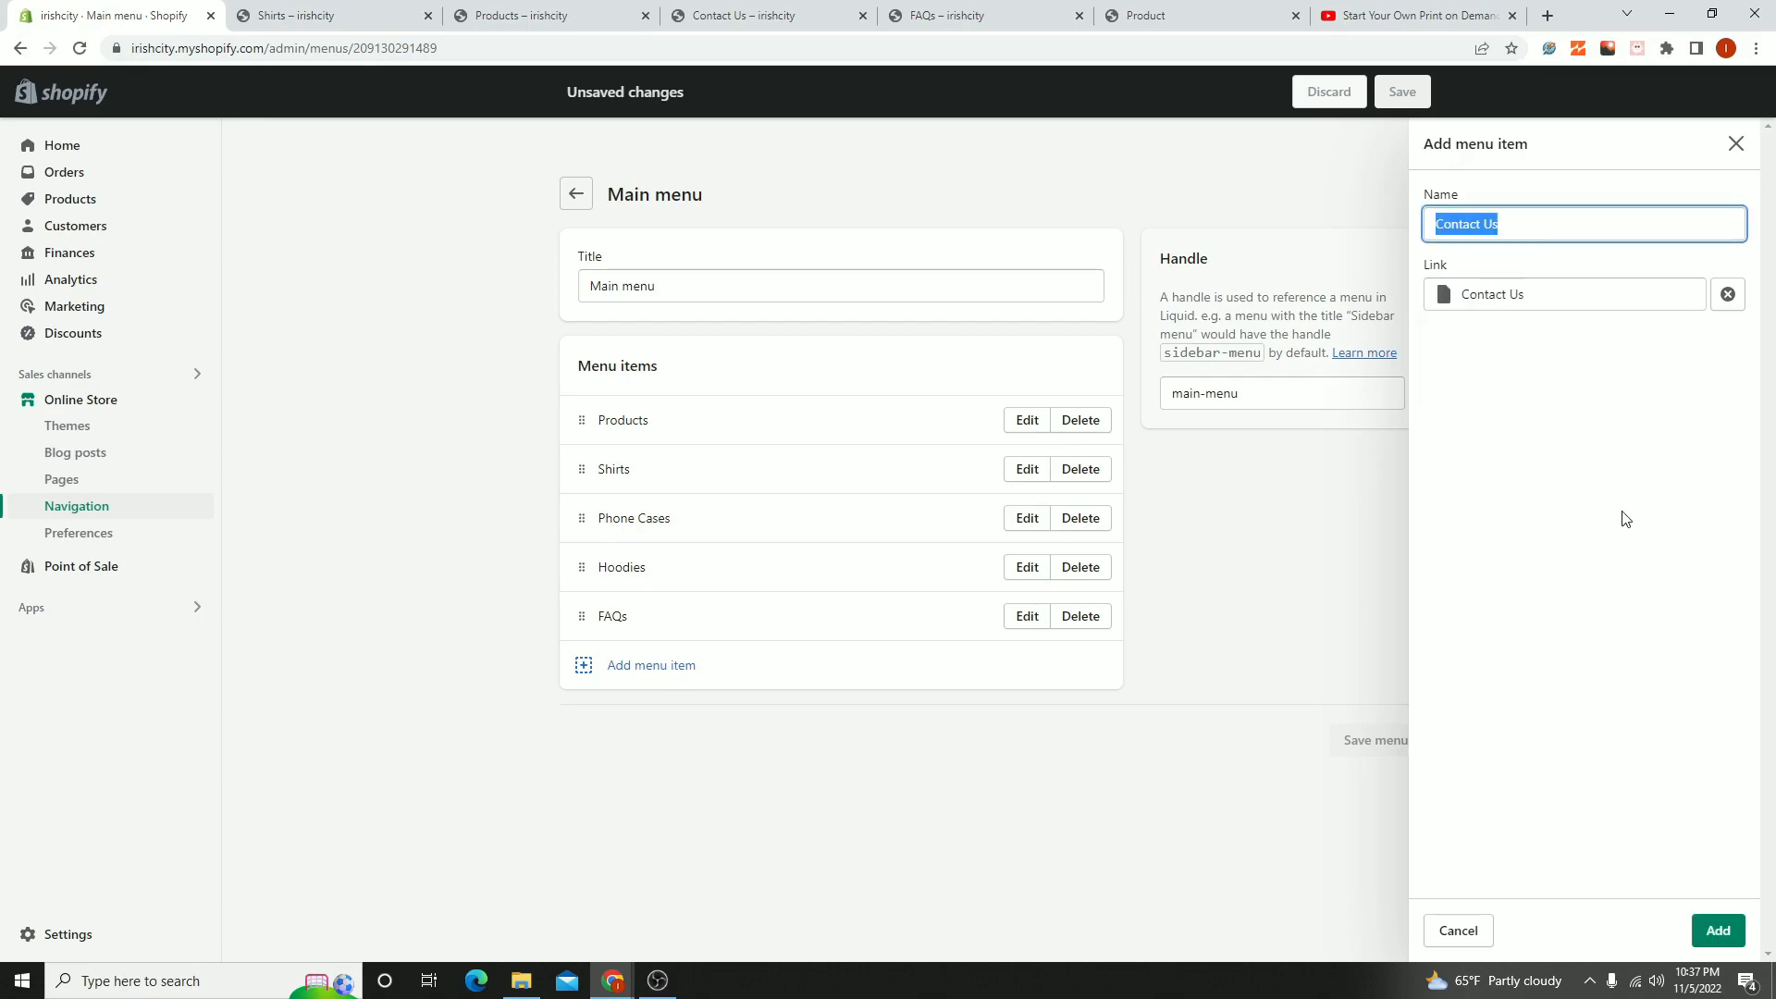
click(1718, 929)
- Add a menu item named About us that links to the About us page to the Main menu
click(611, 727)
click(1495, 294)
click(1479, 483)
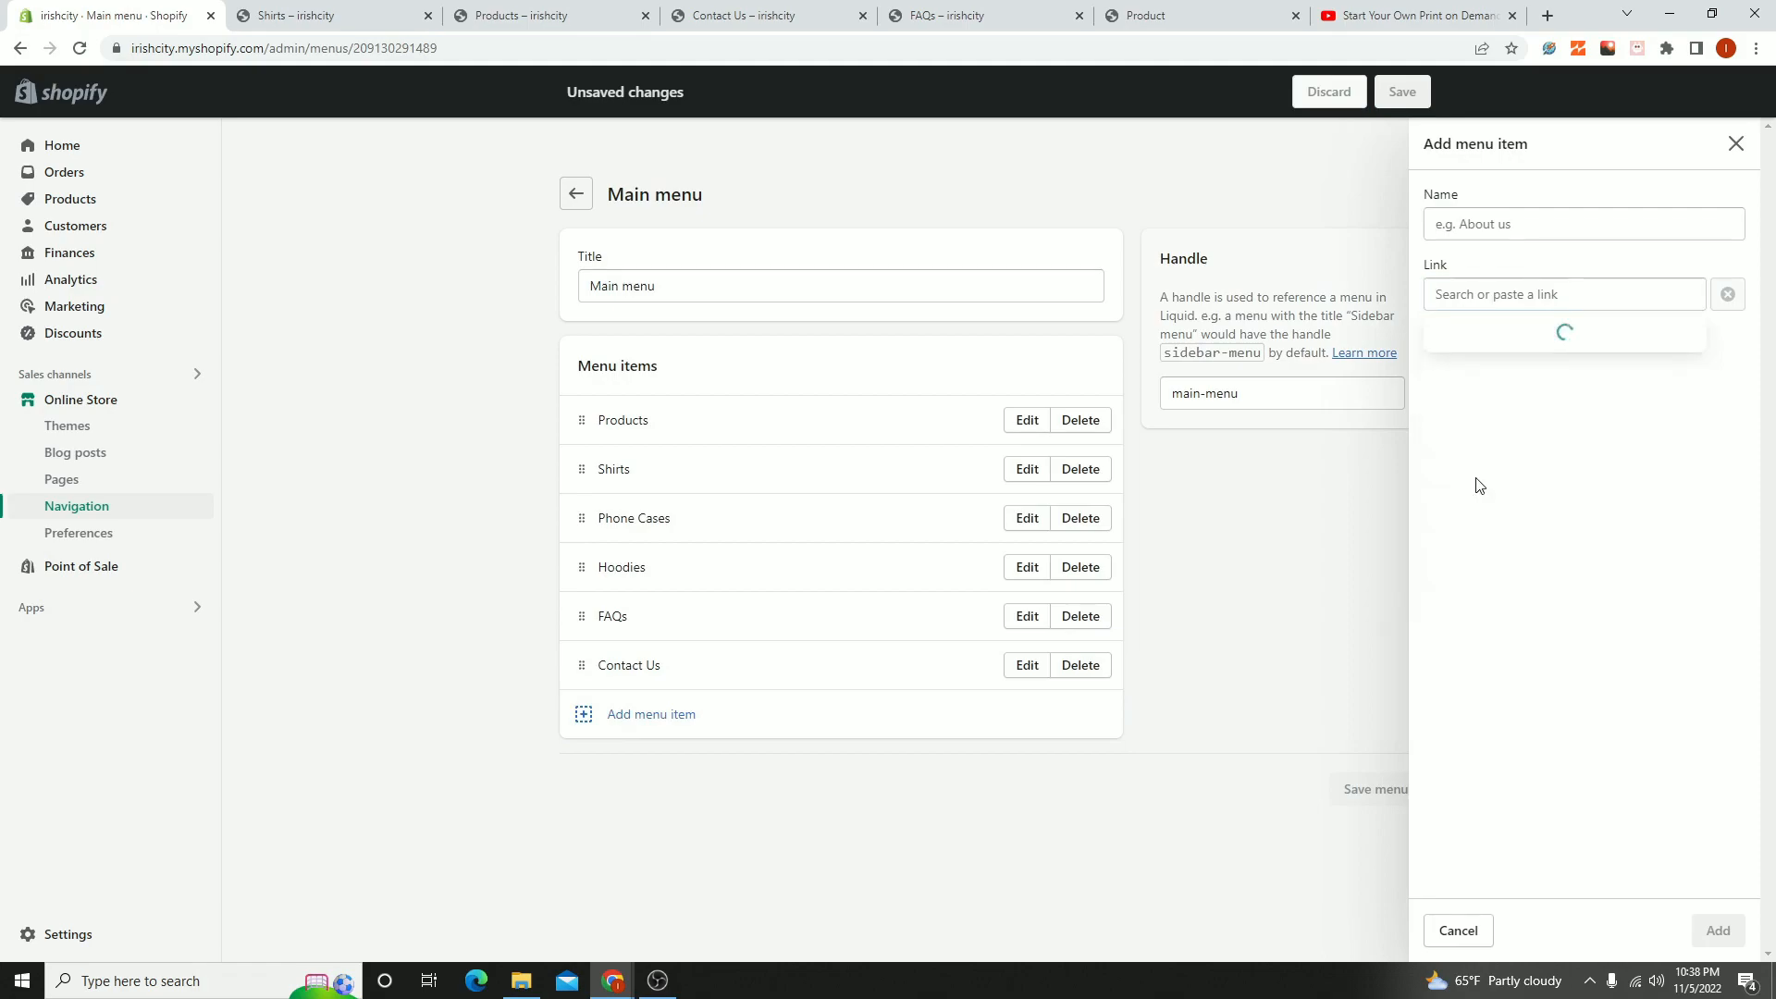
click(1471, 369)
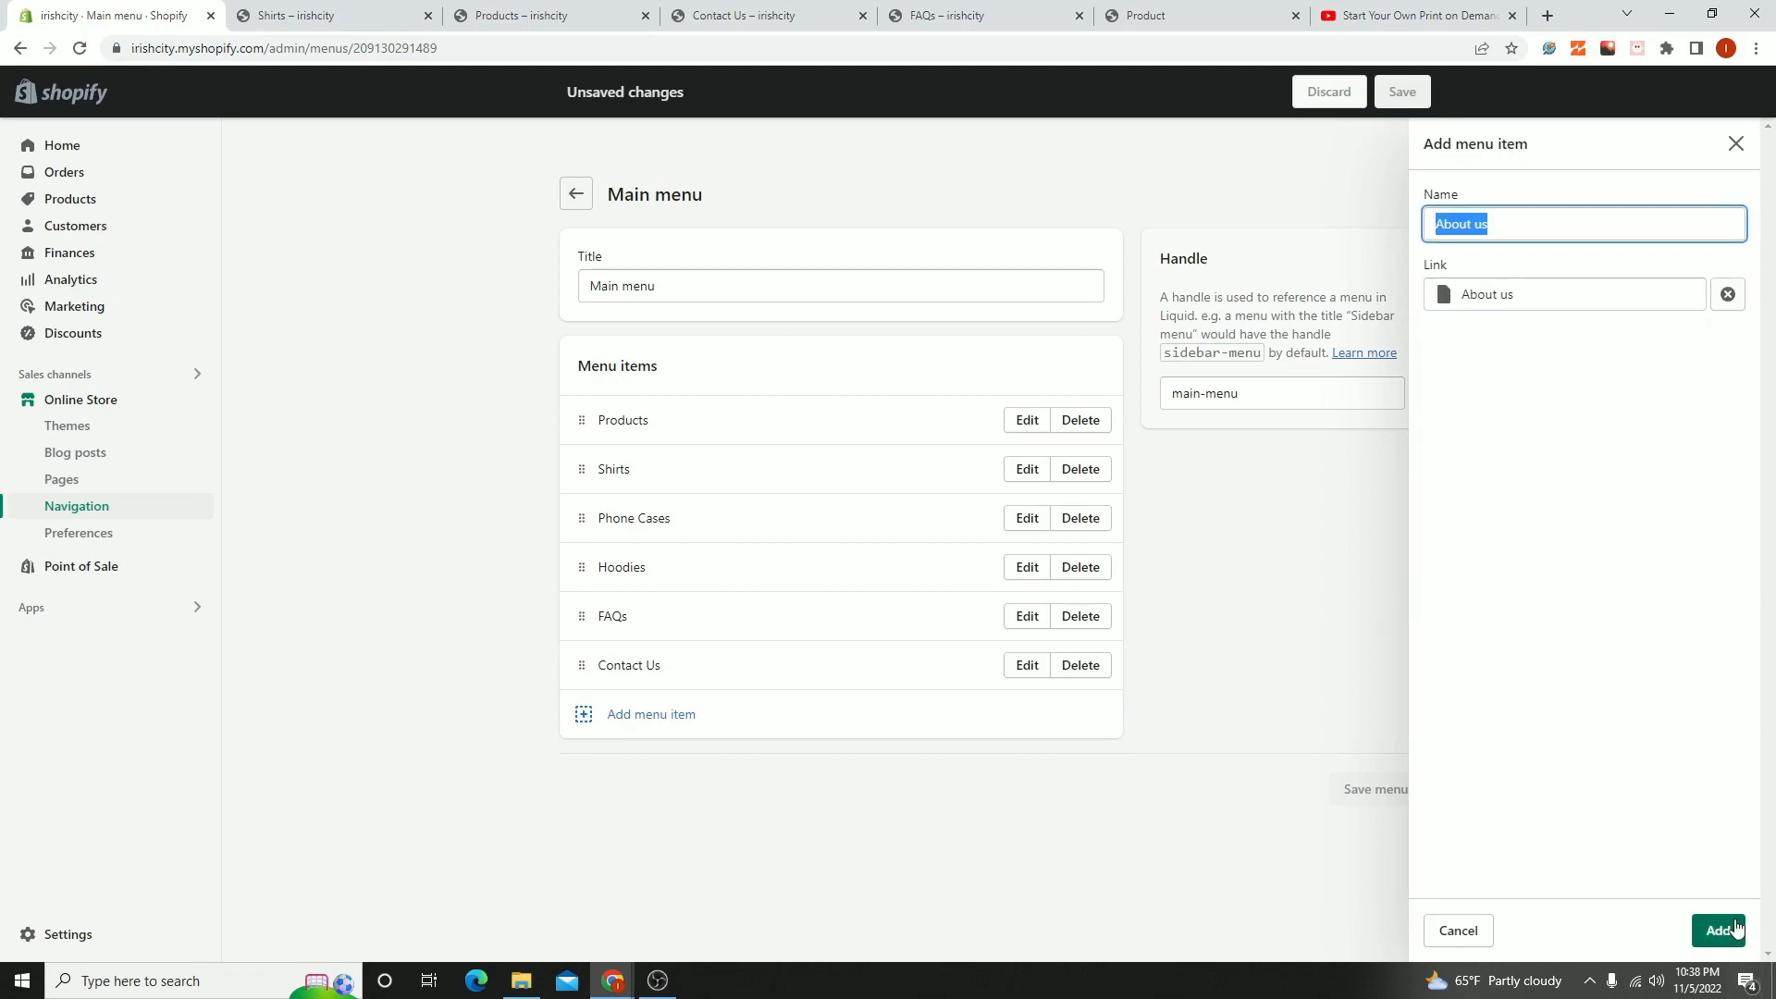
click(1733, 930)
- Add a menu item that links to the News blog to the Main menu and save the menu
click(598, 768)
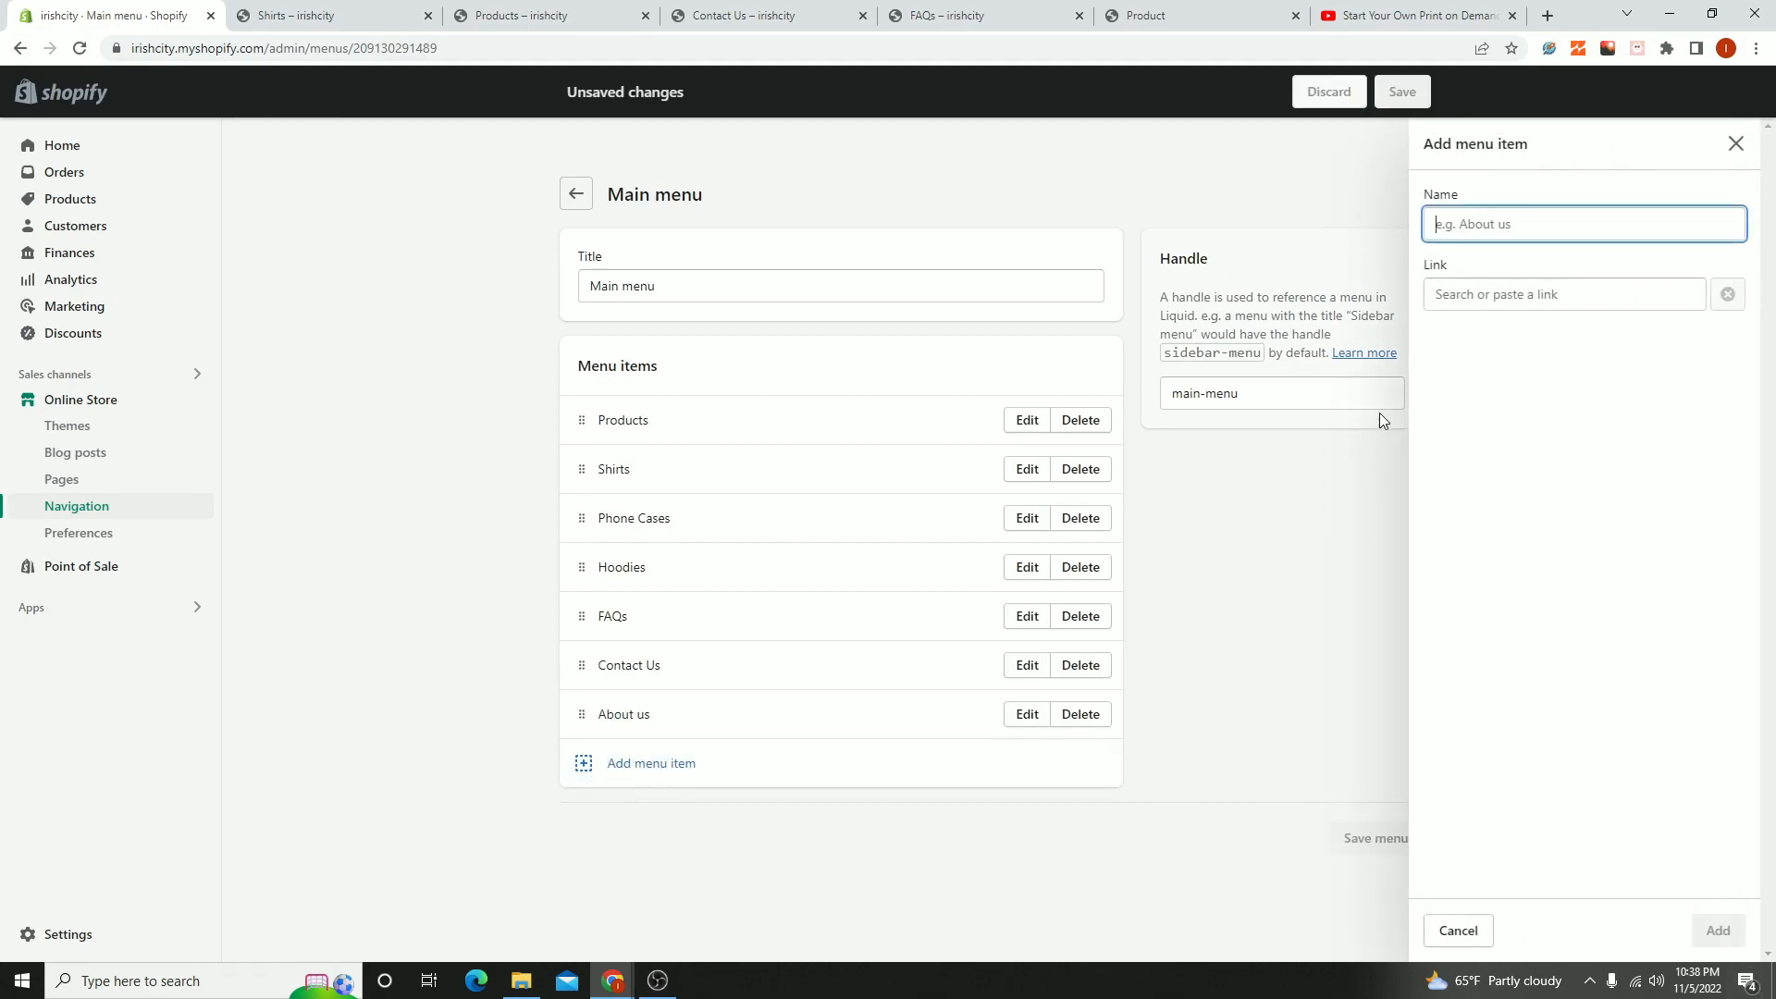
click(1552, 294)
click(1472, 518)
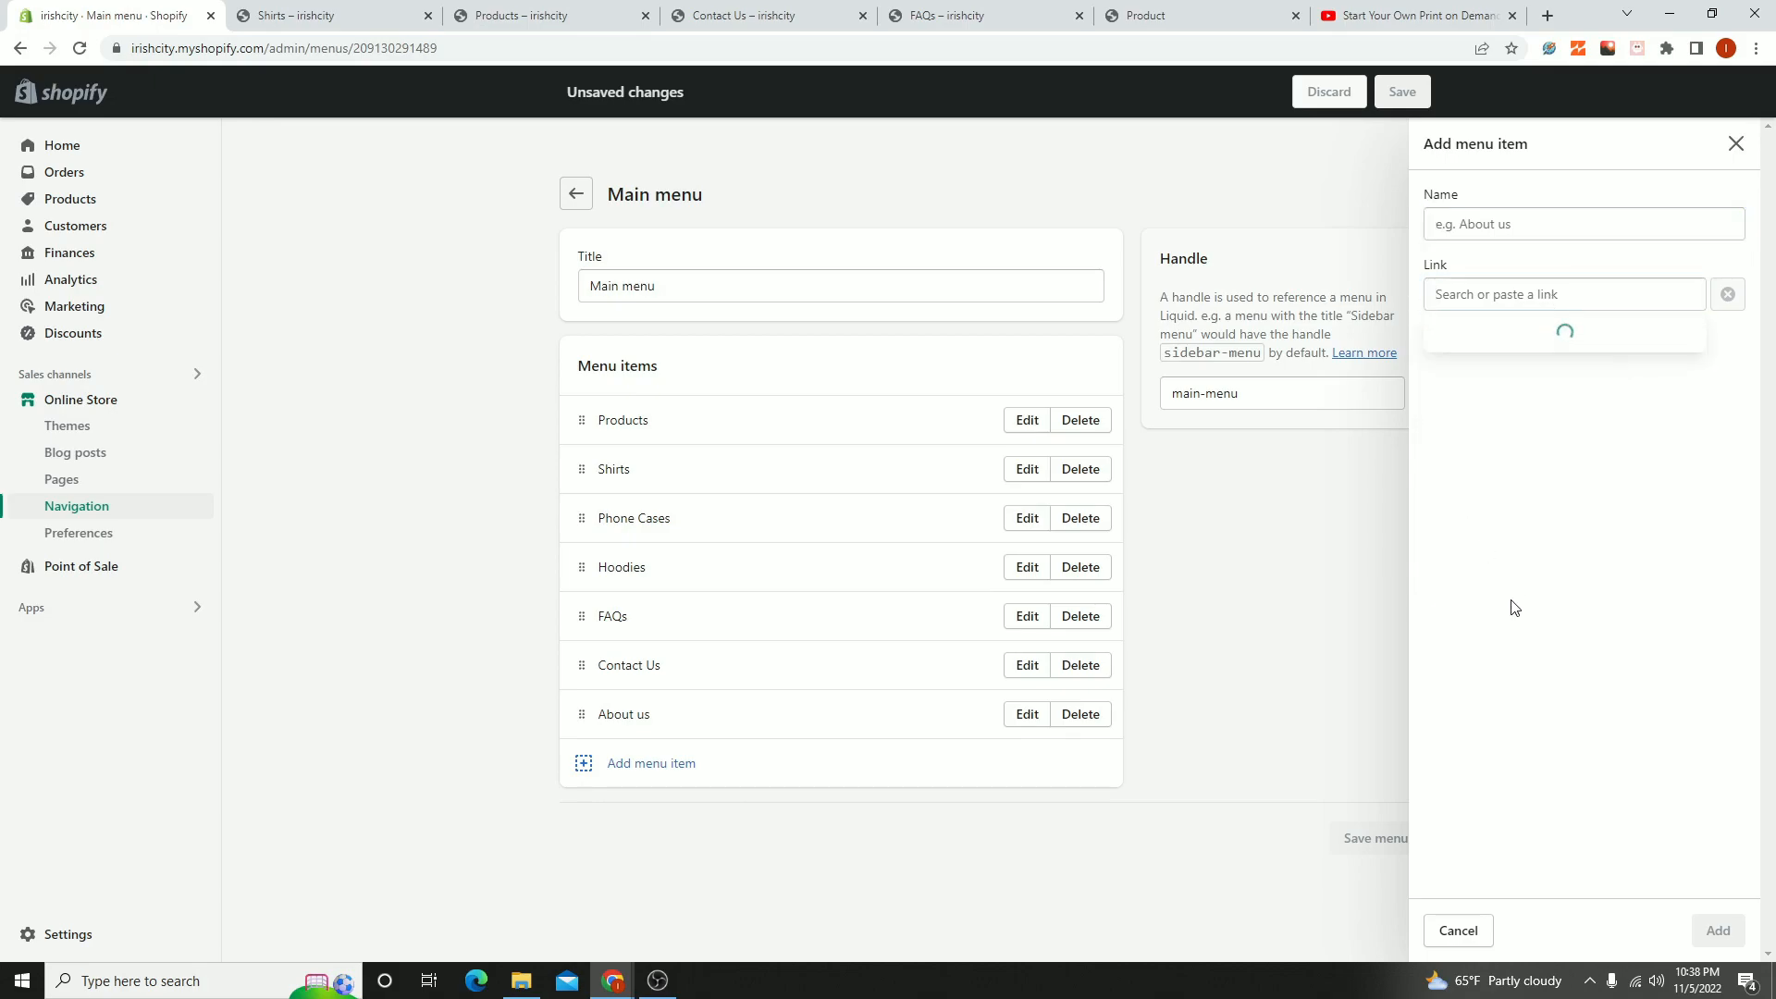
click(1423, 375)
click(1474, 292)
click(1480, 517)
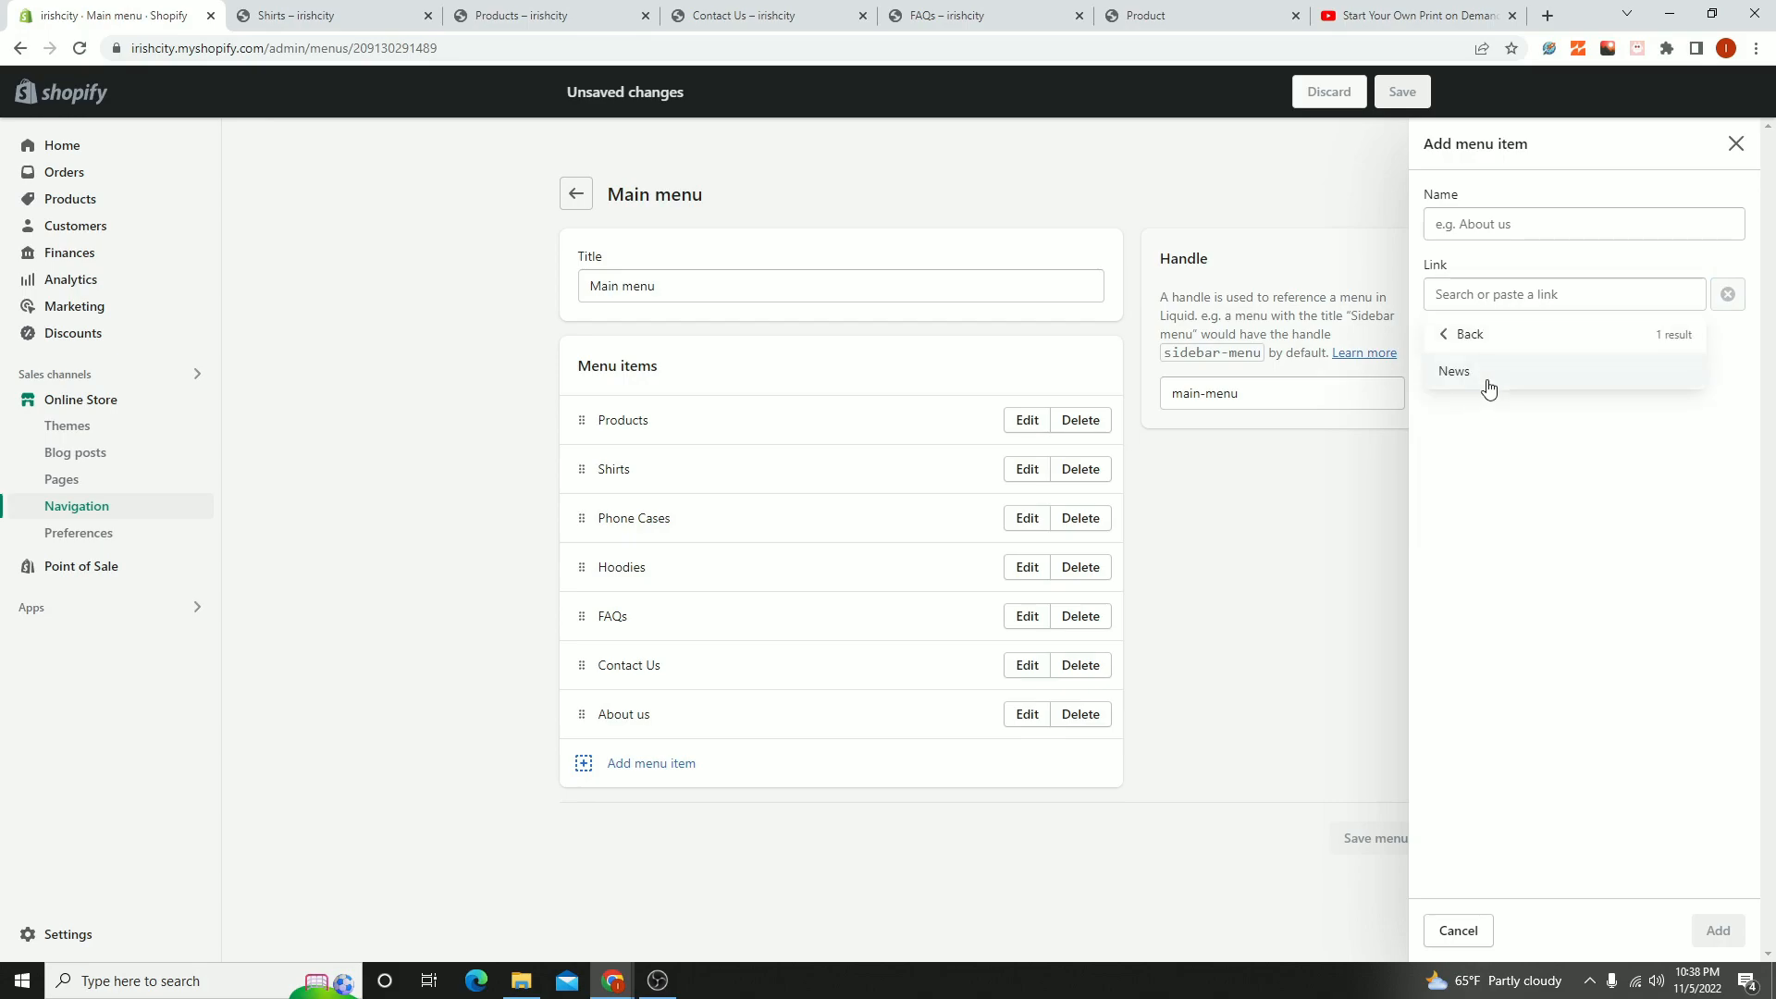
click(1489, 379)
click(1412, 894)
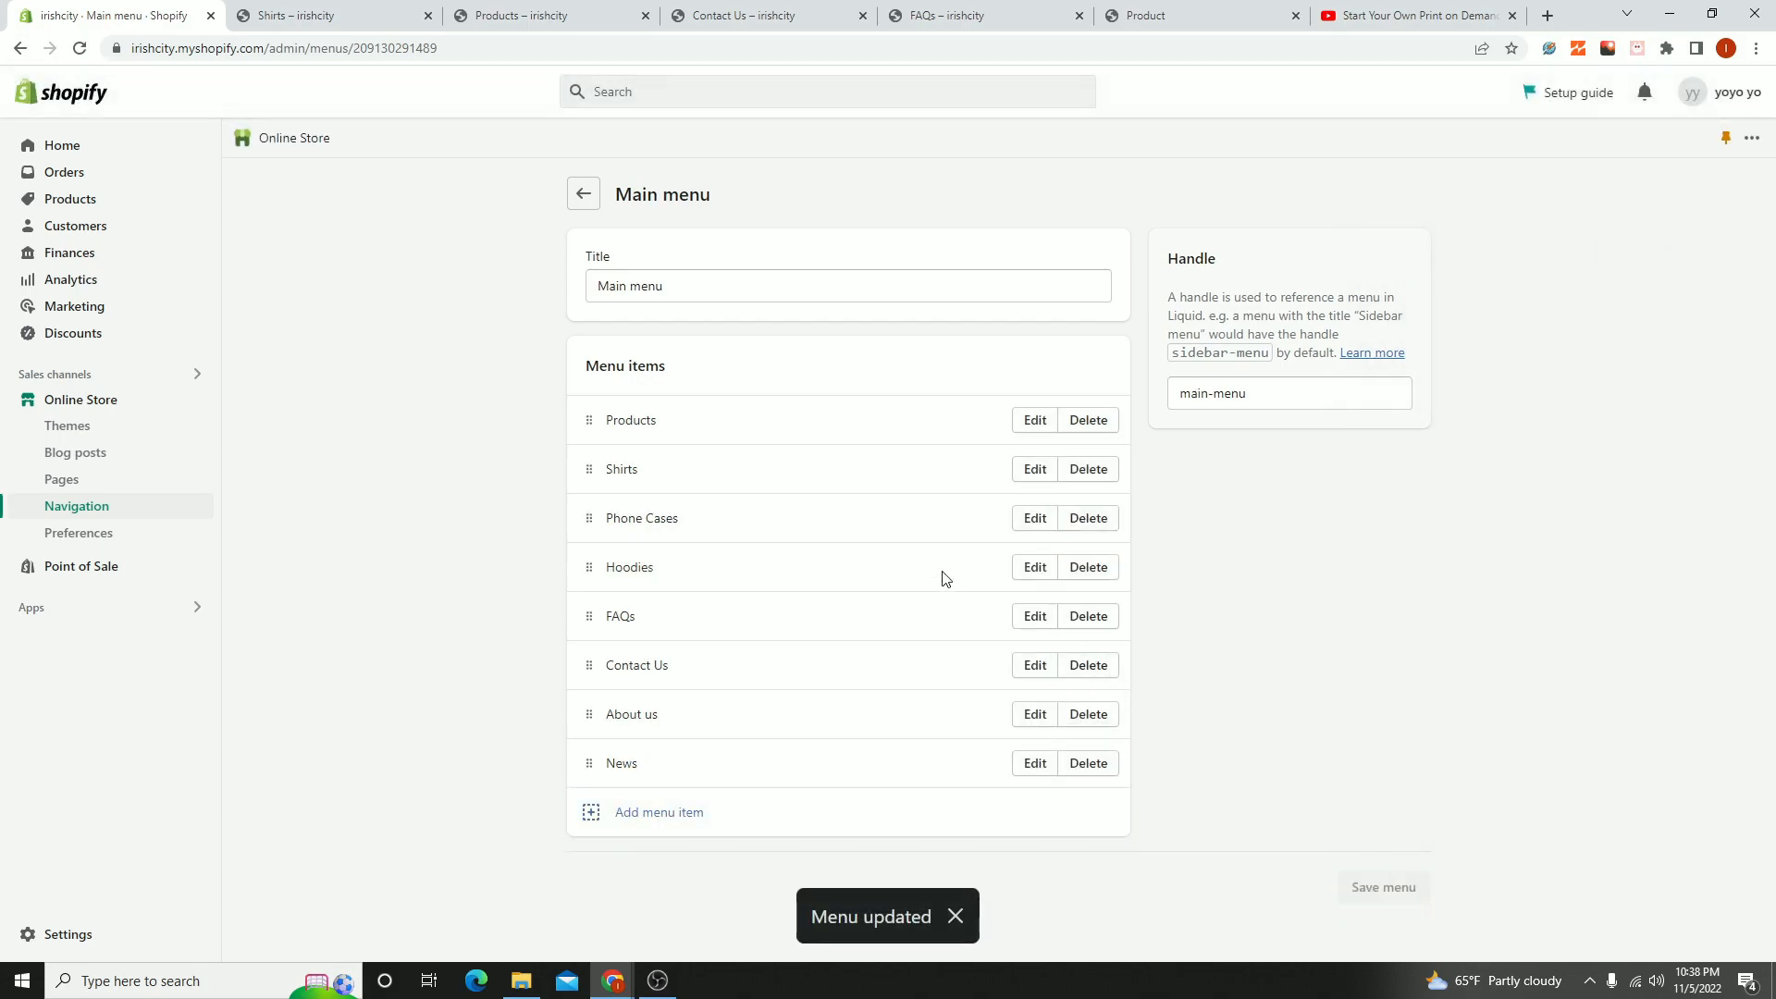
- View the live storefront from the Themes page to check its navigation menu, and return to the store admin
drag(558, 424, 1125, 724)
click(1053, 447)
click(72, 400)
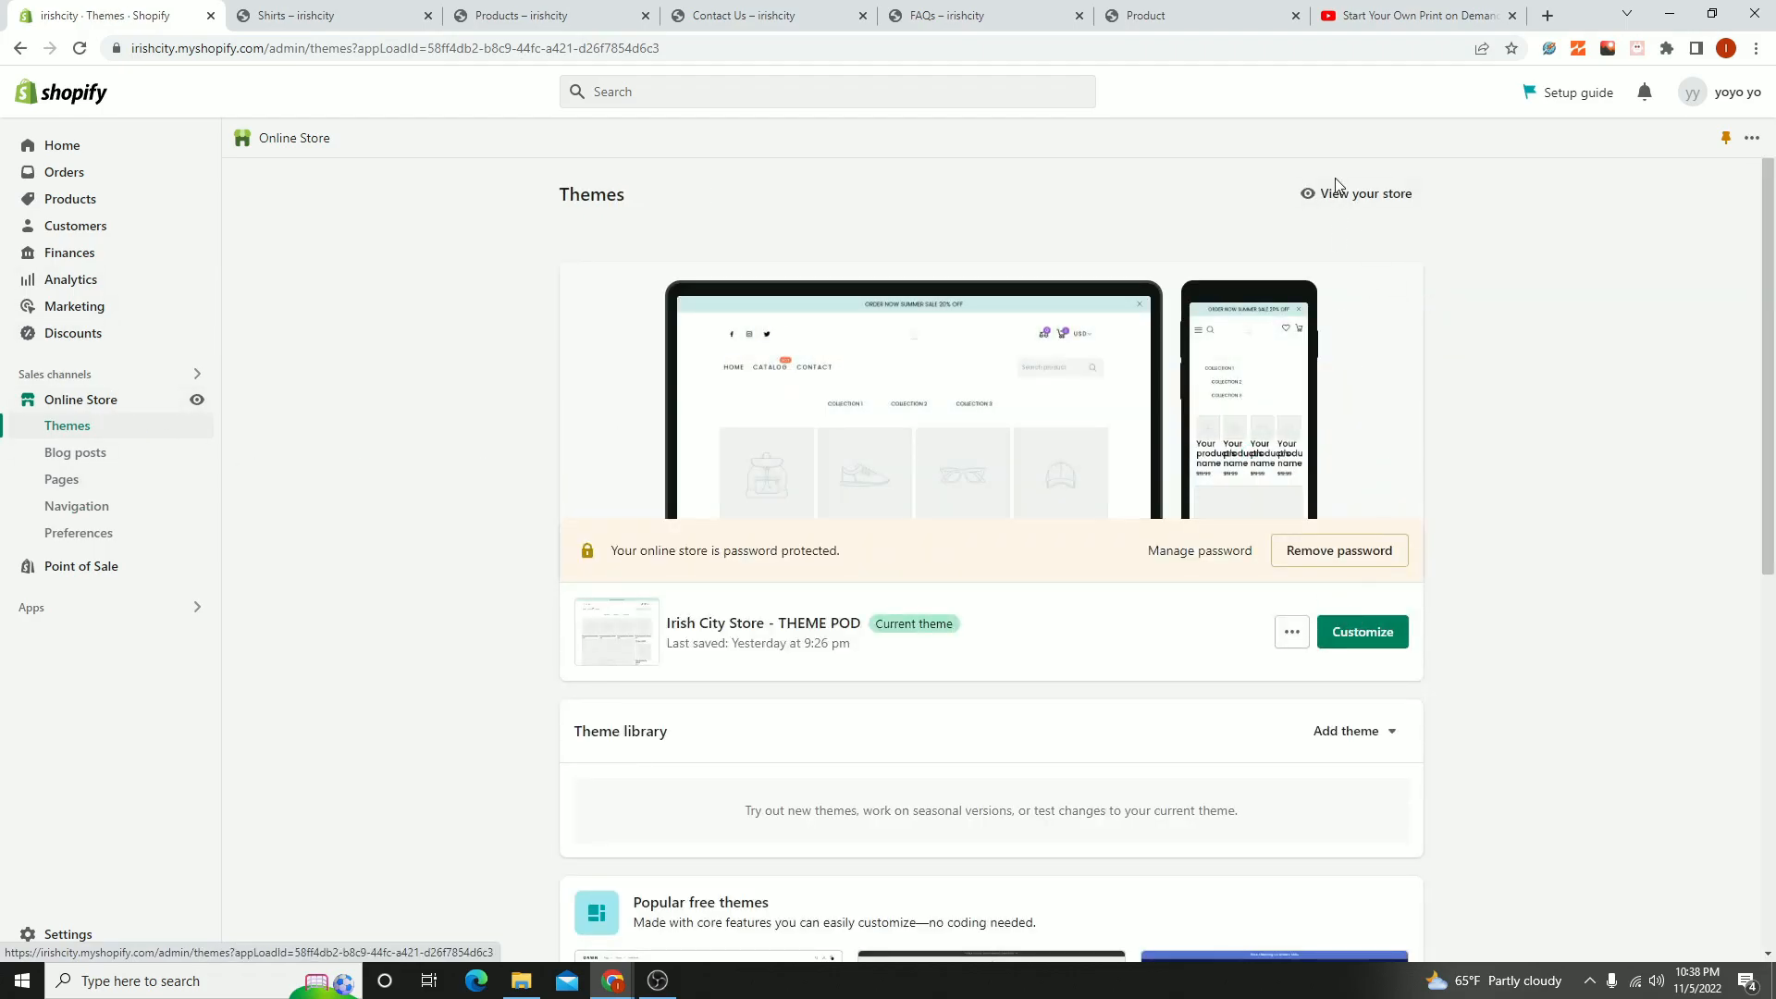
click(1369, 193)
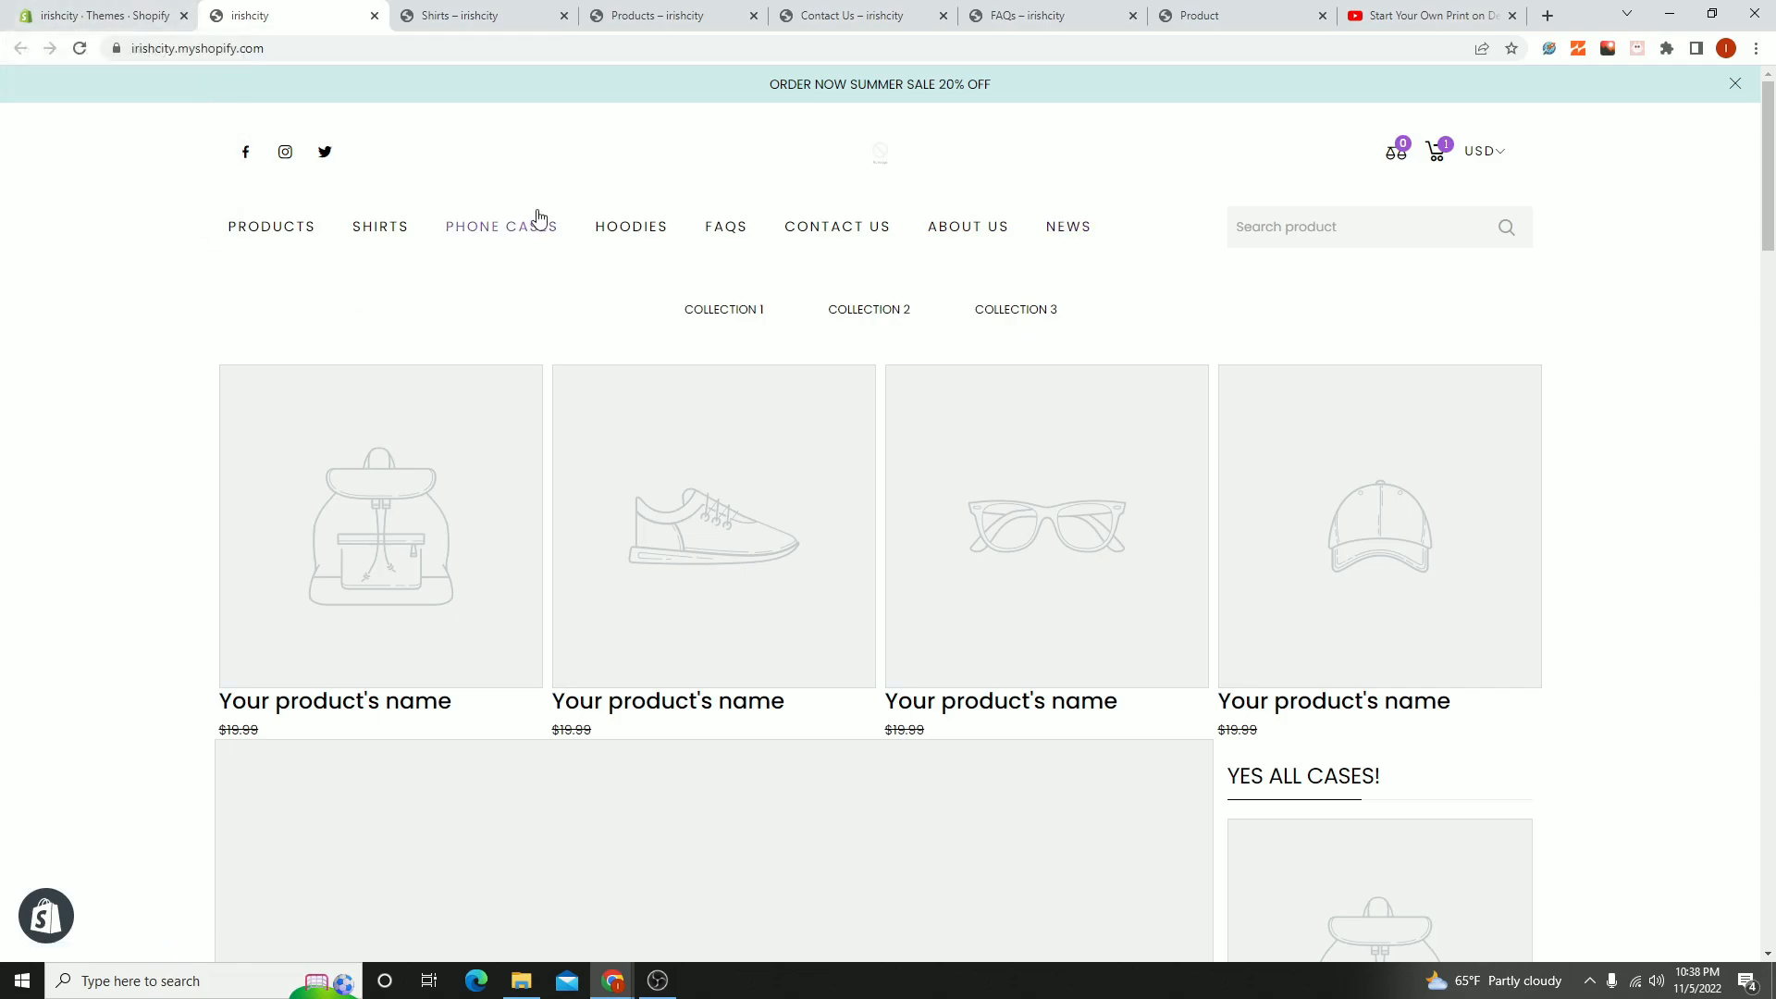
click(192, 26)
scroll(1189, 694, down, 4)
scroll(1189, 694, up, 4)
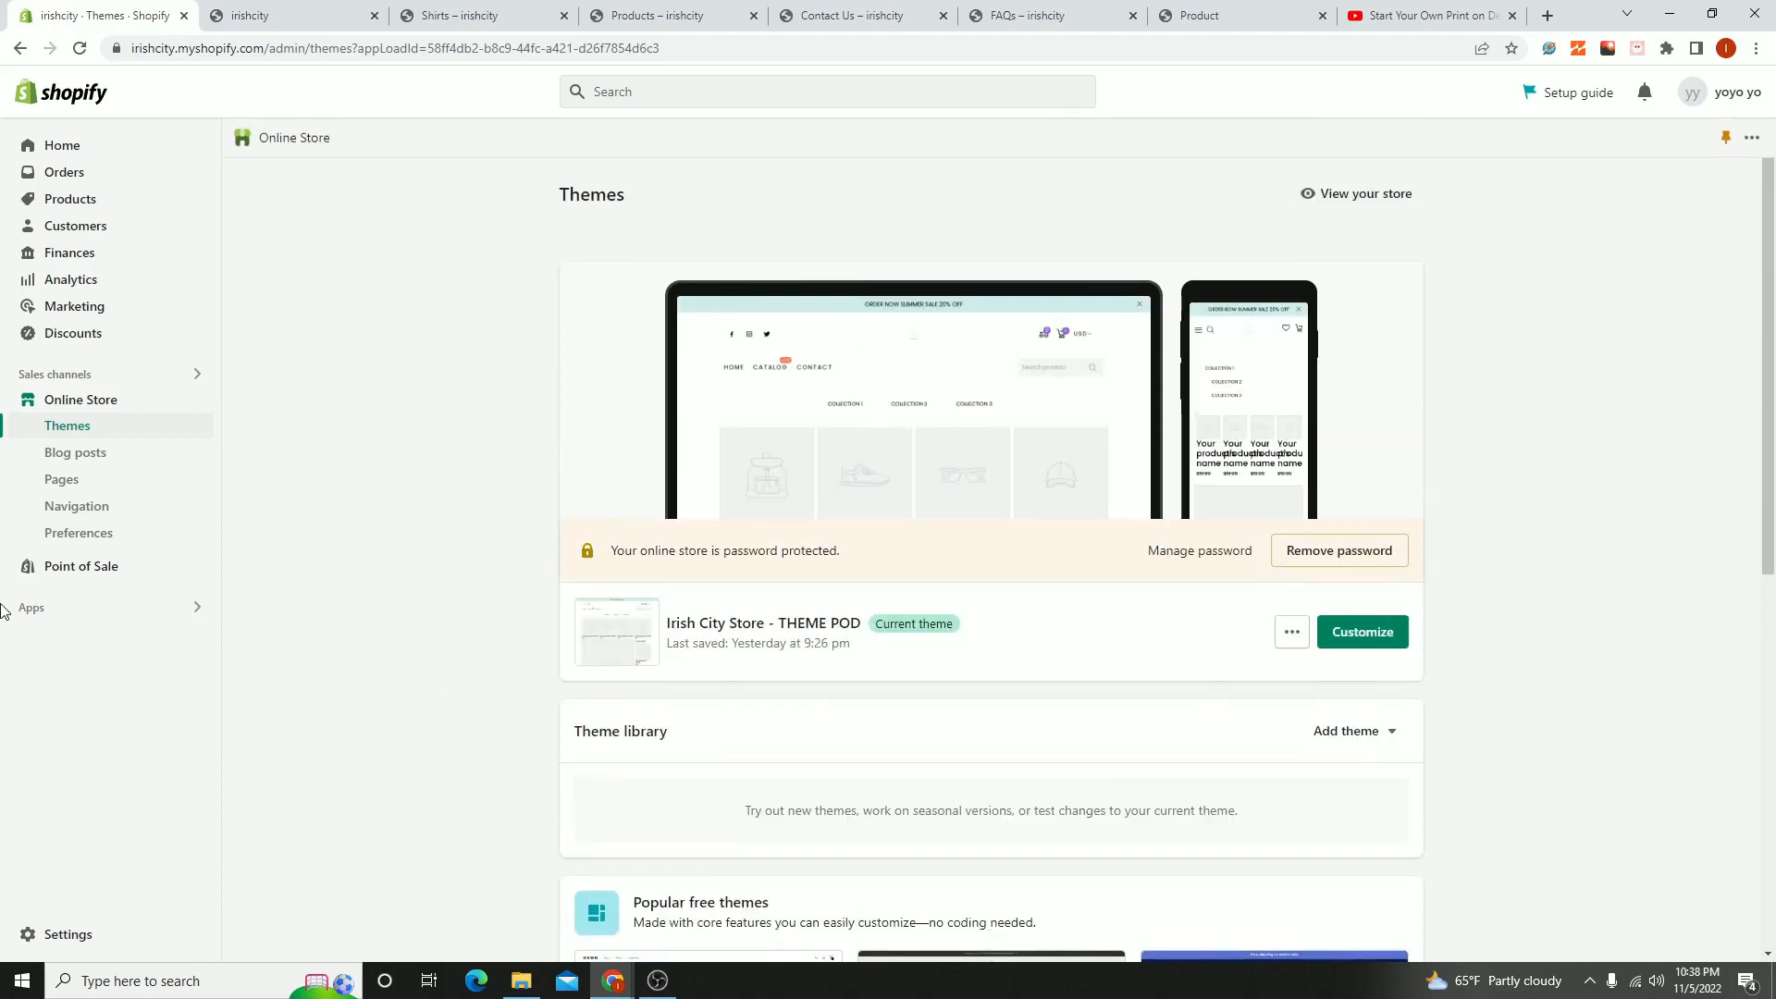
- Reopen the Main menu in the navigation settings and nest the Shirts item under Products
click(108, 512)
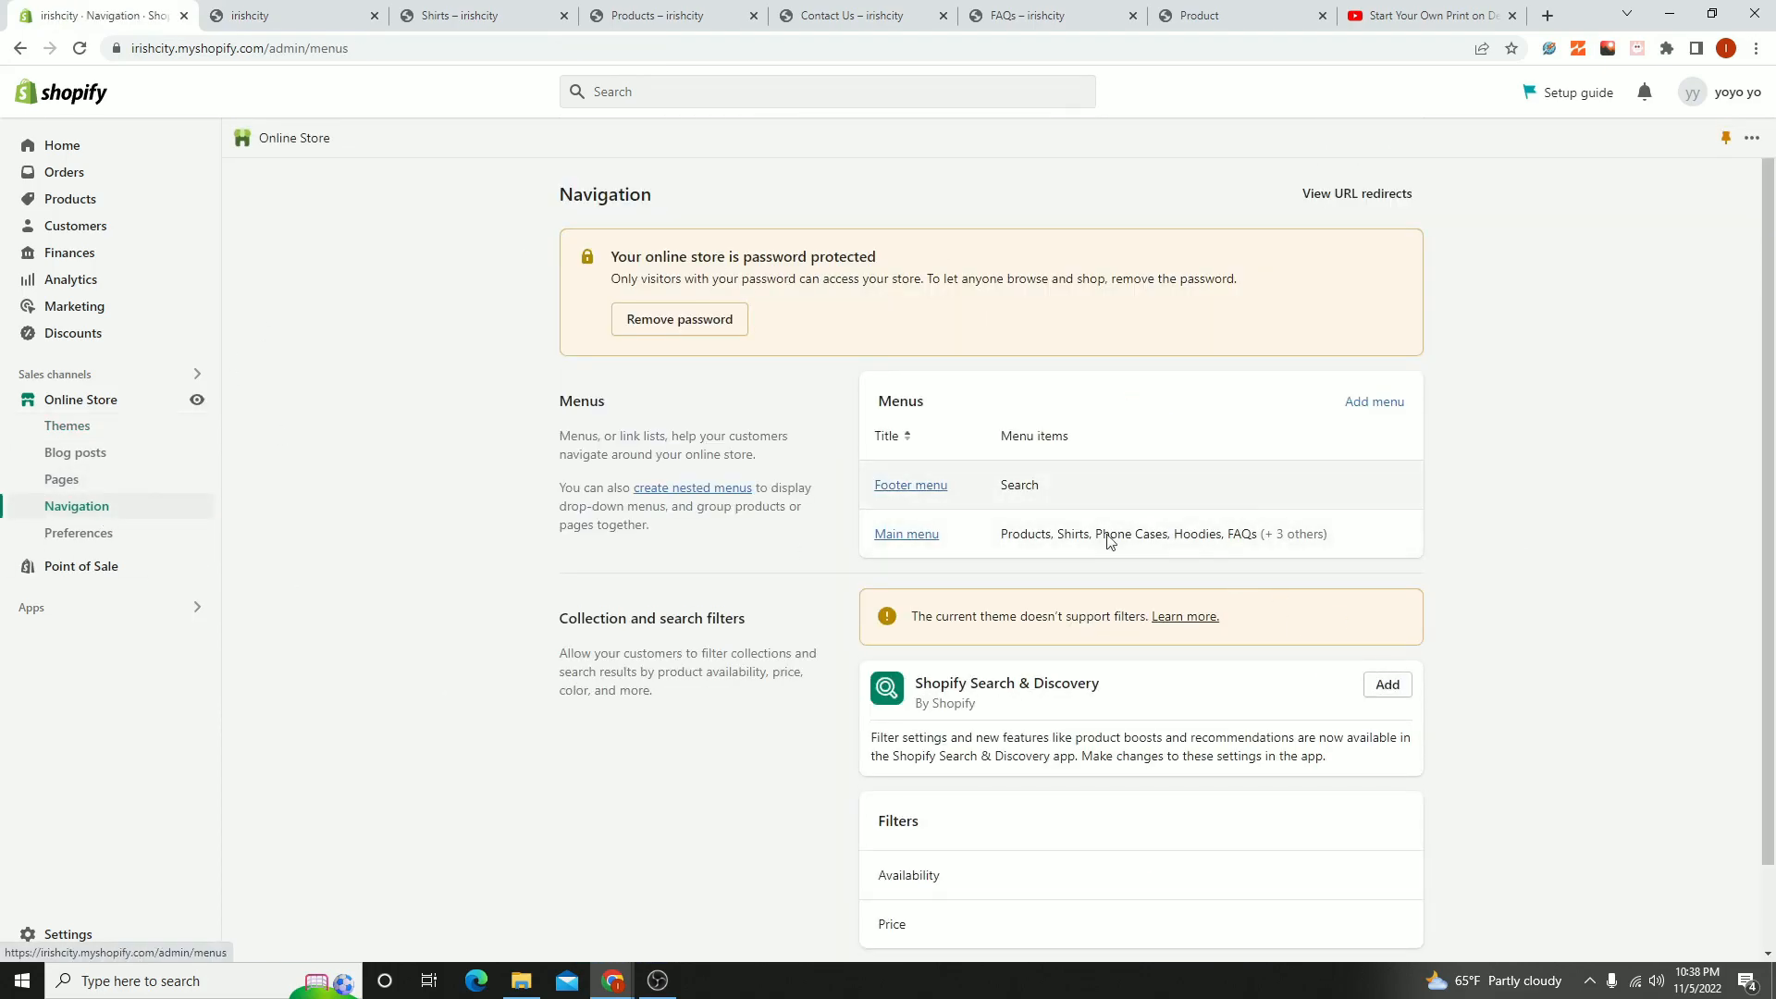
click(882, 532)
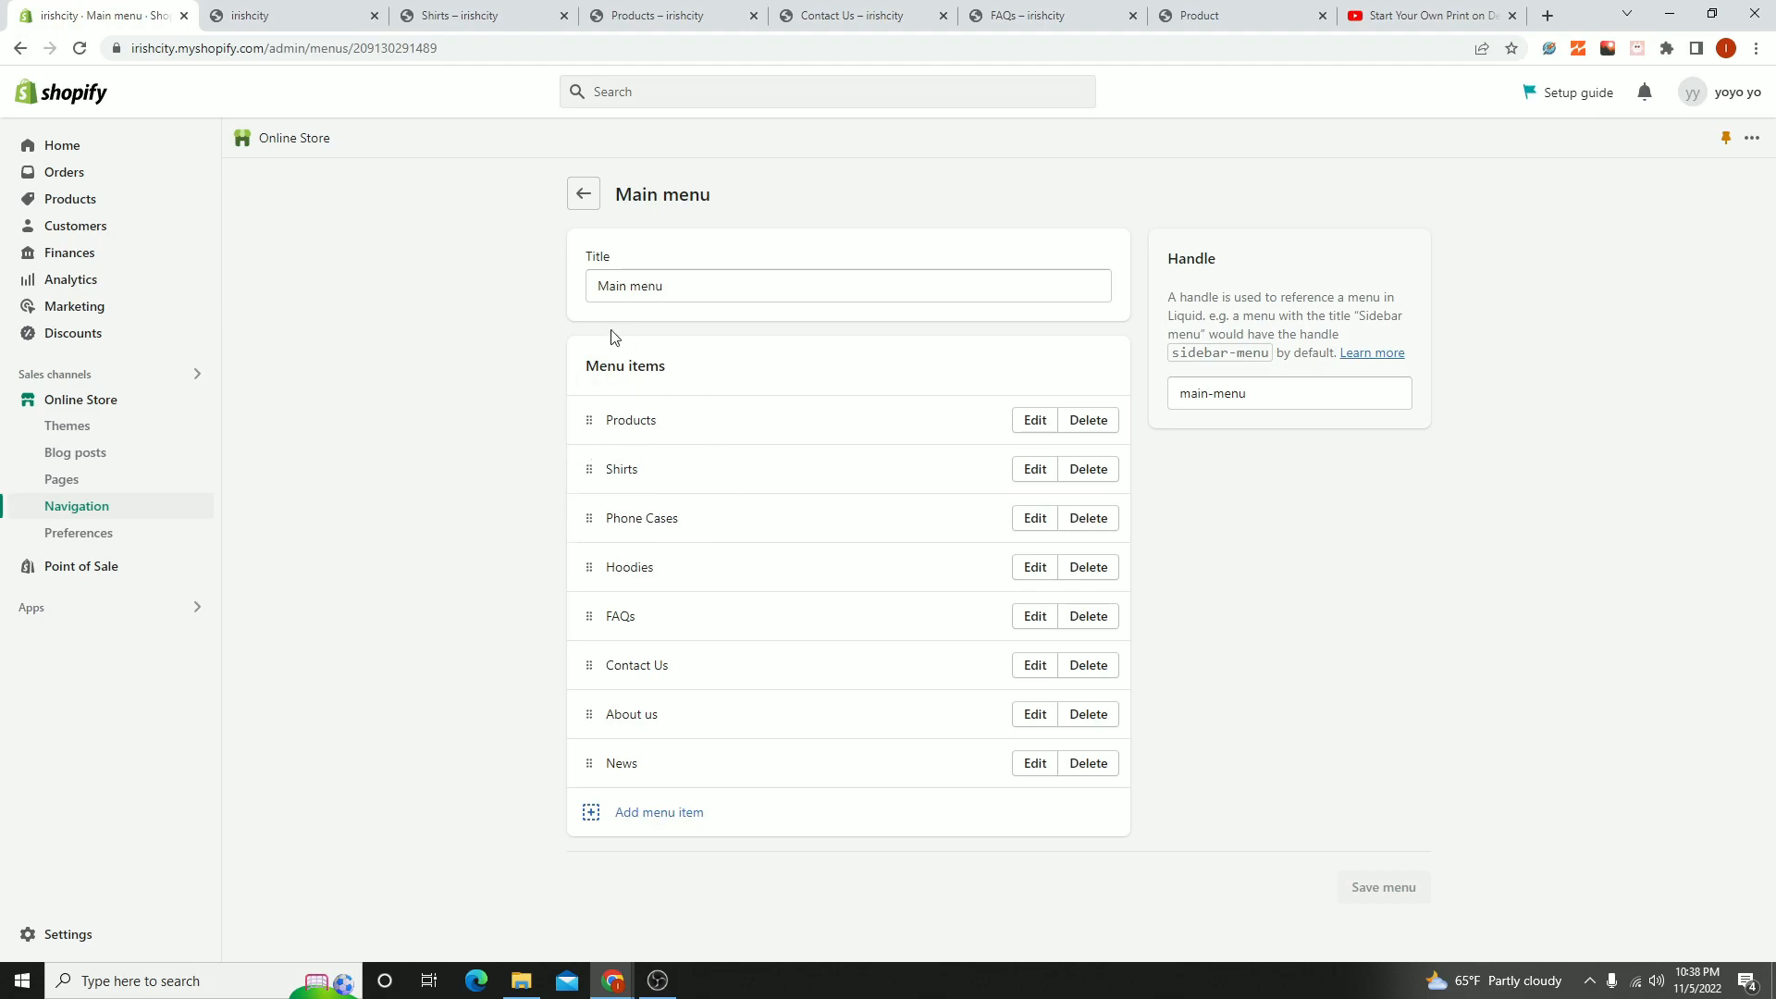
click(1756, 48)
click(1701, 221)
click(1701, 221)
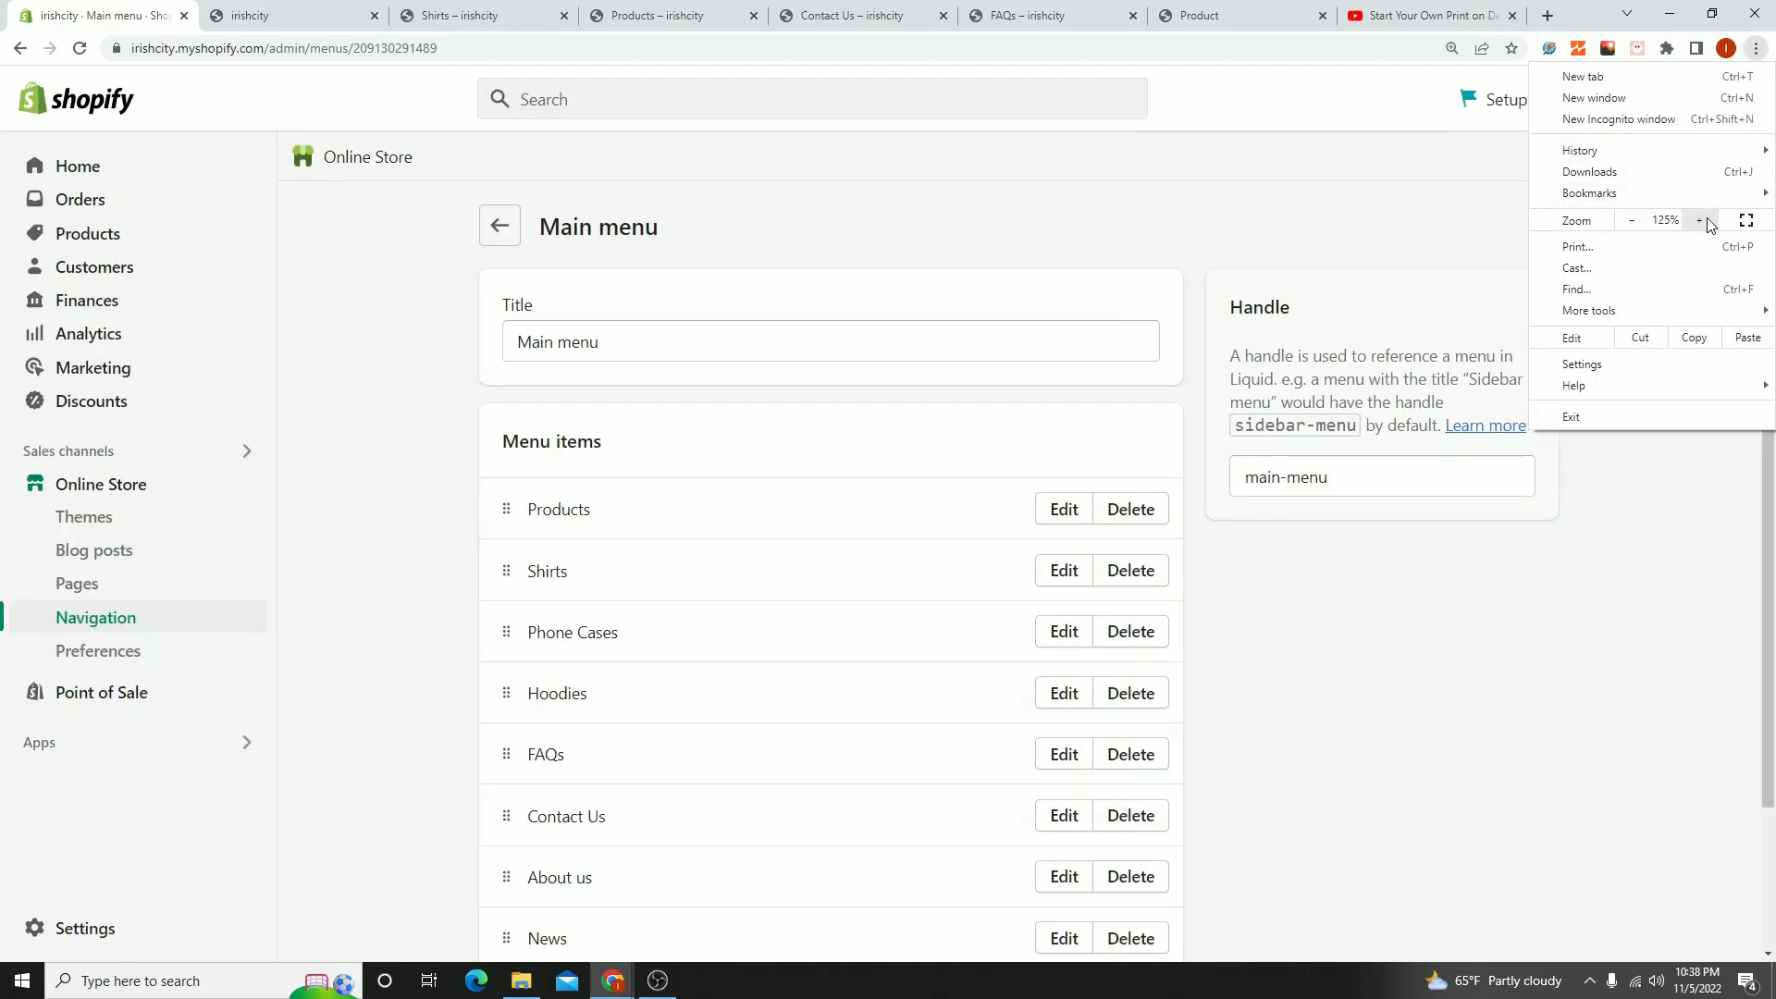
click(1700, 221)
click(1631, 731)
scroll(703, 417, down, 3)
scroll(619, 335, up, 1)
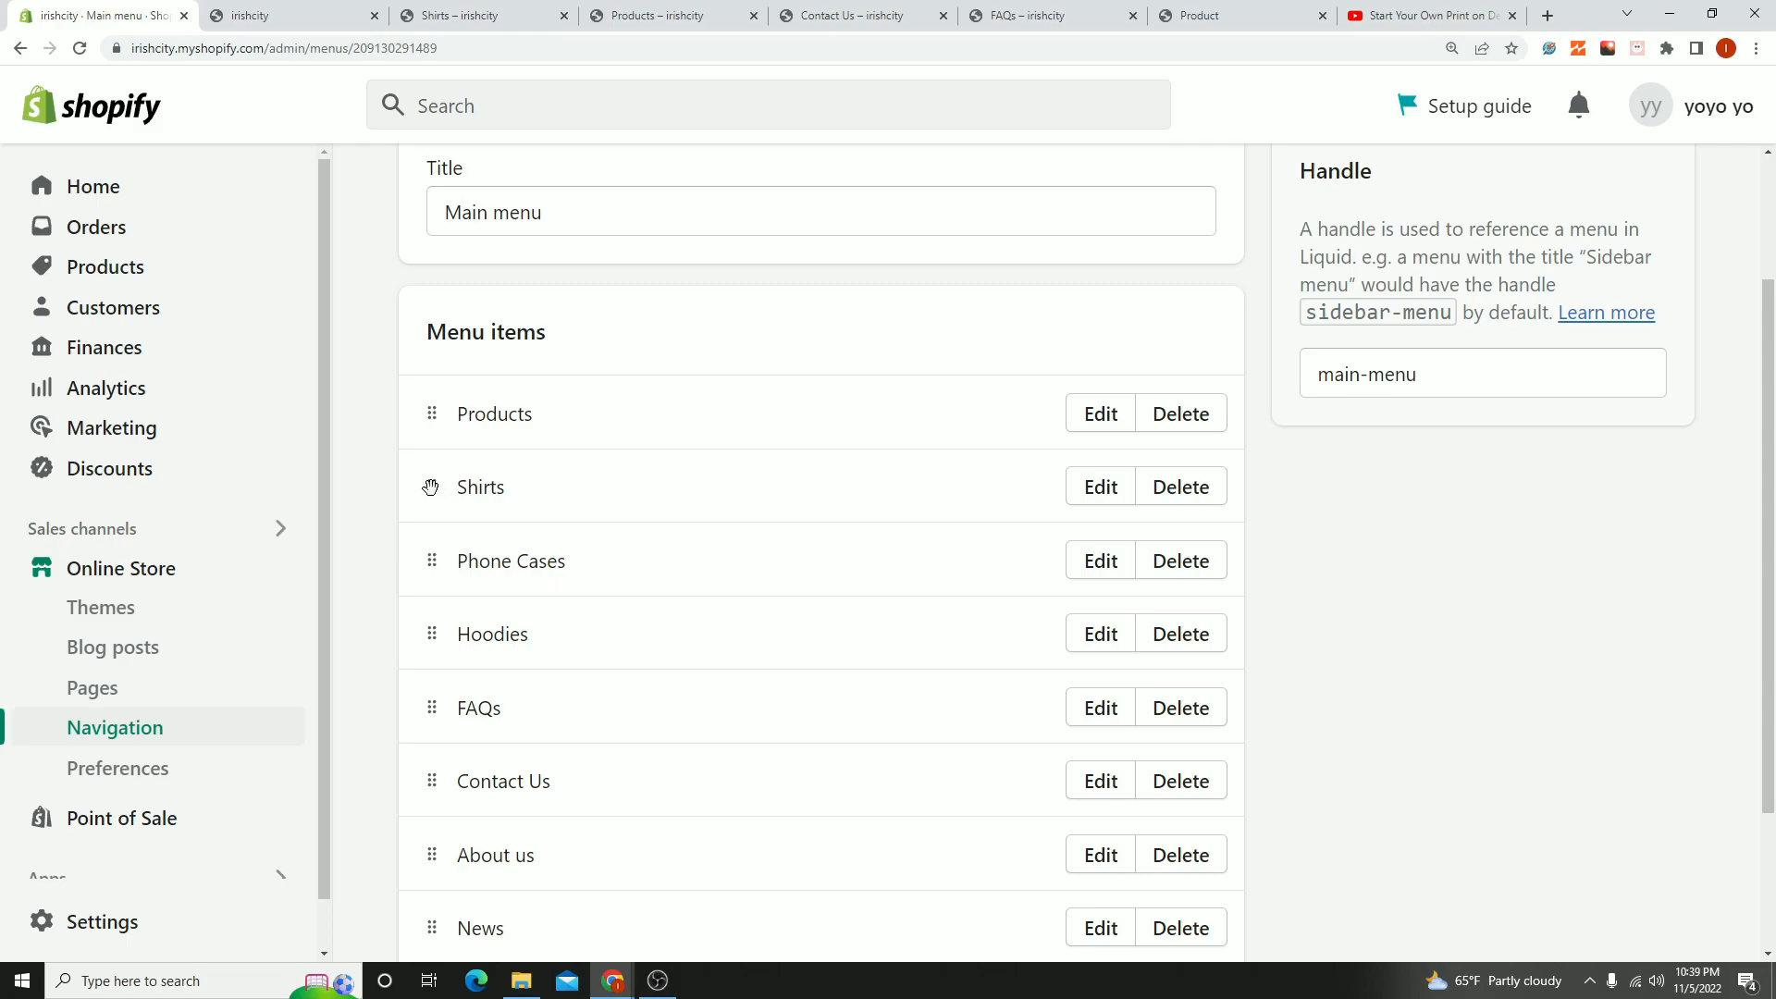
drag(431, 488, 431, 489)
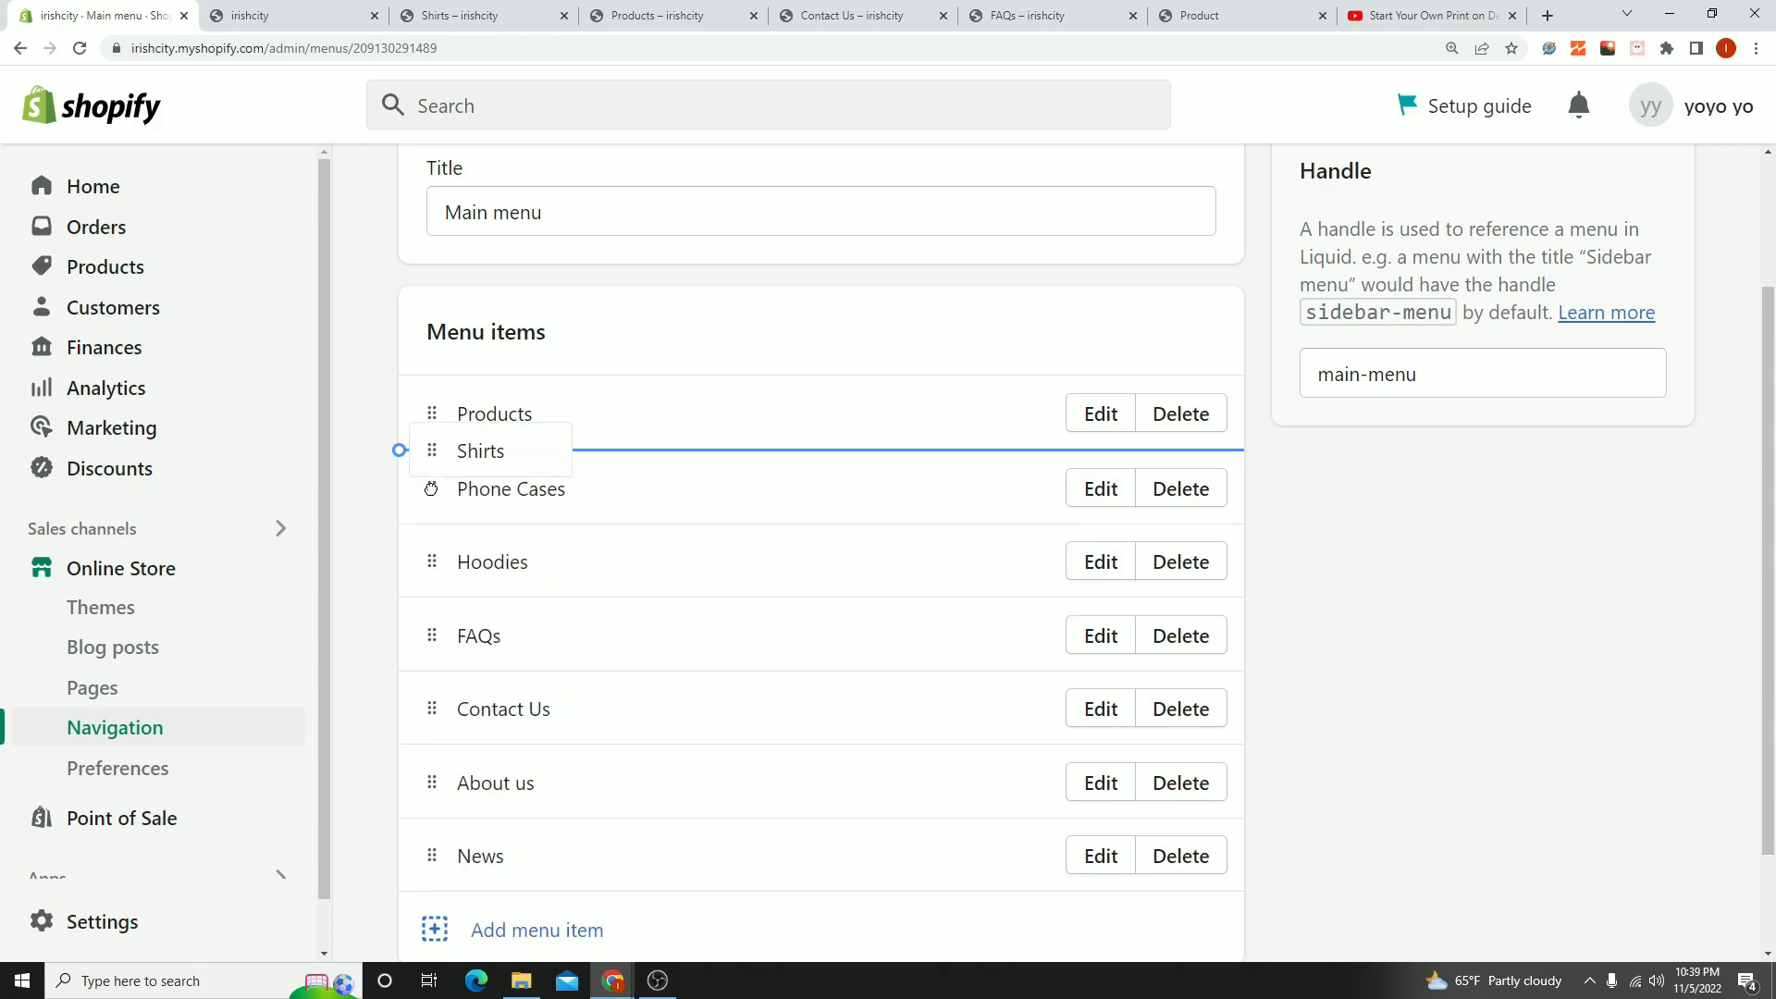
drag(431, 488, 504, 473)
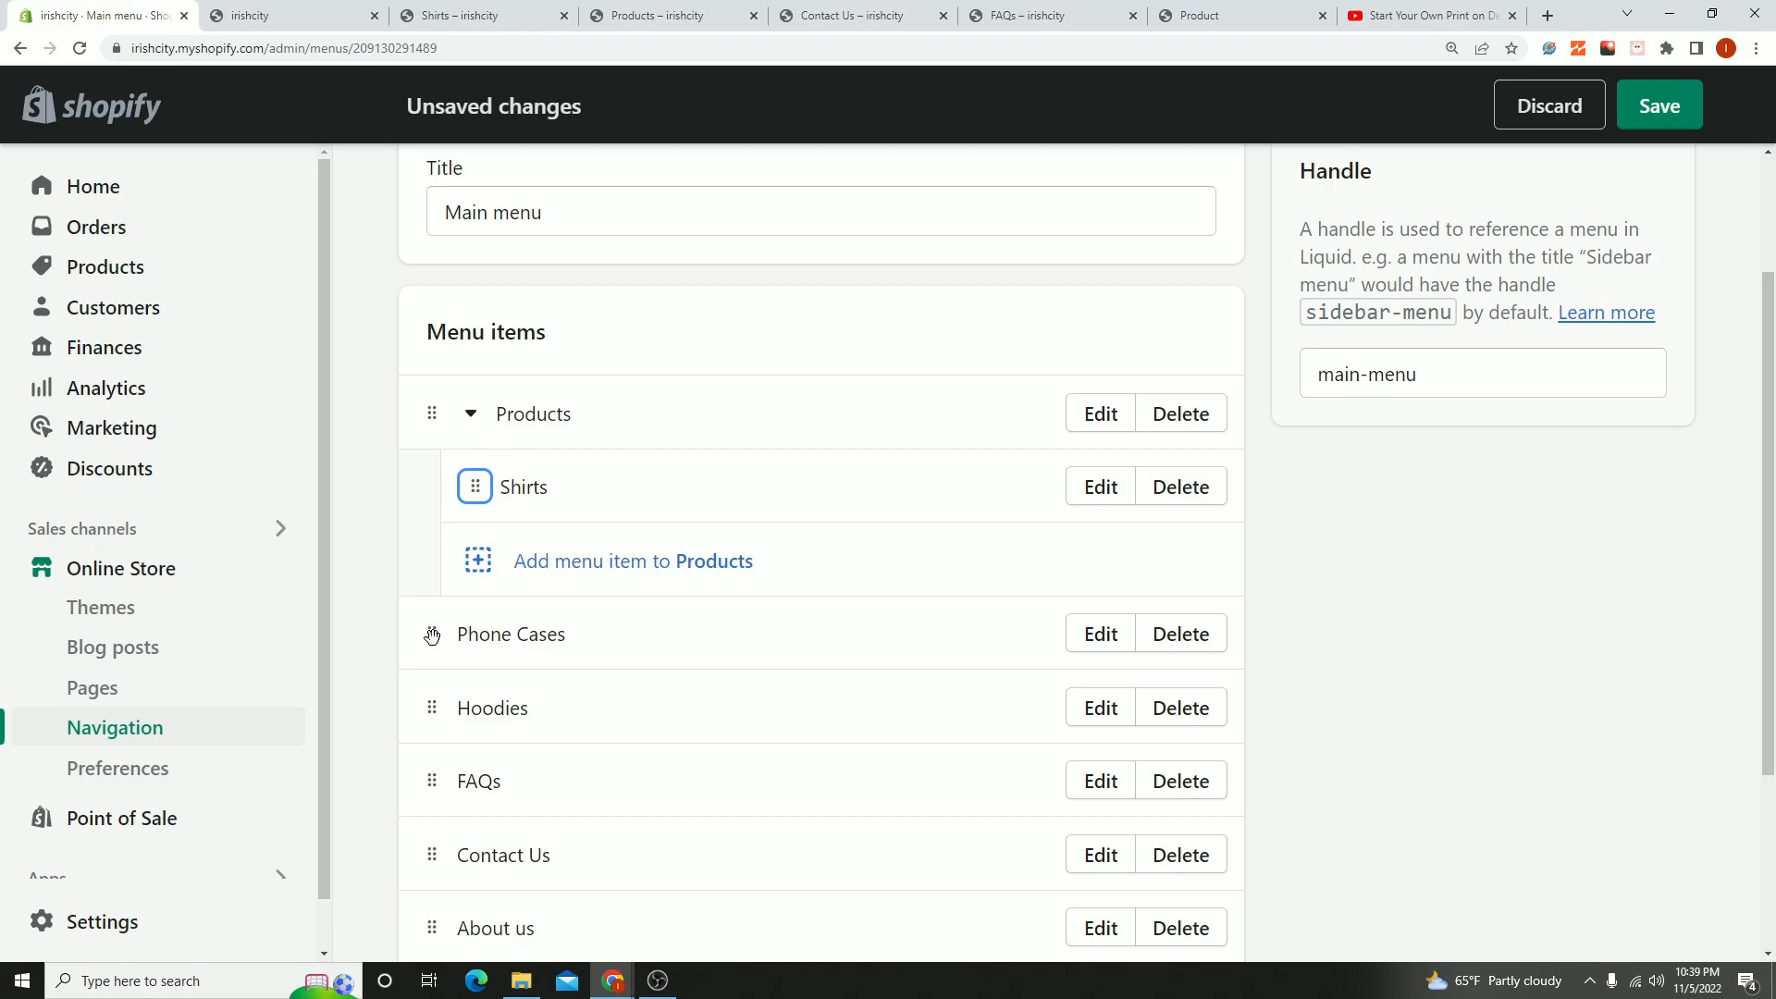
- Try nesting Phone Cases under Shirts, and move it back to the top level below Products
drag(431, 636, 758, 588)
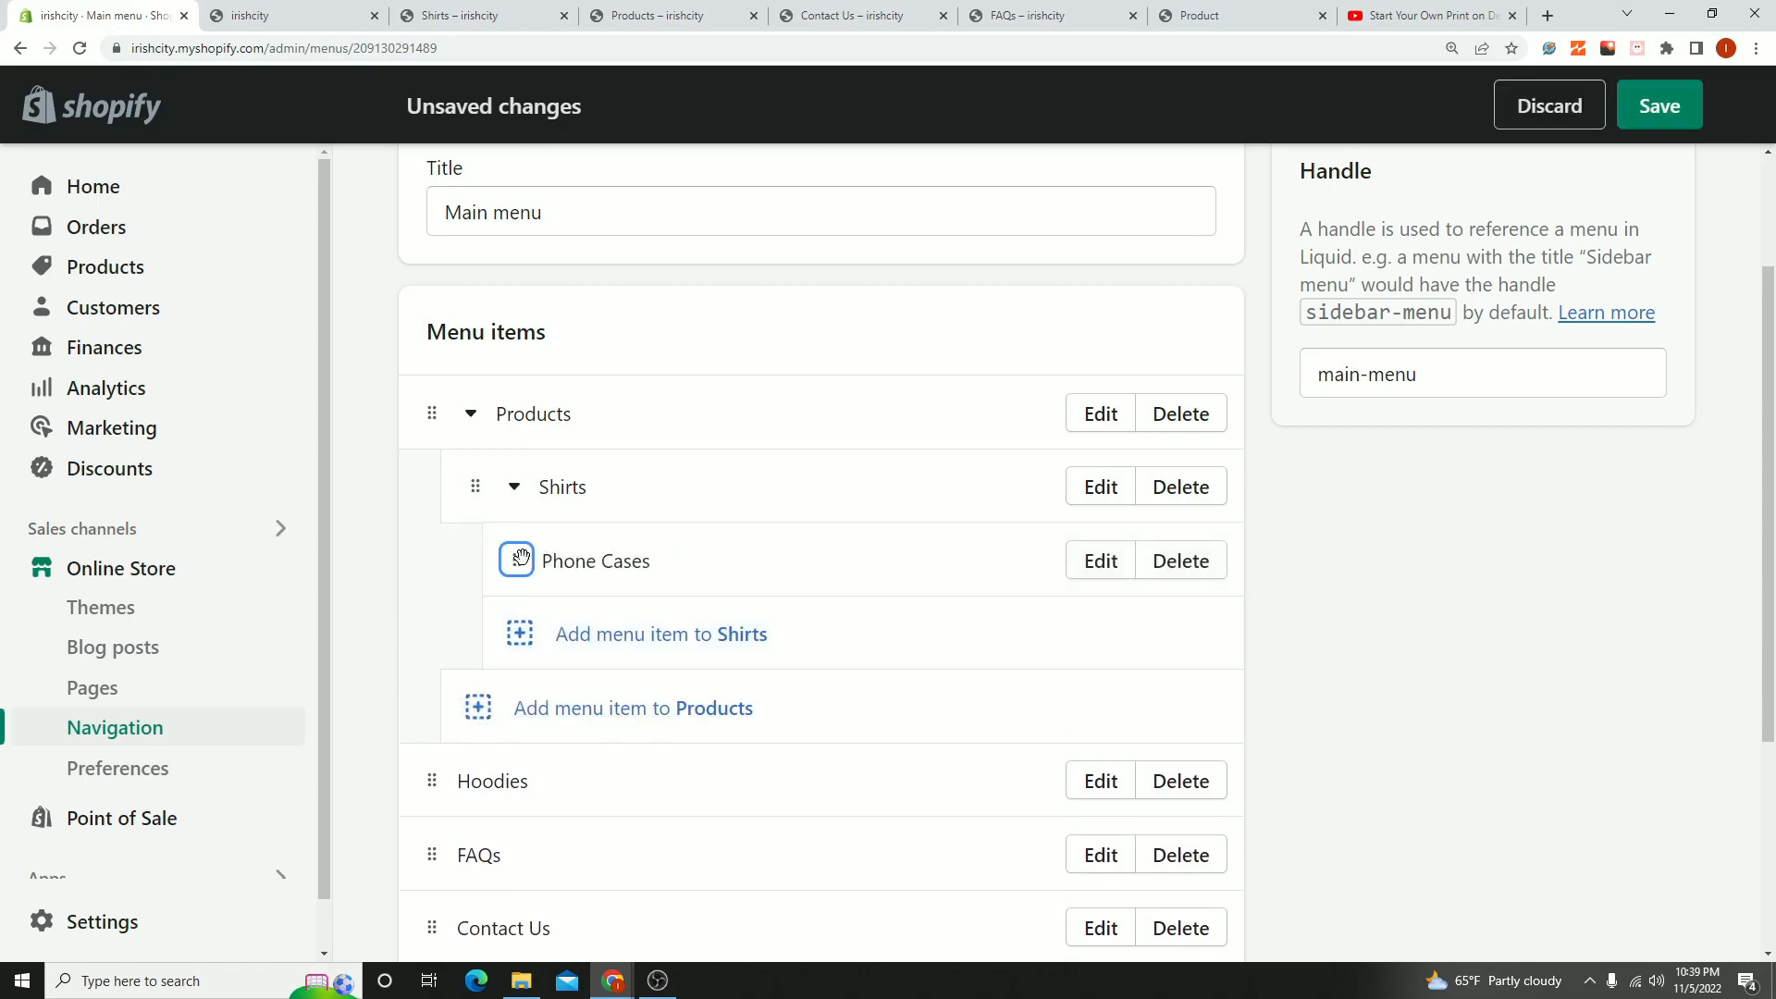
drag(519, 557, 424, 430)
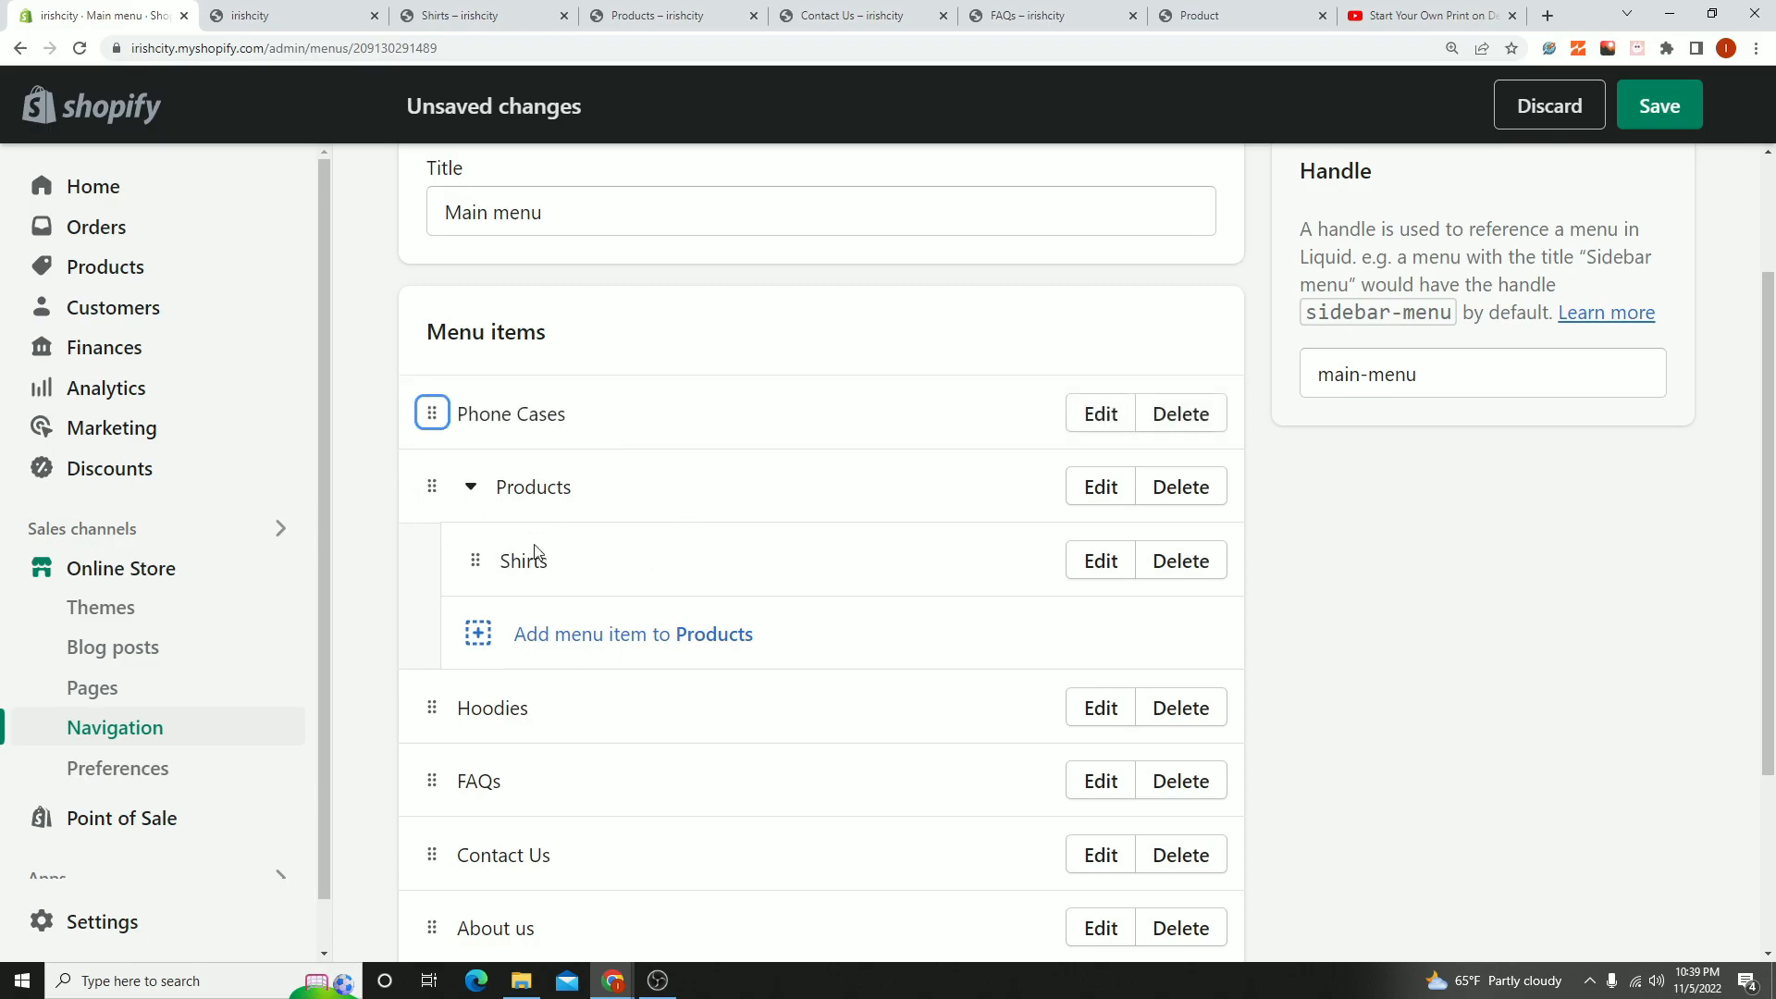
mouse_move(476, 560)
mouse_down()
mouse_move(444, 481)
mouse_move(456, 600)
mouse_move(469, 551)
mouse_up()
drag(432, 484, 427, 412)
- Nest Phone Cases and Hoodies under Products, placing Hoodies between Shirts and Phone Cases
scroll(481, 585, down, 1)
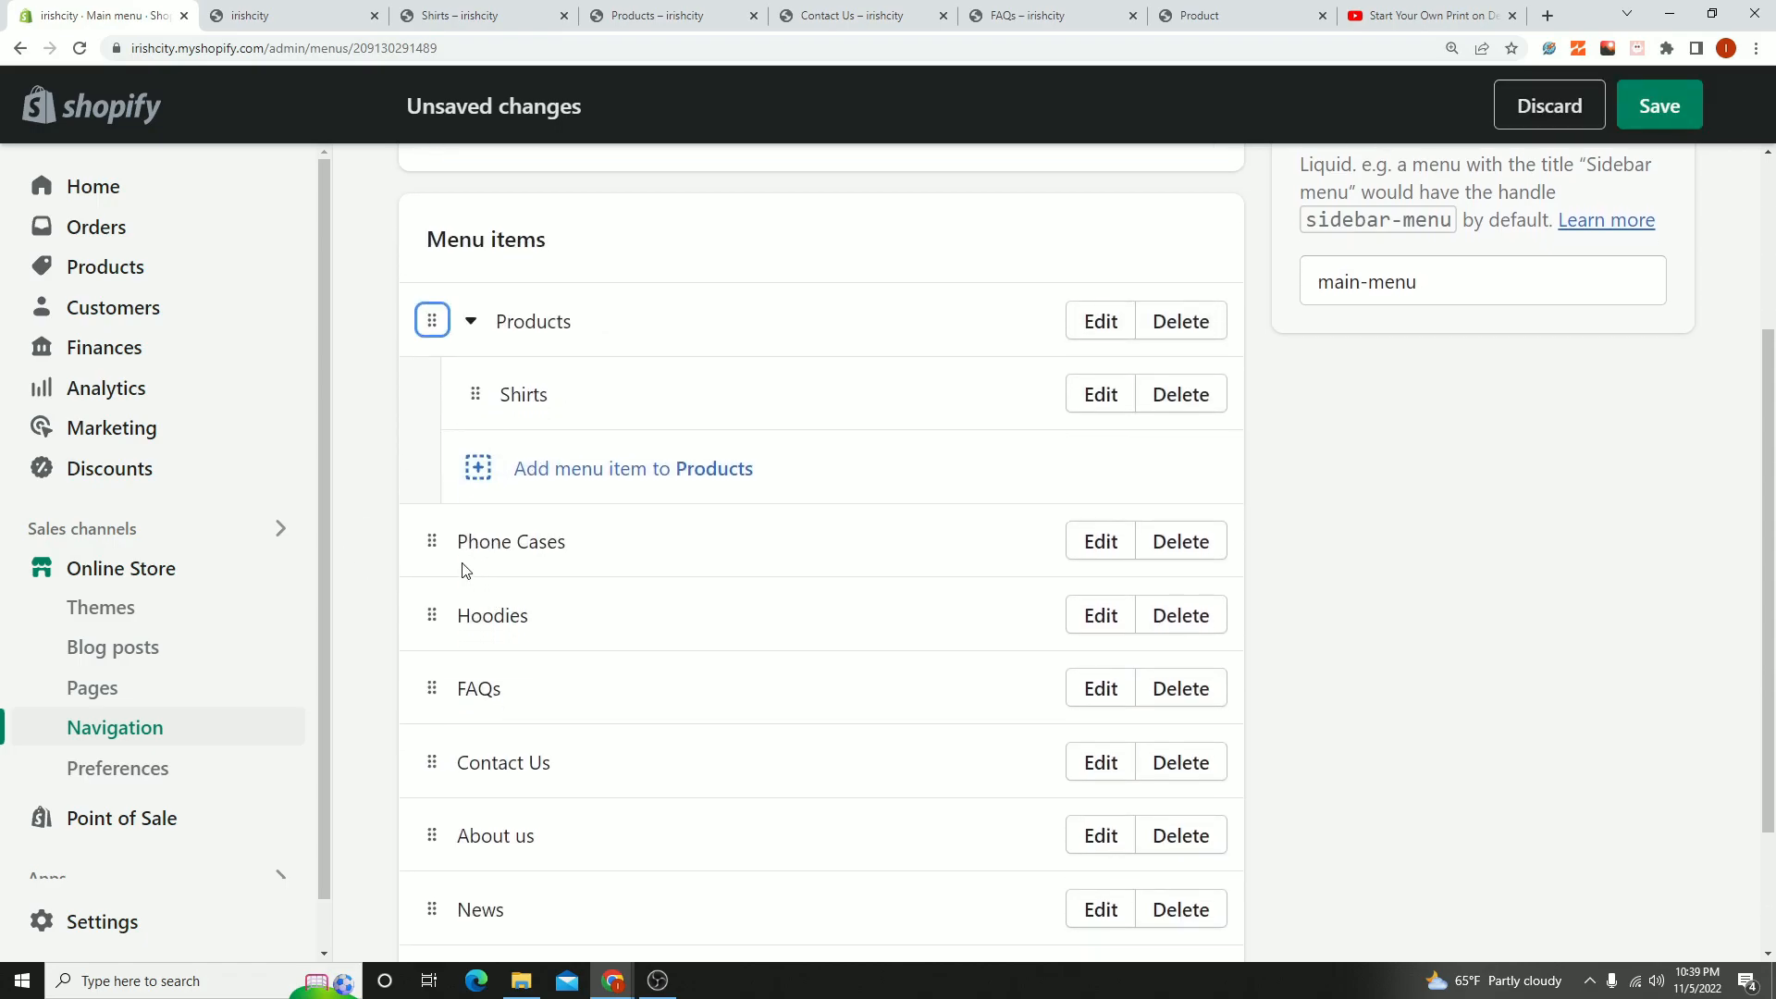
drag(431, 542, 519, 474)
drag(436, 629, 520, 518)
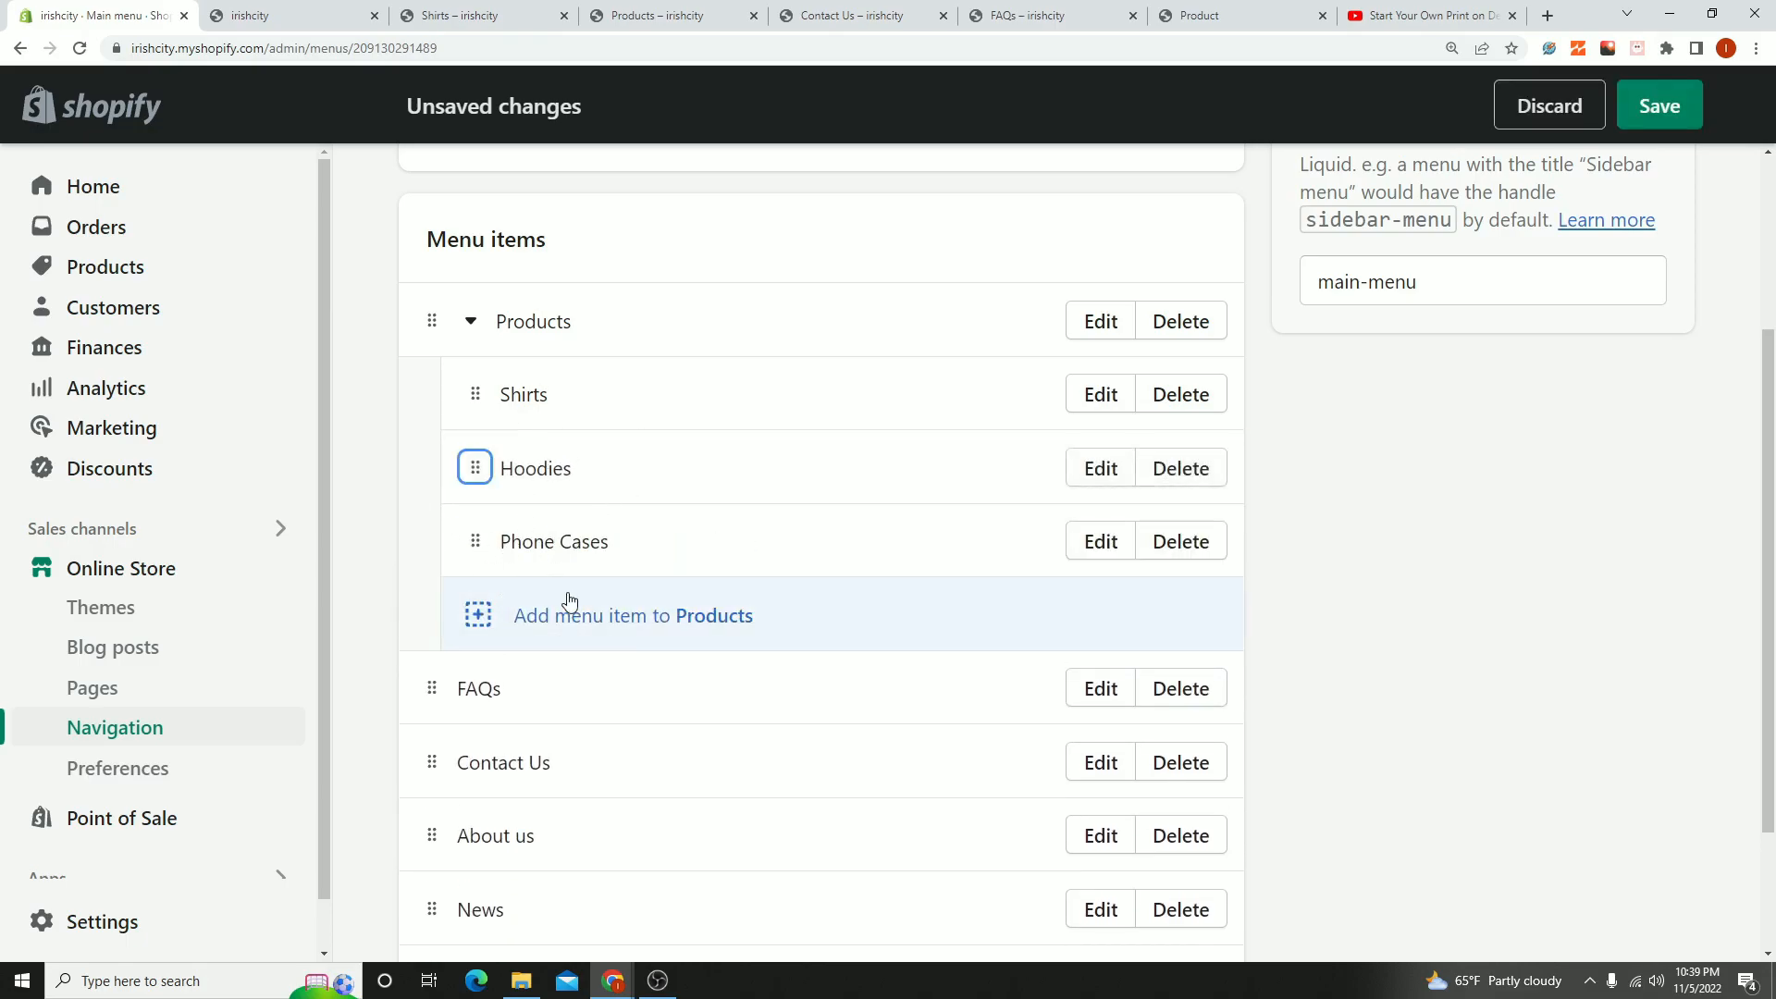
- Save the Main menu with its nested product items and reduce the browser's page zoom
click(1639, 111)
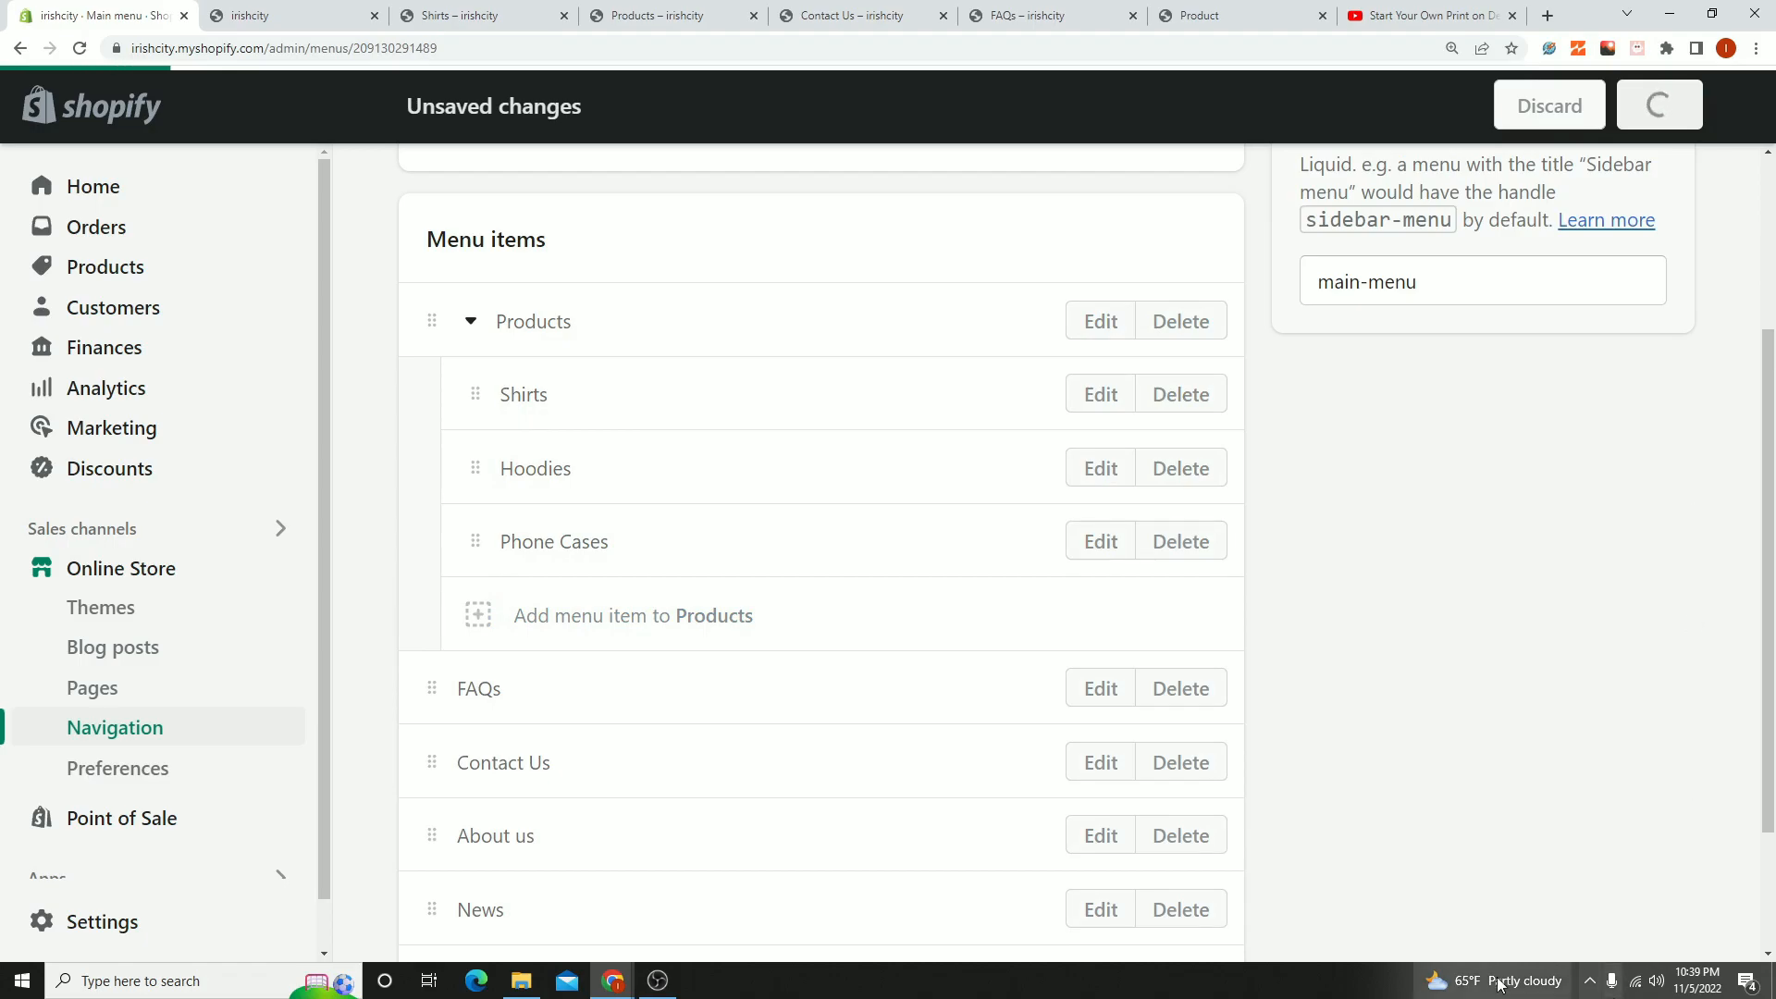
click(1754, 48)
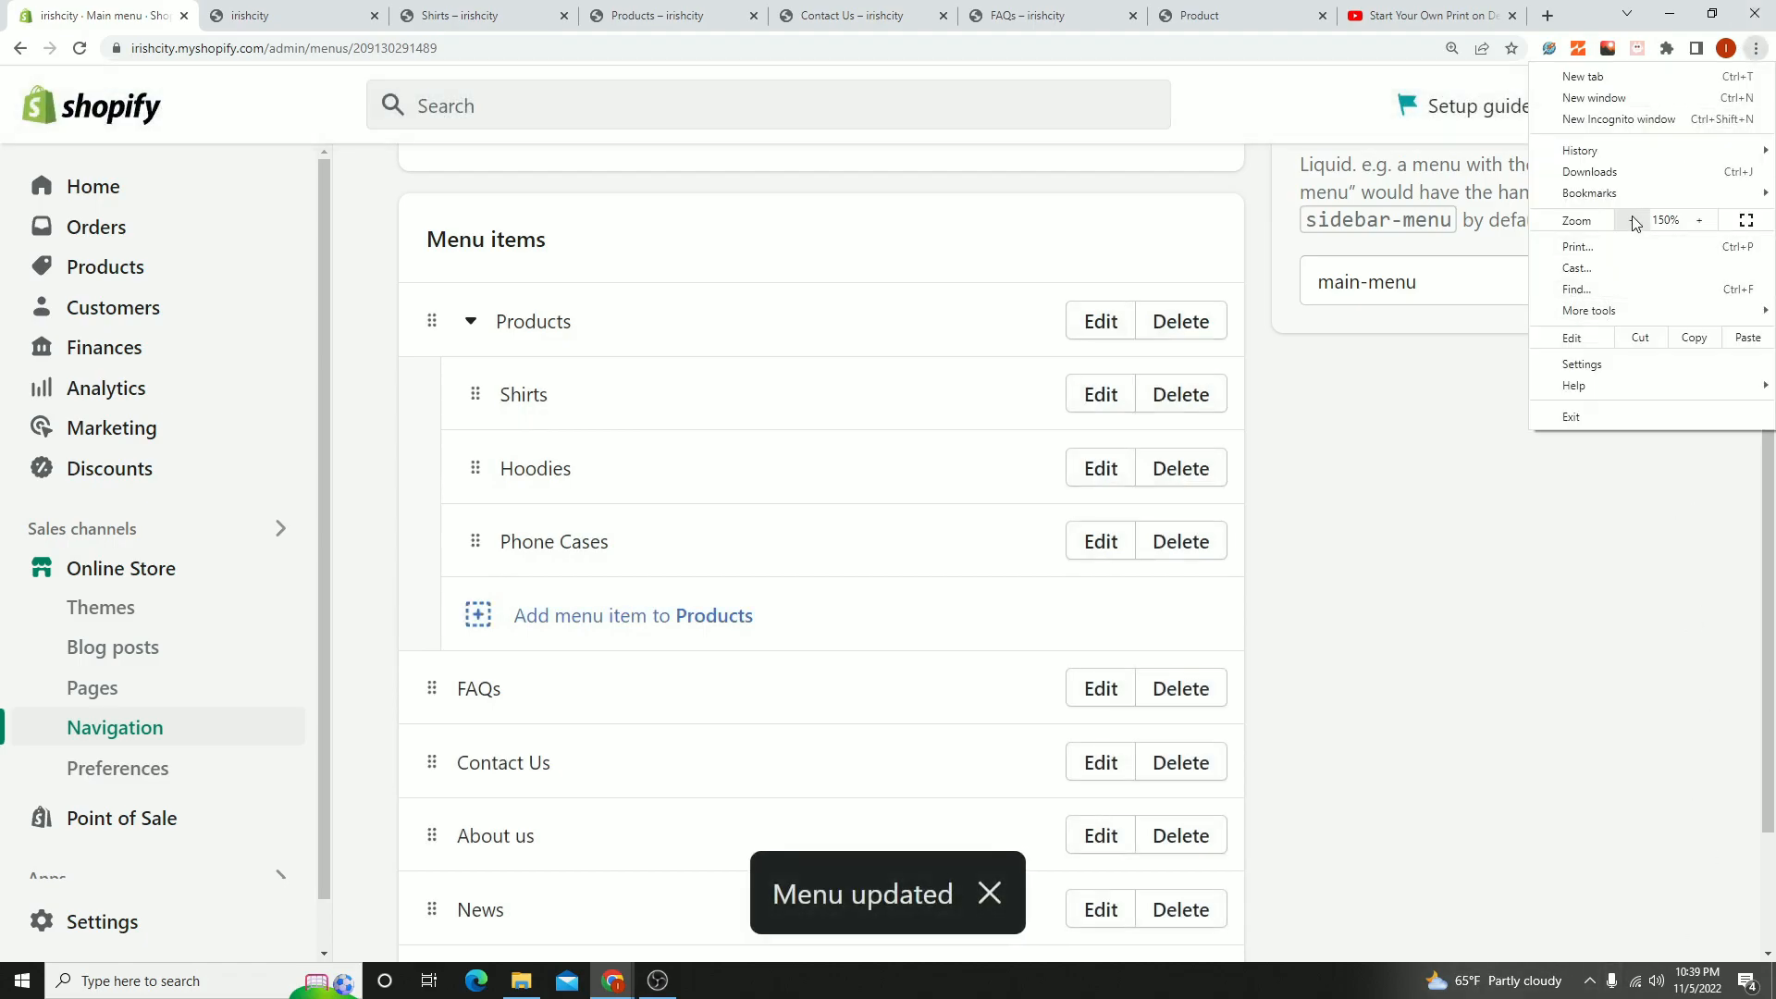
click(1633, 222)
click(1633, 222)
click(1526, 603)
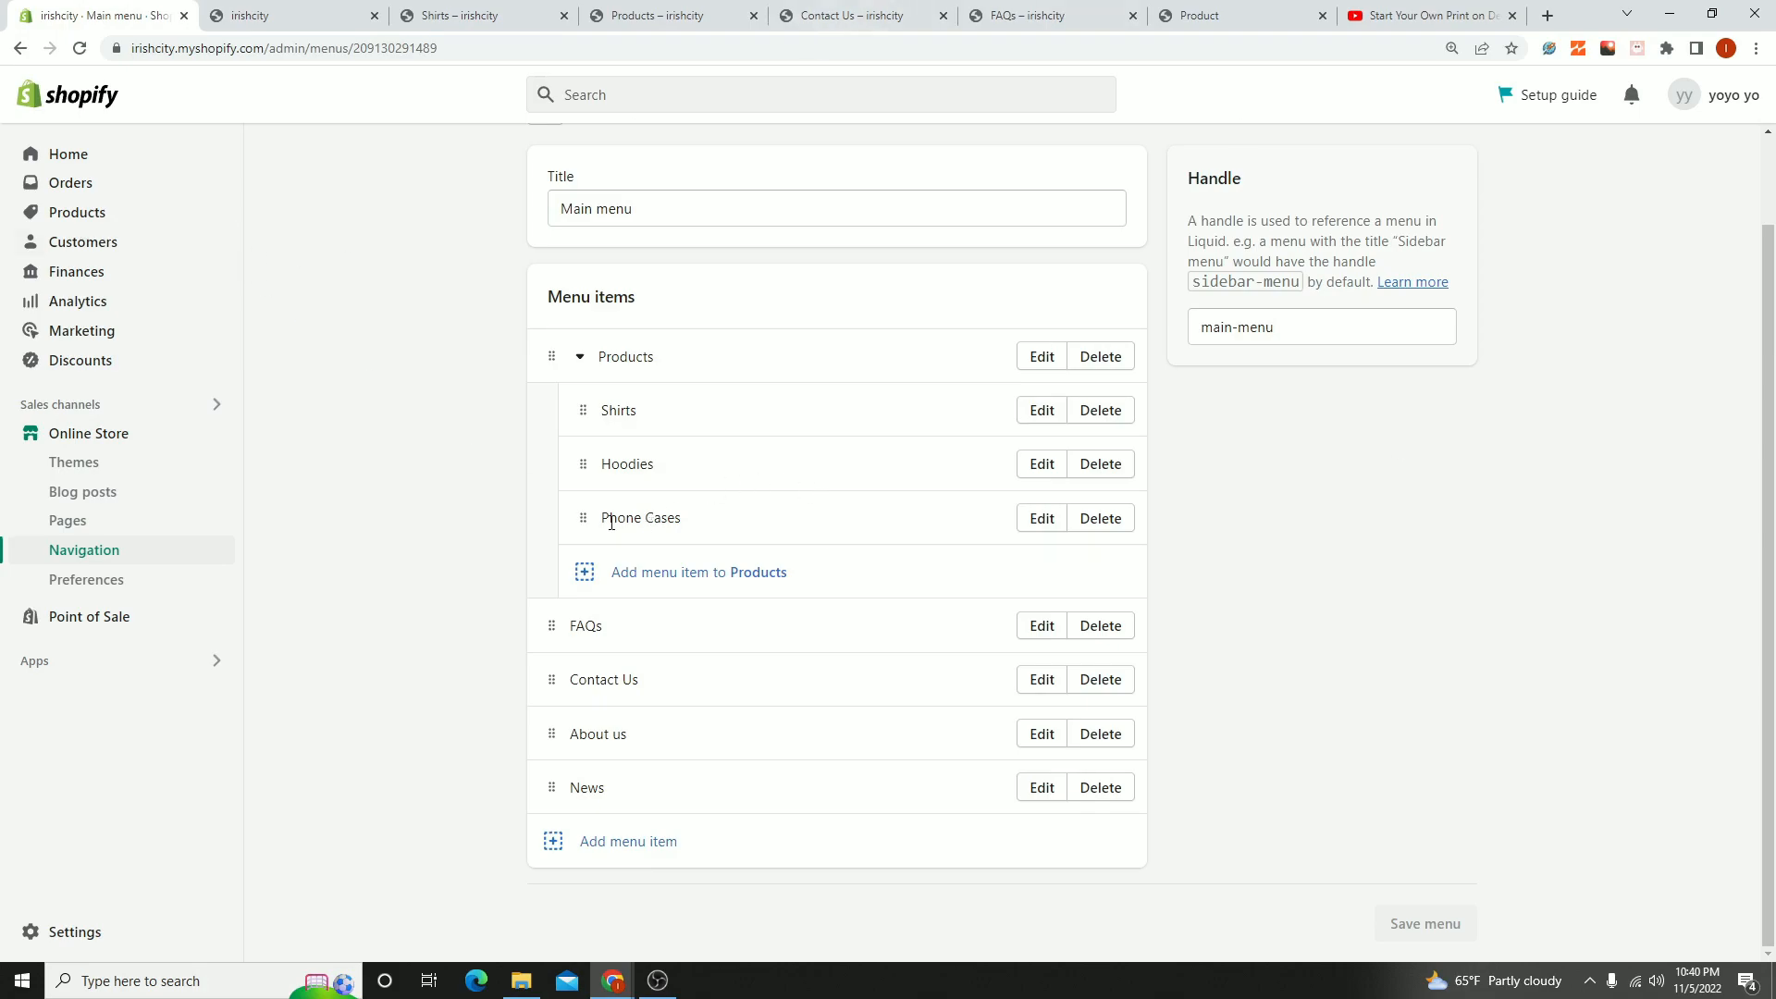
drag(605, 519, 672, 519)
click(611, 411)
drag(590, 409, 607, 492)
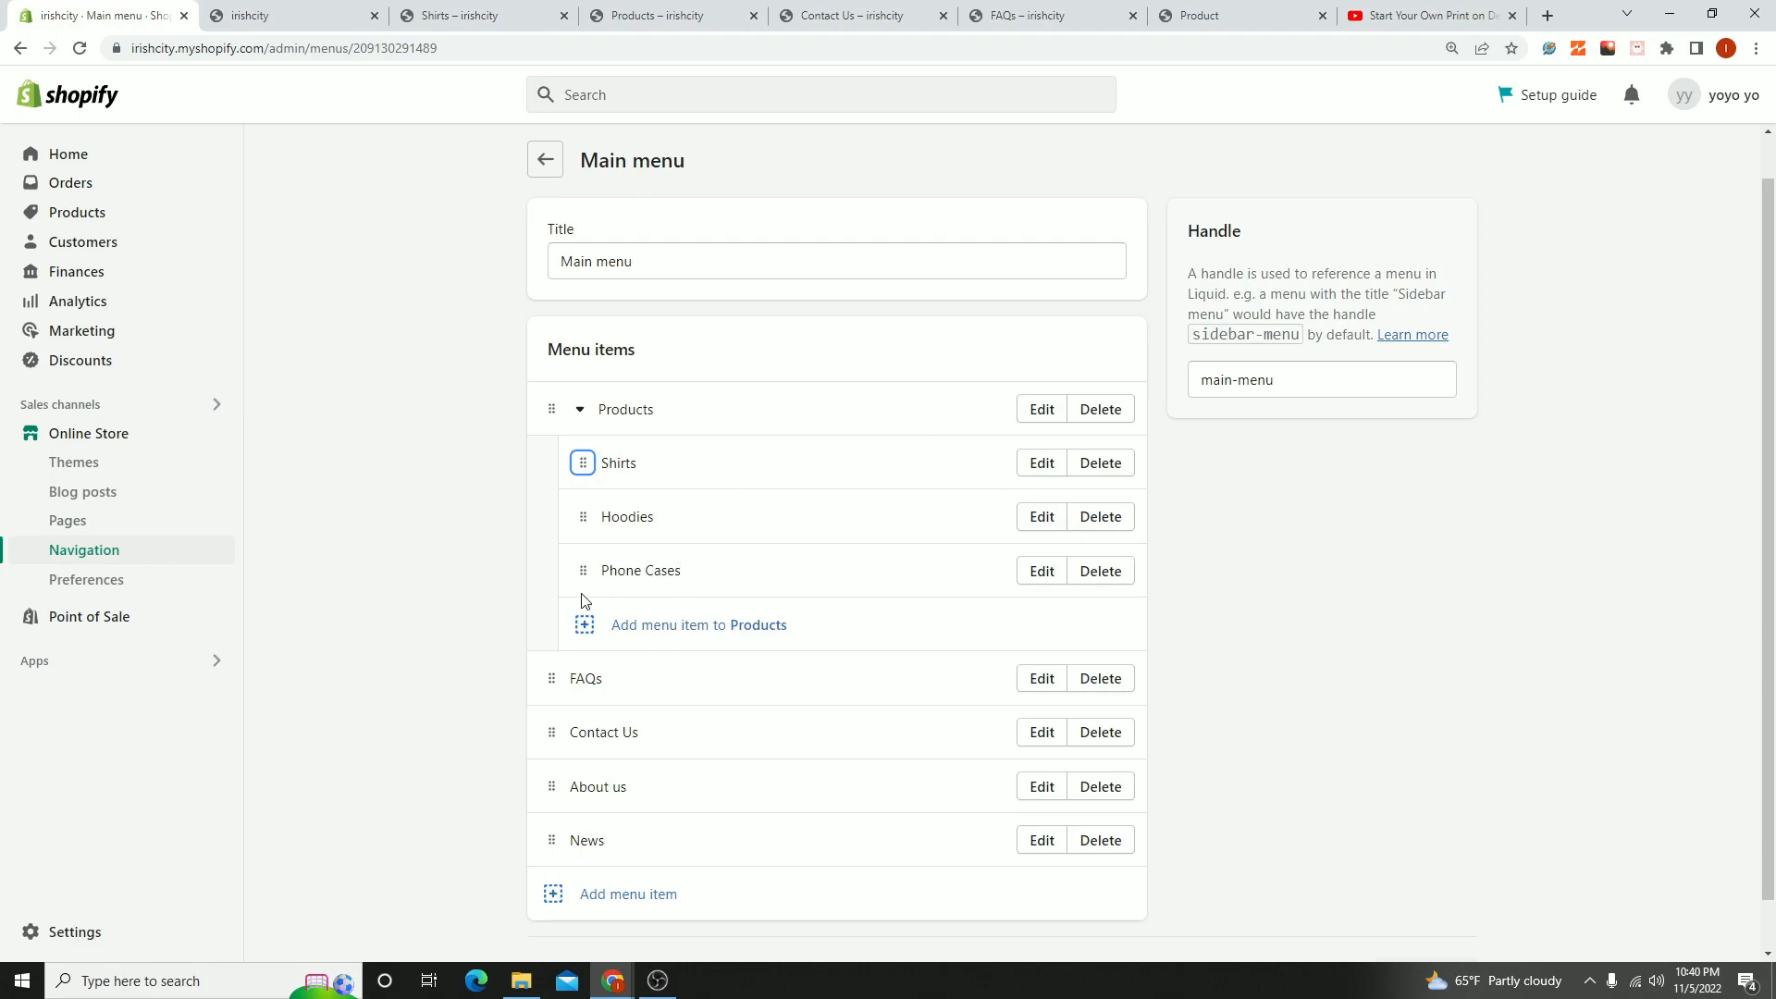
mouse_move(583, 579)
mouse_down()
mouse_move(582, 447)
mouse_move(601, 574)
mouse_up()
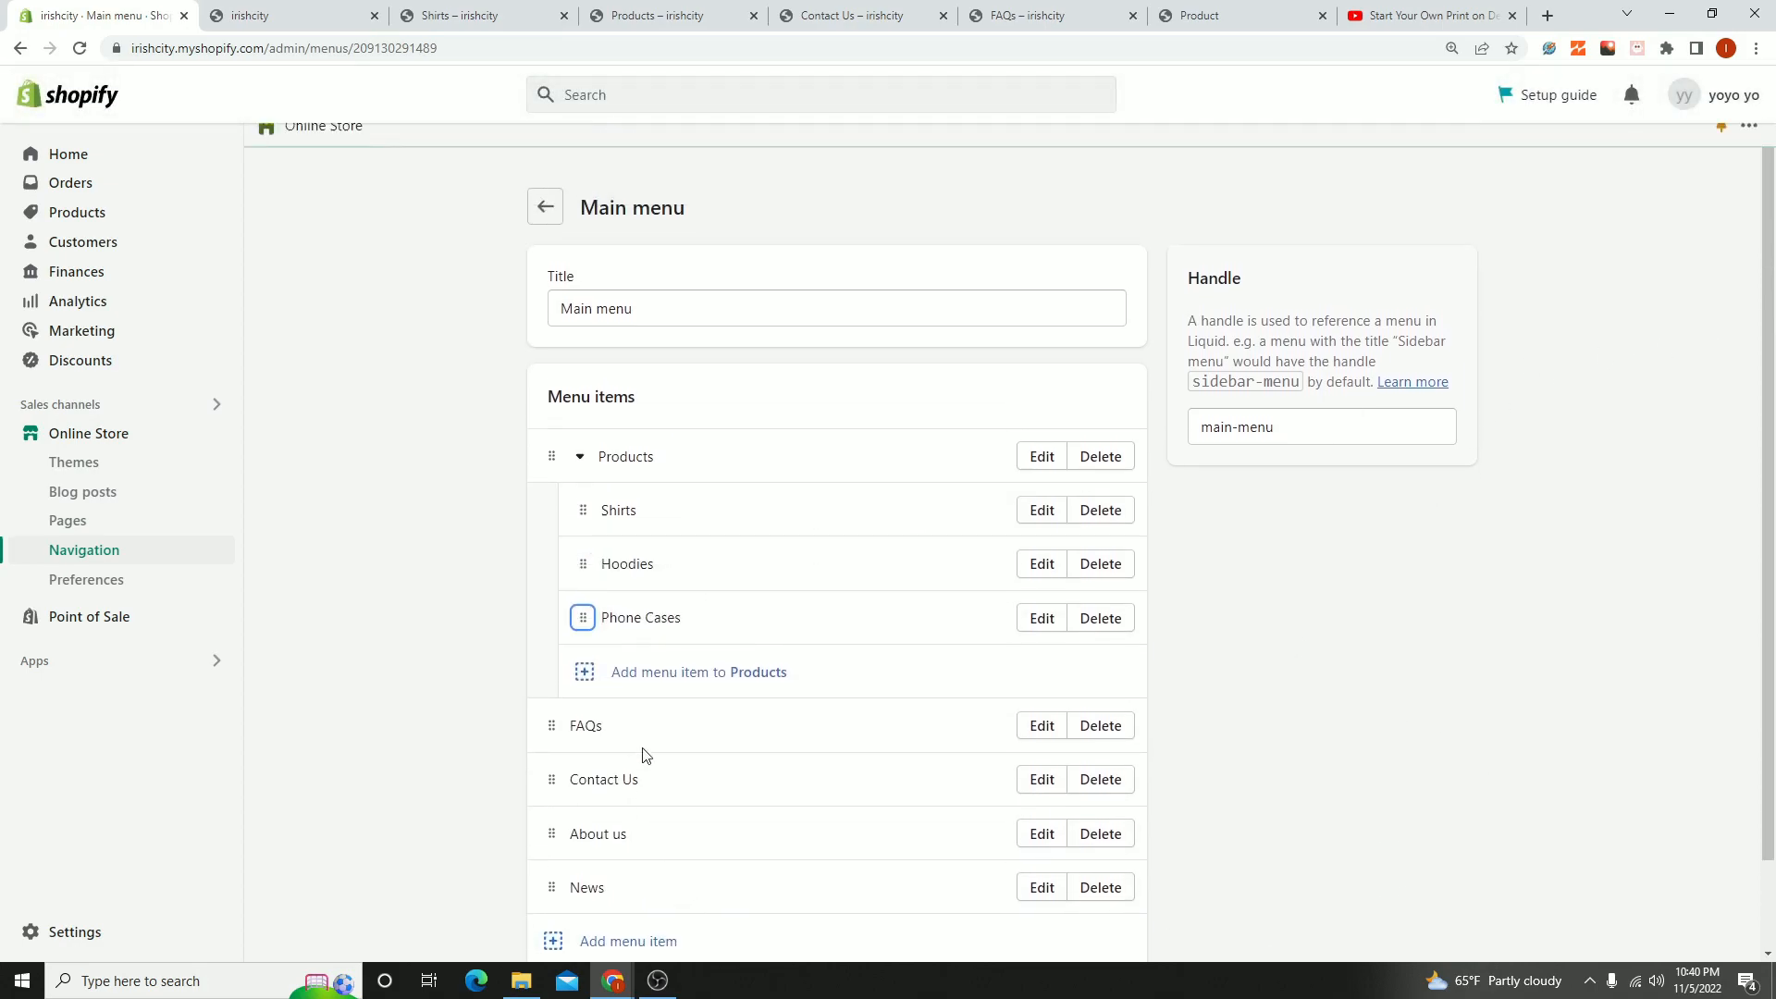
- View the live storefront to check its navigation menu and the Products submenu, and return to the store admin
click(553, 207)
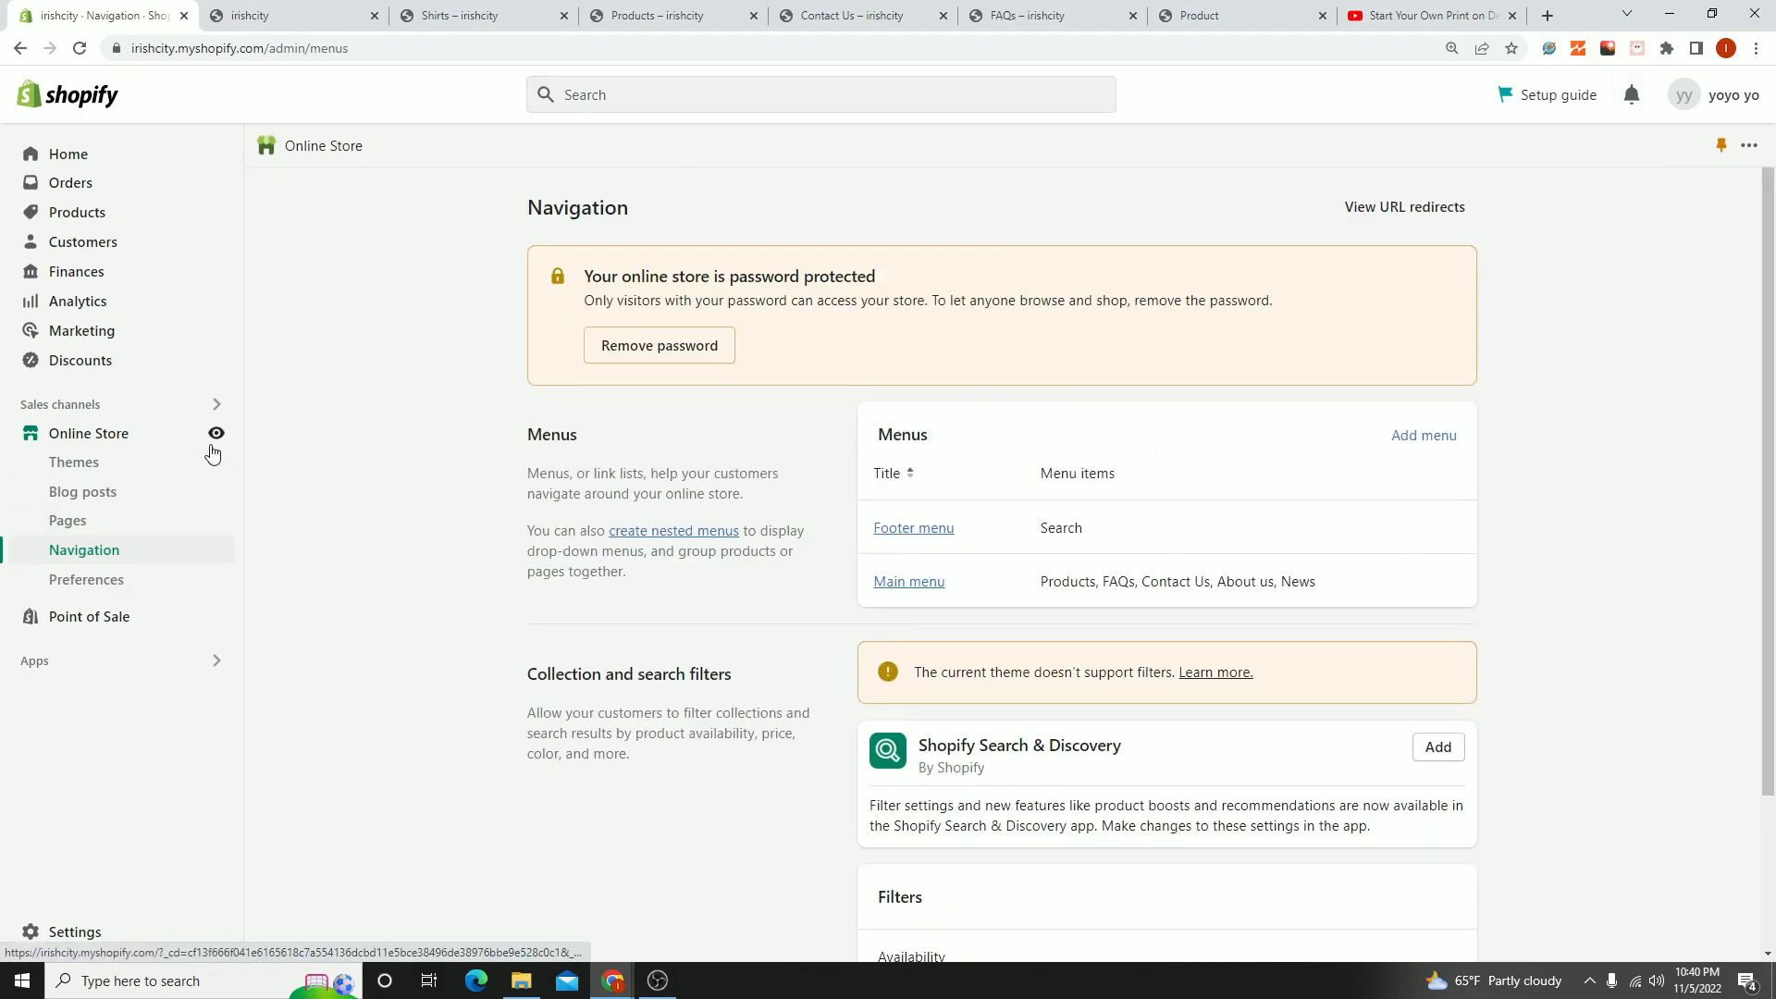
click(219, 437)
click(444, 14)
click(497, 15)
click(289, 20)
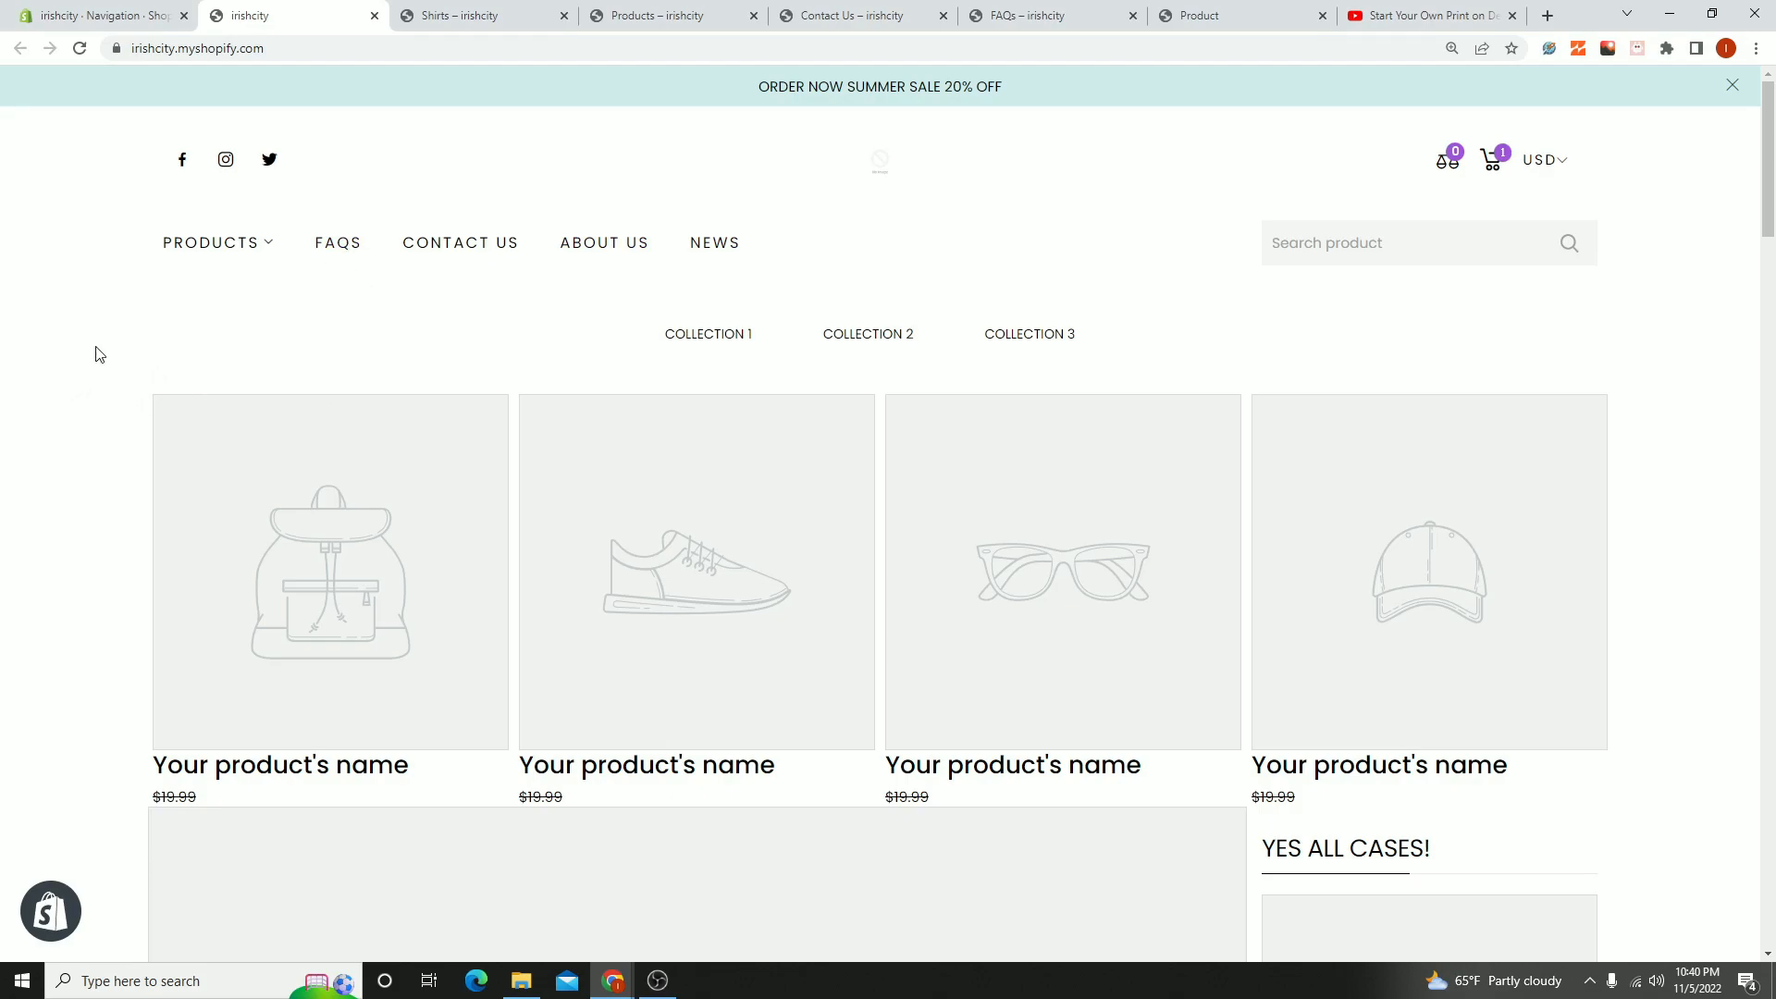
mouse_move(233, 251)
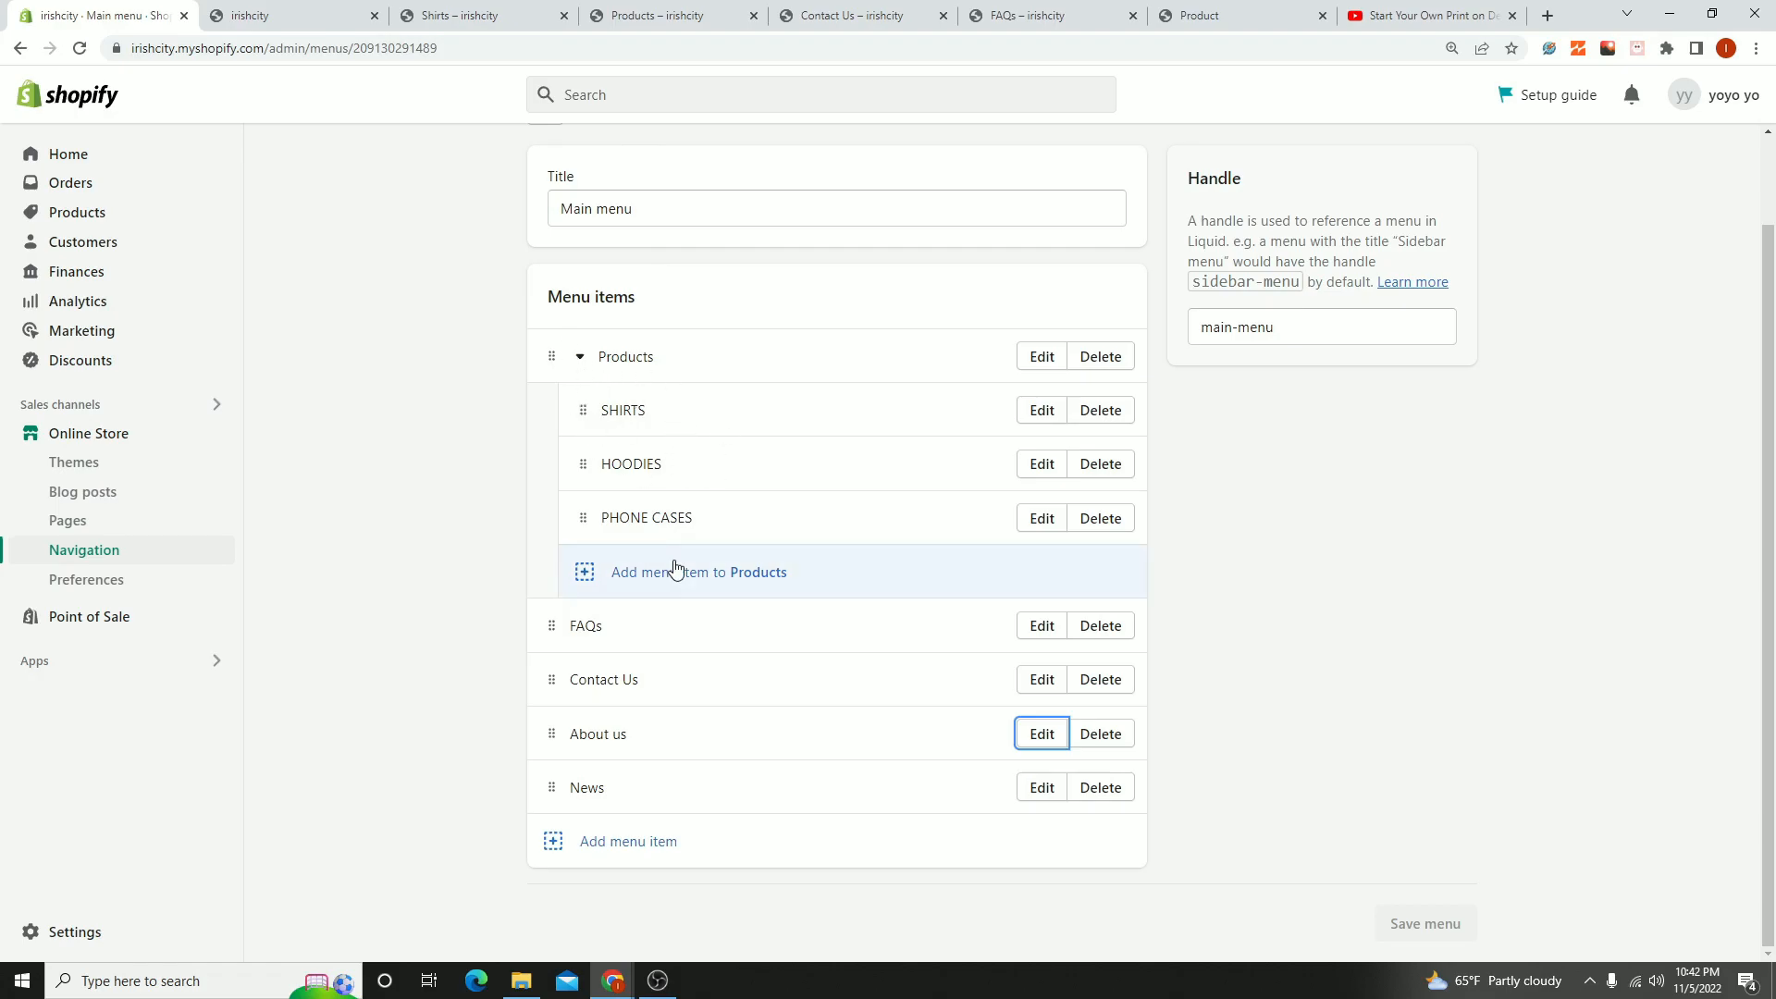
click(291, 15)
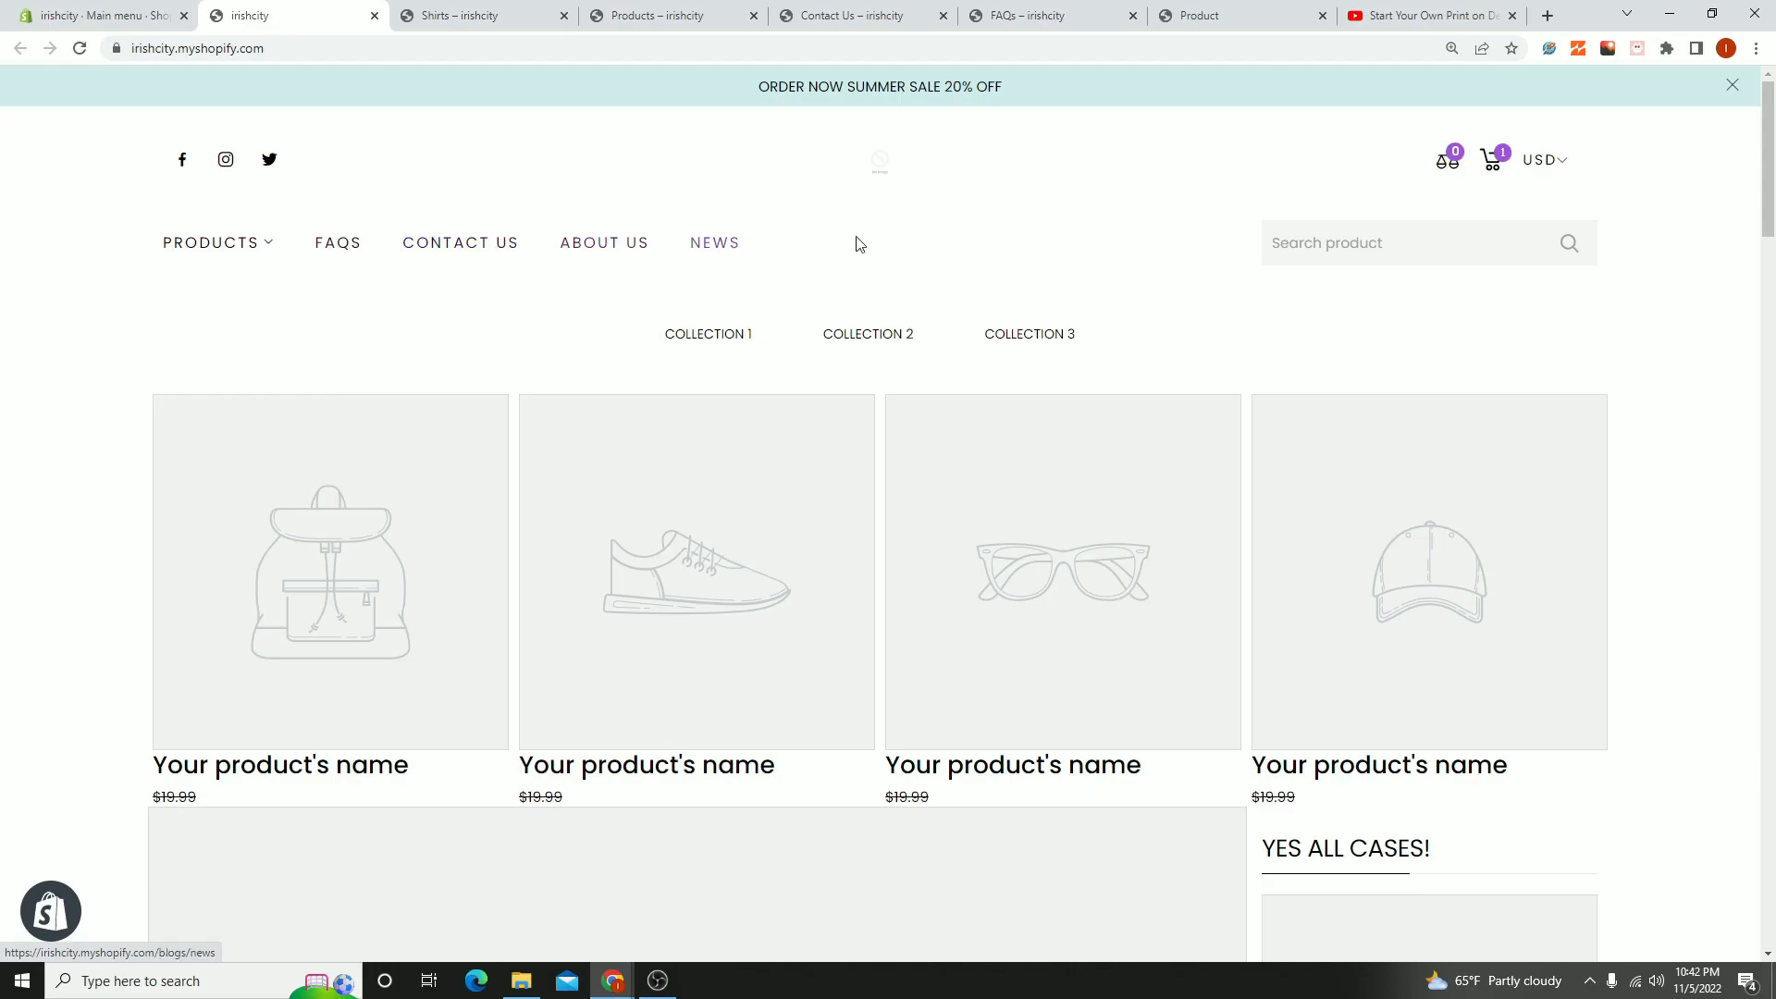
click(14, 14)
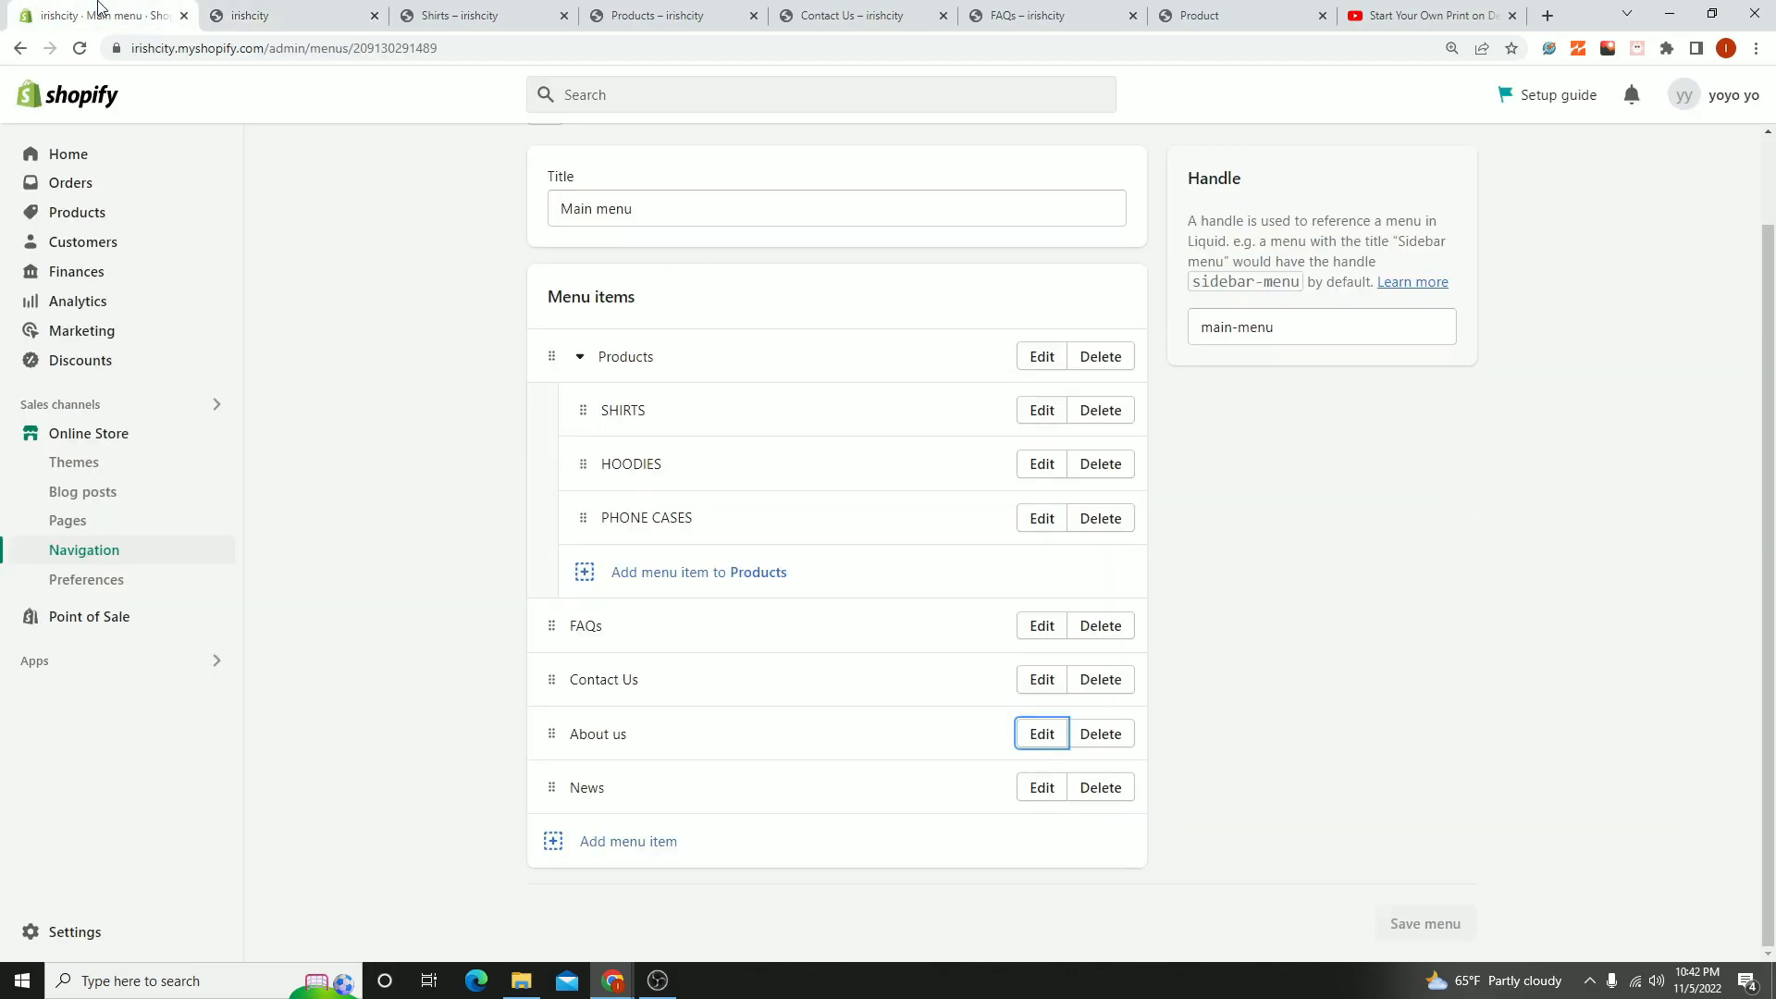
- Open the theme editor for the current theme, Irish City Store - THEME POD
click(146, 448)
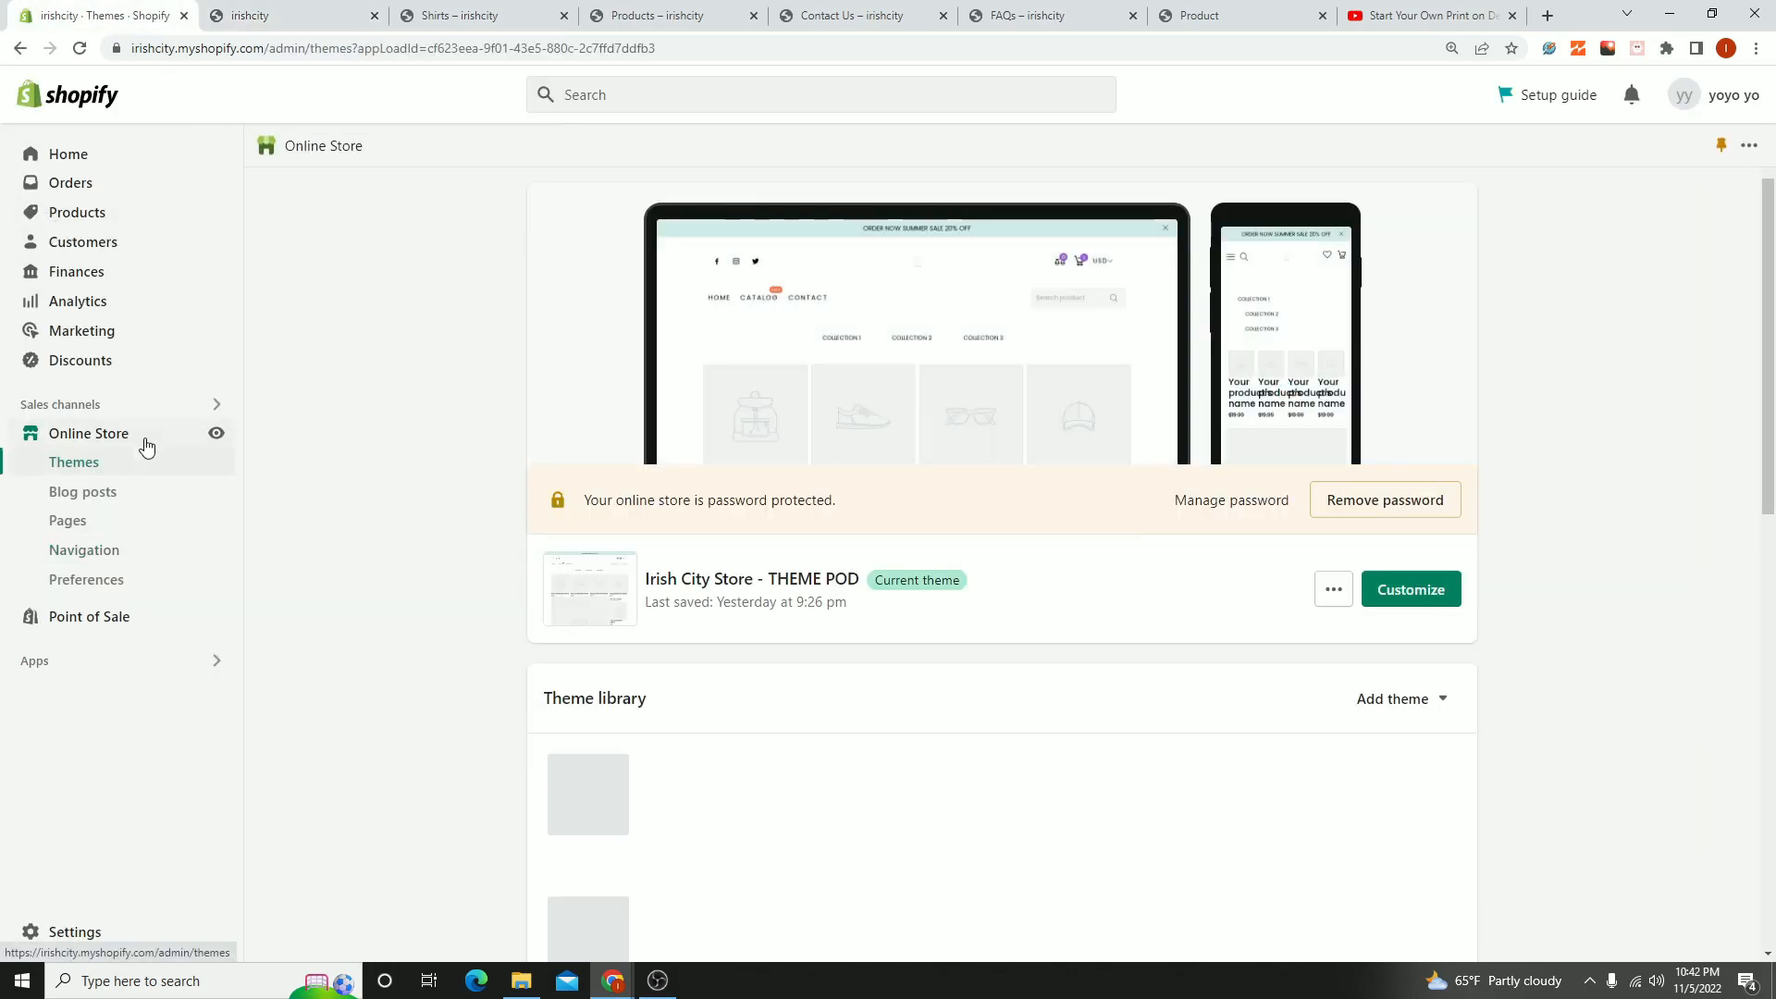
click(1419, 593)
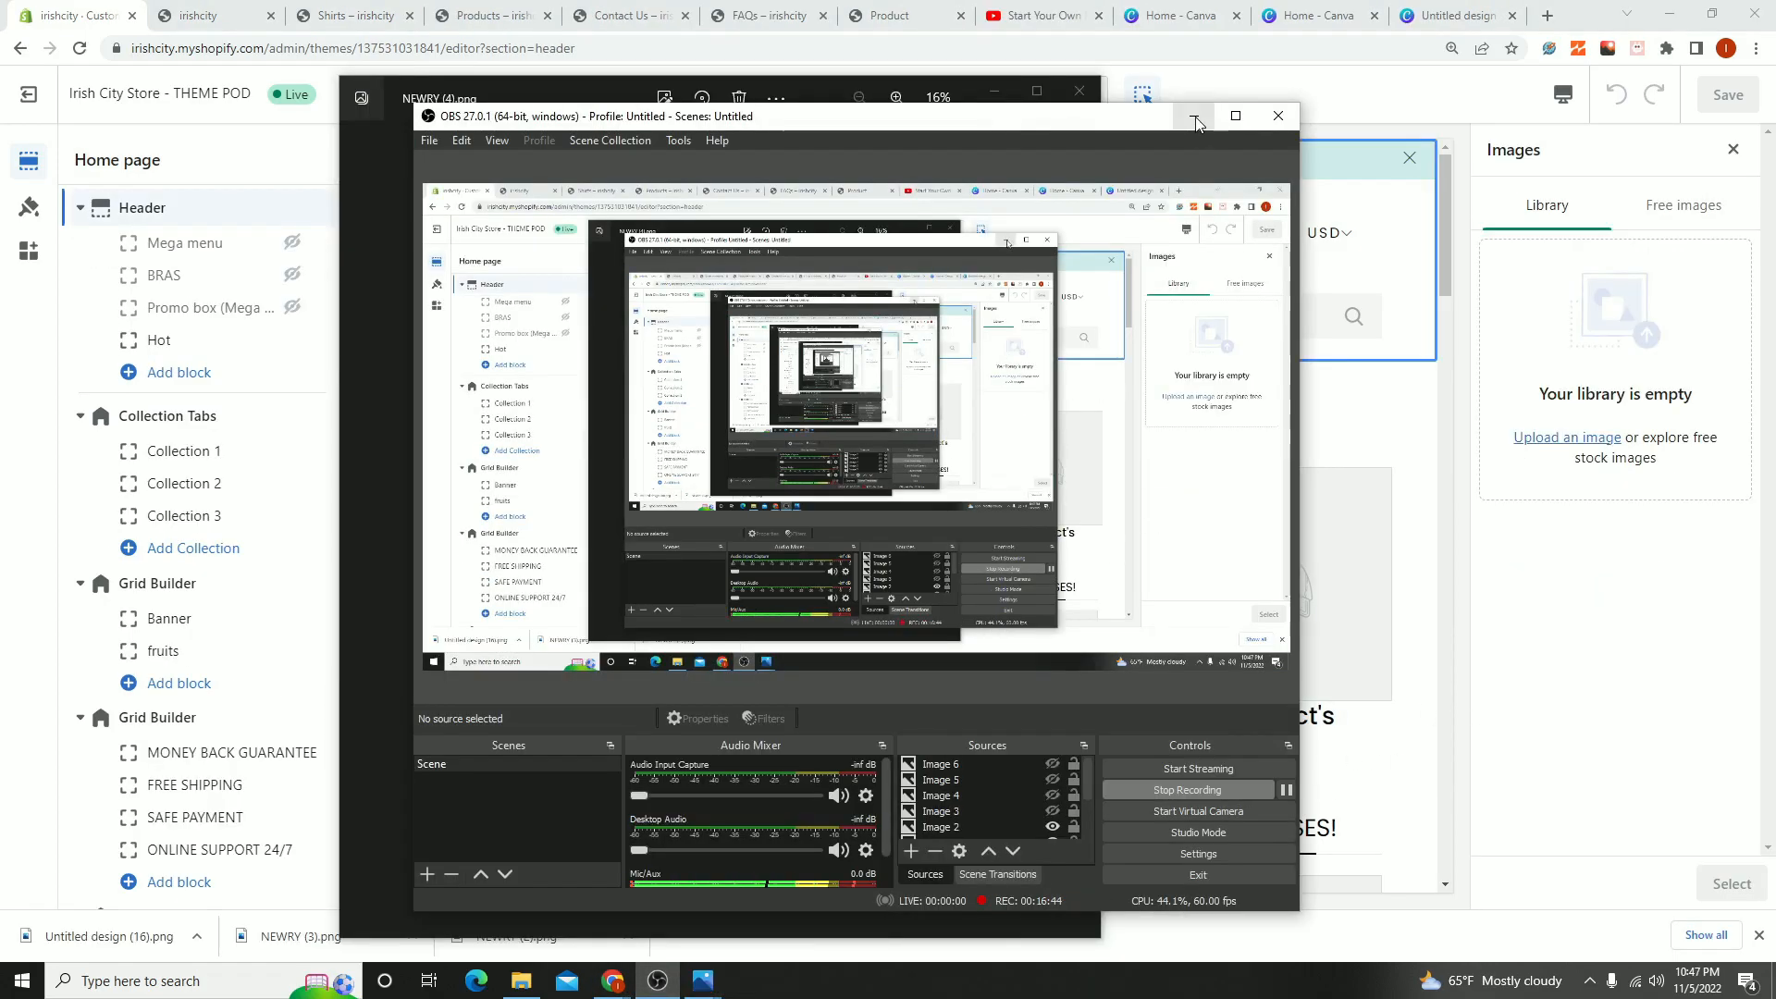
click(1194, 119)
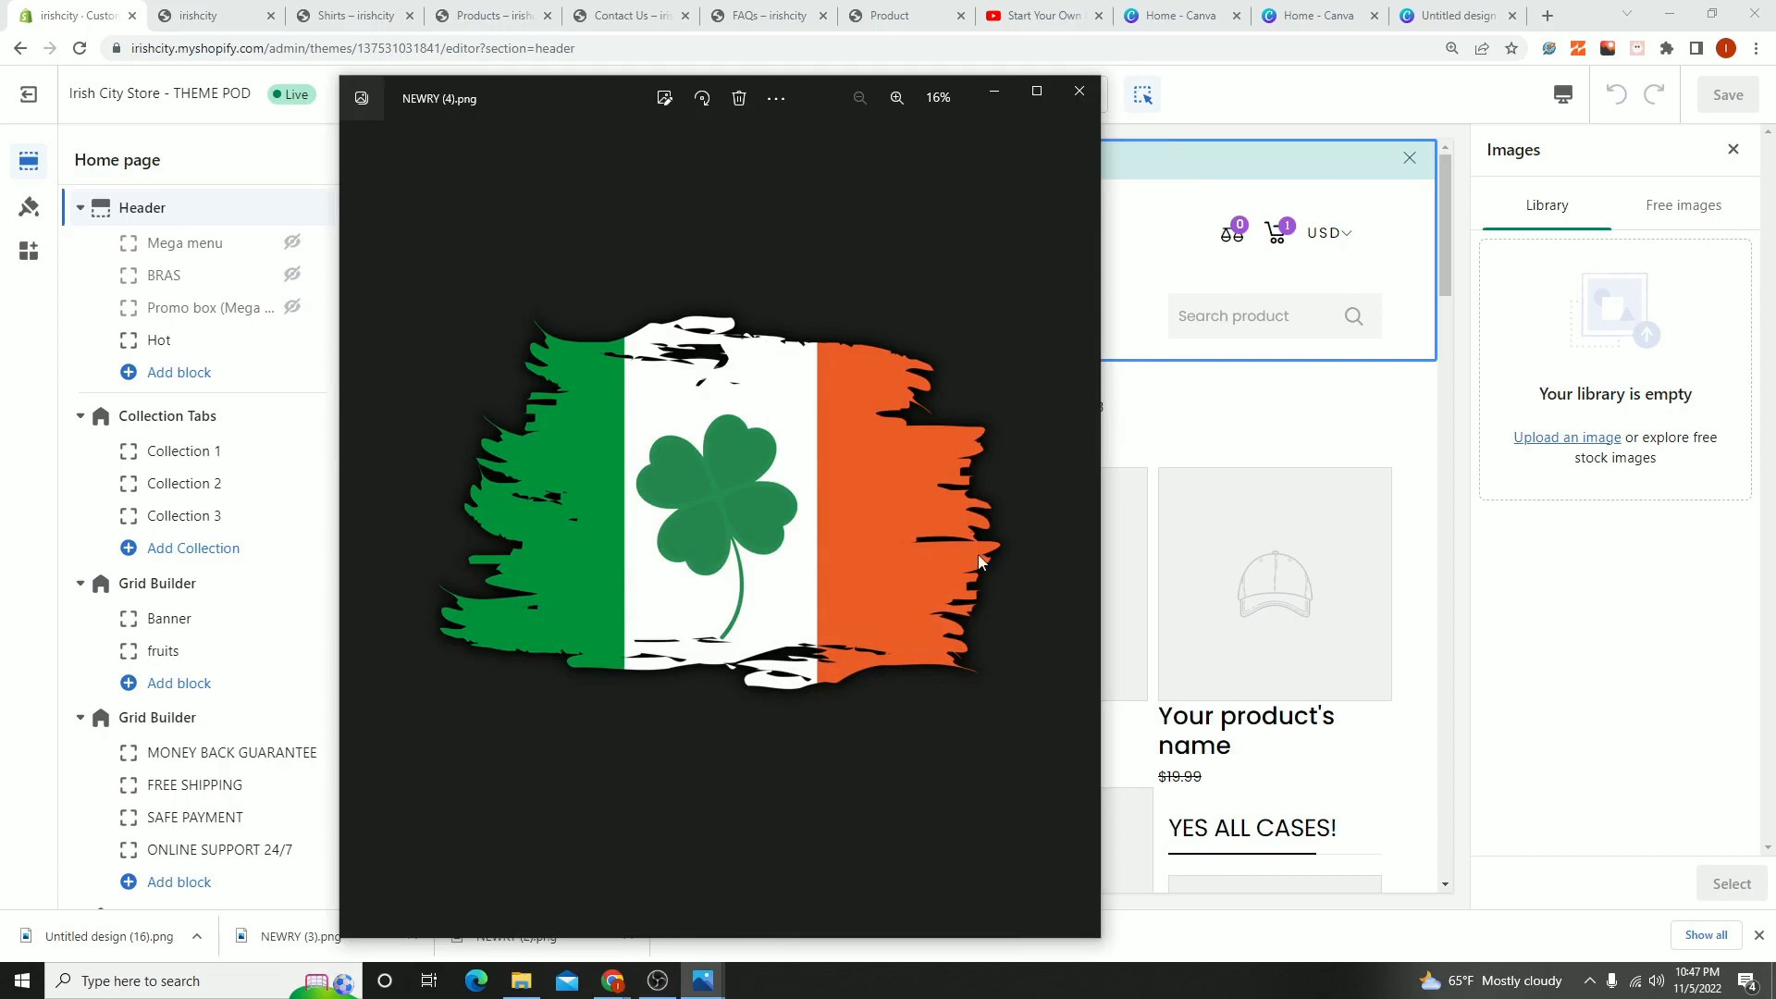
- Upload the downloaded Untitled design (16).png flag image to the image library for the header logo
mouse_move(575, 92)
mouse_down()
mouse_move(548, 89)
mouse_move(689, 124)
mouse_move(636, 80)
mouse_move(594, 90)
mouse_up()
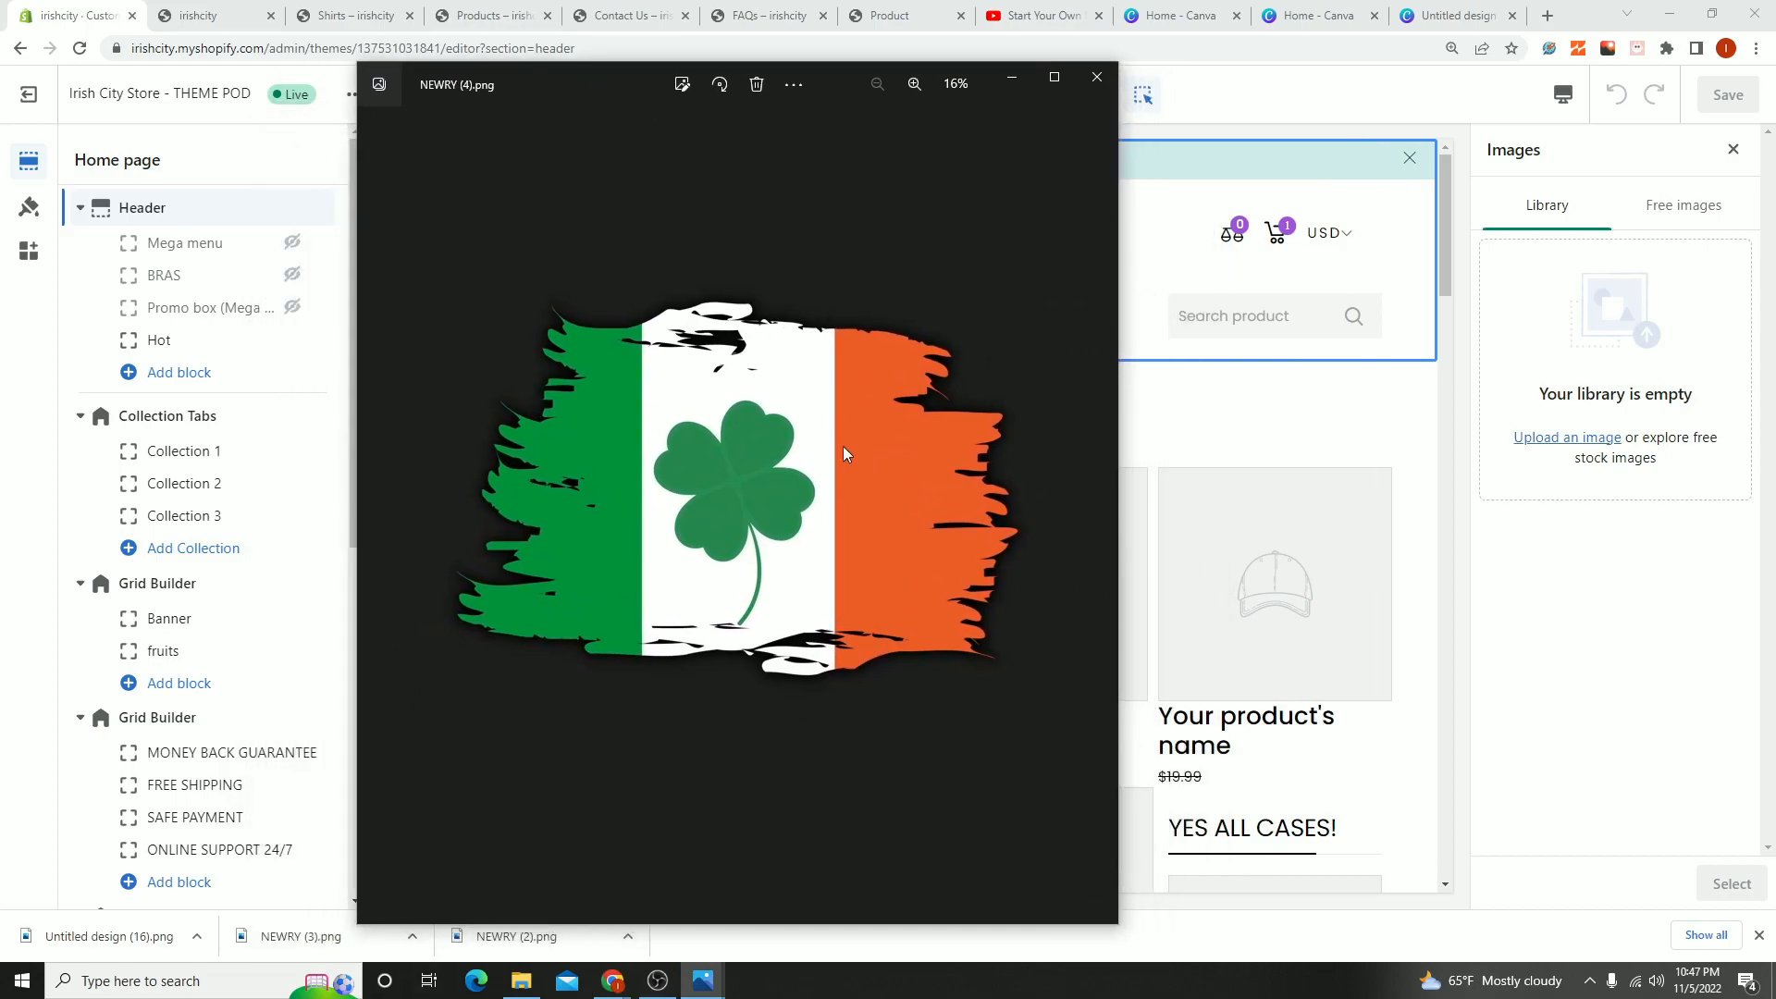
drag(109, 937, 1579, 313)
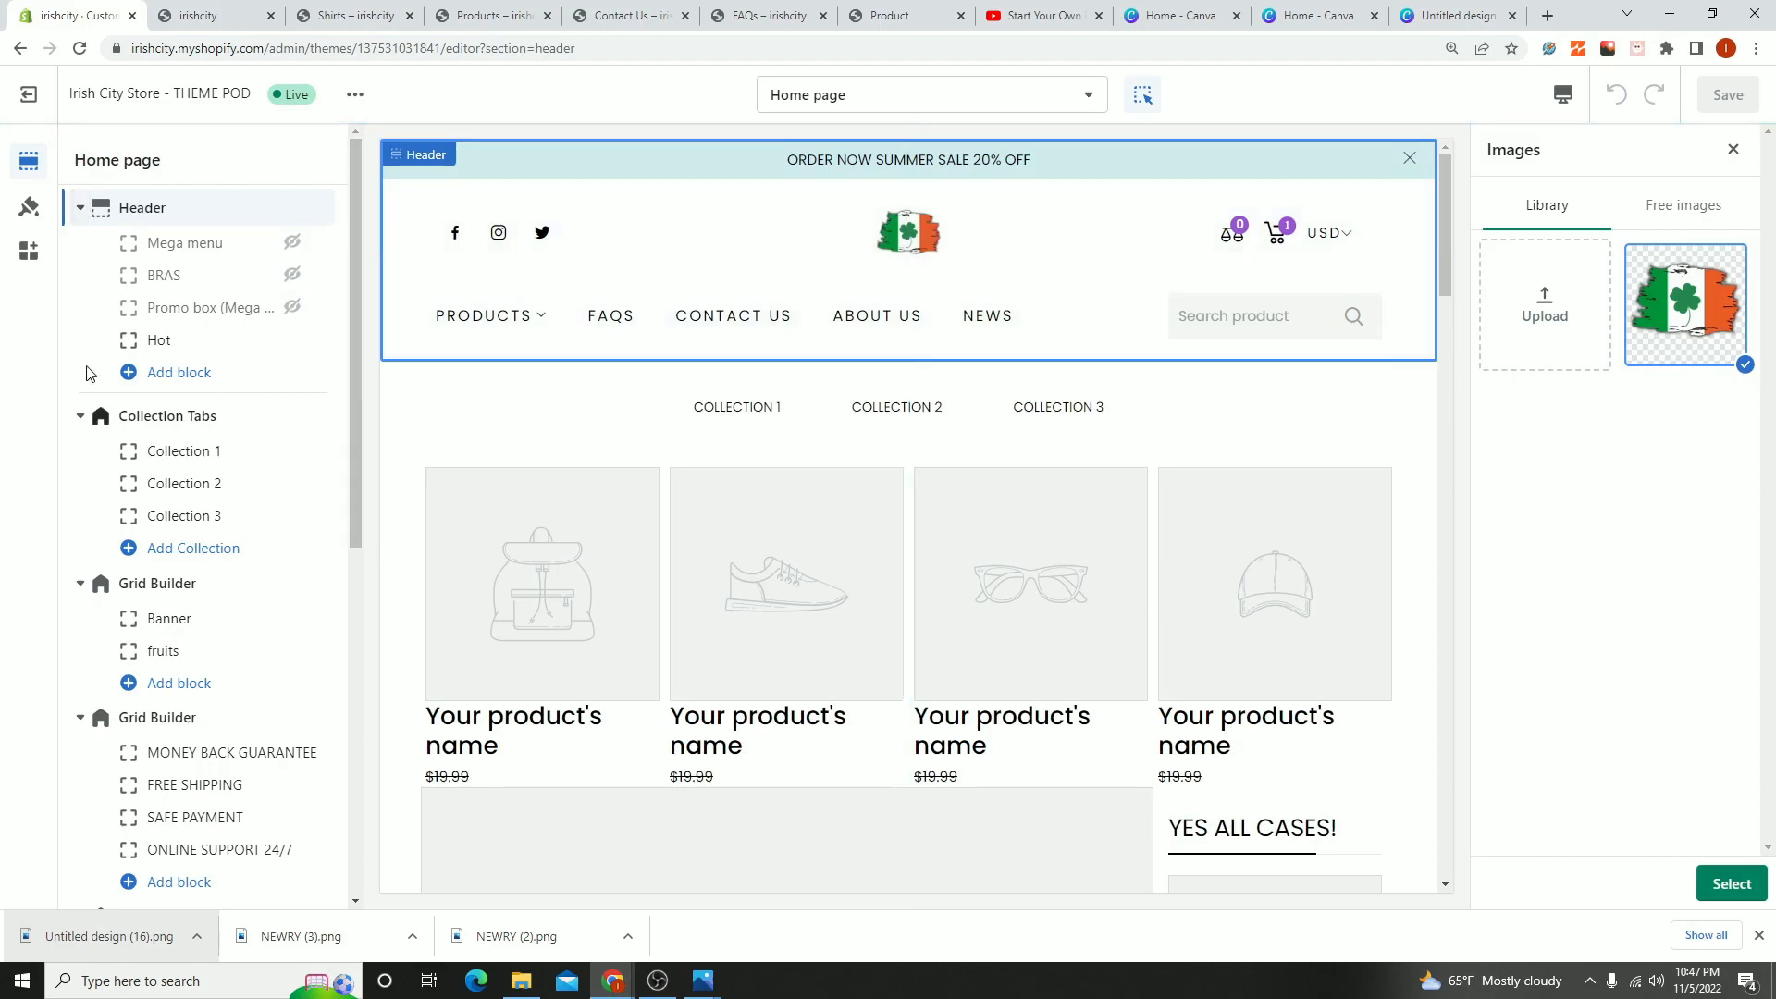
- View the theme's sales page at themepodshop.com, and return to the Header section in the theme editor
click(80, 209)
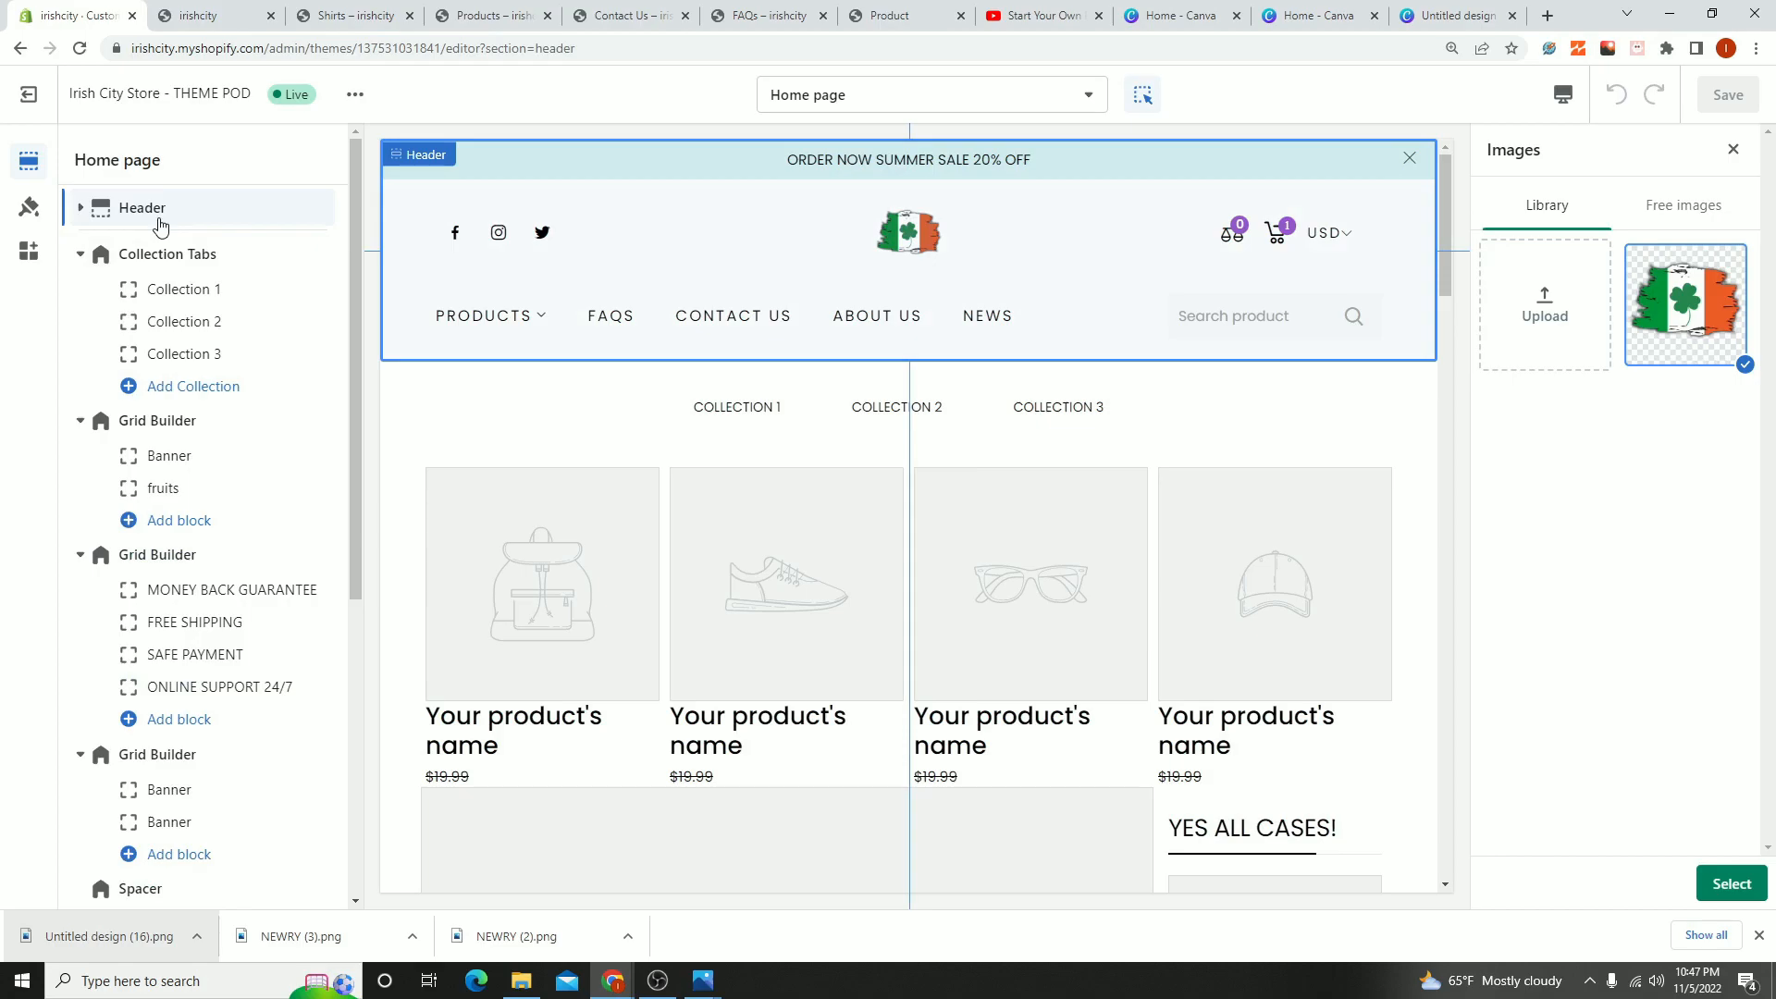
click(888, 15)
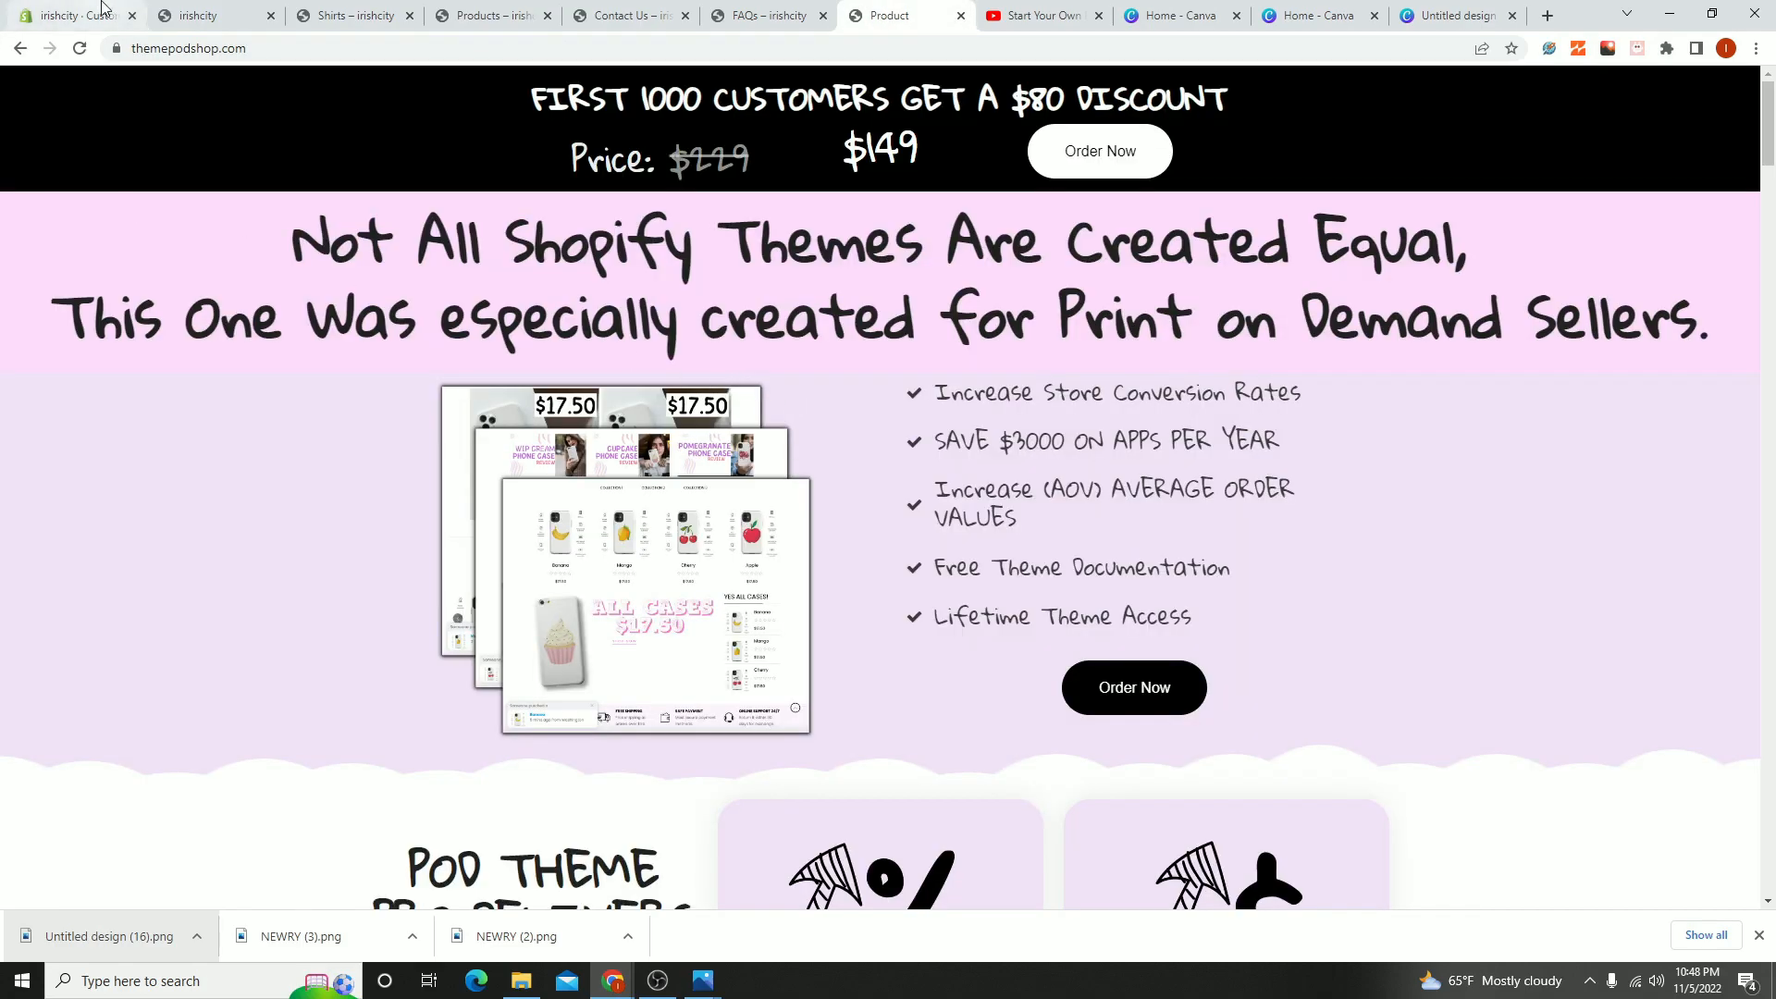
click(44, 14)
click(80, 207)
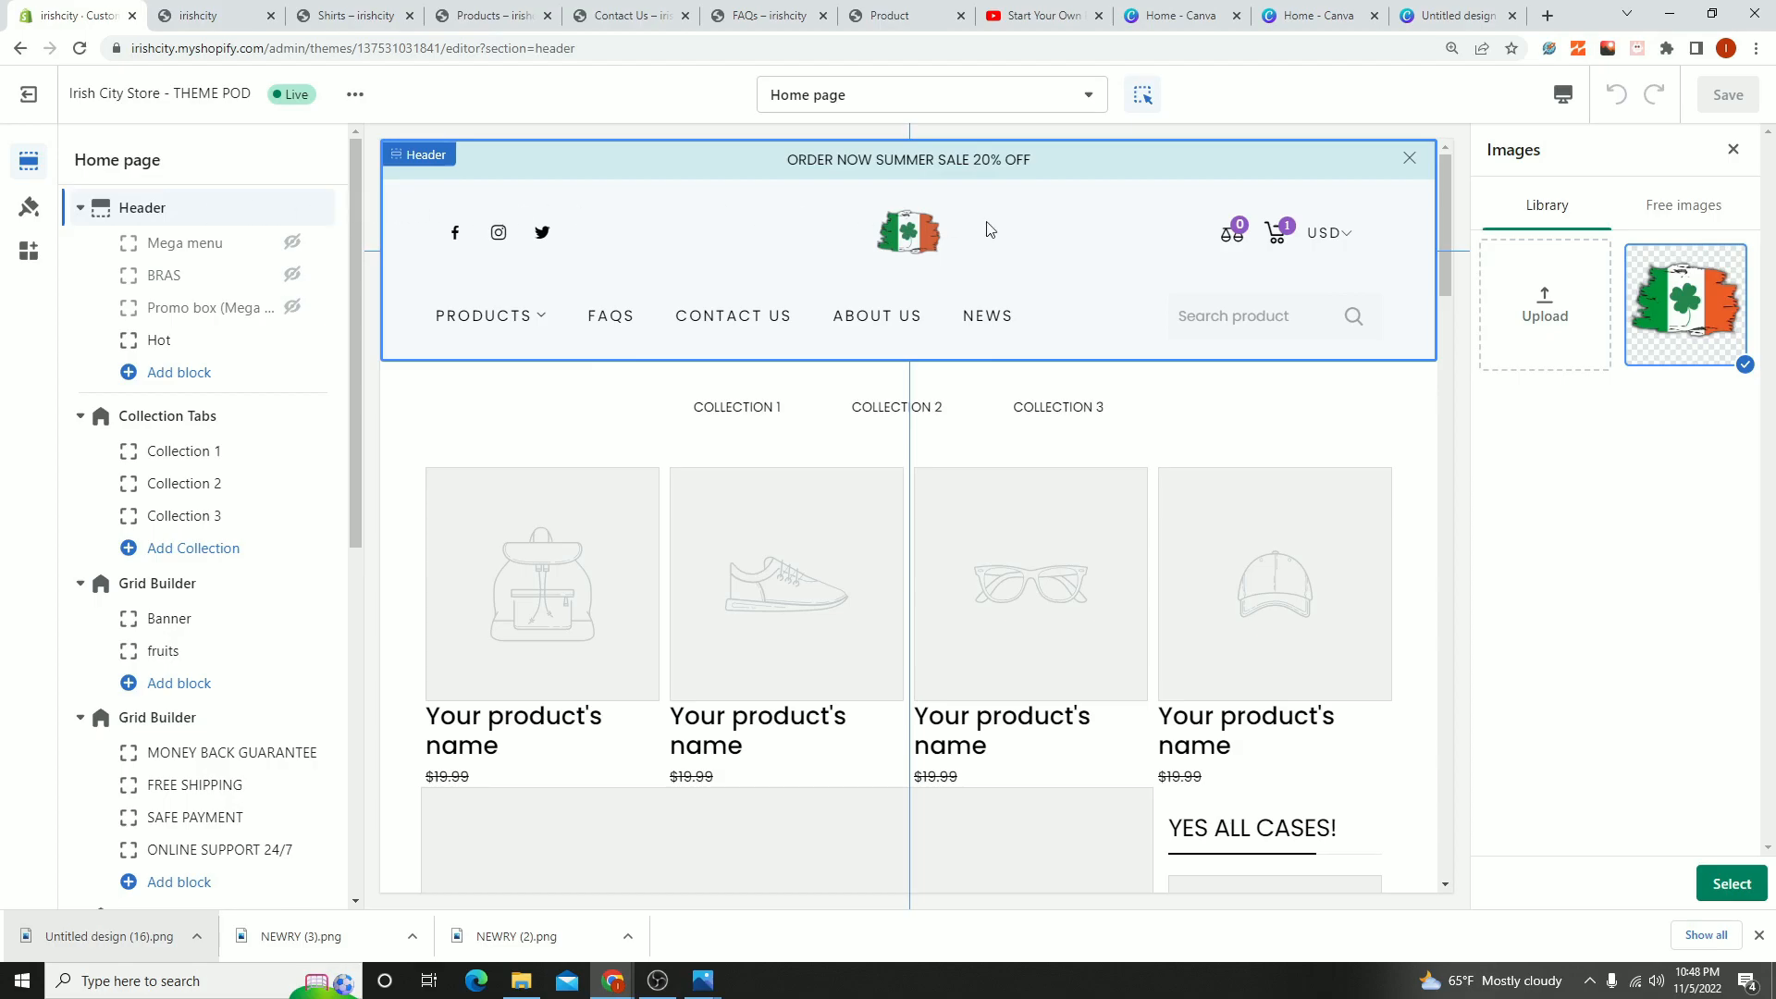
- Apply the uploaded Irish flag image as the header's logo image and save the theme changes
click(1731, 884)
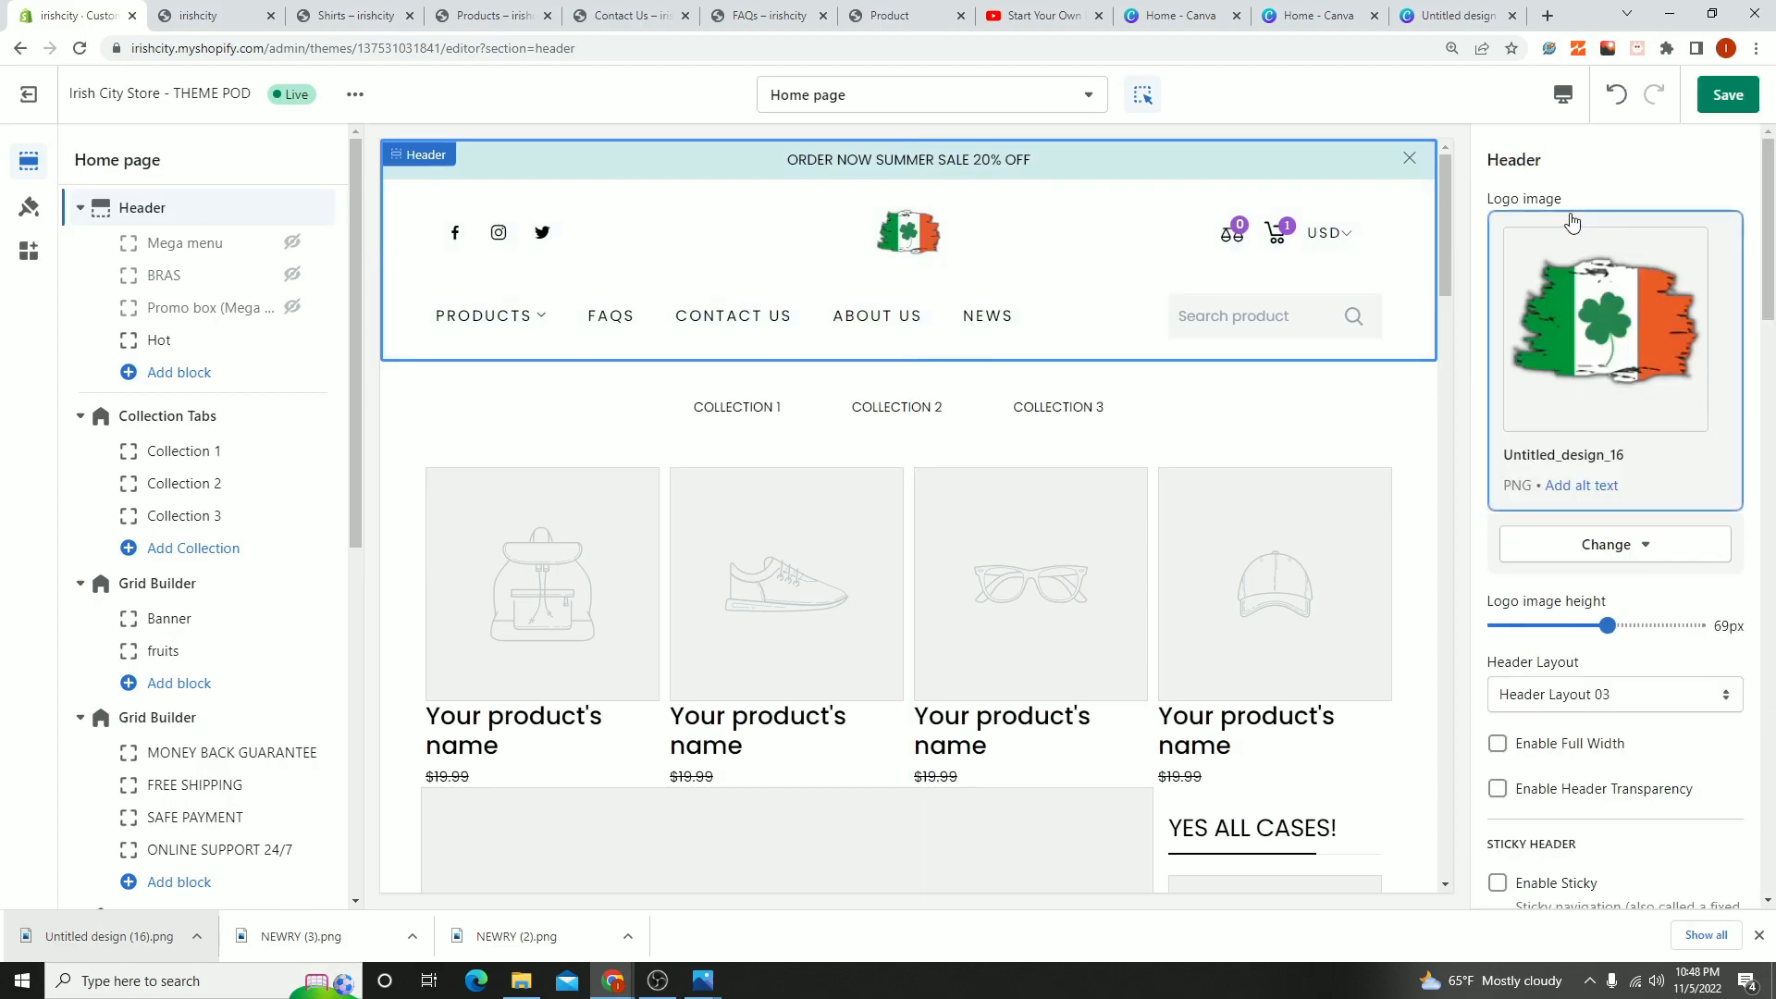
click(1617, 344)
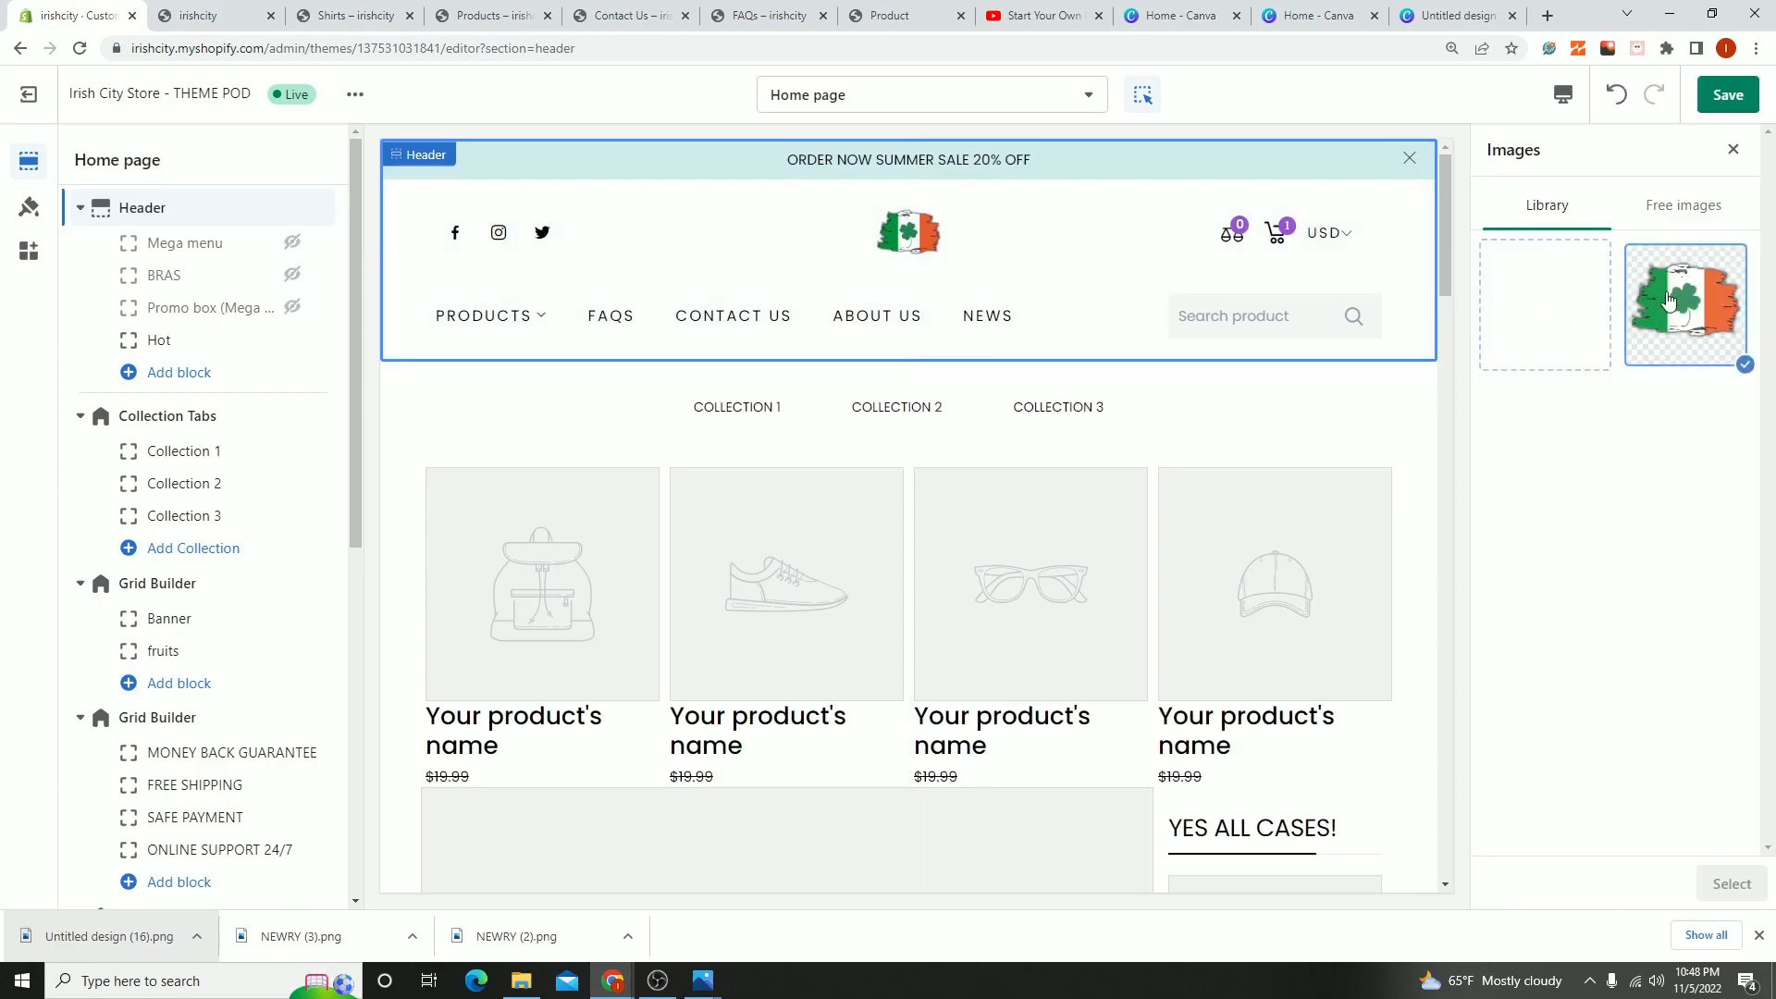
click(1733, 149)
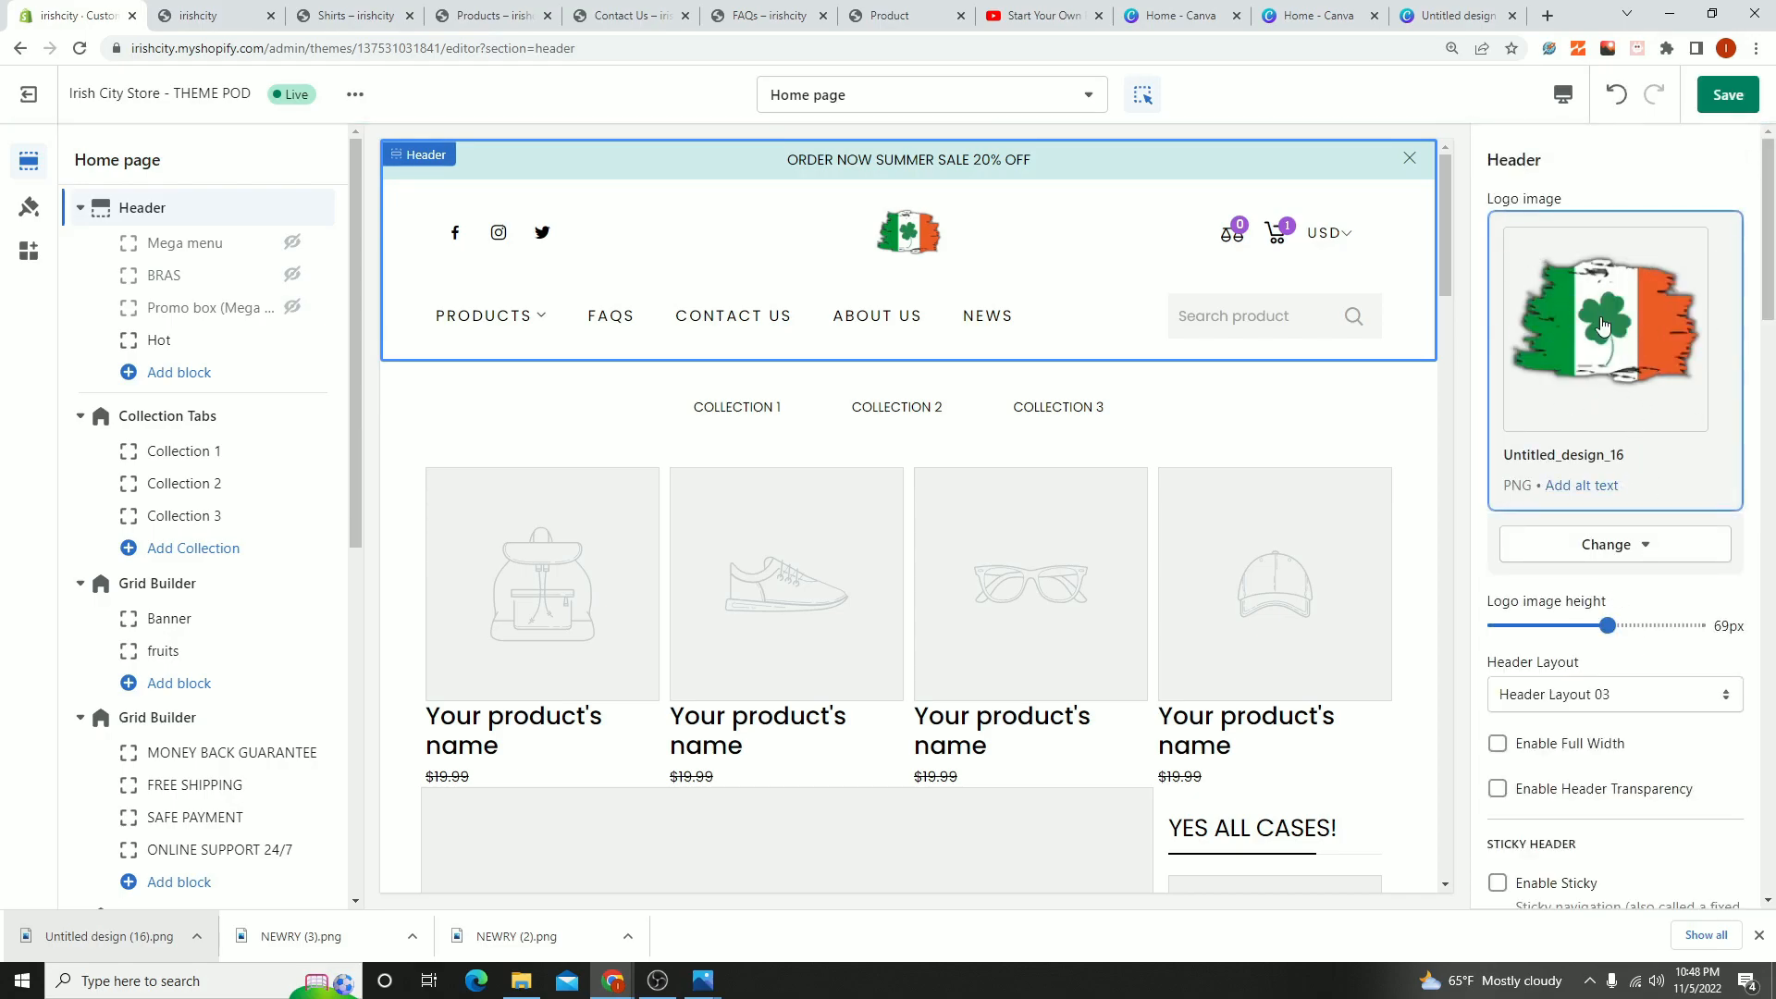
click(1665, 305)
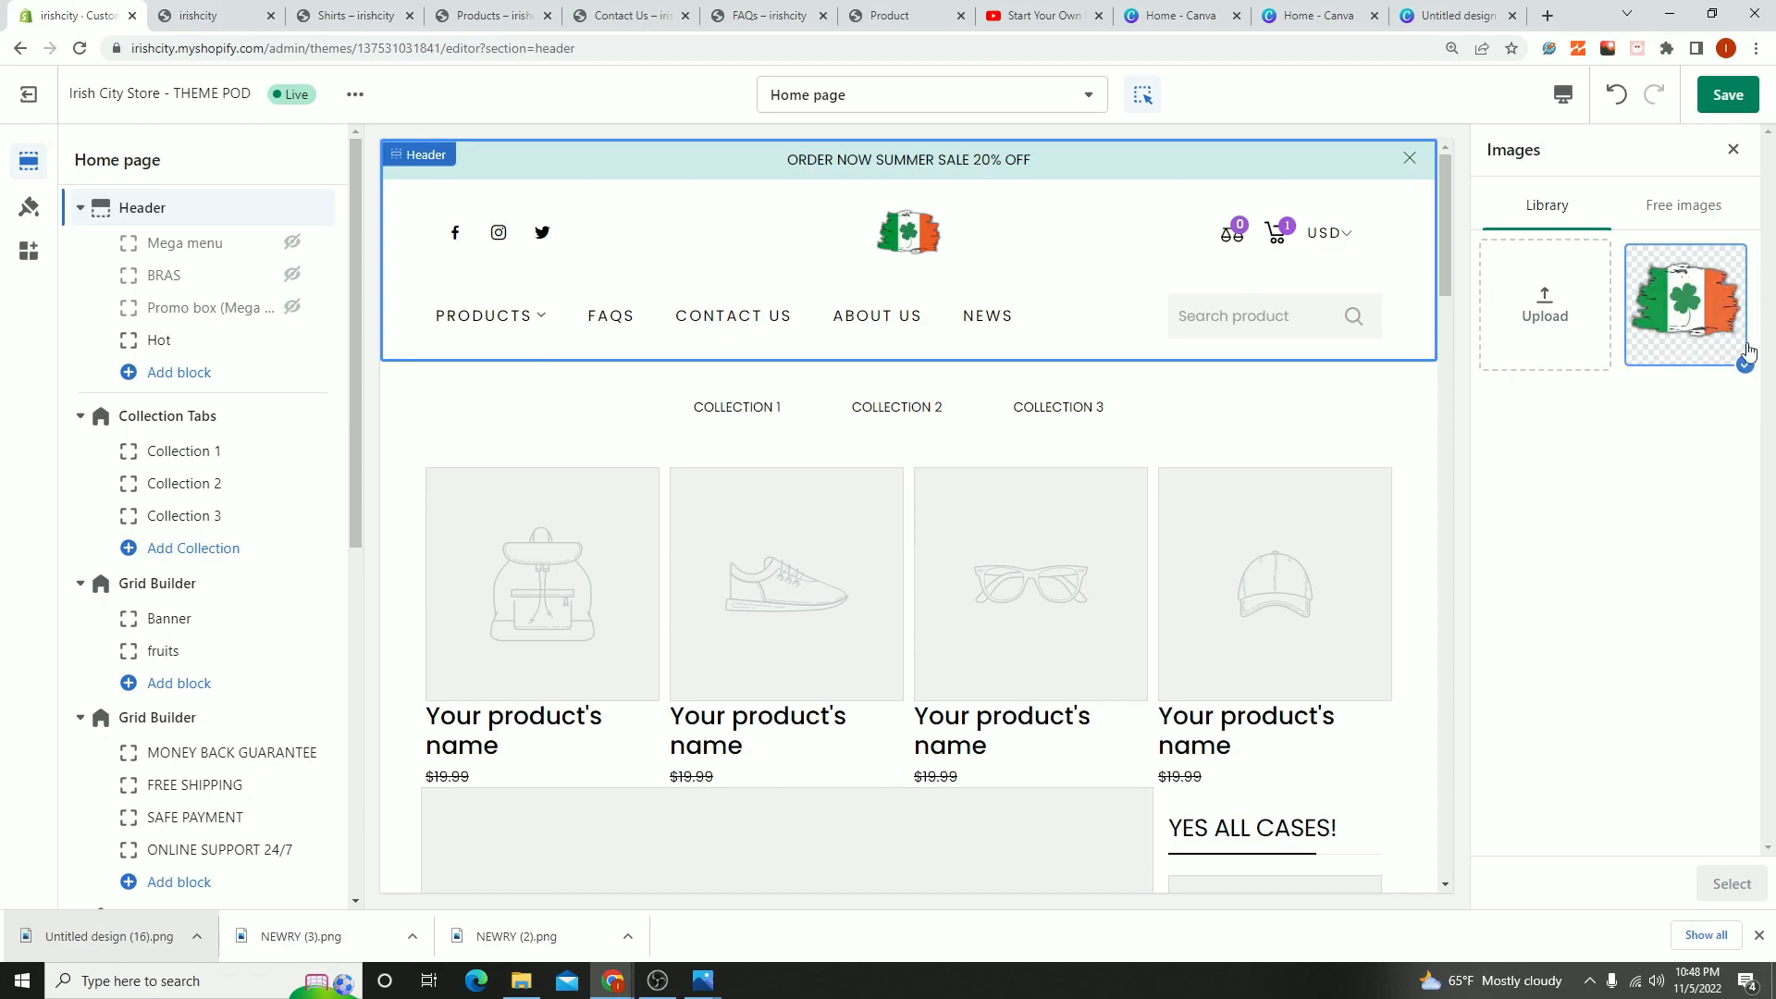
click(1733, 150)
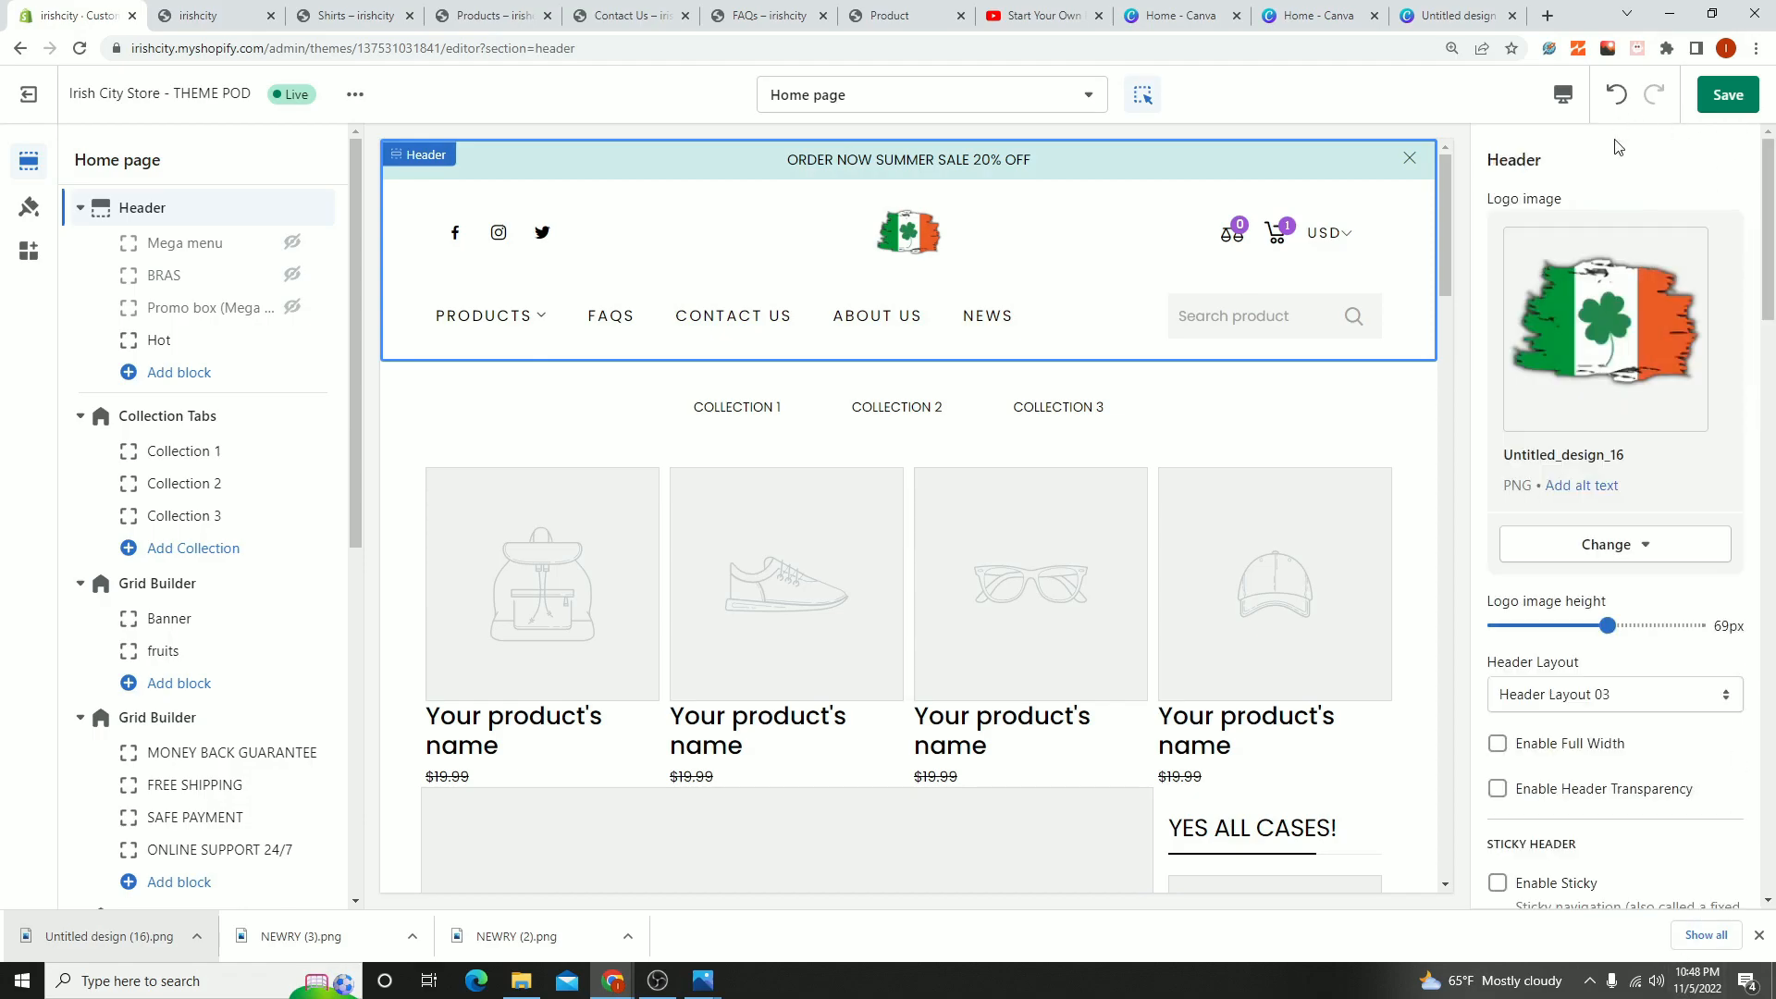
click(1728, 95)
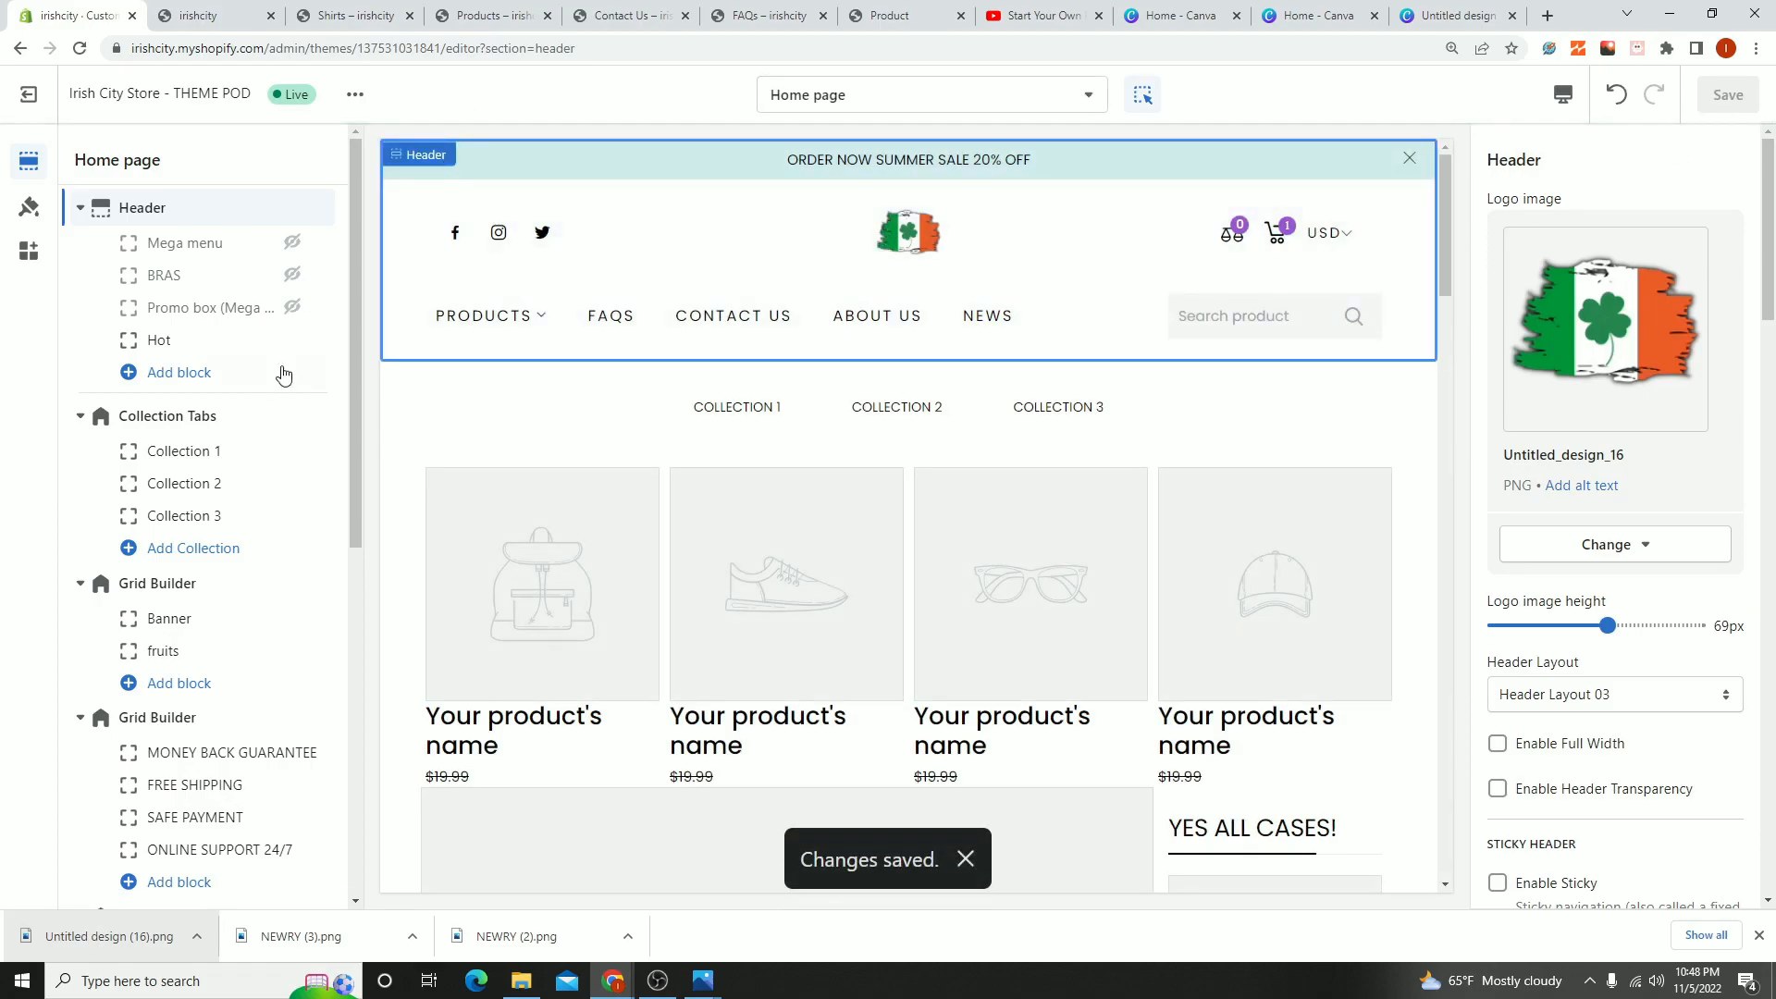
- View the live store from the theme editor and examine the content of its About Us page
click(353, 95)
click(289, 237)
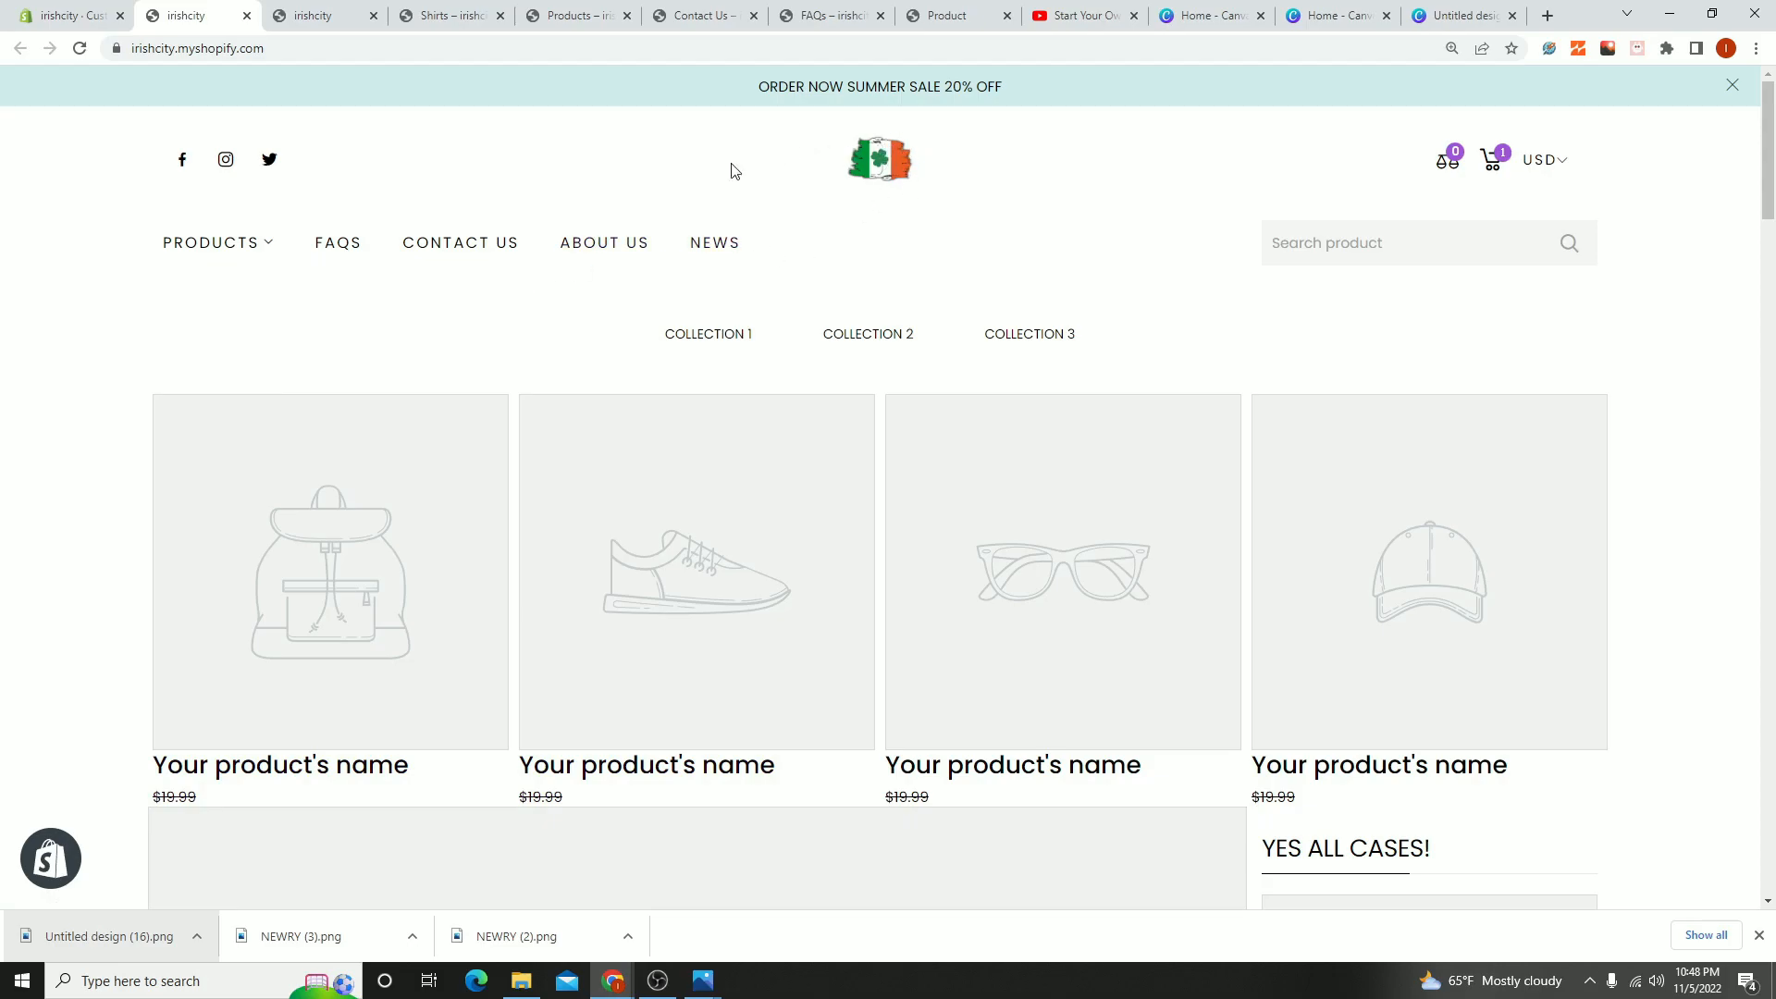
click(614, 245)
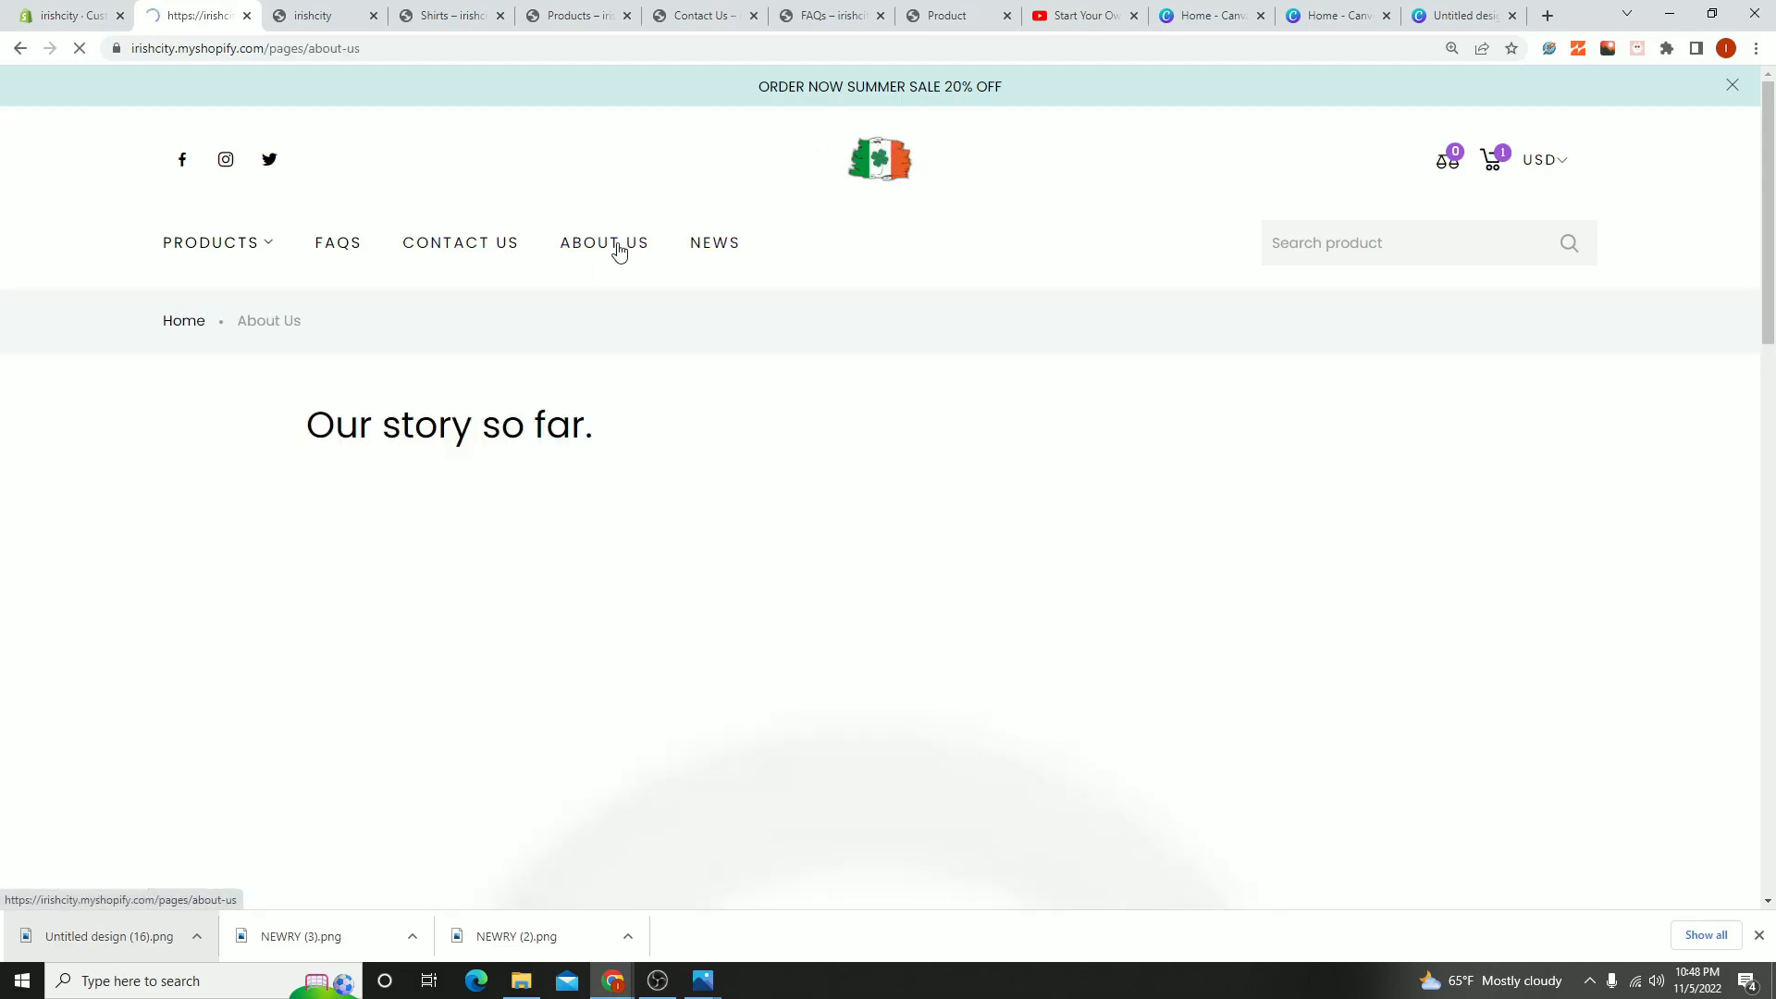
scroll(333, 412, down, 1)
scroll(333, 412, down, 5)
scroll(1691, 761, up, 6)
scroll(1692, 762, down, 6)
scroll(806, 534, up, 6)
drag(372, 434, 1242, 803)
scroll(1073, 715, down, 12)
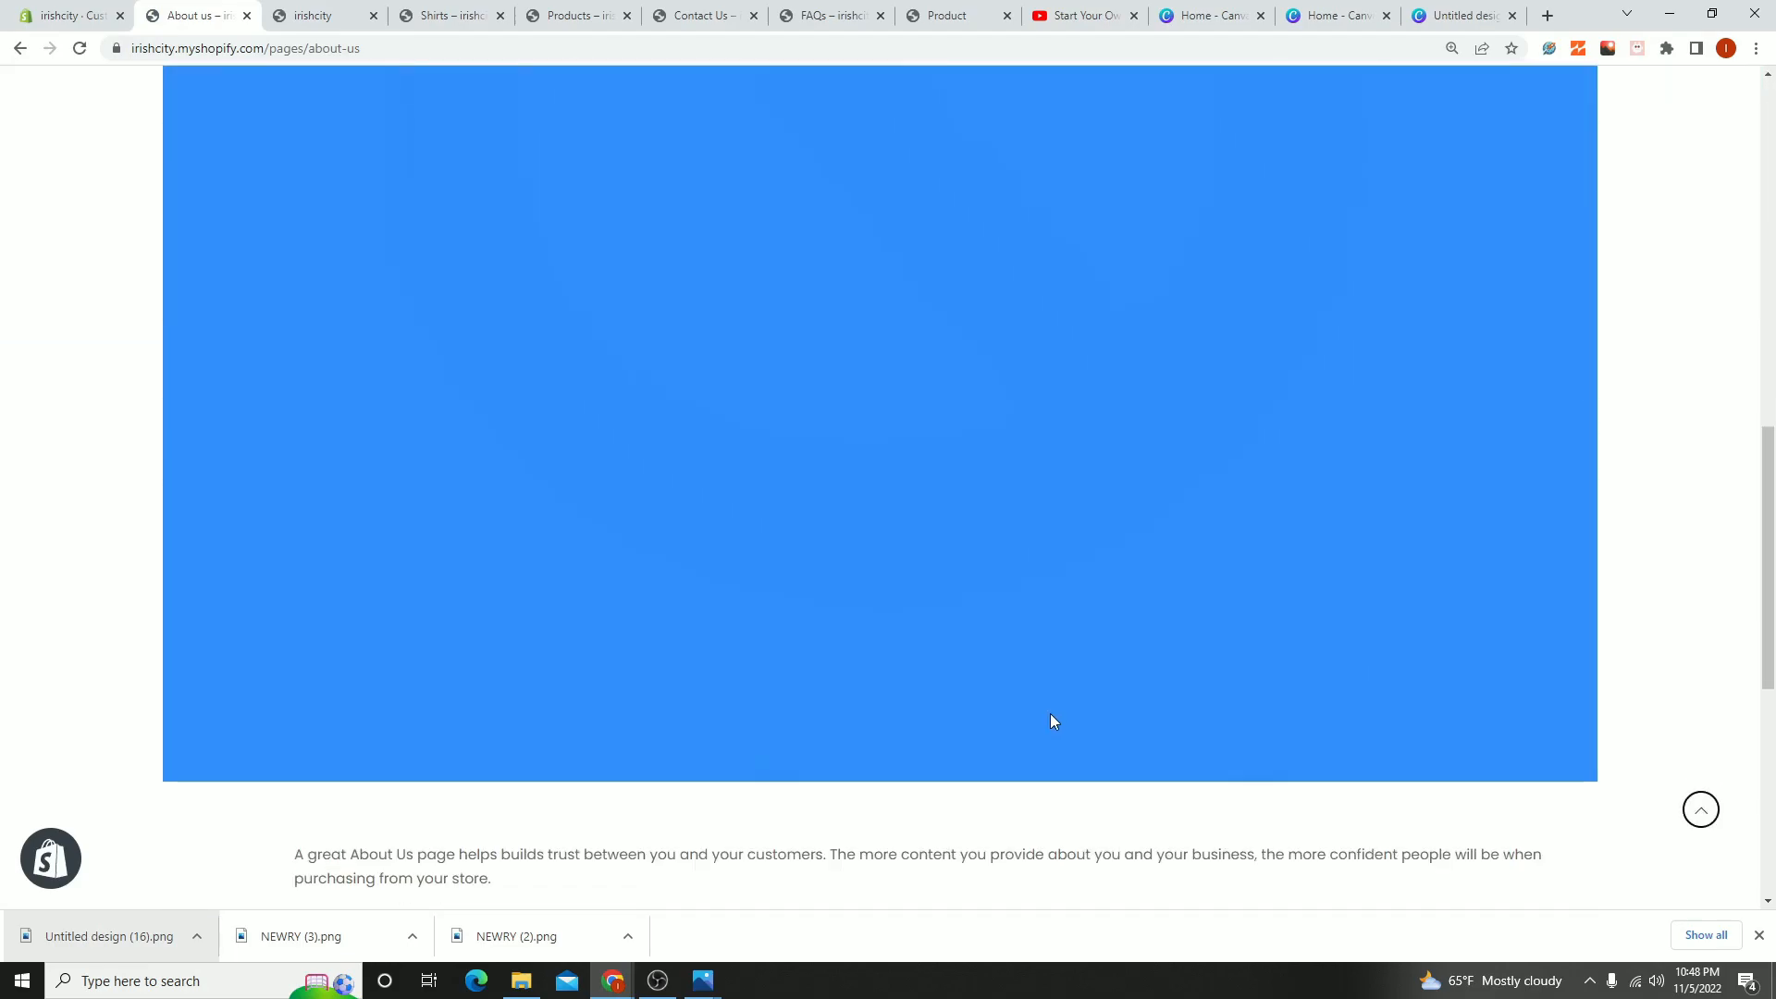
scroll(671, 659, up, 6)
scroll(672, 664, up, 10)
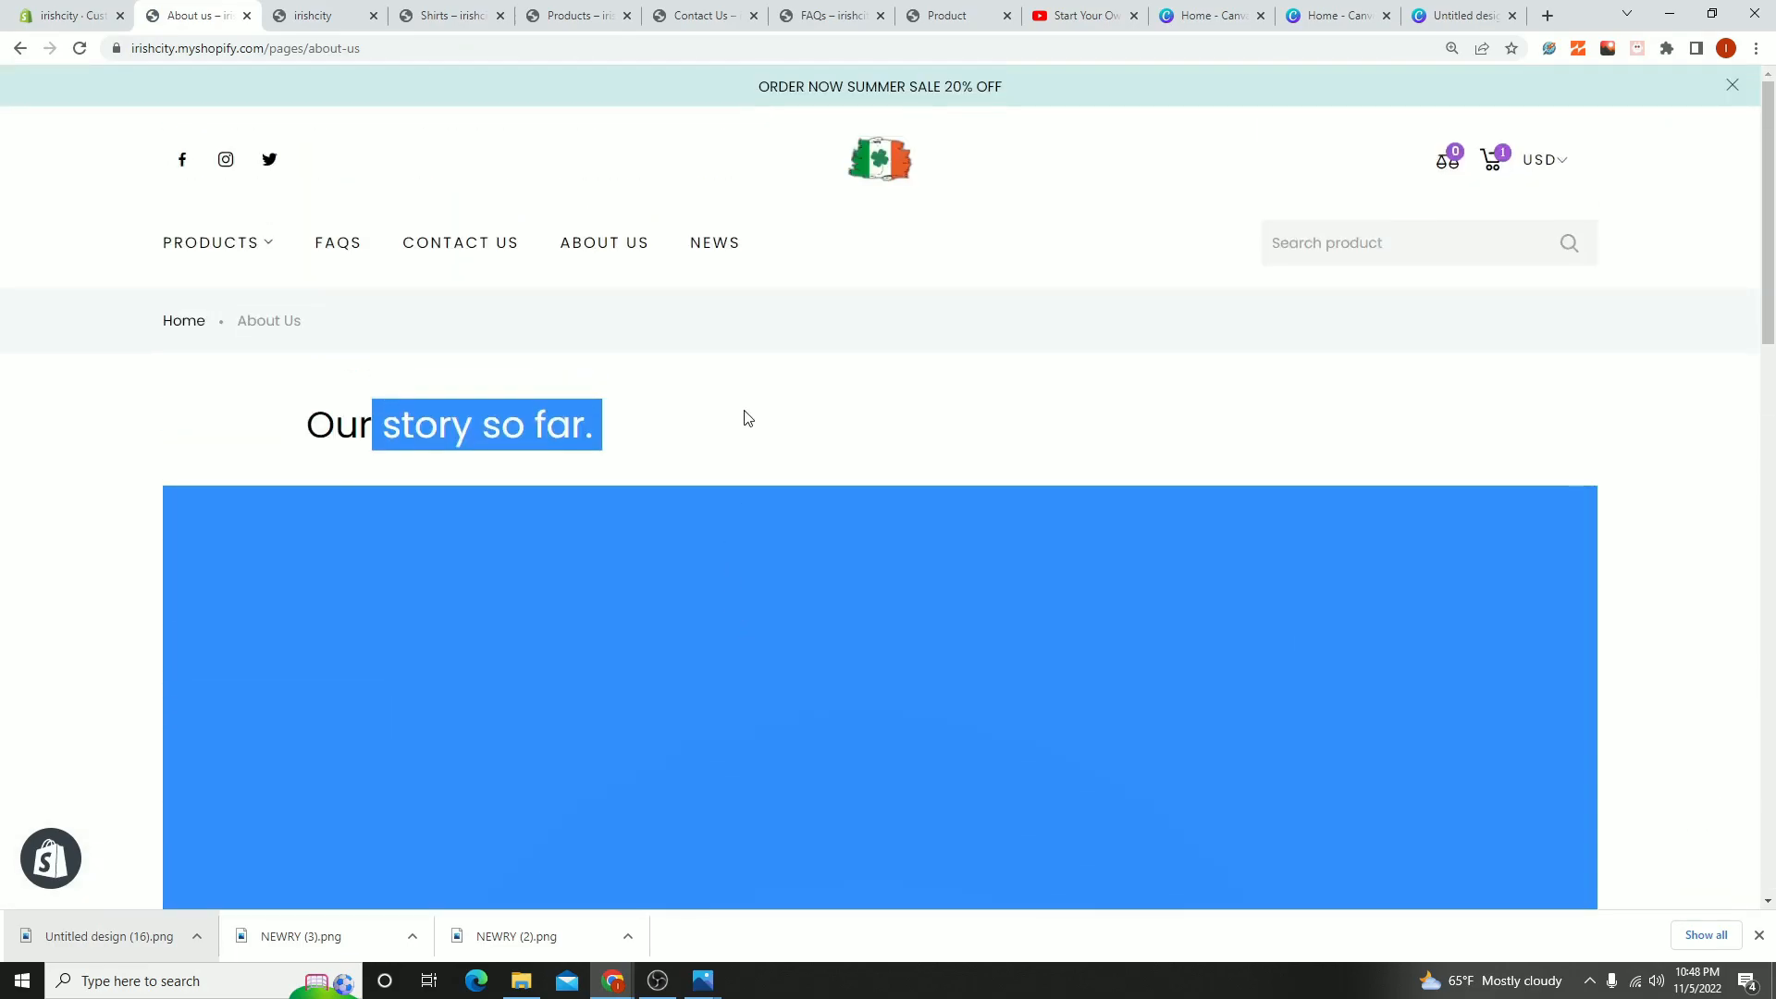
click(746, 412)
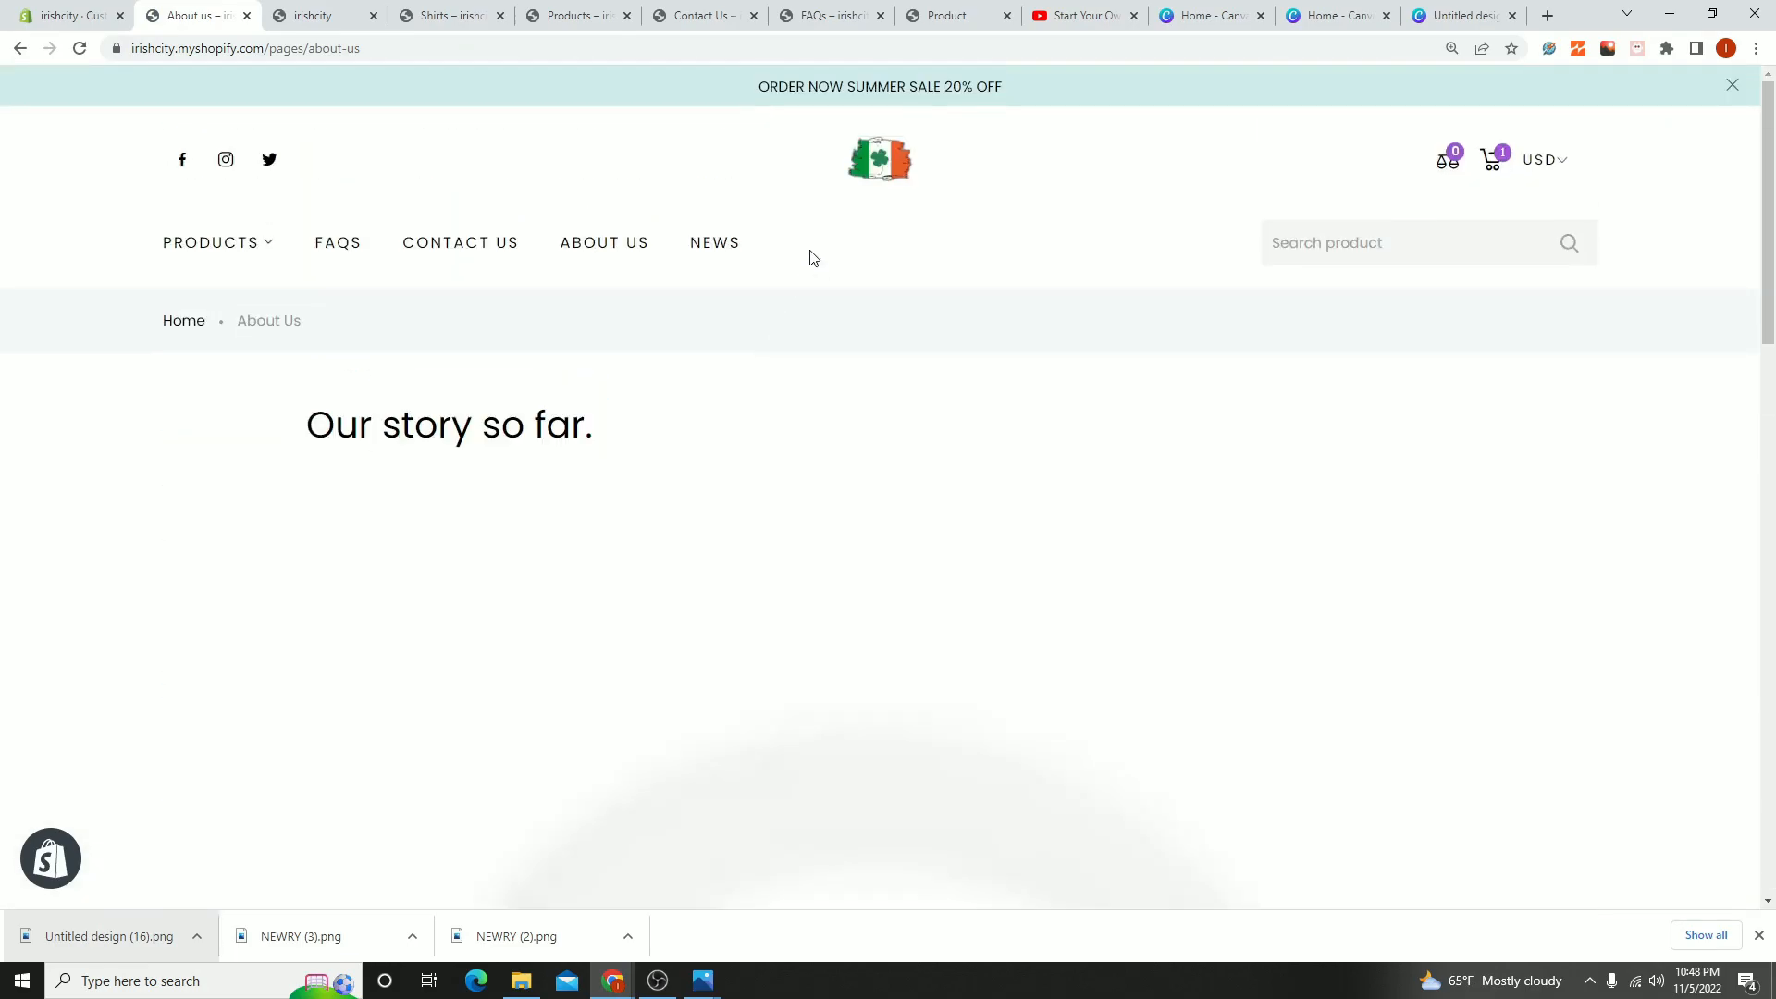
- Look over the storefront's home page and News page, and return to the home page through the logo
click(880, 159)
scroll(978, 463, down, 5)
scroll(870, 678, up, 5)
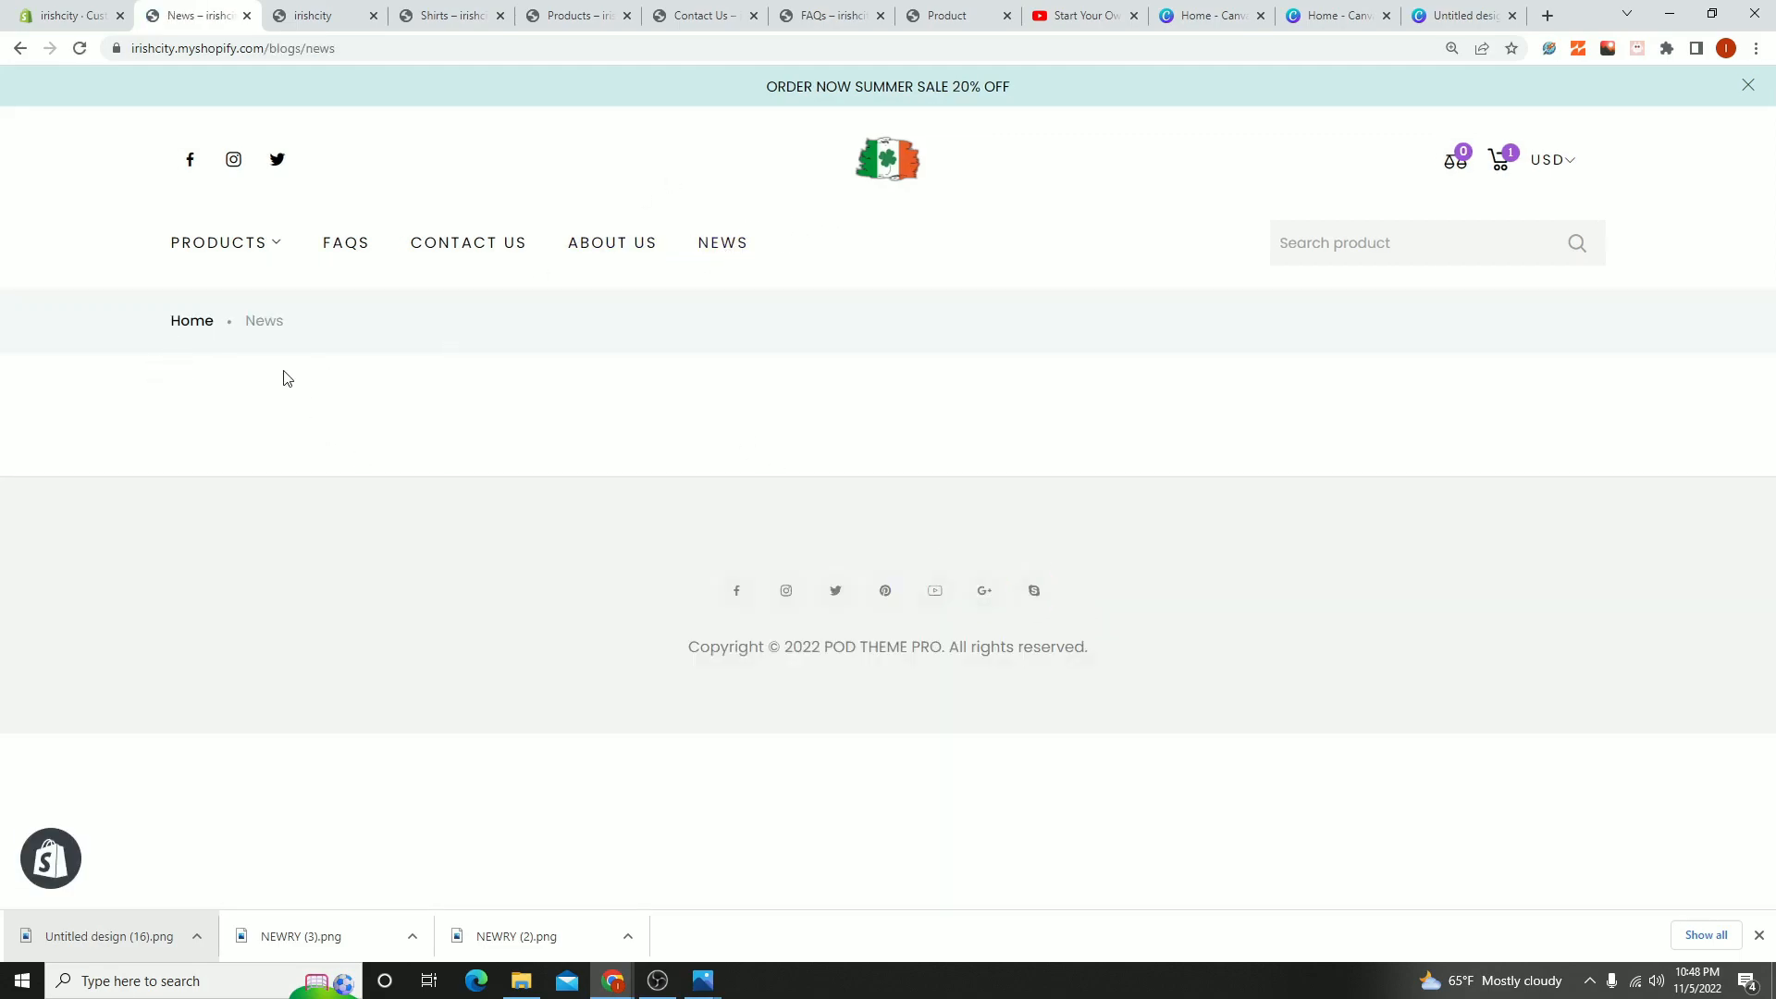
click(904, 153)
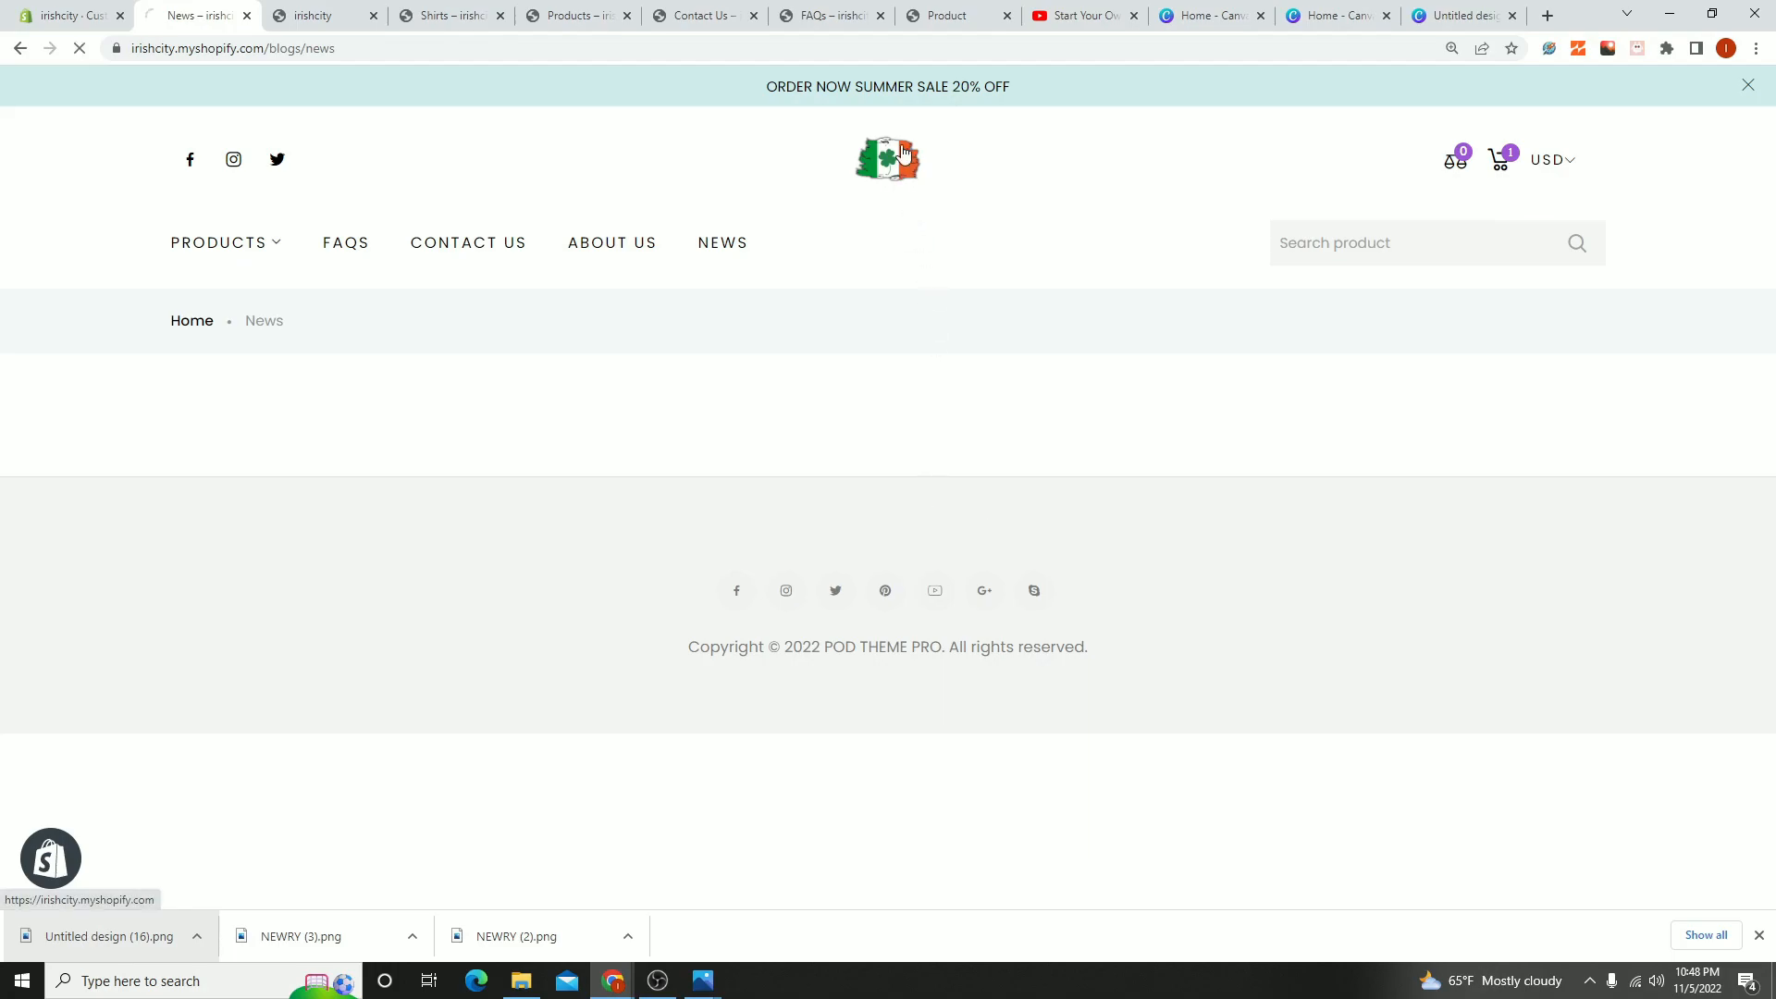
- Look over the storefront's FAQs page and return to the home page
click(335, 239)
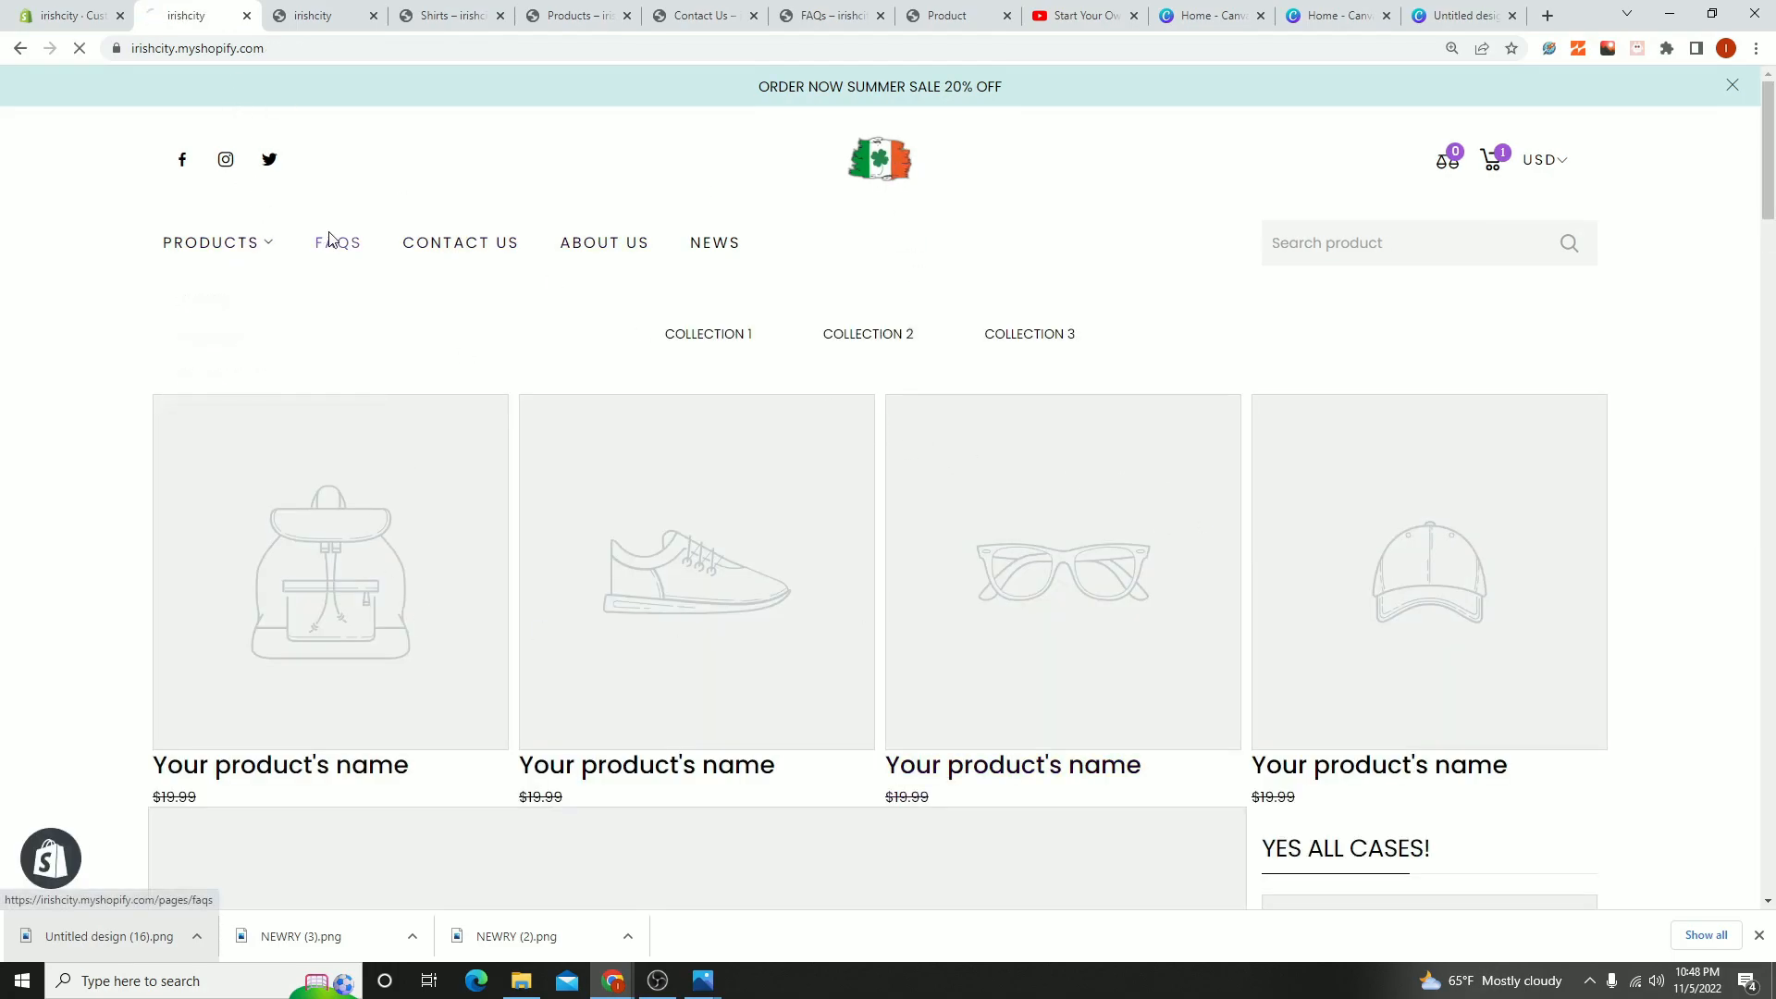
scroll(1070, 574, down, 2)
scroll(820, 634, up, 2)
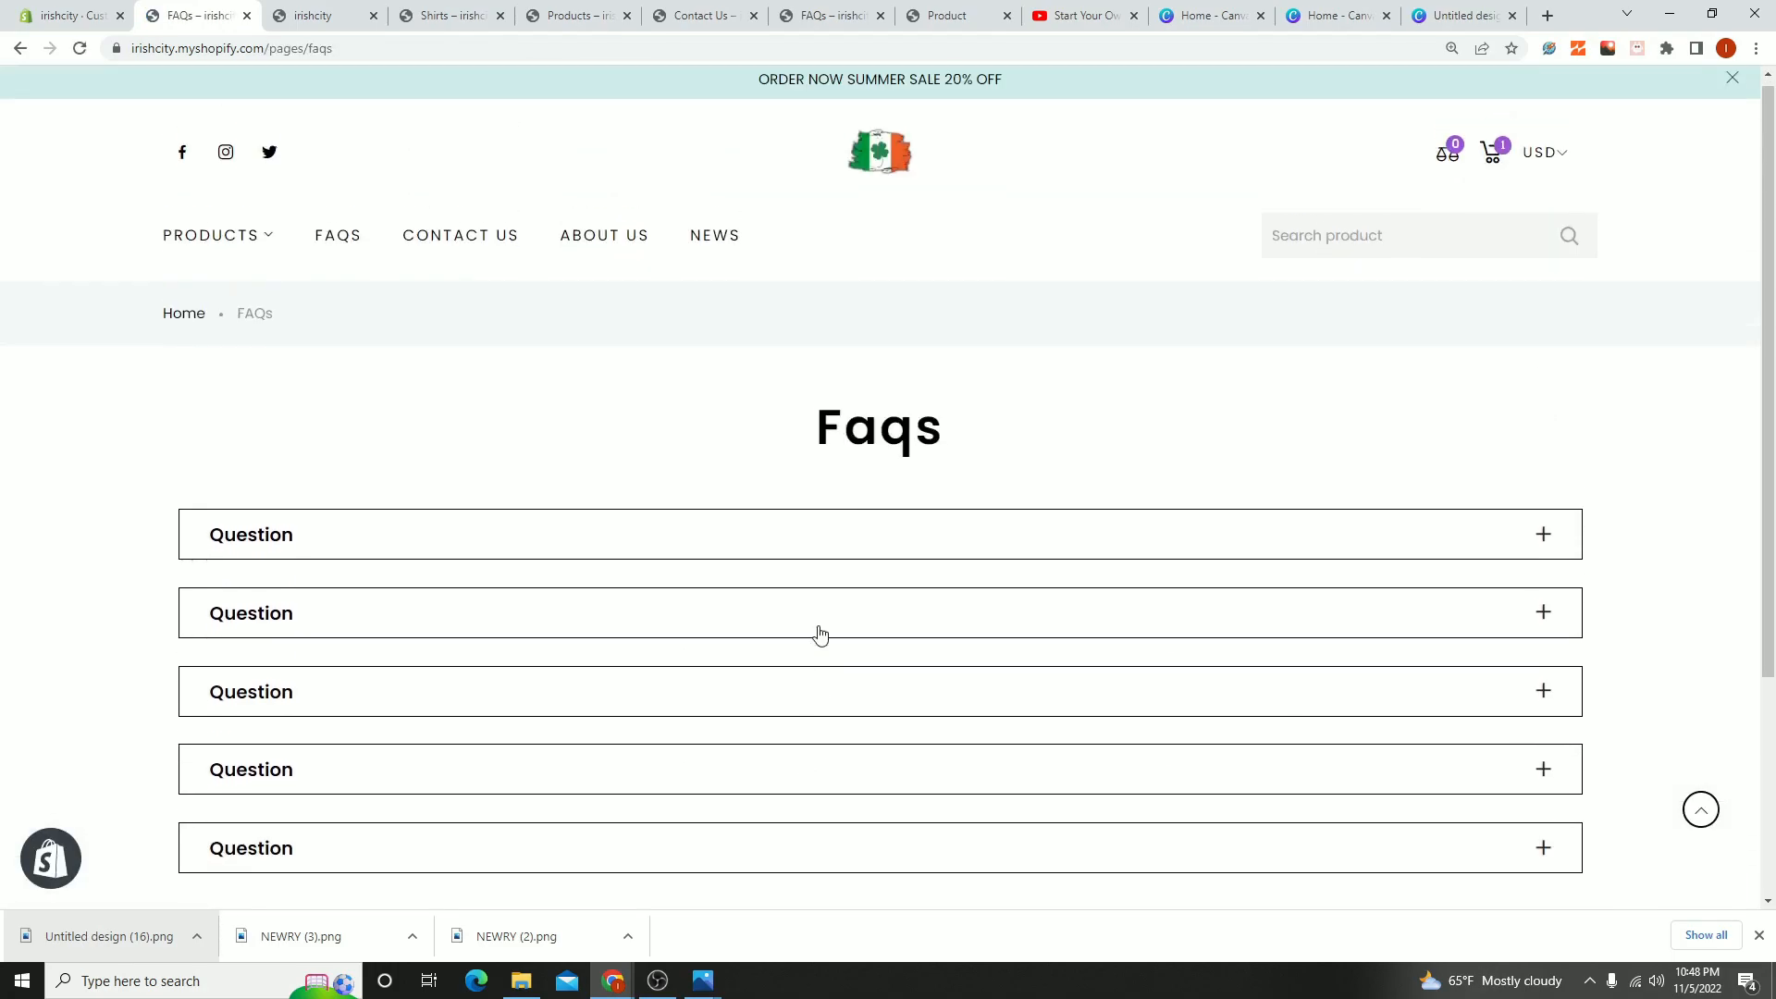
click(880, 153)
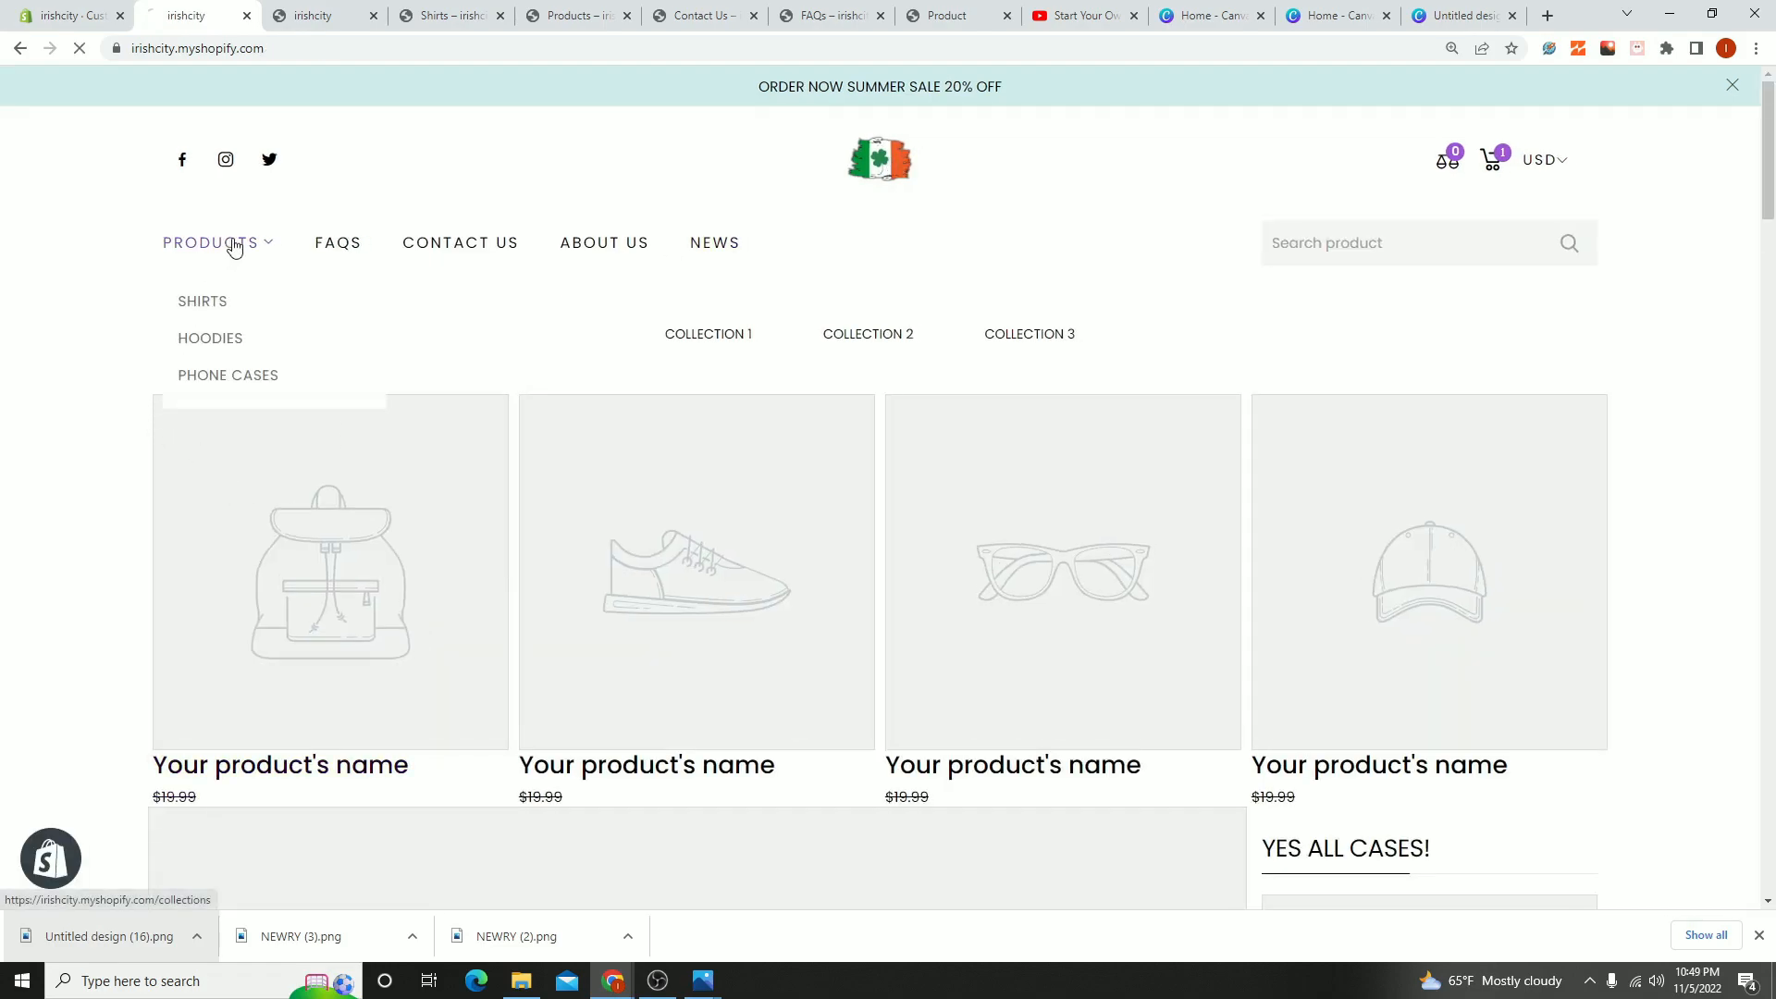
- Open the storefront's Products link and look over the collections listed on the Collections page
click(227, 244)
scroll(944, 638, down, 6)
scroll(620, 627, down, 5)
scroll(436, 654, up, 5)
scroll(648, 602, up, 4)
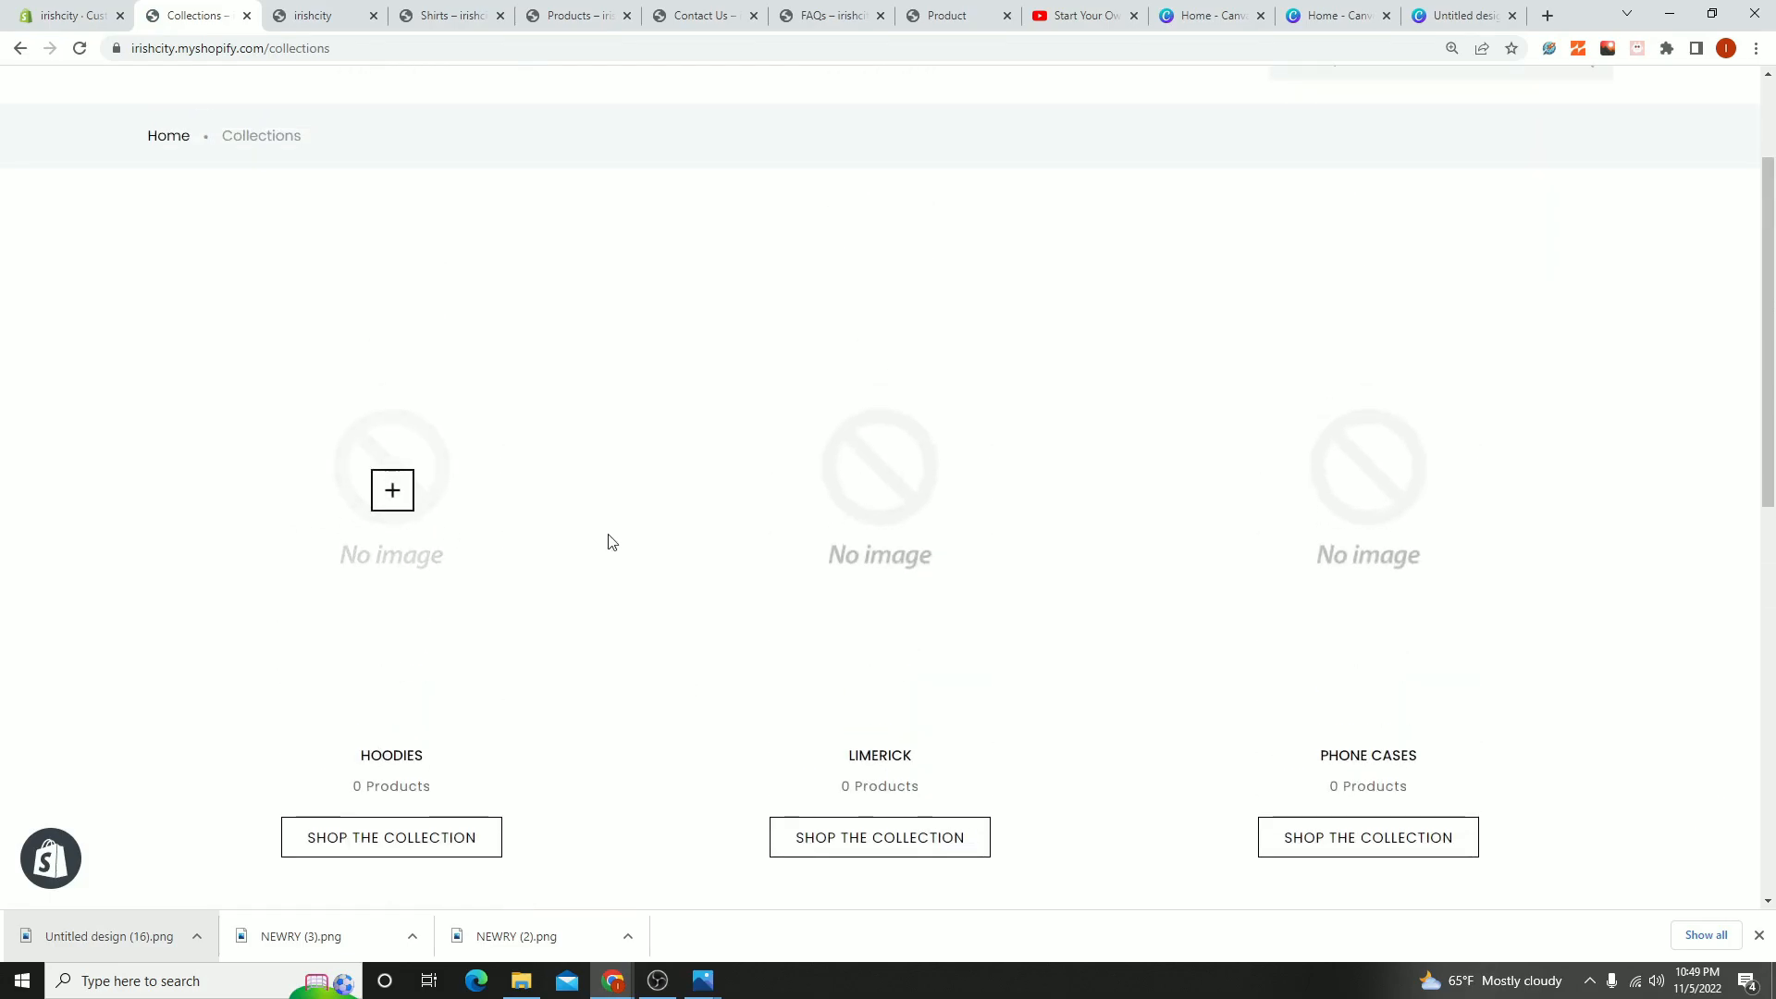
- Look over the rest of the Collections page and visit the storefront's FAQs, Contact Us and News pages
scroll(925, 556, down, 3)
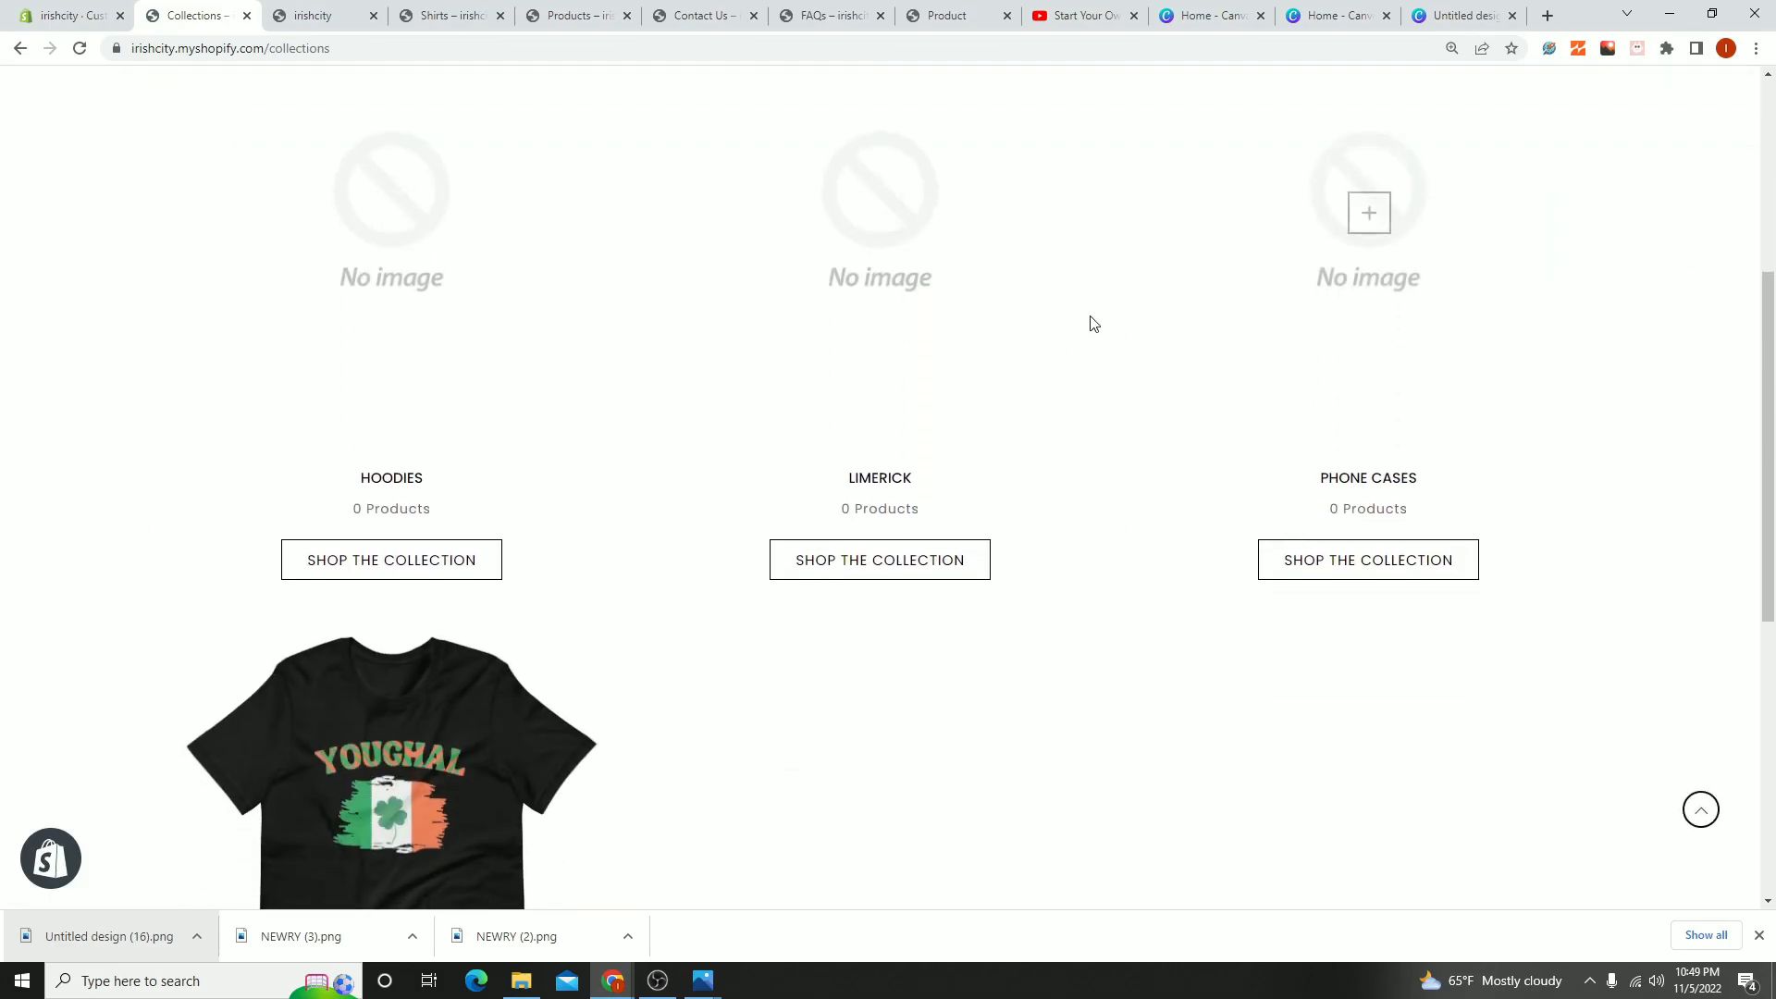
scroll(939, 496, down, 5)
scroll(1062, 622, up, 10)
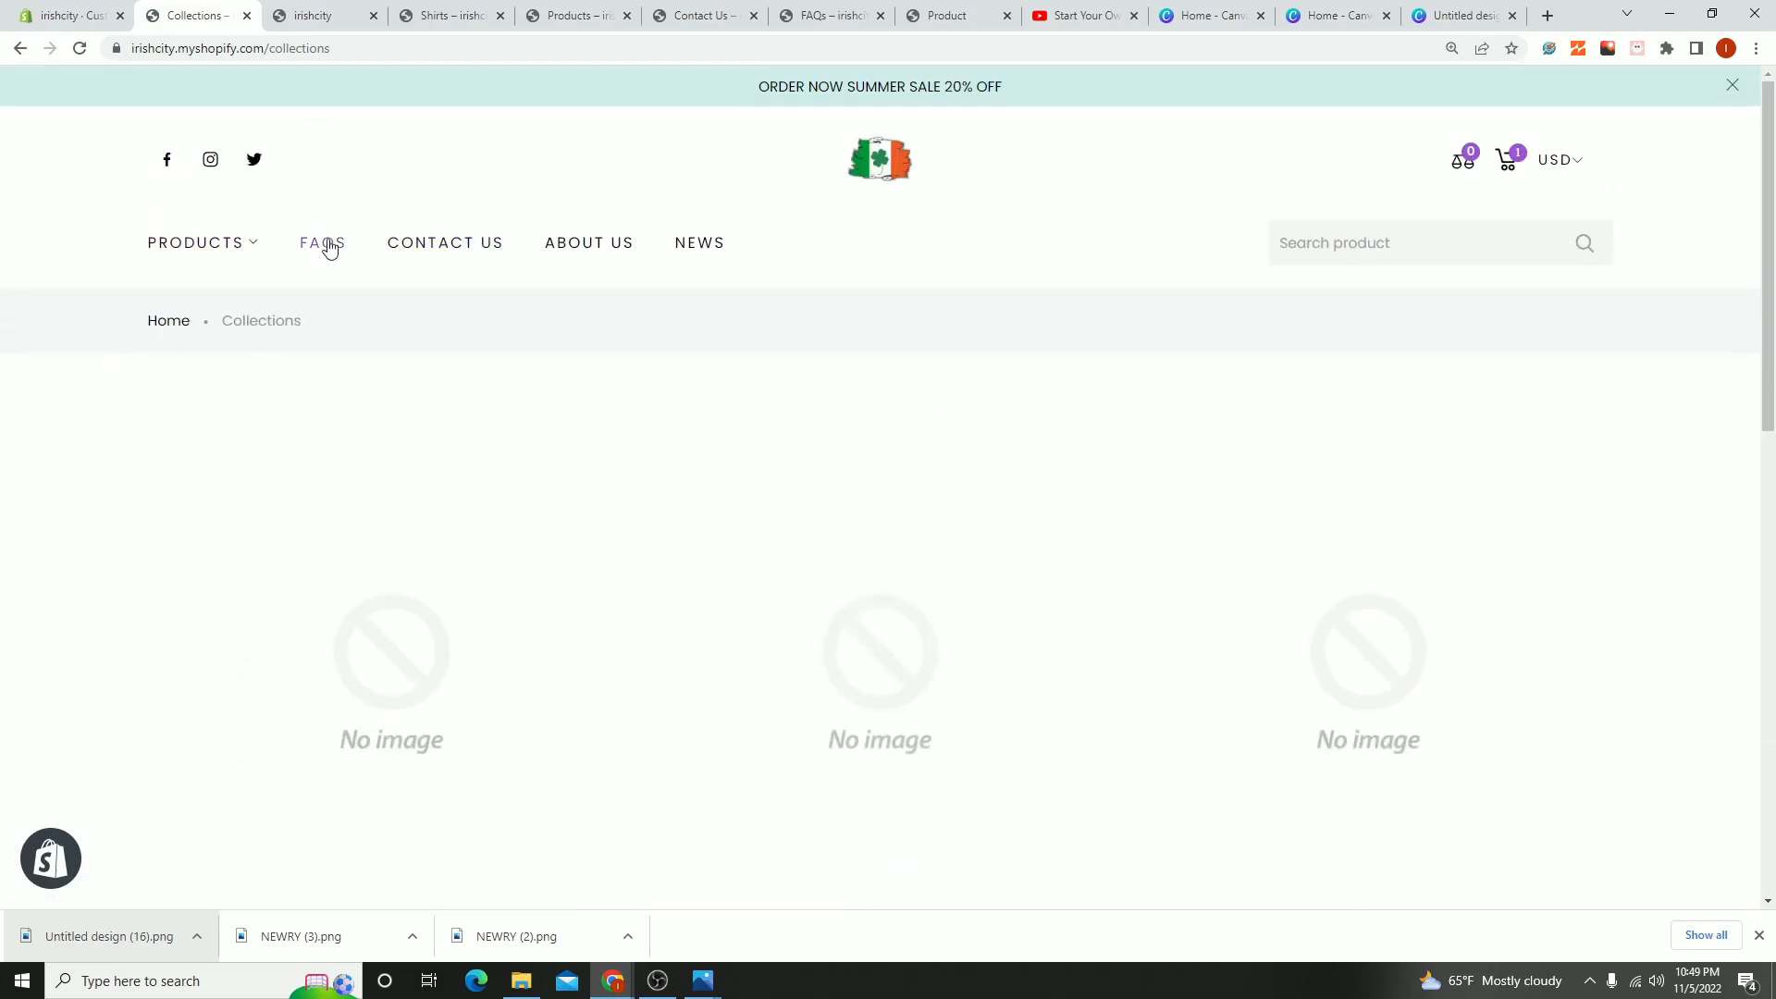
click(324, 250)
click(418, 248)
click(756, 248)
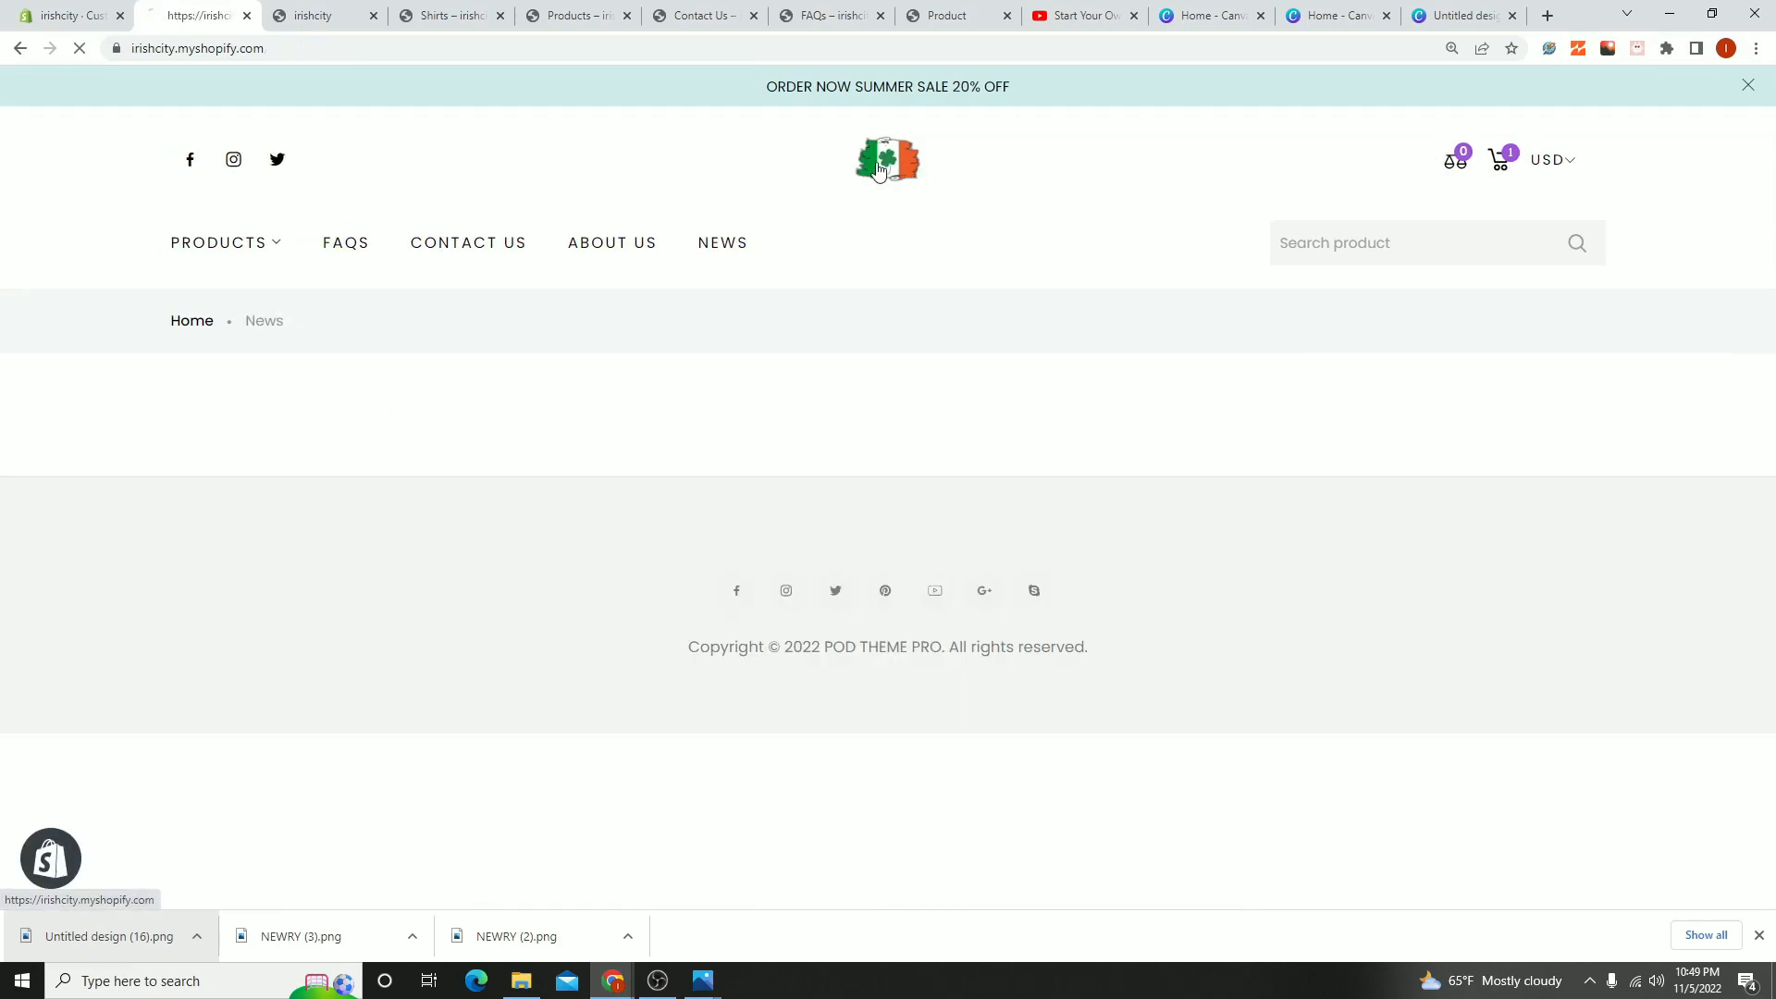
- Return to the storefront's home page and examine its product, banner and service guarantee sections
scroll(860, 595, down, 10)
scroll(484, 598, up, 5)
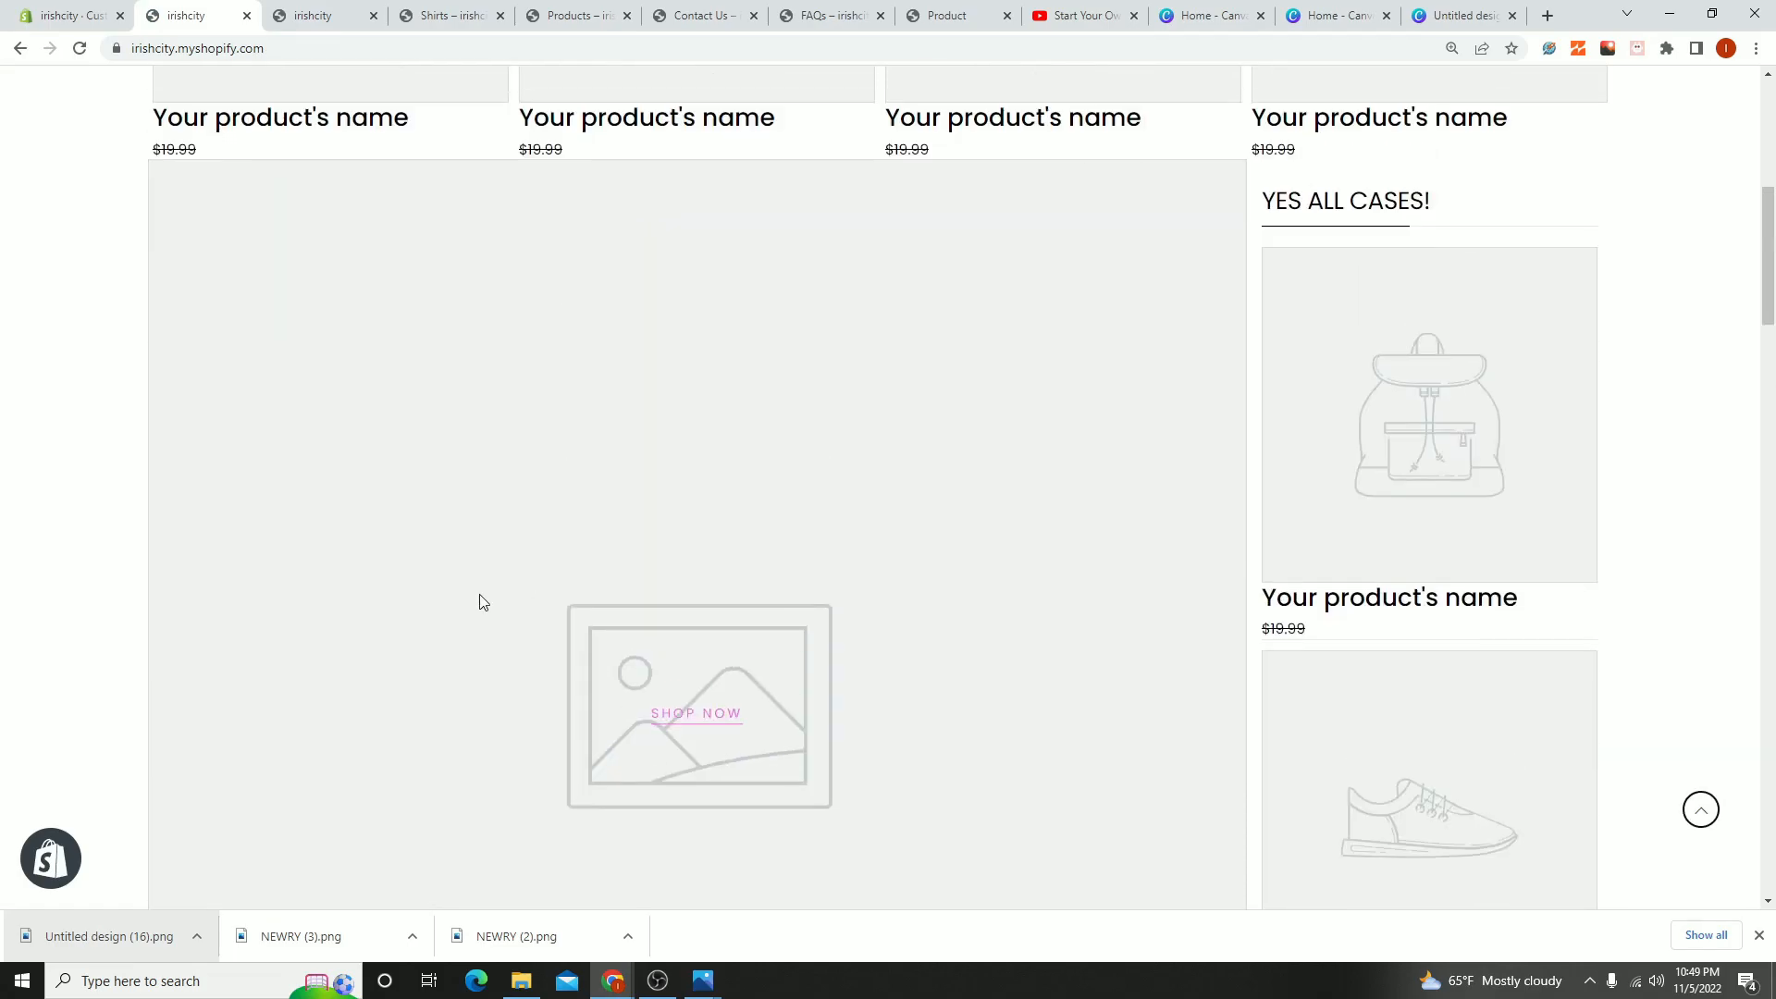
scroll(480, 602, up, 7)
scroll(943, 685, down, 15)
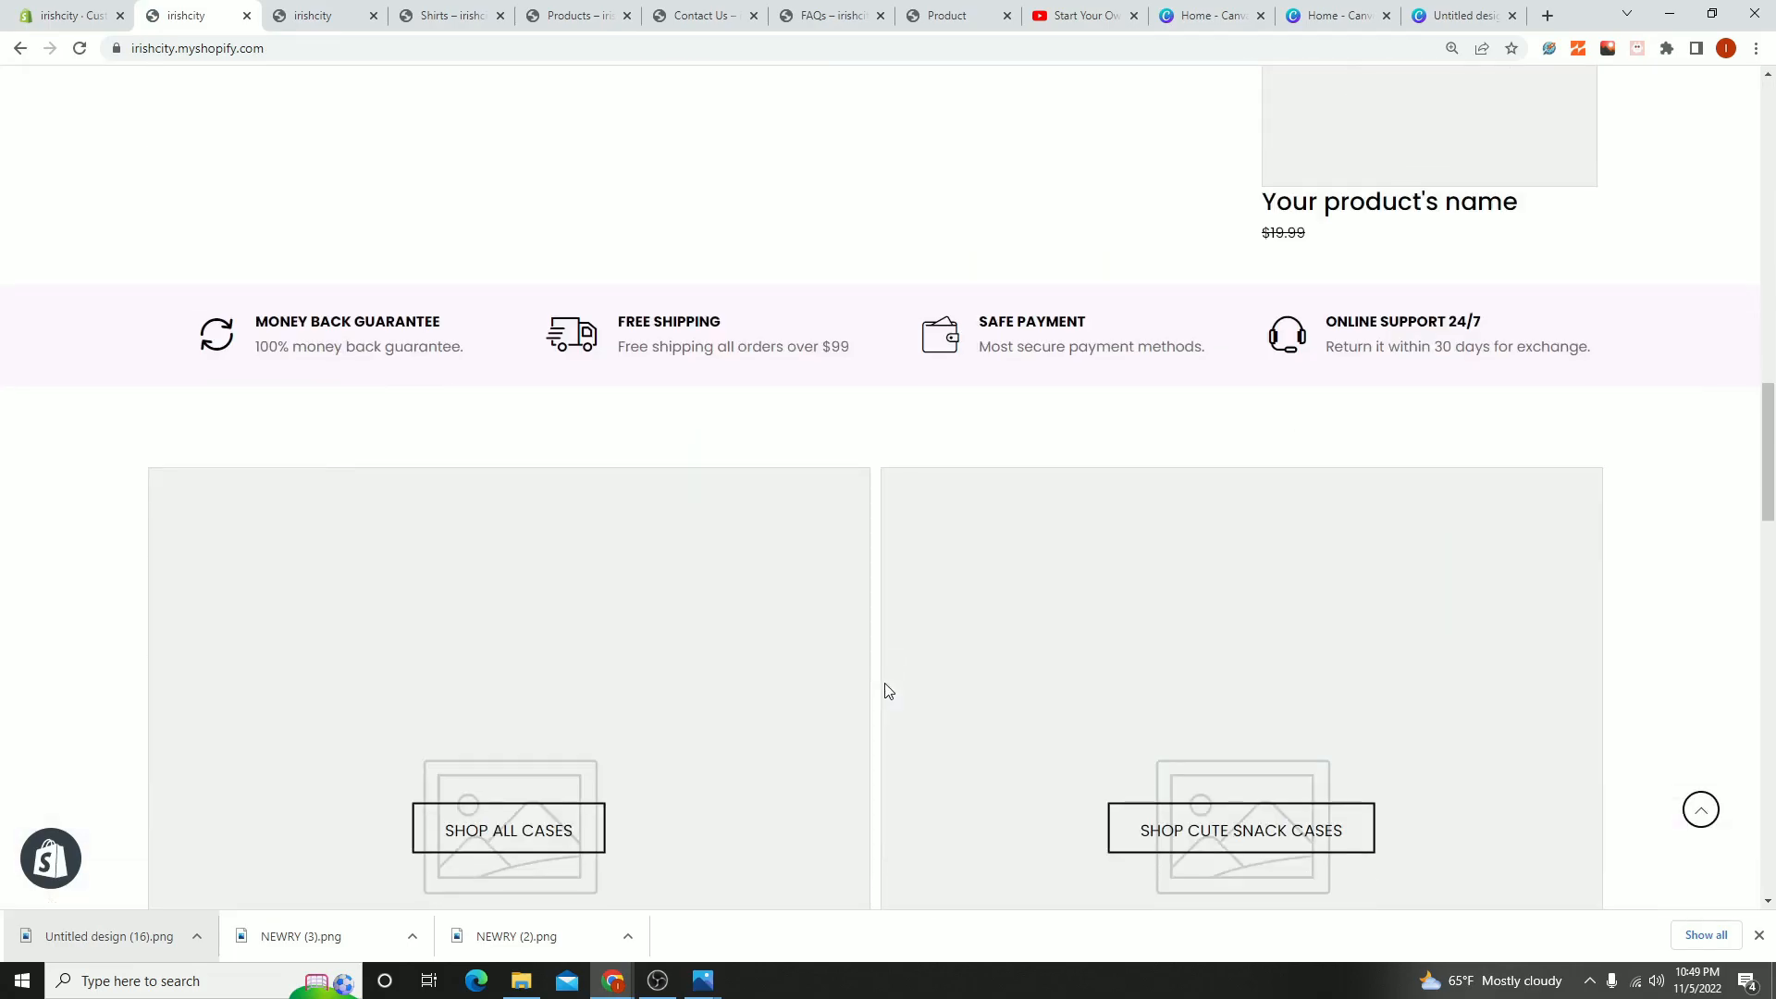
scroll(885, 691, down, 8)
scroll(856, 694, up, 20)
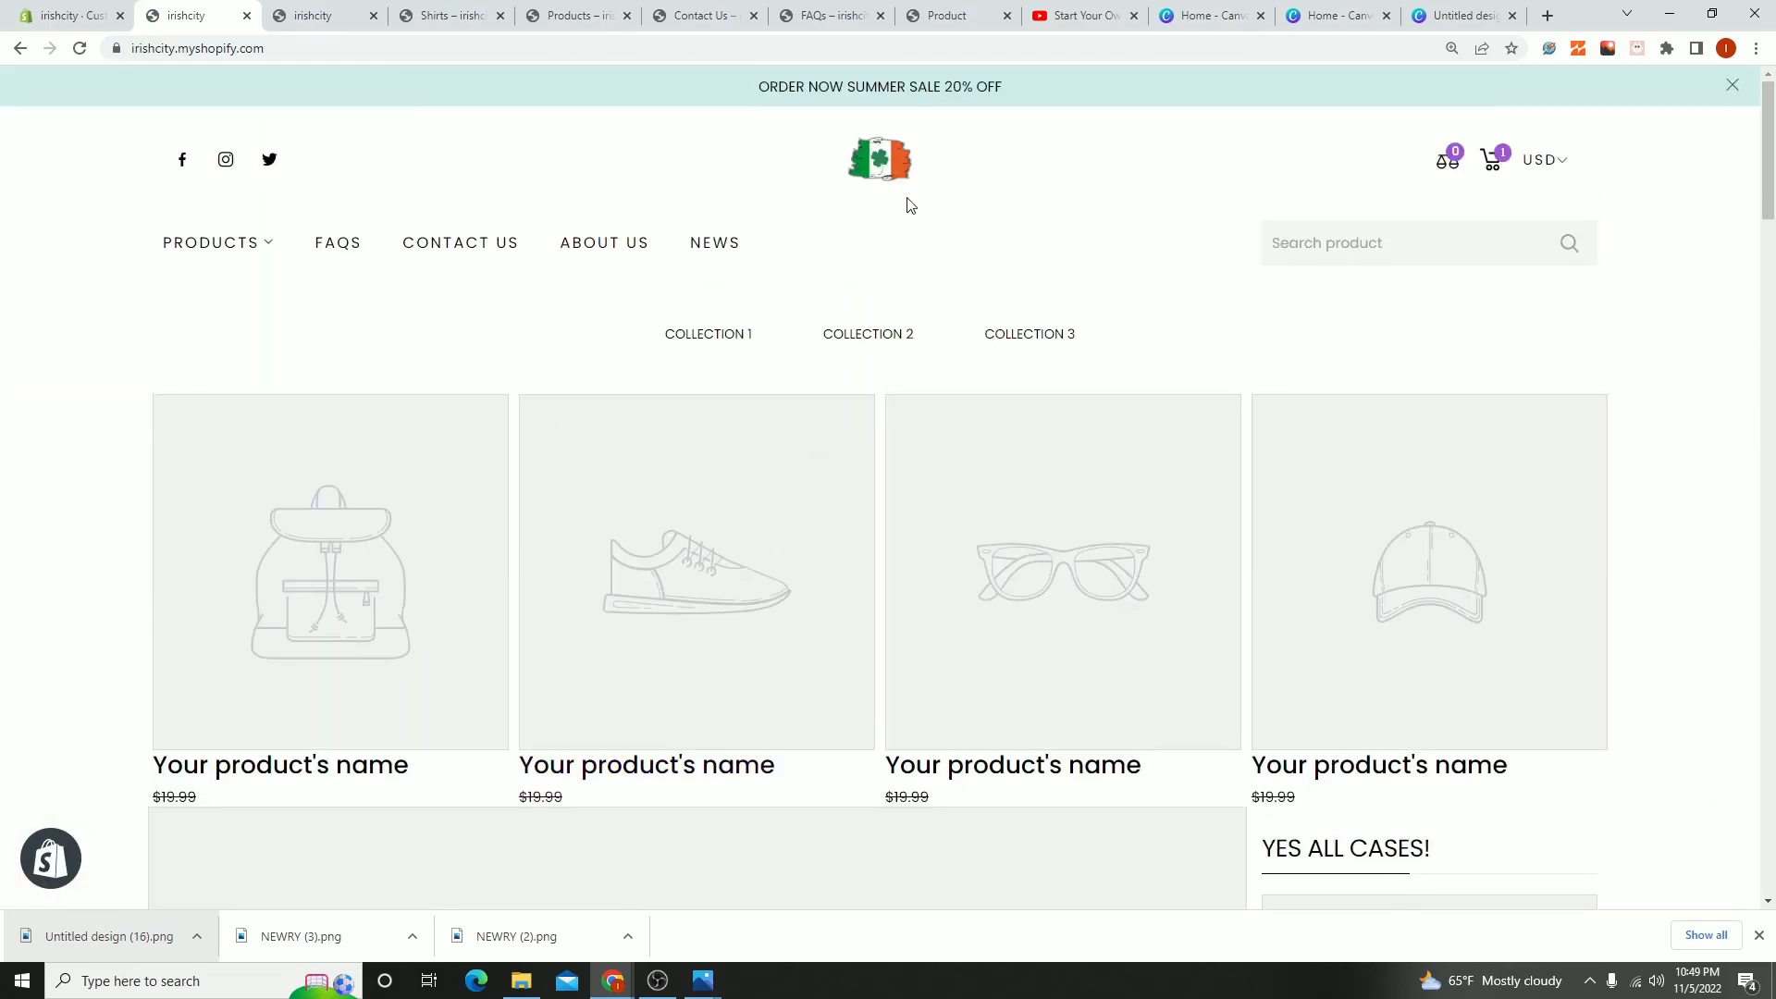
- View the flag logo image NEWRY (4).png in the image viewer and close it
mouse_move(712, 988)
click(759, 874)
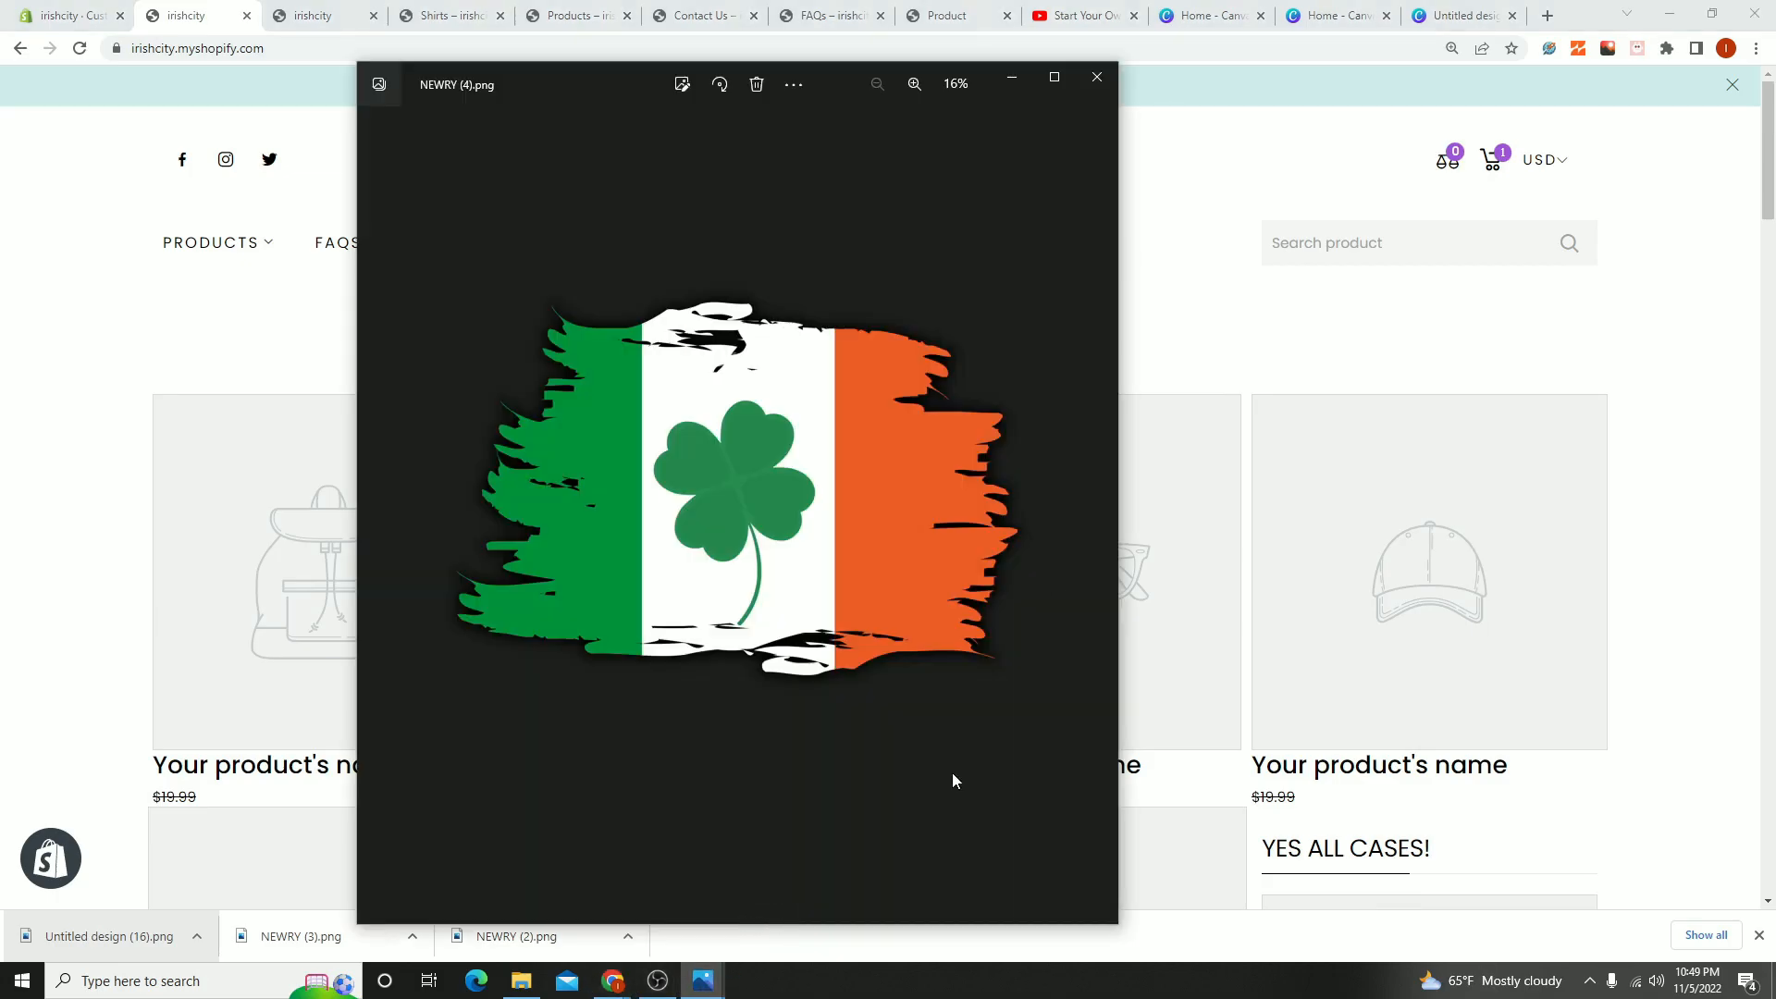
click(1096, 81)
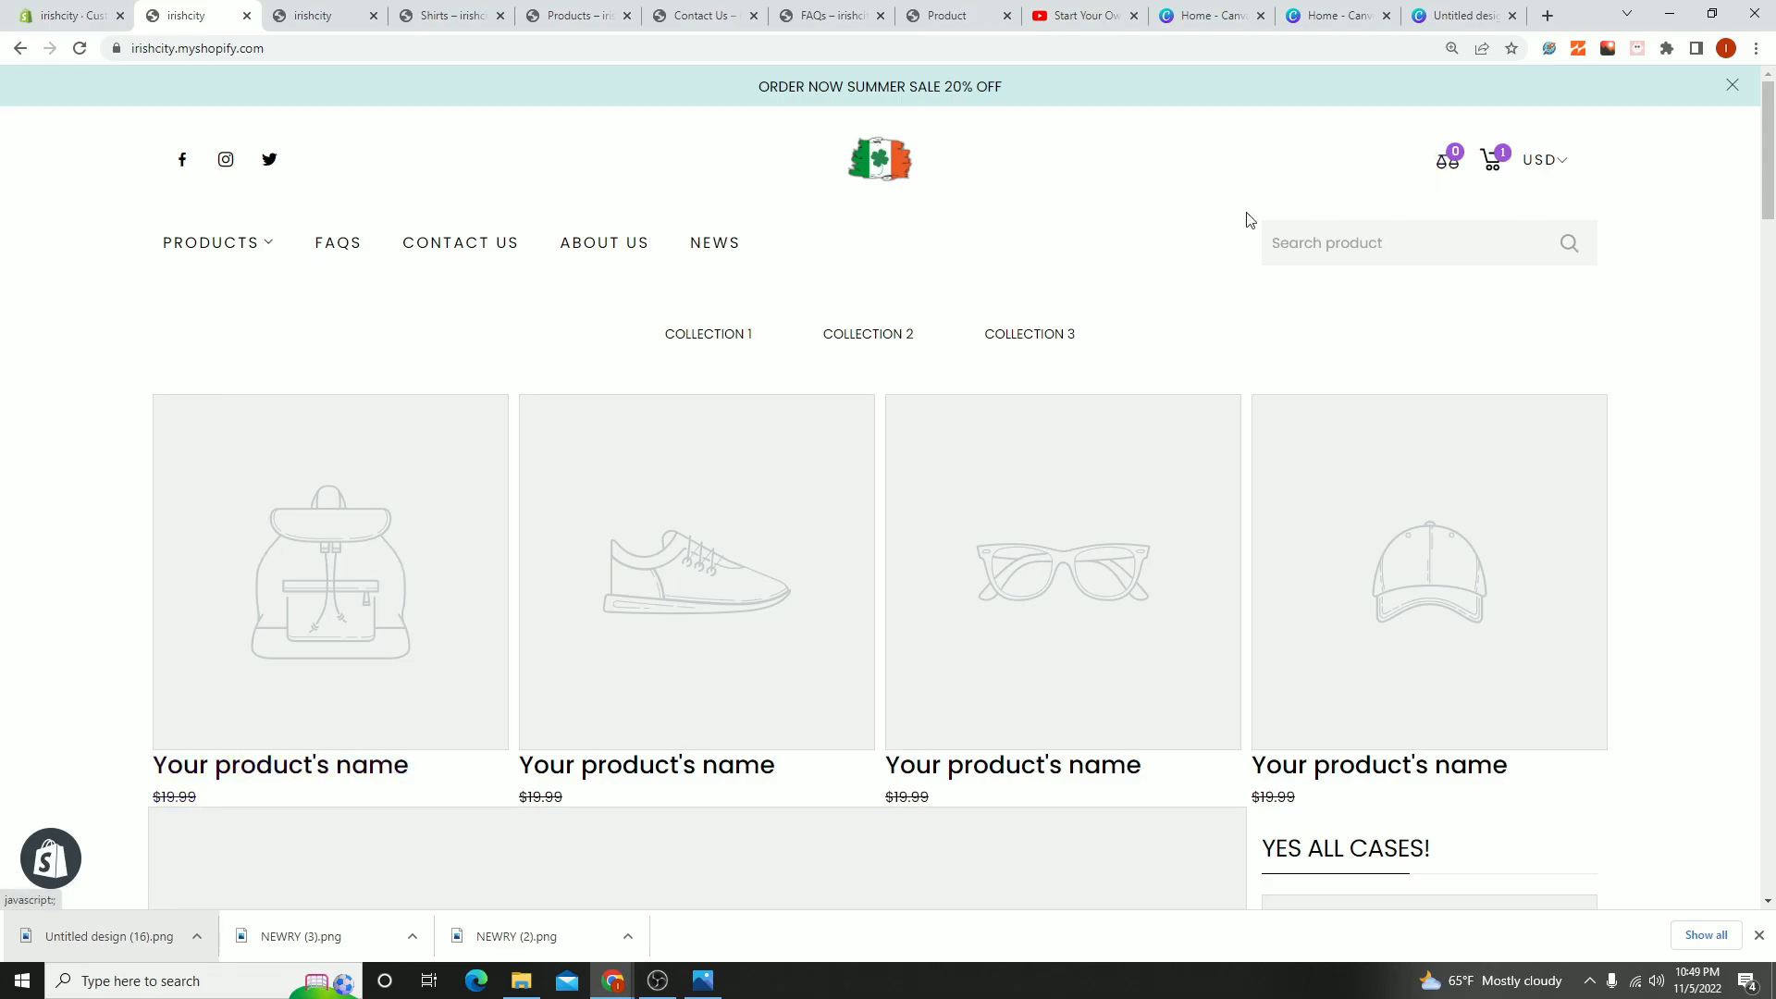
- Open the storefront's Shirts collection and view the Youghal Ireland shirt's product page
mouse_move(239, 251)
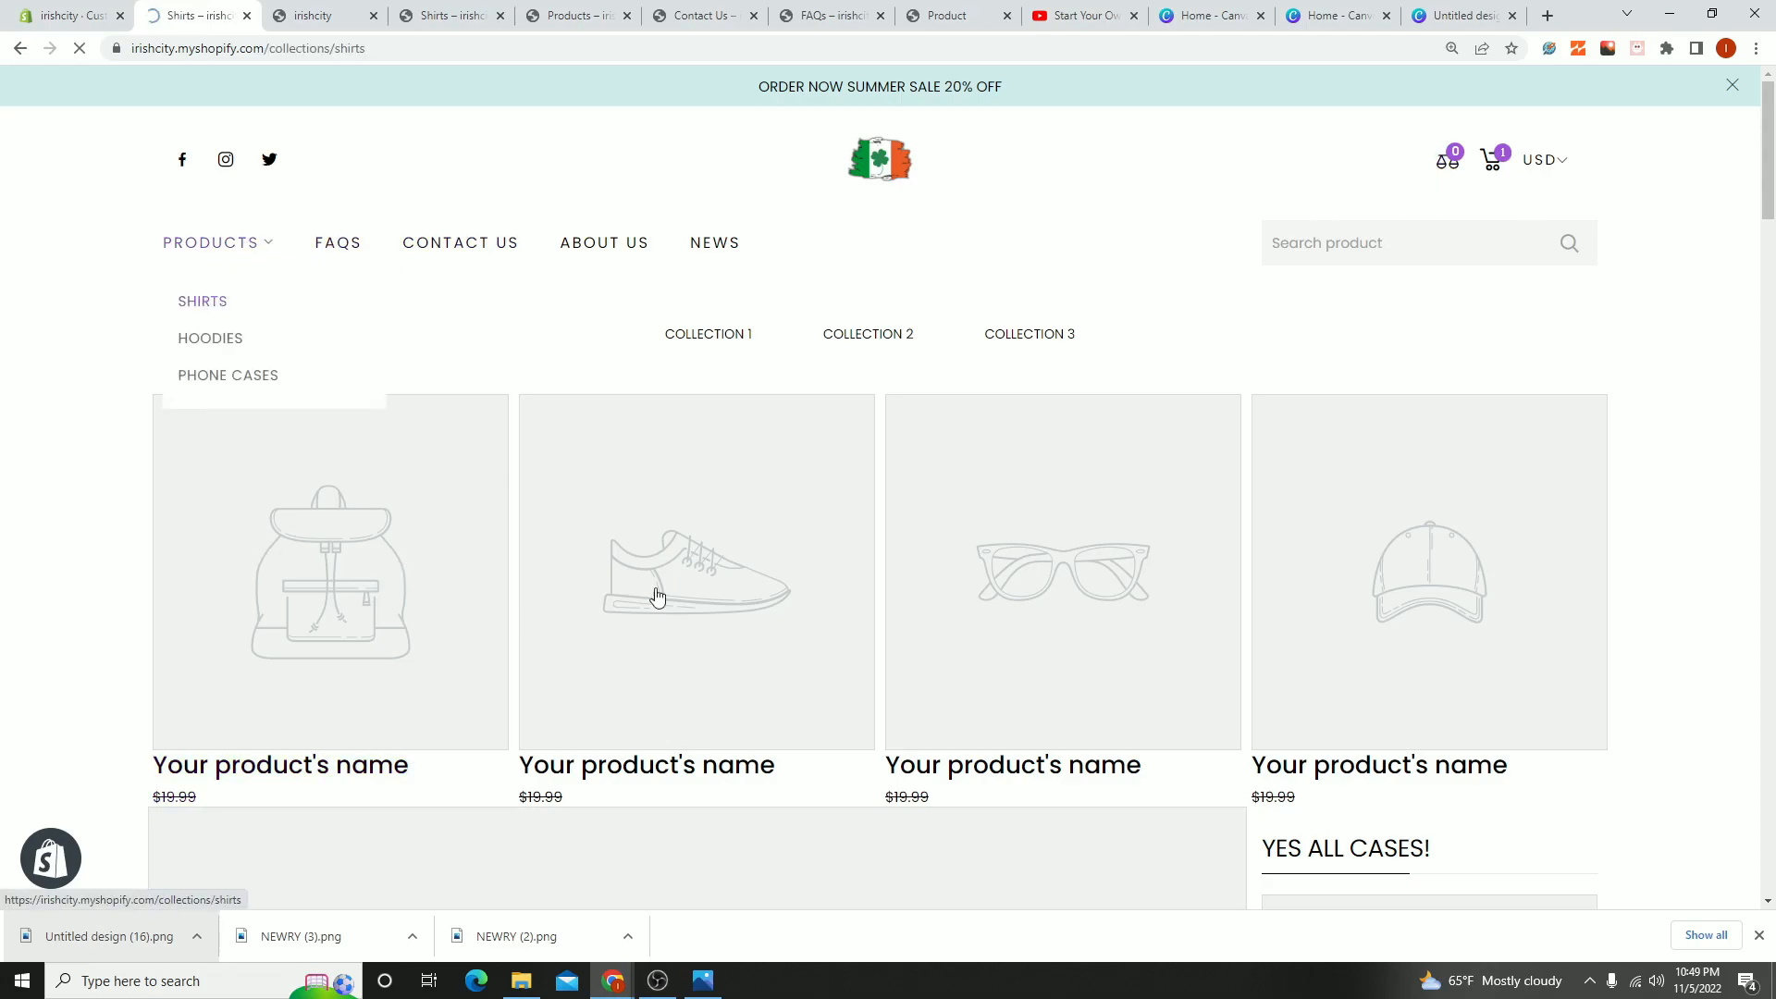
scroll(1011, 740, down, 5)
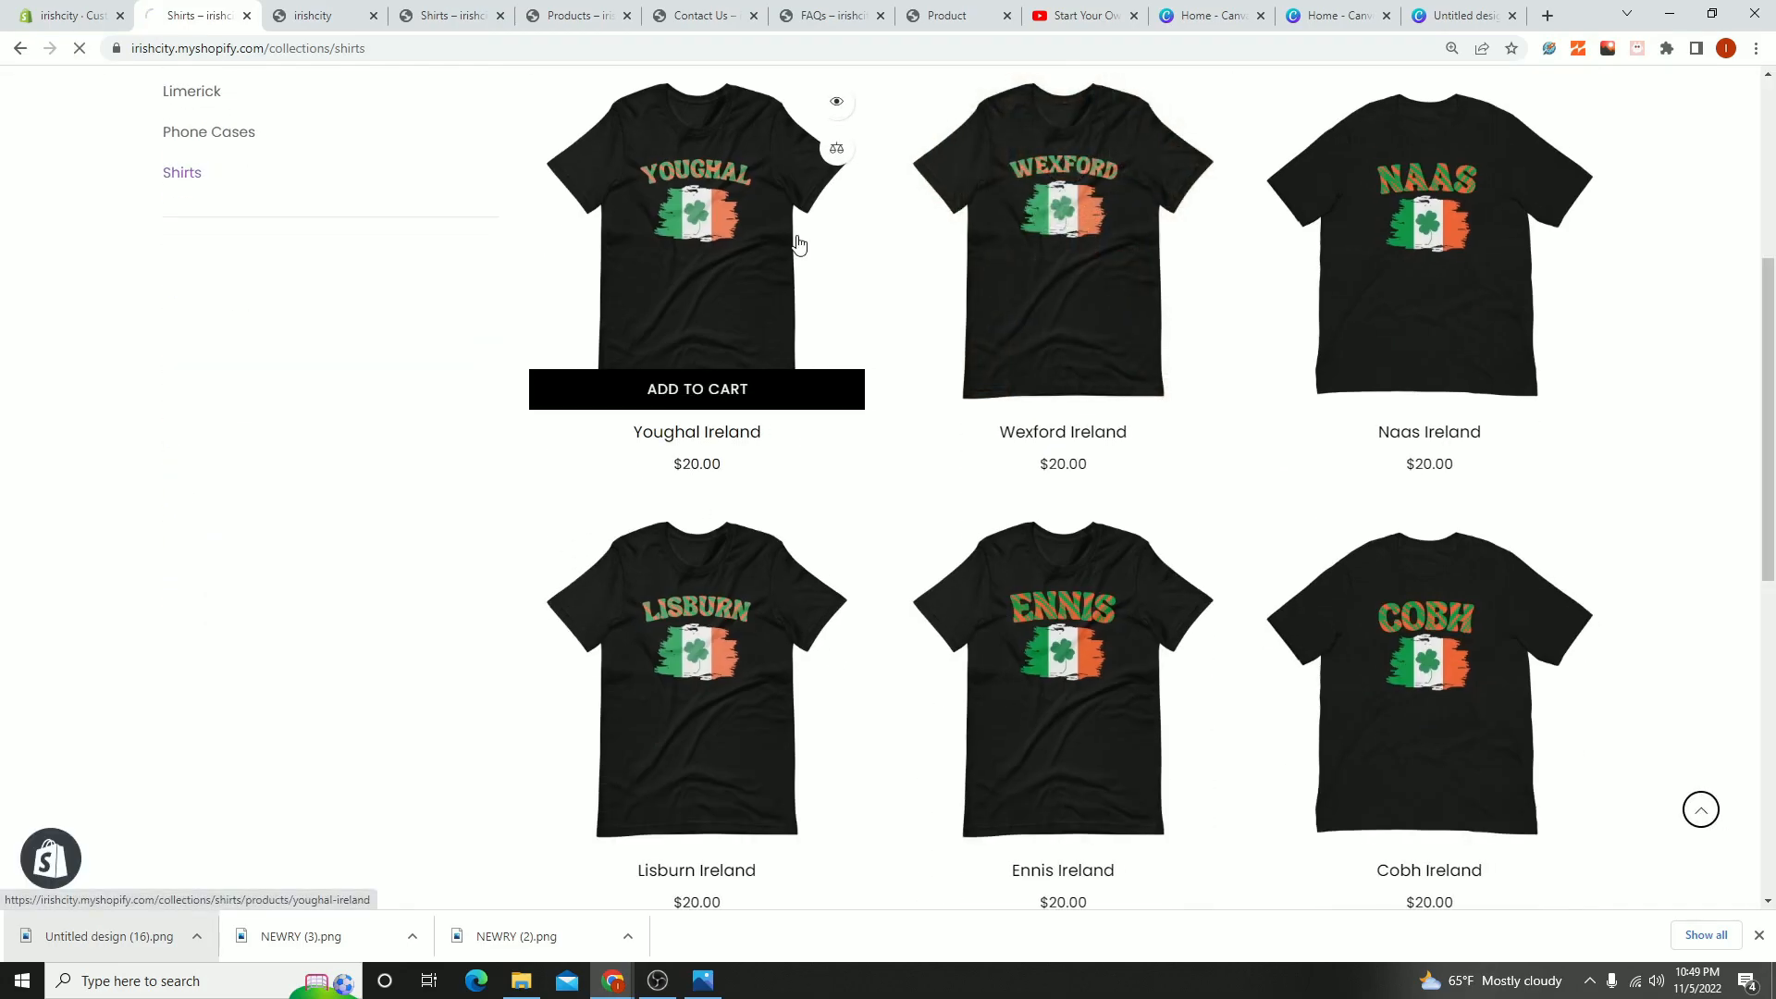
click(799, 244)
scroll(1184, 722, down, 3)
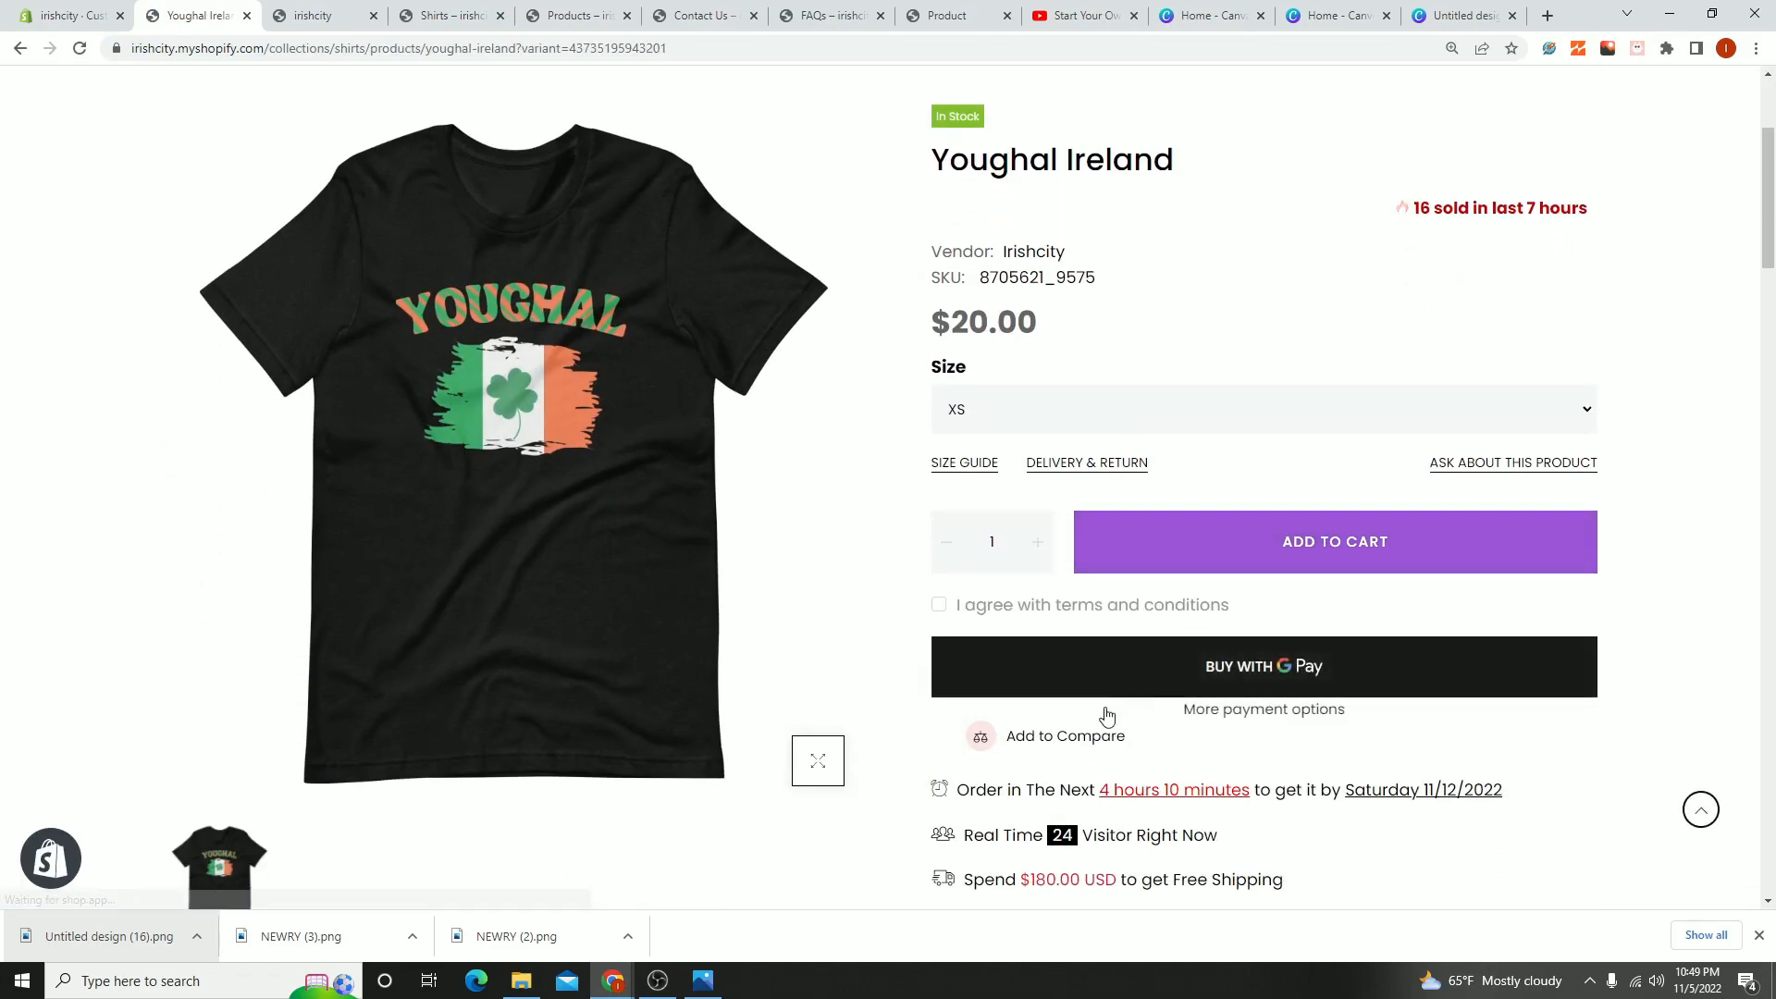
- Add the Youghal Ireland shirt to the product comparison, look over the comparison table and close it
click(1023, 735)
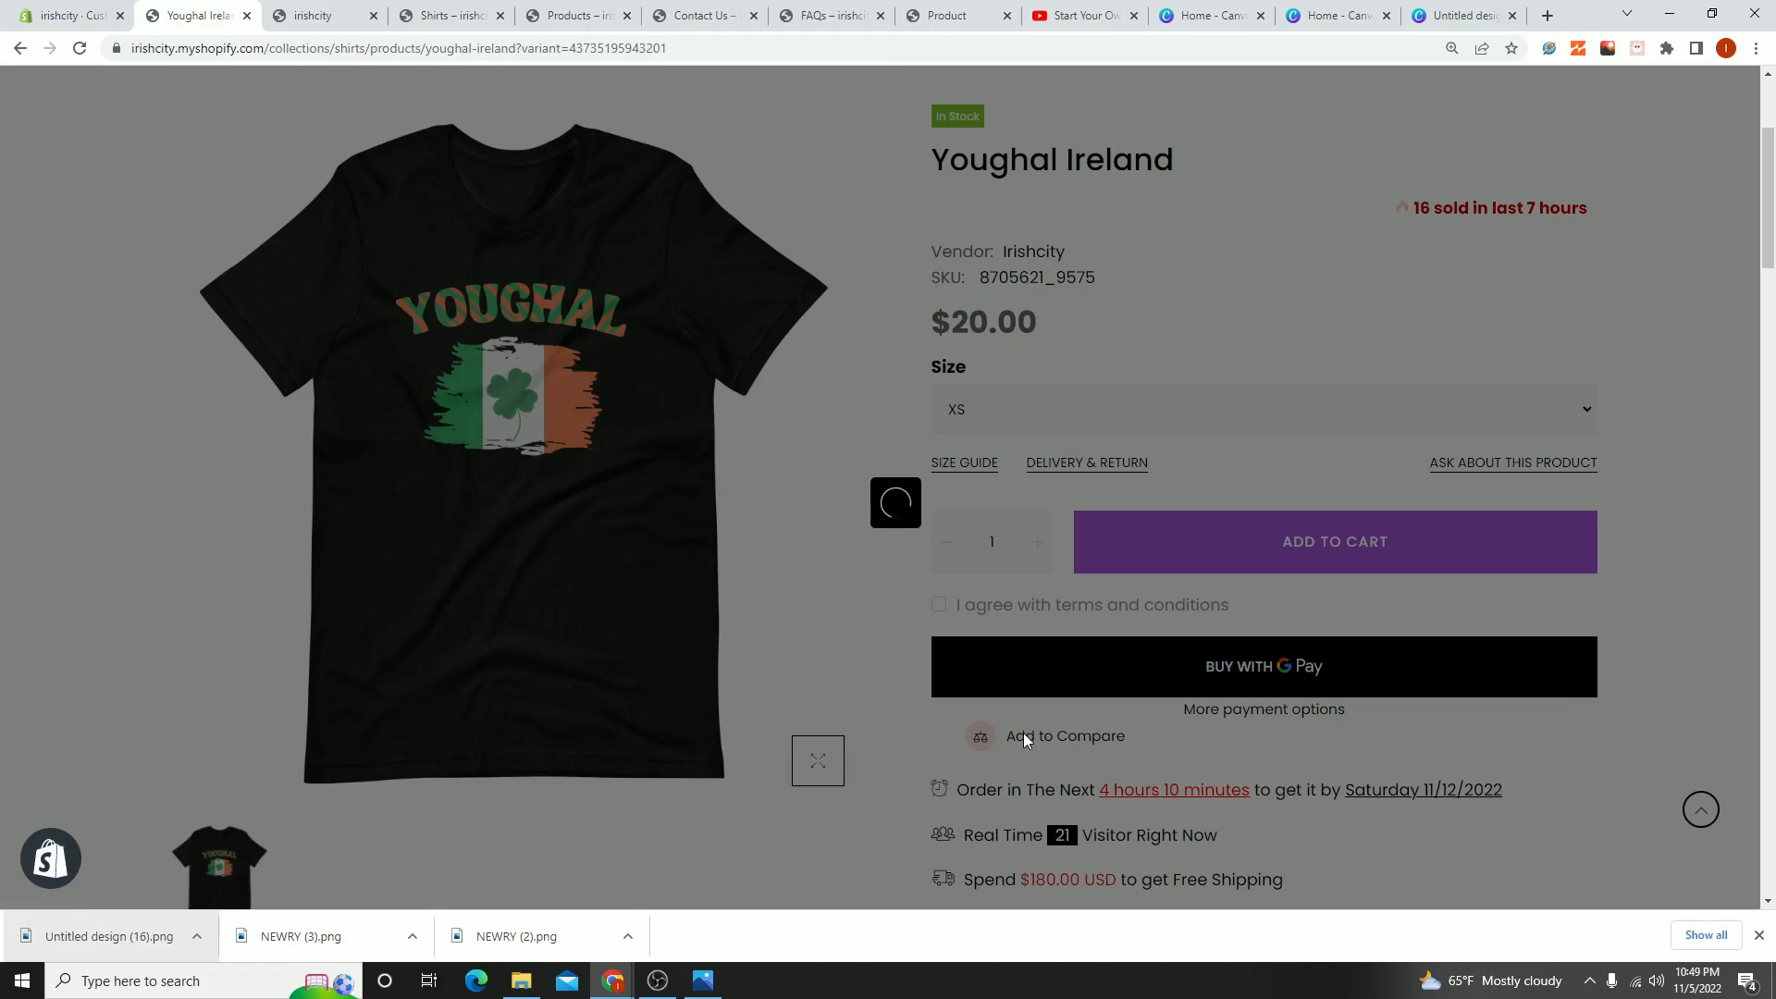
scroll(884, 638, down, 5)
scroll(1071, 528, up, 8)
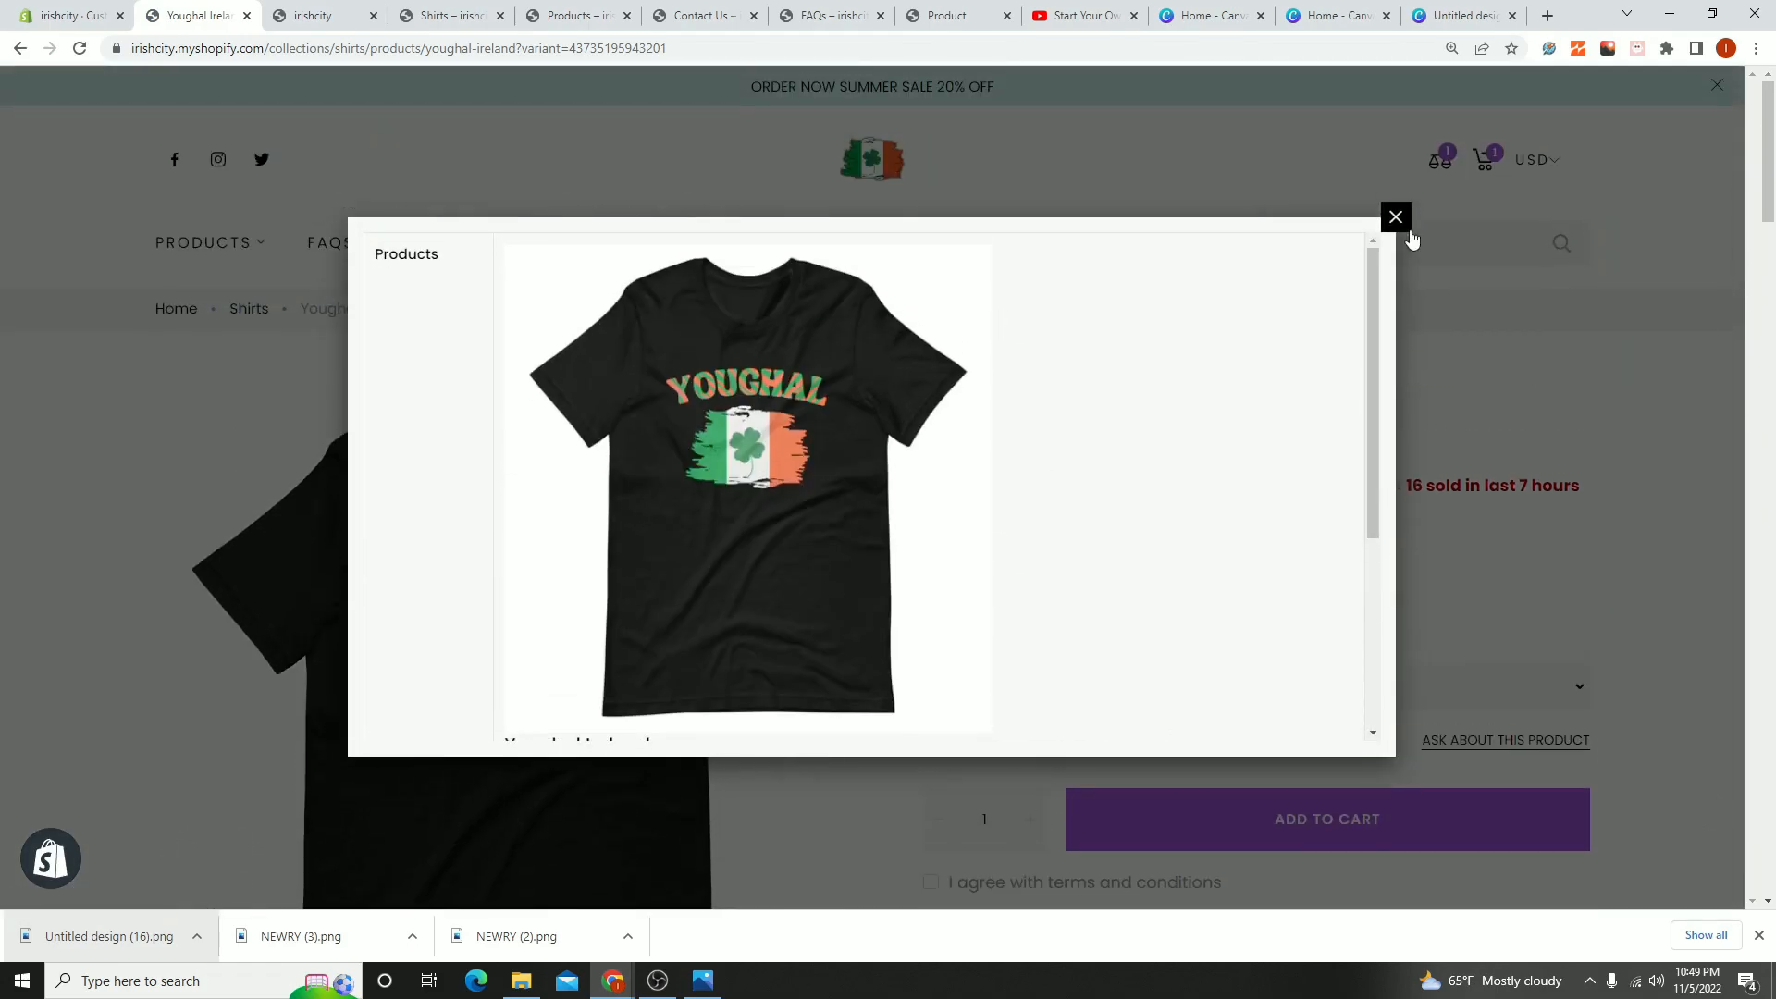
scroll(698, 697, down, 6)
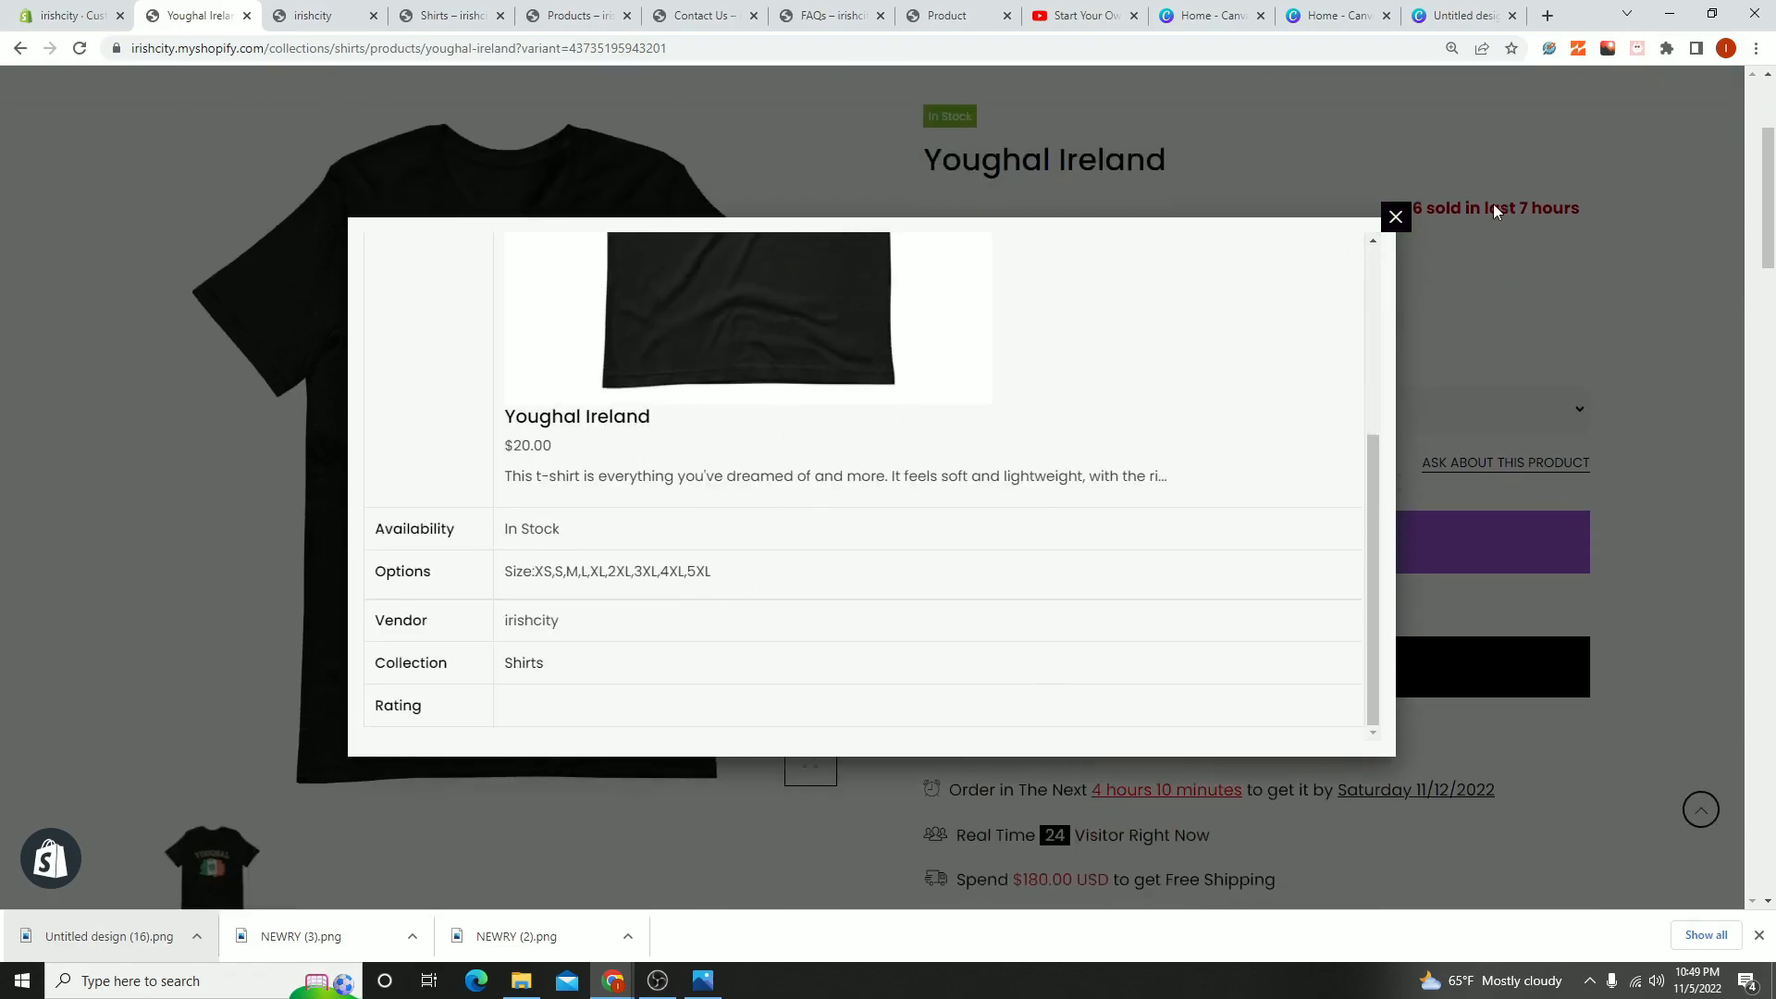
click(1398, 221)
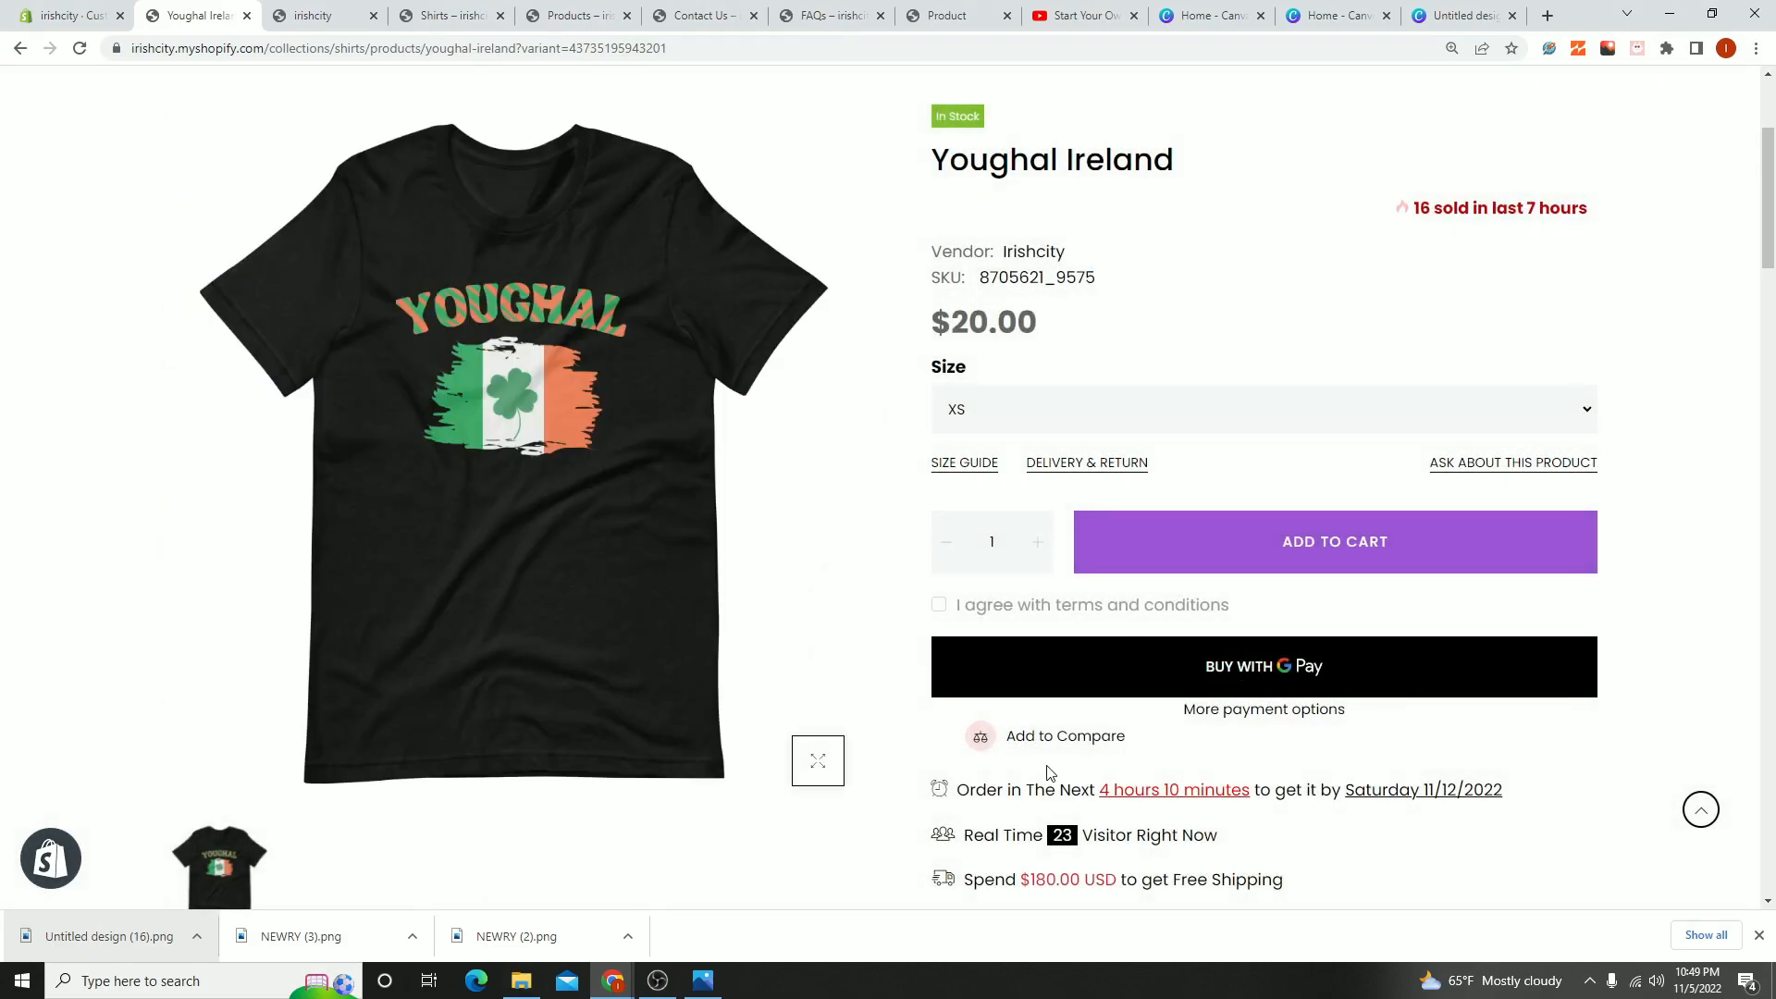
- Examine the Youghal Ireland product page, including its purchase options, description and size guide tables
scroll(1022, 768, up, 3)
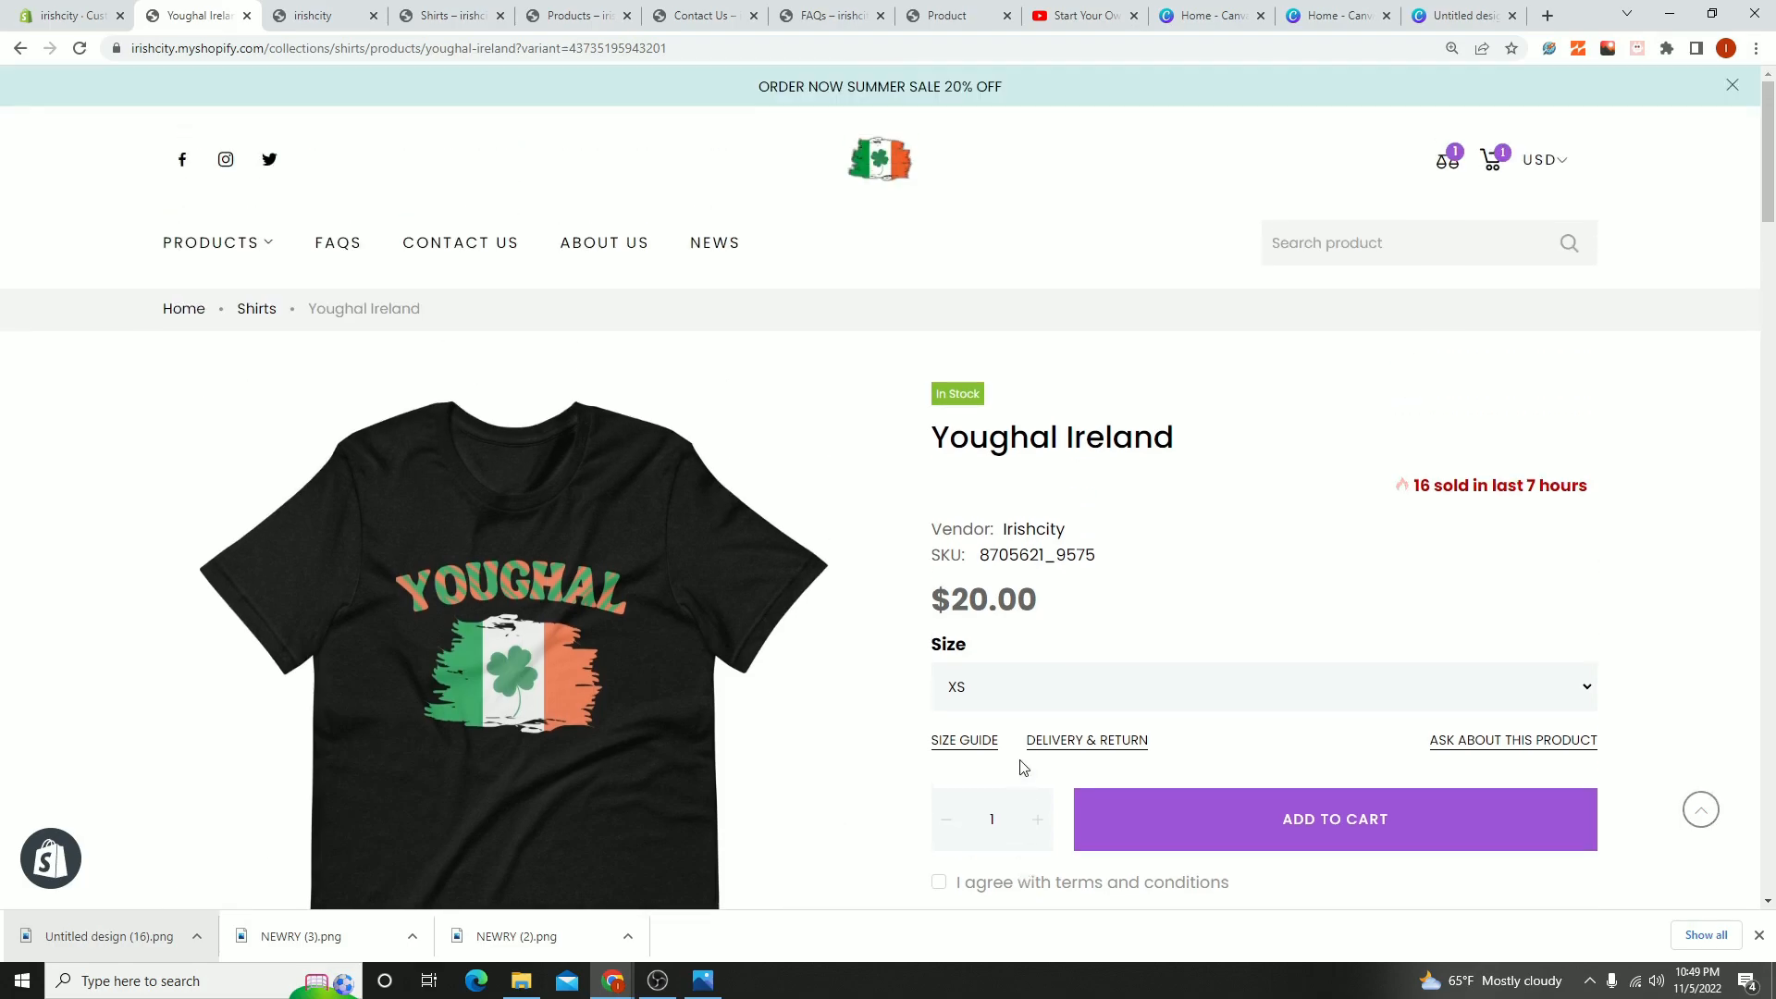
scroll(1008, 721, down, 6)
scroll(689, 465, up, 3)
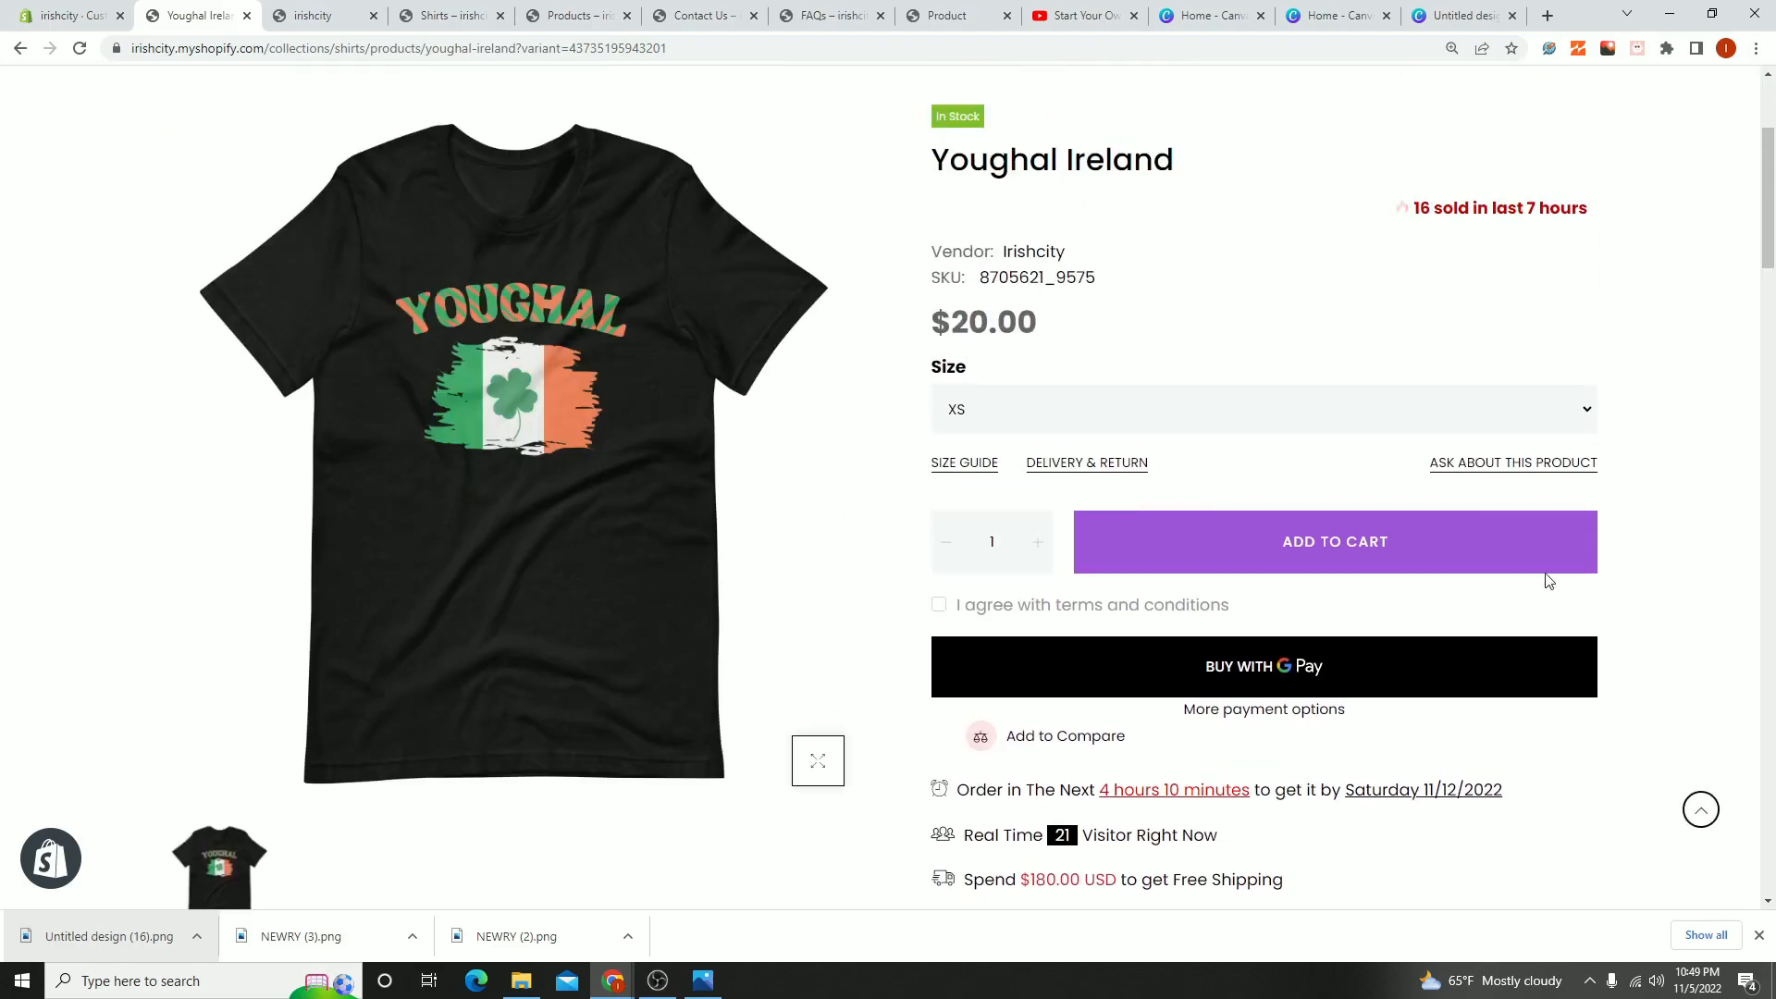
scroll(1087, 759, up, 3)
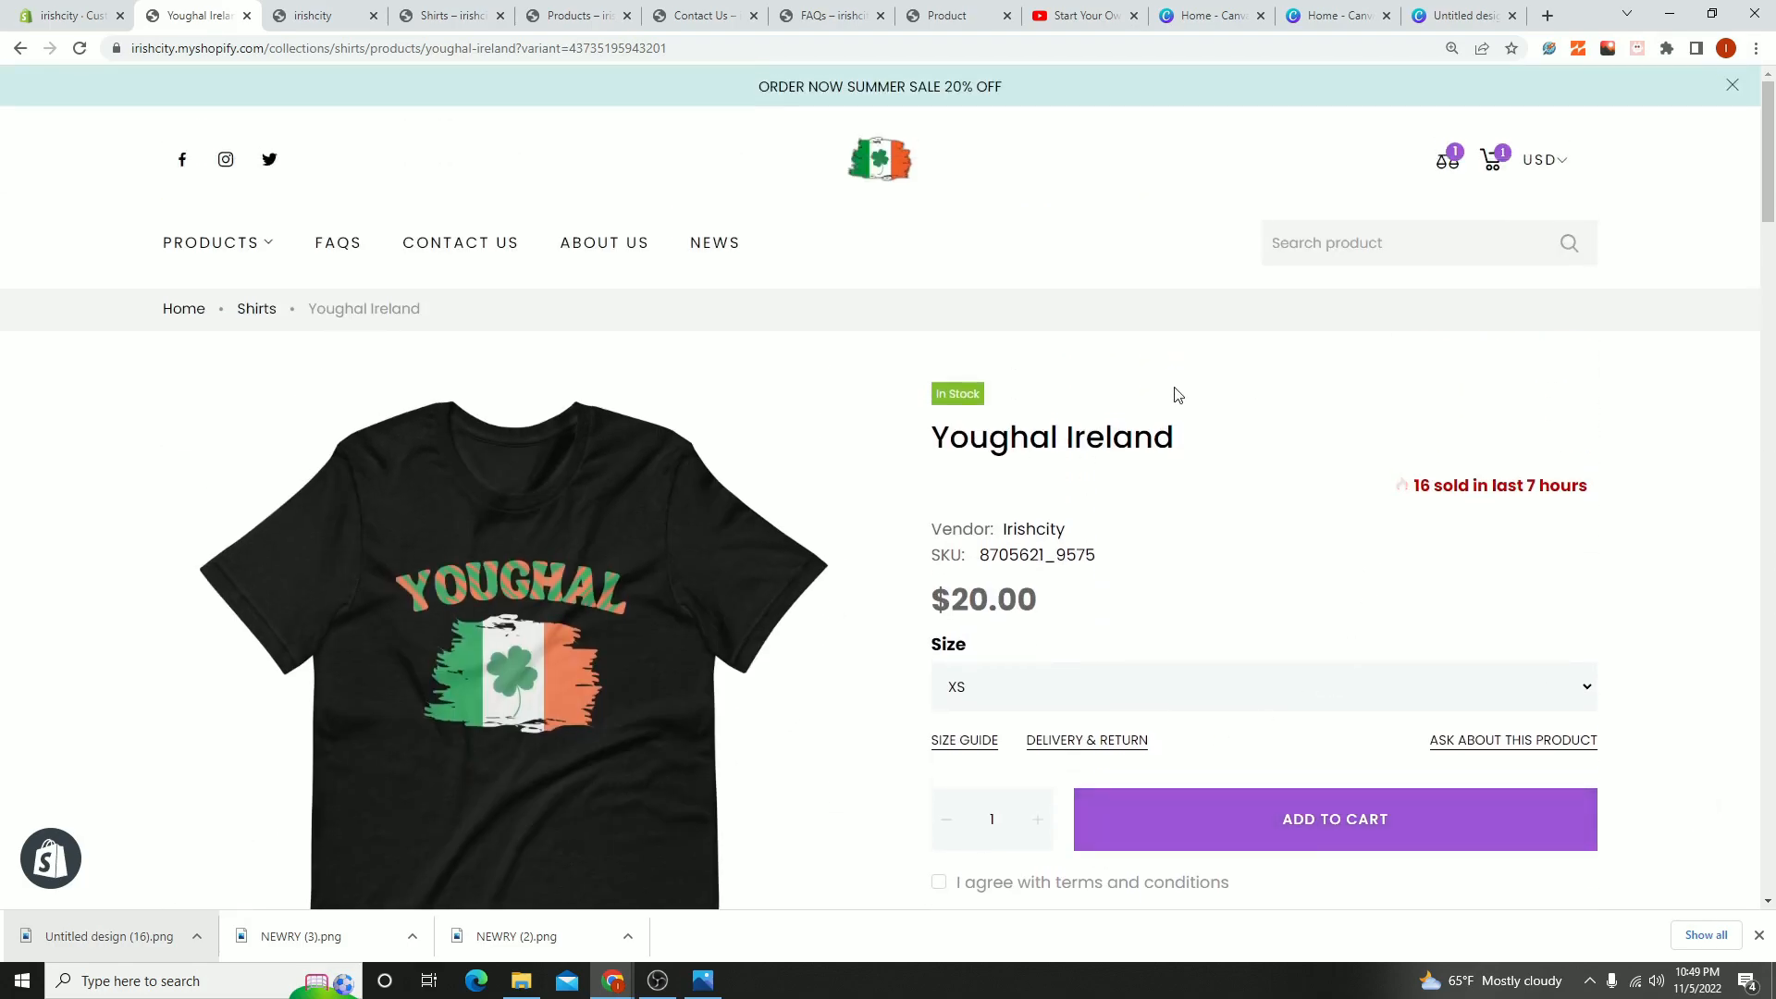
scroll(725, 630, down, 15)
scroll(824, 618, down, 20)
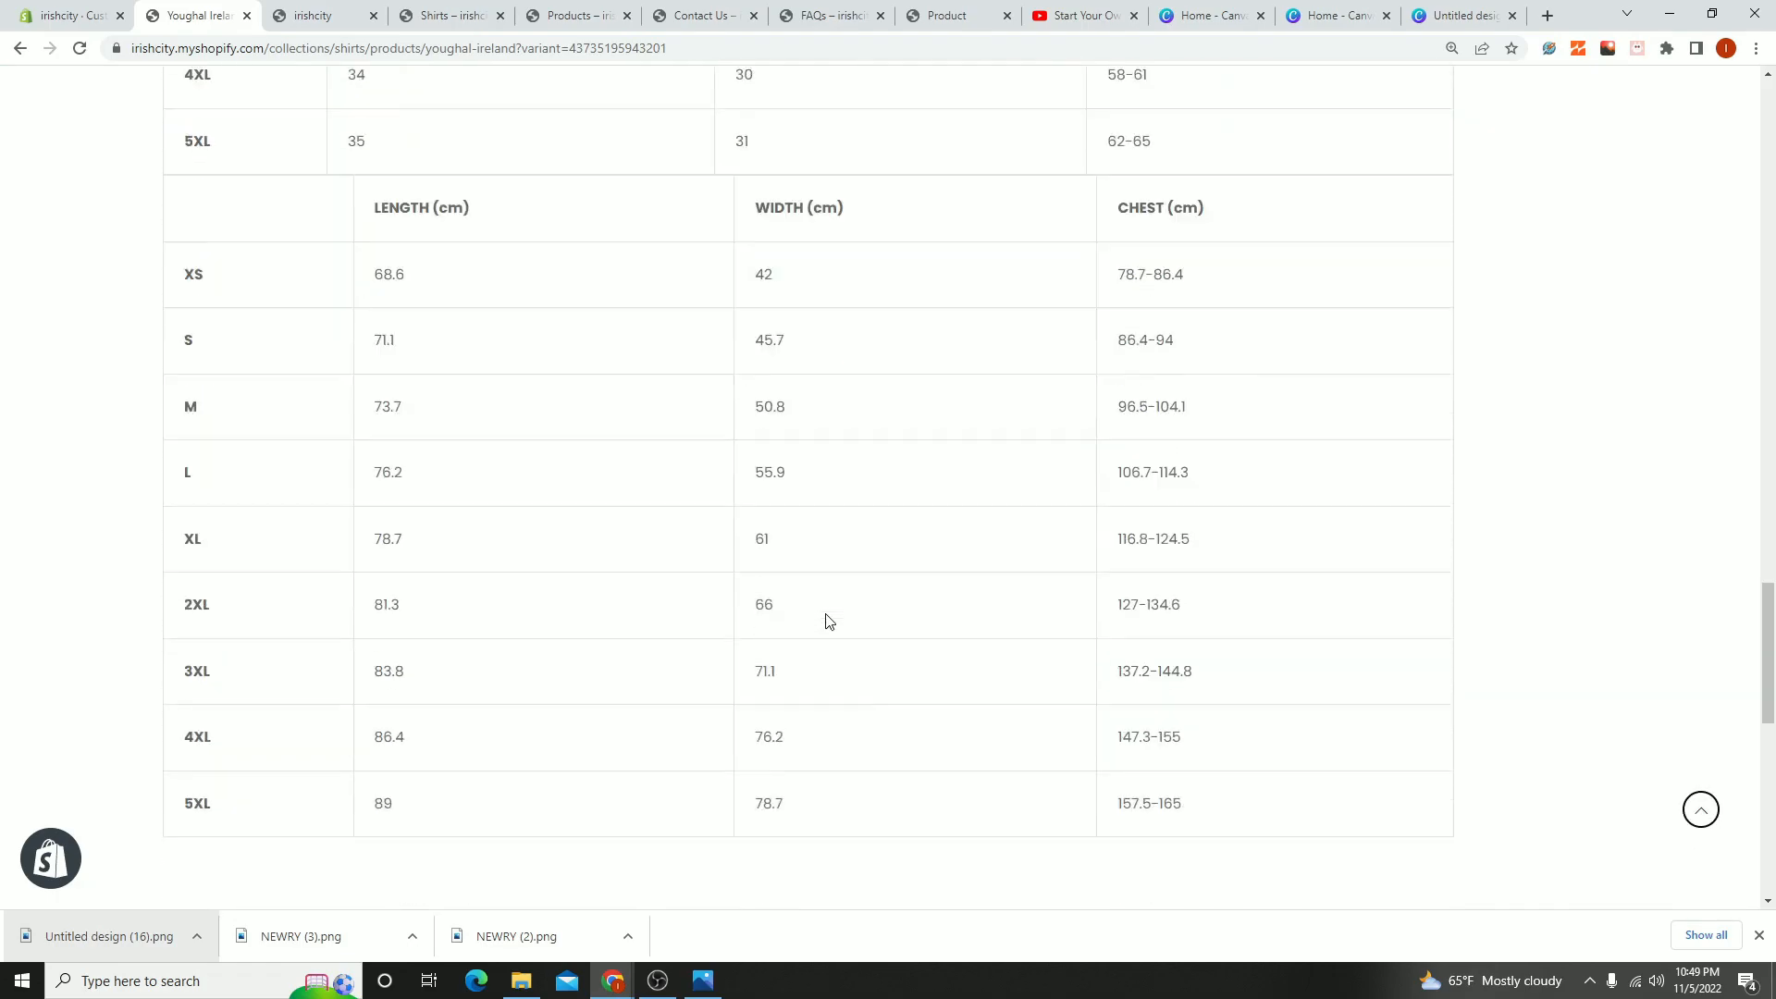
scroll(675, 230, up, 5)
scroll(645, 366, up, 15)
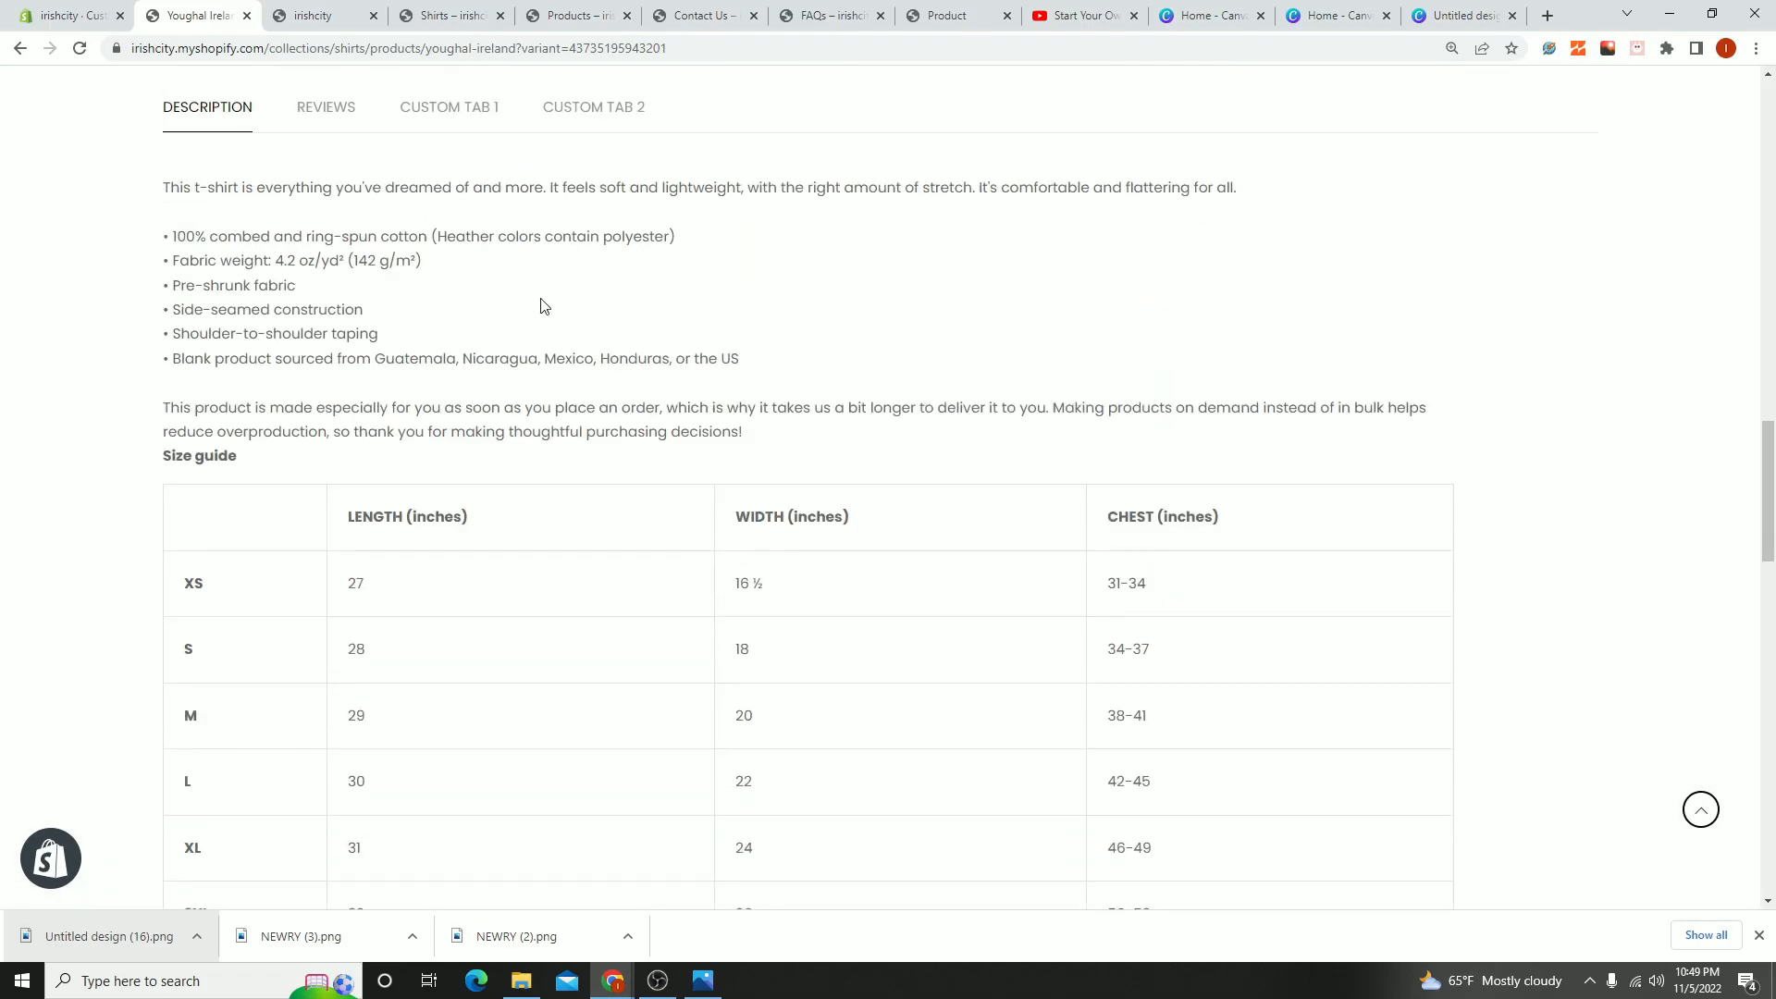
scroll(1131, 582, up, 3)
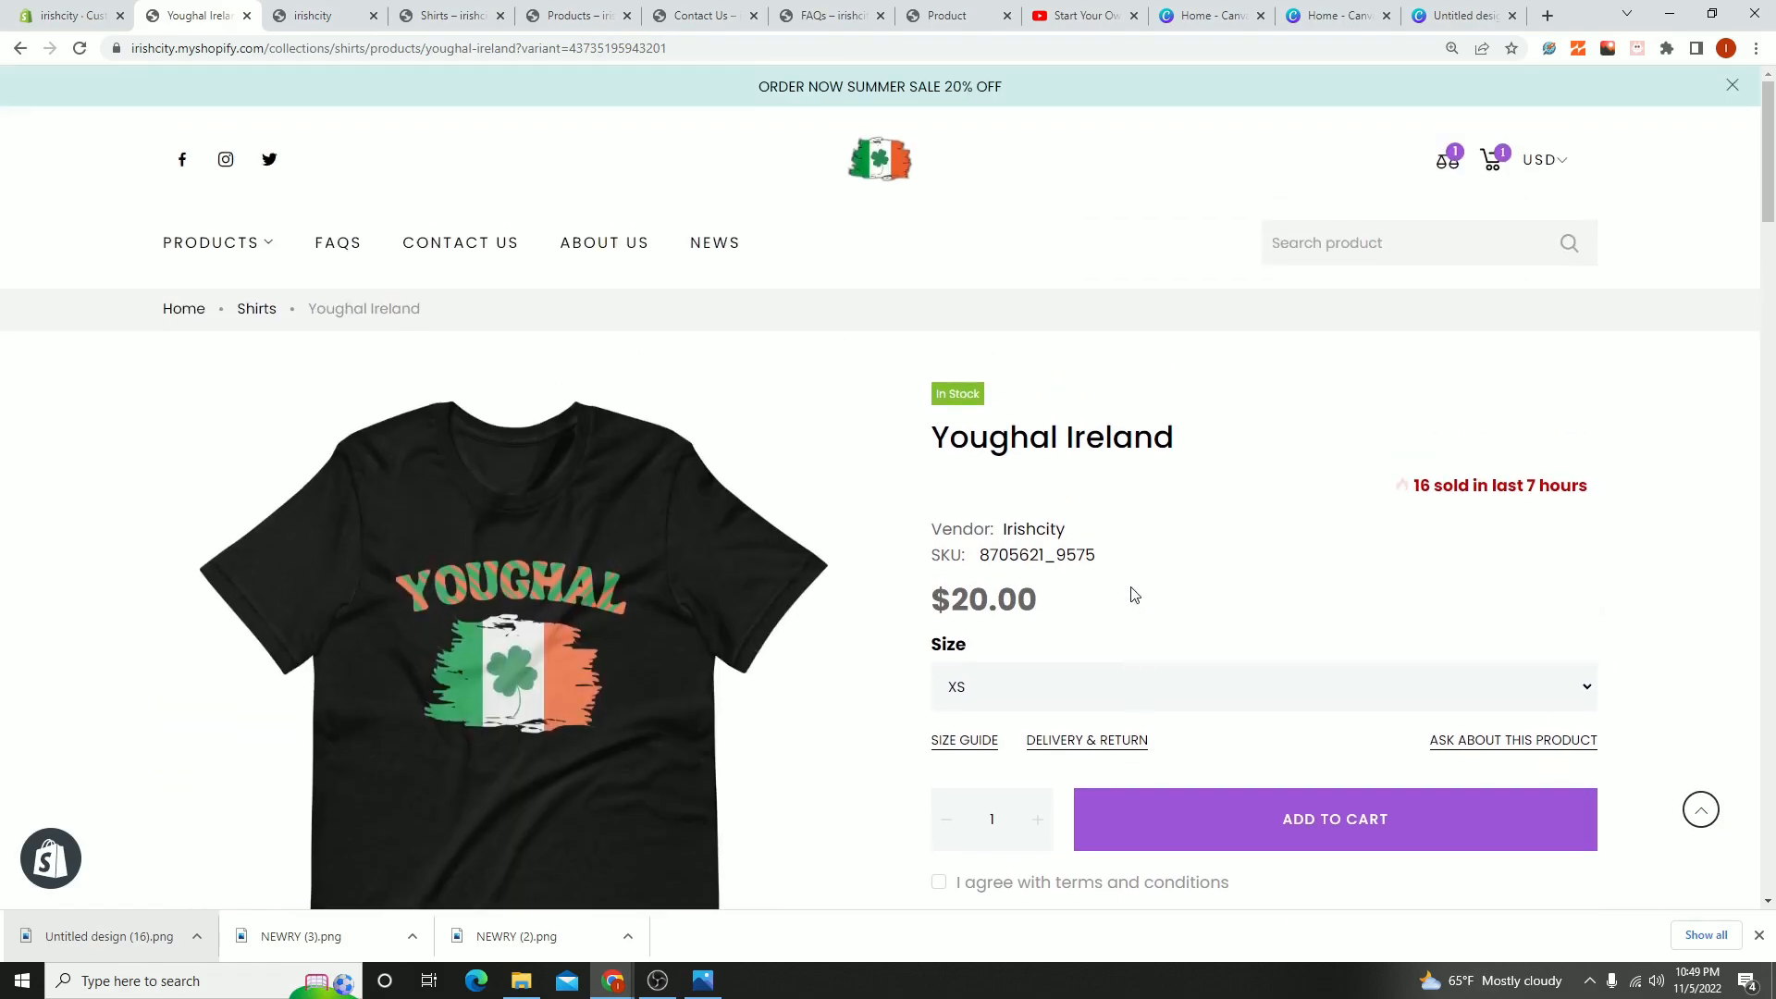
scroll(1131, 583, down, 8)
- Add the Ennis Ireland shirt from the related products to the comparison and open its product page
drag(1767, 267, 1759, 832)
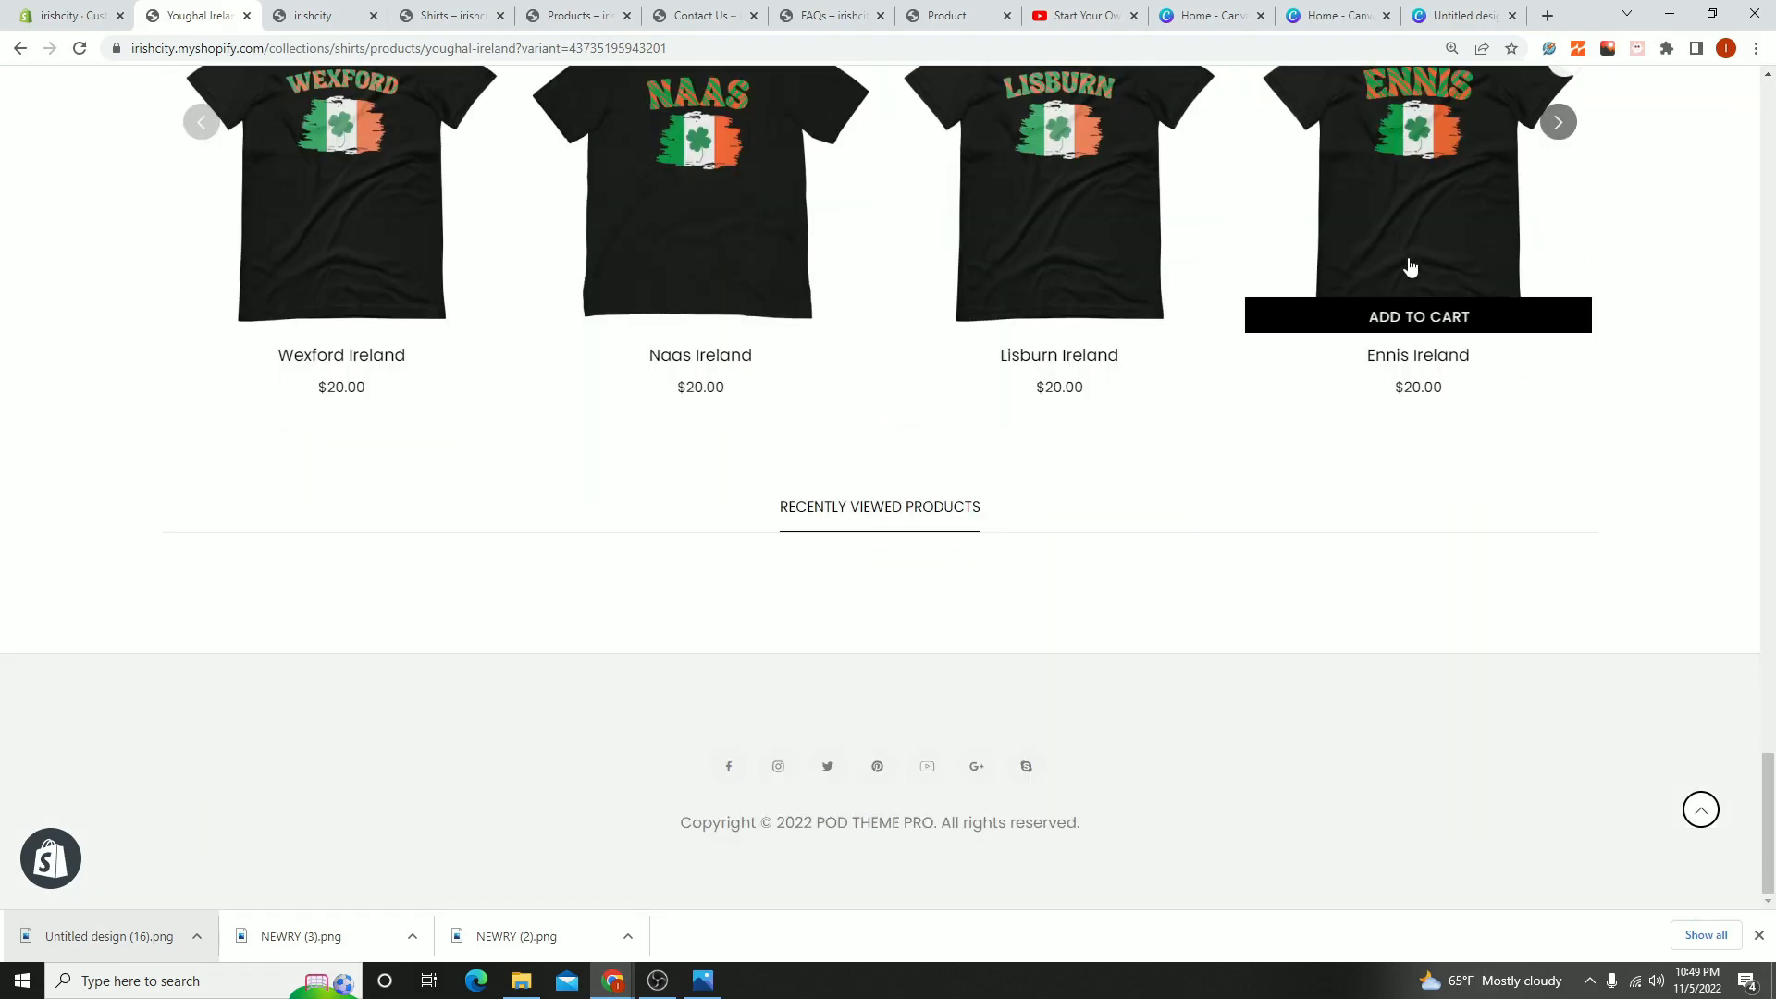
scroll(1427, 286, up, 3)
click(1547, 350)
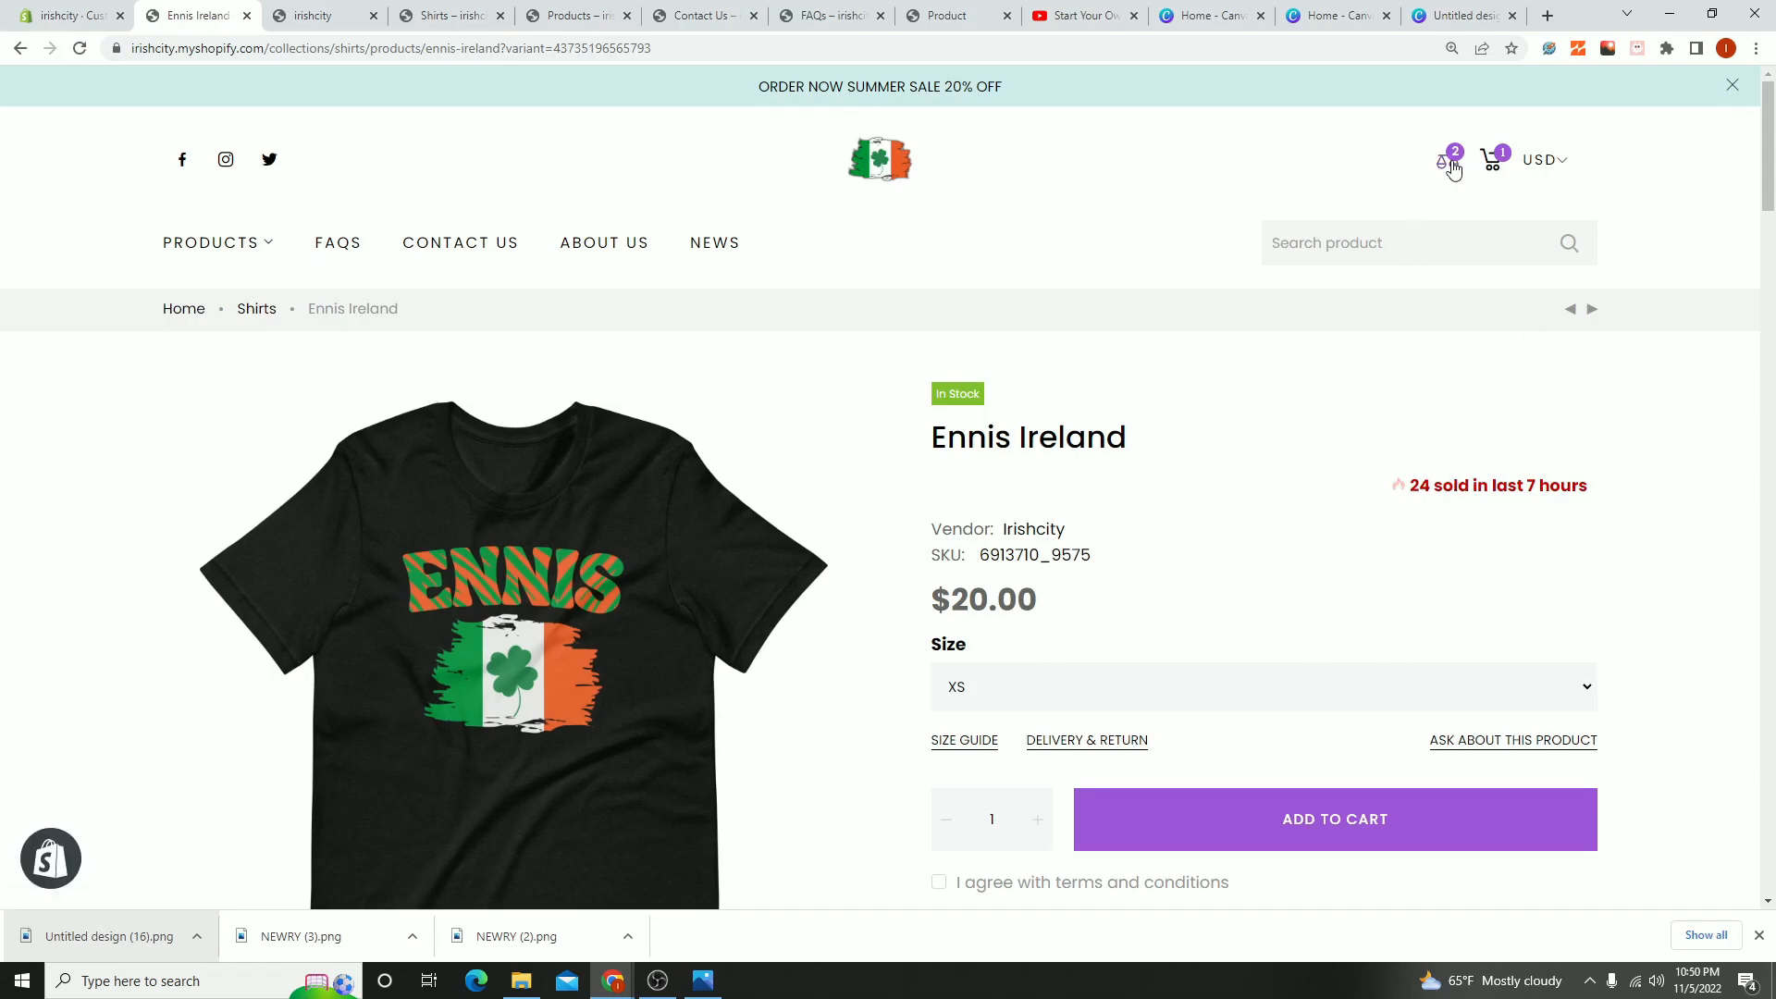
- Open the product comparison, compare the Youghal Ireland and Ennis Ireland shirts, and close it
click(1451, 162)
scroll(925, 546, down, 3)
scroll(944, 511, up, 4)
scroll(787, 446, down, 10)
scroll(1156, 407, up, 7)
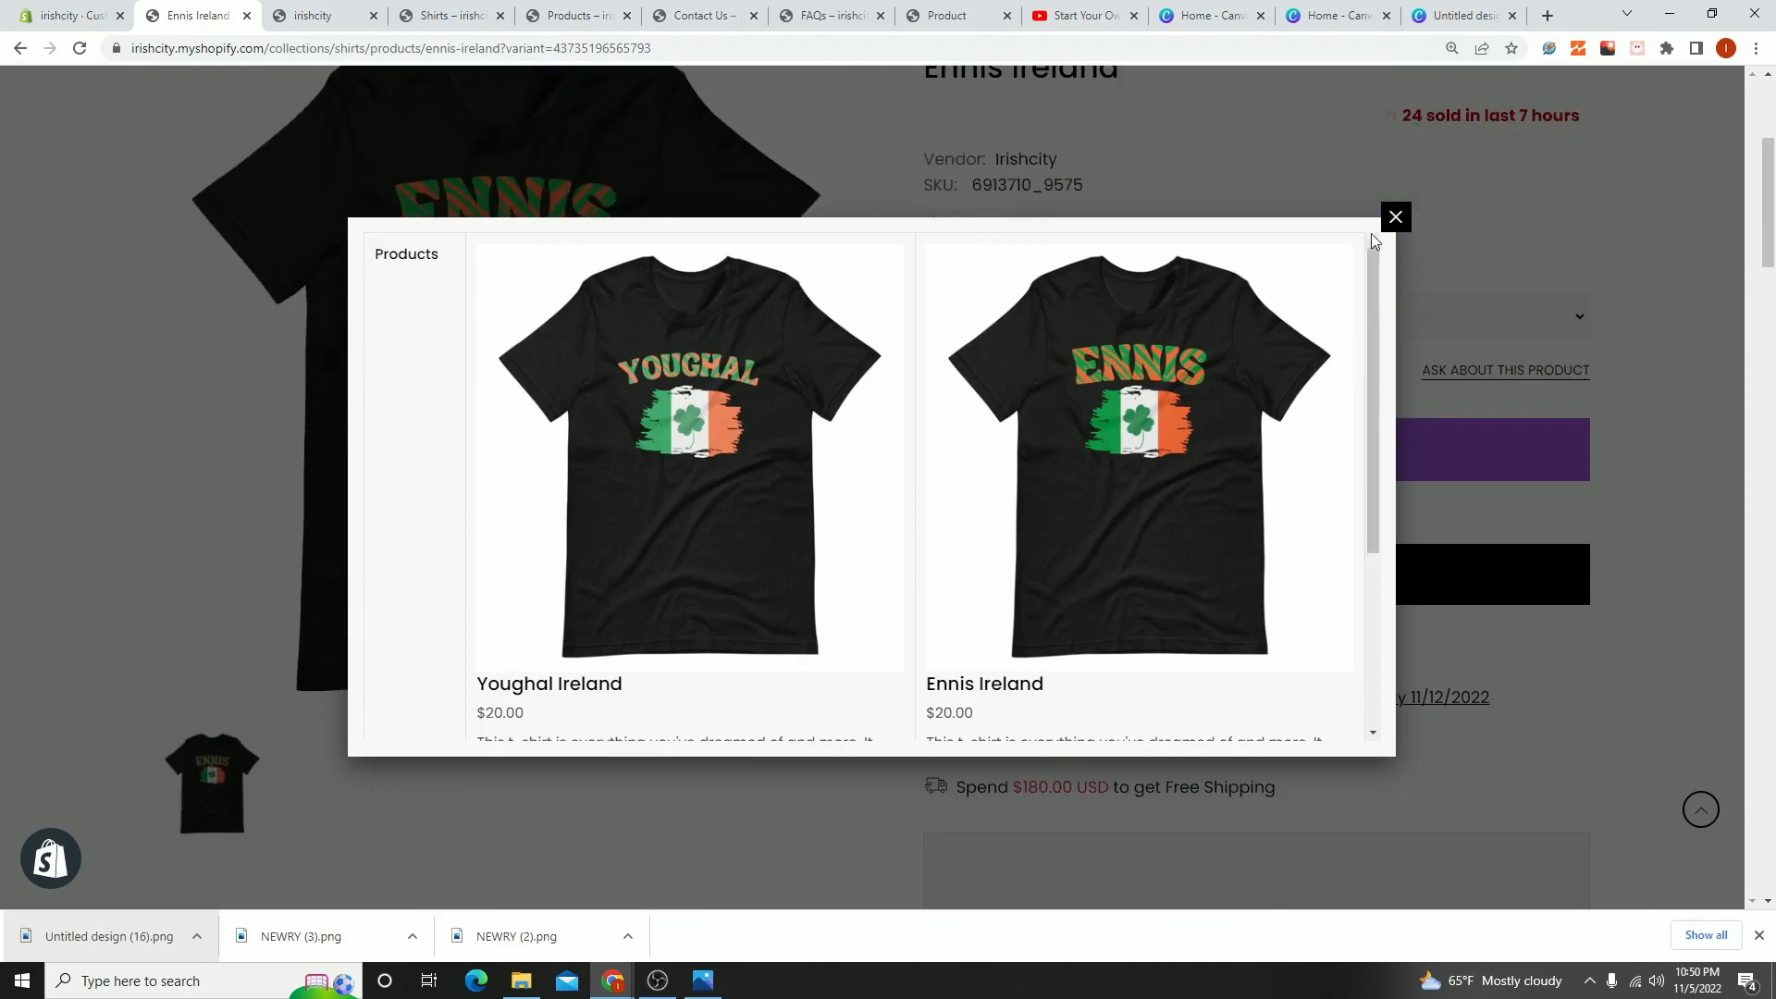
click(1395, 217)
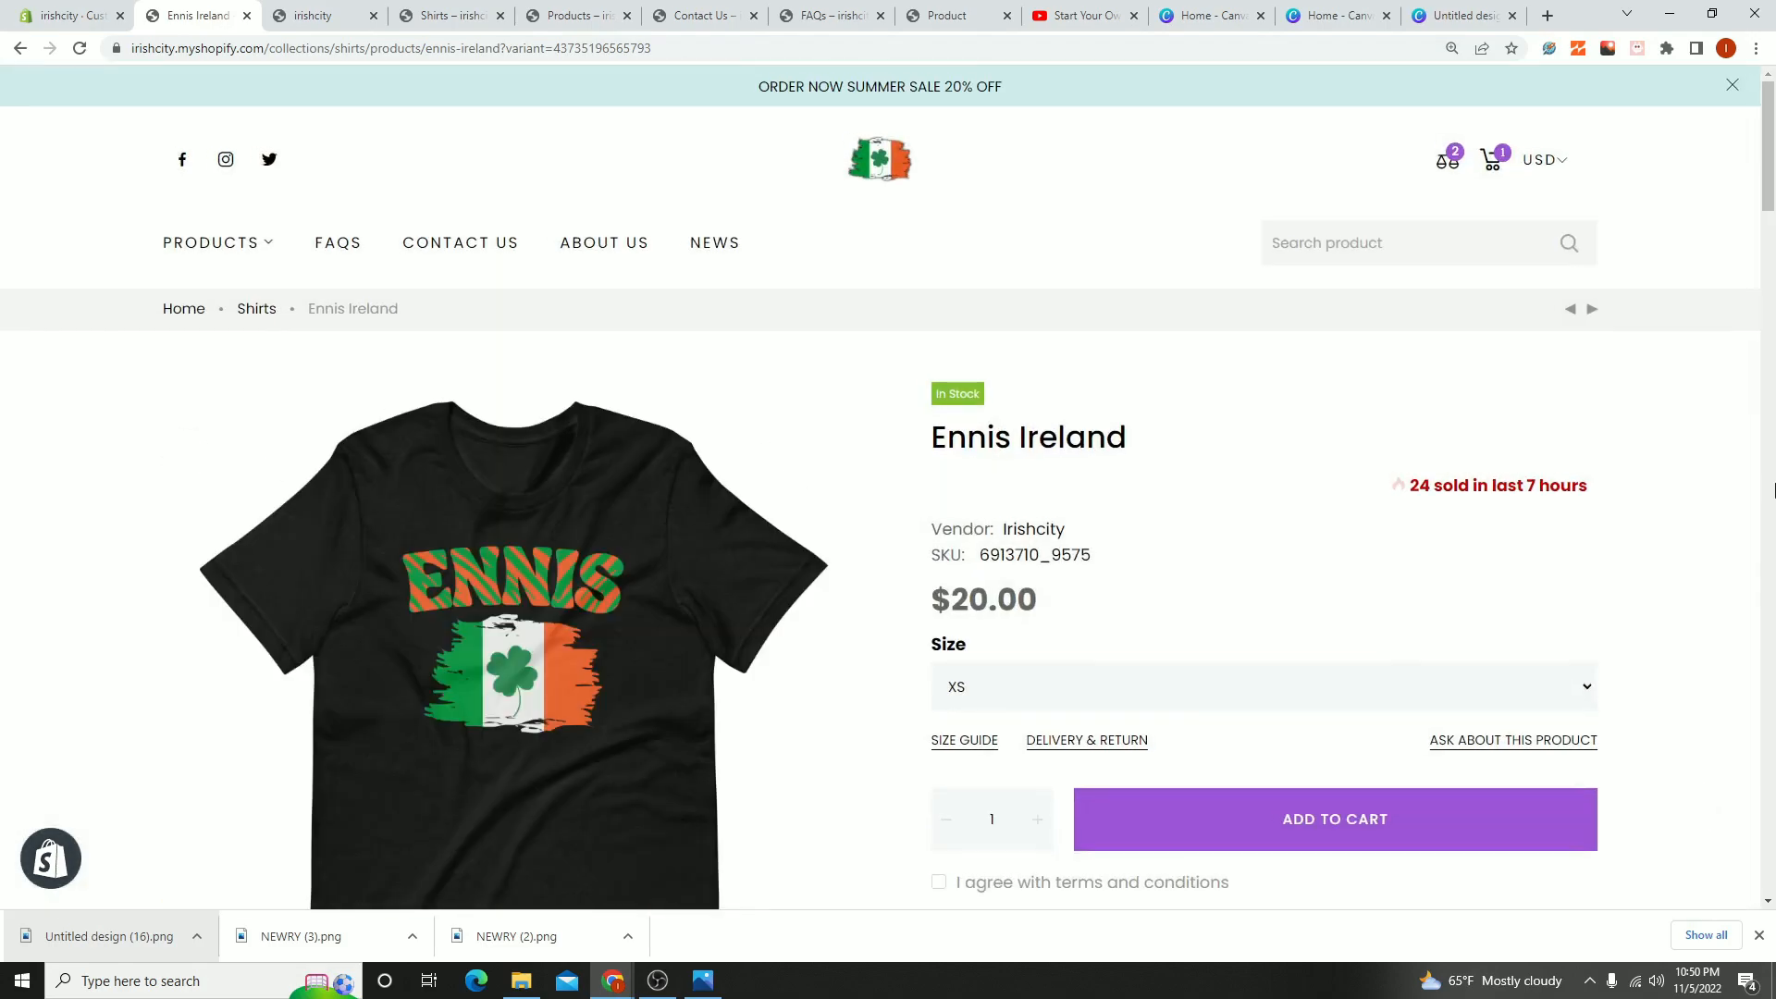
- Return to the storefront's home page and look over its sections down to Latest News
scroll(1387, 762, down, 1)
scroll(1388, 761, up, 1)
click(871, 178)
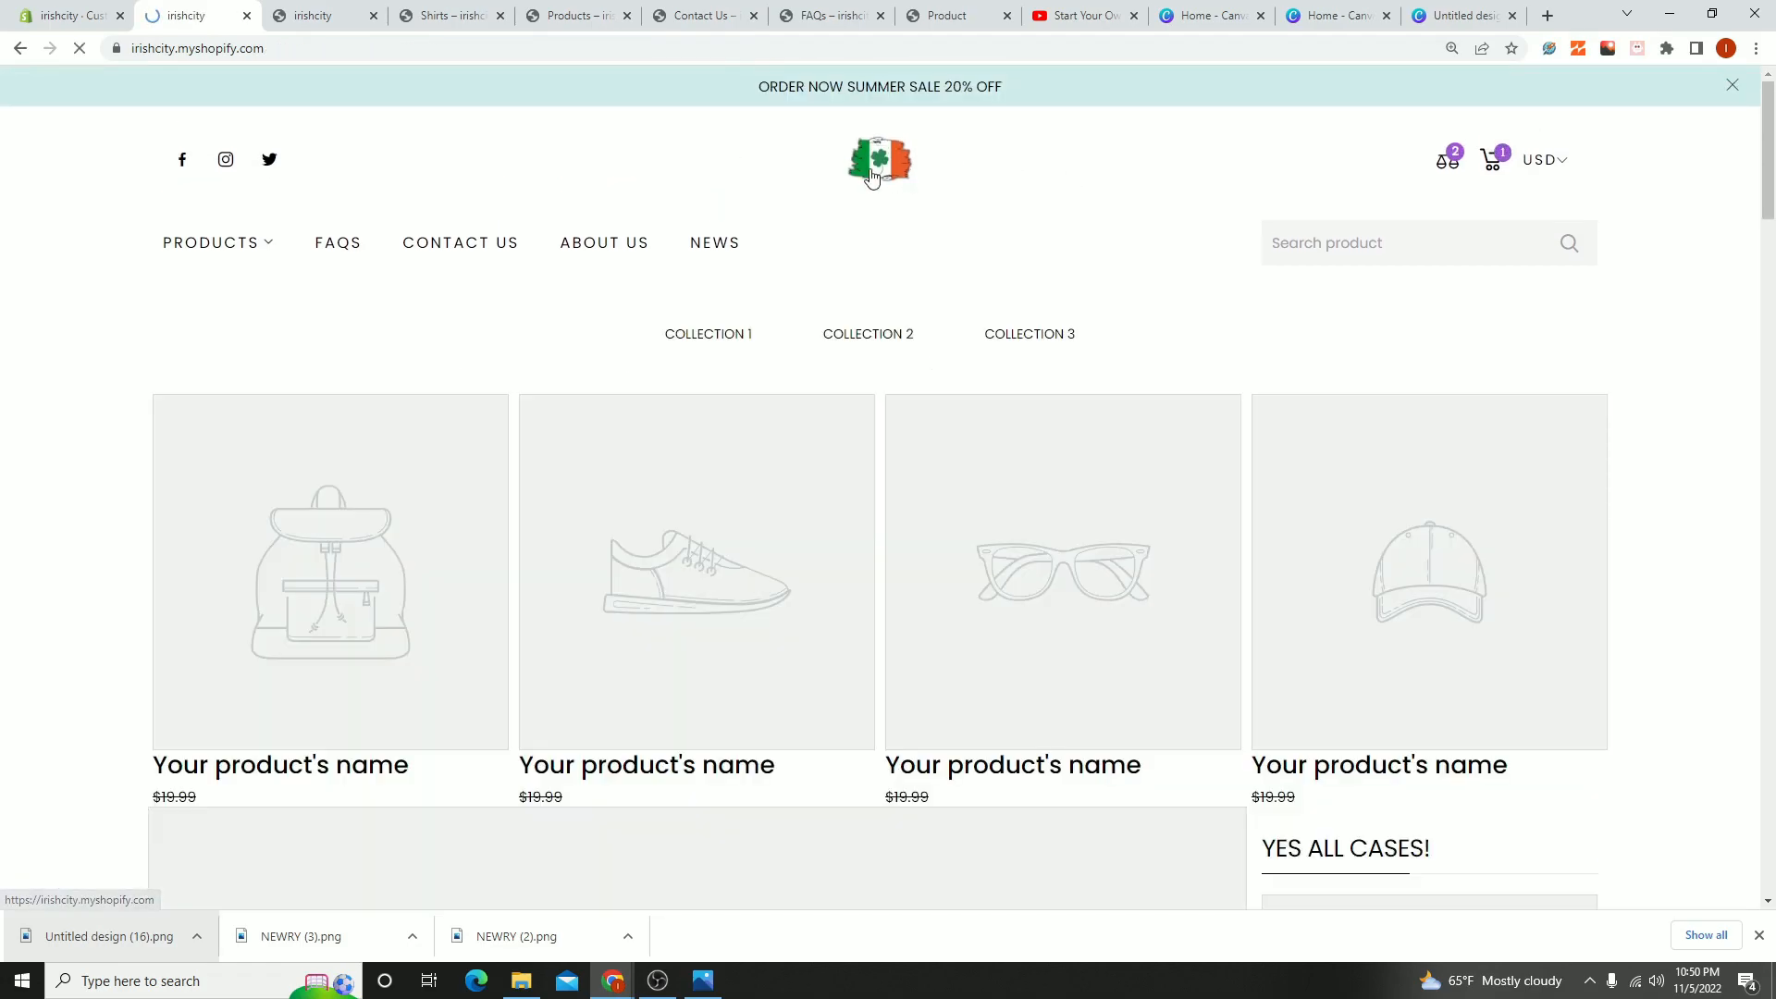
scroll(1443, 421, down, 15)
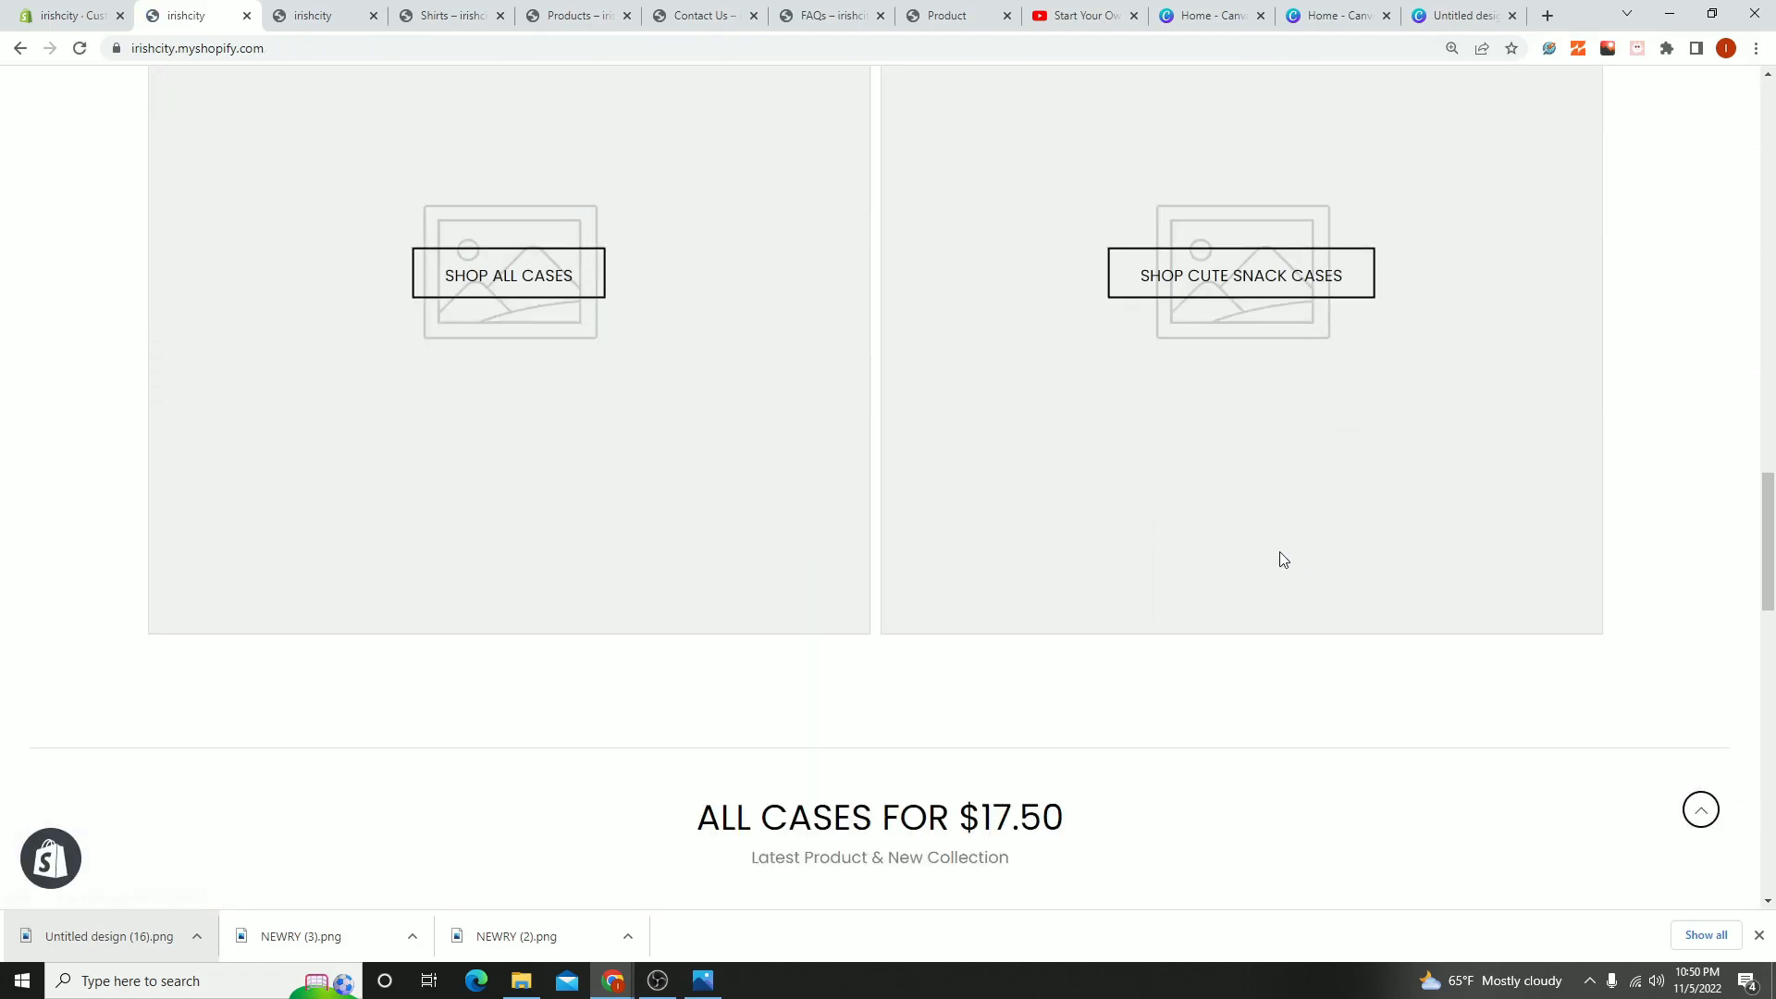
scroll(1282, 559, down, 9)
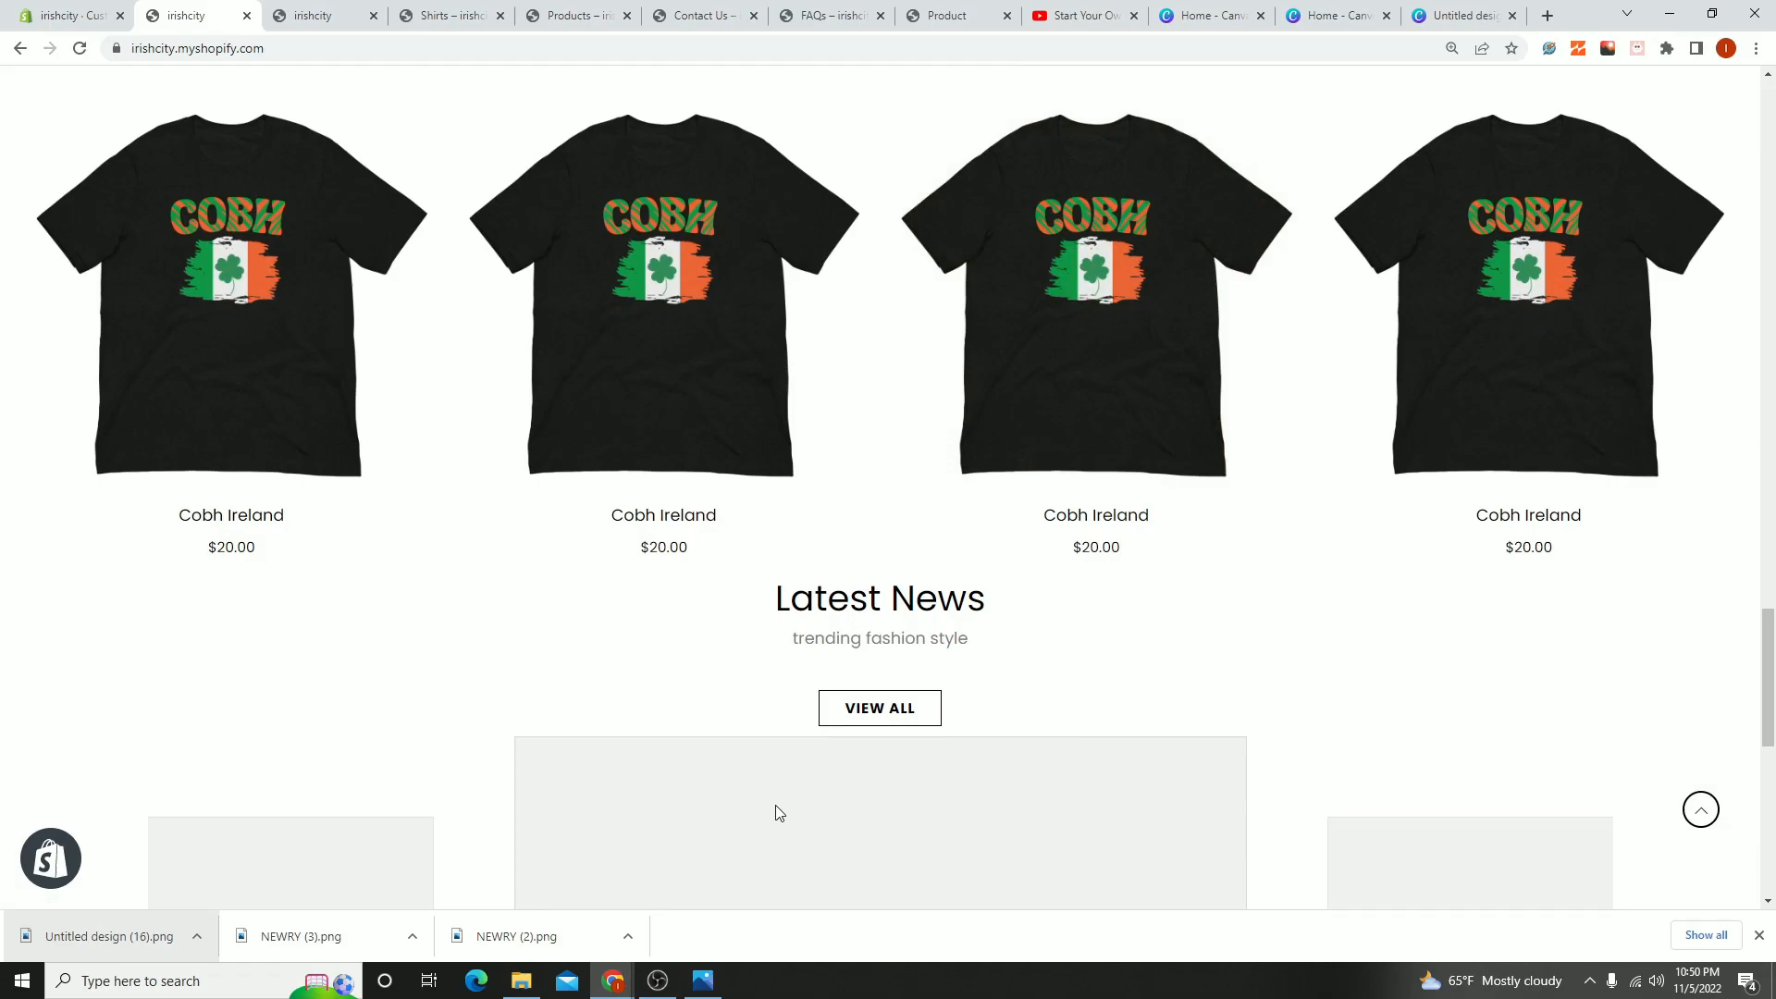
scroll(779, 812, up, 15)
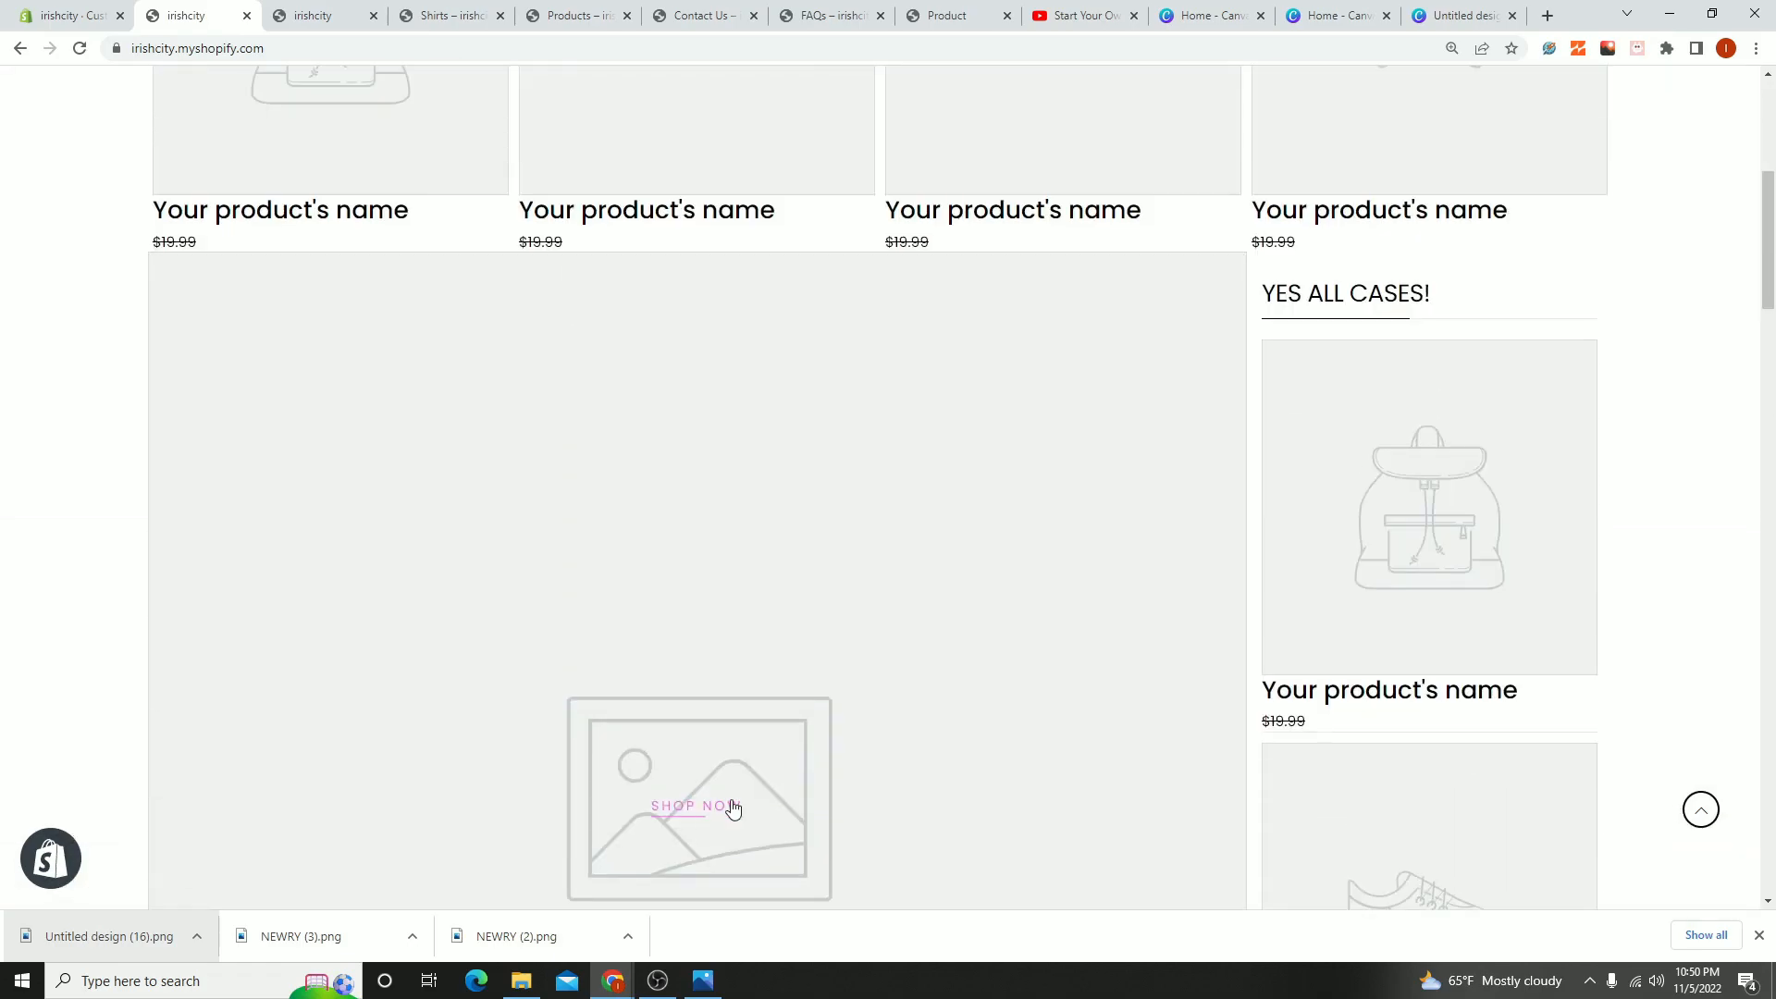
scroll(730, 809, up, 6)
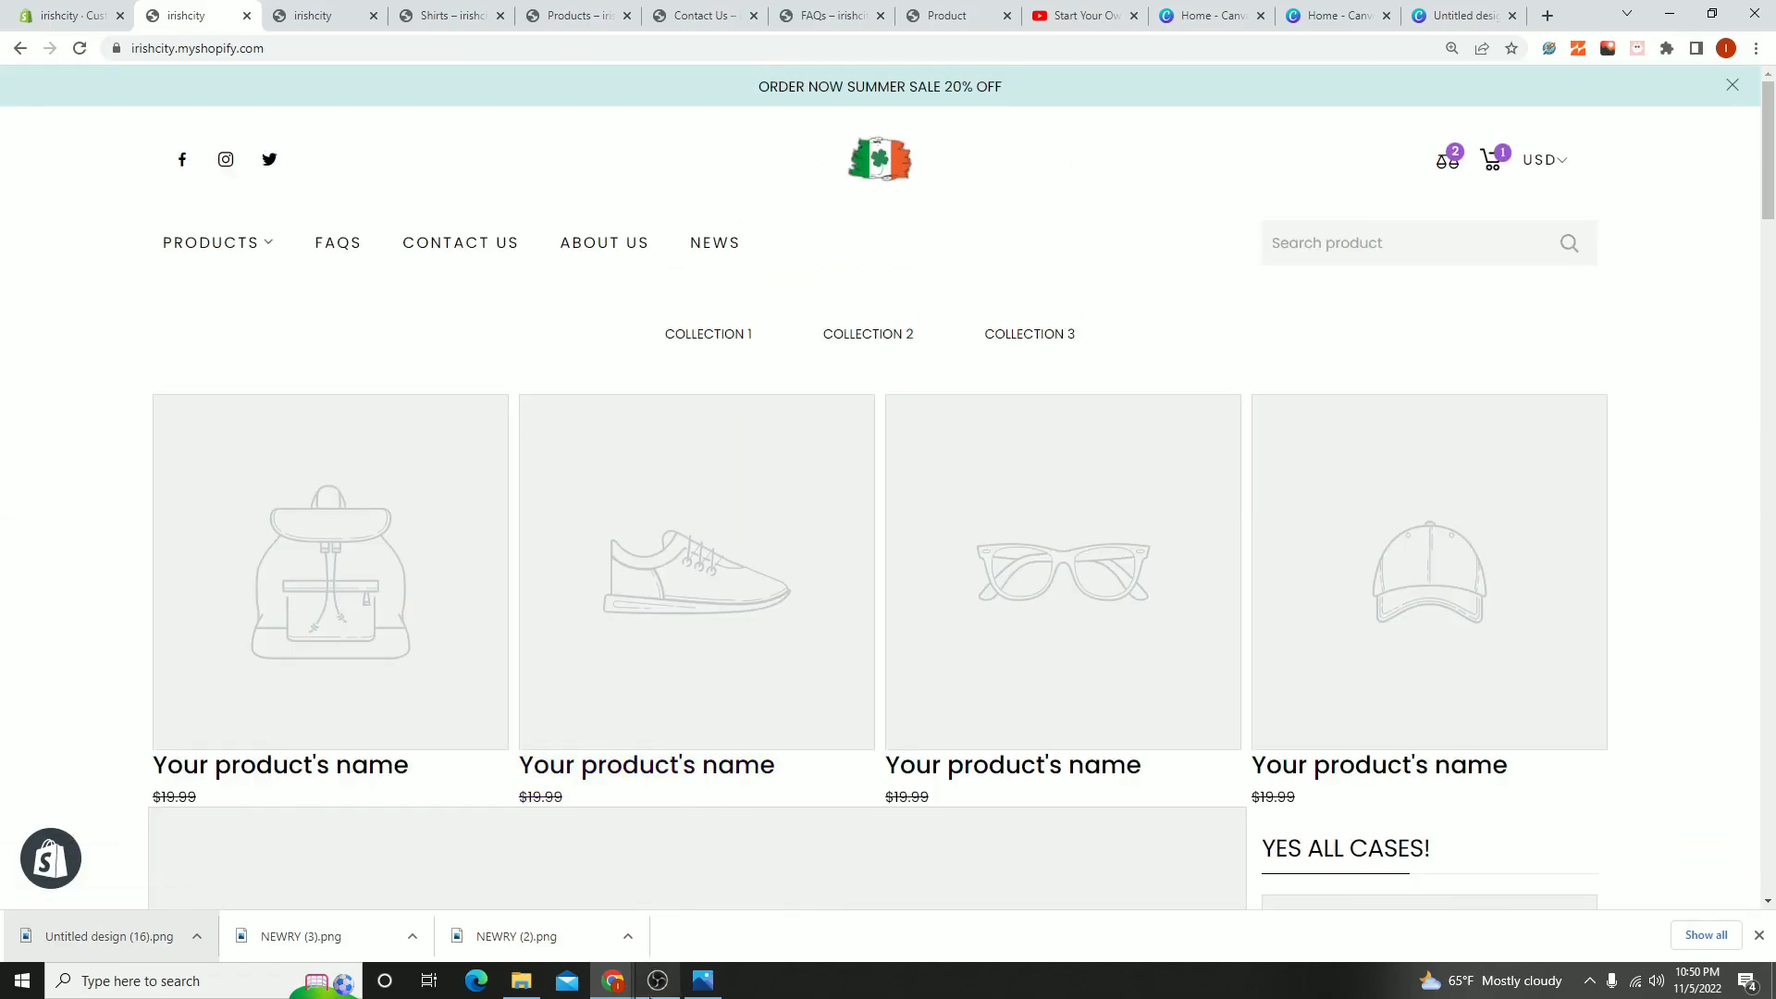
click(657, 980)
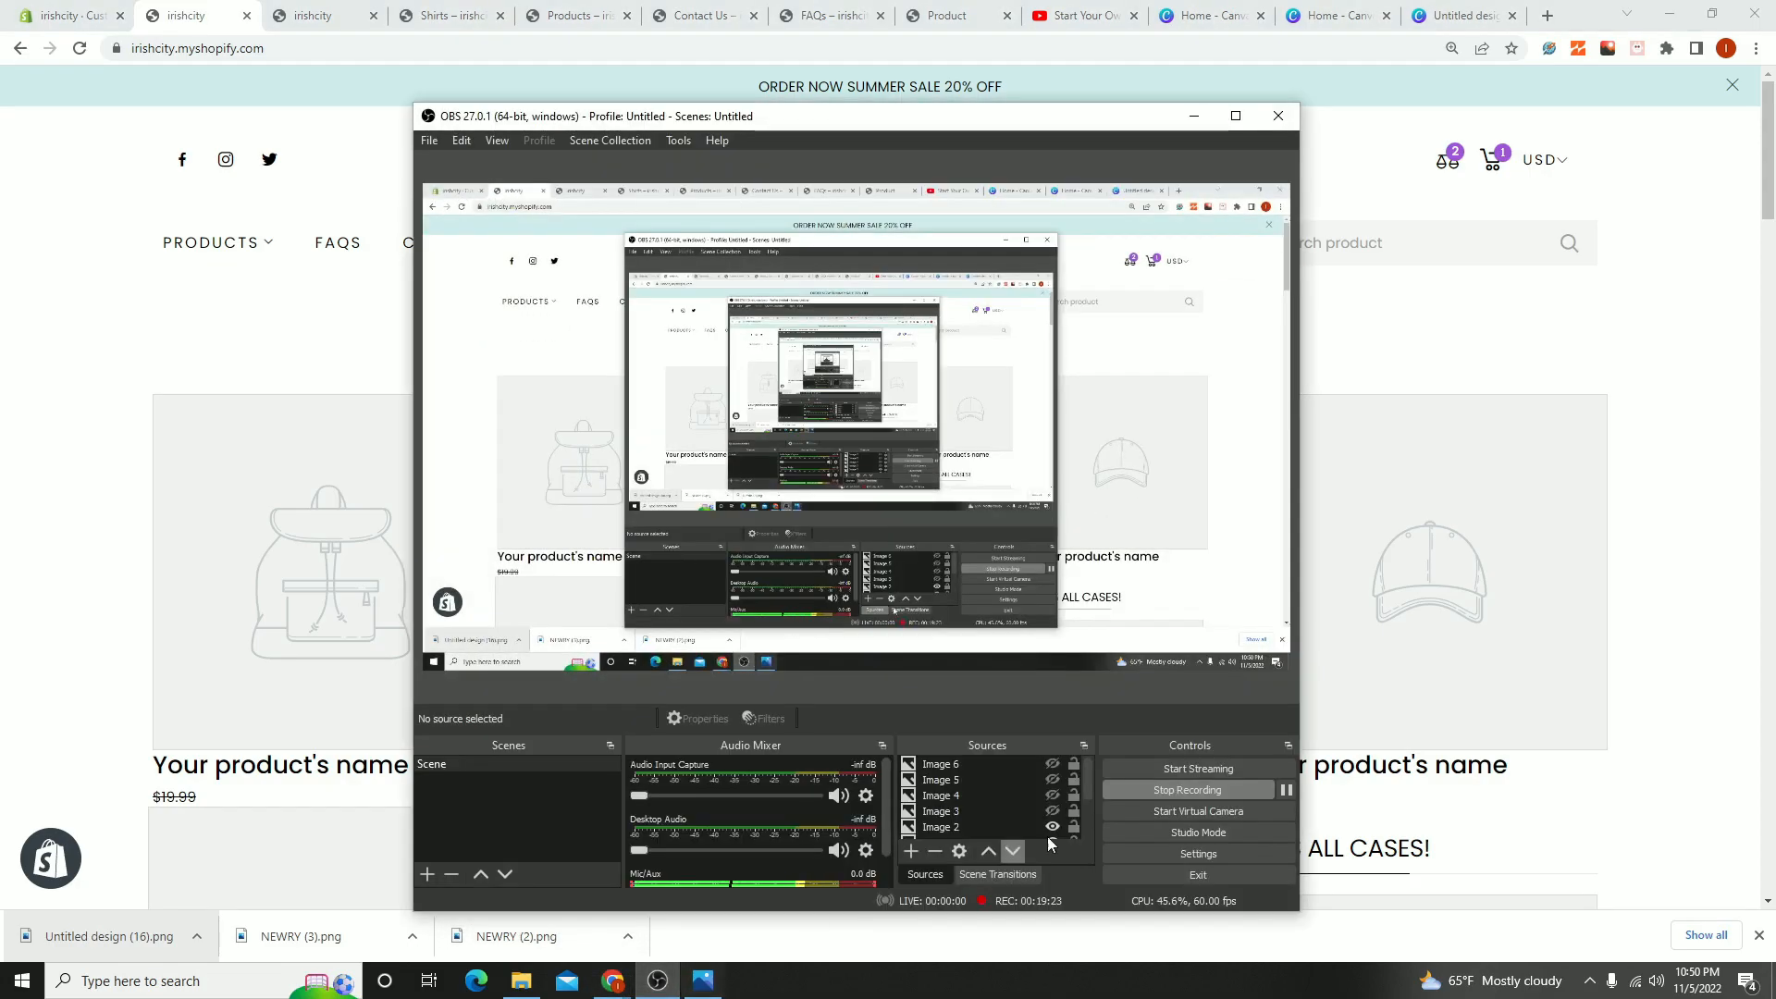